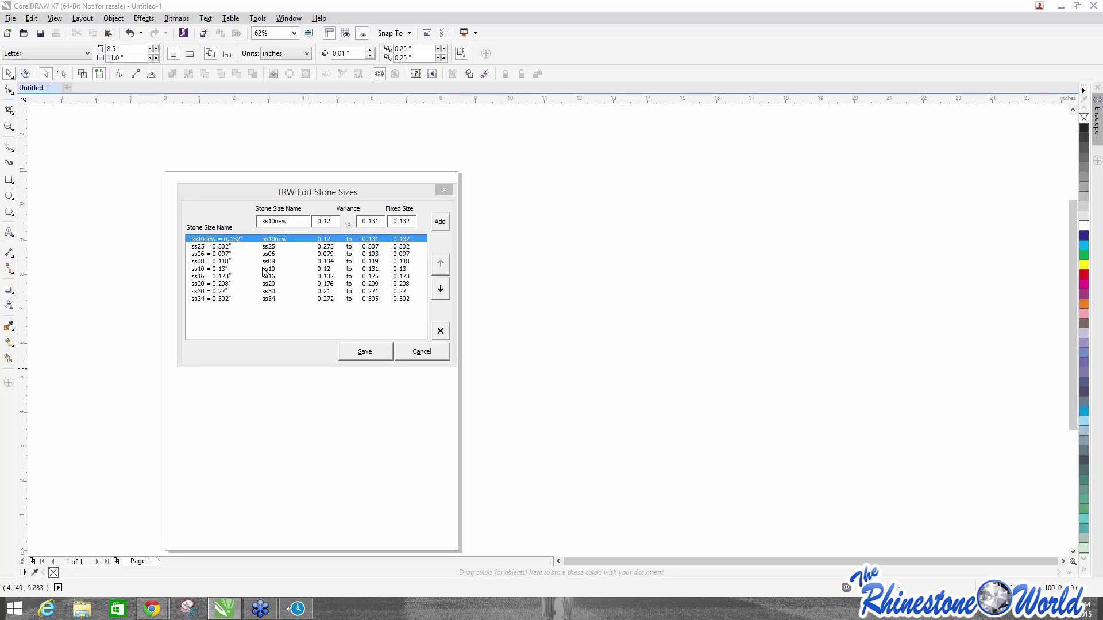
Save the edited stone sizes, including ss10new at 0.132", and check the available sizes in the Stone Wizard.
click(375, 356)
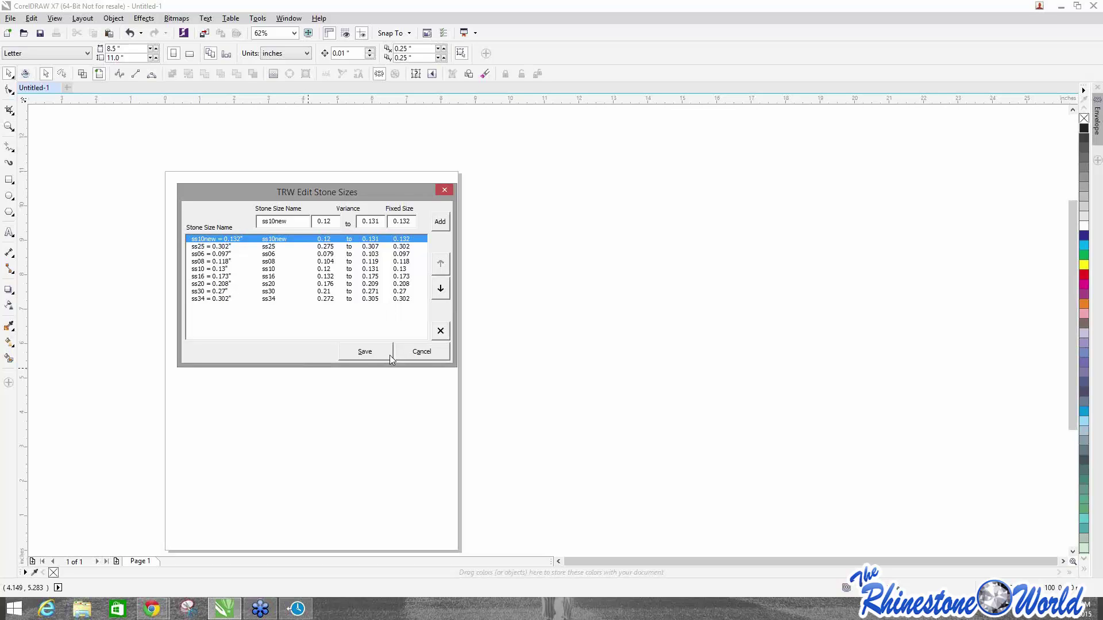
click(368, 352)
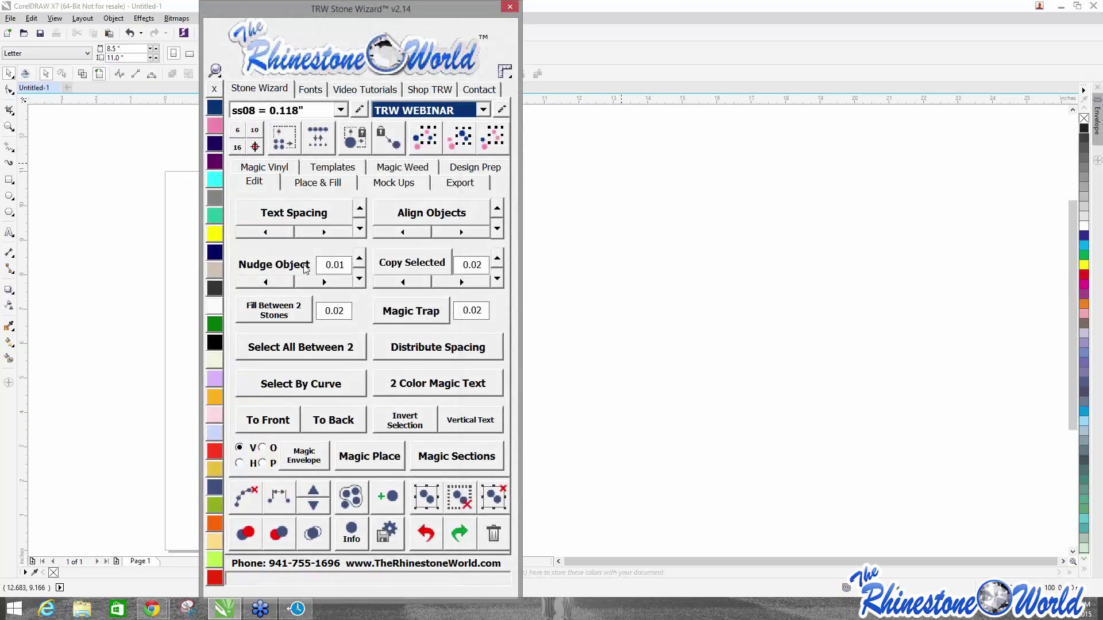
click(340, 109)
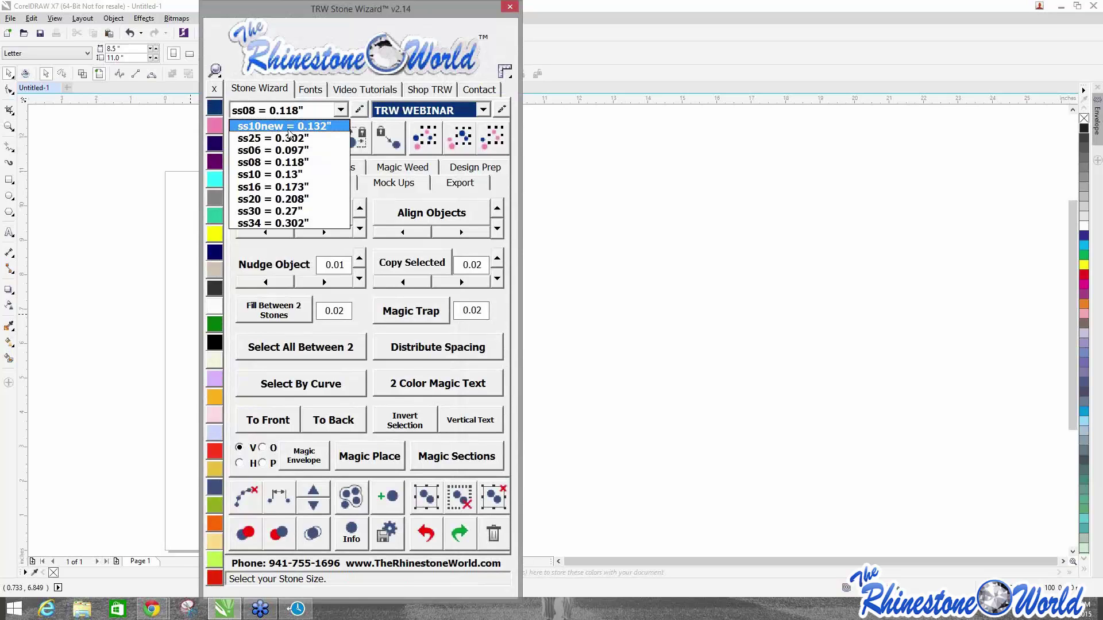
Open the stone colour editor and enter a new colour named TRW Webinar 7.8 with a red value of 5.
click(455, 9)
drag(455, 8, 781, 9)
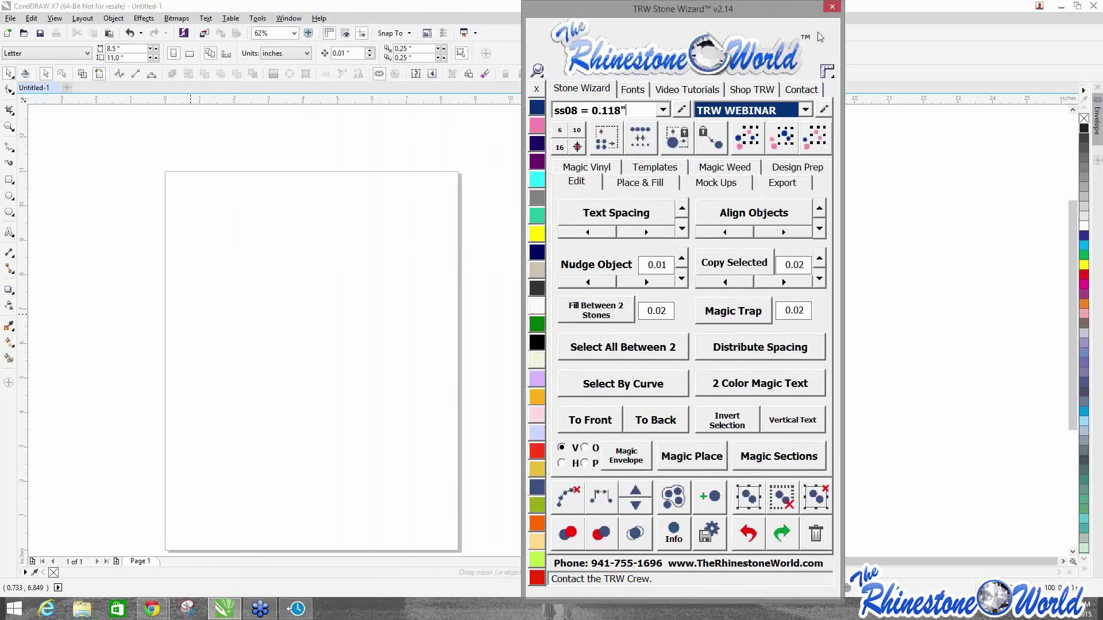
click(824, 110)
drag(563, 204, 292, 167)
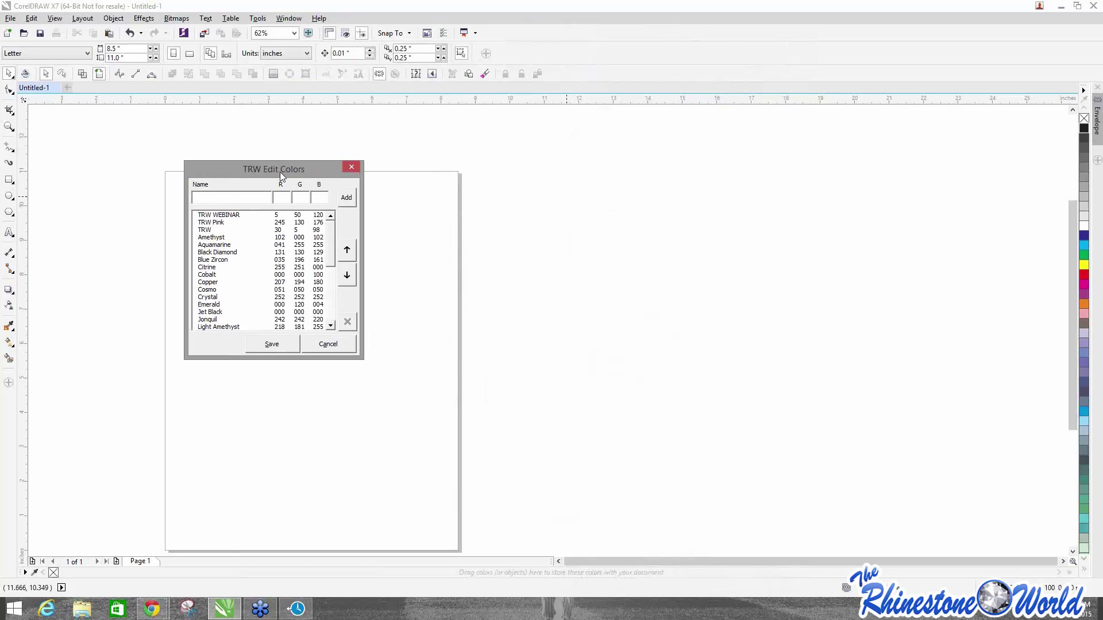
click(251, 197)
text(TRW Webinar 7.8)
key(Tab)
text(5)
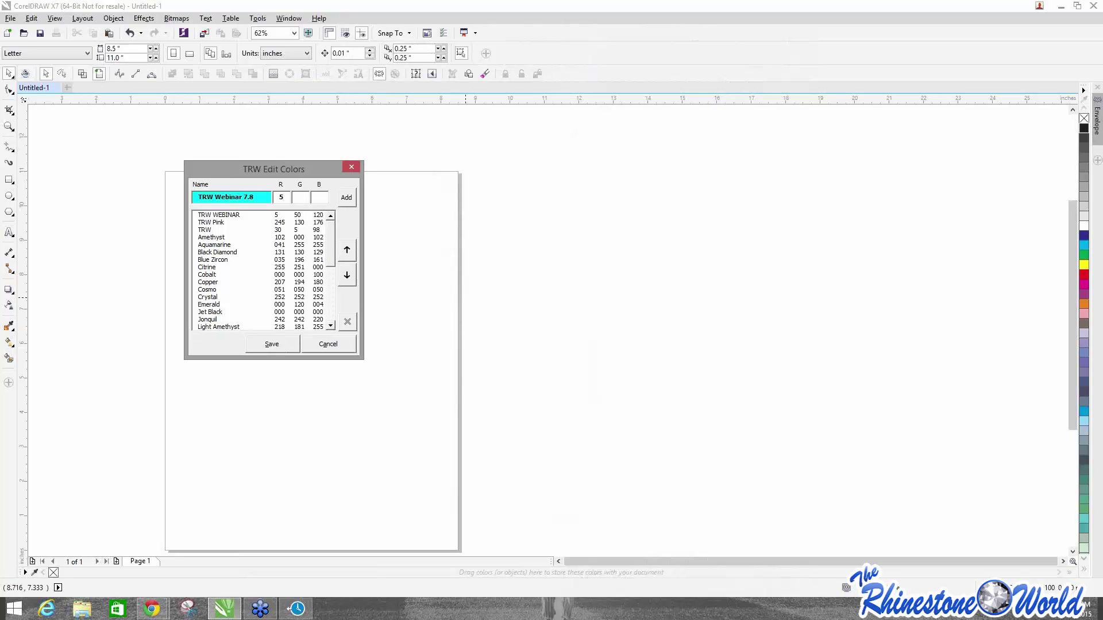
Set the new colour's green value to 10 and blue value to 255, and add it to the colour list.
click(294, 199)
text(1)
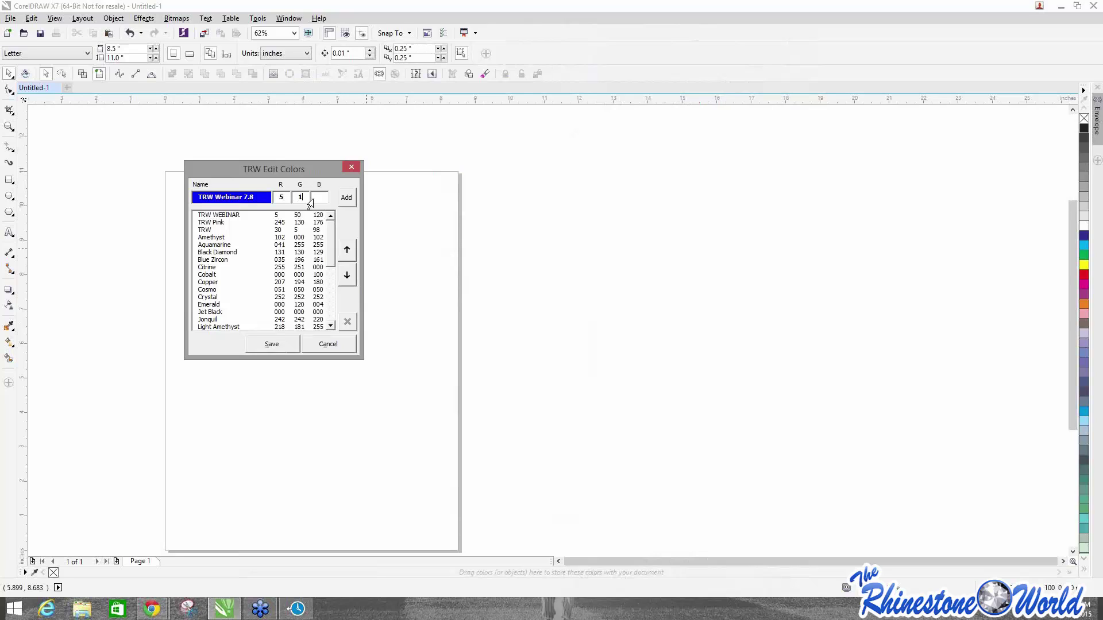
text(0)
click(320, 197)
text(4)
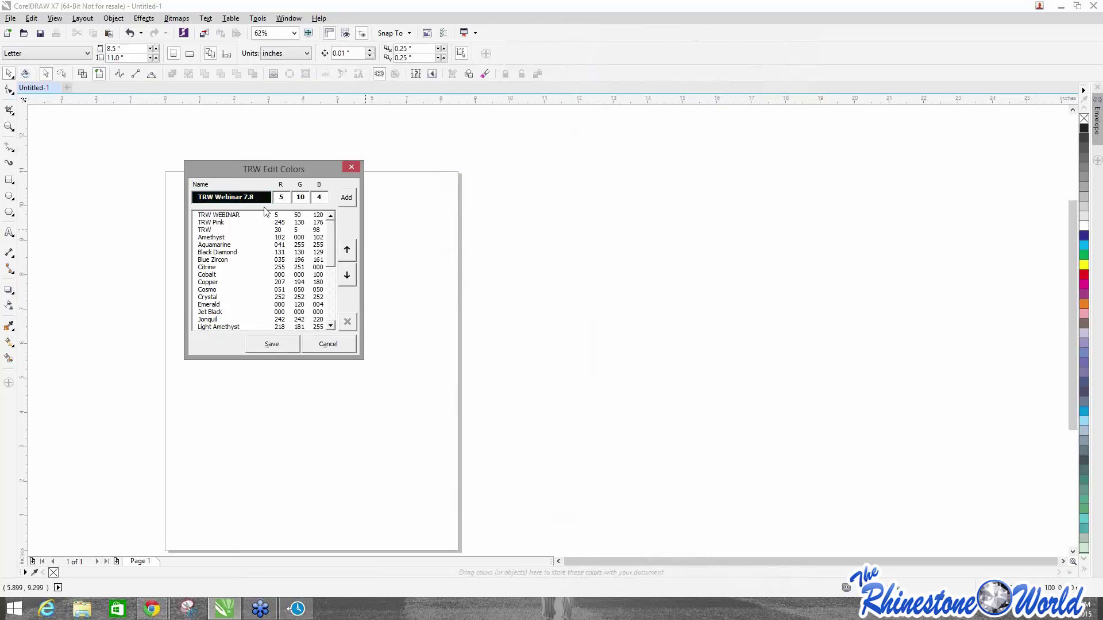
key(BackSpace)
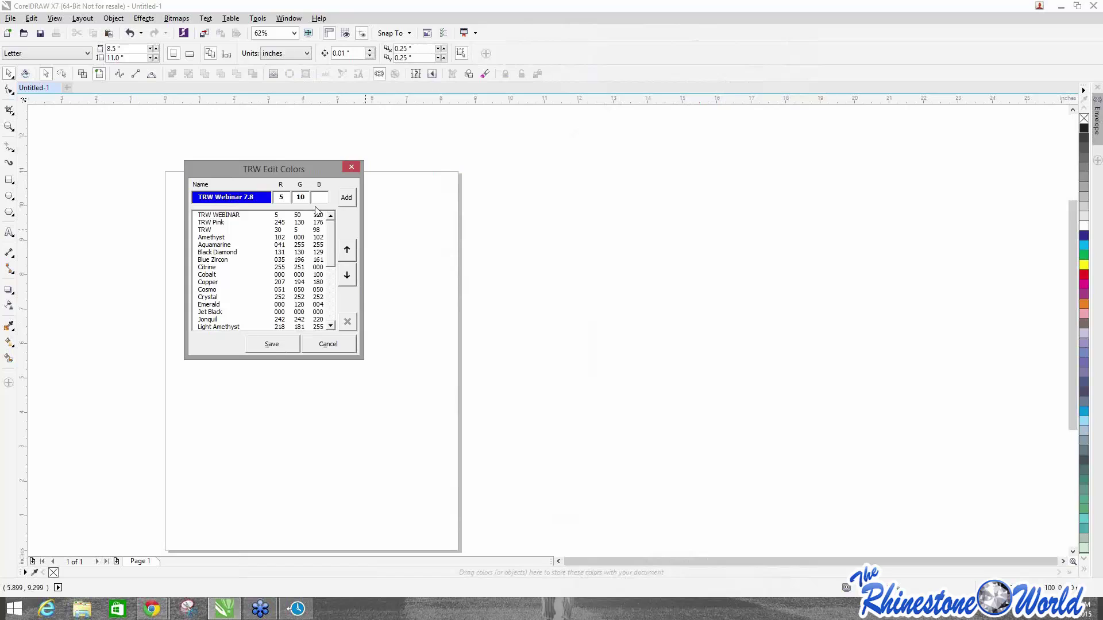
text(255)
click(347, 197)
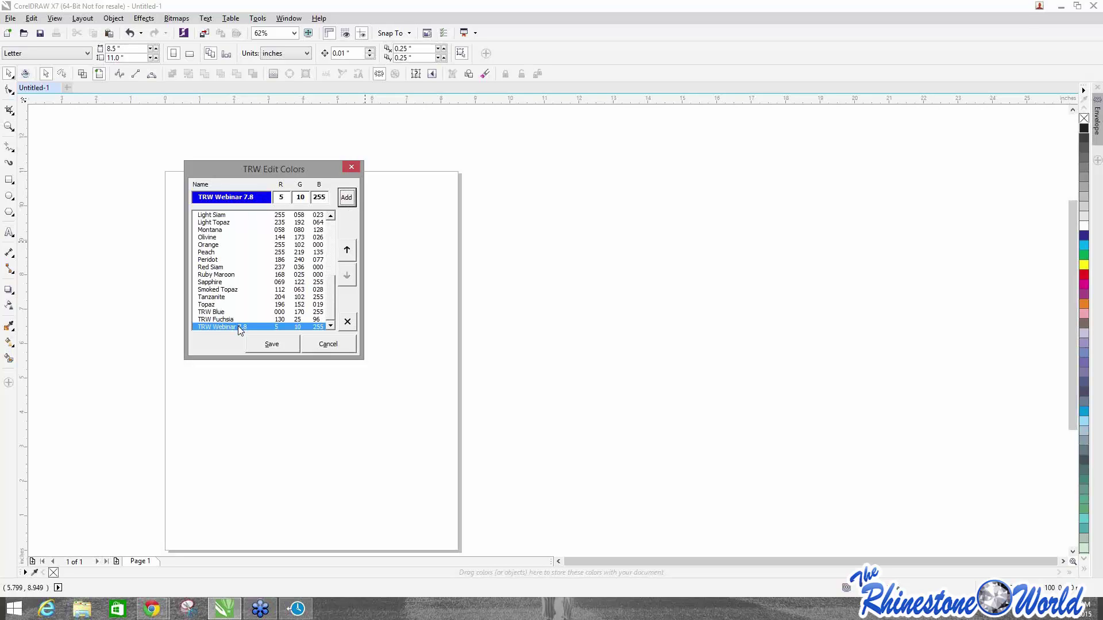
Move TRW Webinar 7.8 to the start of the colour list and save the colours.
click(351, 250)
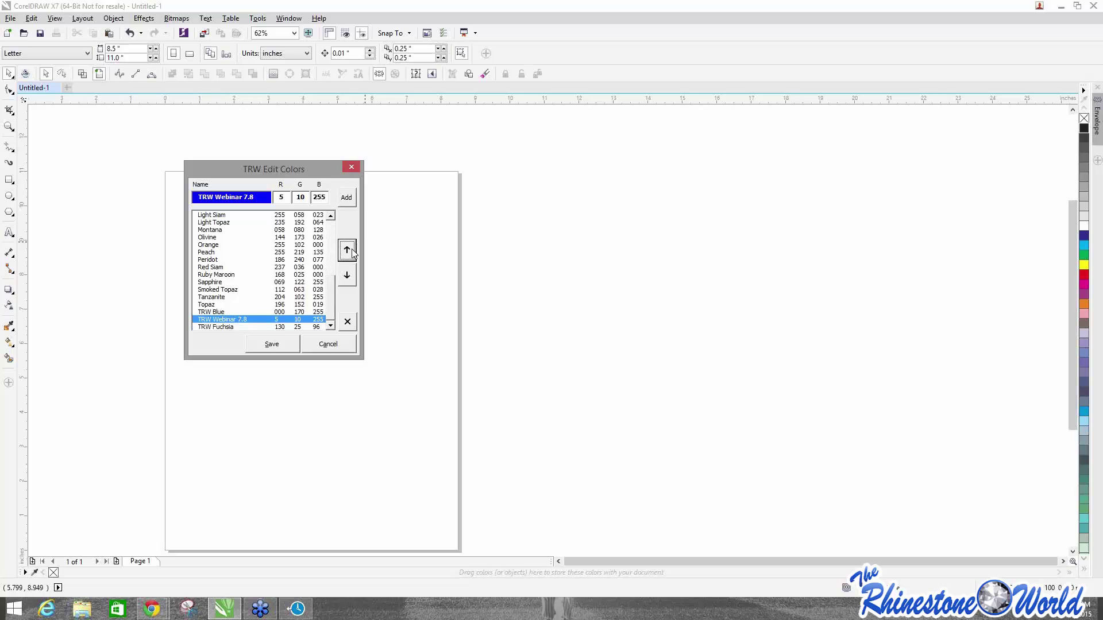
click(347, 258)
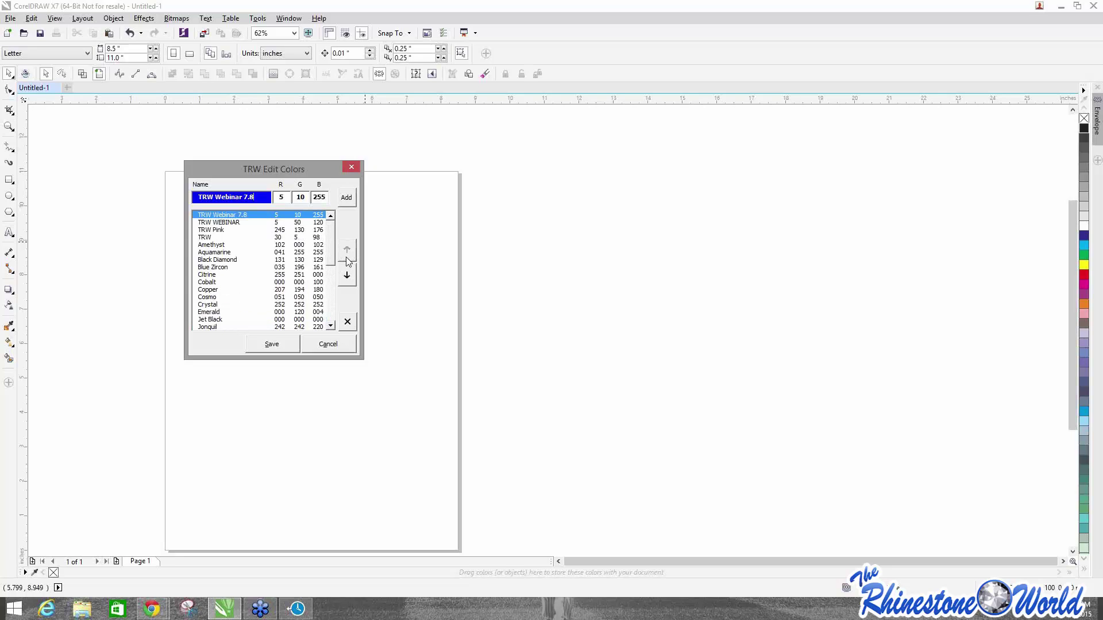
click(270, 347)
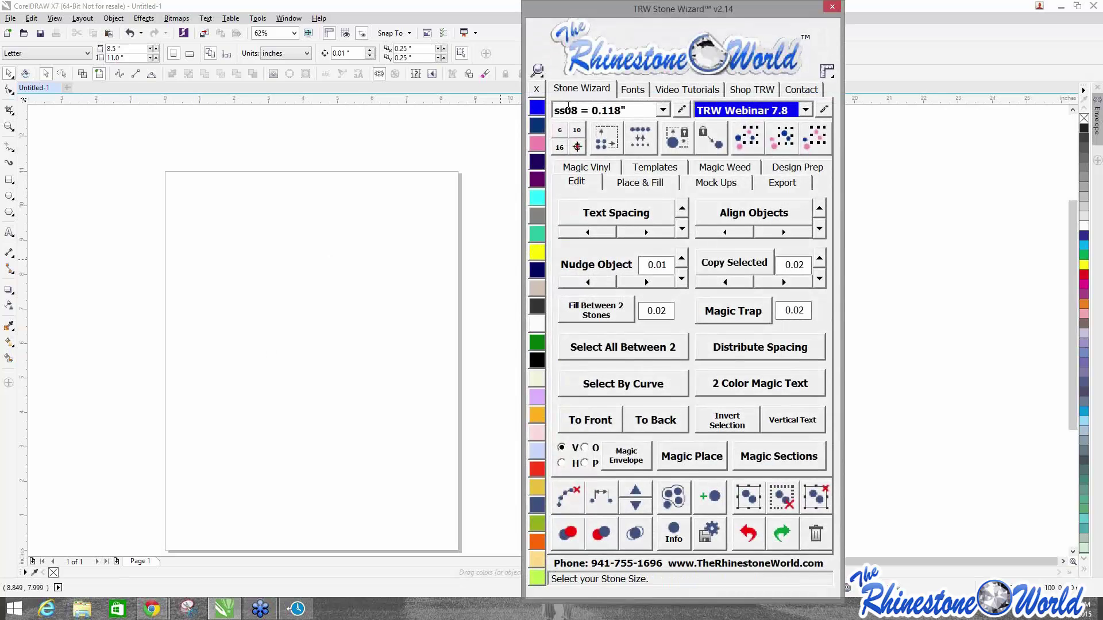
Examine the Stone Wizard's list of available colours, including the TRW Webinar 7.8 entry.
click(806, 110)
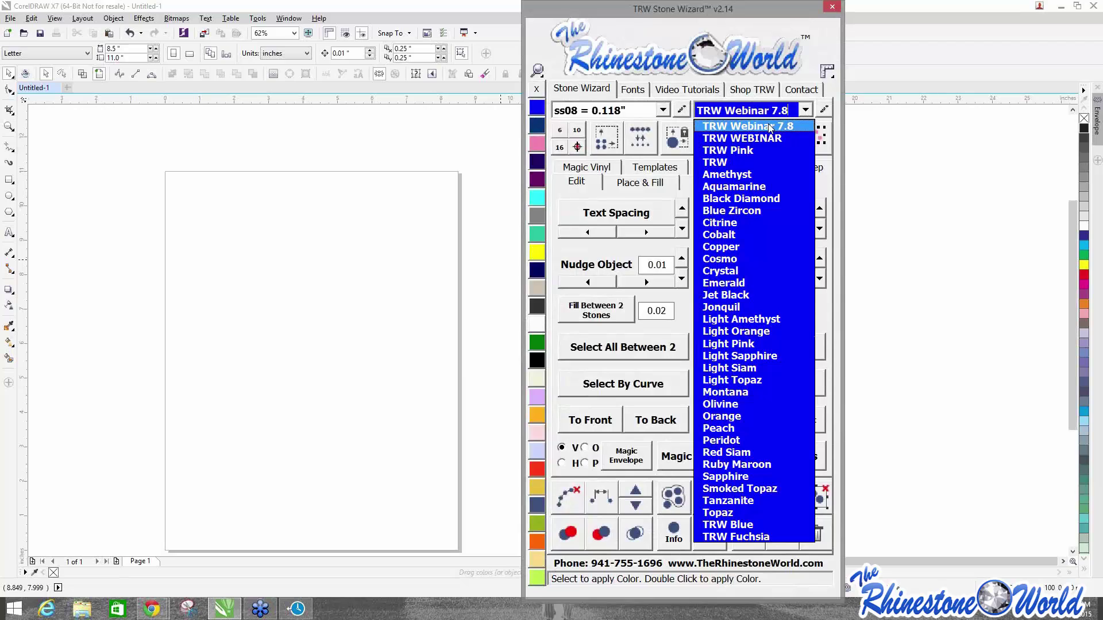
click(412, 153)
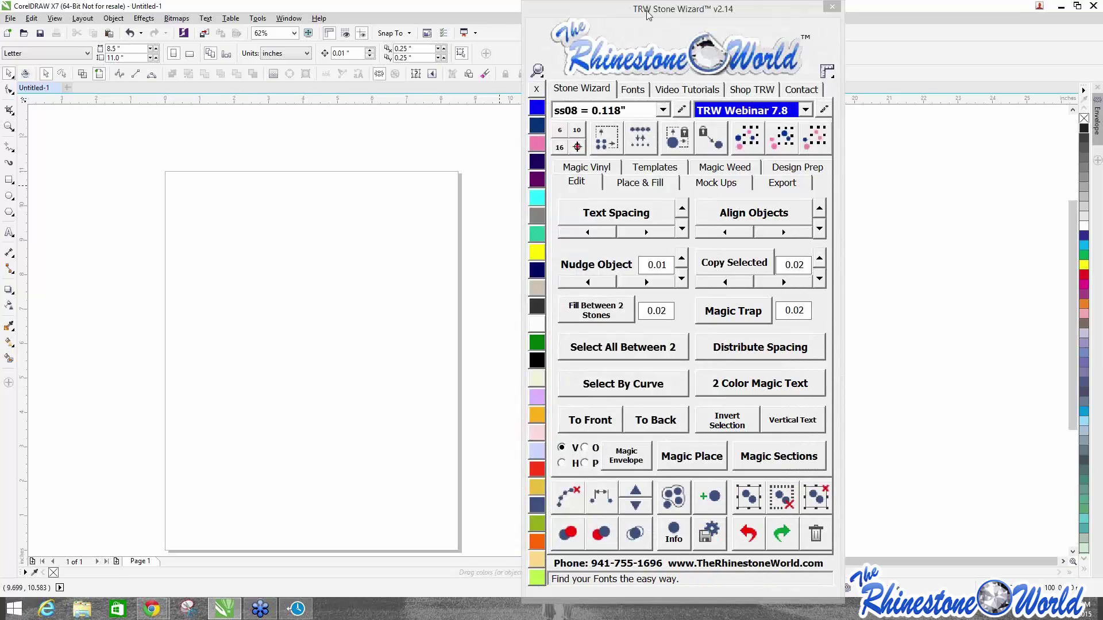
drag(648, 12, 571, 13)
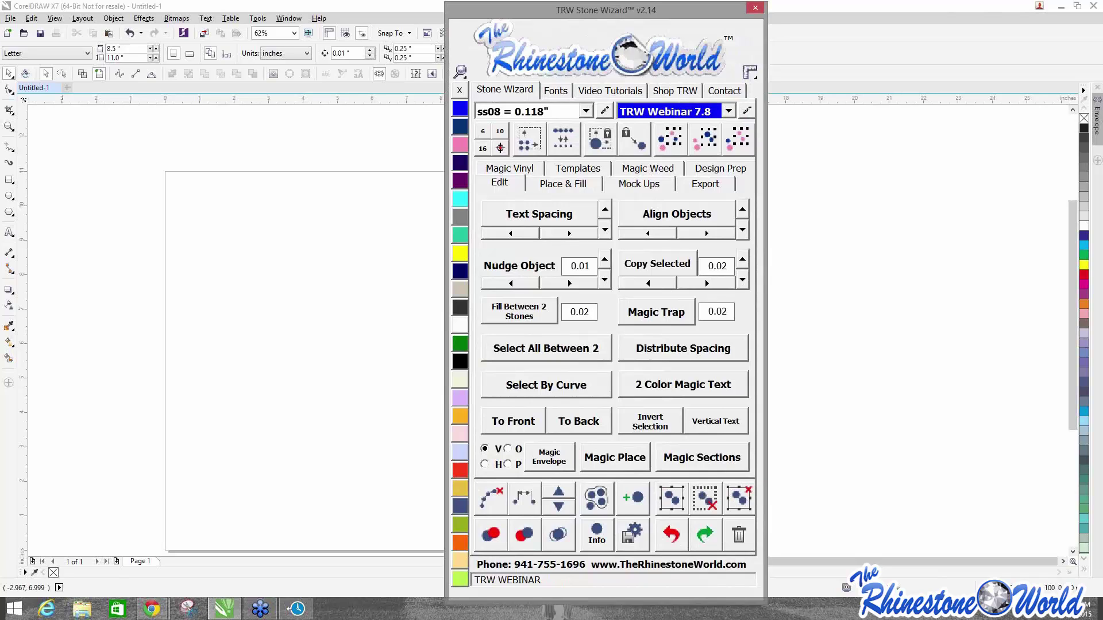
click(666, 112)
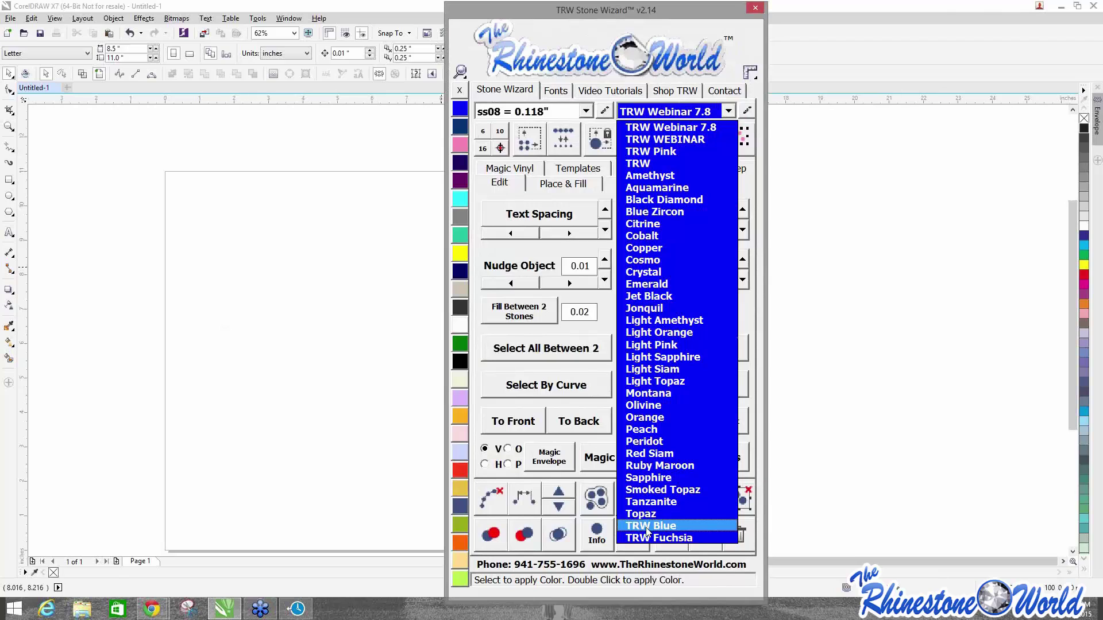
click(324, 368)
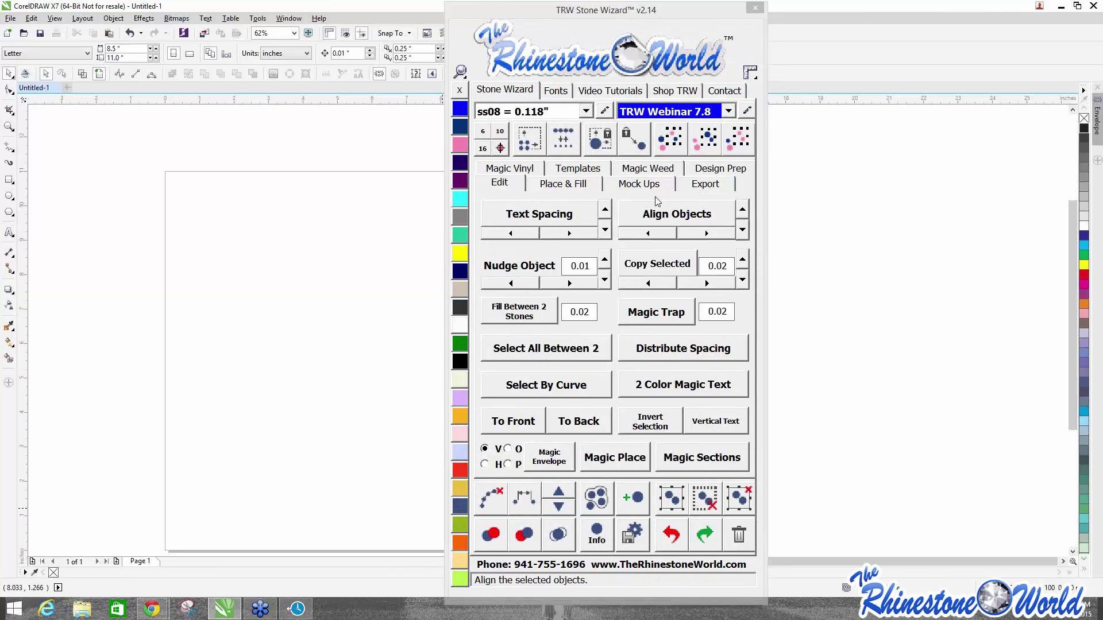
click(728, 112)
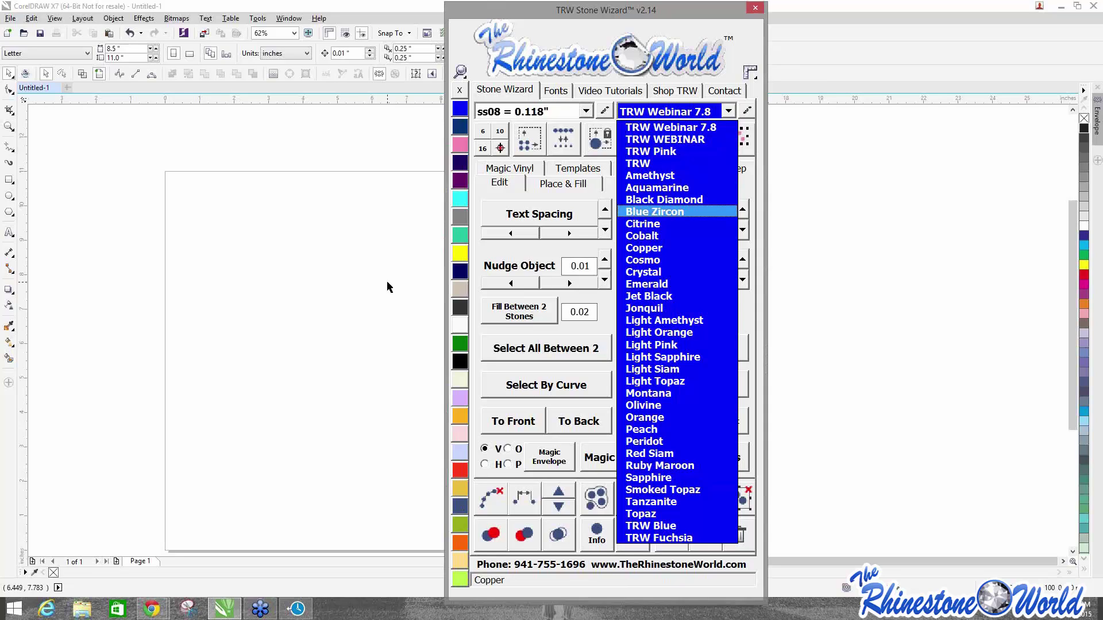
click(335, 257)
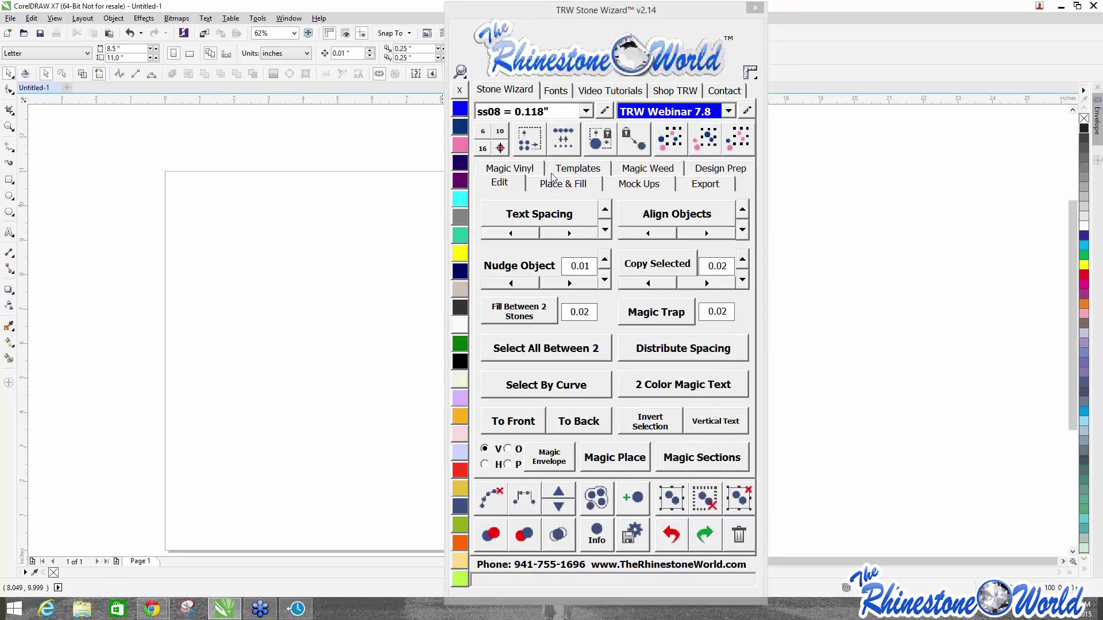
Show the mock-up options and replace the placeholder description with "TRW BAseball 1 Design".
click(625, 184)
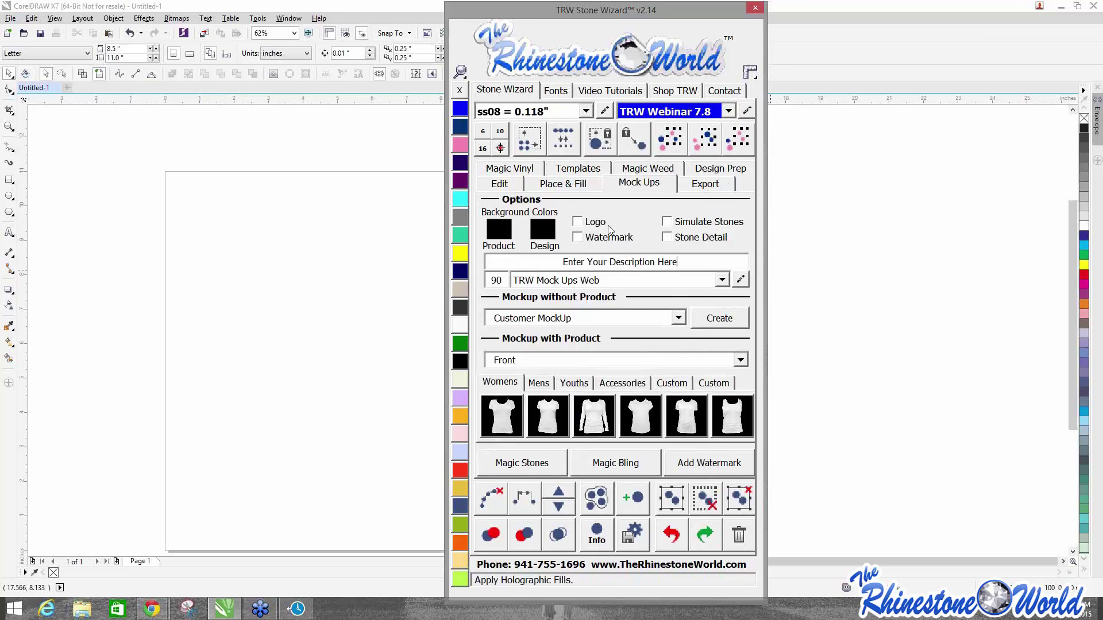
click(724, 237)
drag(684, 262, 506, 263)
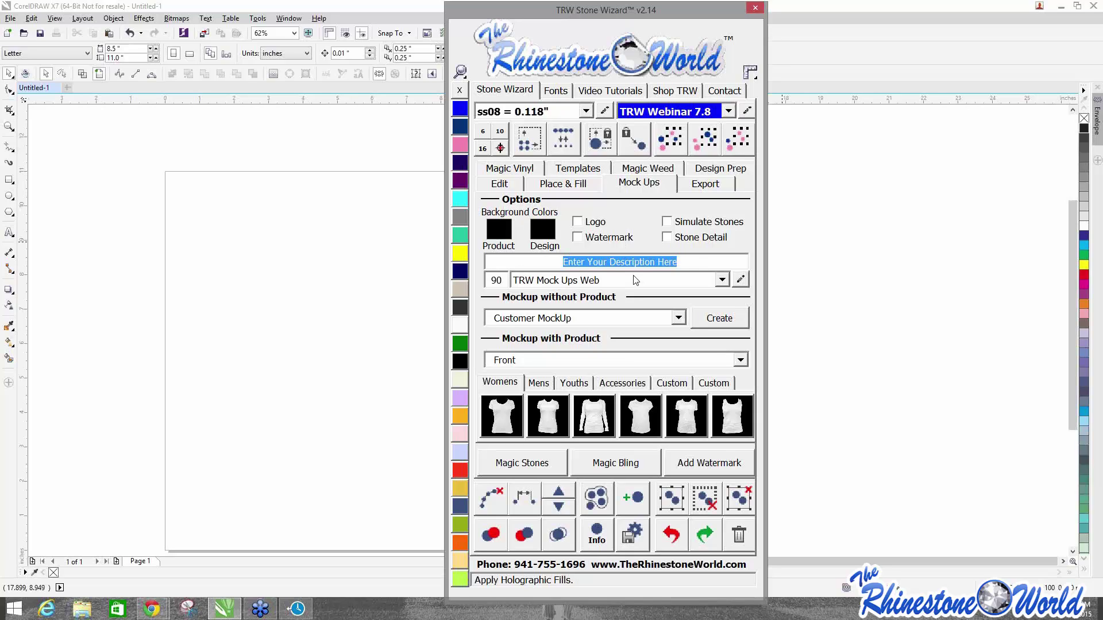
text(TRW )
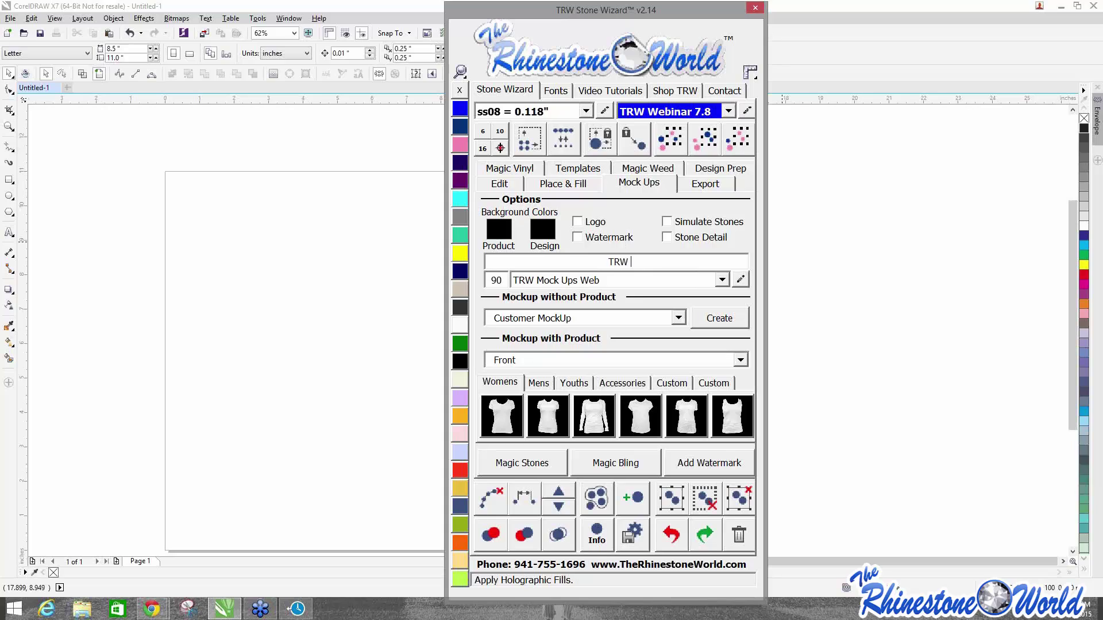
text(BAseball 1 Design)
Open the watermark and logo editor and fill in a new entry described as TRW Web with watermark text therhinestoneworld.com.
click(741, 281)
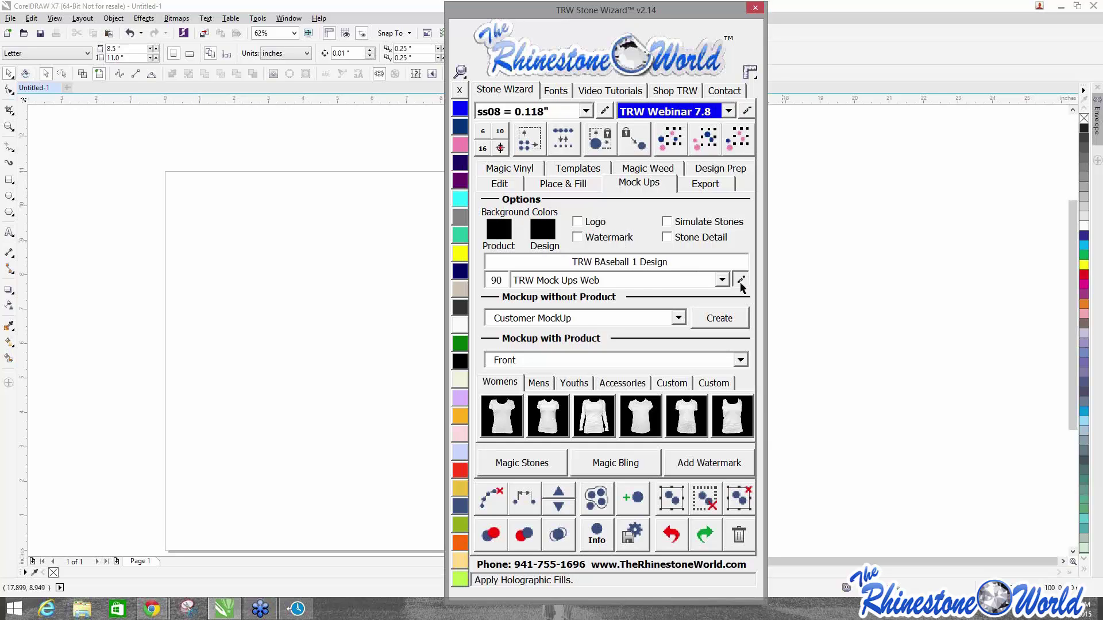
drag(536, 208, 293, 220)
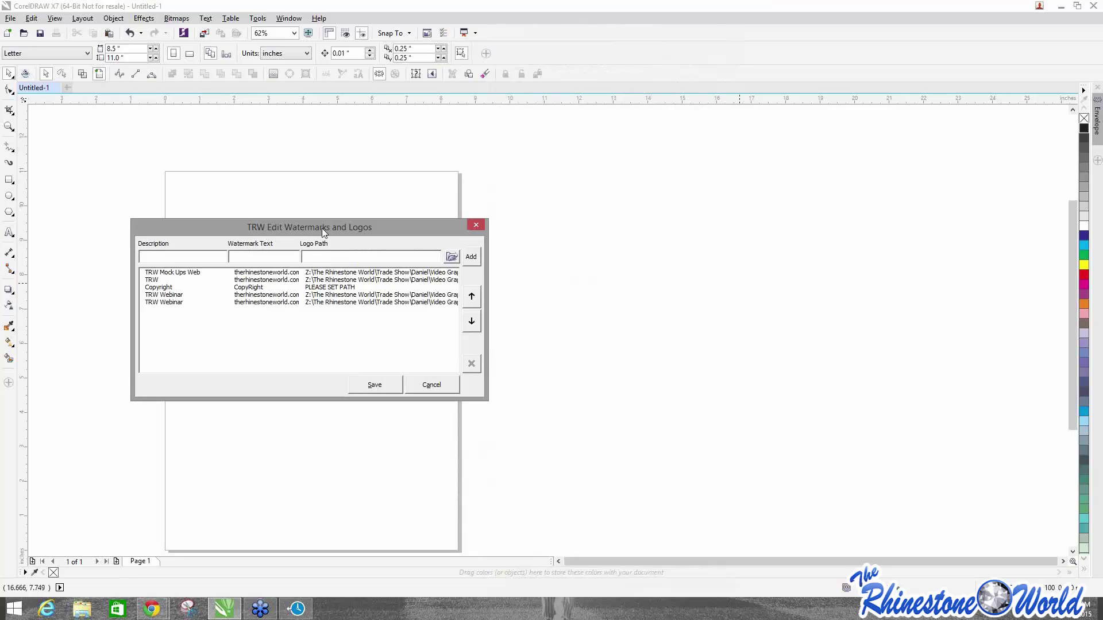
drag(322, 229, 339, 222)
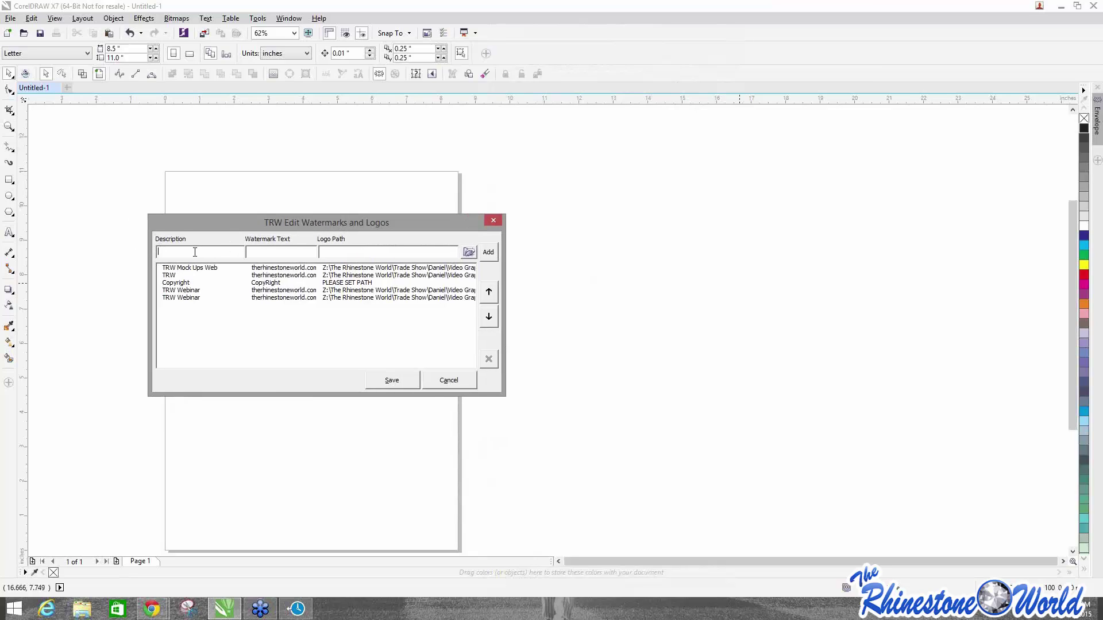
click(195, 253)
text(TRW )
text(We)
text(toneworld.com)
Choose TRW-Logo from the Trade Show Video Graphics folder on the Company Files drive as the entry's logo.
click(469, 253)
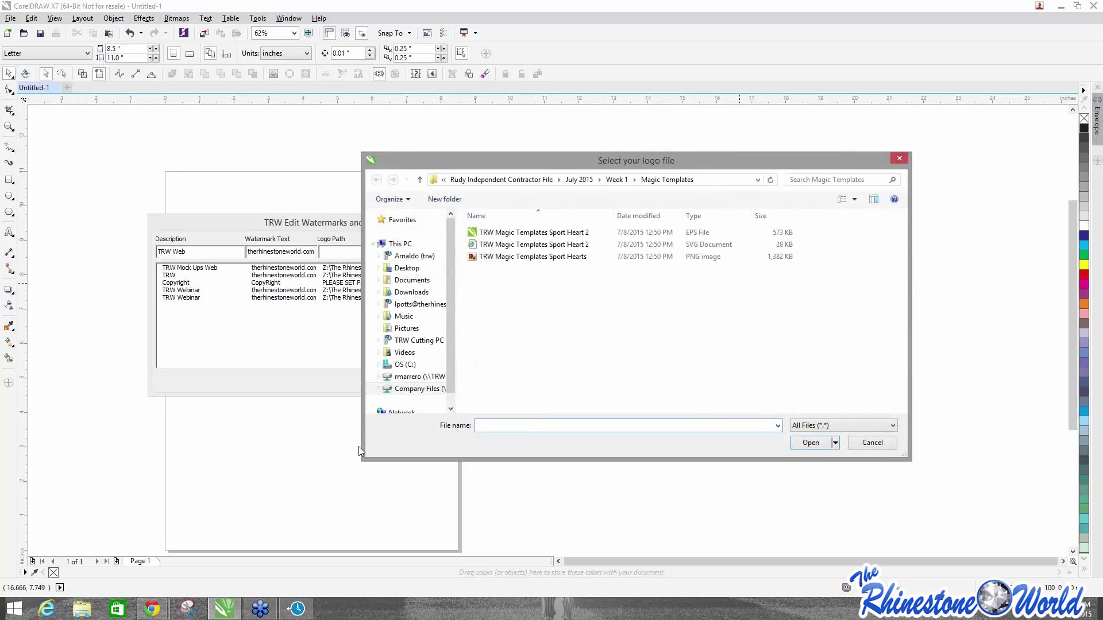
click(416, 389)
double_click(524, 245)
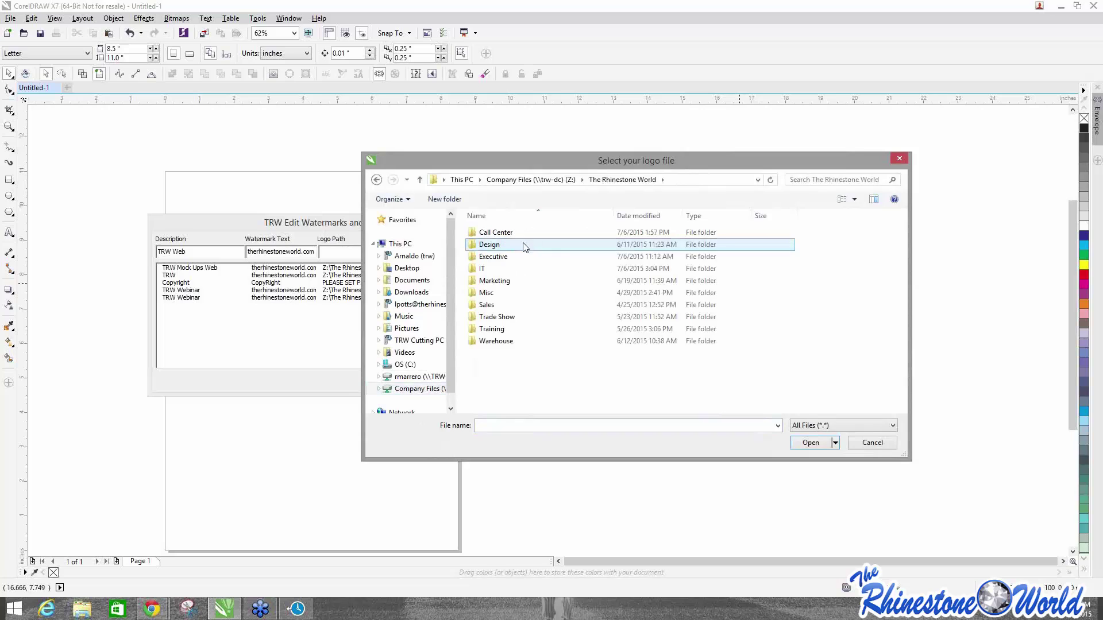
double_click(496, 318)
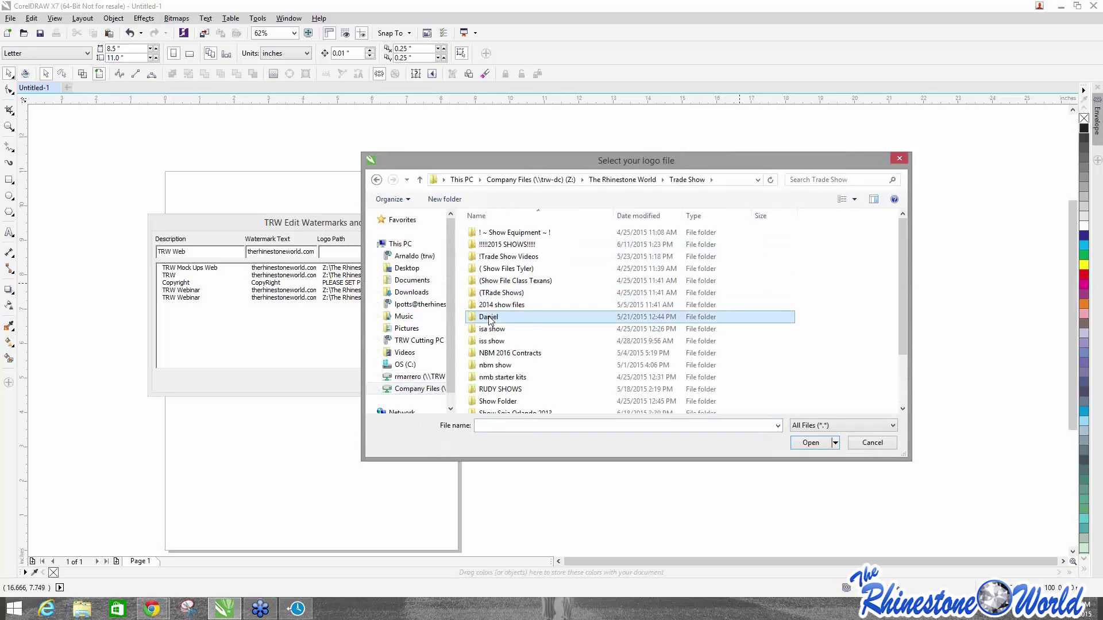
double_click(497, 317)
double_click(486, 269)
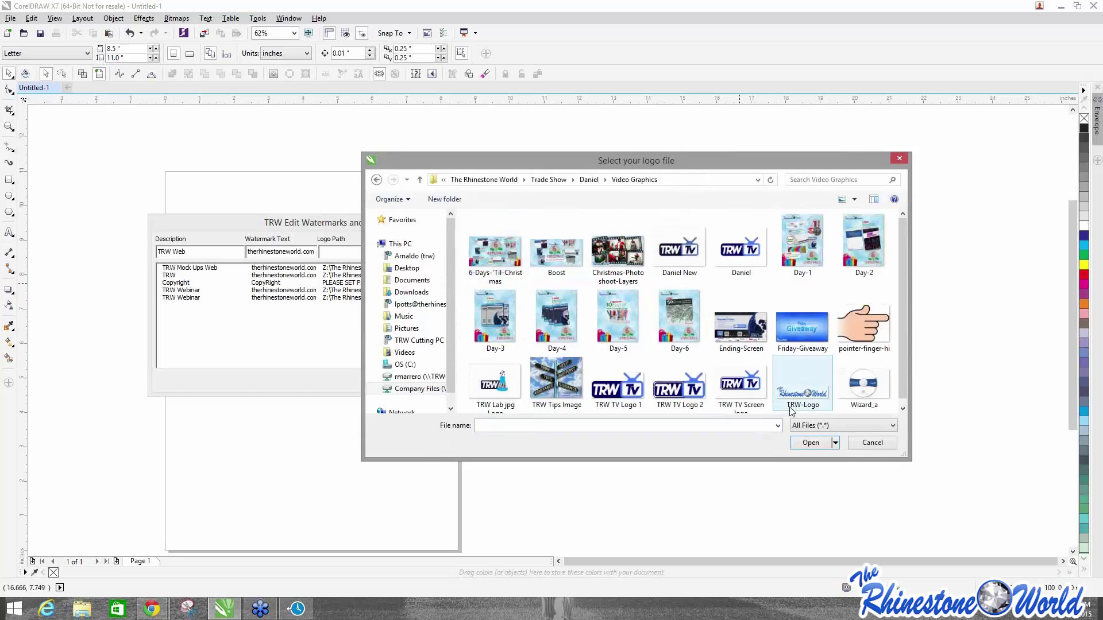
click(805, 402)
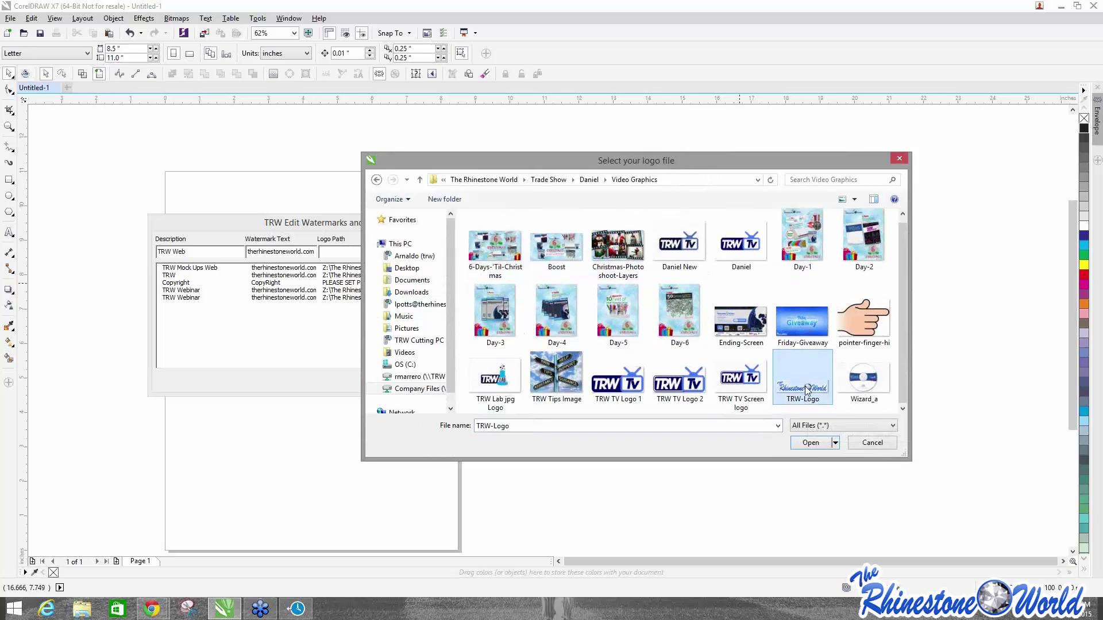
click(804, 447)
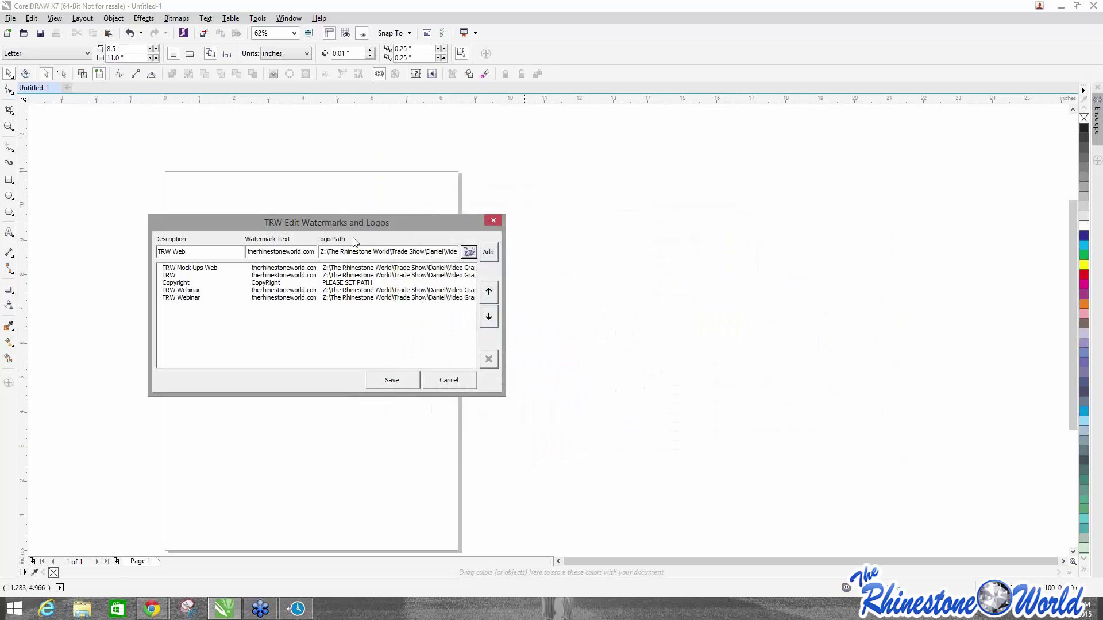
Add the TRW Web entry to the watermark list, save it and return to the mock-up options.
click(488, 253)
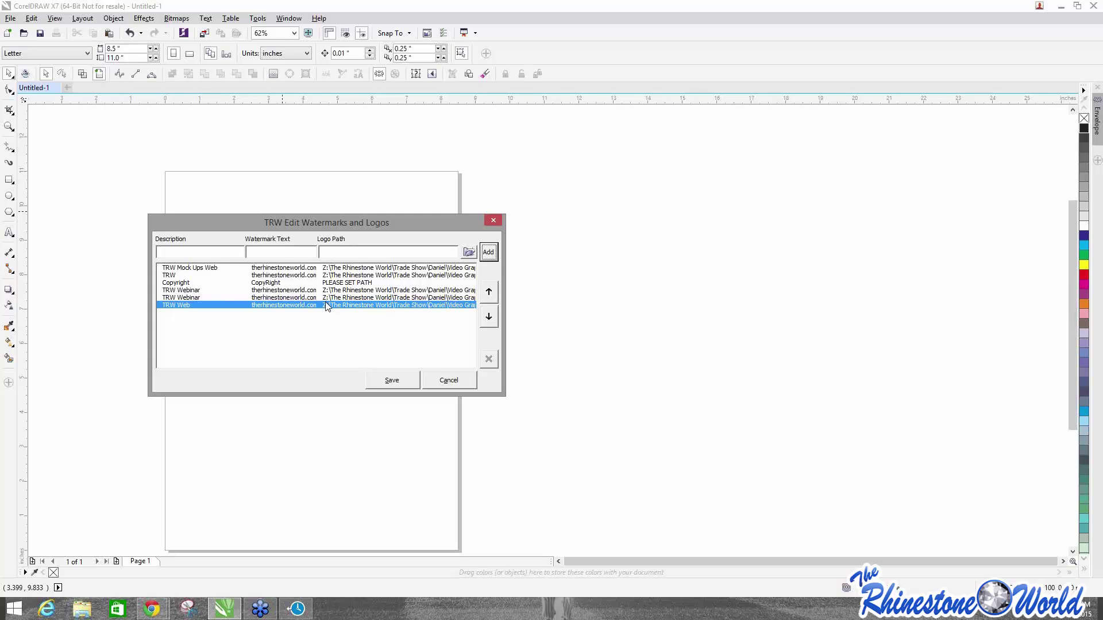
click(405, 382)
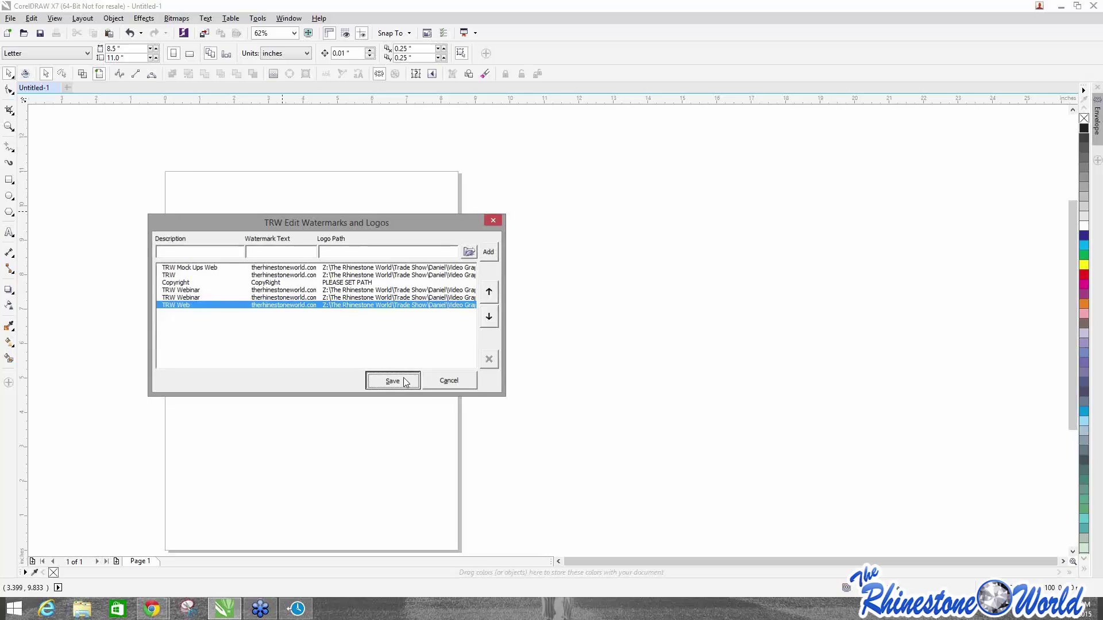
click(622, 188)
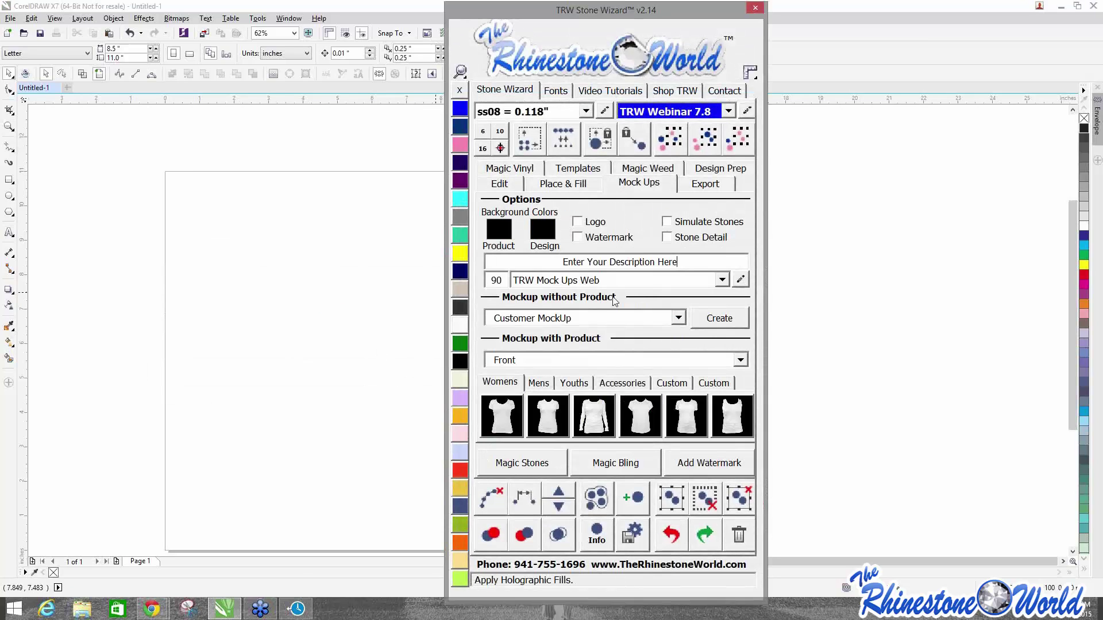
Choose the TRW Web watermark and logo entry and add the artistic text TRW near the page's upper-left corner.
click(722, 281)
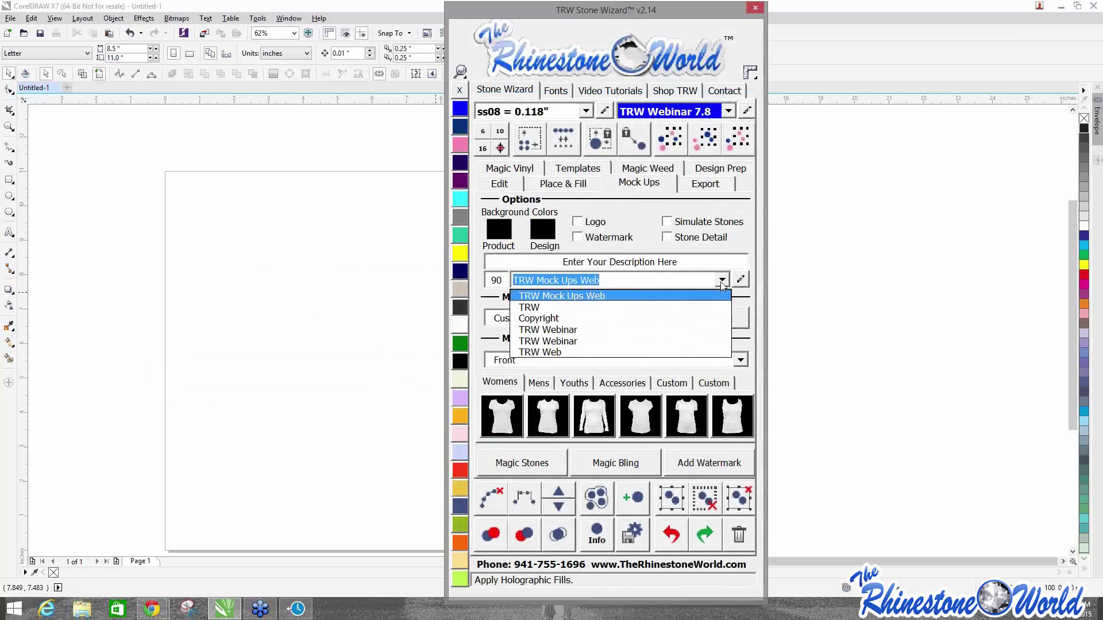
click(535, 352)
click(9, 232)
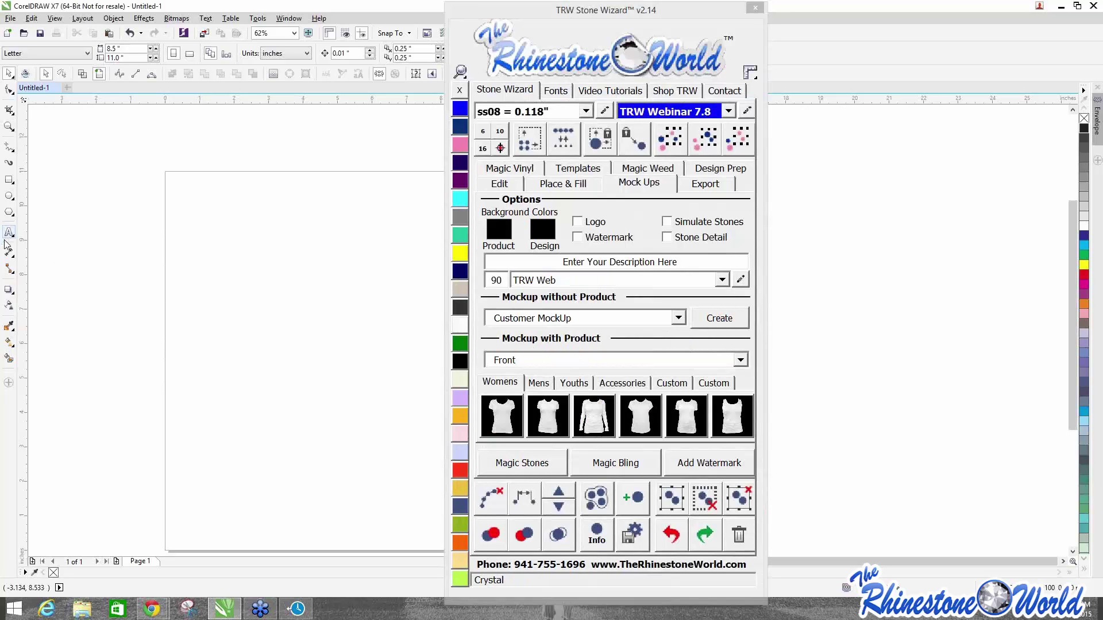
click(220, 216)
text(TRW)
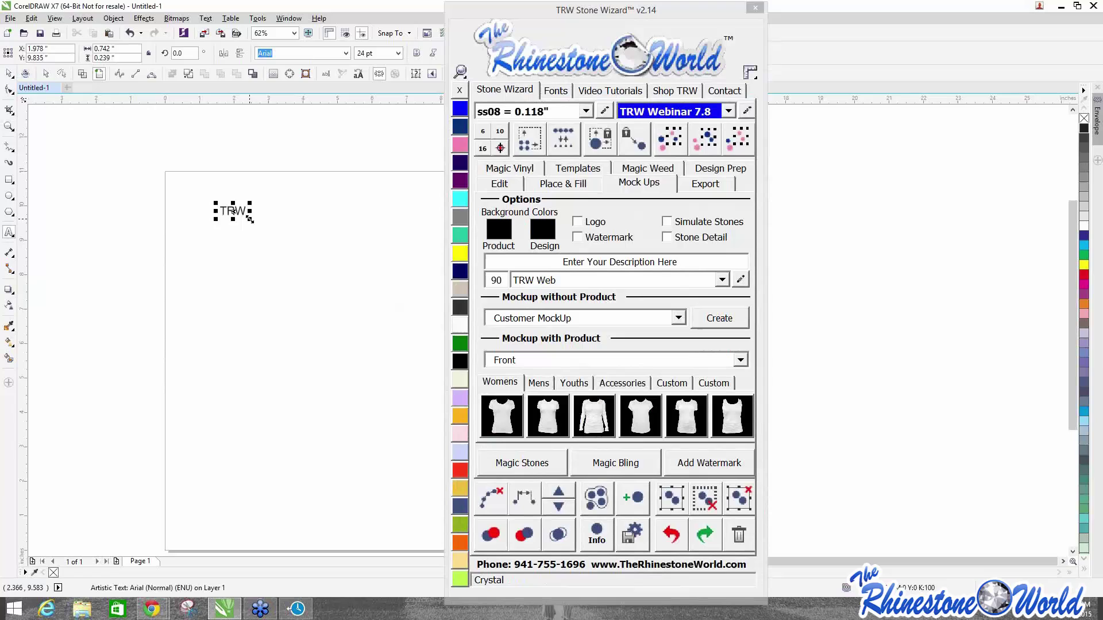
Enlarge the TRW text to about 4.9 in wide by 1.6 in tall and colour it Aquamarine.
drag(252, 221, 393, 265)
click(9, 75)
click(459, 198)
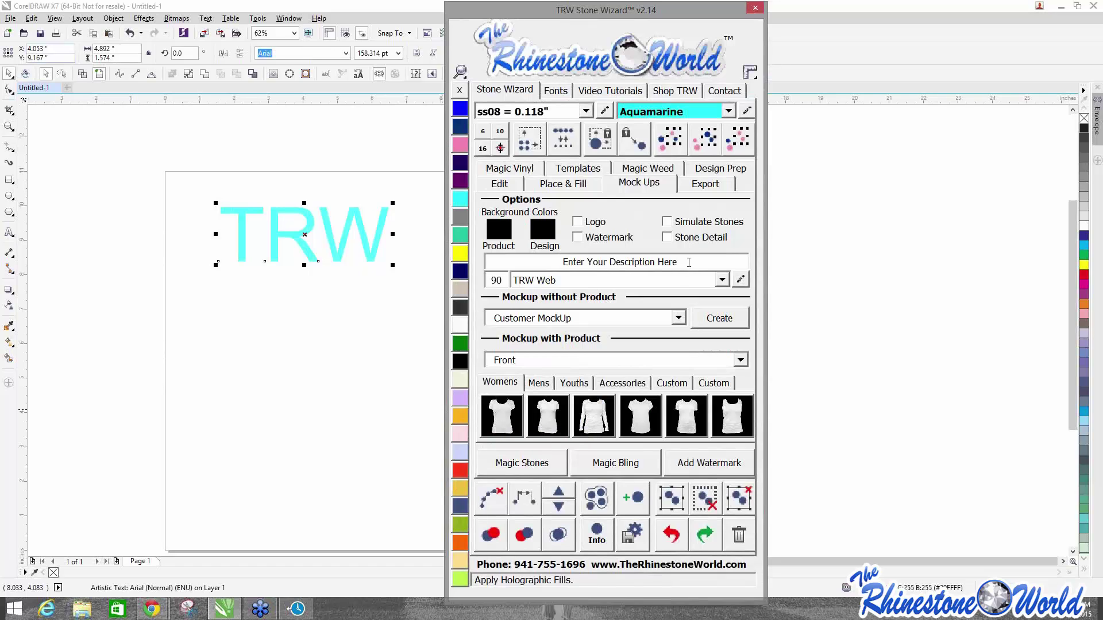
Turn on the logo and watermark options and create a front mock-up on the first women's T-shirt.
click(593, 224)
click(609, 239)
click(500, 416)
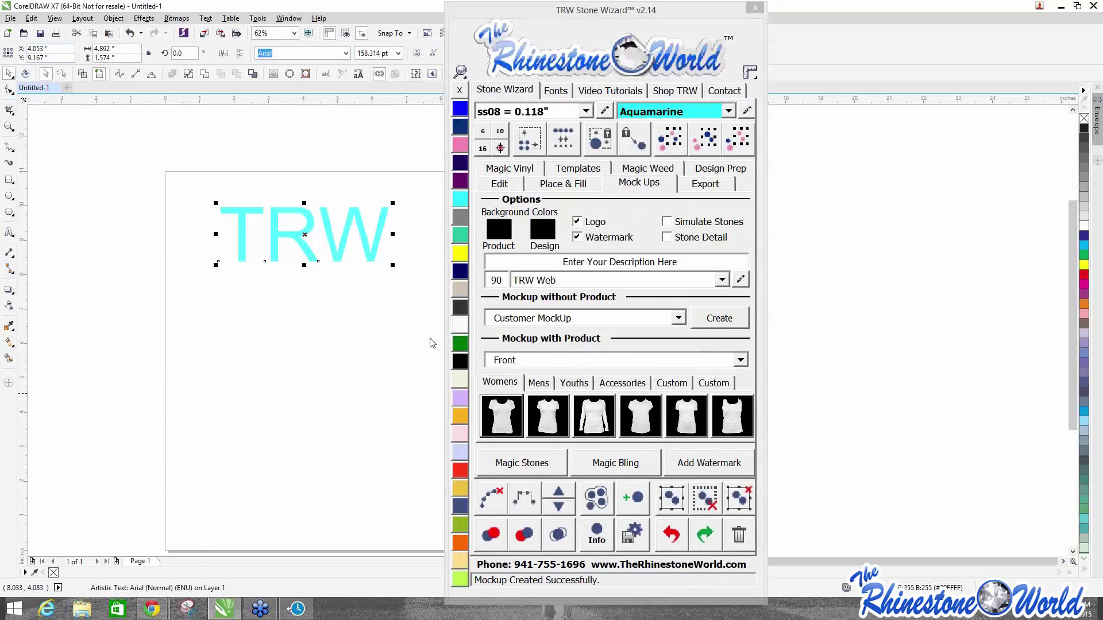
Examine the mock-up's watermark text and logo, check the list of watermark entries, and compare the mock-up page with the original design page.
scroll(379, 275, up, 5)
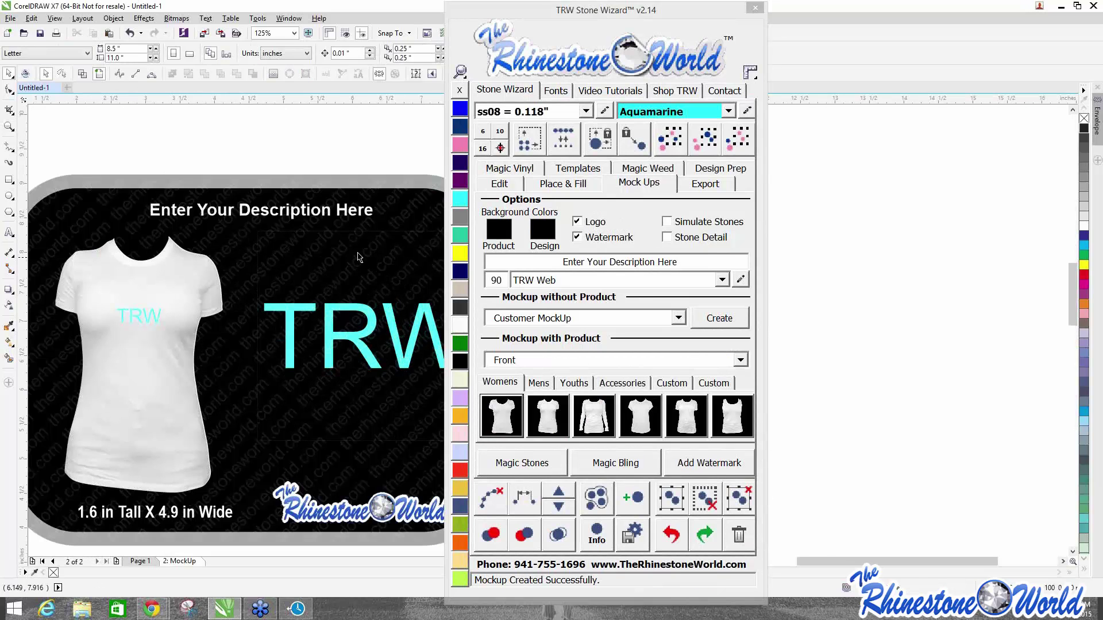
scroll(185, 318, down, 2)
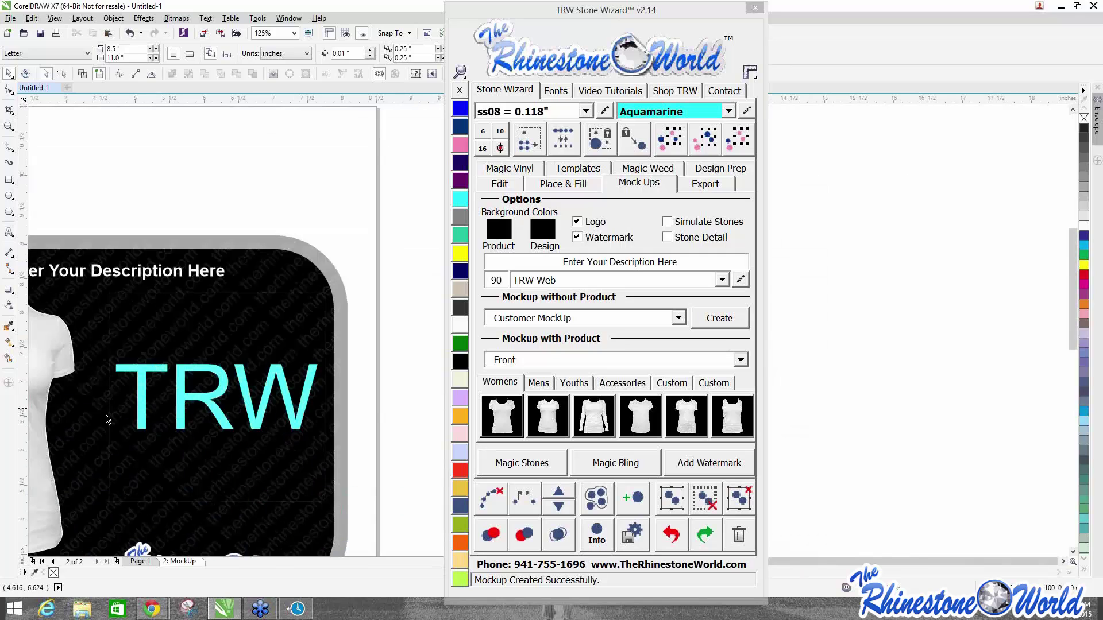
scroll(274, 385, down, 1)
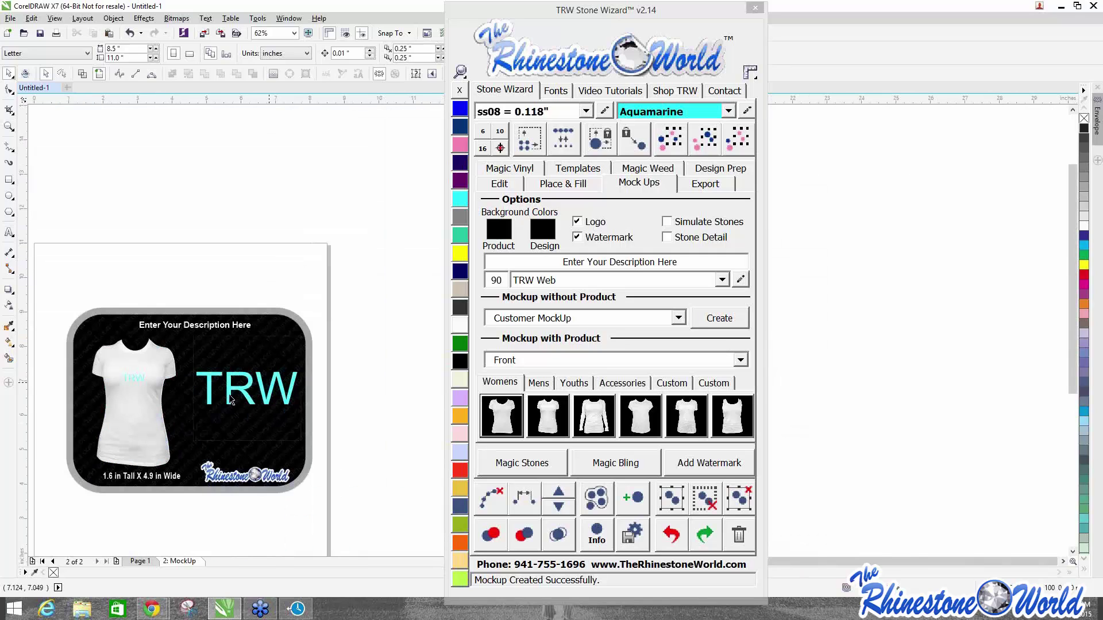
scroll(262, 488, up, 1)
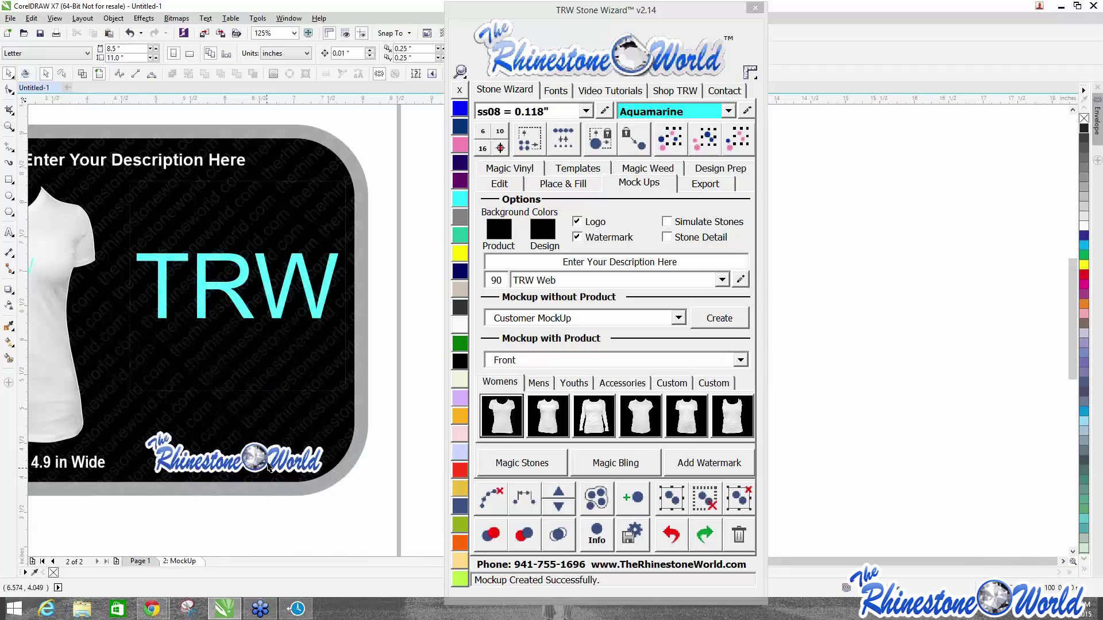
scroll(187, 311, down, 1)
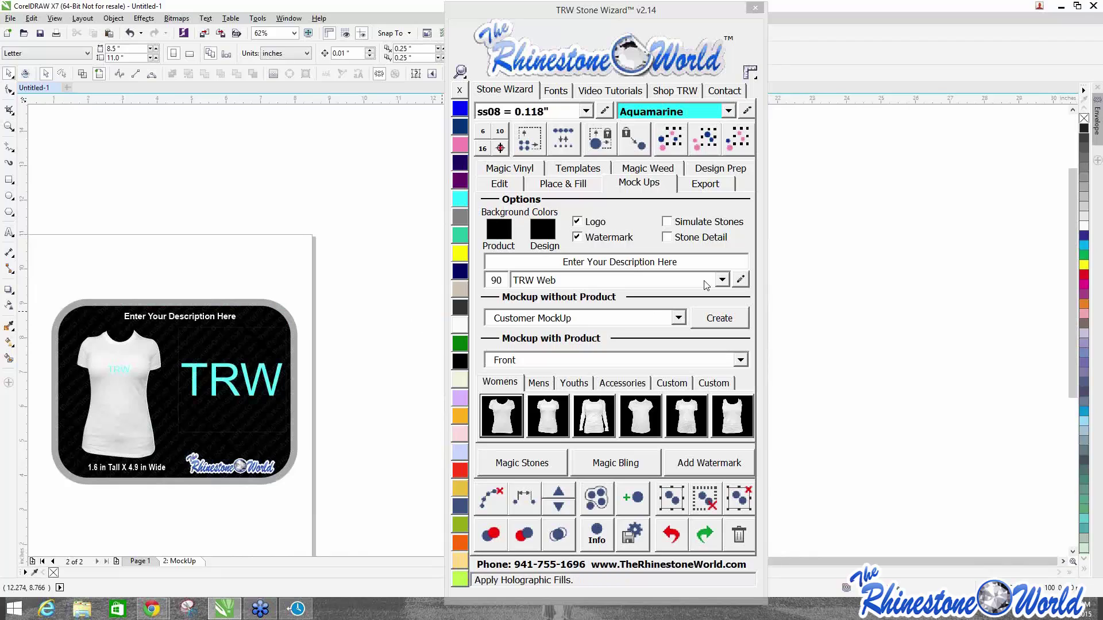
click(722, 280)
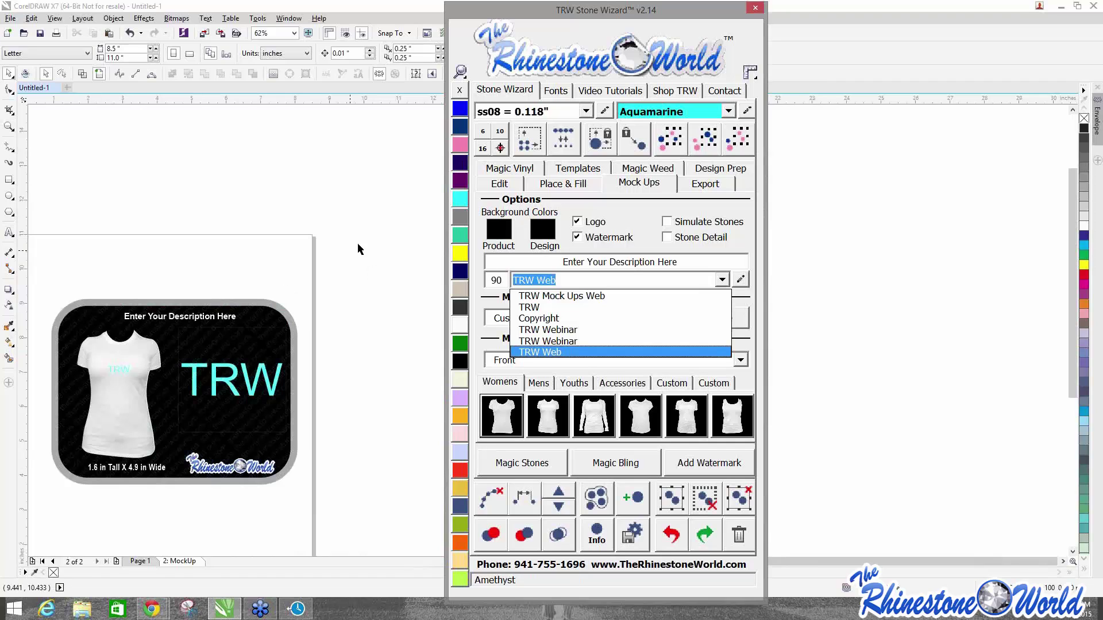
drag(357, 243, 174, 505)
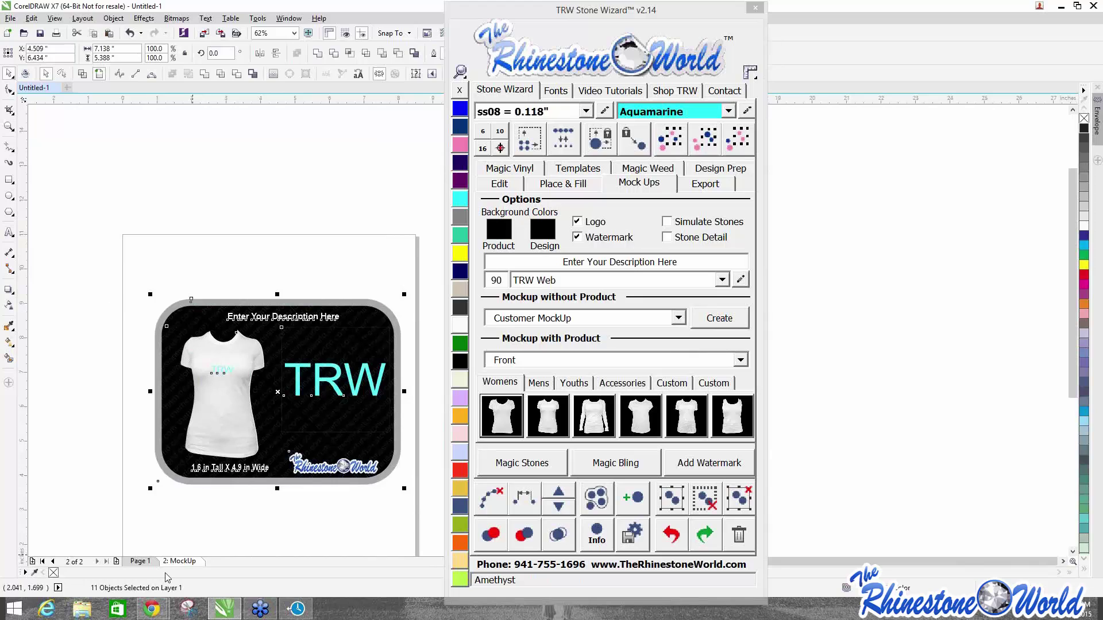
click(141, 561)
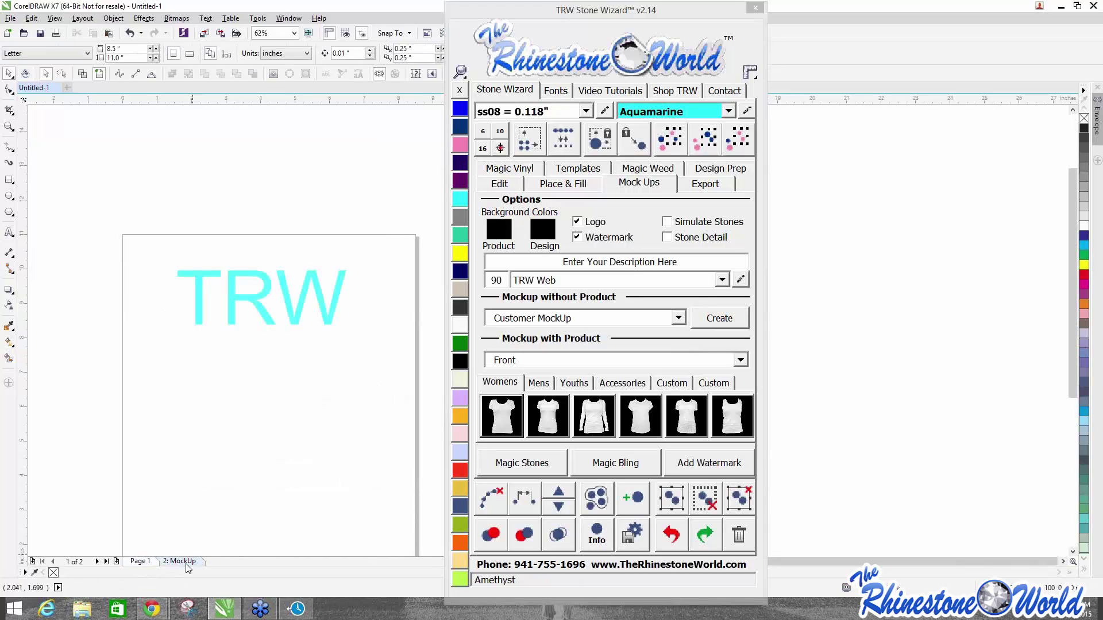
click(179, 561)
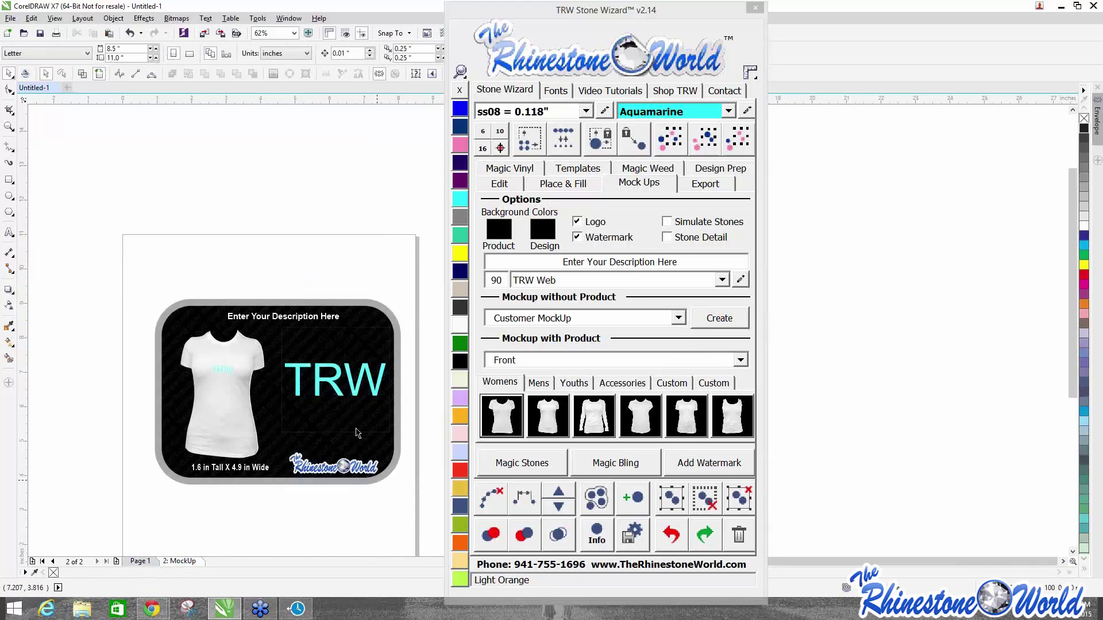
Delete the MockUp page and the TRW text on Page 1.
click(148, 566)
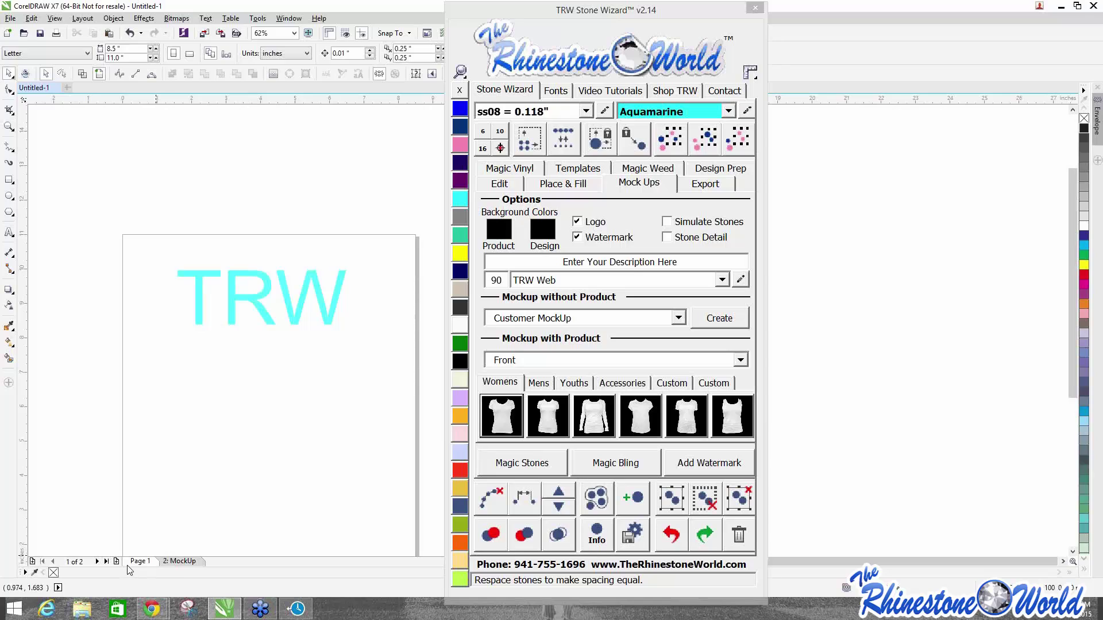
right_click(183, 561)
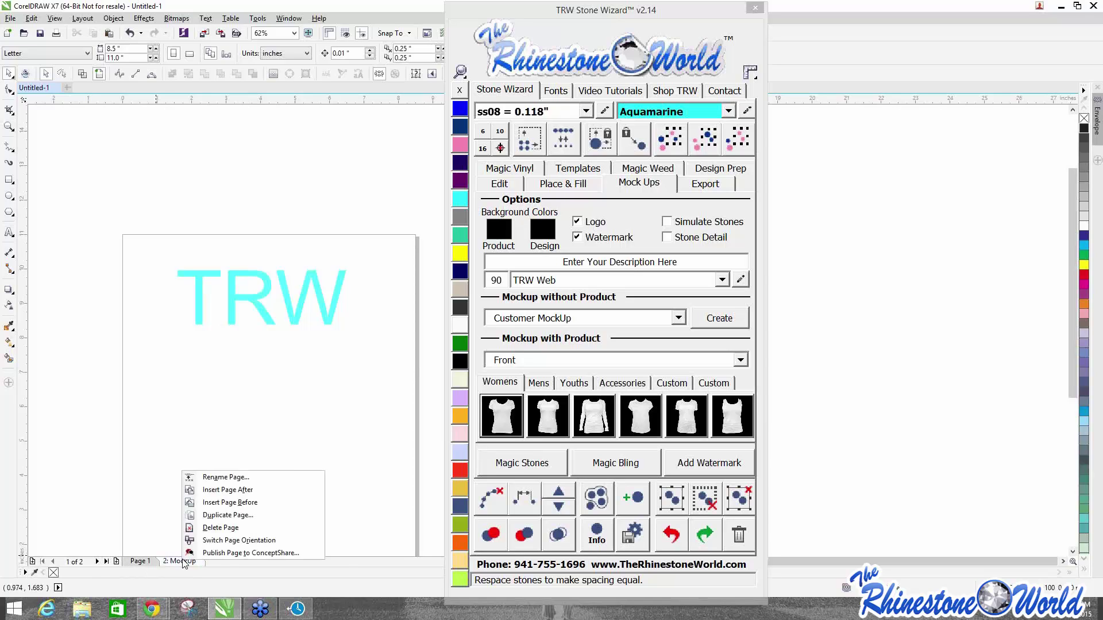
click(219, 528)
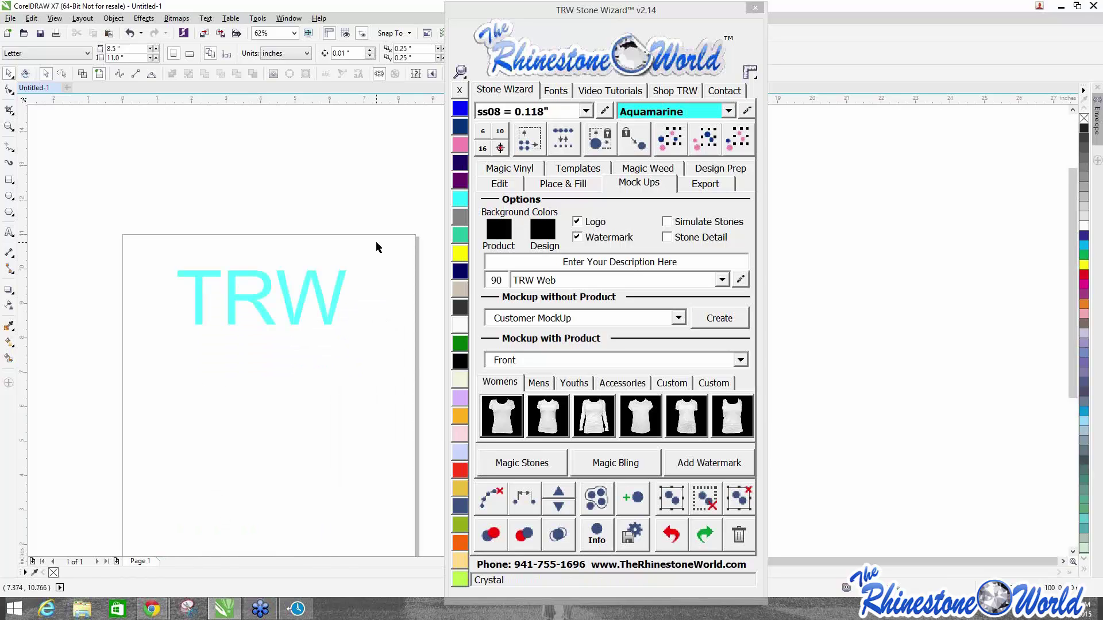
drag(439, 247, 231, 341)
key(Delete)
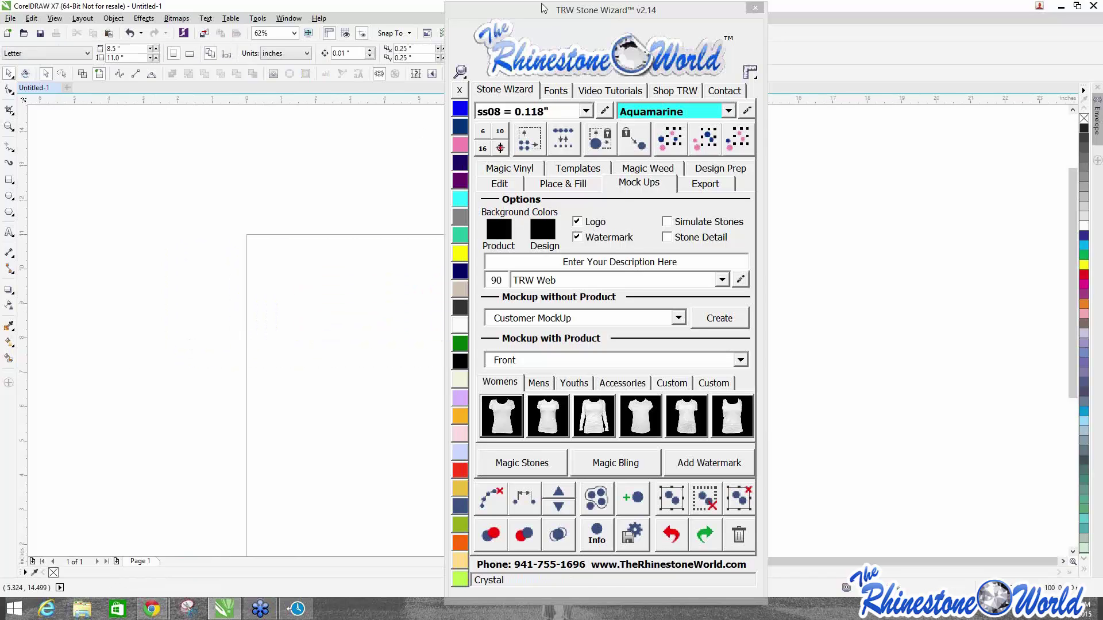
drag(550, 12, 686, 13)
click(456, 353)
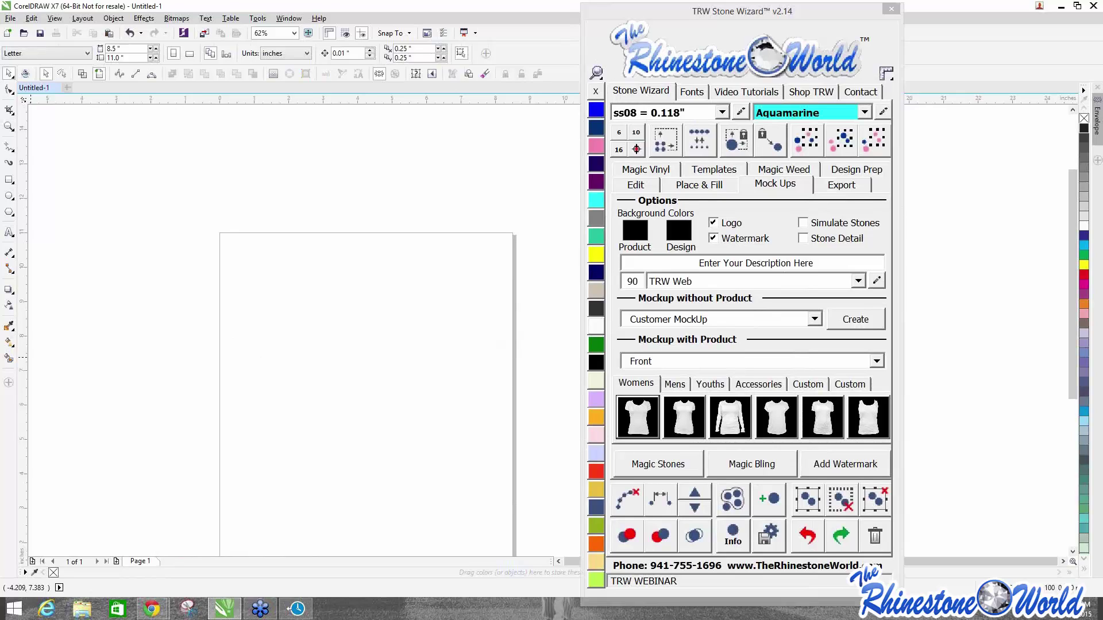
drag(702, 11, 573, 12)
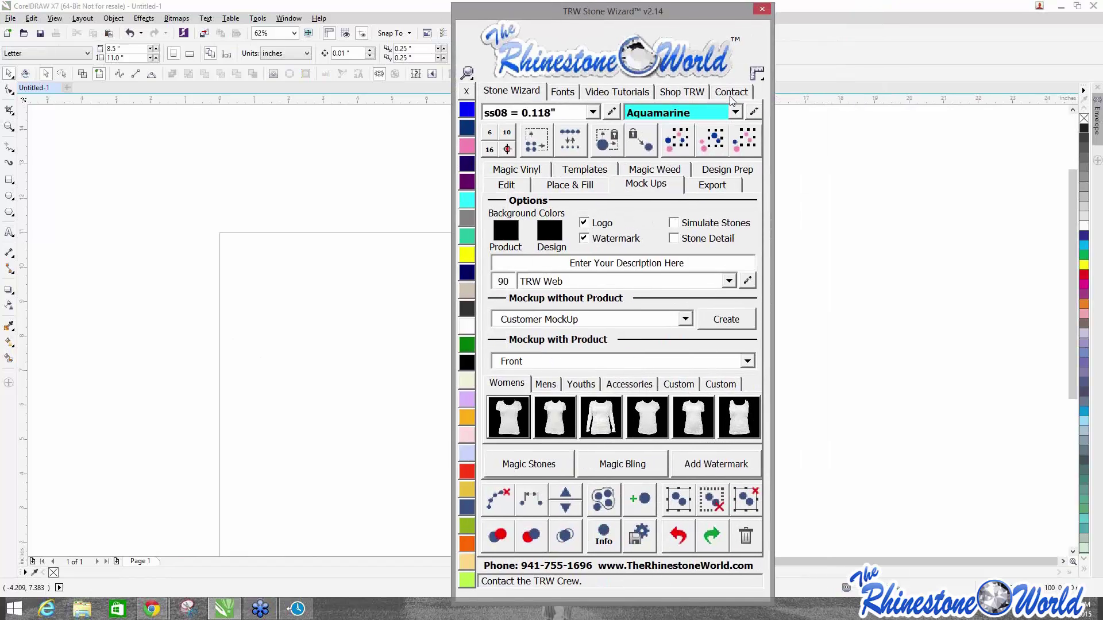
click(754, 112)
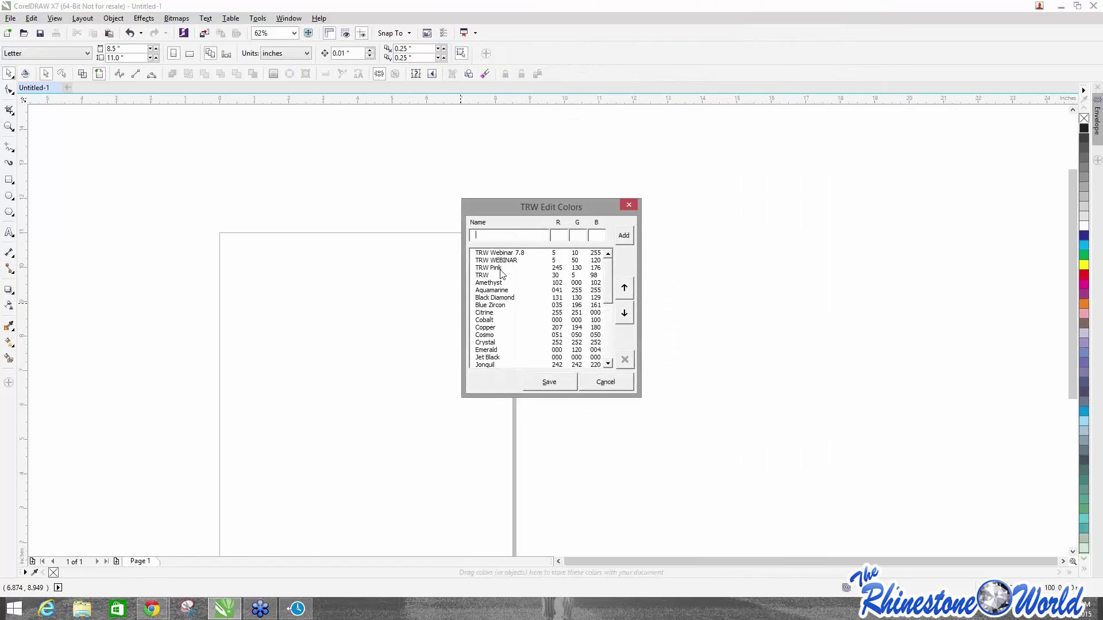
drag(567, 205, 299, 197)
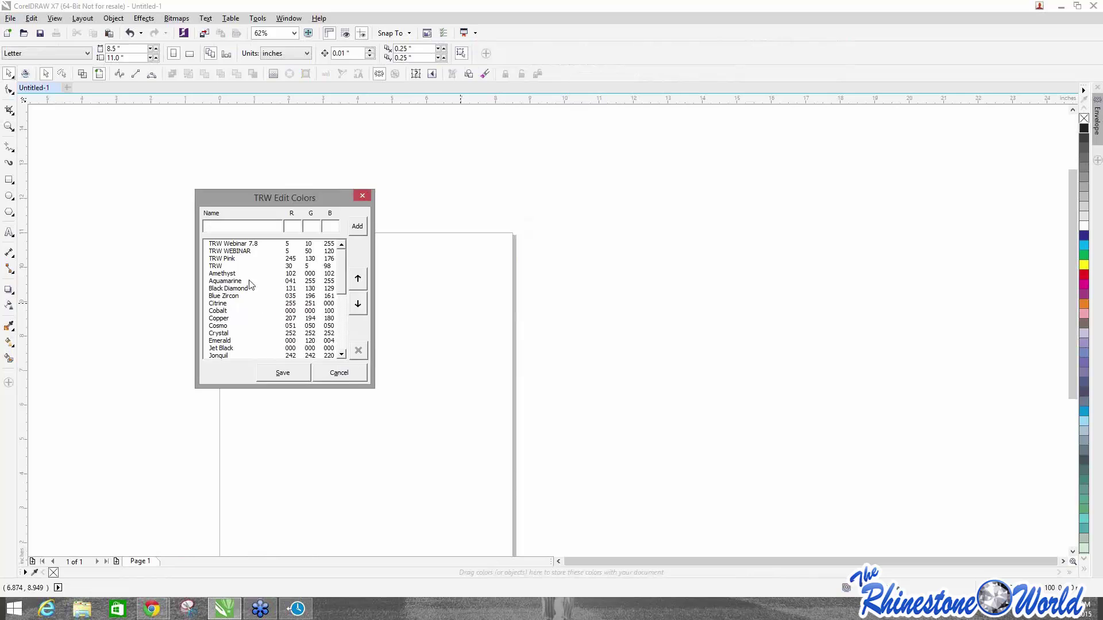
click(362, 196)
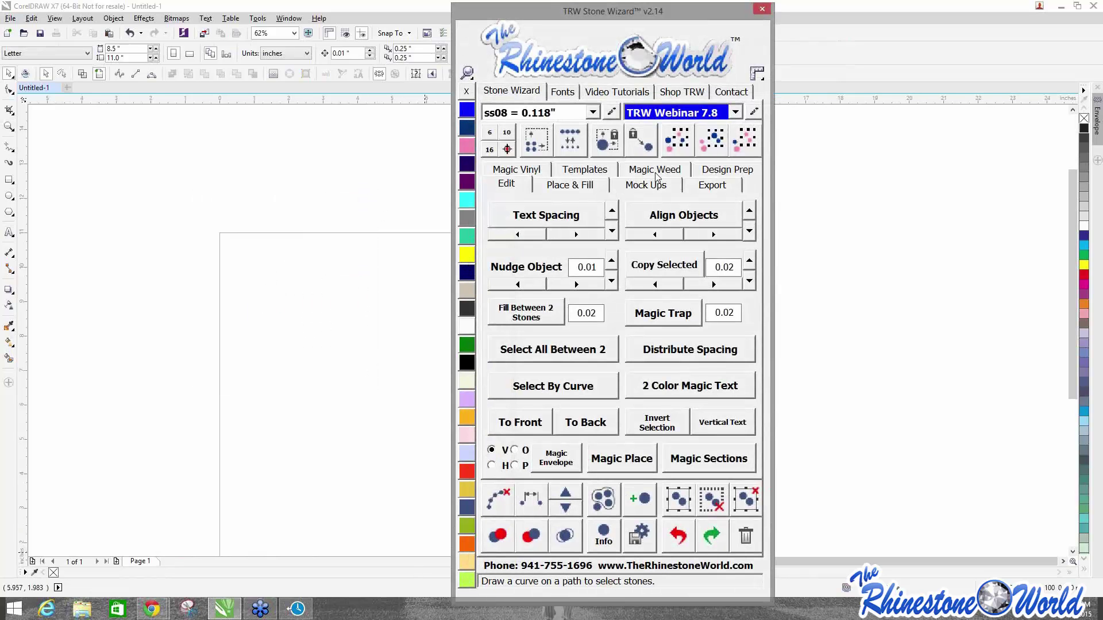
Check the stone colour list, open its editor, and move TRW Fuchsia to the top of the list and back to the bottom.
click(735, 112)
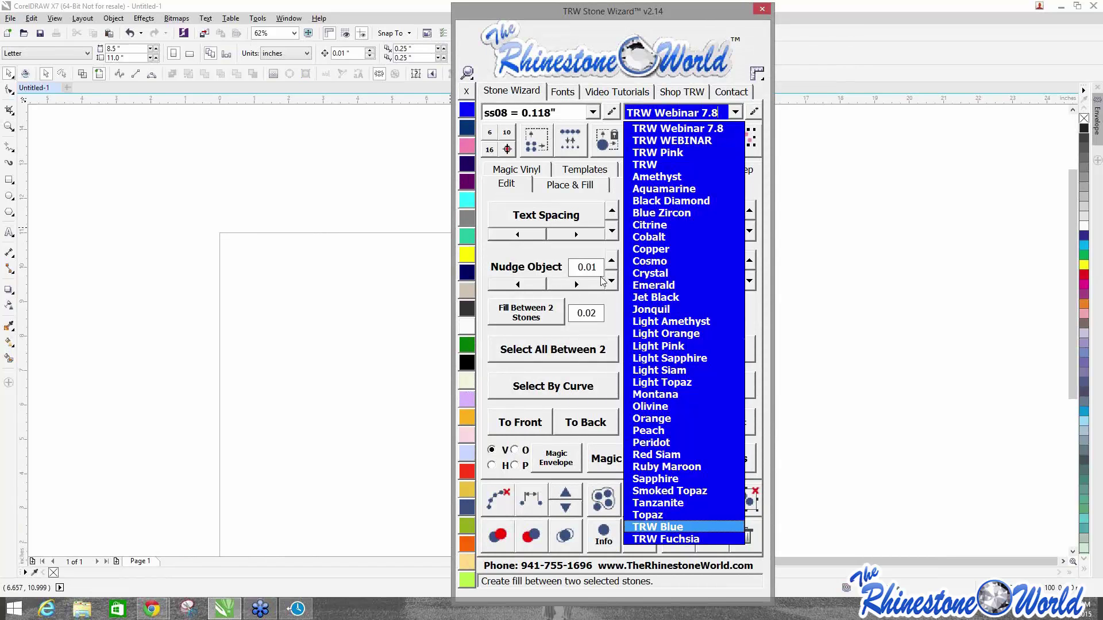
click(754, 114)
click(754, 115)
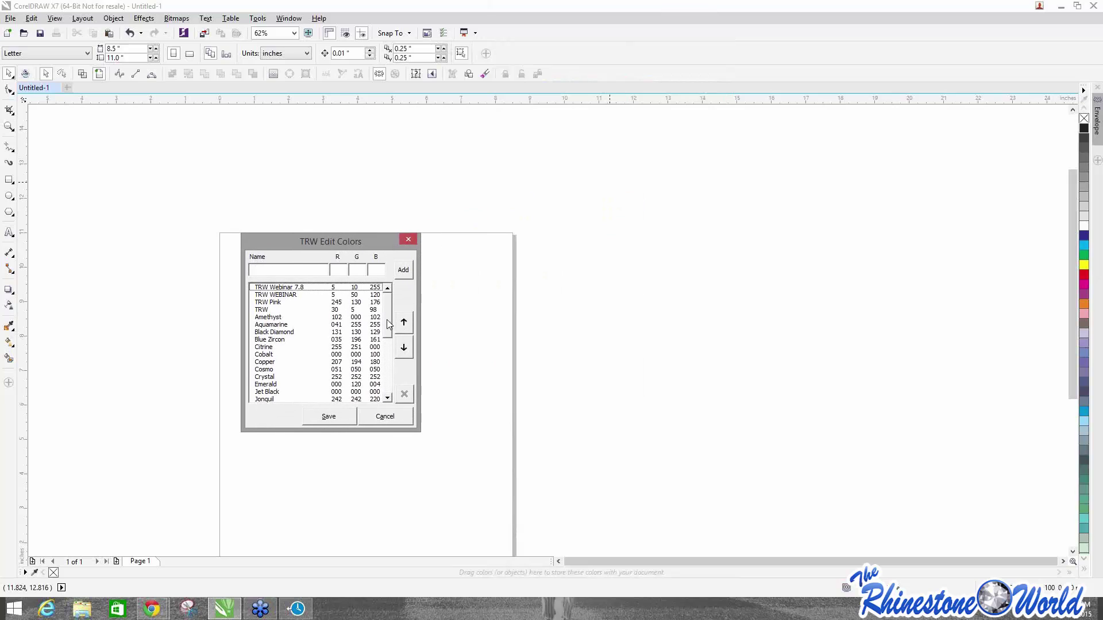
scroll(343, 322, down, 10)
click(286, 400)
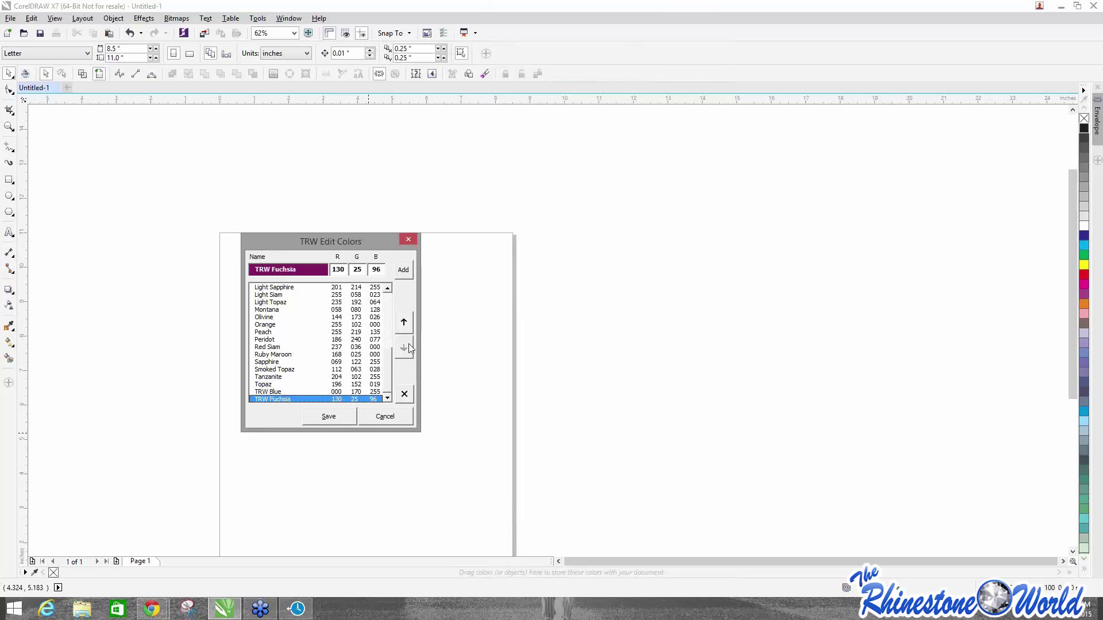
click(405, 325)
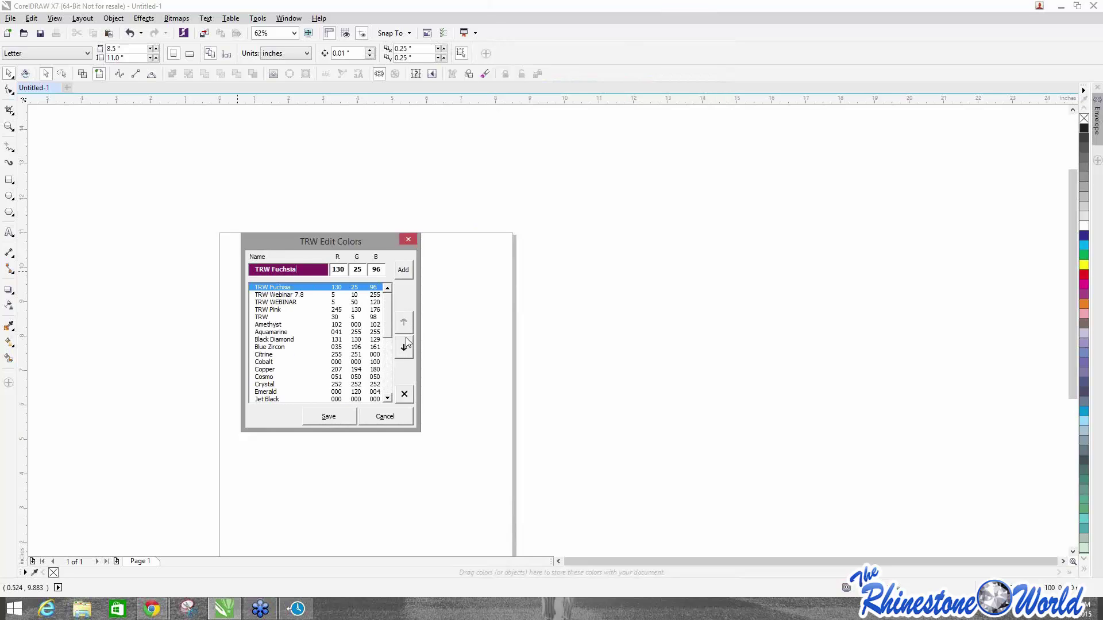
click(403, 349)
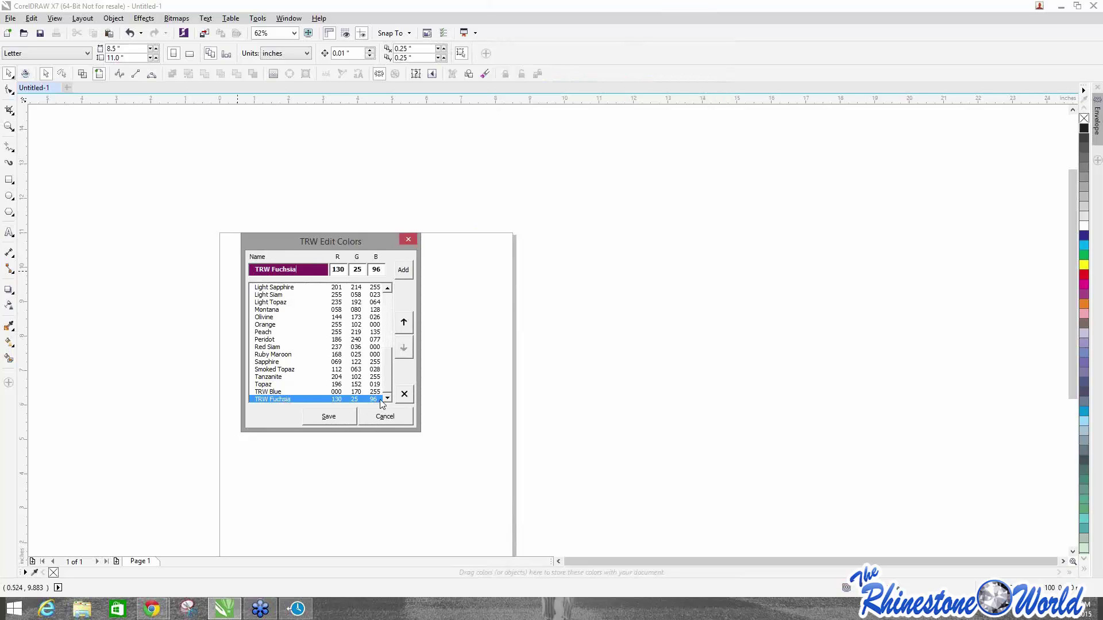
Raise TRW Fuchsia one place at a time until it sits between Montana and Olivine.
click(404, 324)
click(403, 324)
click(404, 323)
click(404, 324)
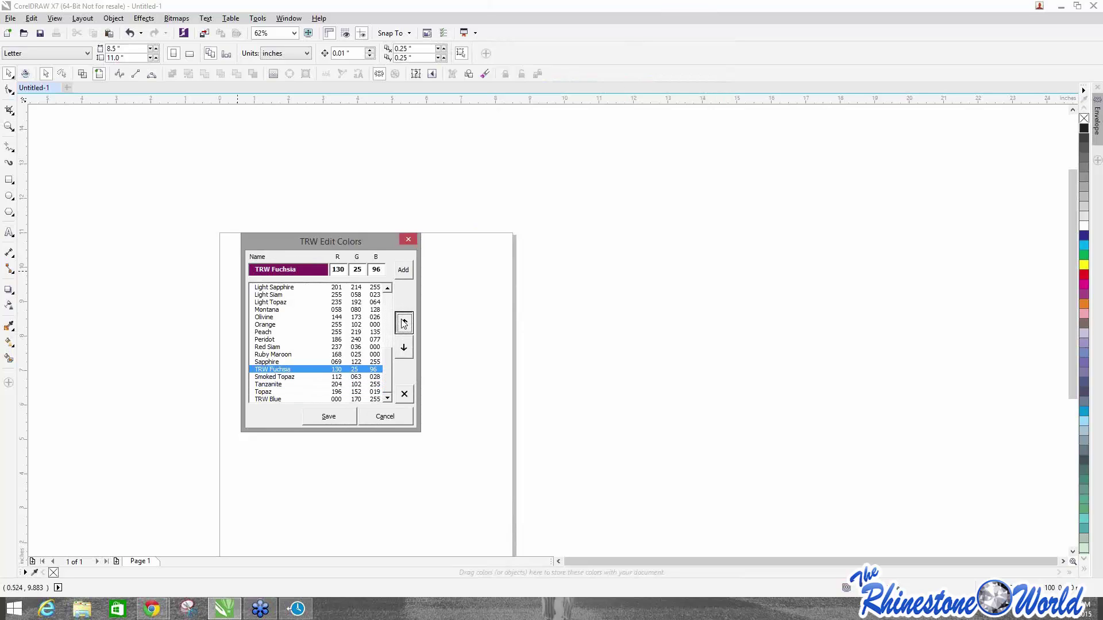
click(403, 323)
click(404, 324)
click(404, 324)
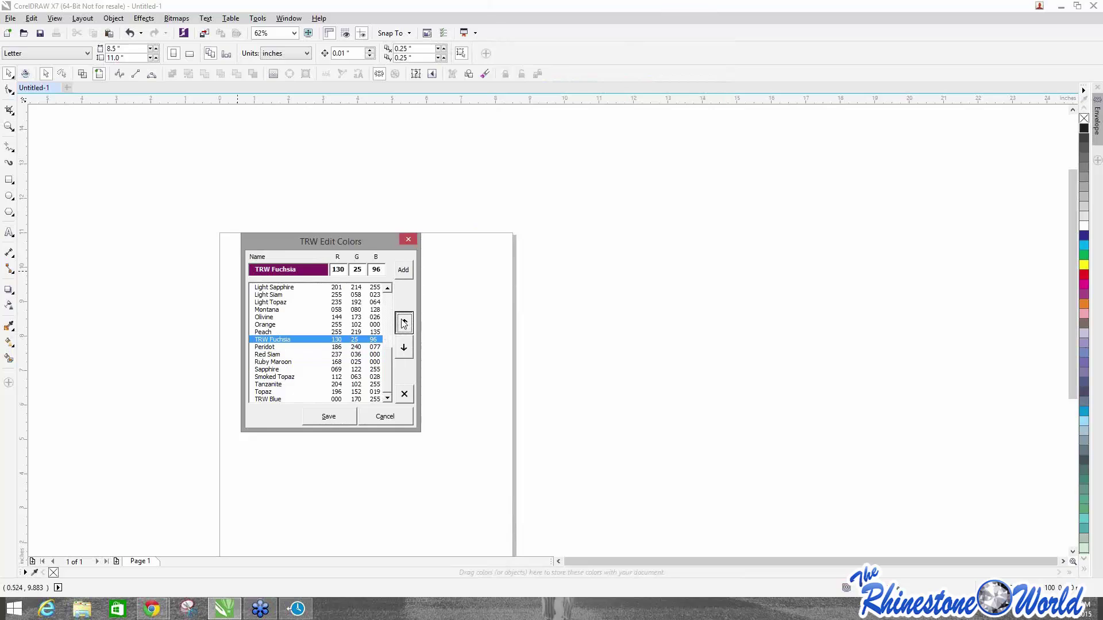
click(404, 324)
click(404, 323)
click(403, 323)
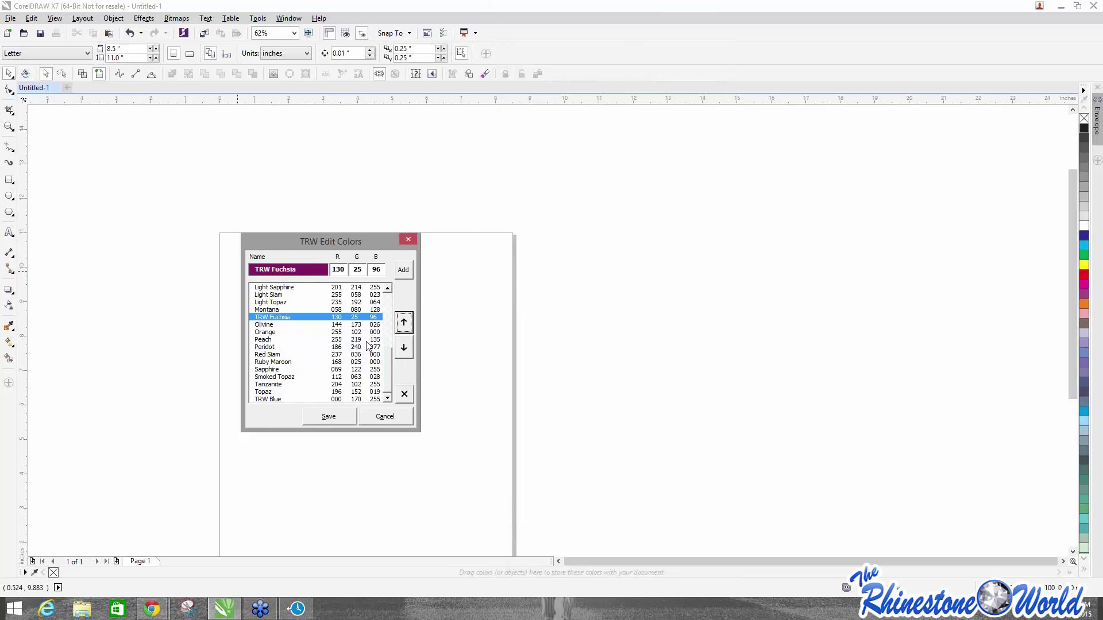
Move TRW Fuchsia to the top of the colour list, save the order and check it in the wizard's stone colour list.
click(407, 324)
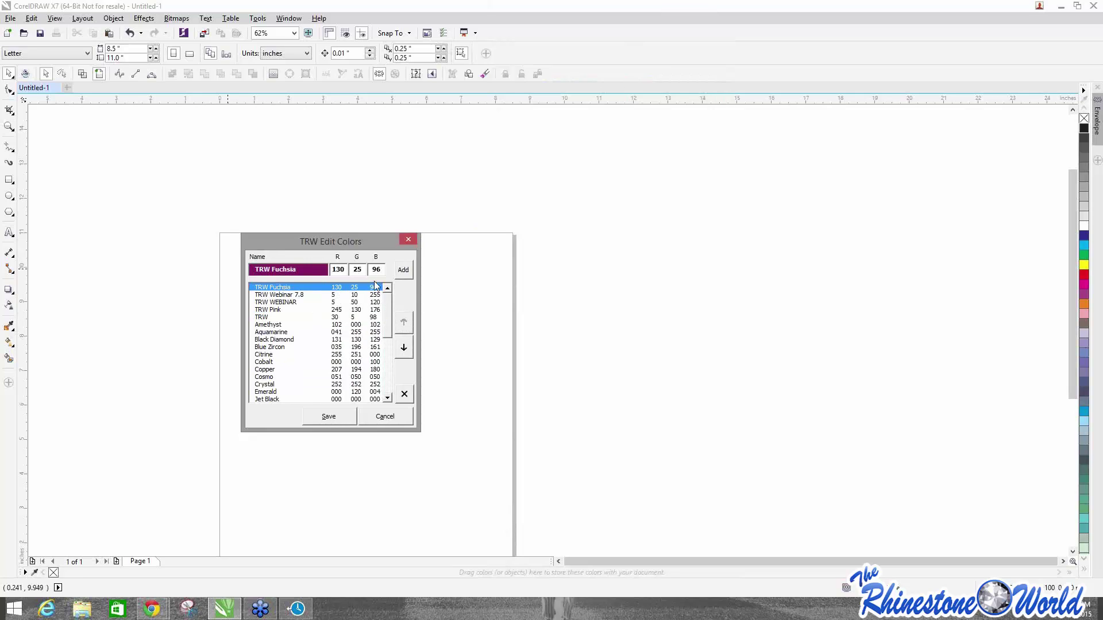
click(327, 417)
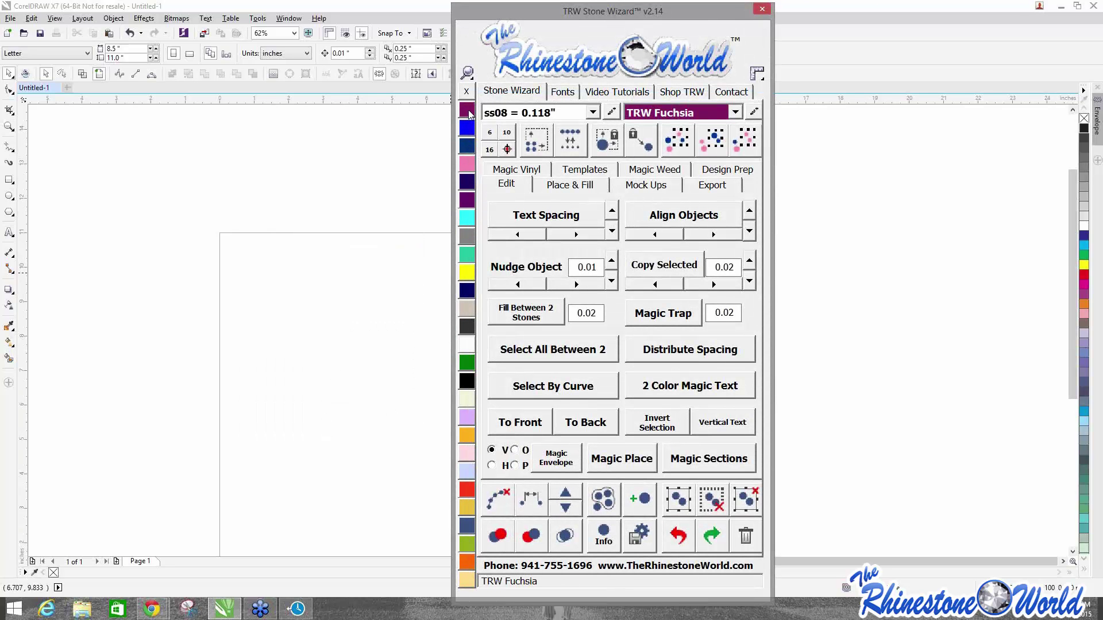
click(735, 112)
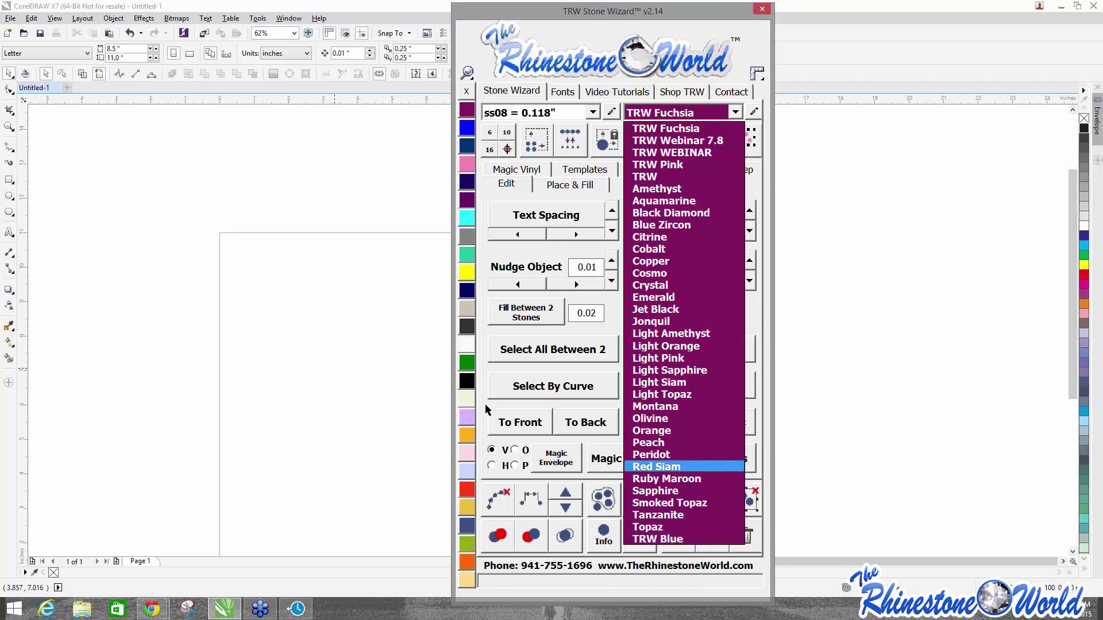
click(426, 116)
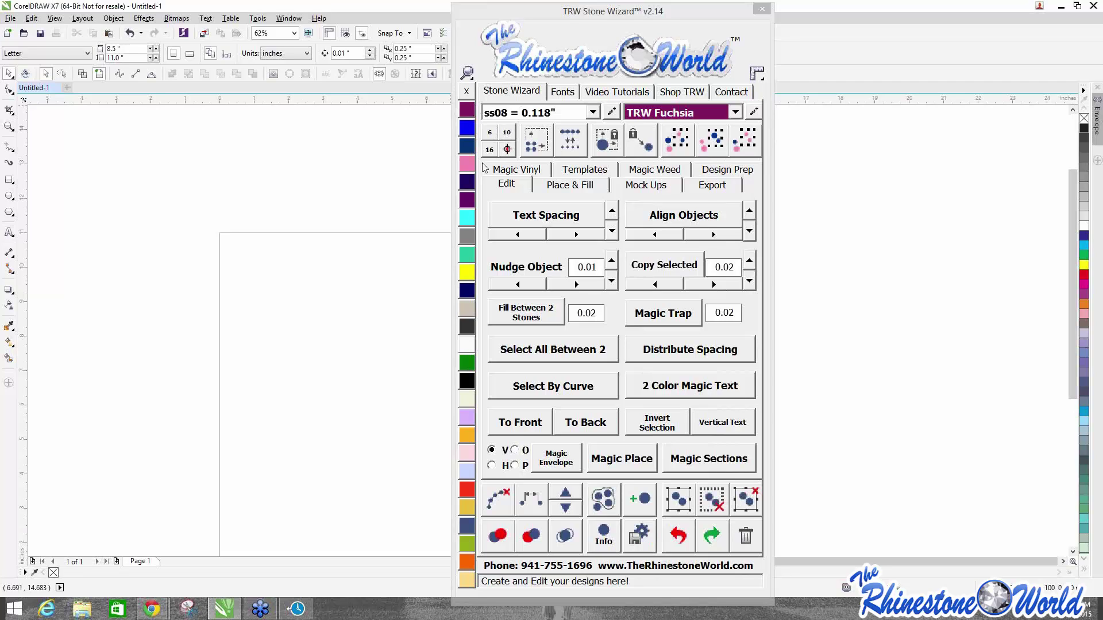
Move the wizard window clear of the page and review its list of stone sizes.
drag(612, 11, 726, 9)
scroll(334, 300, down, 2)
scroll(336, 301, up, 2)
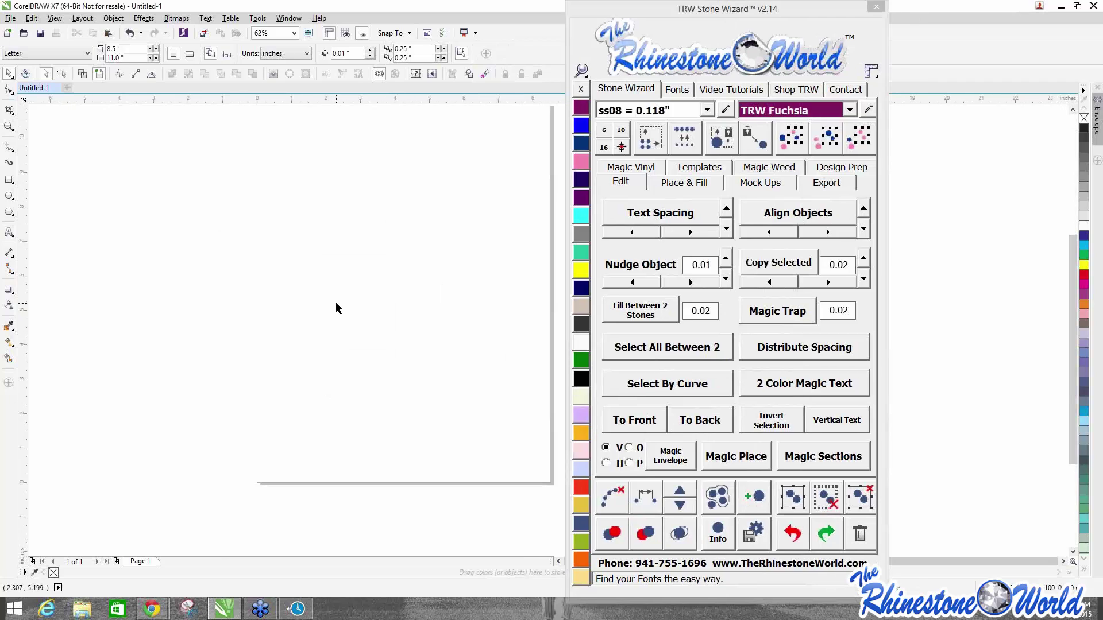
scroll(340, 280, down, 2)
scroll(339, 281, up, 1)
scroll(303, 274, up, 1)
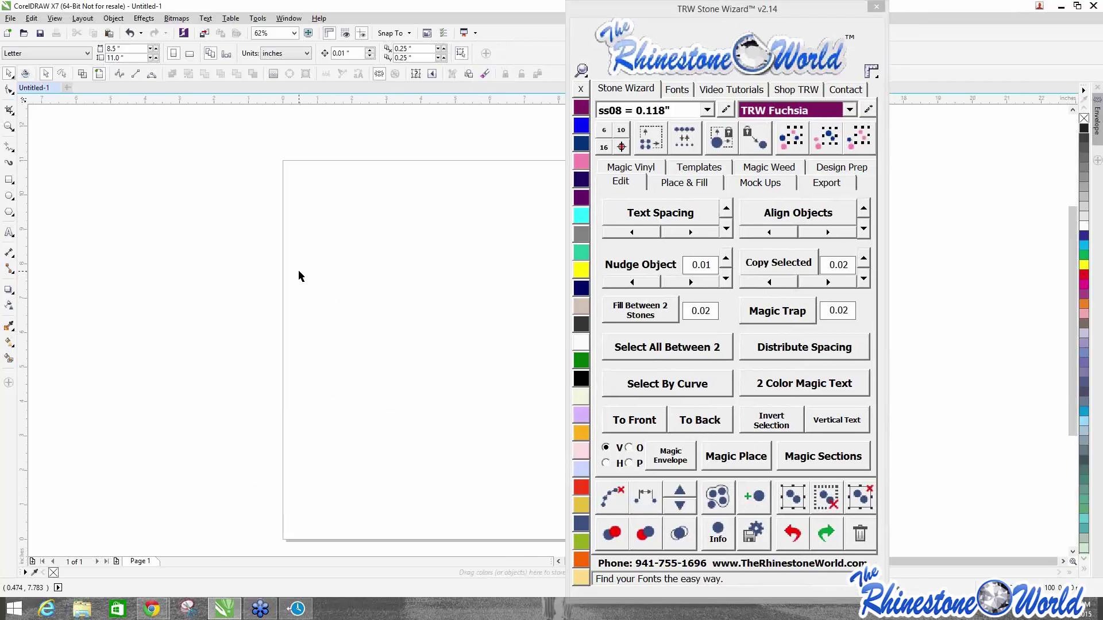
scroll(298, 270, down, 1)
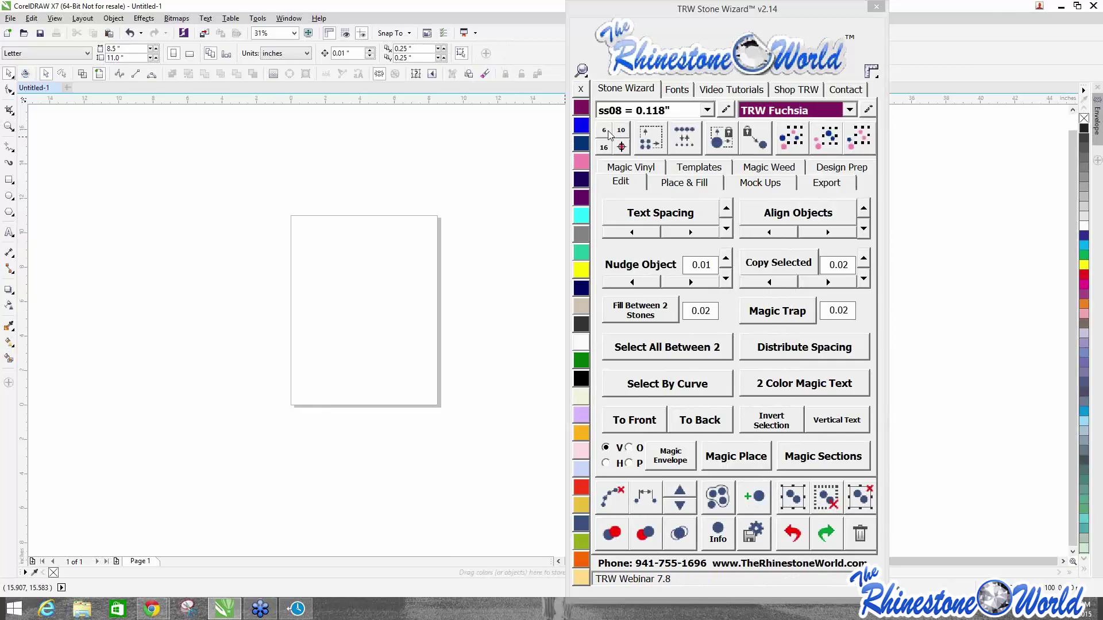
click(707, 109)
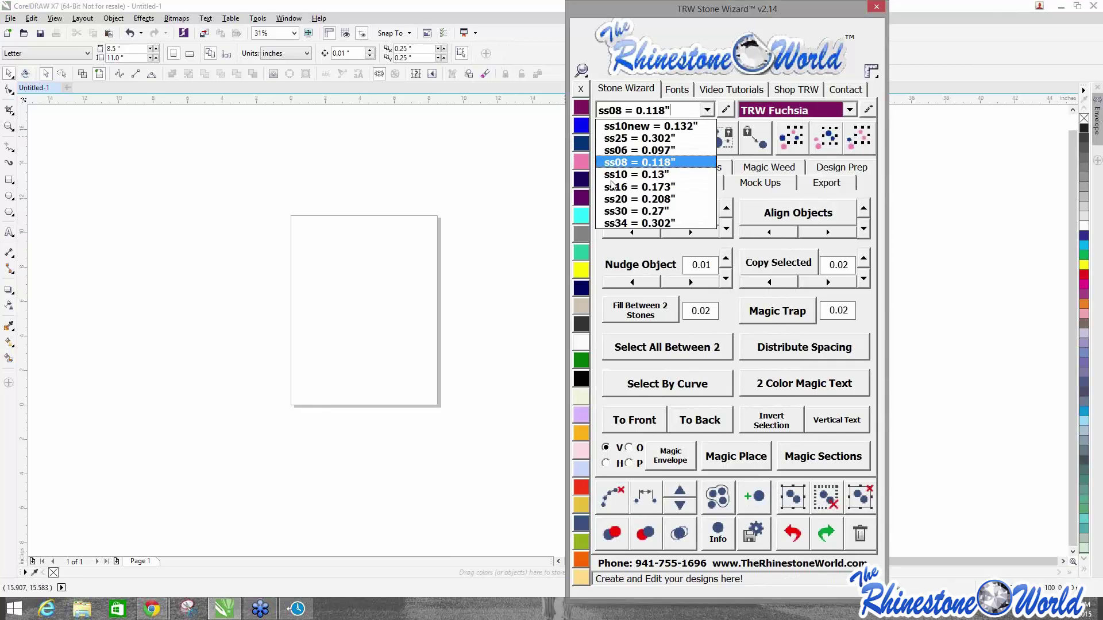
click(446, 216)
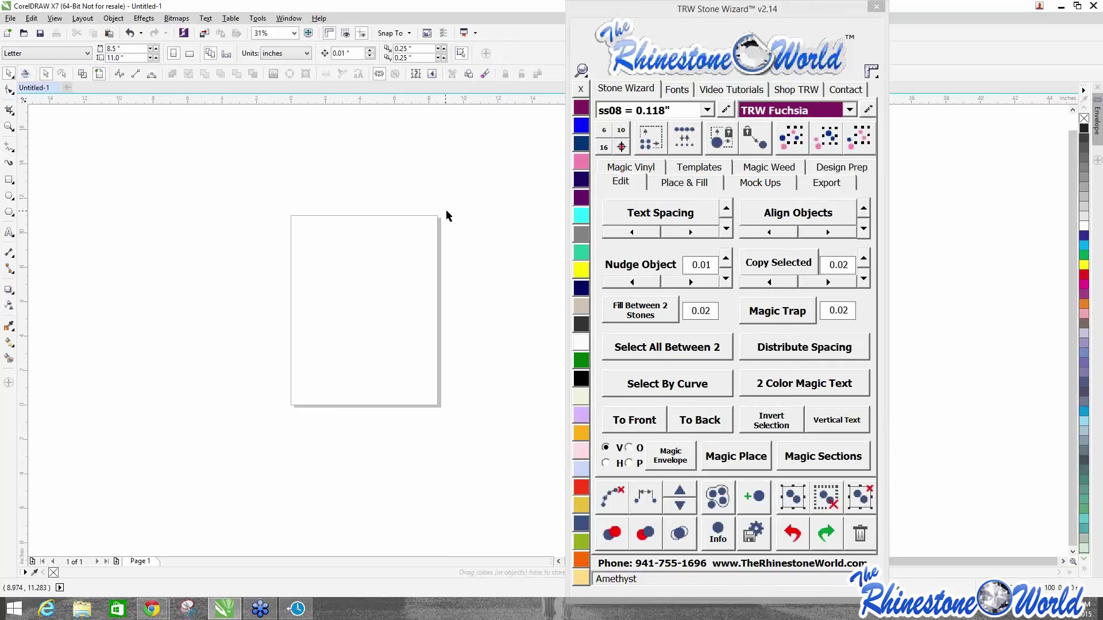
Change the caption of the quick-size button 6 to 25 for the ss25 stone and save it.
right_click(607, 129)
drag(510, 267, 282, 243)
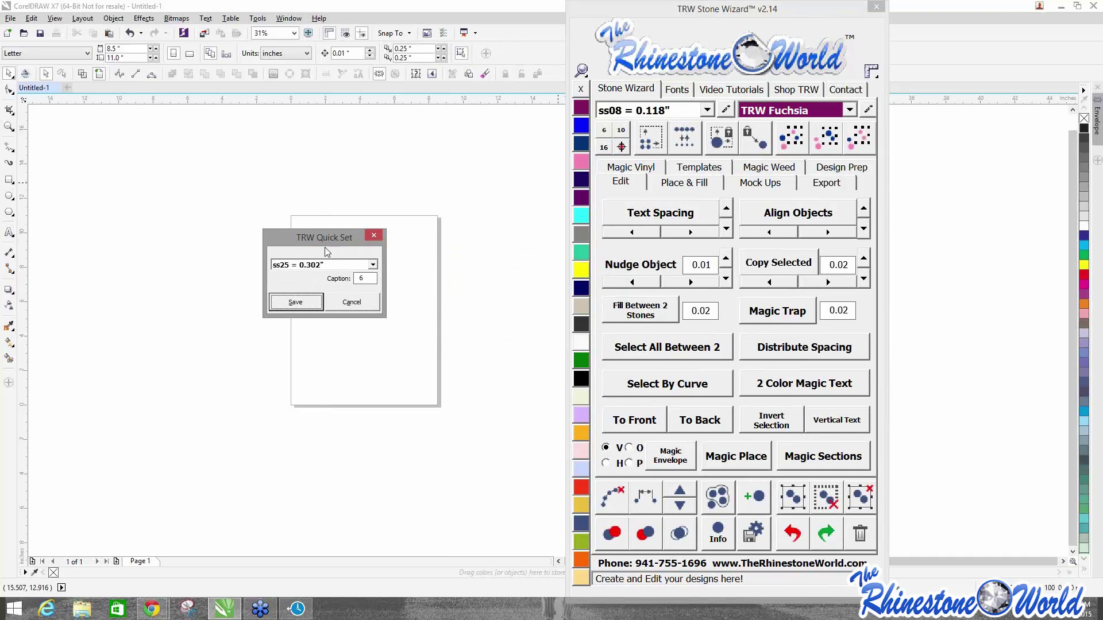
drag(325, 239, 349, 223)
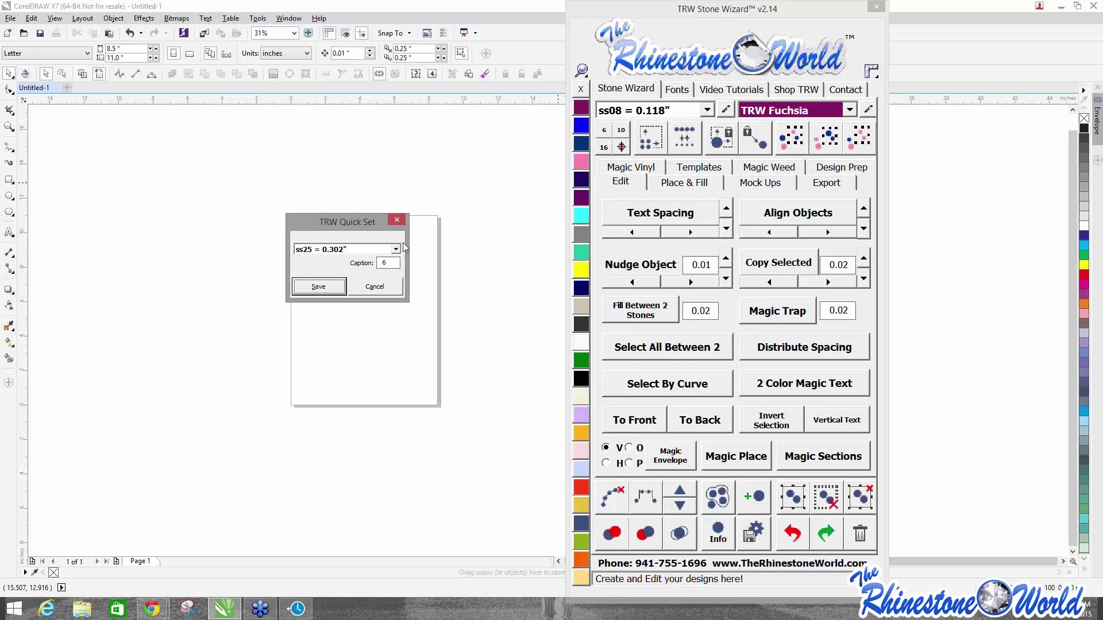
drag(342, 225, 356, 231)
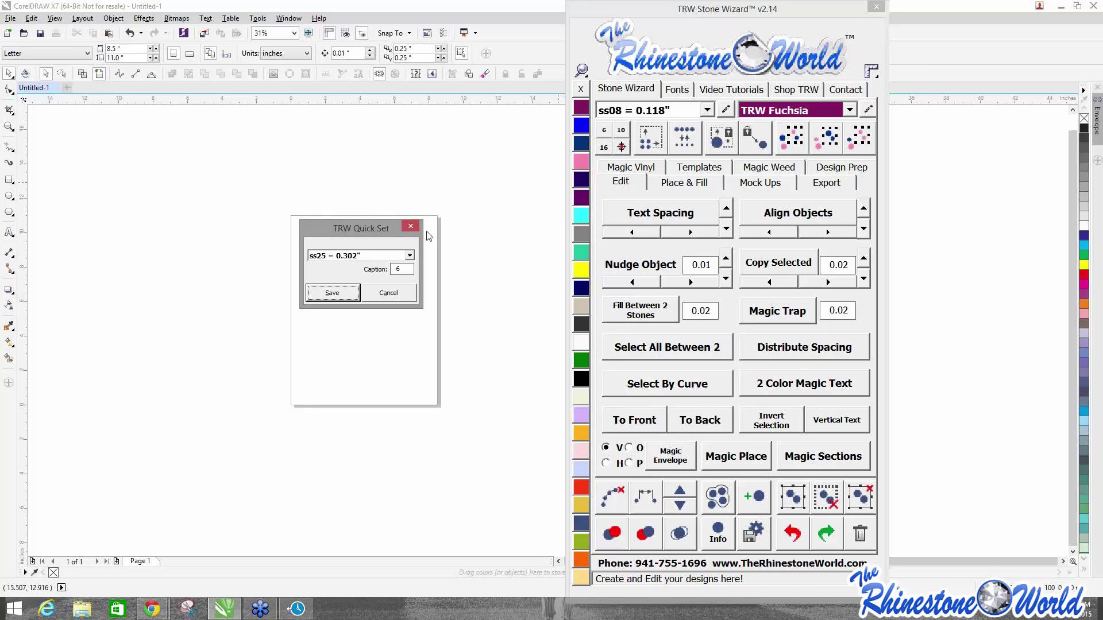
double_click(413, 269)
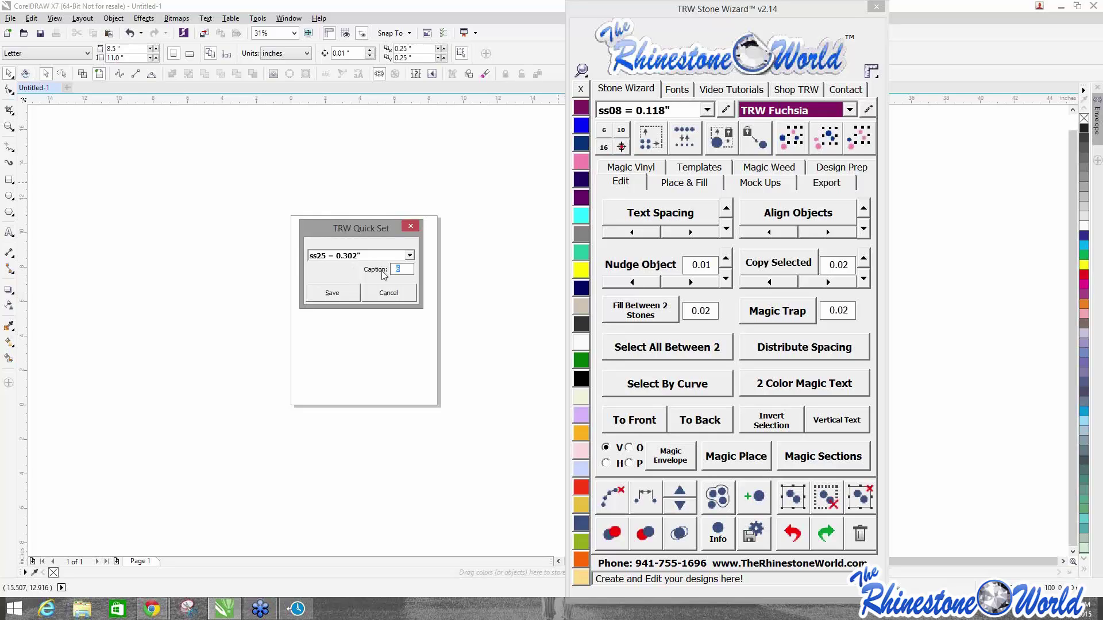
text(25)
click(331, 293)
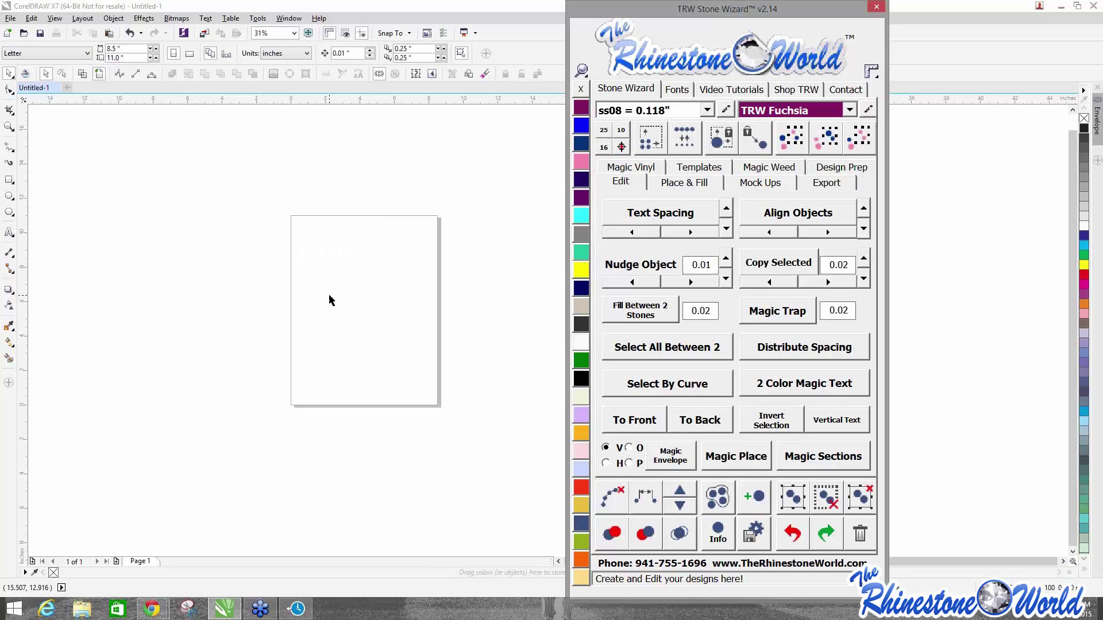
Assign ss06 = 0.097" with the caption 6 to the quick-size button labelled 25 and save it.
right_click(603, 135)
drag(547, 266, 312, 233)
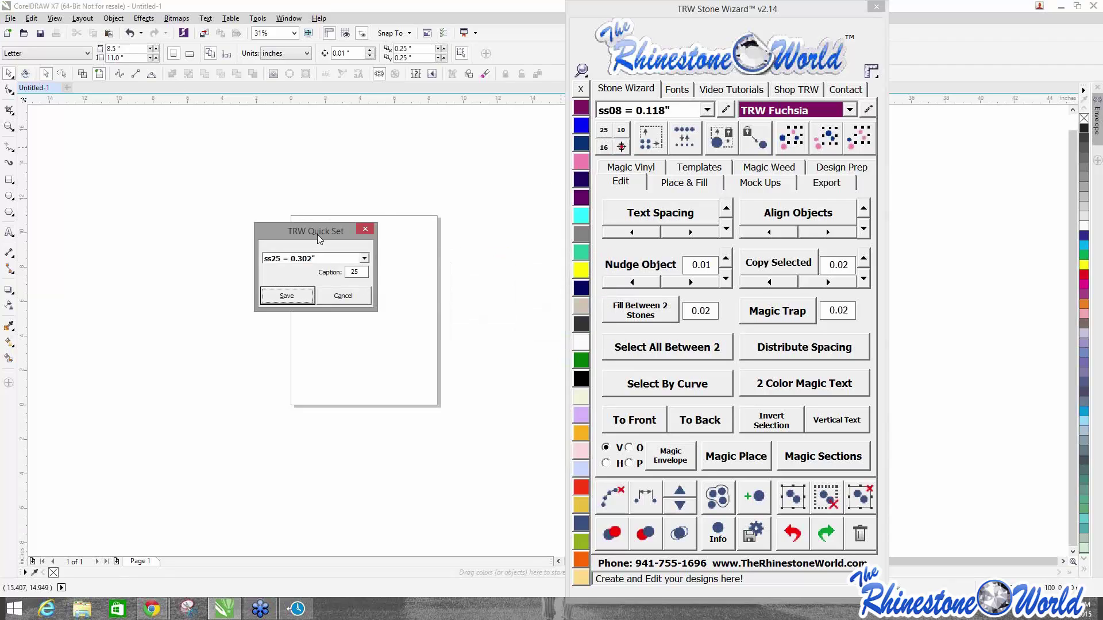
click(365, 260)
click(325, 275)
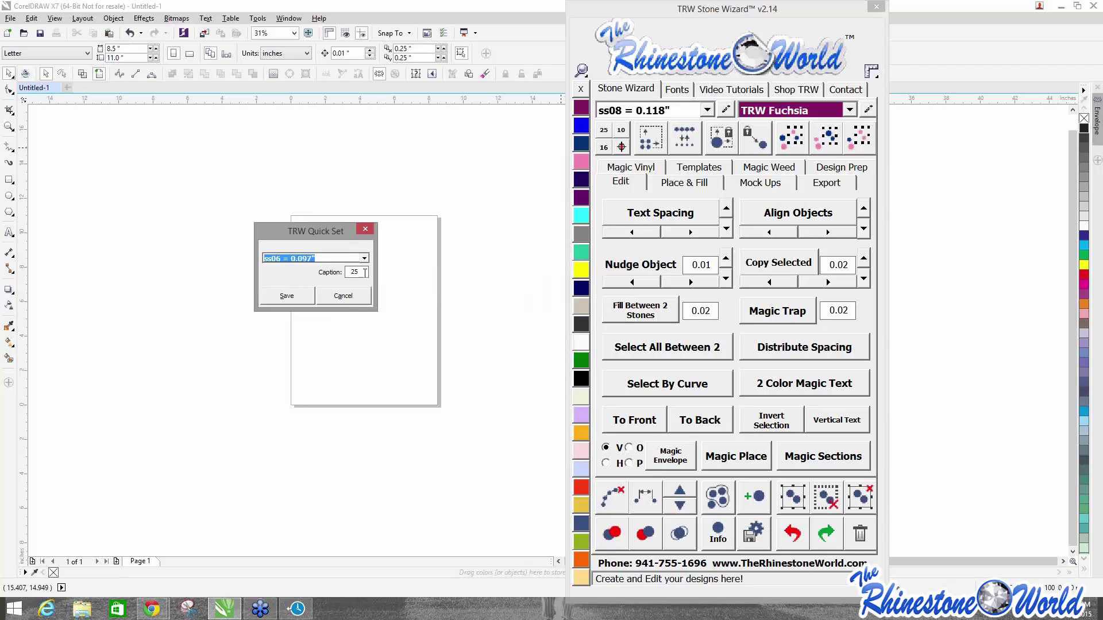
key(Tab)
text(6)
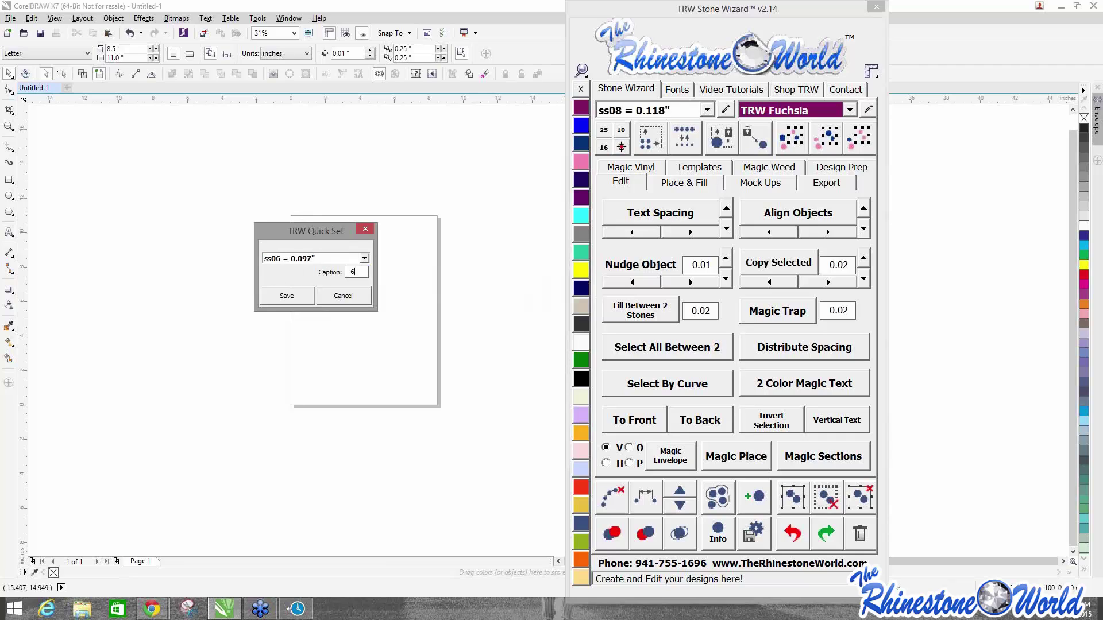
click(284, 296)
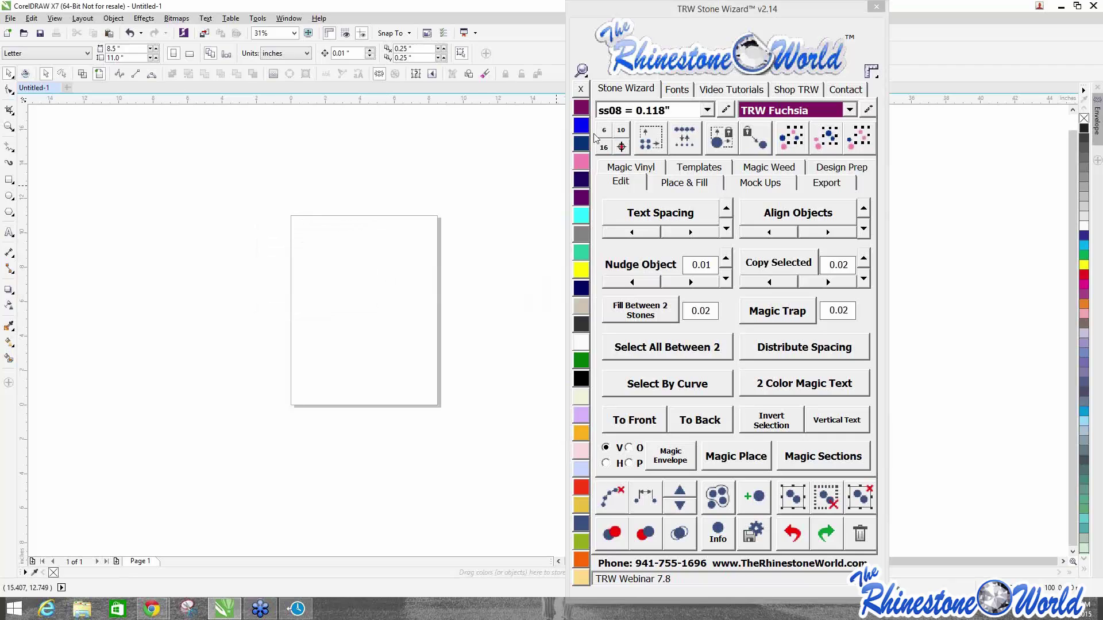
Assign the ss10 = 0.13" stone size to the quick-size button 10 and save it.
right_click(628, 138)
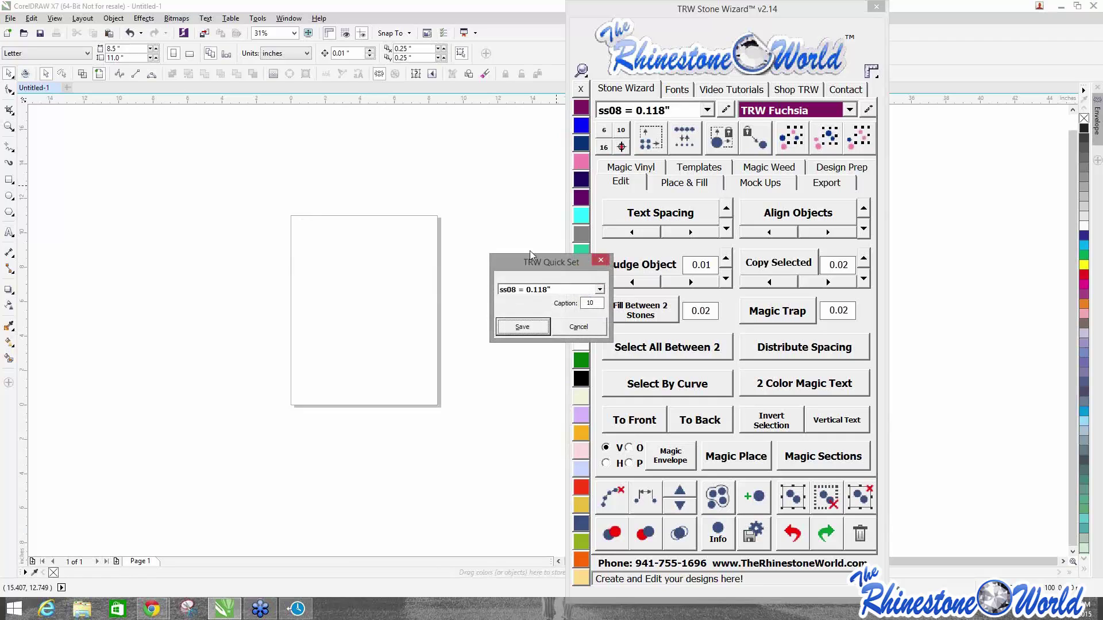
click(592, 290)
click(517, 338)
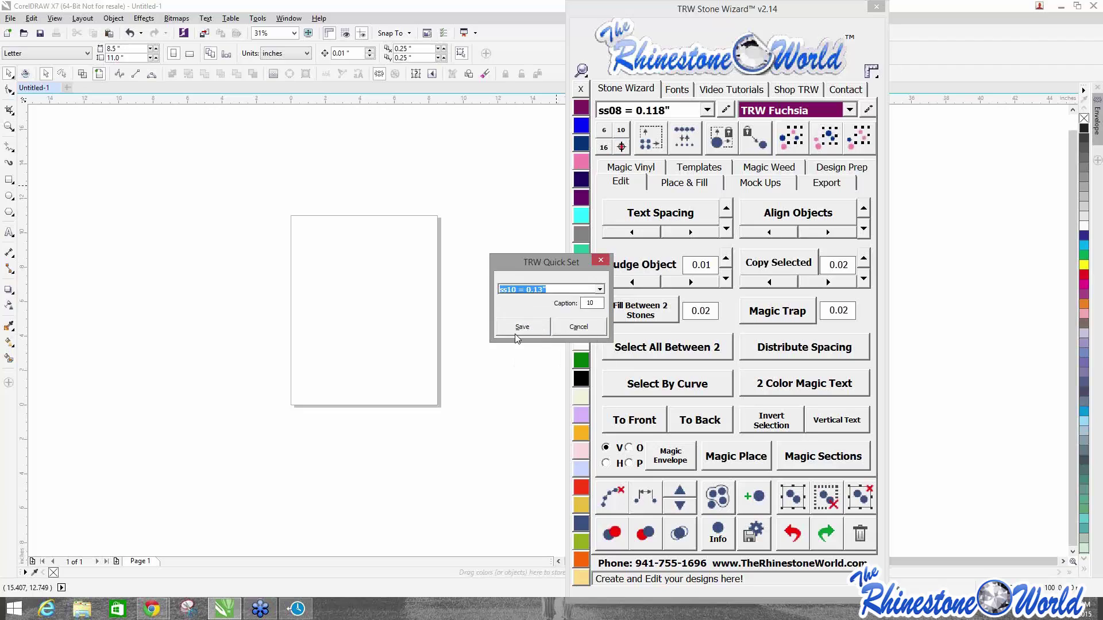
click(522, 328)
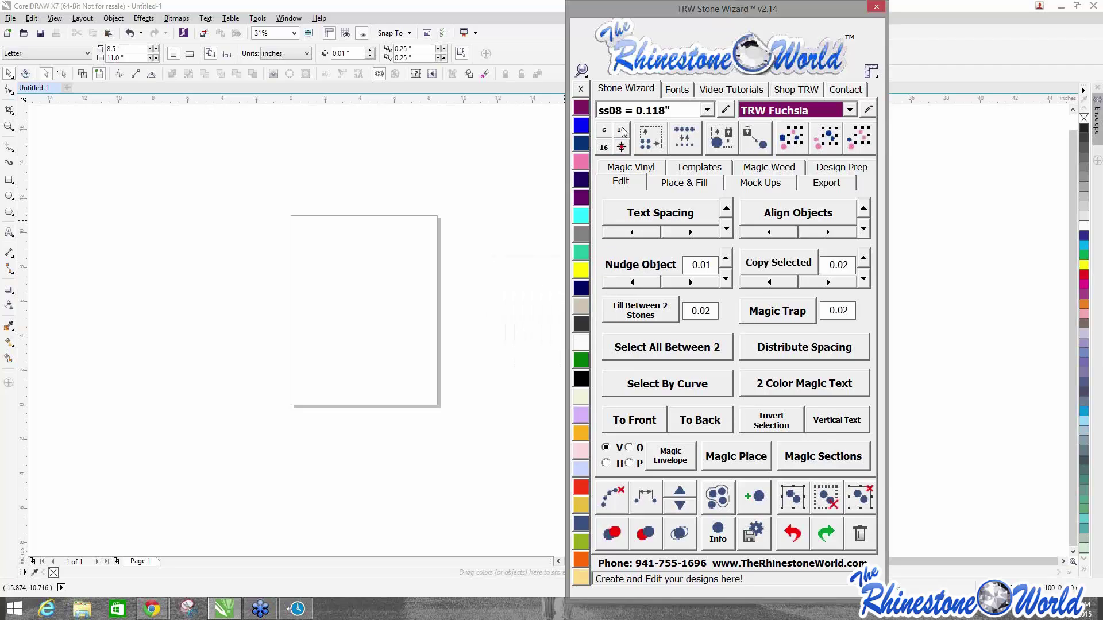
Assign the ss16 = 0.173" stone size to the quick-size button 16 and save it.
right_click(604, 148)
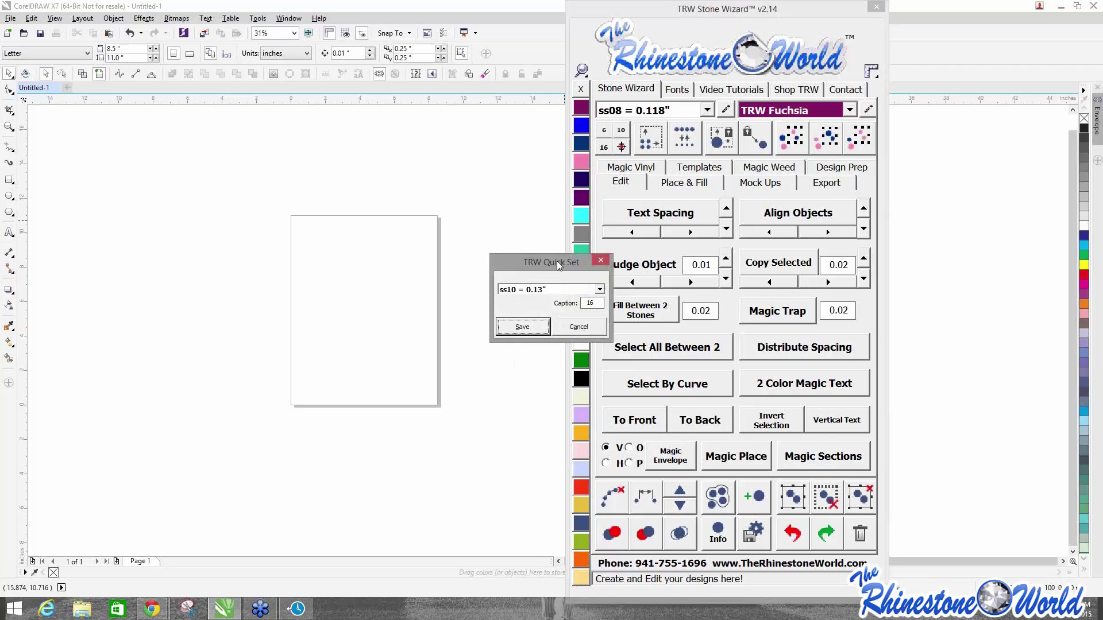
drag(559, 265, 312, 243)
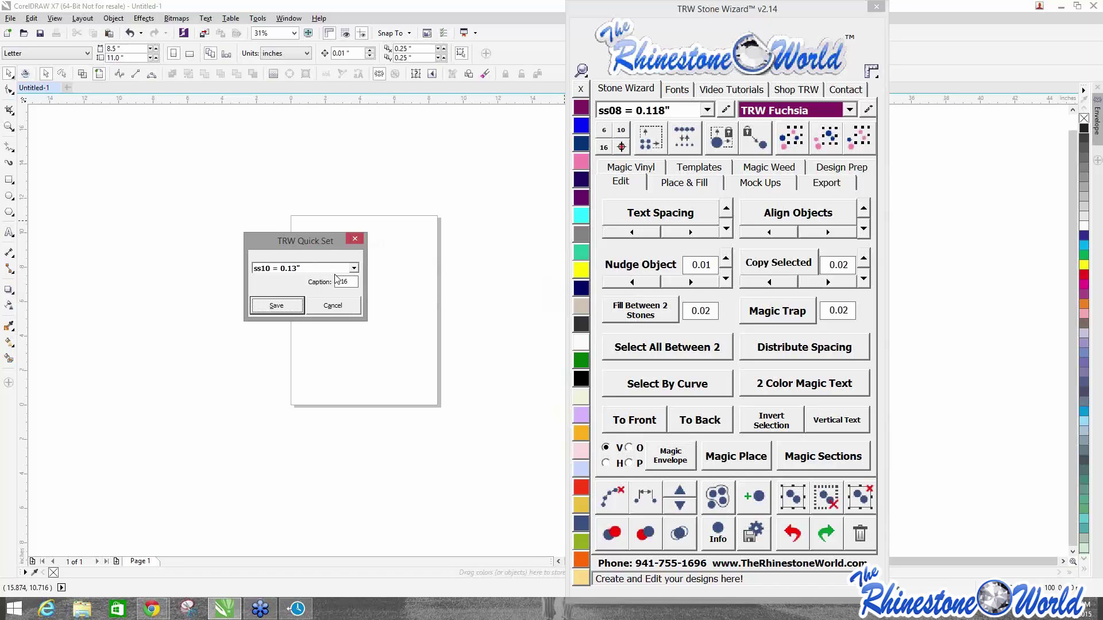
click(354, 268)
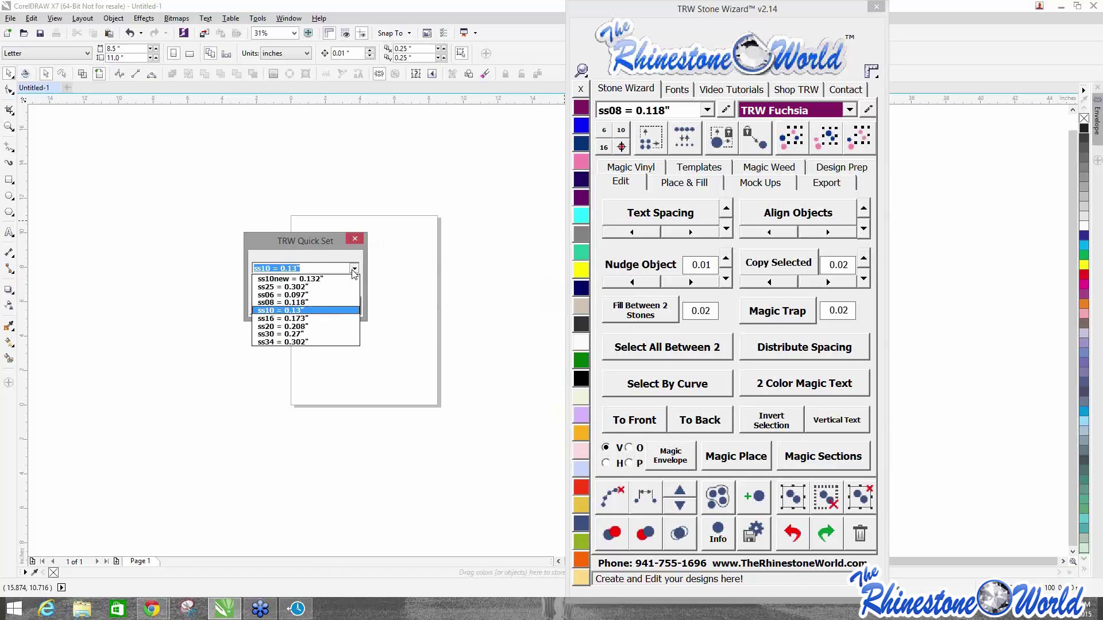
click(296, 319)
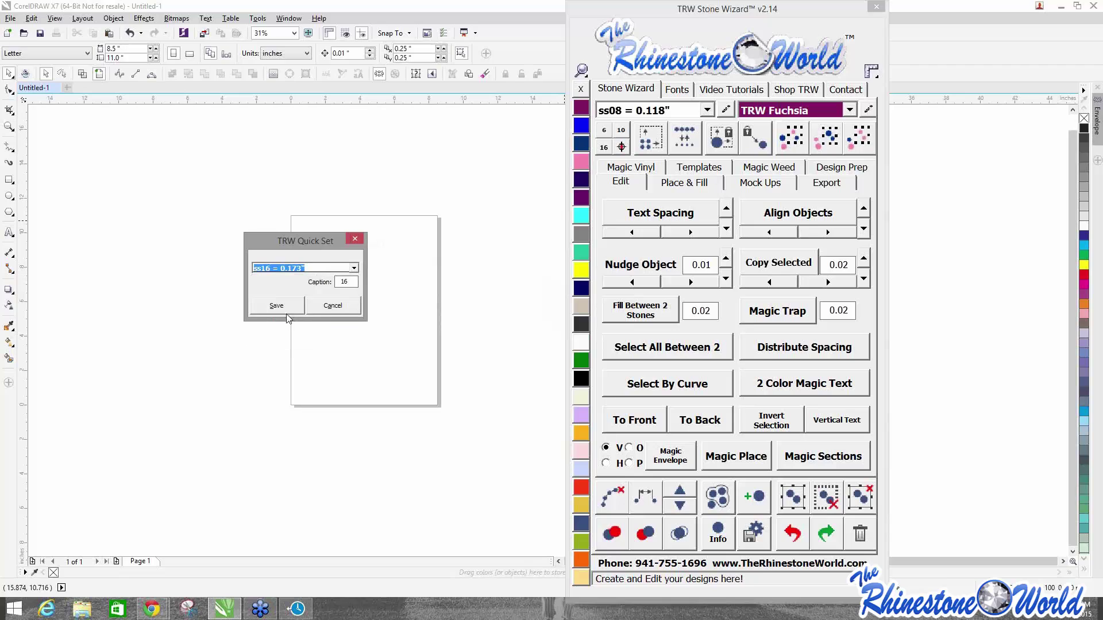
click(277, 306)
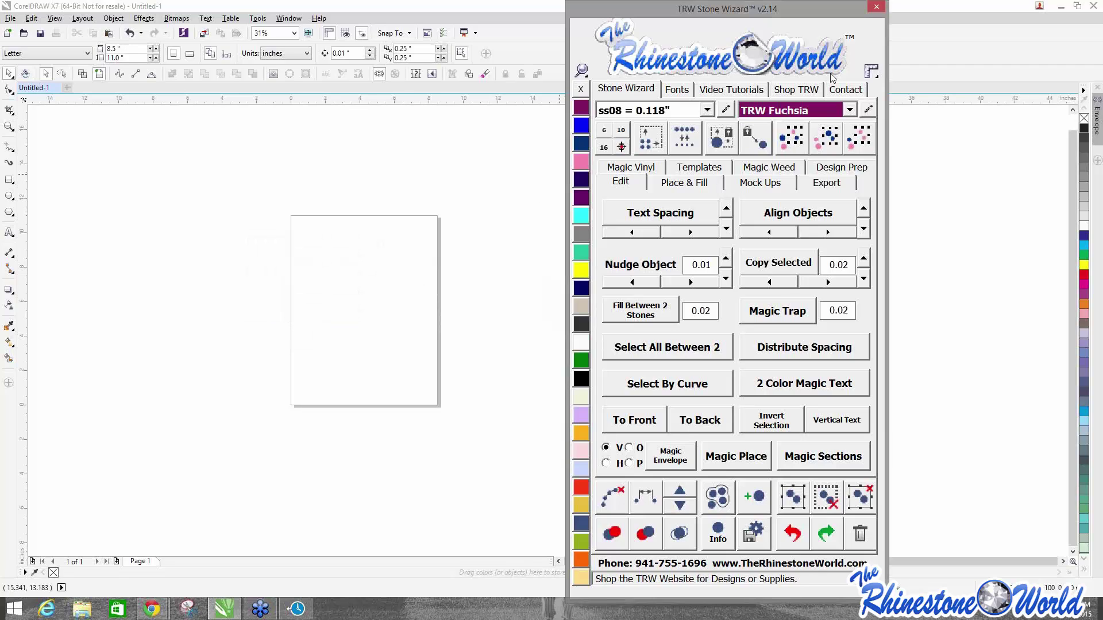
Close and reopen the wizard and check the stone size stored for the quick-size button 6.
click(875, 8)
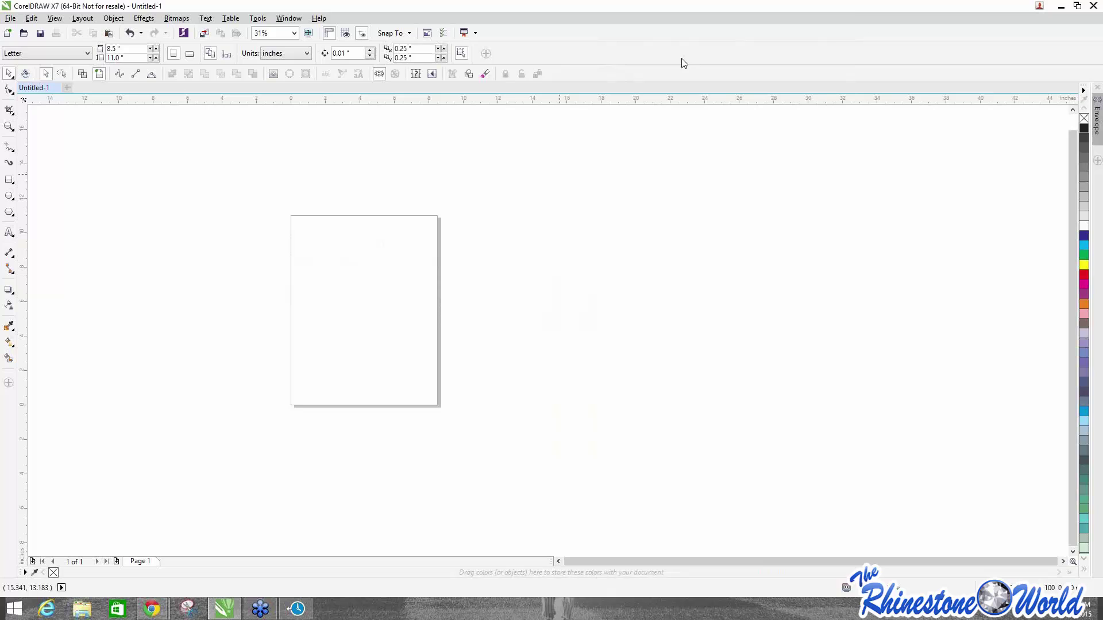
click(26, 73)
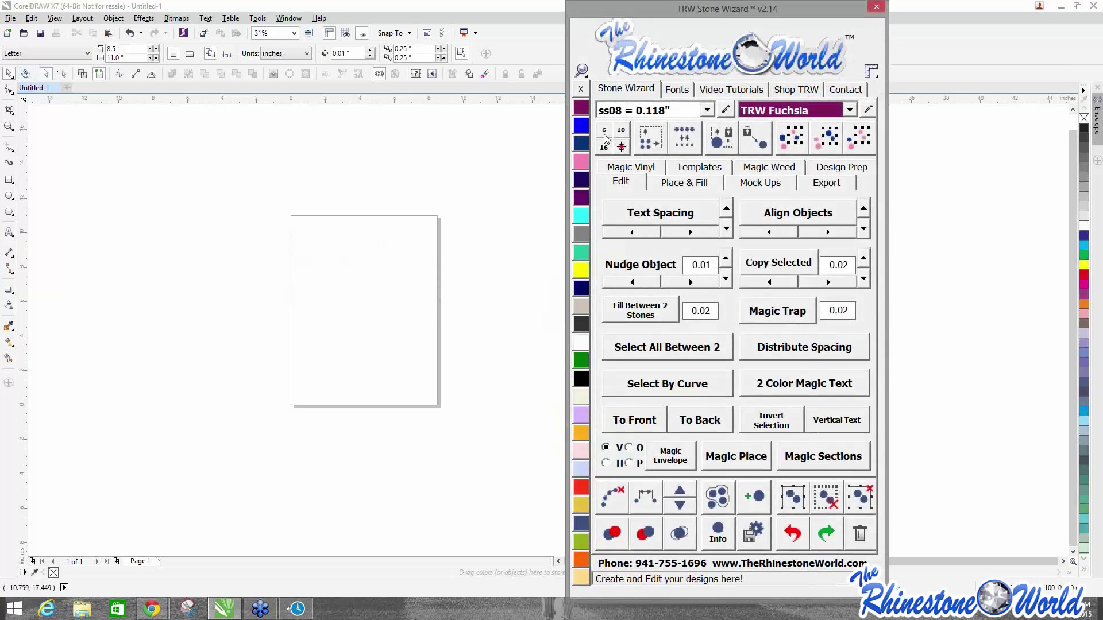
right_click(603, 133)
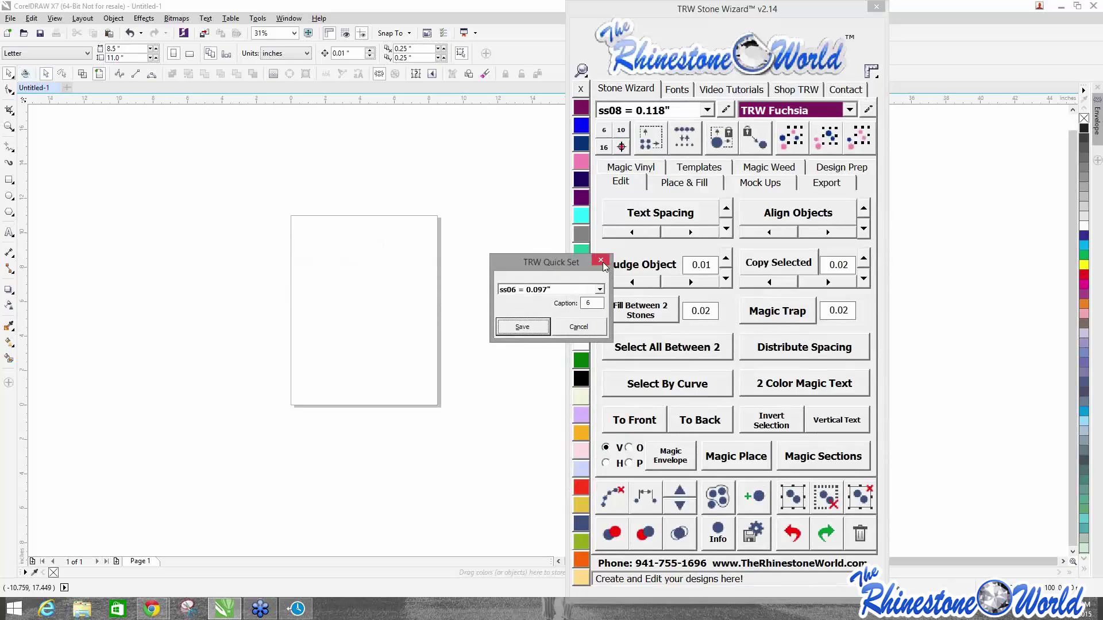
click(522, 327)
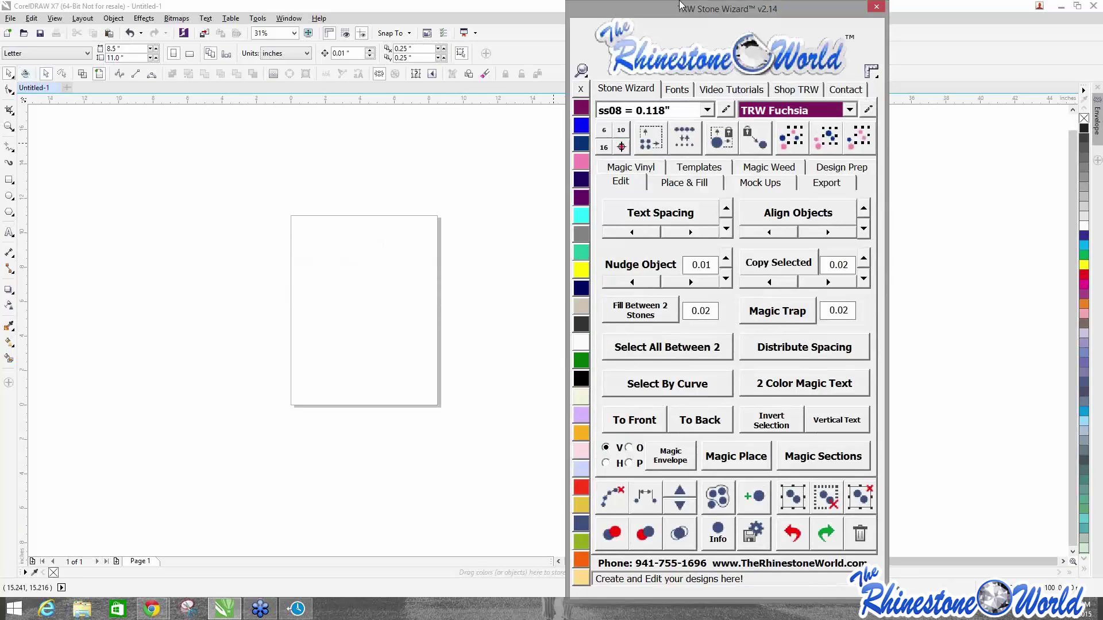
Set Islands to 2 and Contour Spacing to 0.07 in the Place & Fill settings without saving the wizard settings.
drag(669, 10, 583, 10)
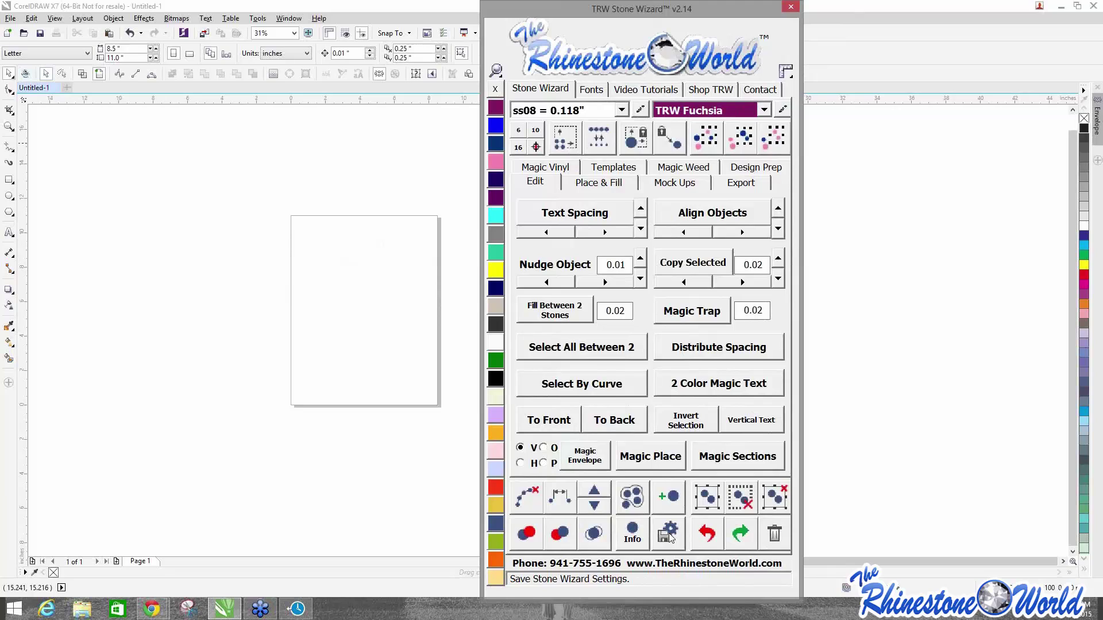
click(599, 182)
click(592, 213)
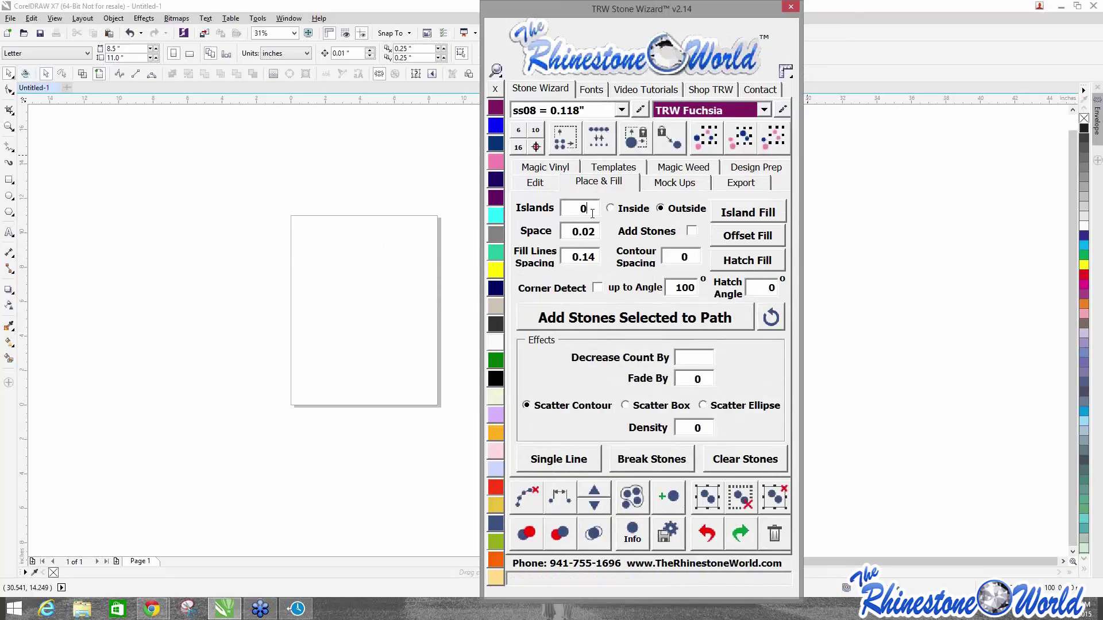
key(BackSpace)
text(2)
click(682, 256)
key(BackSpace)
text(0.07)
drag(679, 54, 473, 55)
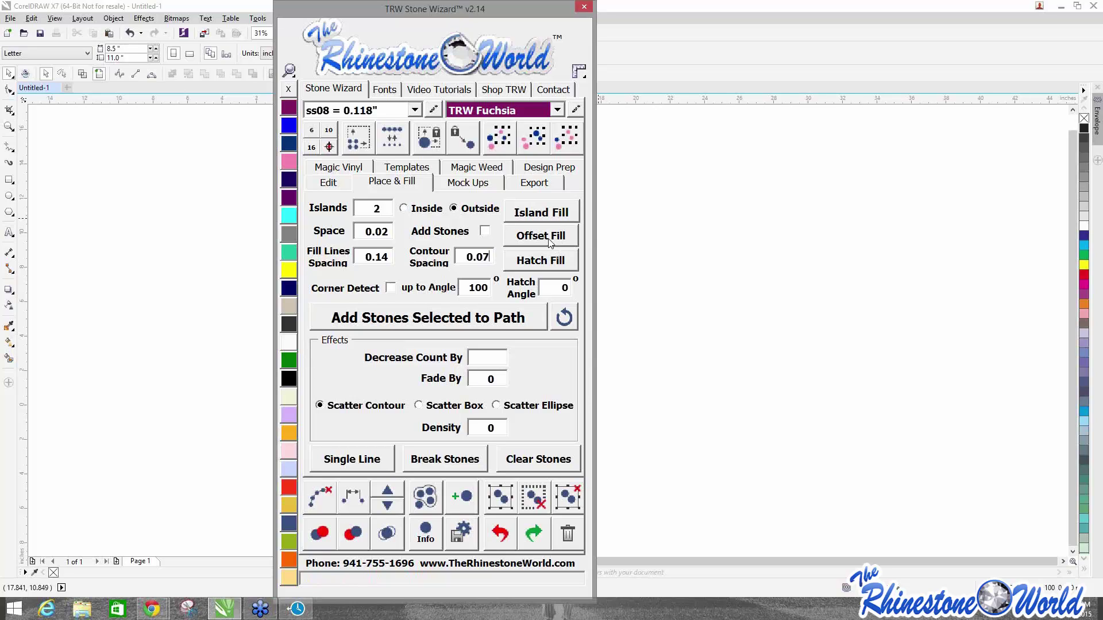
Close and reopen the wizard and check whether the Place & Fill values were kept.
click(583, 7)
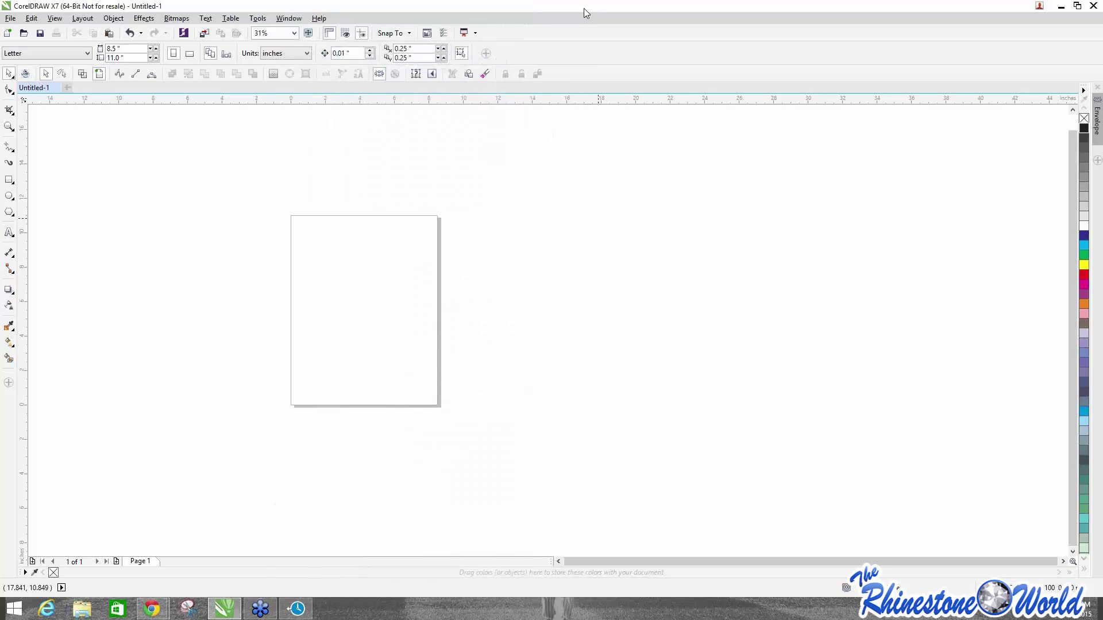
click(25, 73)
click(403, 181)
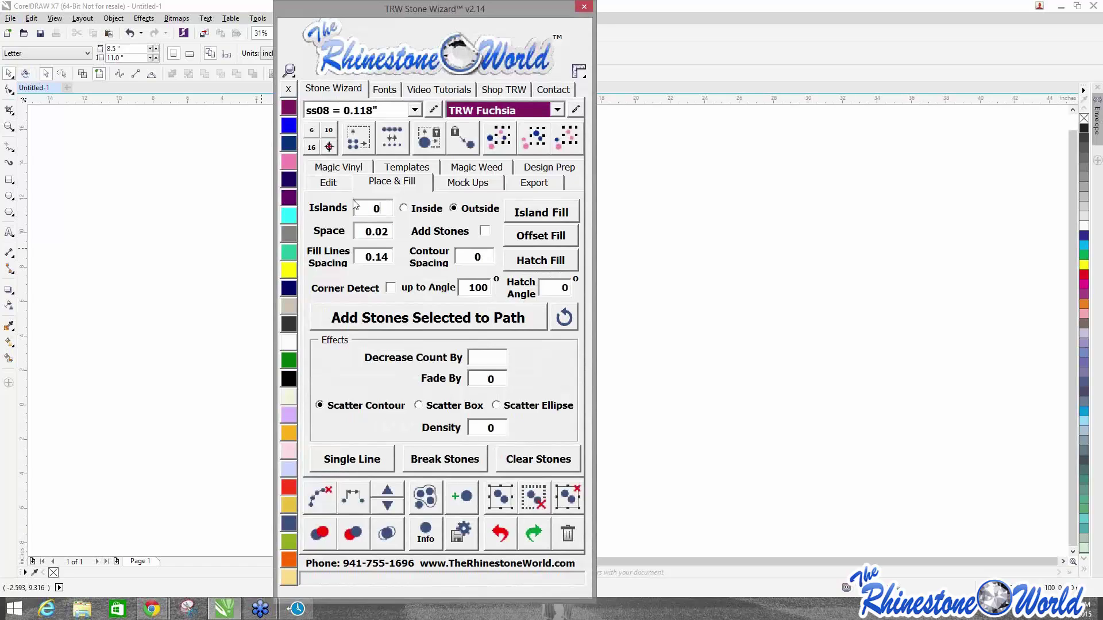
Enter 2 for Islands and 0.07 for Contour Spacing, and save the Stone Wizard settings.
double_click(377, 208)
text(2)
double_click(485, 257)
text(0.07)
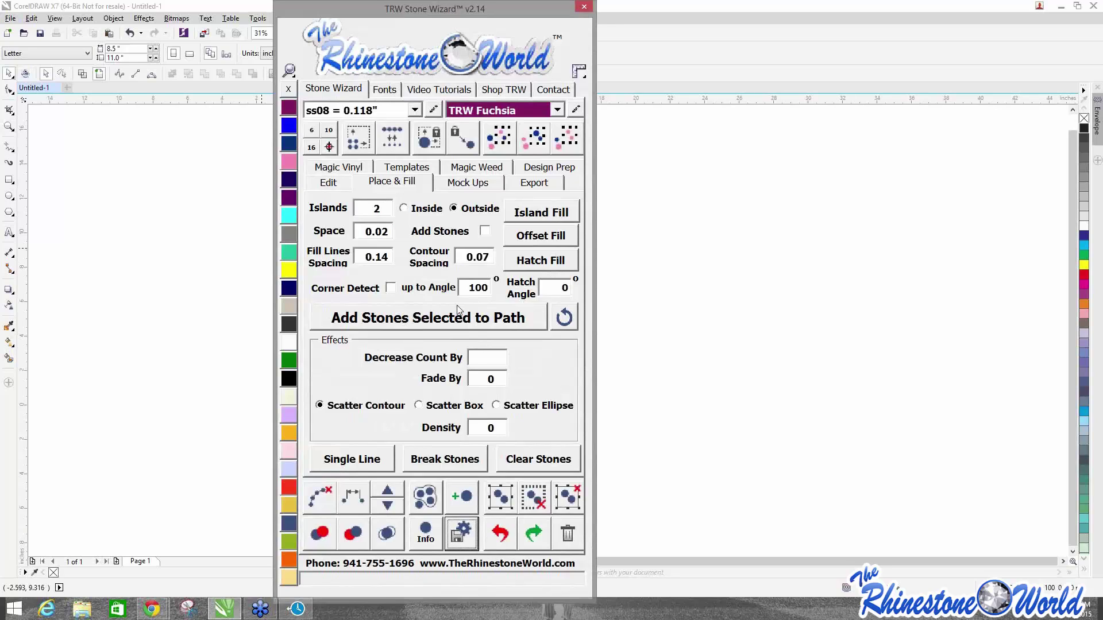
Reopen the wizard to check the saved Place & Fill values, and reset Contour Spacing to 0.00 and Islands to 0.
click(584, 6)
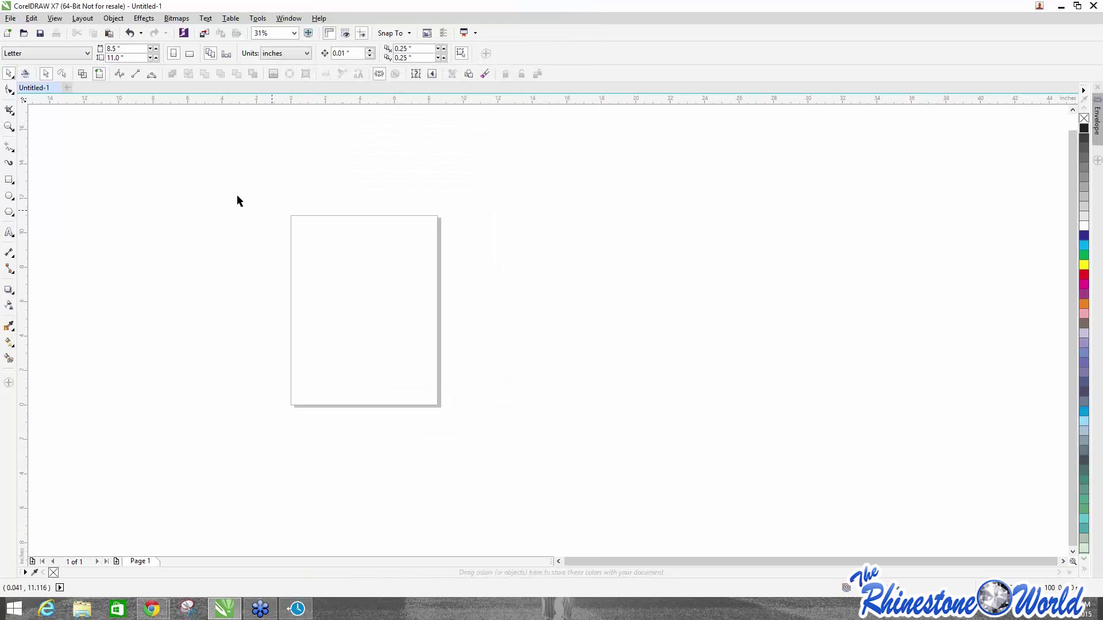
click(25, 75)
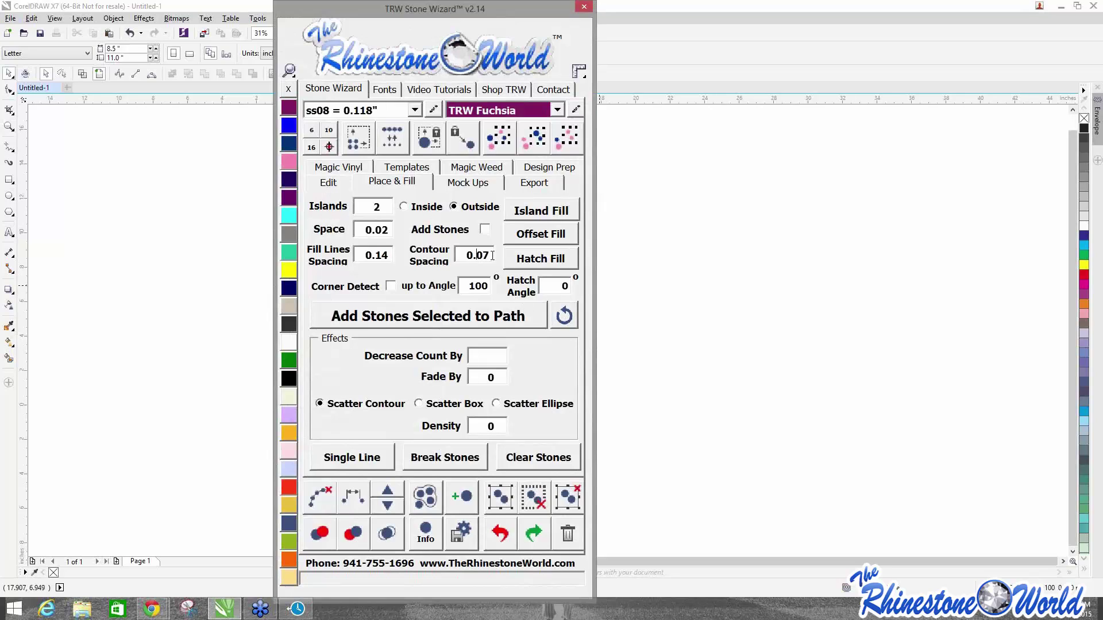
text(0)
double_click(373, 208)
text(0)
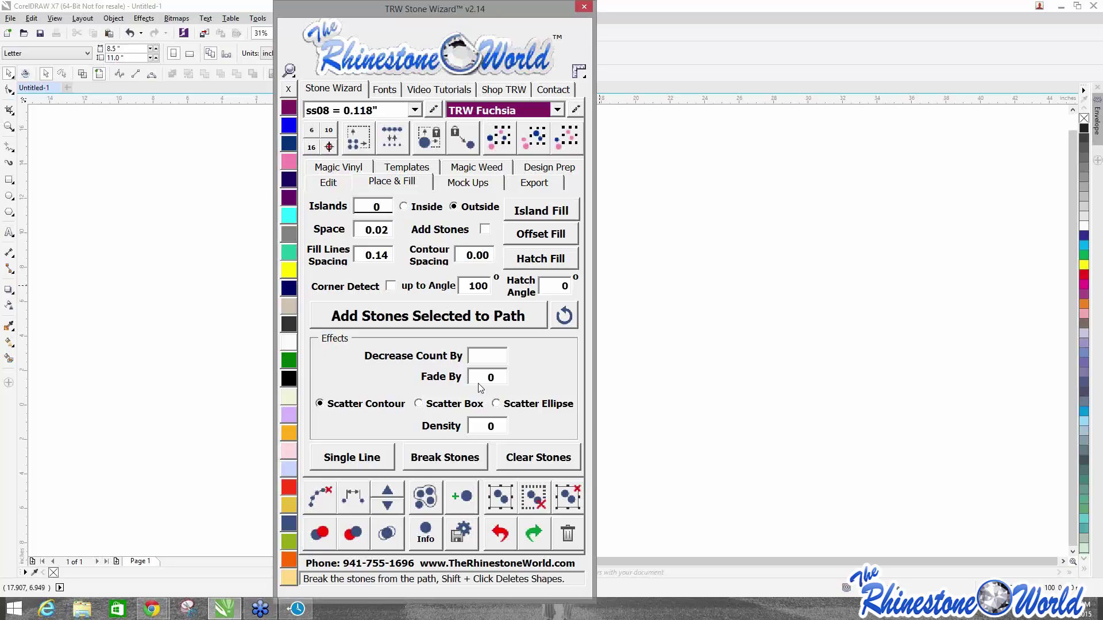
Save the Stone Wizard settings, close and reopen the wizard, and move its window clear of the page.
click(463, 537)
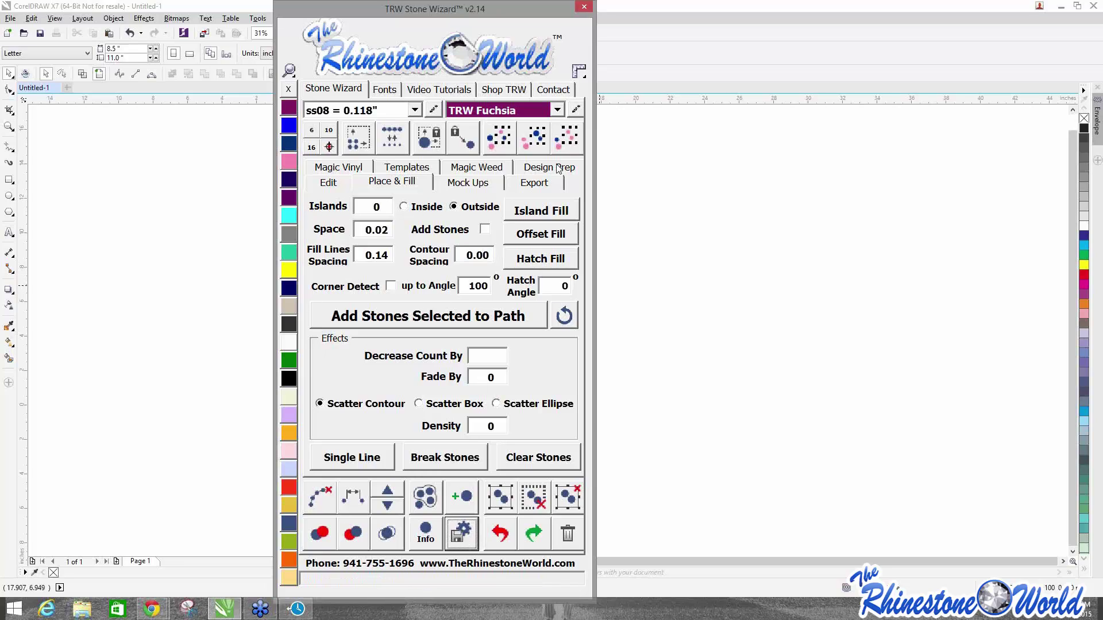
click(582, 7)
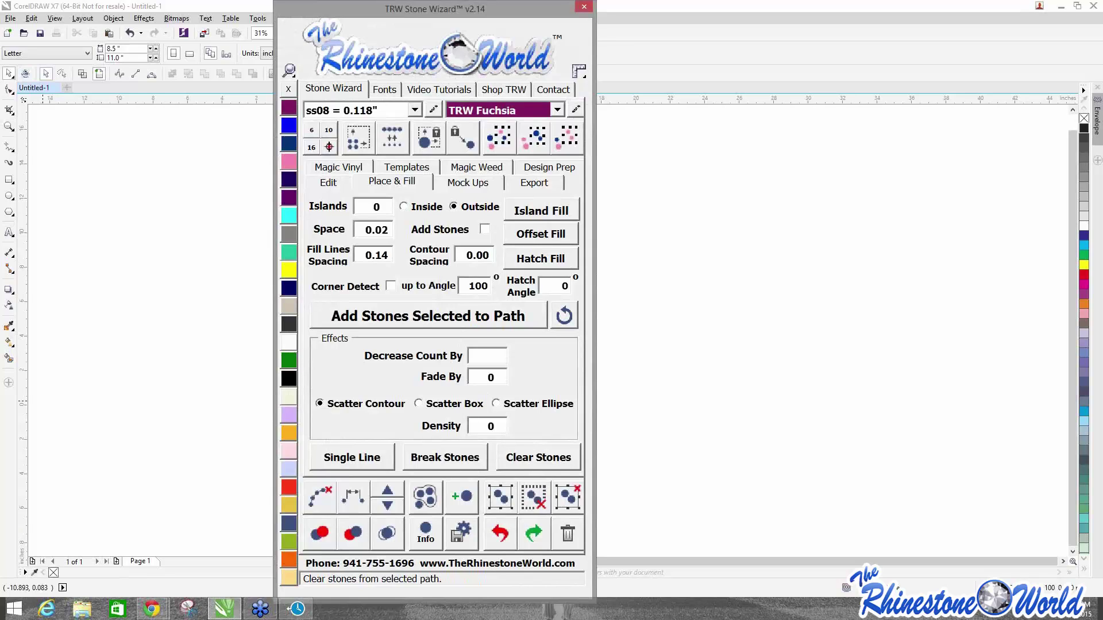
drag(411, 12, 813, 12)
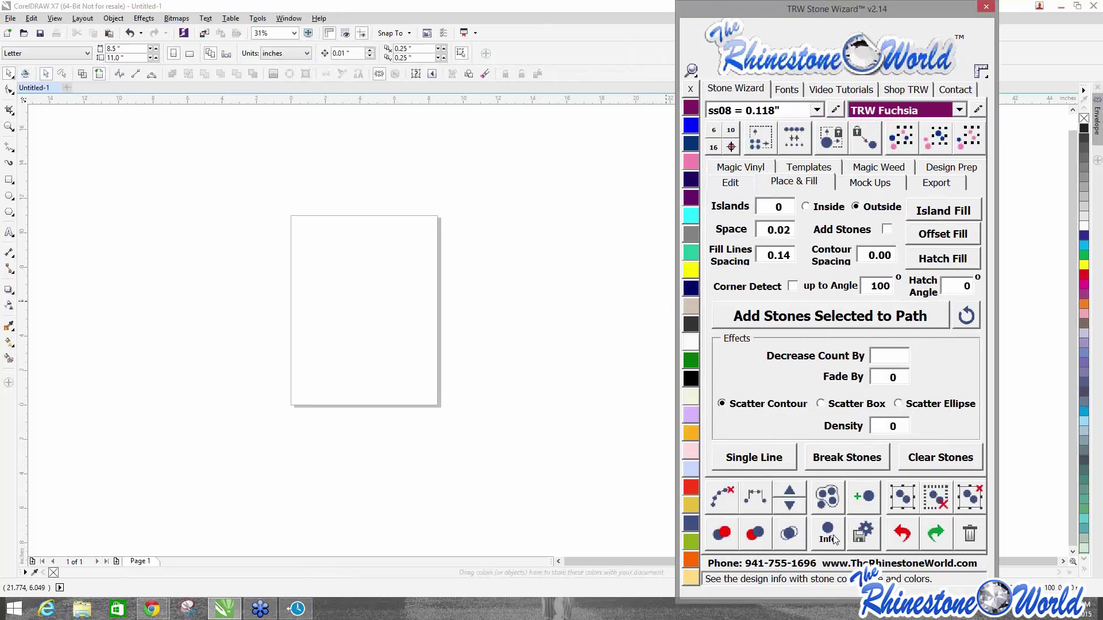
Draw an ellipse of about 5.37 by 5.23 inches in the upper part of the page.
click(386, 271)
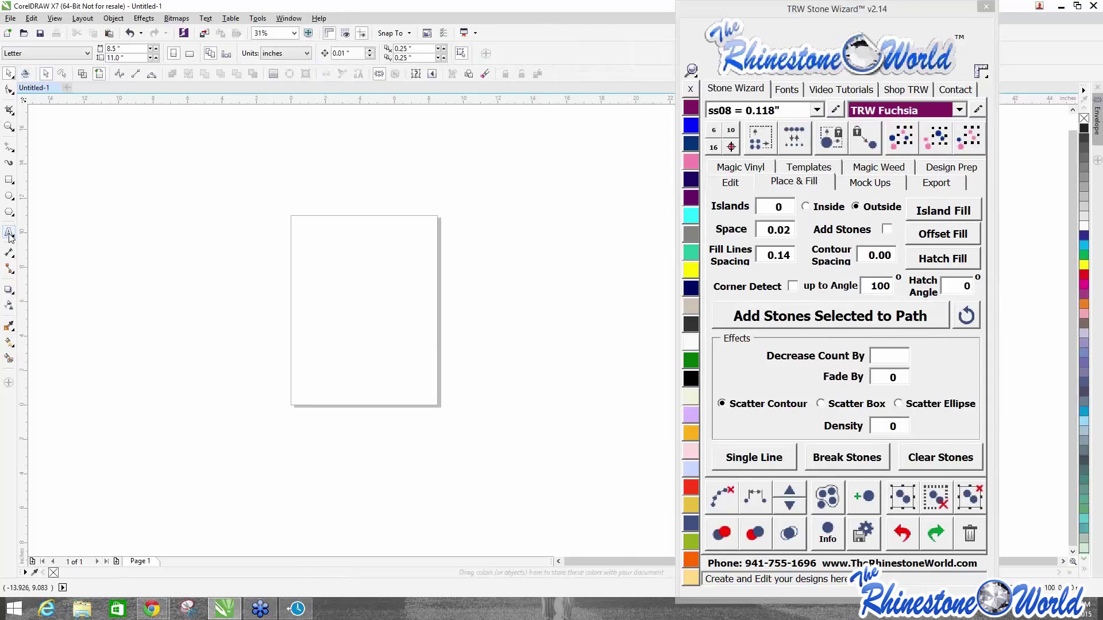
click(9, 196)
drag(302, 235, 395, 327)
click(10, 73)
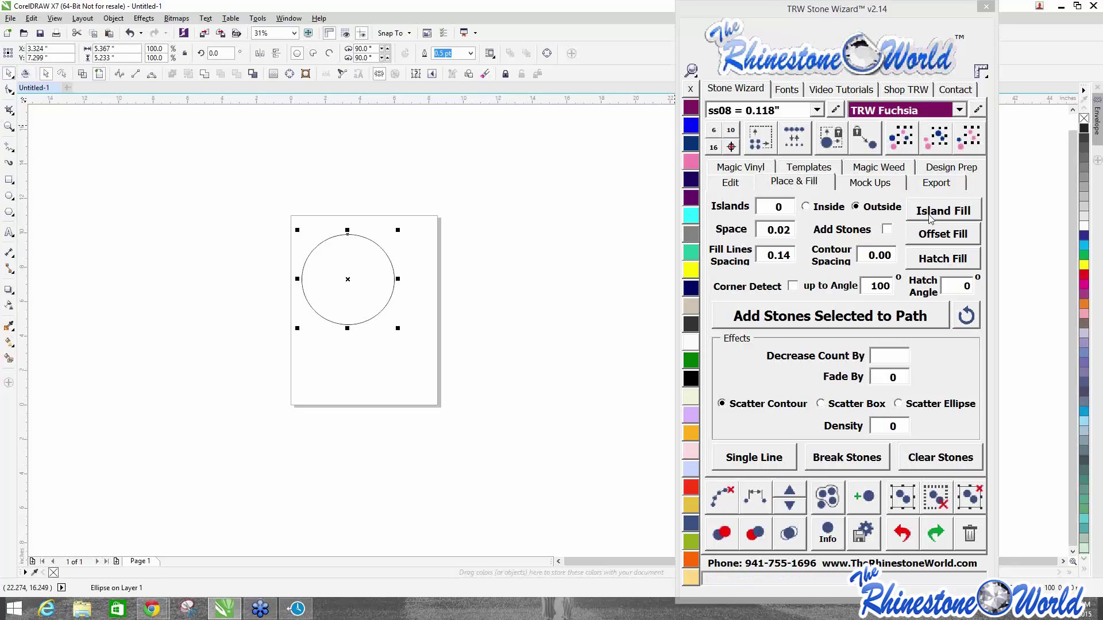
Island-fill the ellipse on the inside with Add Stones enabled, using ss08 TRW Fuchsia stones.
click(842, 217)
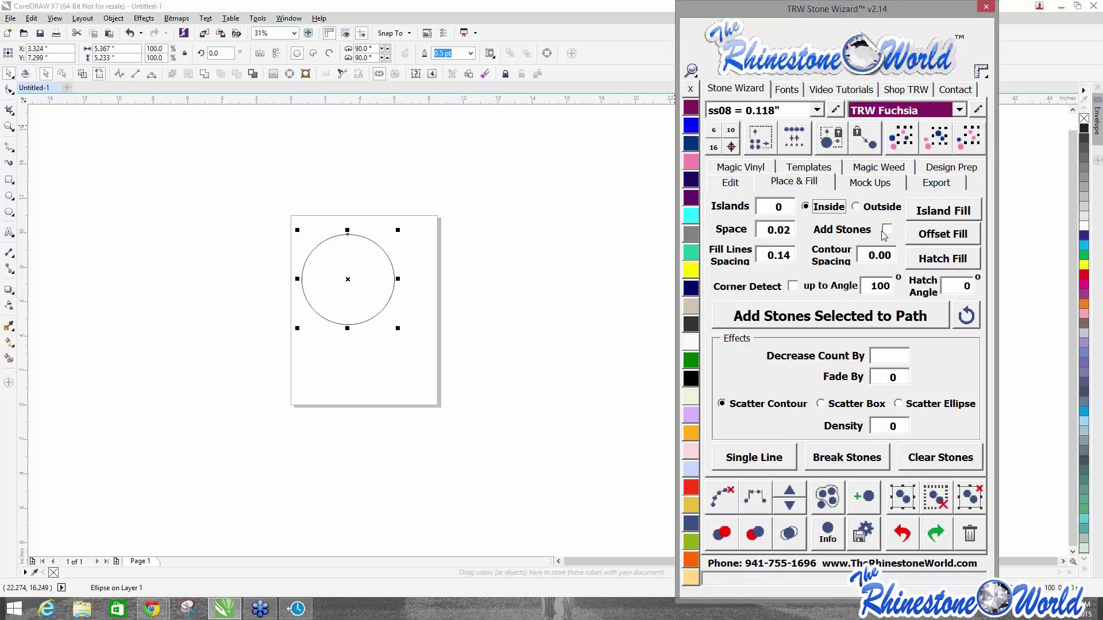
click(886, 231)
click(931, 212)
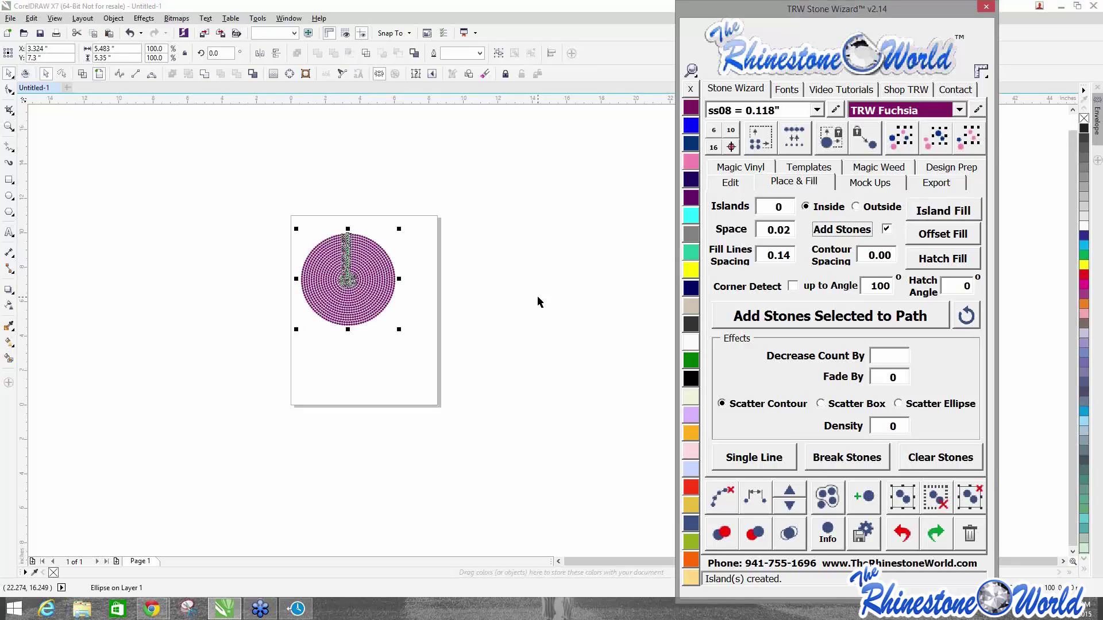
Select the whole filled design and clear its paths, leaving only the stones.
drag(465, 201, 263, 364)
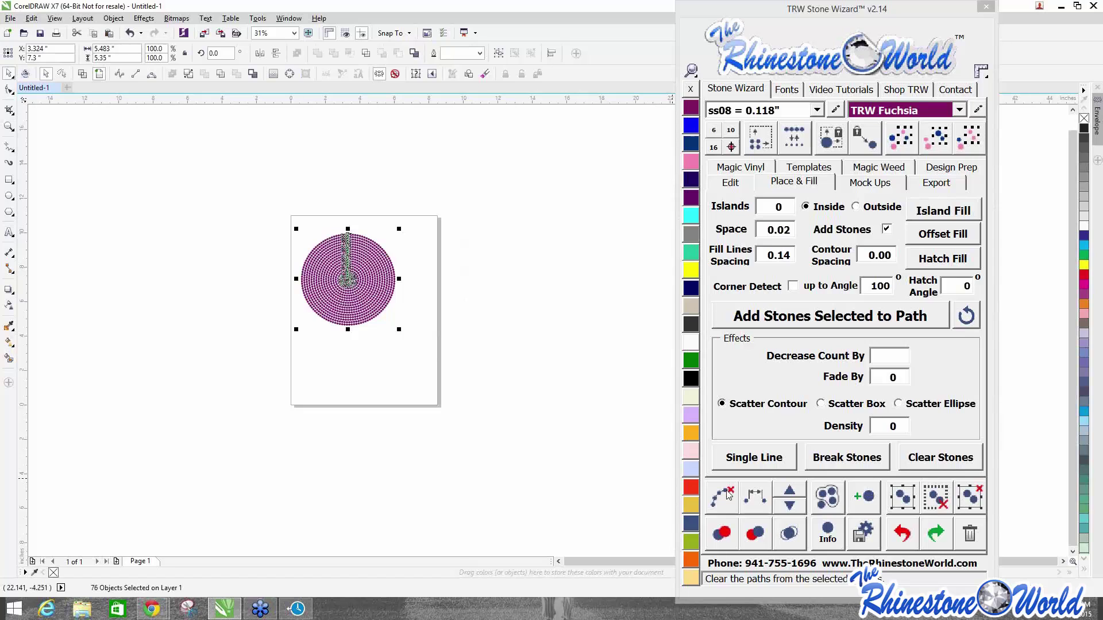
click(728, 495)
click(401, 320)
scroll(369, 264, up, 4)
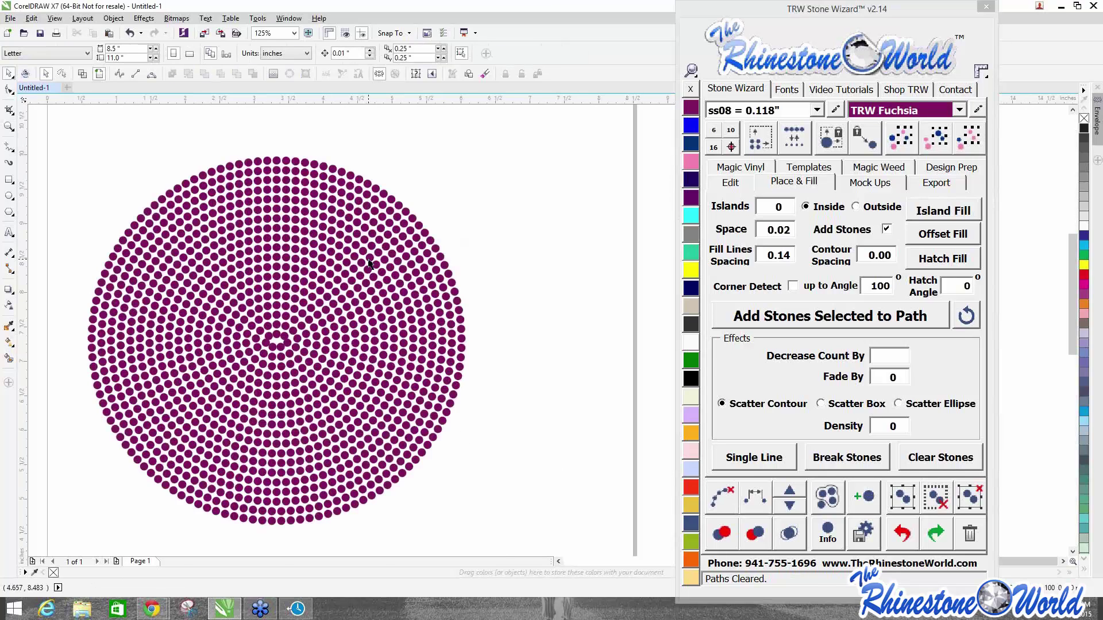
scroll(370, 264, down, 2)
Select the stones in the upper half of the round design and recolour them Aquamarine.
drag(193, 183, 459, 437)
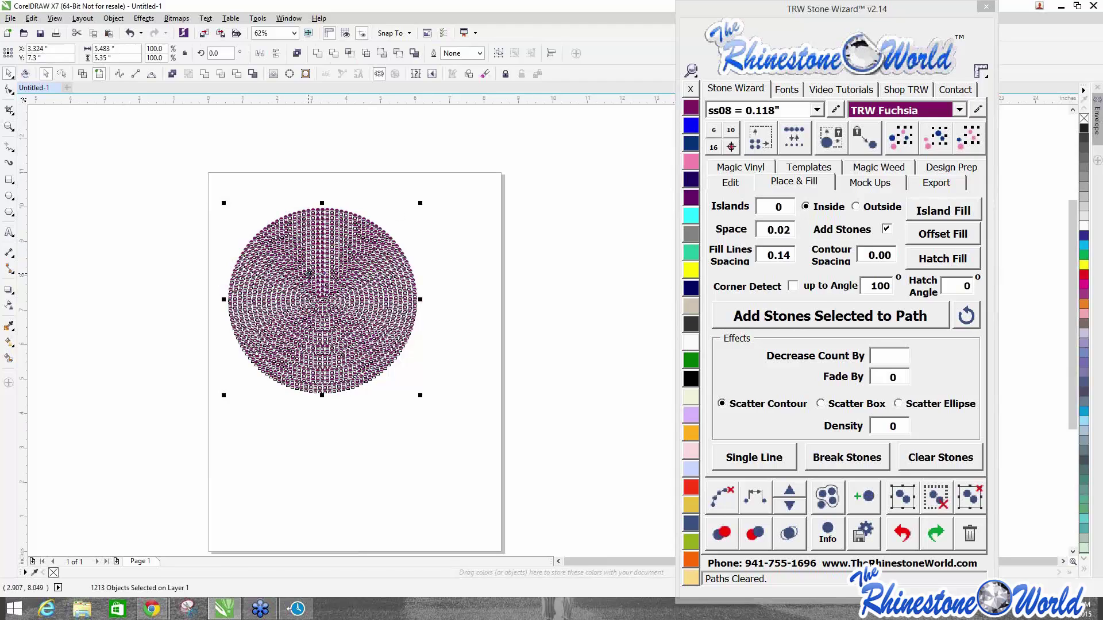
drag(167, 167, 439, 303)
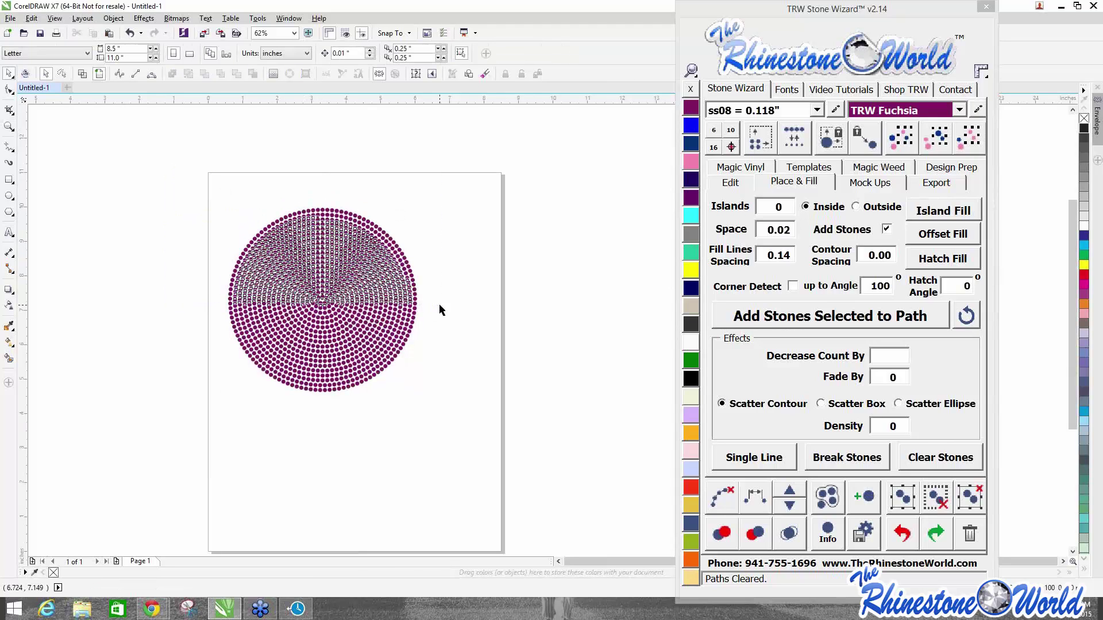
click(687, 214)
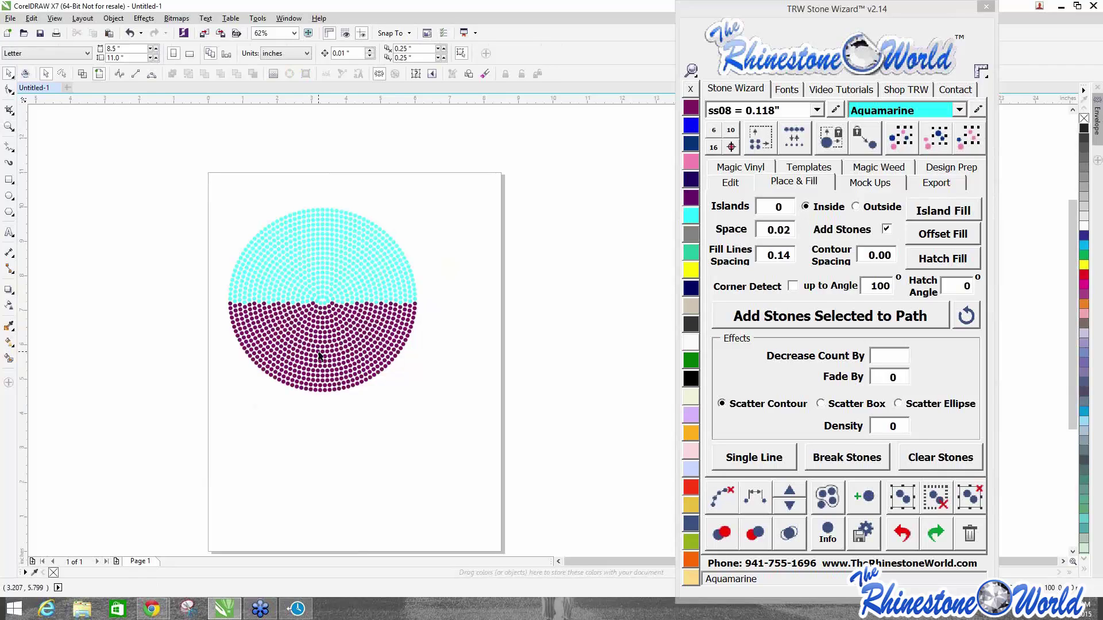
Select the whole stone design and review its dimensions and stone counts per colour in the design information.
drag(161, 178, 462, 442)
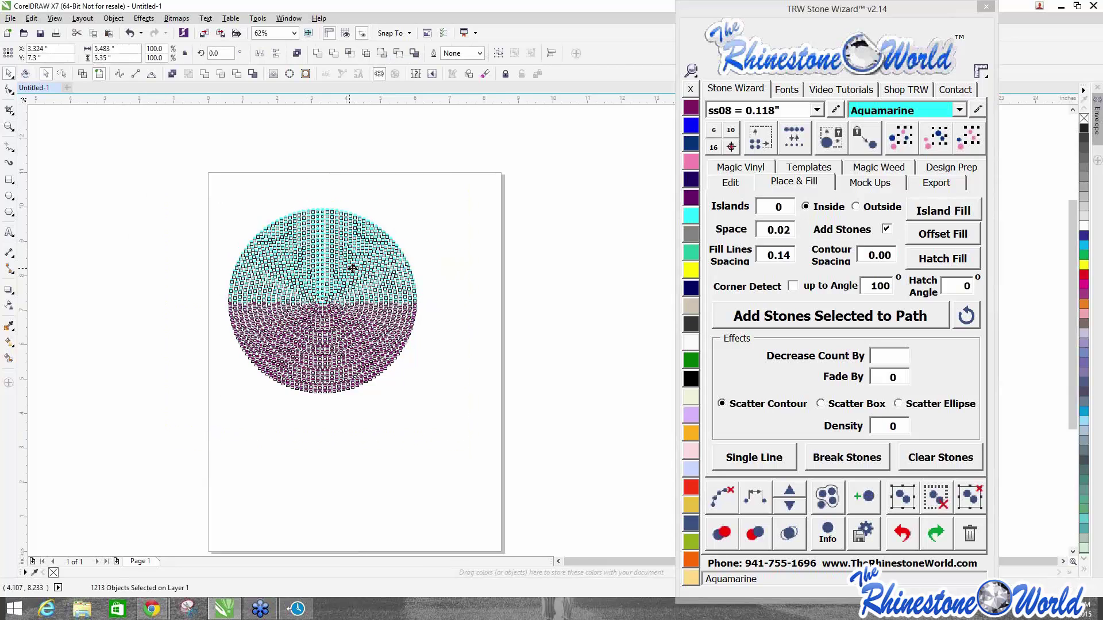
drag(352, 268, 371, 260)
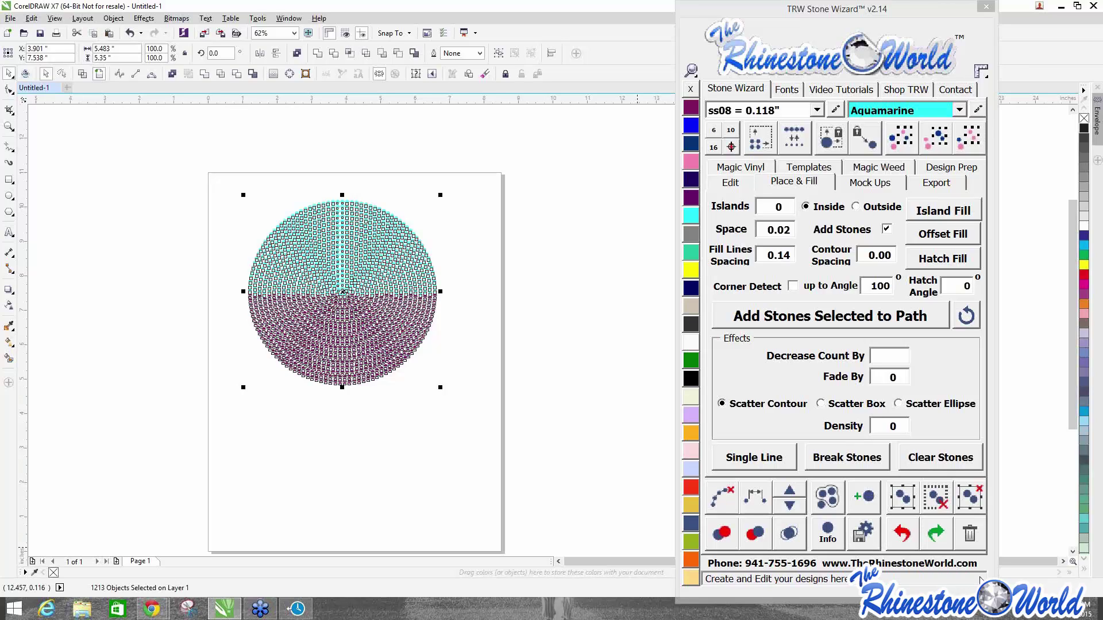
click(828, 543)
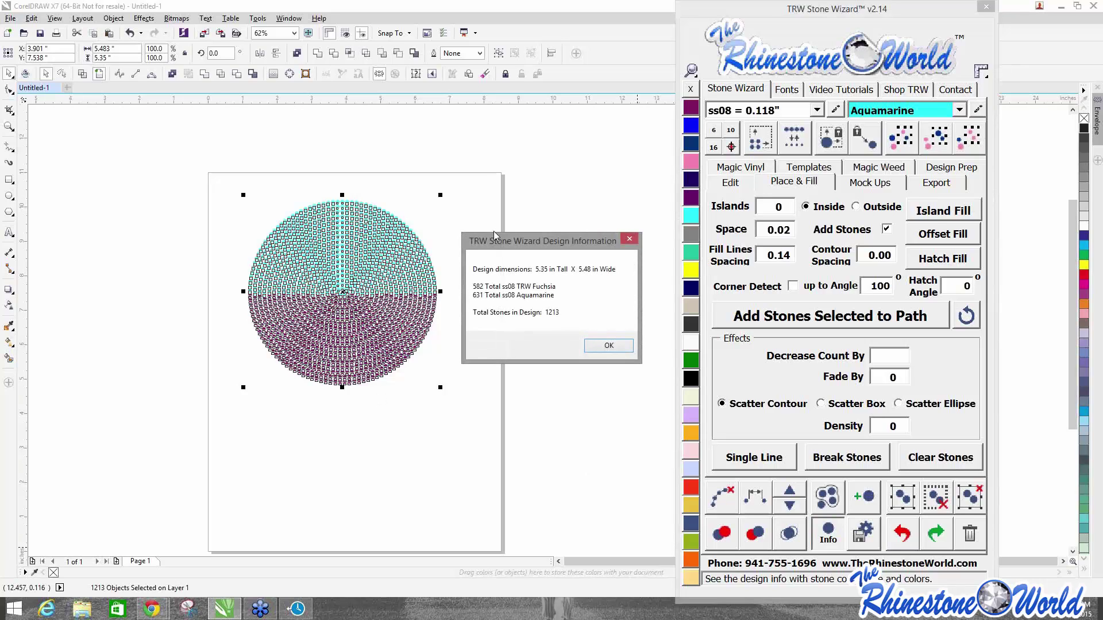
drag(498, 247, 488, 246)
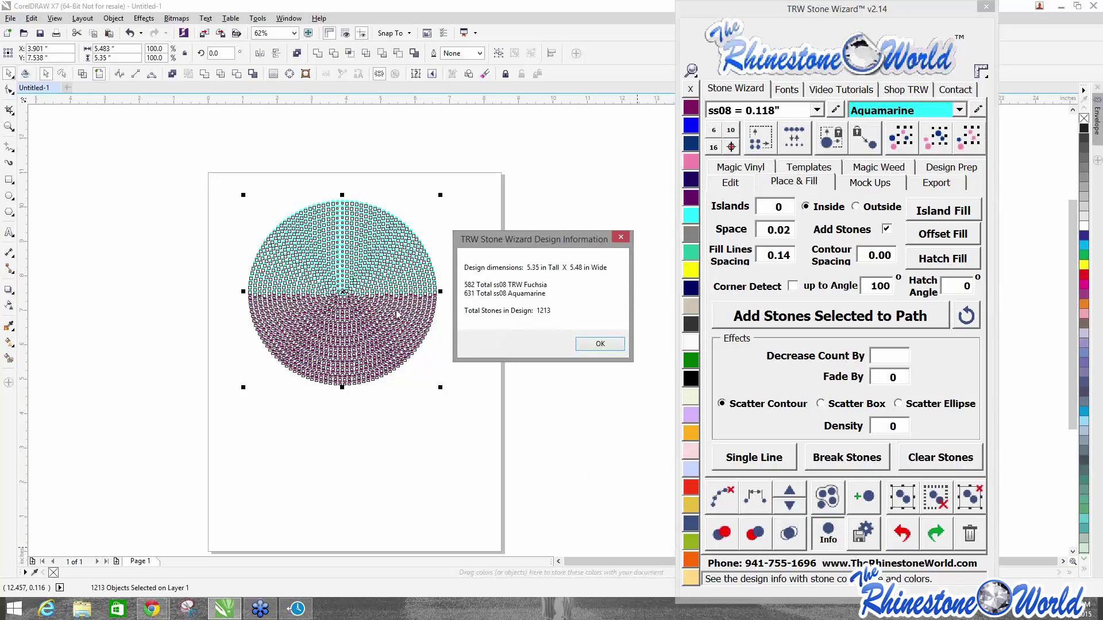
drag(513, 240, 517, 200)
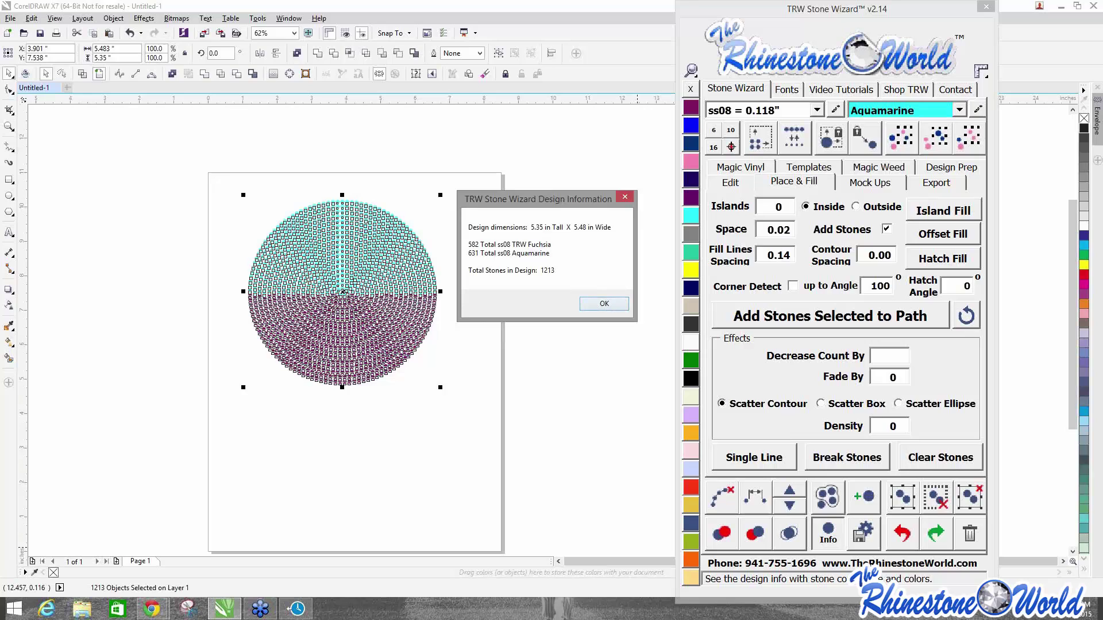
click(616, 305)
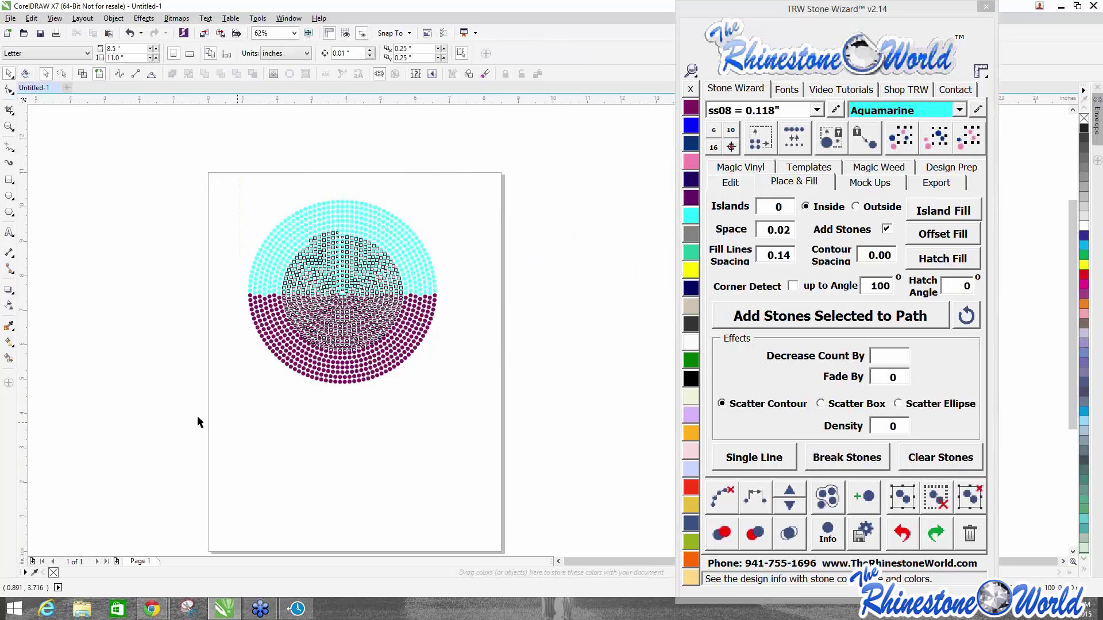
Delete the stone design, and undo both the deletion and the last small move.
key(Delete)
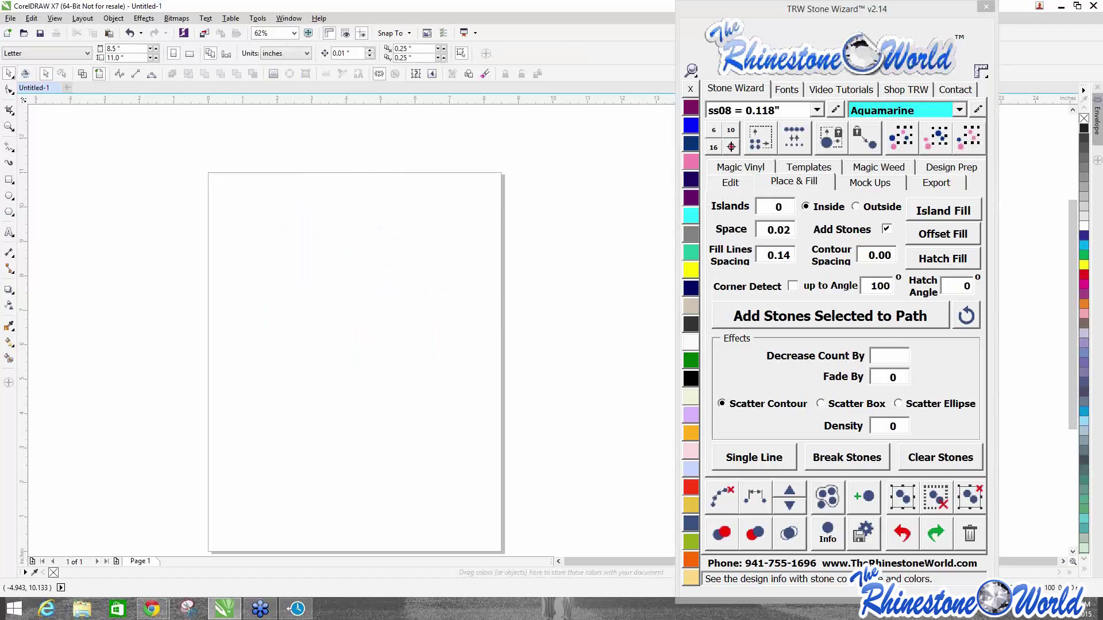
key(ctrl+z)
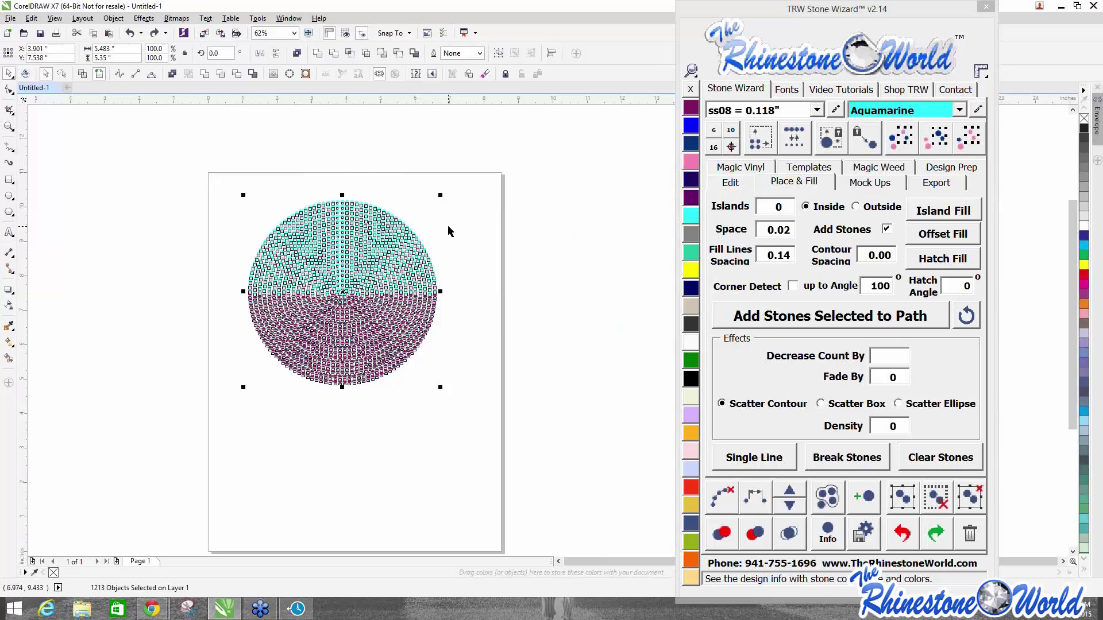
key(ctrl+z)
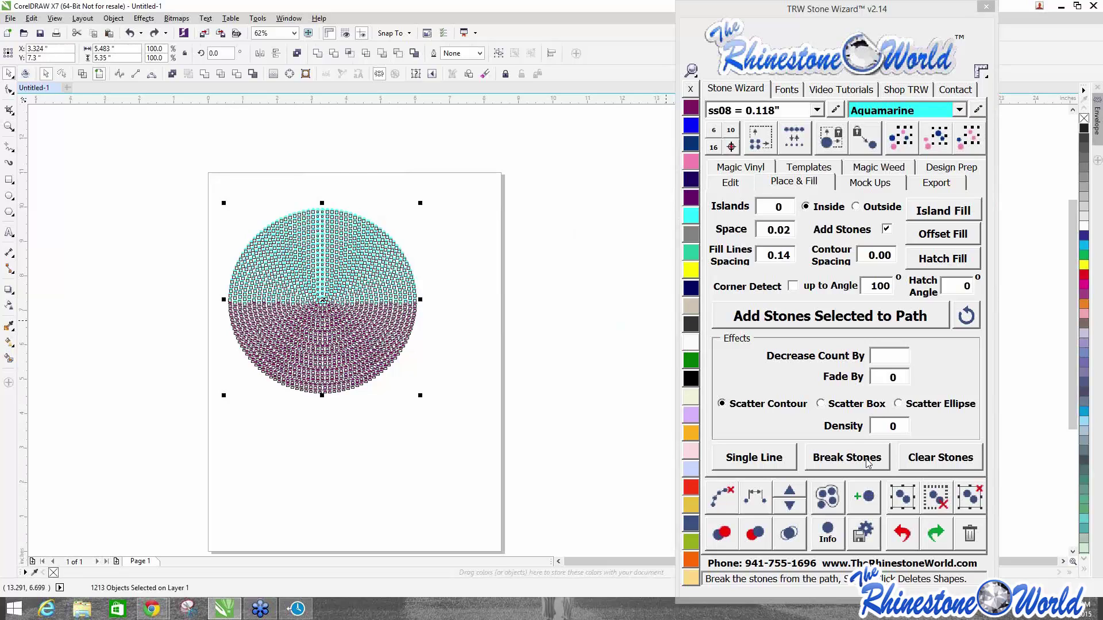
Delete all stones of the round design again, show the wizard's Edit tools, and undo the deletion.
click(491, 301)
drag(491, 201, 193, 418)
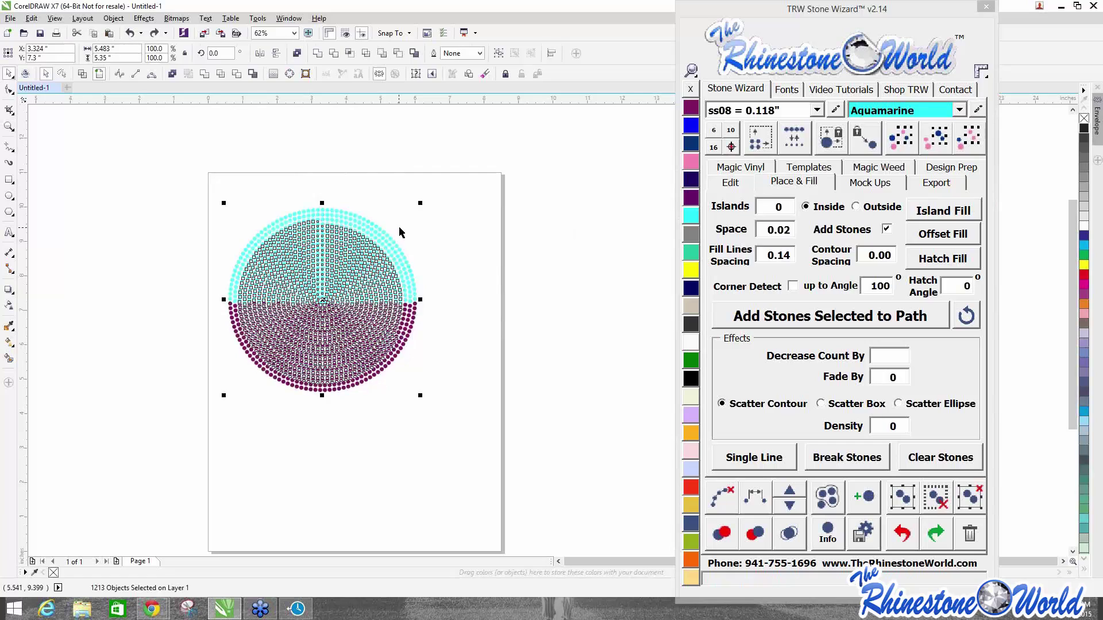
key(Delete)
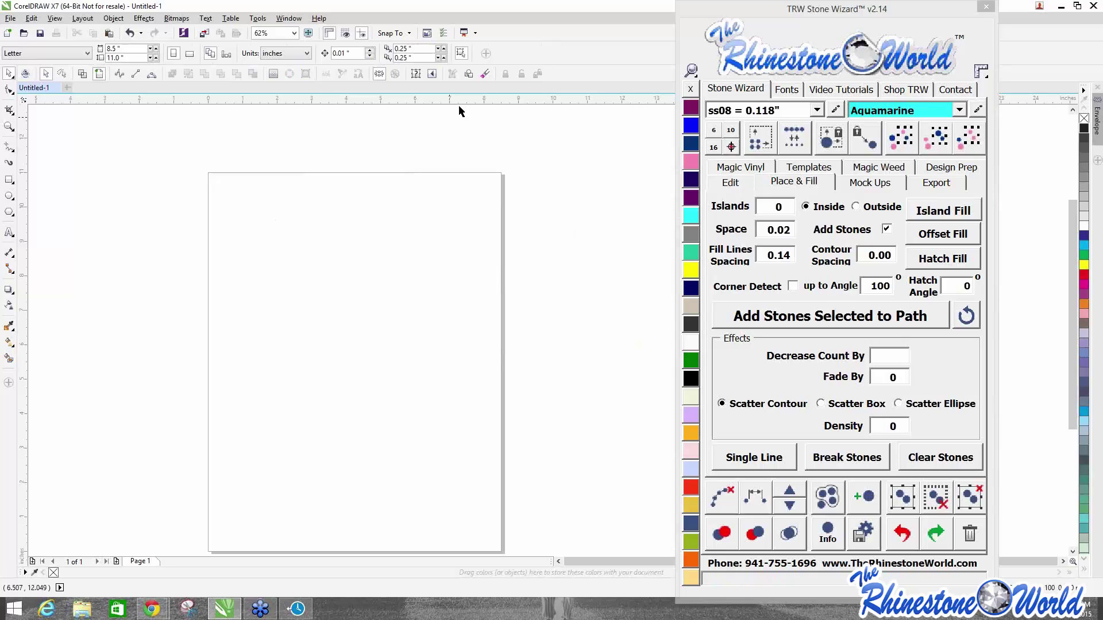
click(727, 184)
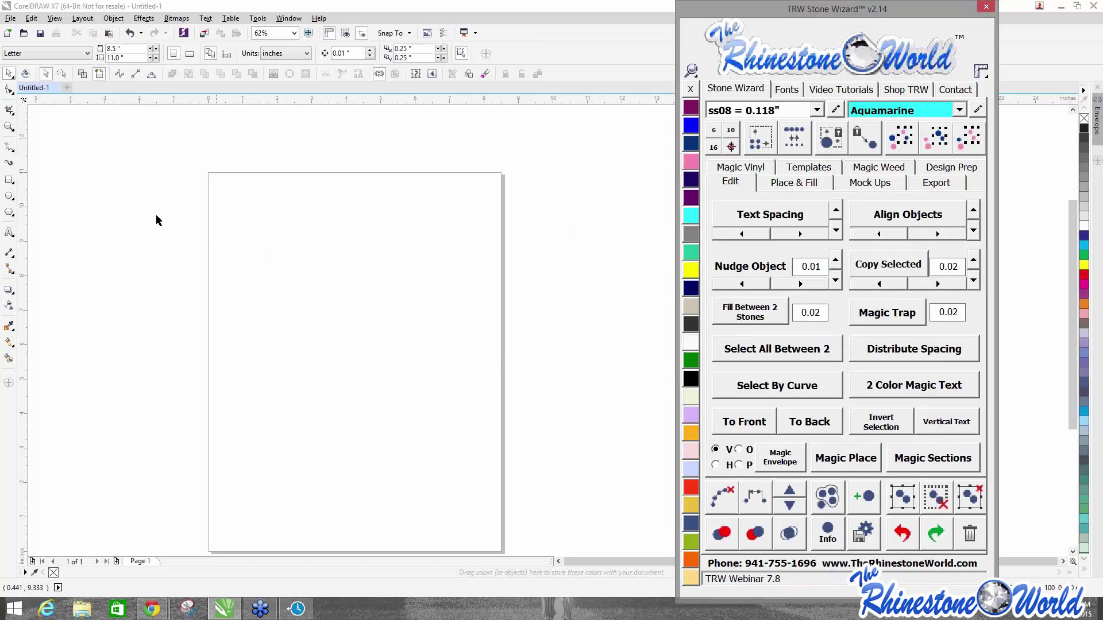
key(ctrl+z)
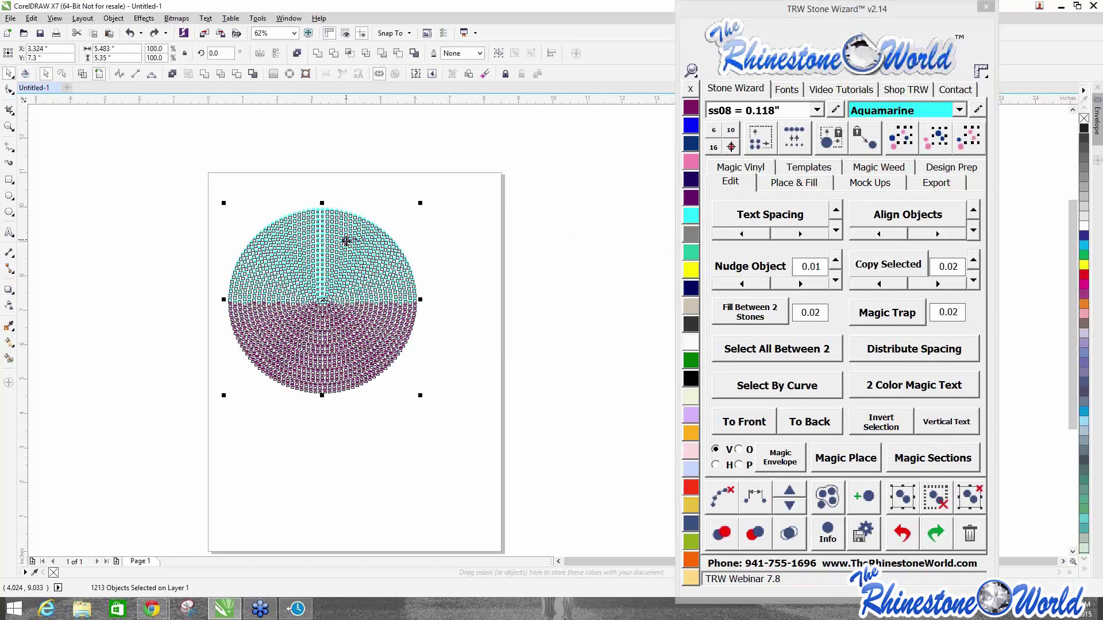
Select the whole round design, replace all its stones with size ss06 = 0.097", and inspect the stones up close.
click(309, 192)
drag(434, 196, 215, 444)
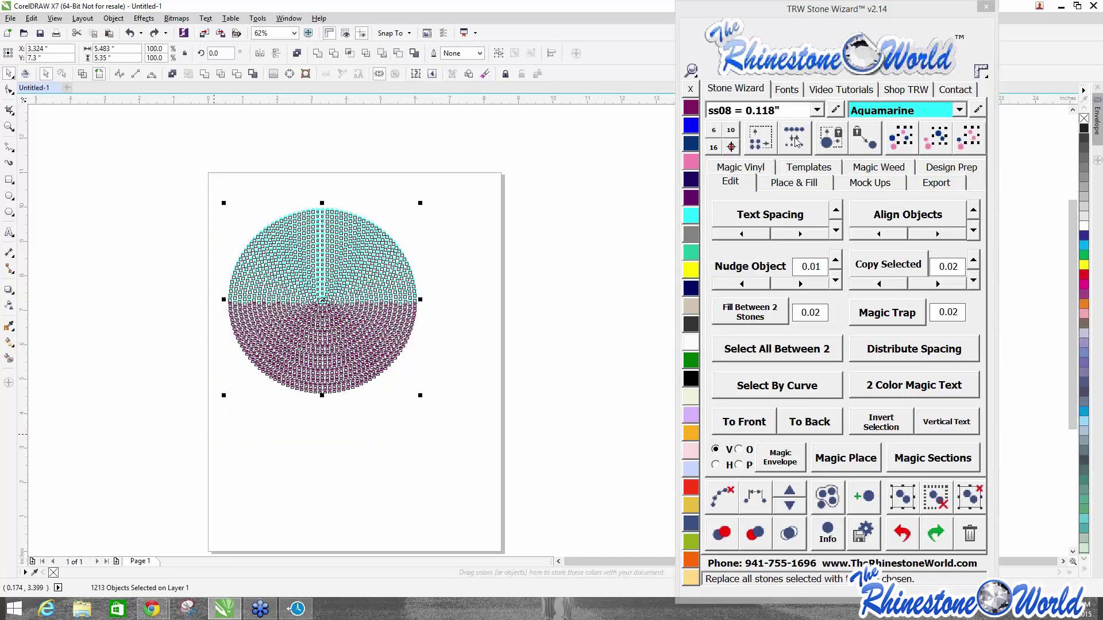
click(816, 109)
click(763, 154)
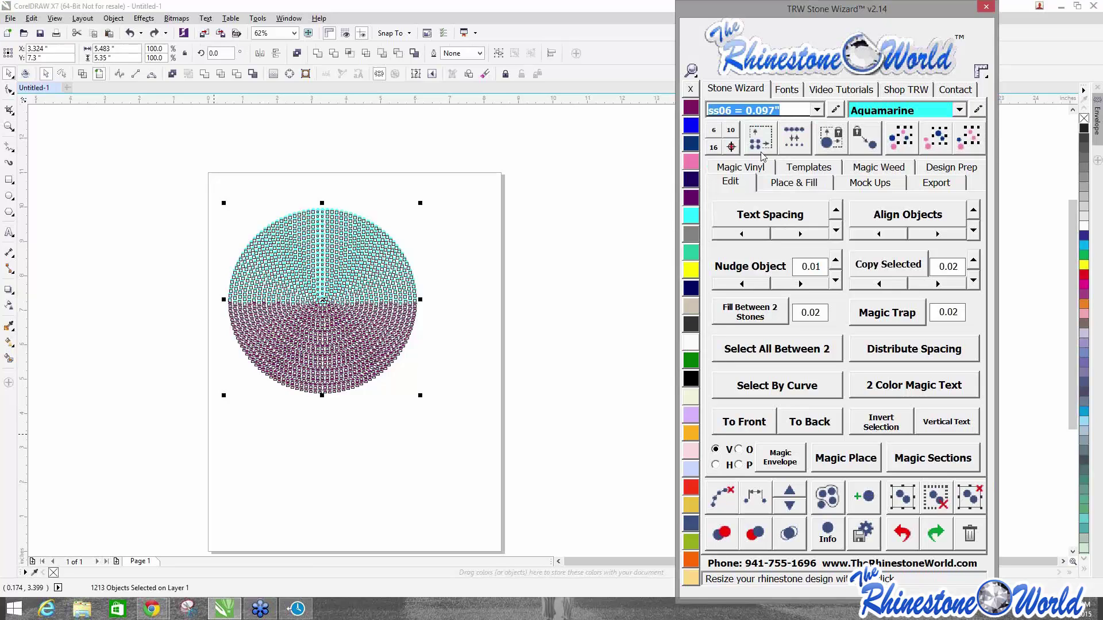
click(794, 138)
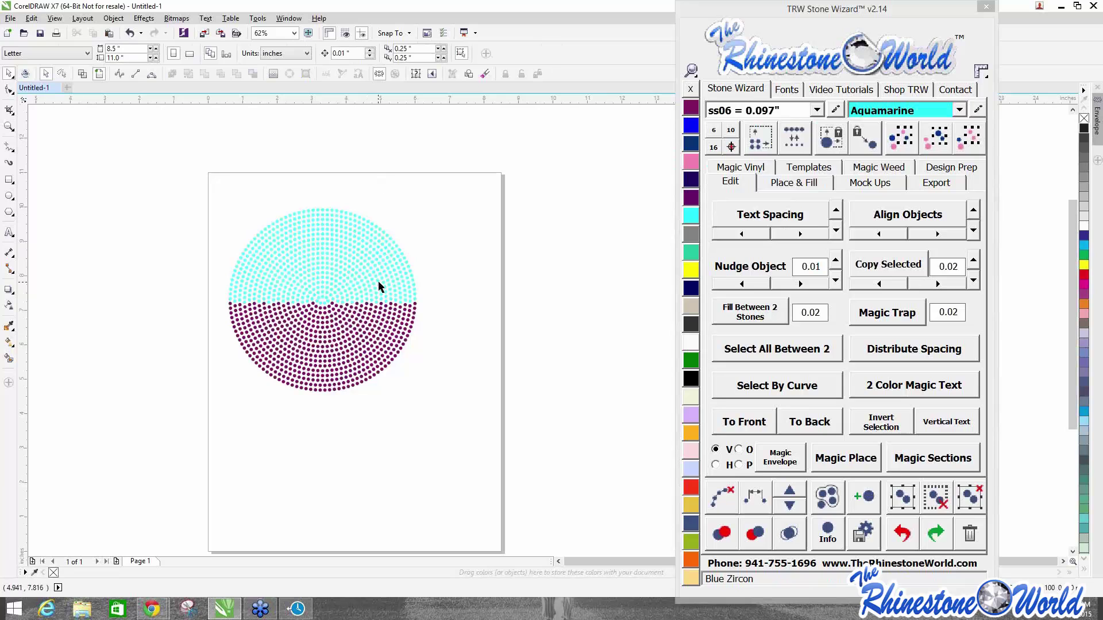
click(352, 321)
key(ctrl+a)
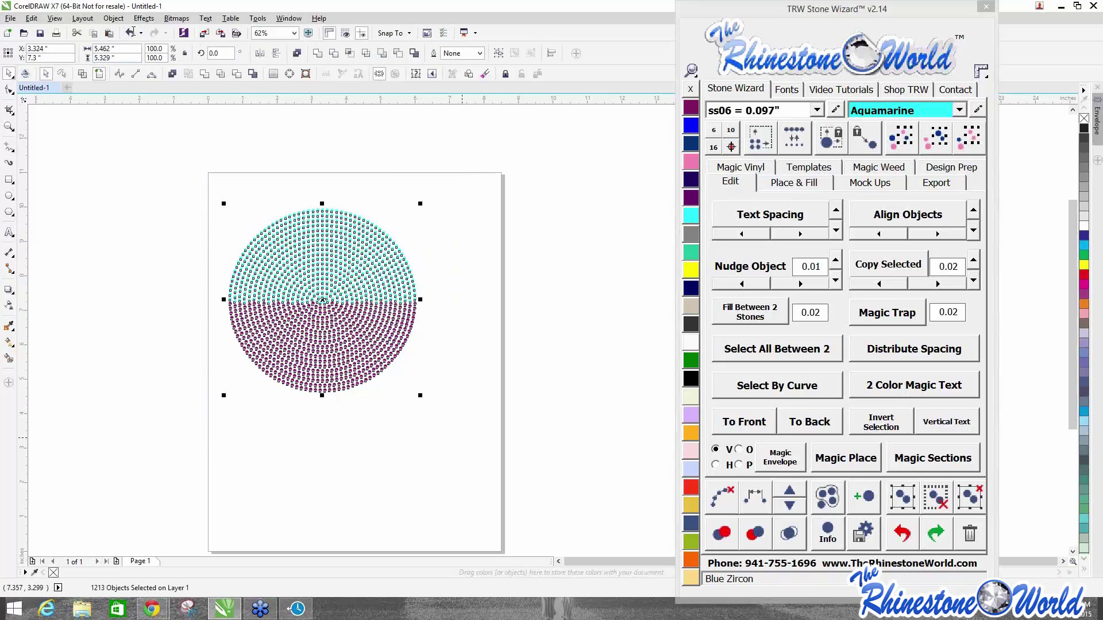
click(195, 246)
scroll(196, 246, up, 5)
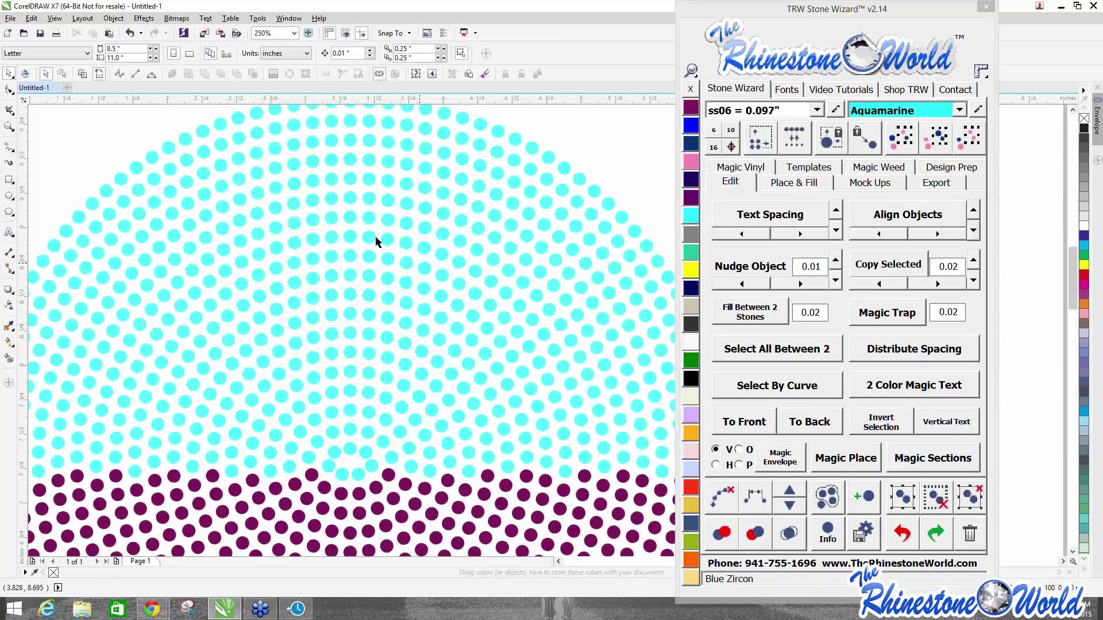
scroll(279, 231, down, 2)
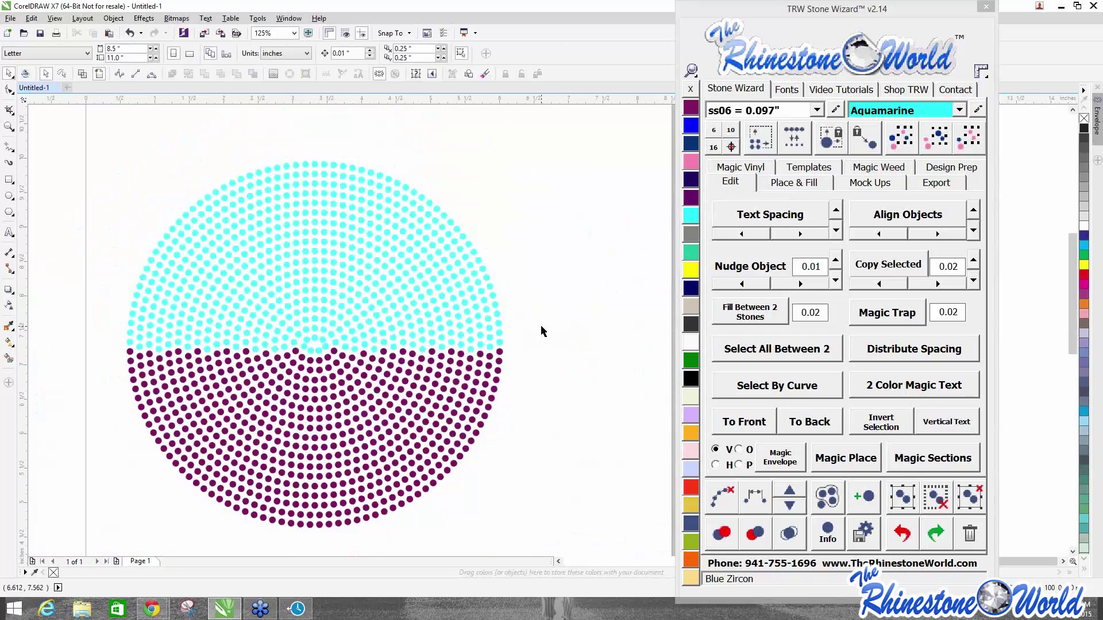
Undo the last stone replacement, reselect the whole design, apply the quick size 6, and check a single stone.
click(910, 531)
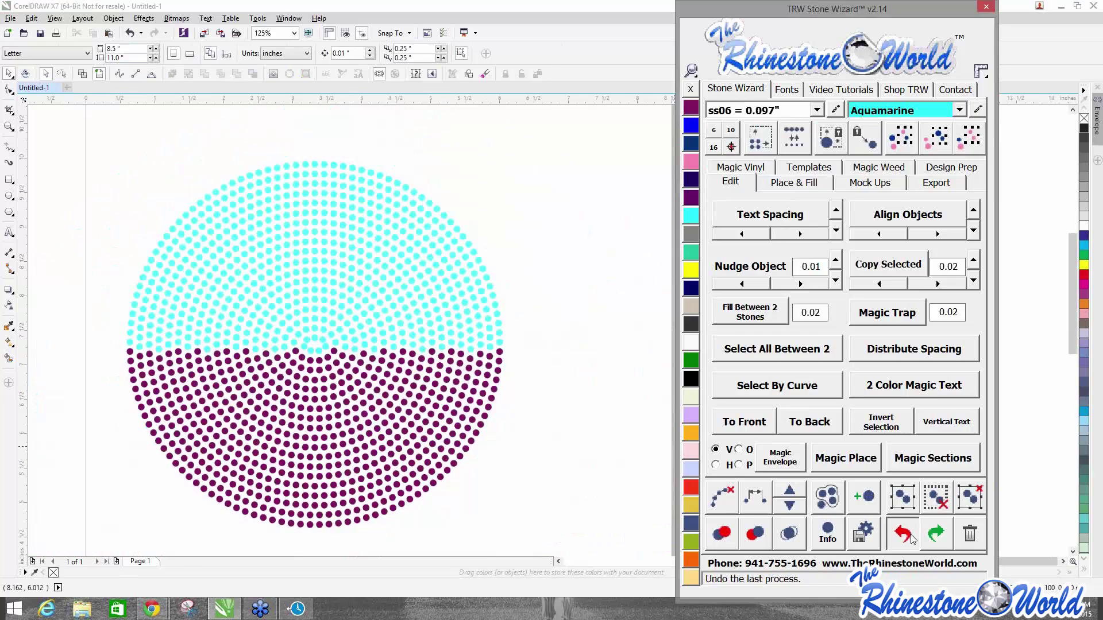
drag(580, 114, 96, 557)
click(712, 134)
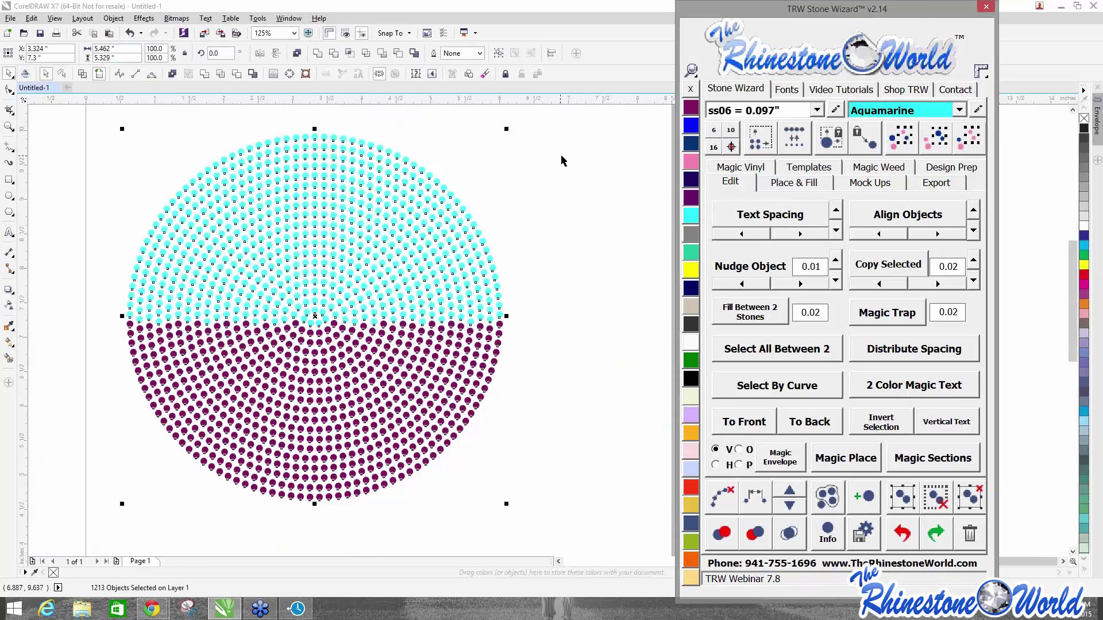
right_click(208, 359)
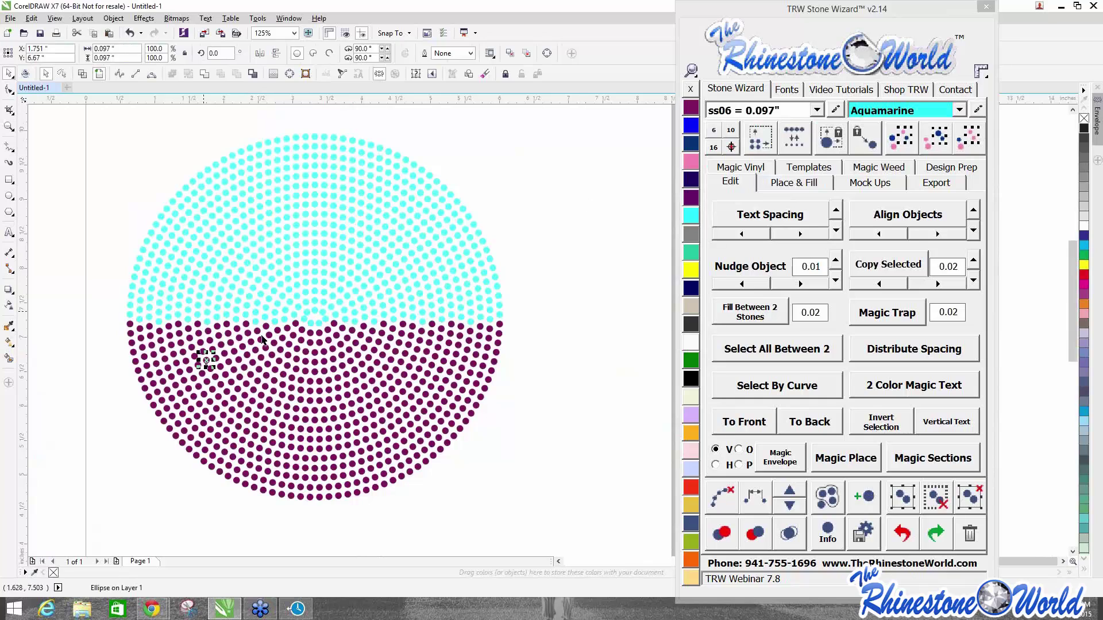
click(562, 353)
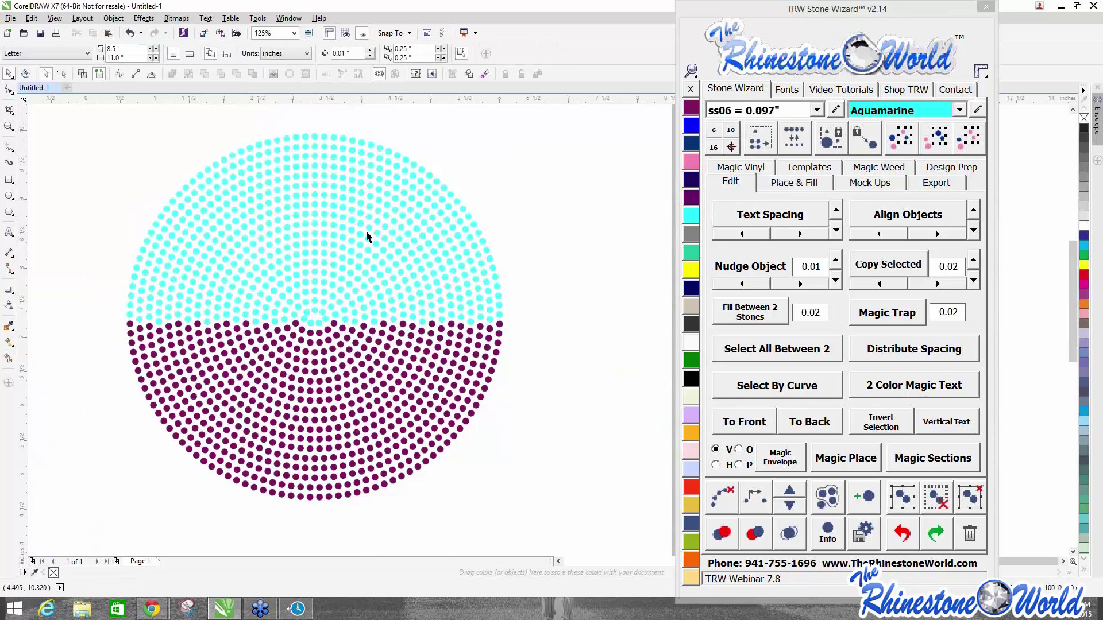
Undo the last stone-size change on the round design and check the size of a single stone.
drag(79, 112, 536, 529)
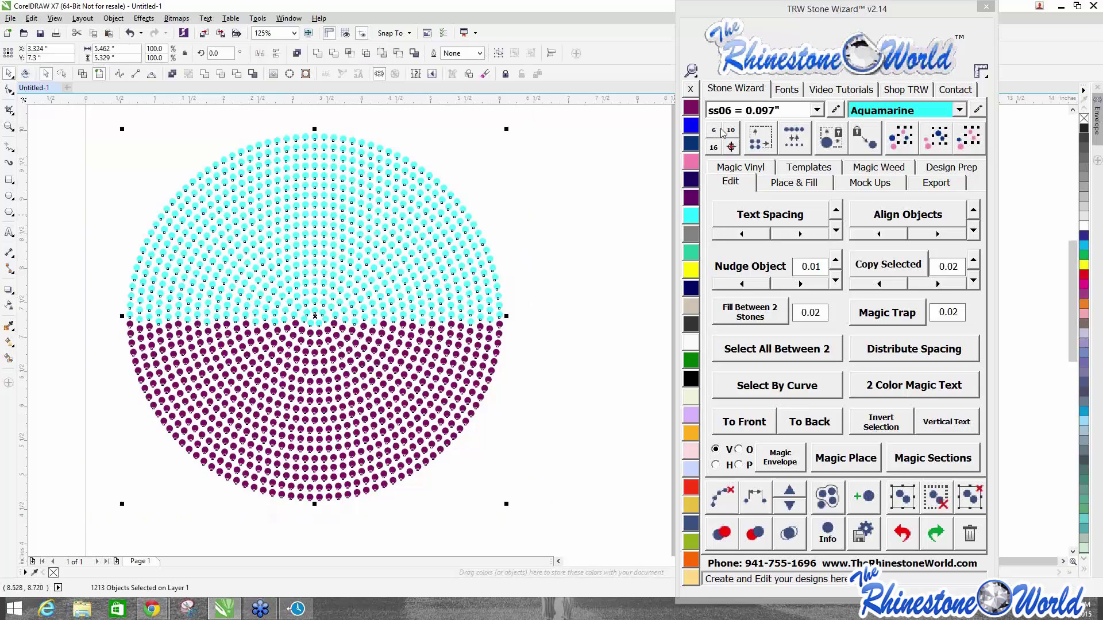
click(895, 531)
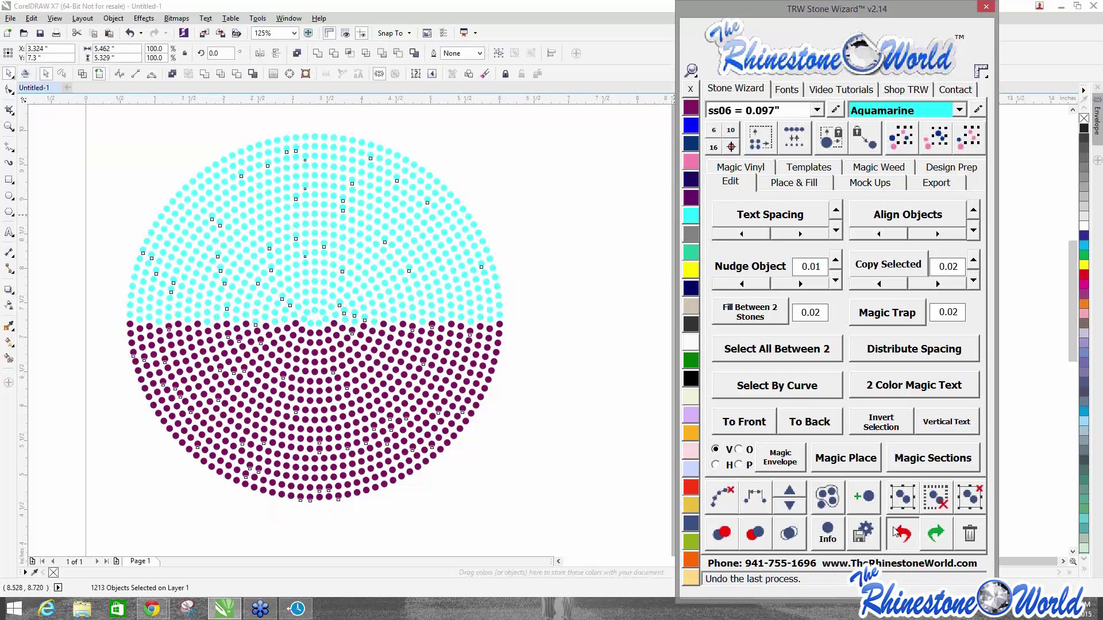
click(155, 224)
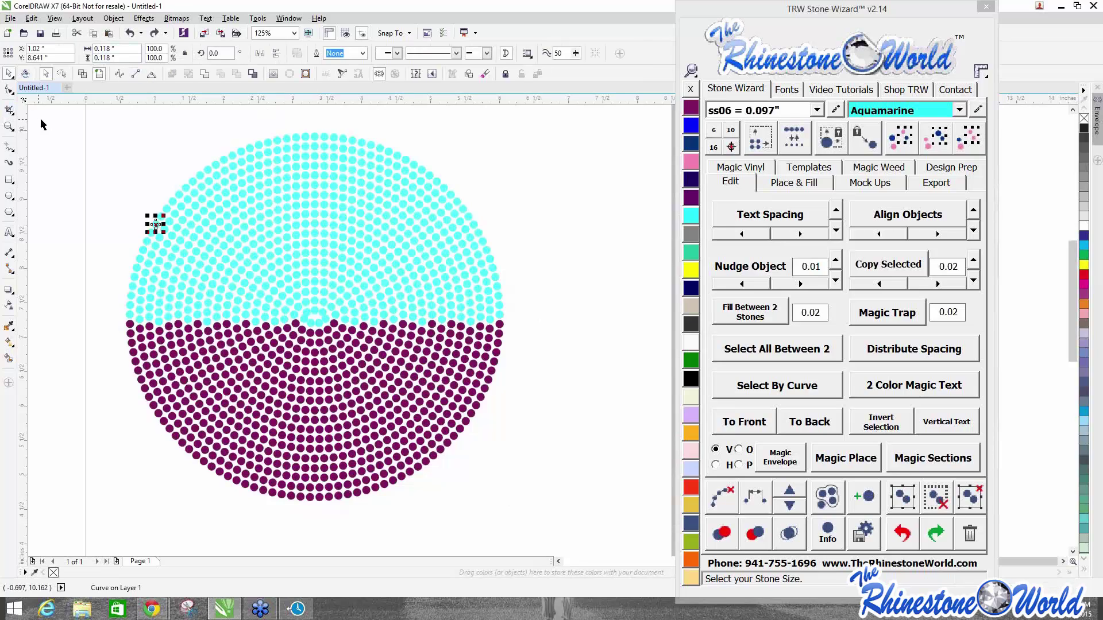
click(91, 156)
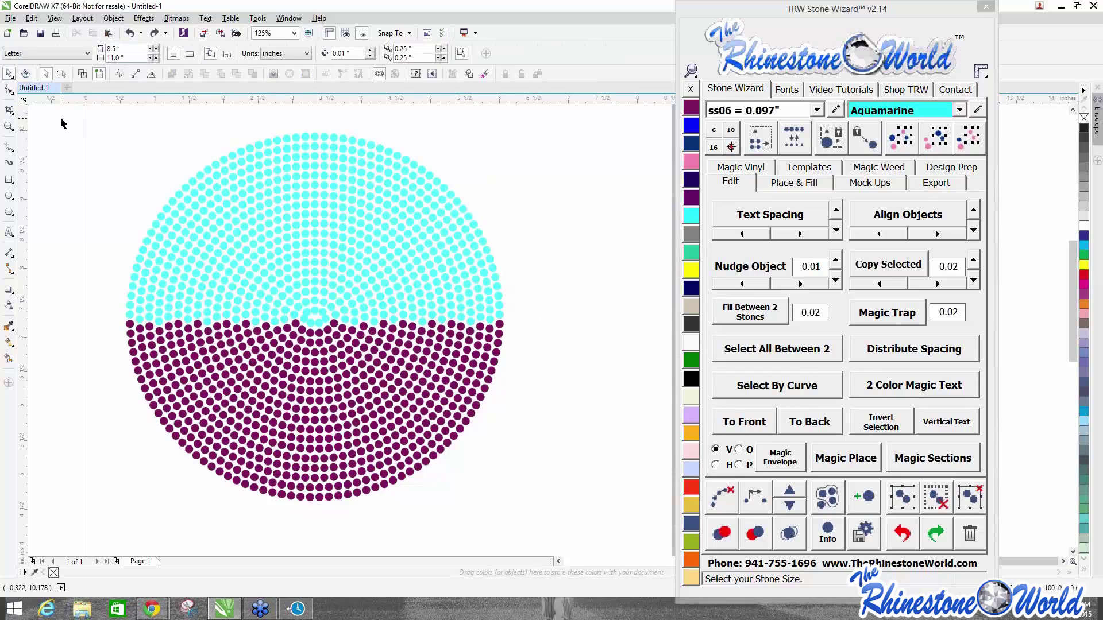
Select the whole round design, scale it proportionally with the quick size 6, and check a single stone.
drag(68, 111, 524, 533)
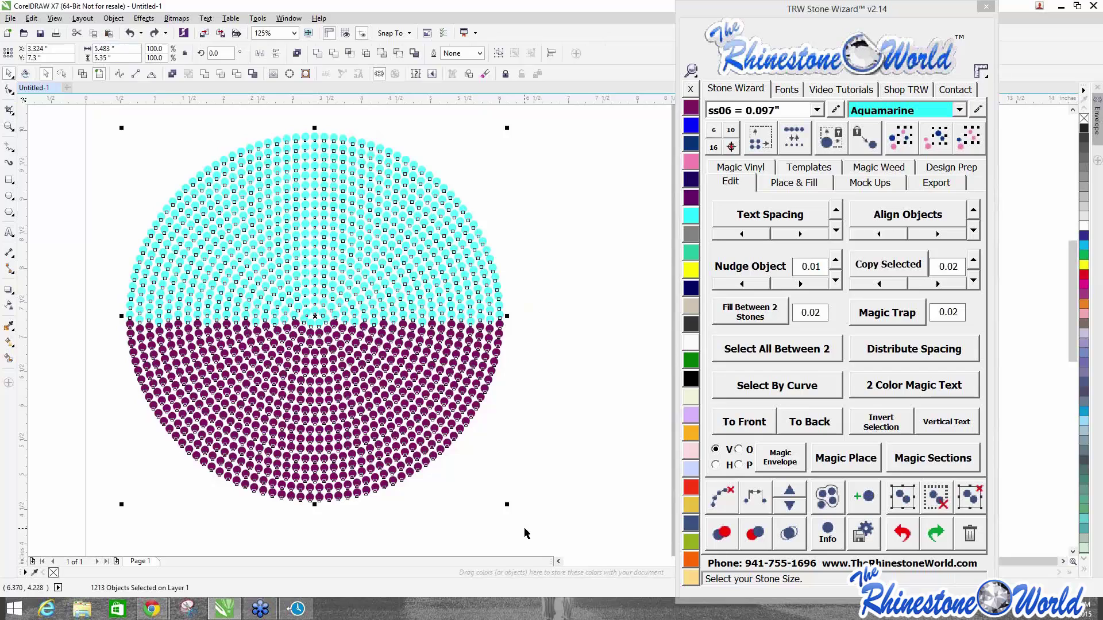
click(717, 131)
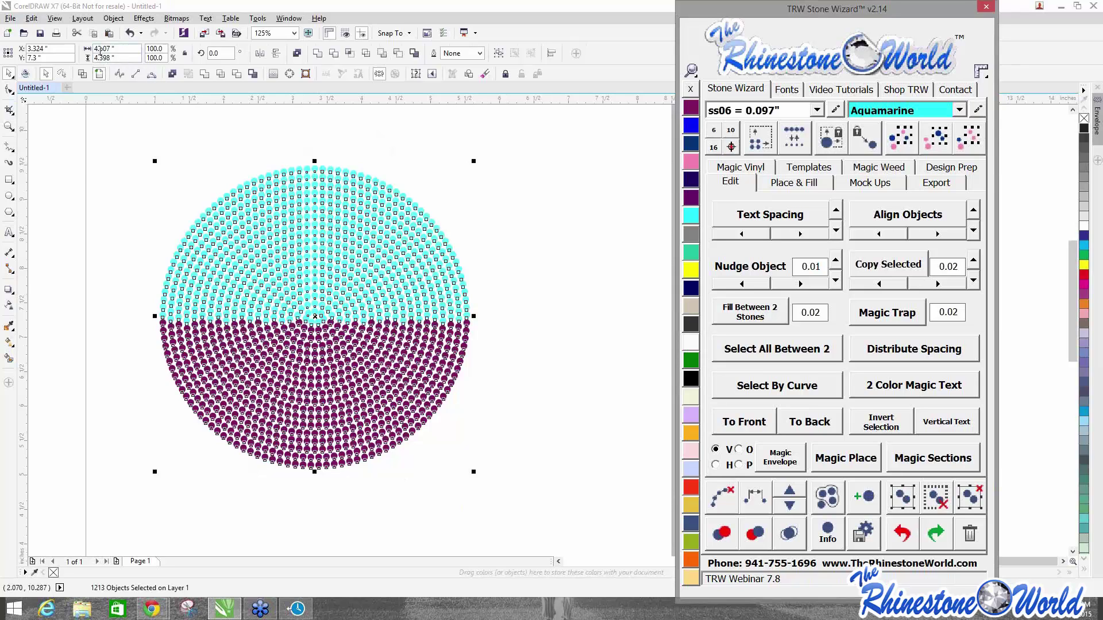
click(85, 169)
click(232, 192)
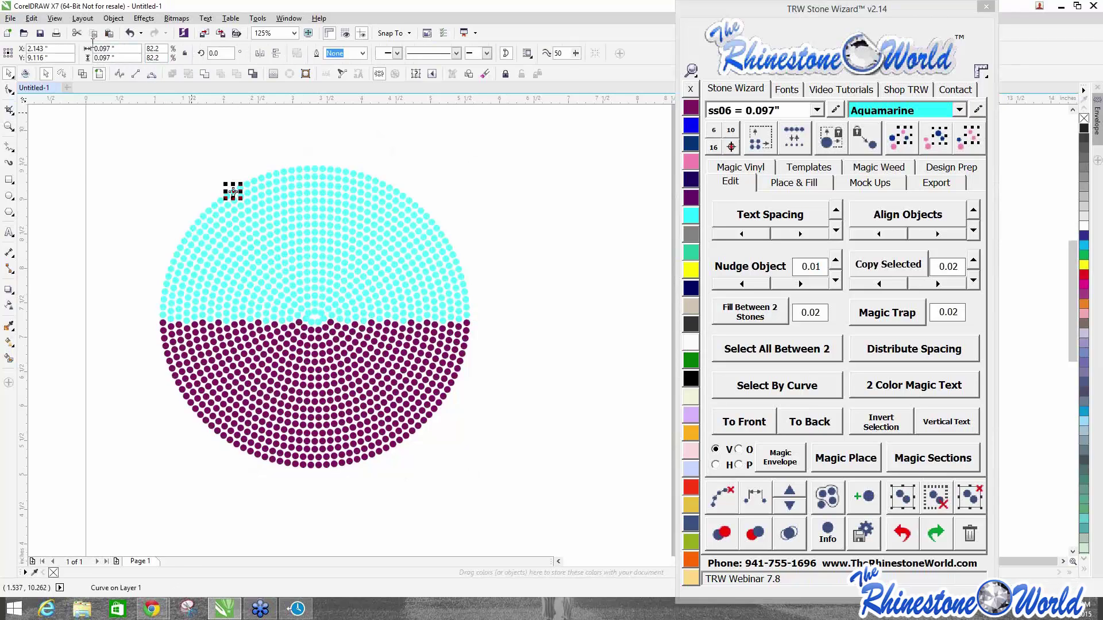
Delete the whole round stone design and move the Stone Wizard window closer to the page.
drag(136, 118, 509, 507)
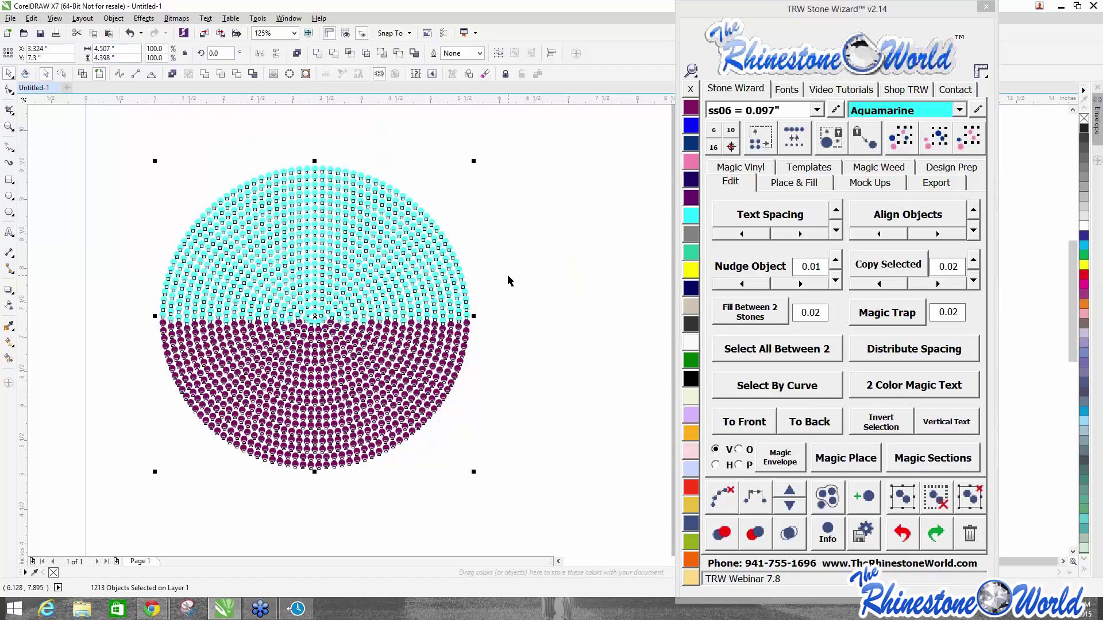
click(533, 167)
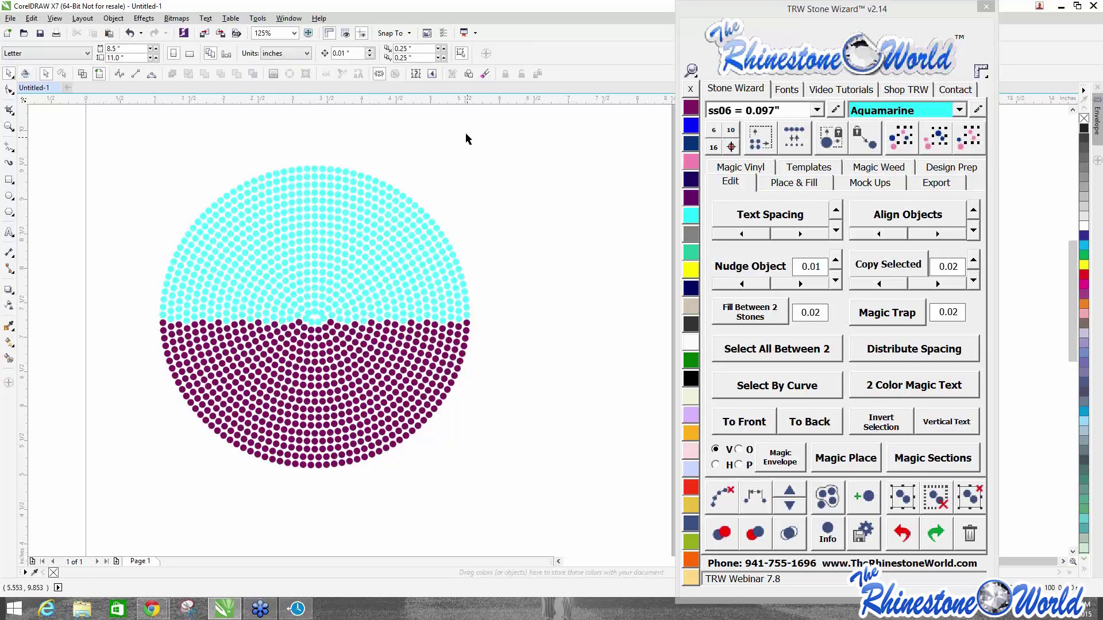
drag(546, 149, 92, 546)
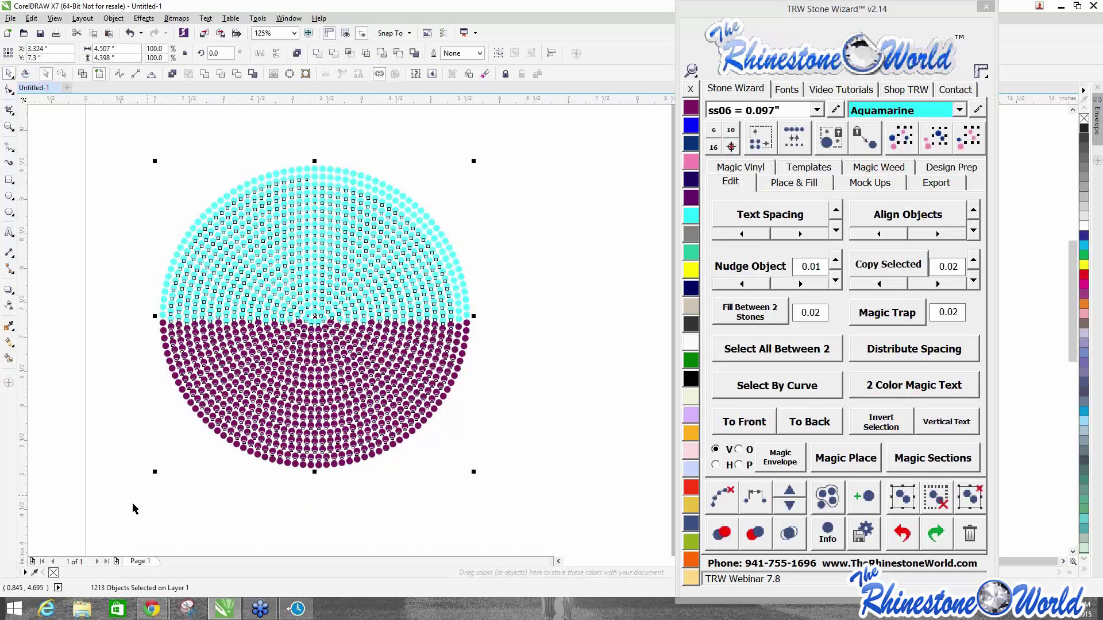
key(Delete)
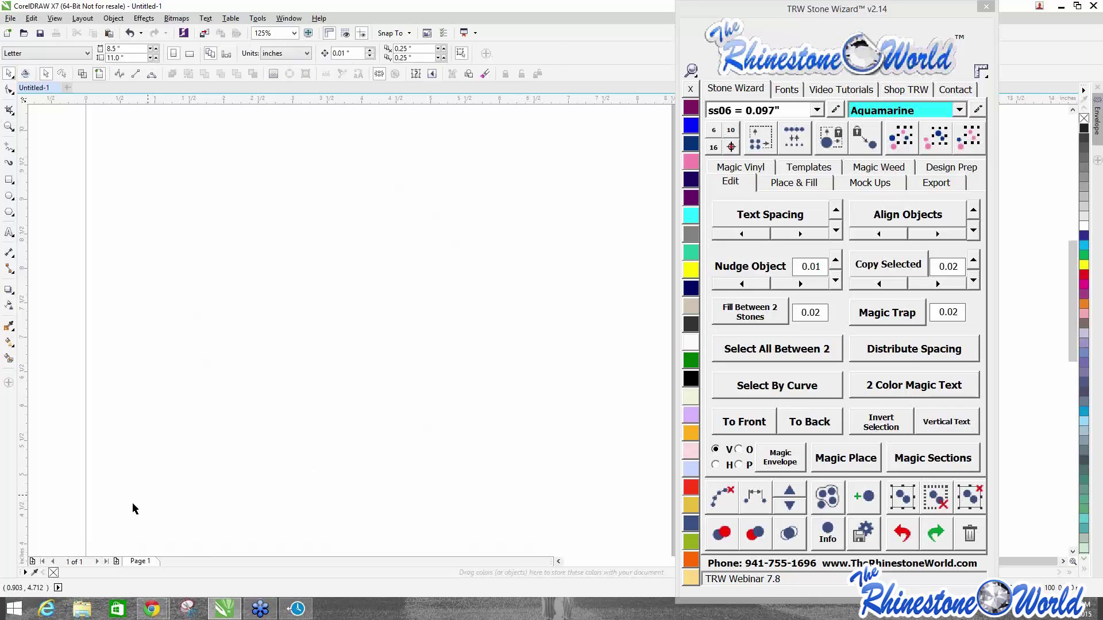
scroll(132, 502, down, 2)
scroll(156, 422, up, 1)
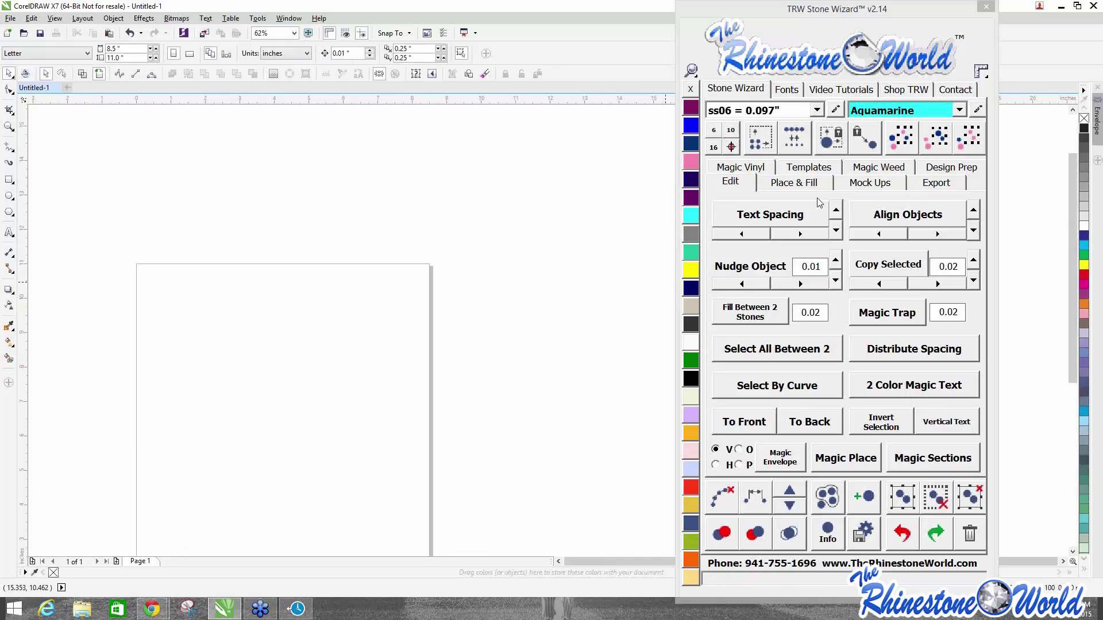
drag(839, 8, 628, 9)
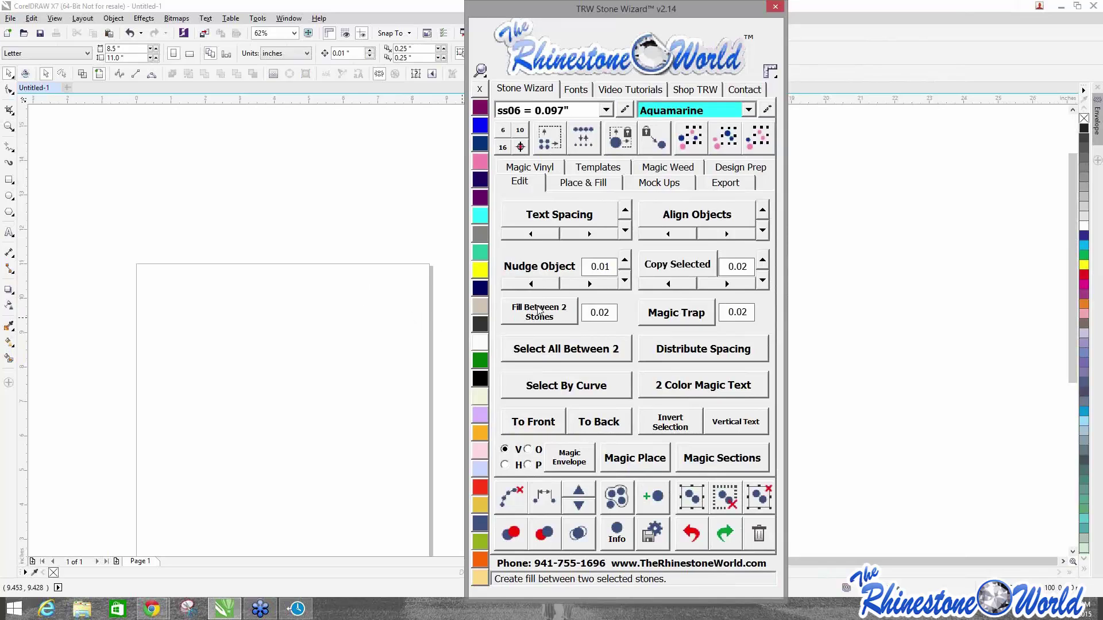
Draw a basic heart shape about 5.75 by 4.87 inches on the upper part of the page.
click(344, 305)
scroll(266, 283, down, 2)
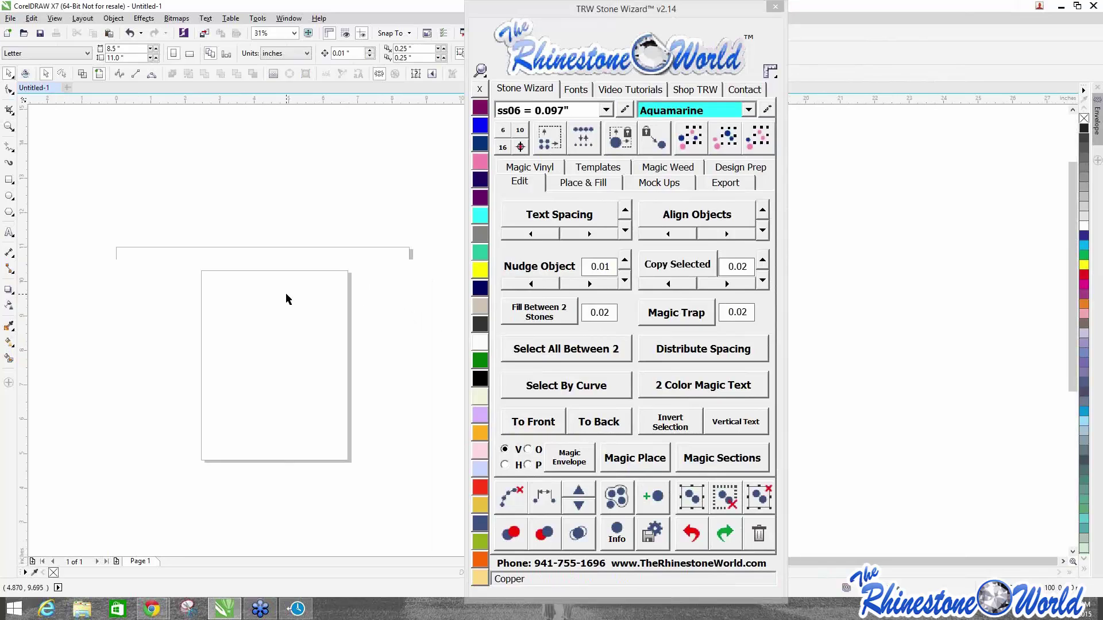
scroll(287, 299, up, 2)
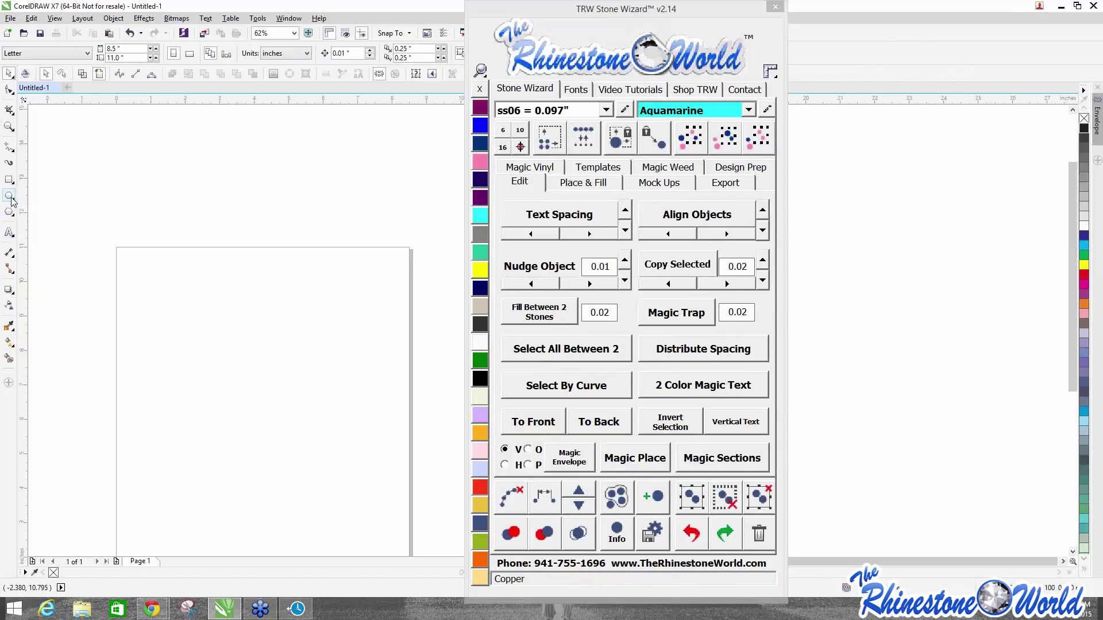
click(10, 213)
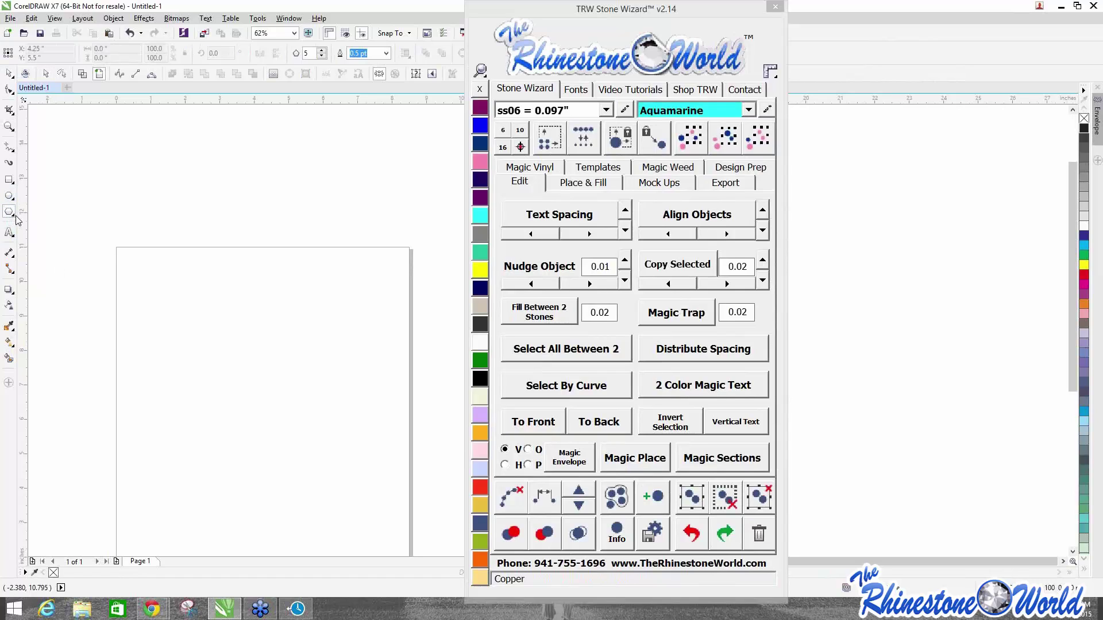
click(16, 217)
click(51, 284)
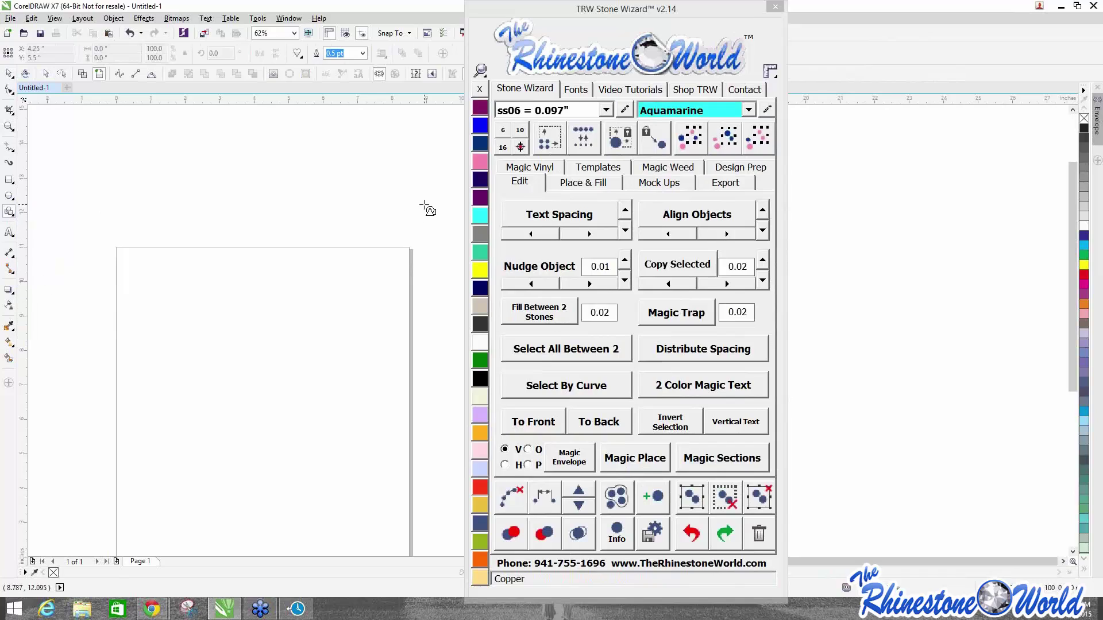
click(308, 72)
click(322, 101)
drag(133, 276, 332, 448)
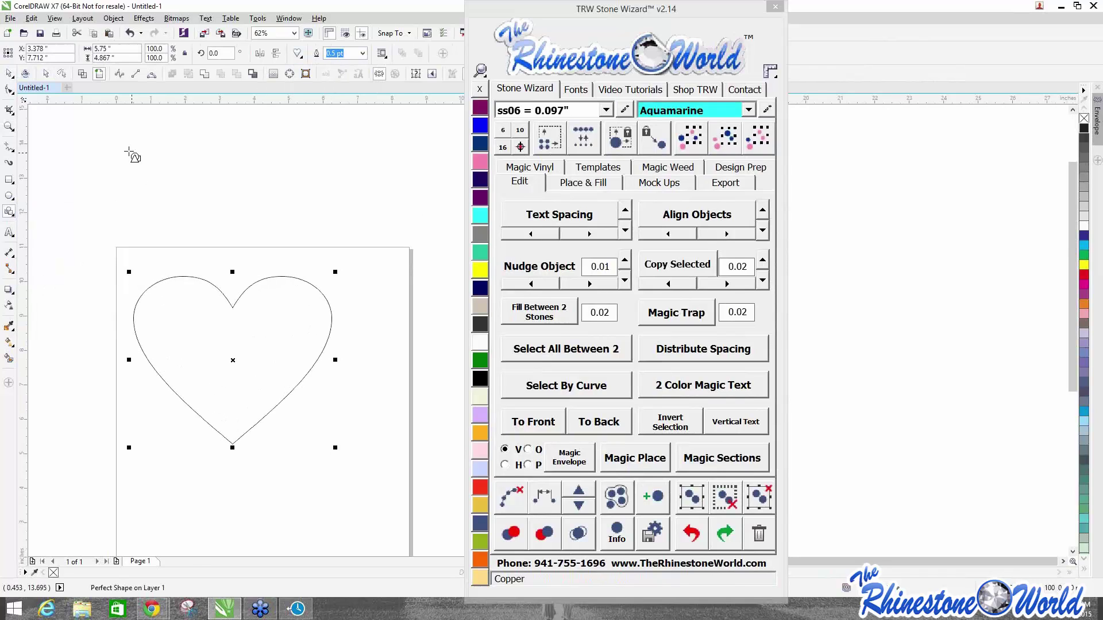
click(8, 73)
Try an Island Fill of the heart with ss06 = 0.097" Aquamarine stones, and undo the fill.
click(583, 182)
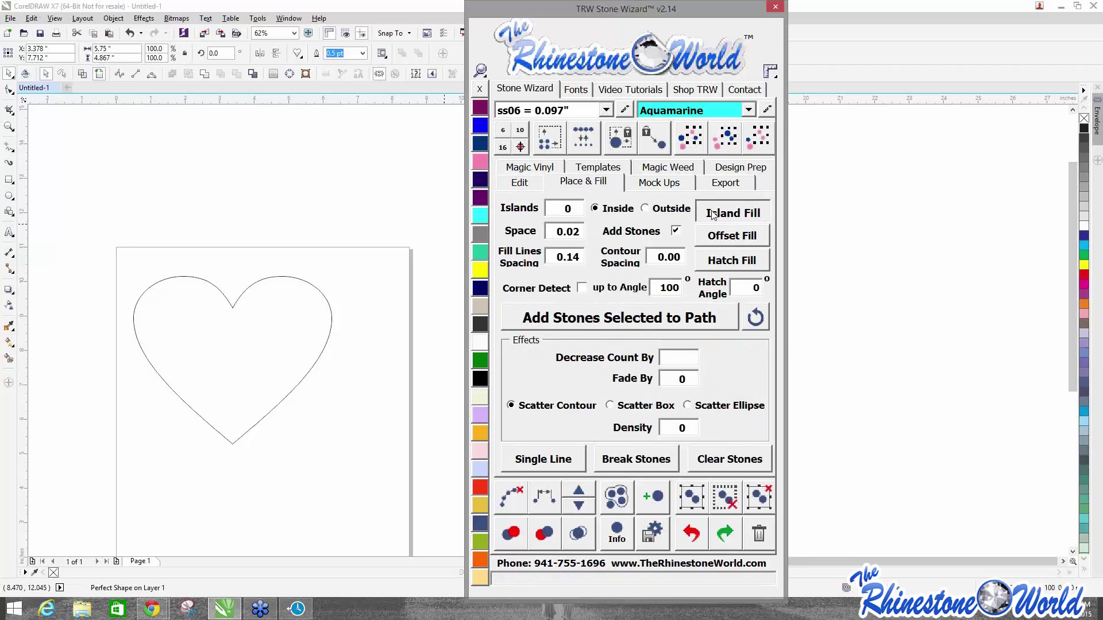
click(732, 212)
drag(146, 473, 130, 477)
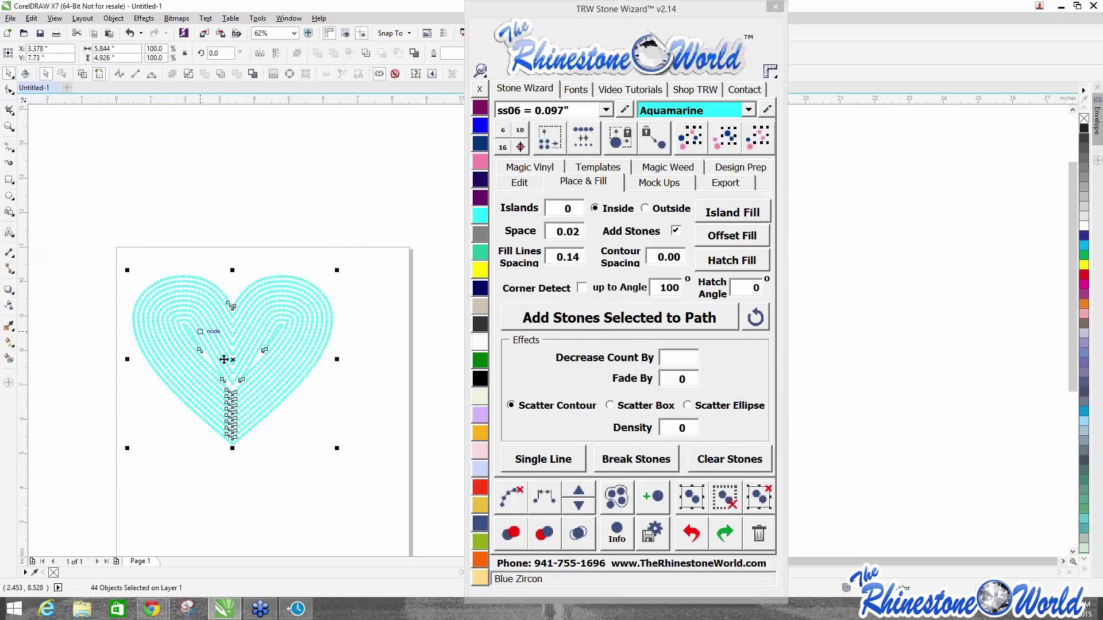
click(719, 532)
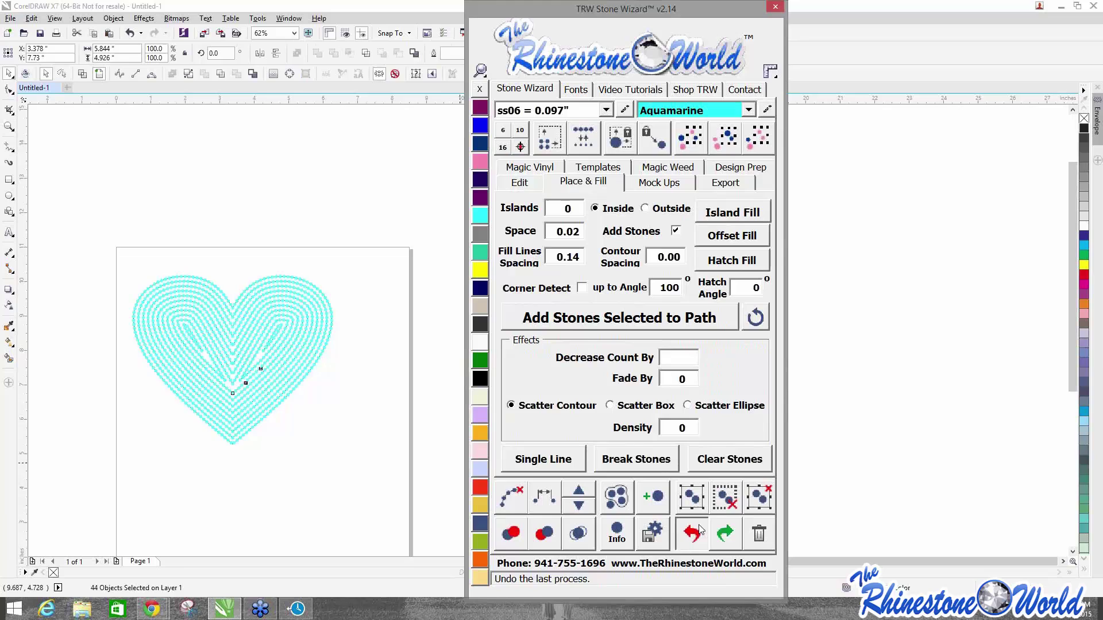
Fill the heart with ss10 = 0.13" Aquamarine stones using Island Fill, and clear the leftover paths.
click(606, 109)
click(536, 174)
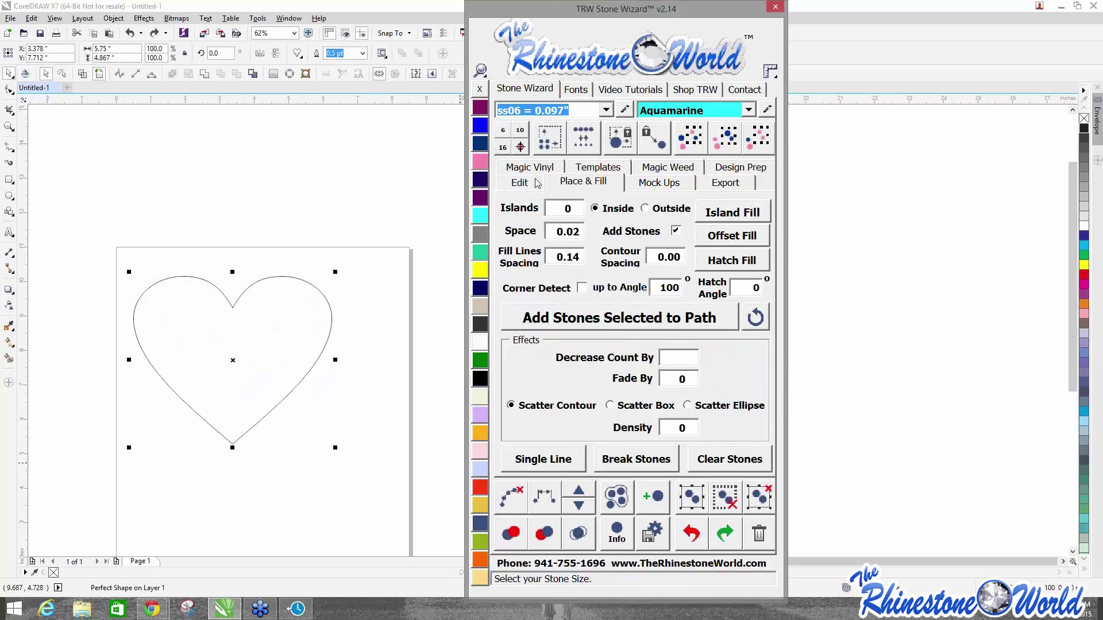
click(732, 212)
drag(410, 202, 82, 482)
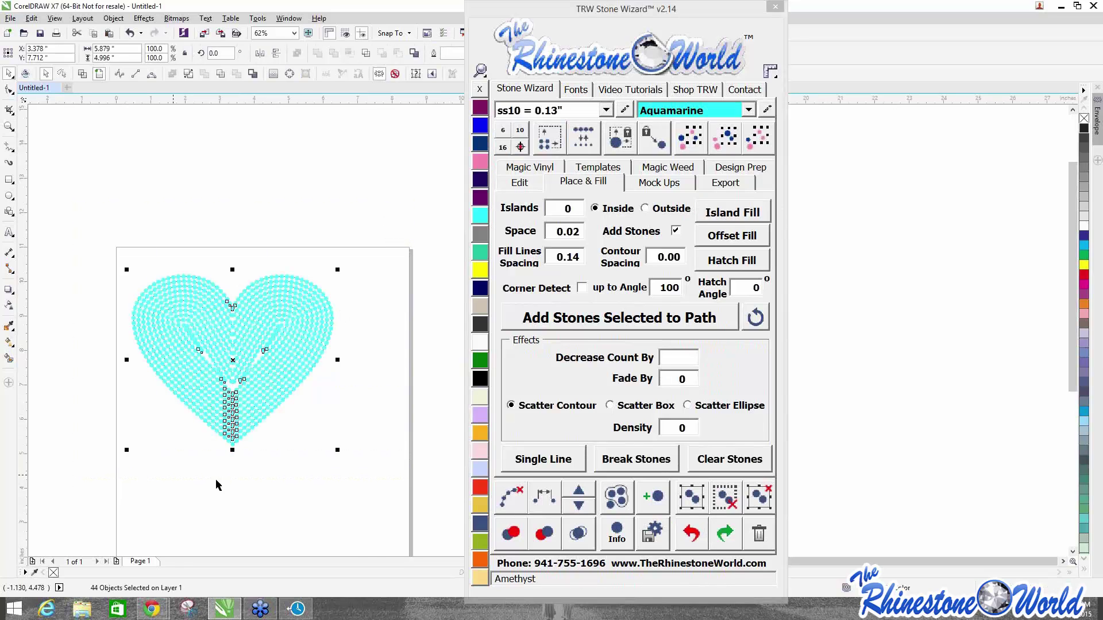
click(509, 499)
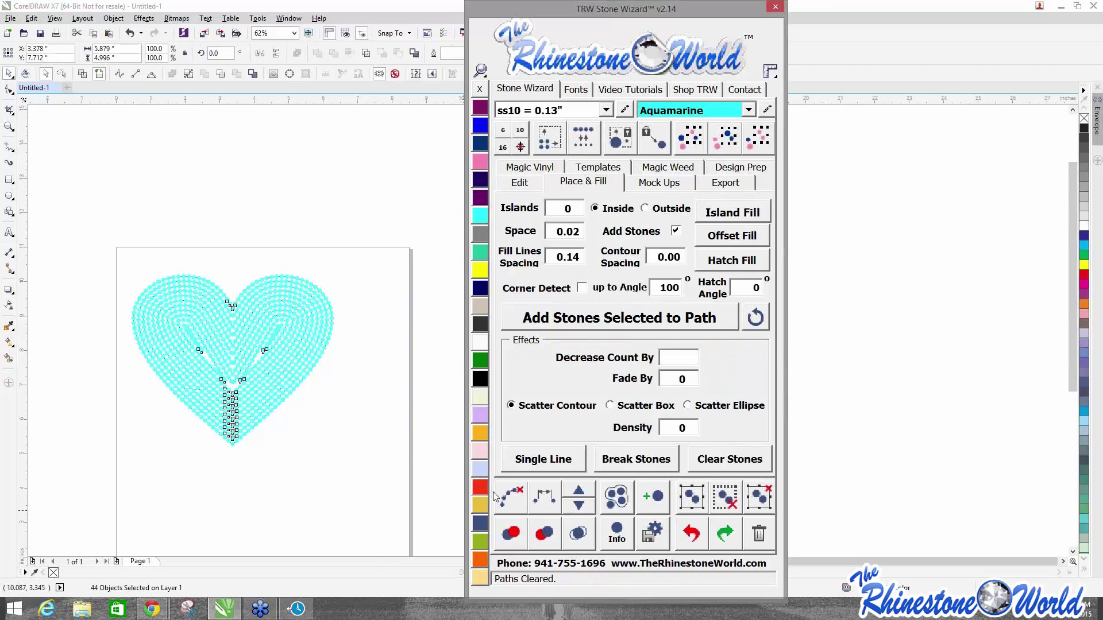
Recolour all stones of the heart to Jet Black and inspect the gaps and overlaps up close.
drag(96, 247, 376, 463)
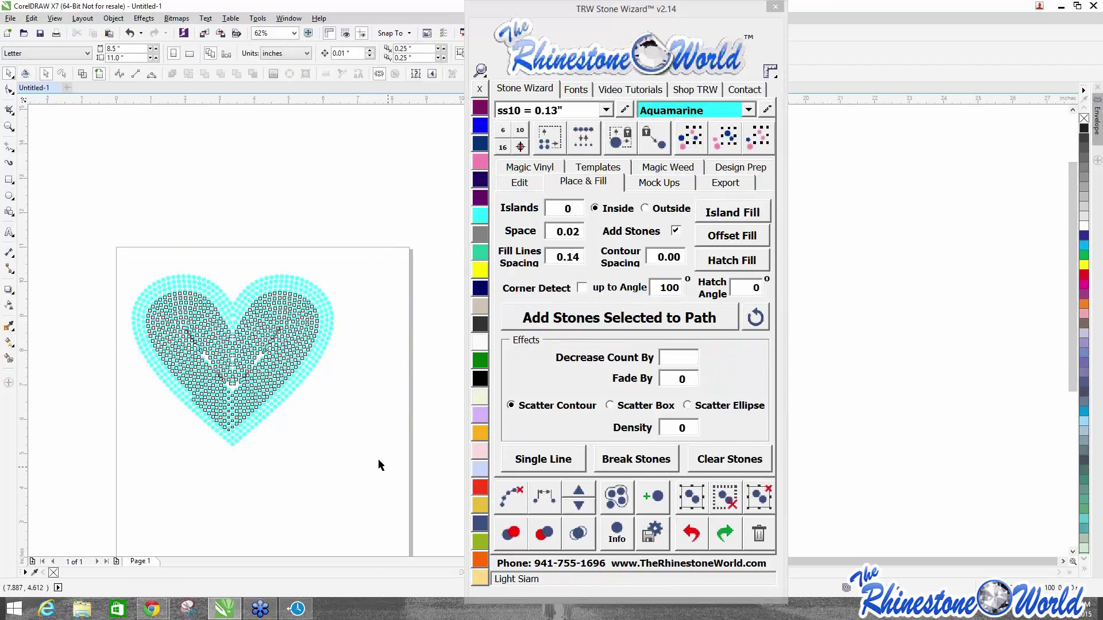
click(480, 378)
scroll(243, 346, up, 5)
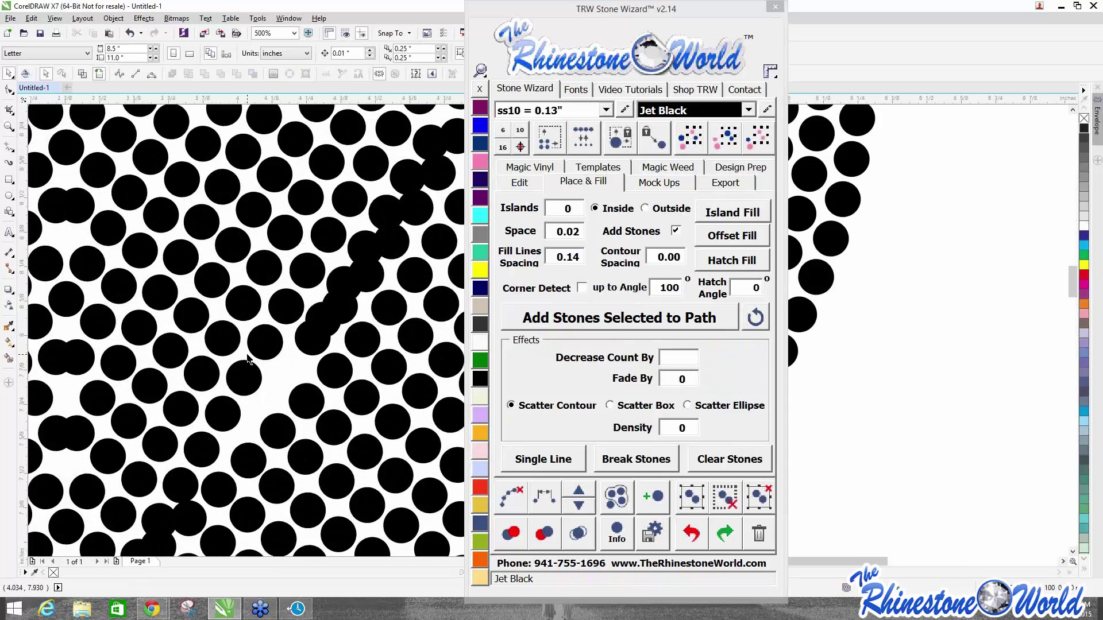
scroll(247, 359, down, 6)
scroll(297, 334, up, 4)
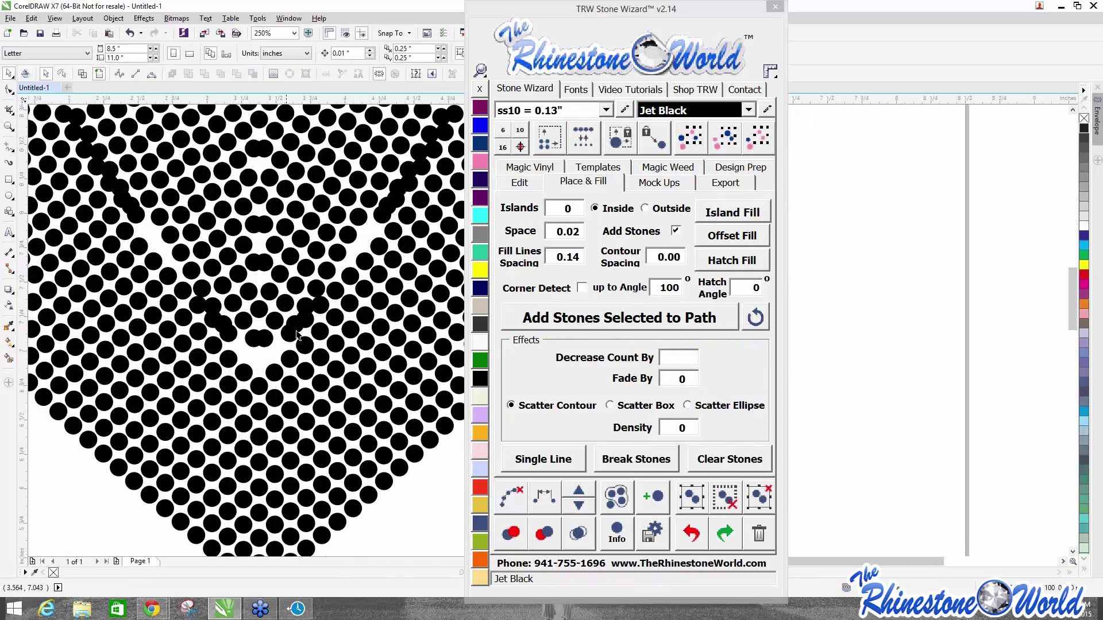
Delete the diagonal row of five stones along the gap just right of the heart's centre.
click(407, 230)
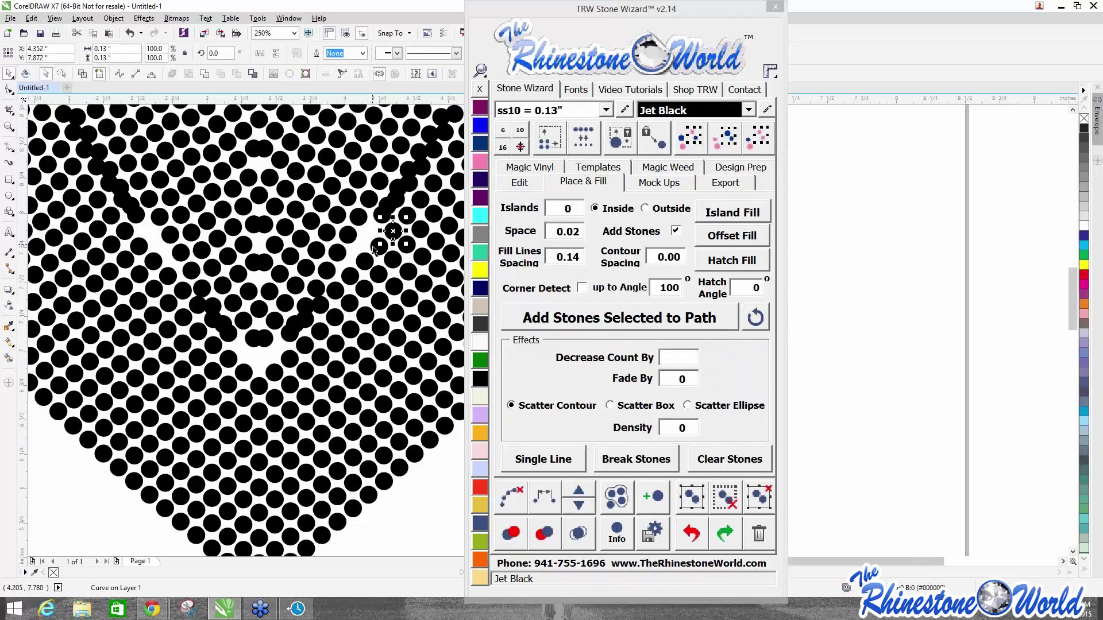
click(379, 247)
key(Delete)
click(365, 261)
key(Delete)
click(351, 276)
key(Delete)
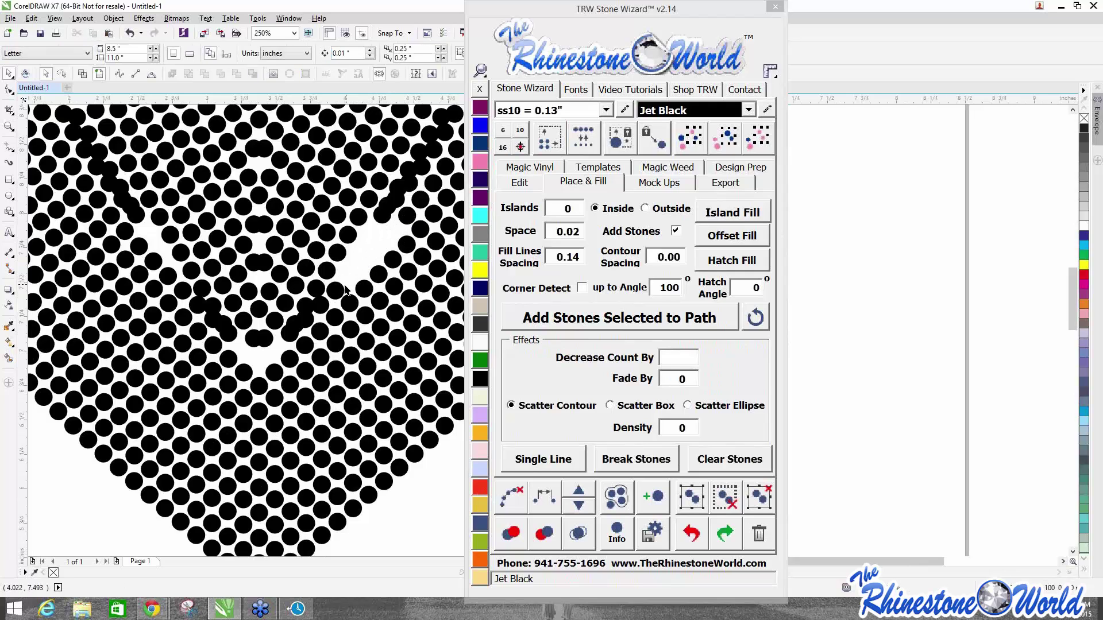
click(336, 290)
key(Delete)
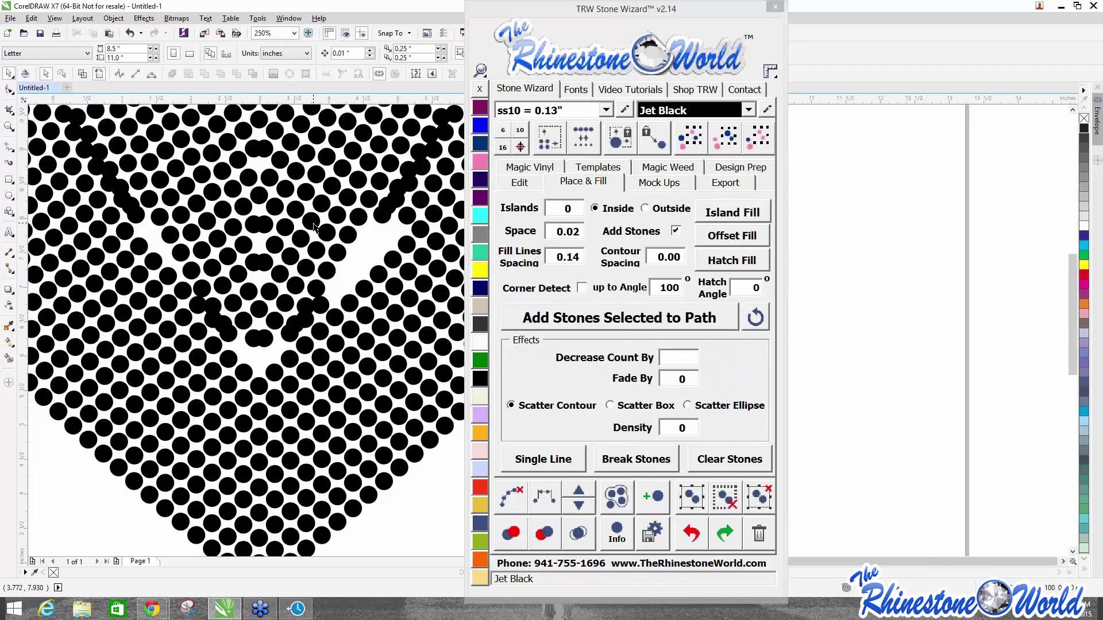
Fill the gap right of the heart's centre between its two lower facing stones using Fill Between 2 Stones.
scroll(347, 235, down, 2)
scroll(347, 234, up, 3)
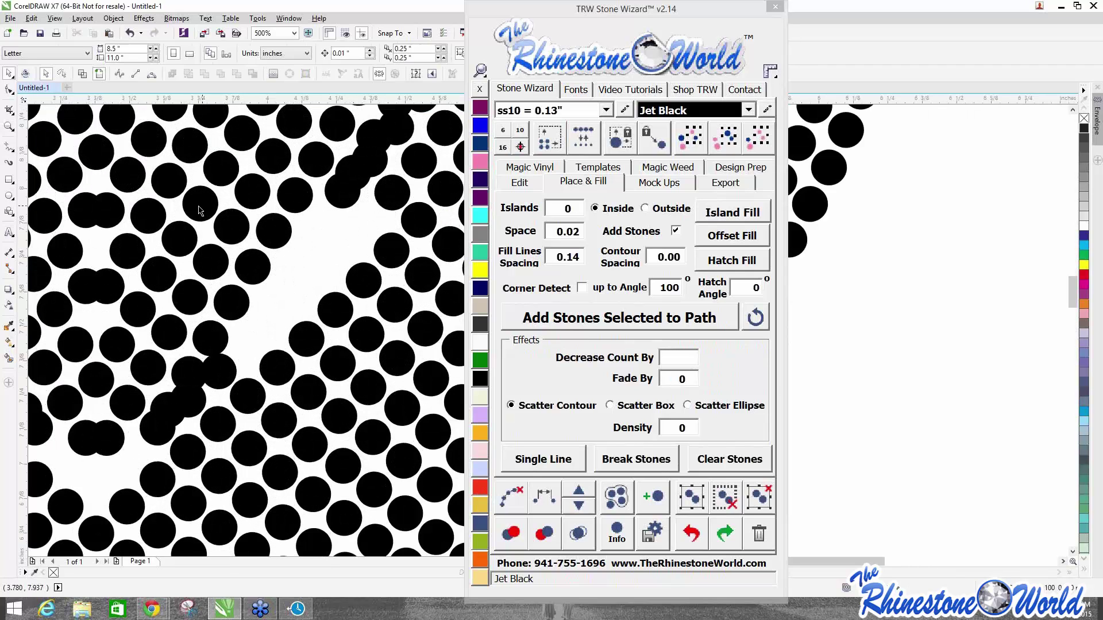
click(232, 303)
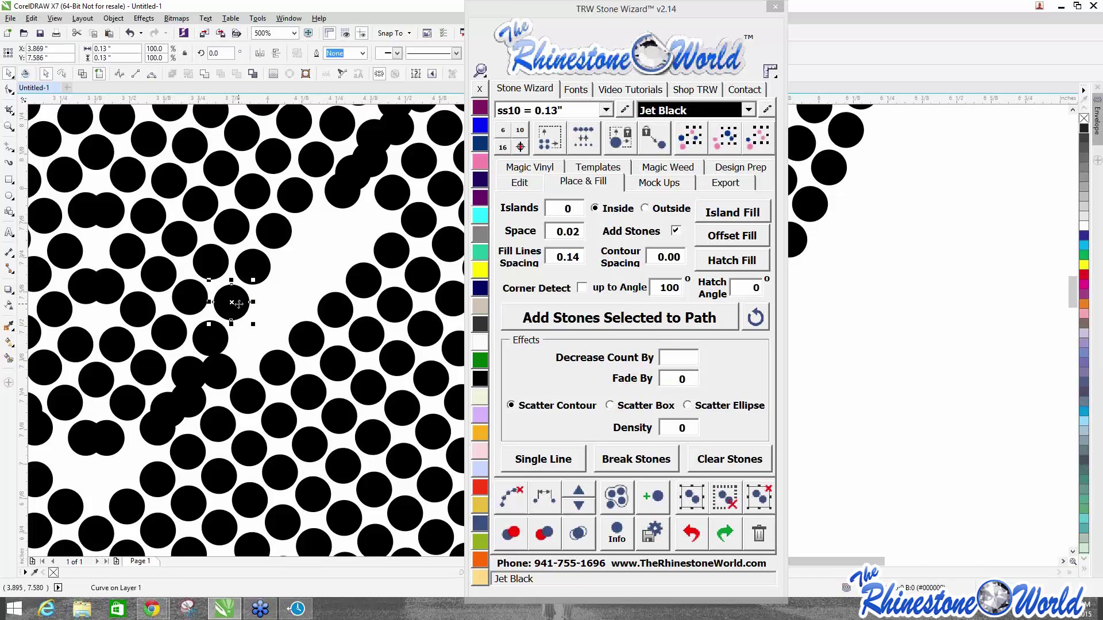
shift+click(303, 344)
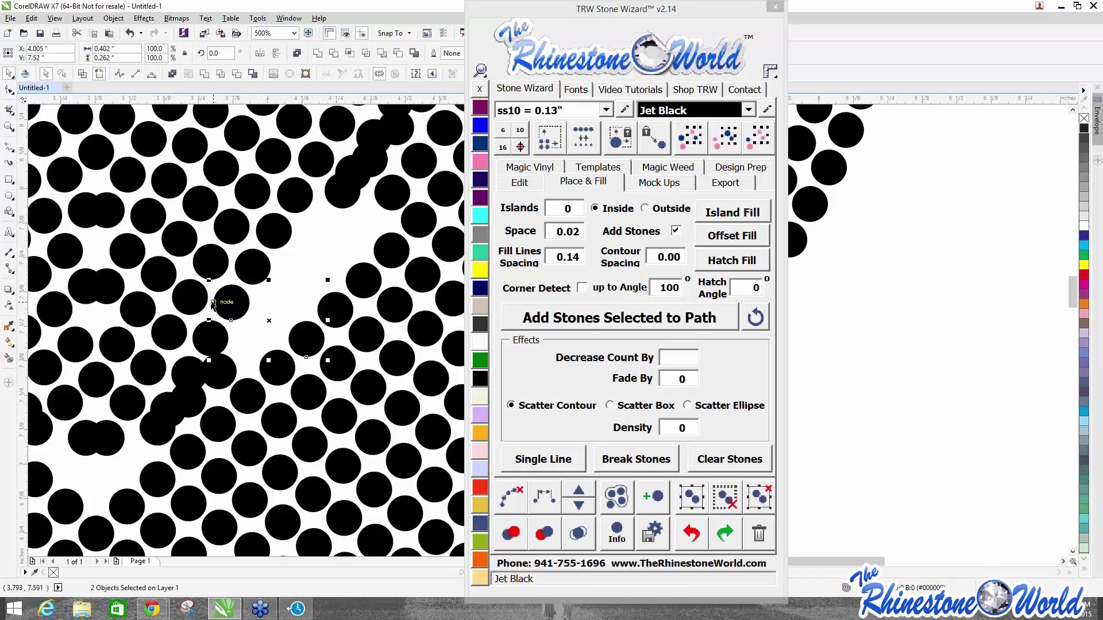
click(533, 184)
click(529, 315)
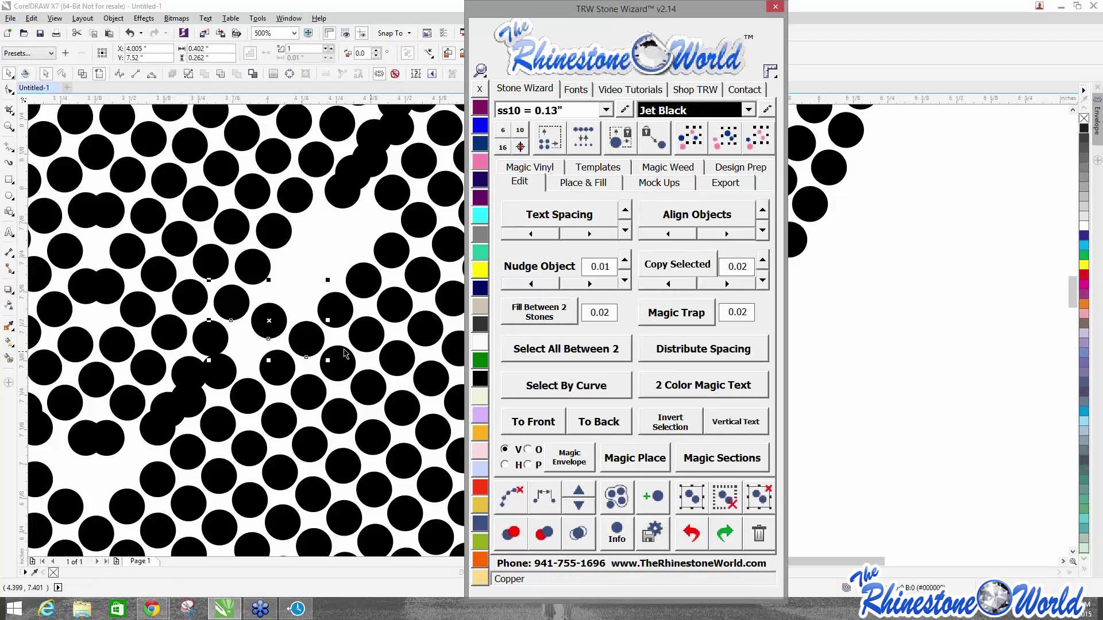
Fill between the next pair of facing stones higher up the same gap, and reduce the inserted stones to one.
click(271, 233)
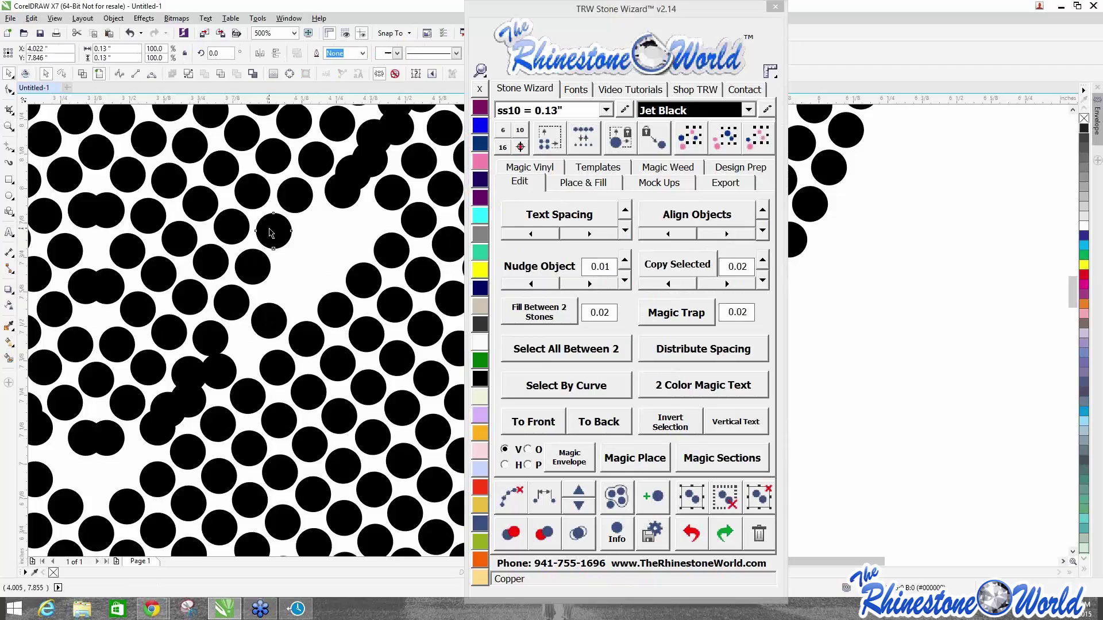
shift+click(364, 280)
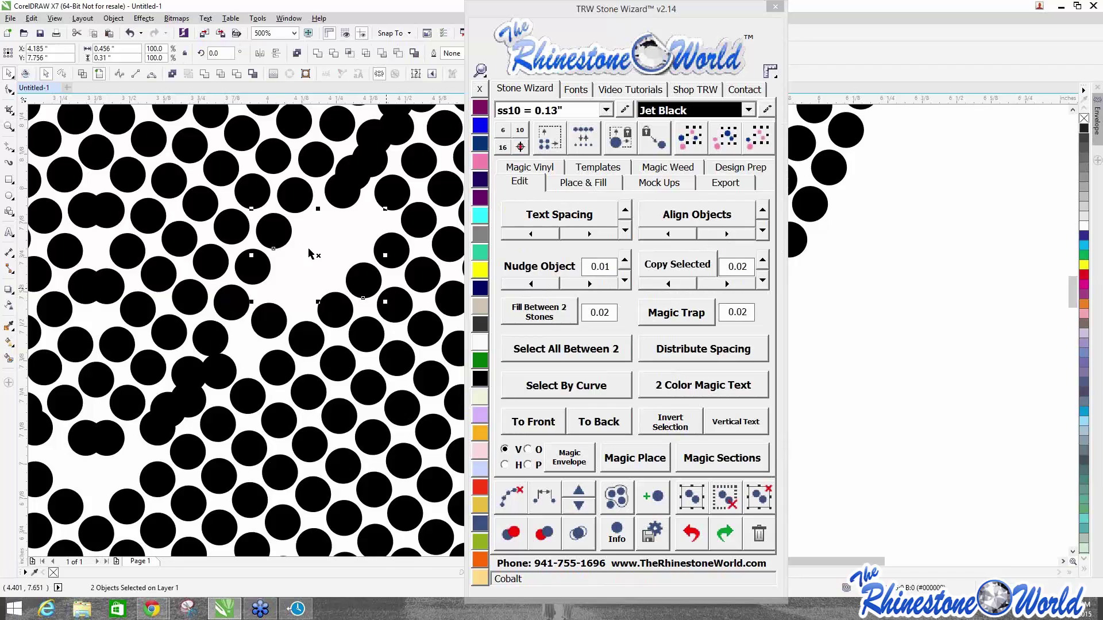
click(557, 319)
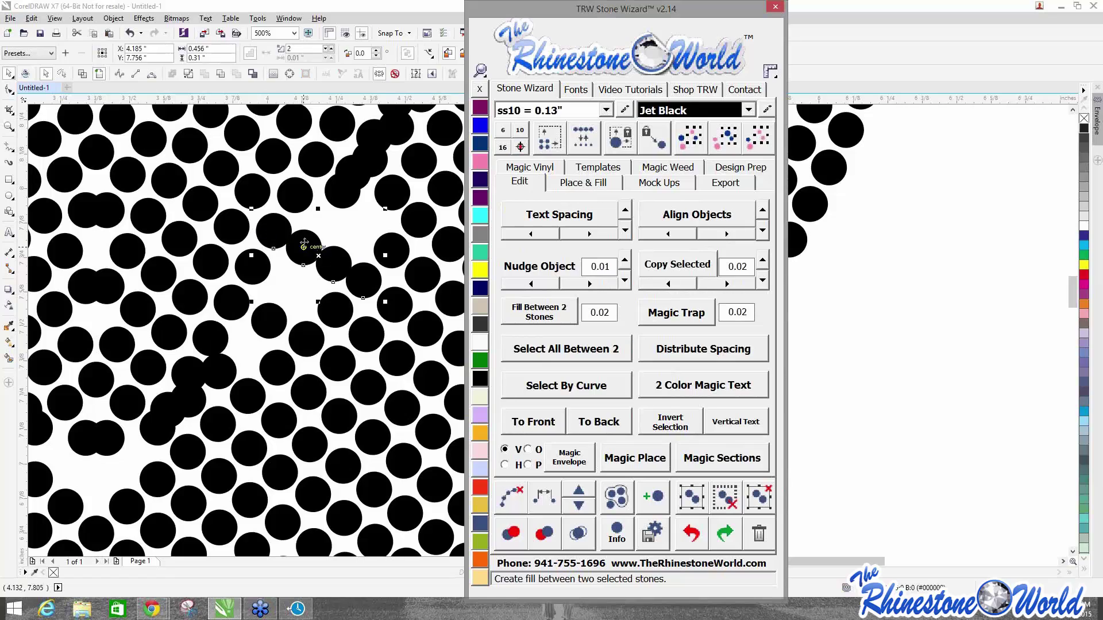
click(581, 512)
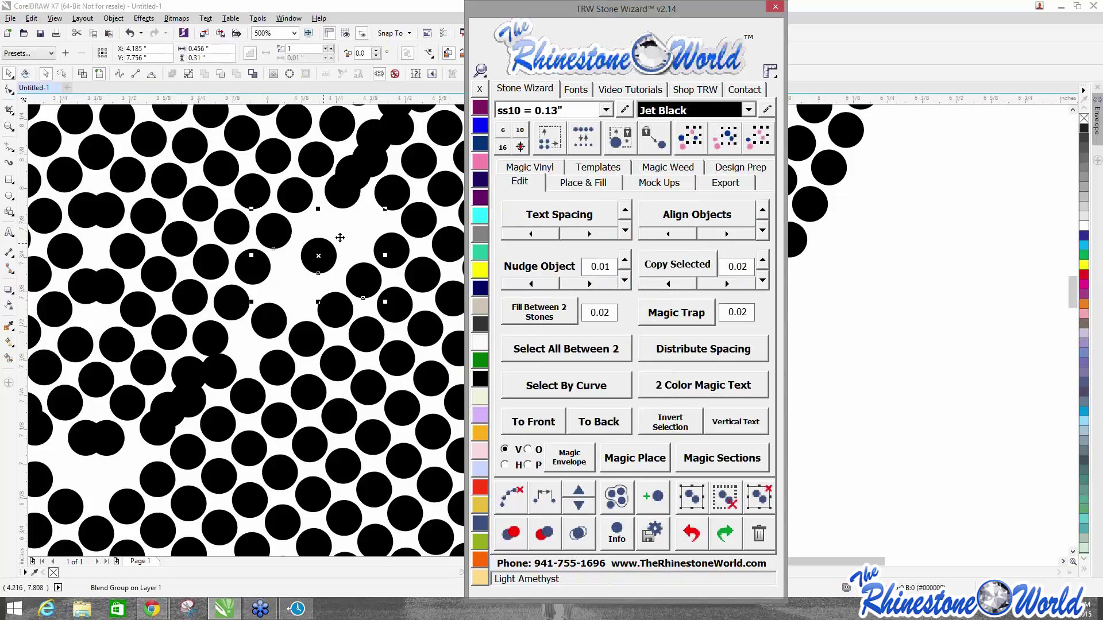
click(290, 297)
Move one stone from the heart's right edge about two inches out, near the page's right border.
scroll(276, 266, down, 3)
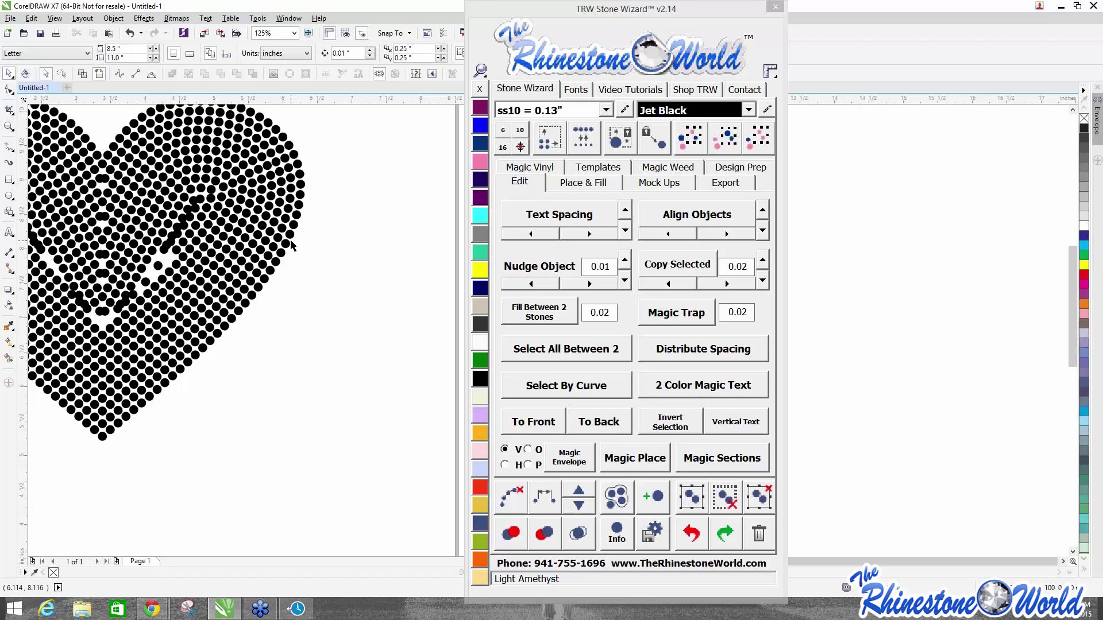
click(290, 235)
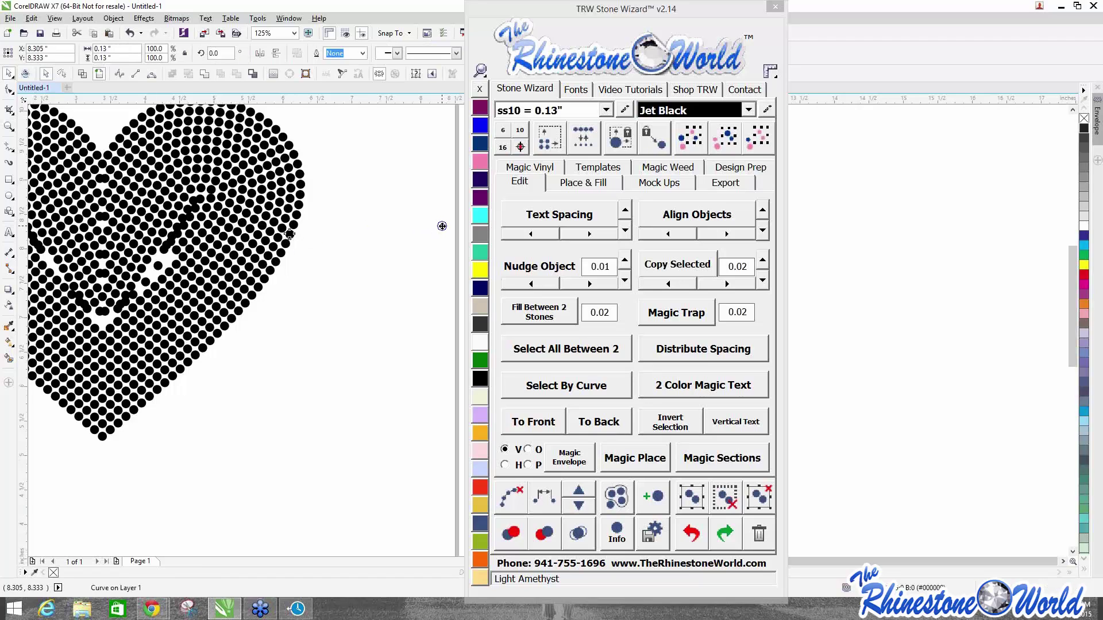
drag(443, 231, 439, 227)
click(356, 220)
scroll(339, 217, down, 1)
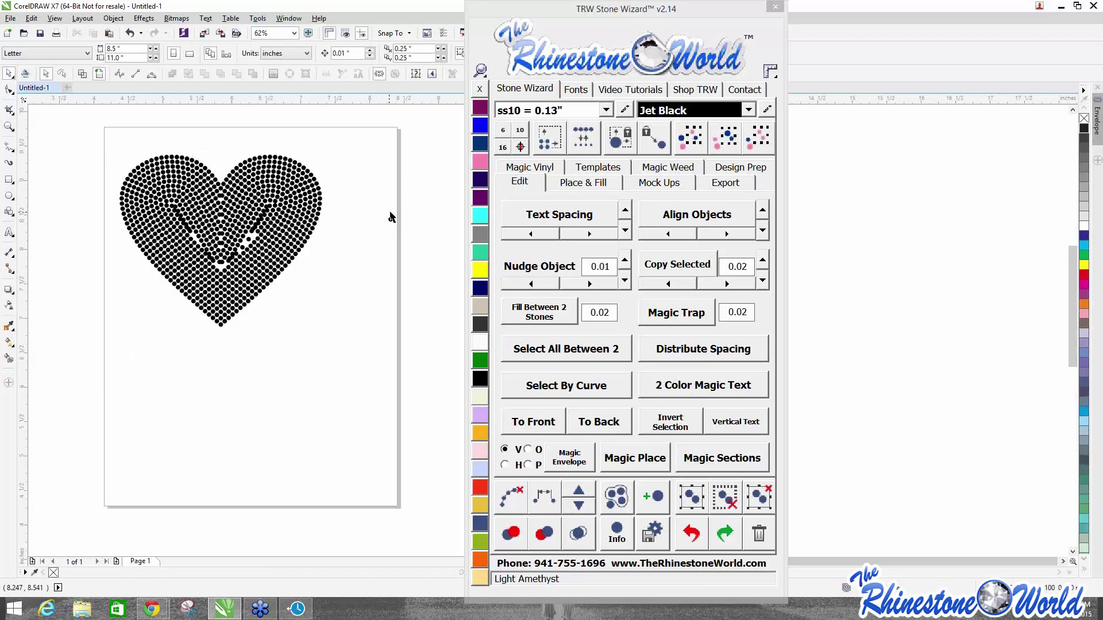
scroll(393, 216, up, 2)
Fill between the moved stone and a stone on the heart's right edge to create a connecting row.
click(392, 236)
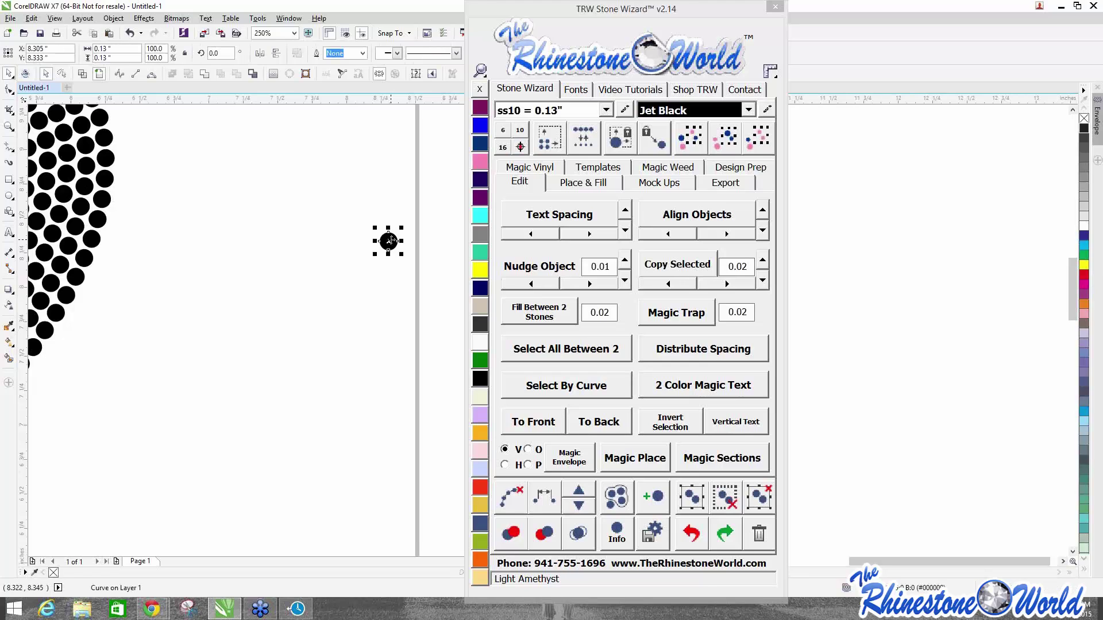
shift+click(103, 222)
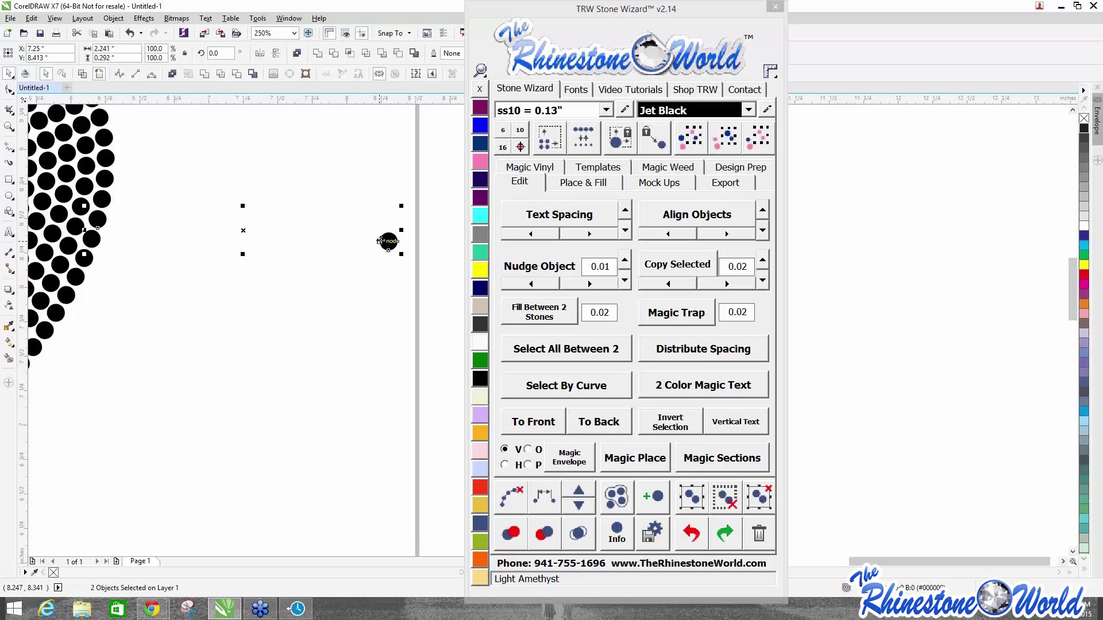
click(558, 317)
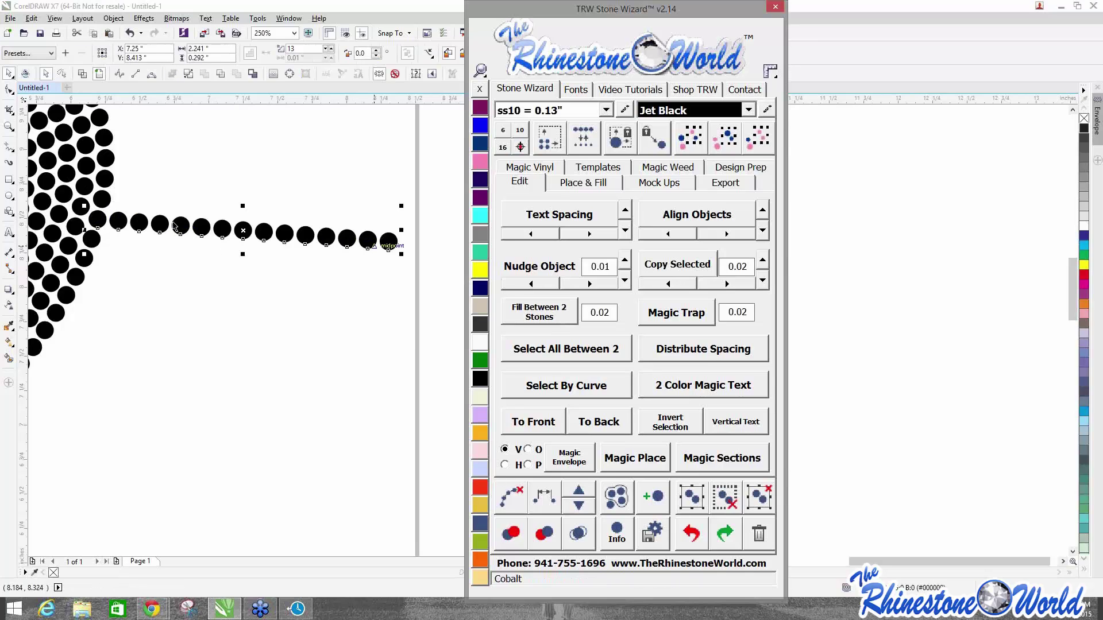
Break the connecting row into separate stones and select one stone to check it.
click(584, 183)
click(621, 457)
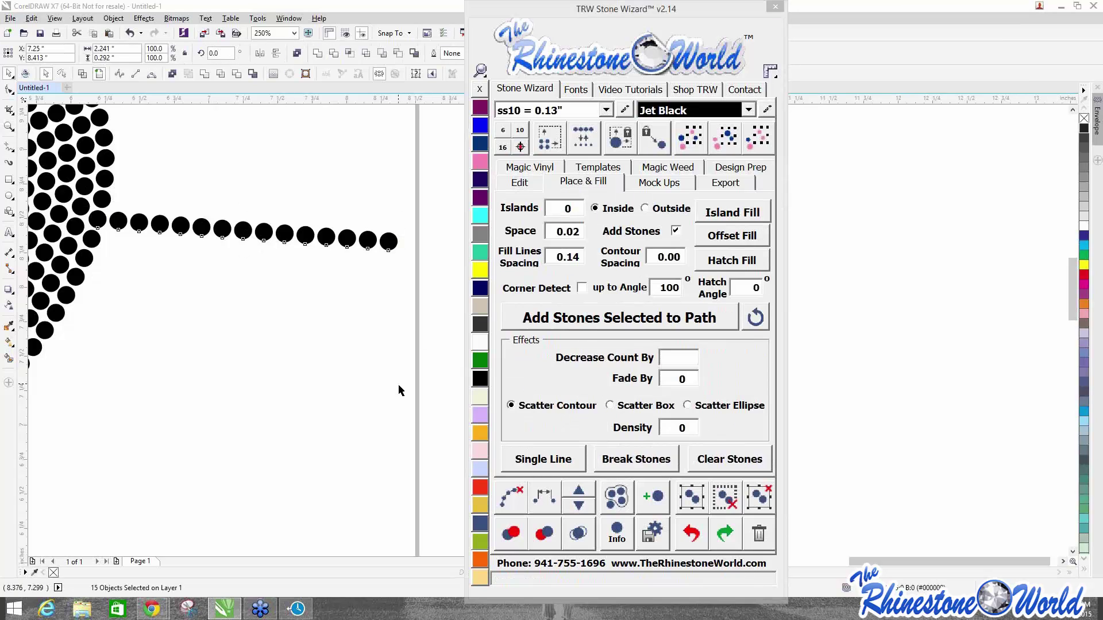
click(332, 239)
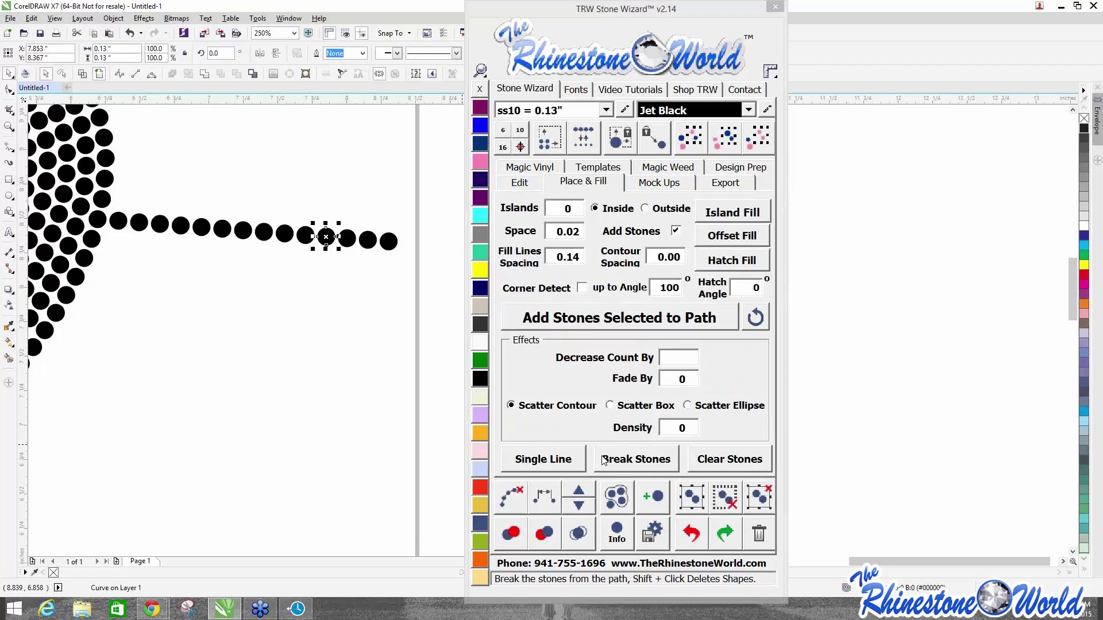
click(315, 337)
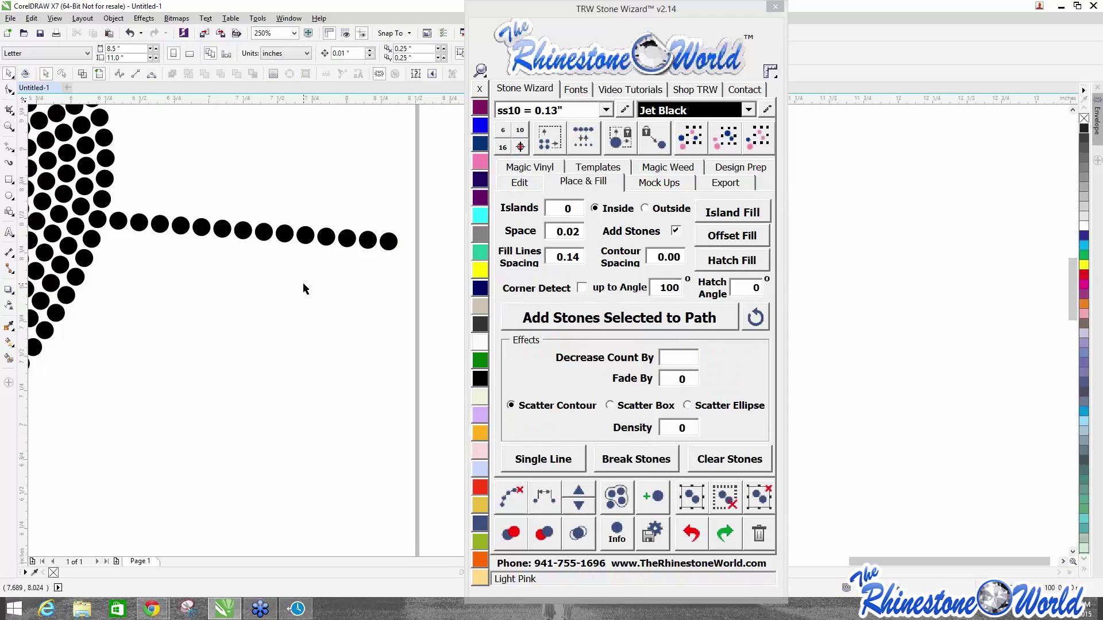
Move the connected row of stones up and down as one object, and undo the moves.
click(305, 235)
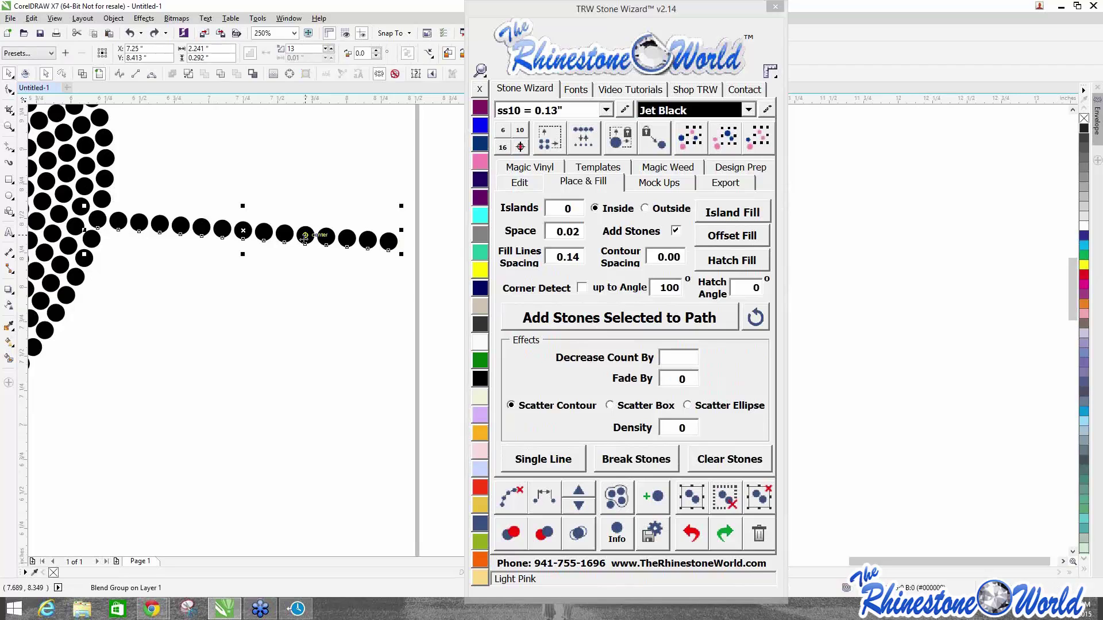
drag(305, 236, 270, 164)
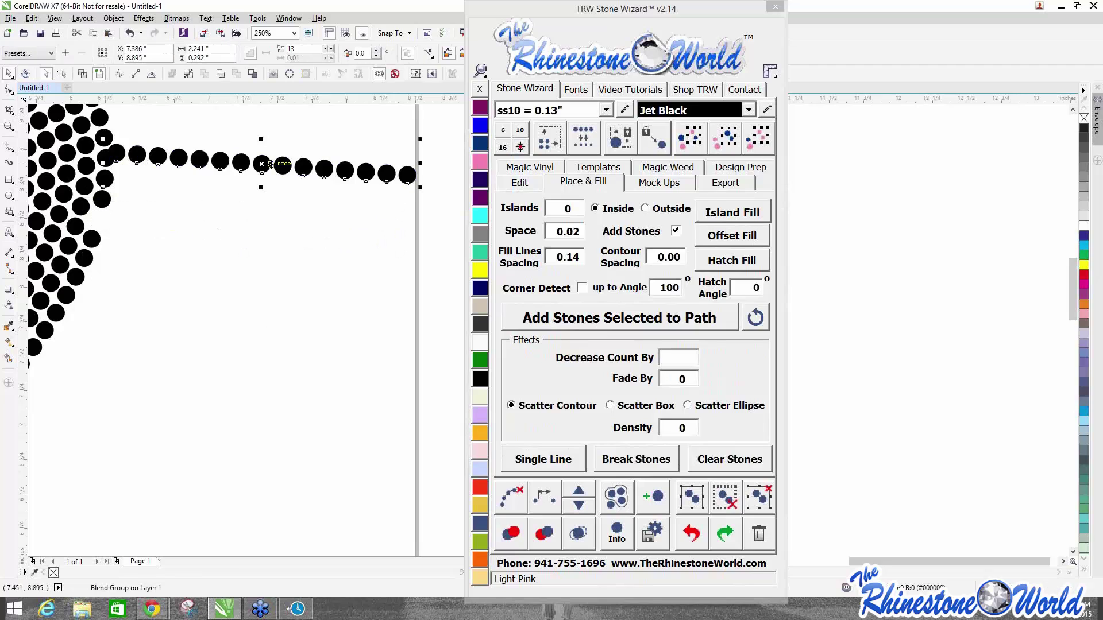
drag(332, 256, 345, 336)
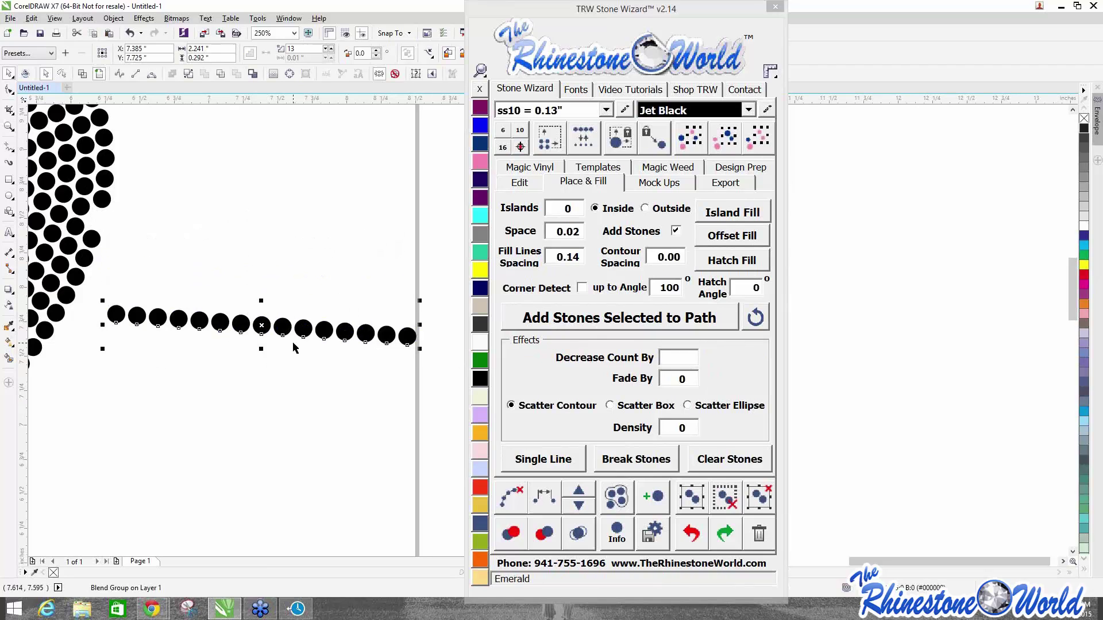
key(ctrl+z)
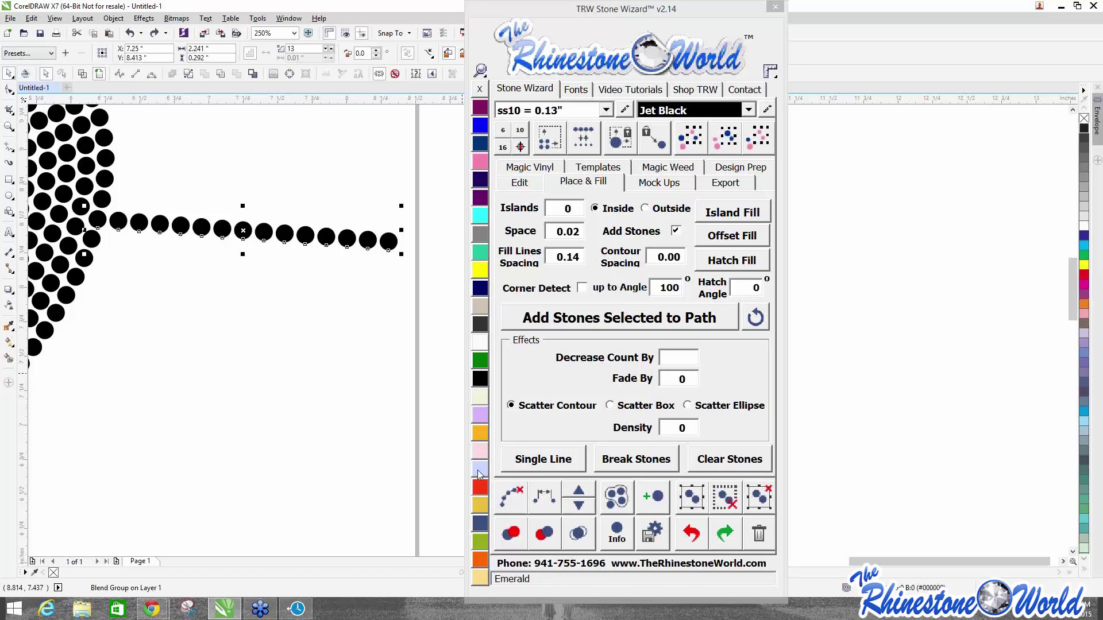
Break the connecting row into individual stones and check several of them by selecting each one separately.
click(614, 464)
click(347, 240)
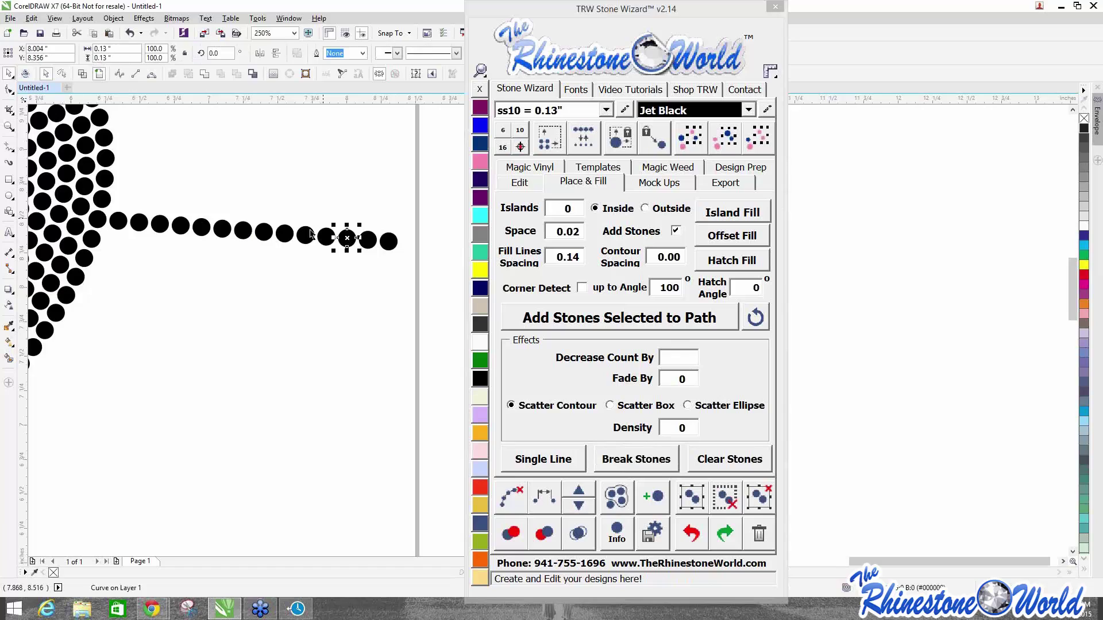
click(353, 243)
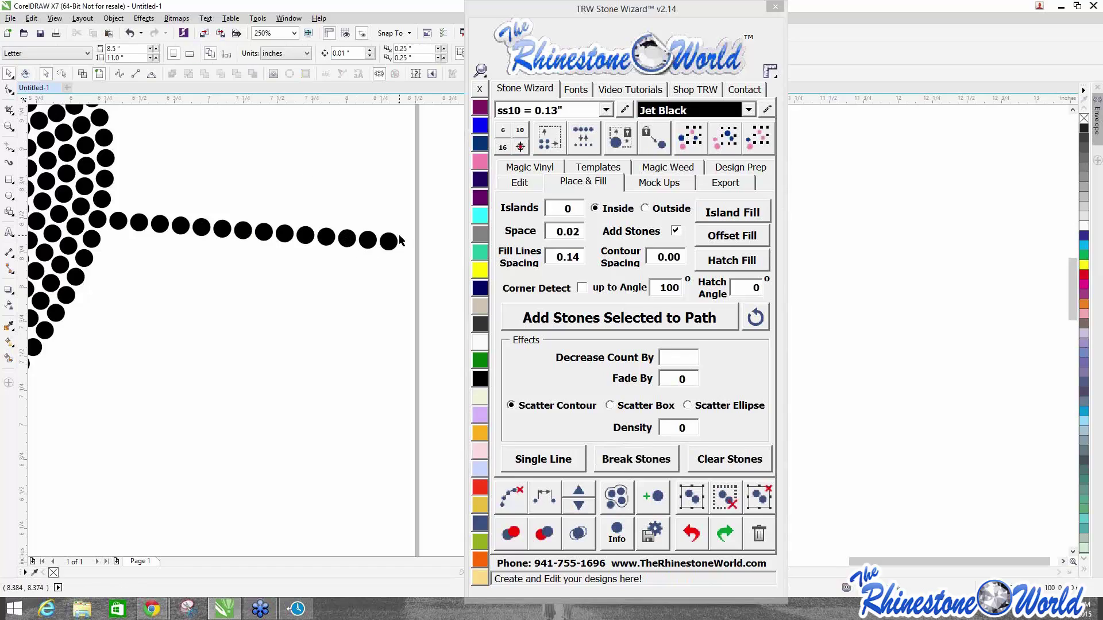
click(332, 241)
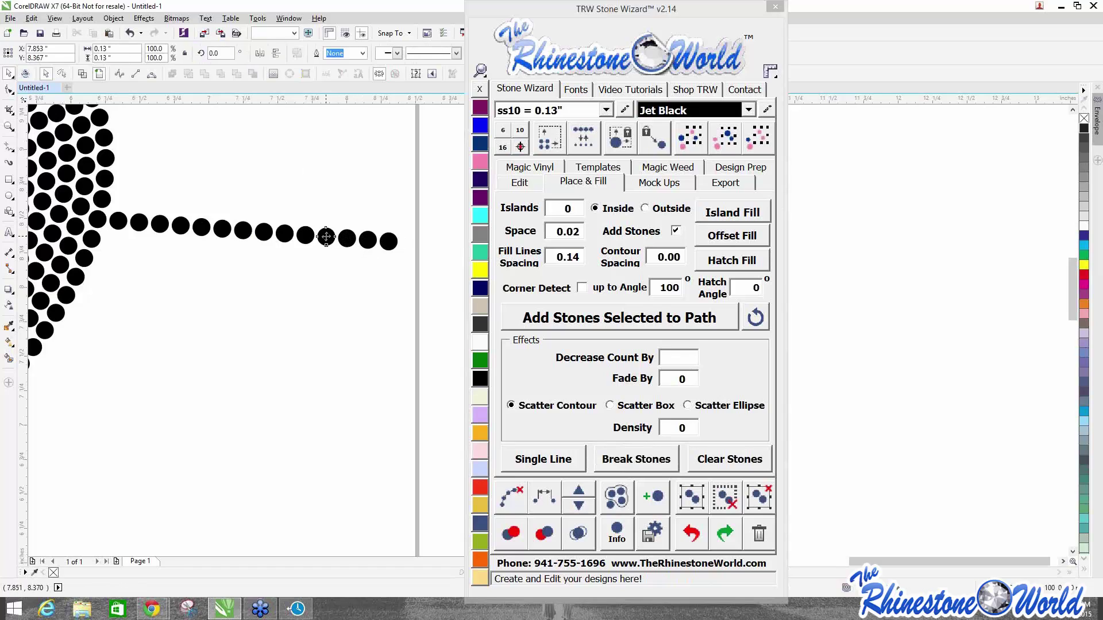
click(264, 233)
click(222, 229)
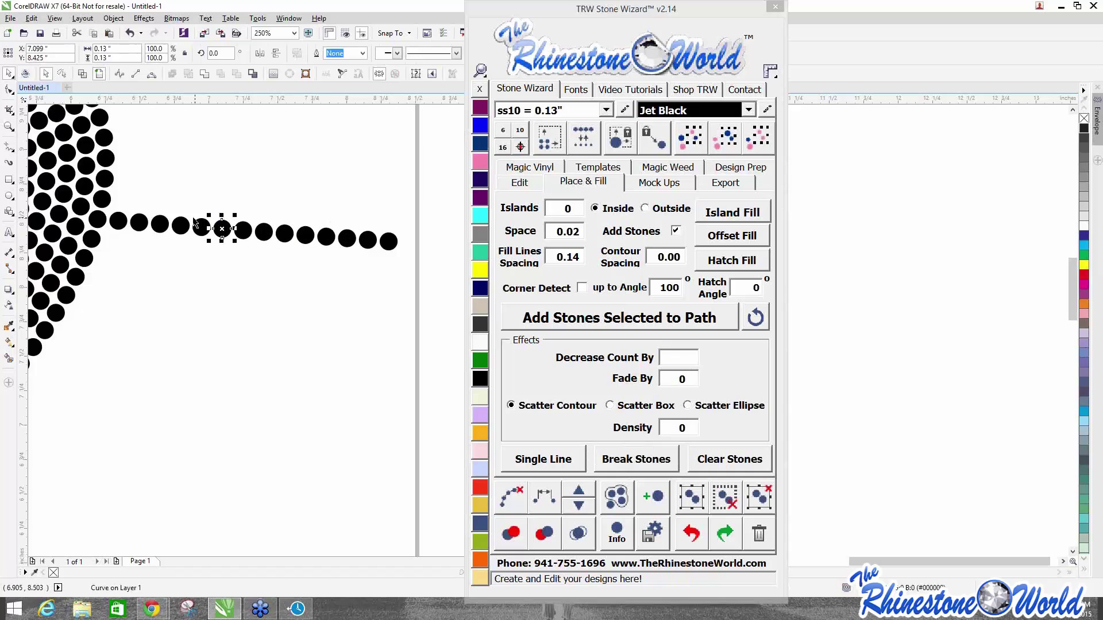
click(192, 230)
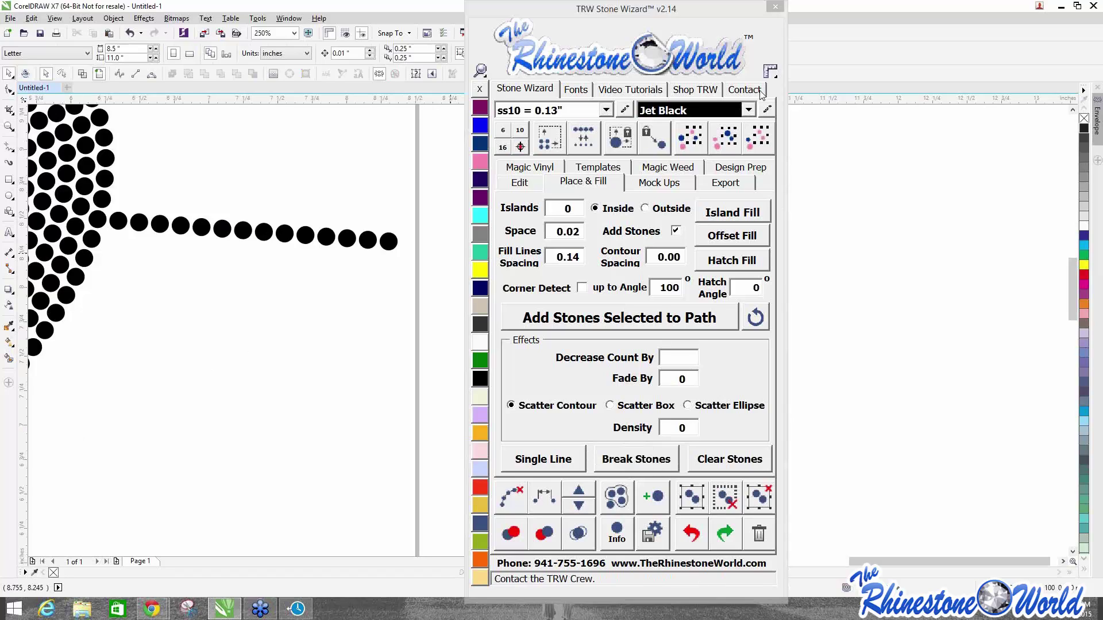
Switch the Stone Wizard's measurement units from inches to millimetres.
click(770, 71)
click(793, 97)
scroll(354, 285, down, 2)
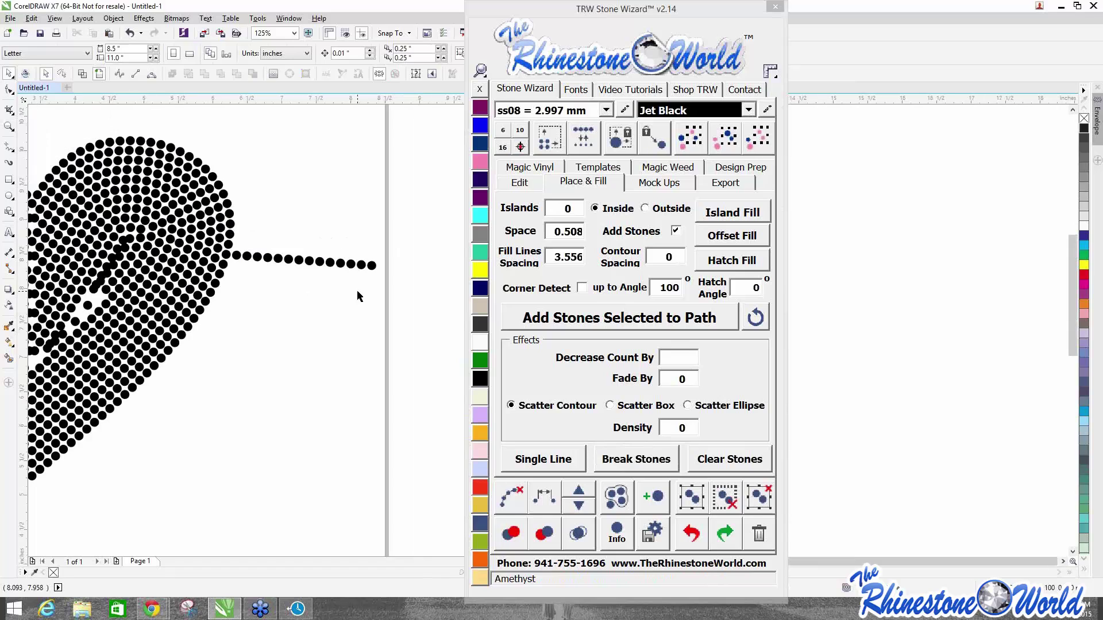
drag(205, 303, 368, 265)
scroll(369, 267, up, 2)
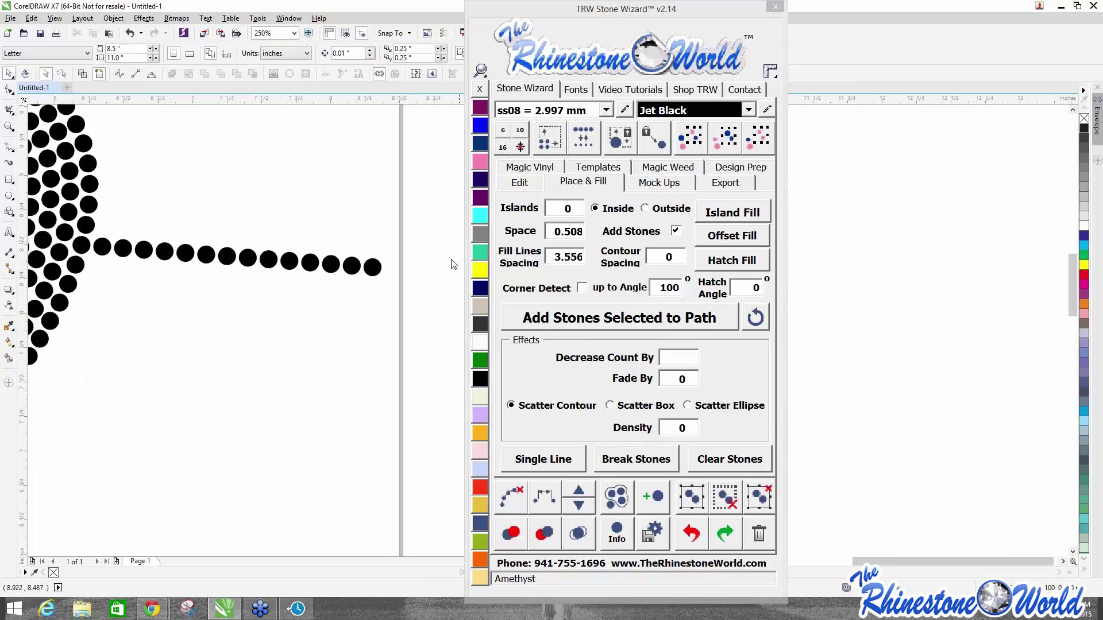
Run Select All Between 2 on the two end stones of the connecting row, and select a single stone within it.
click(518, 183)
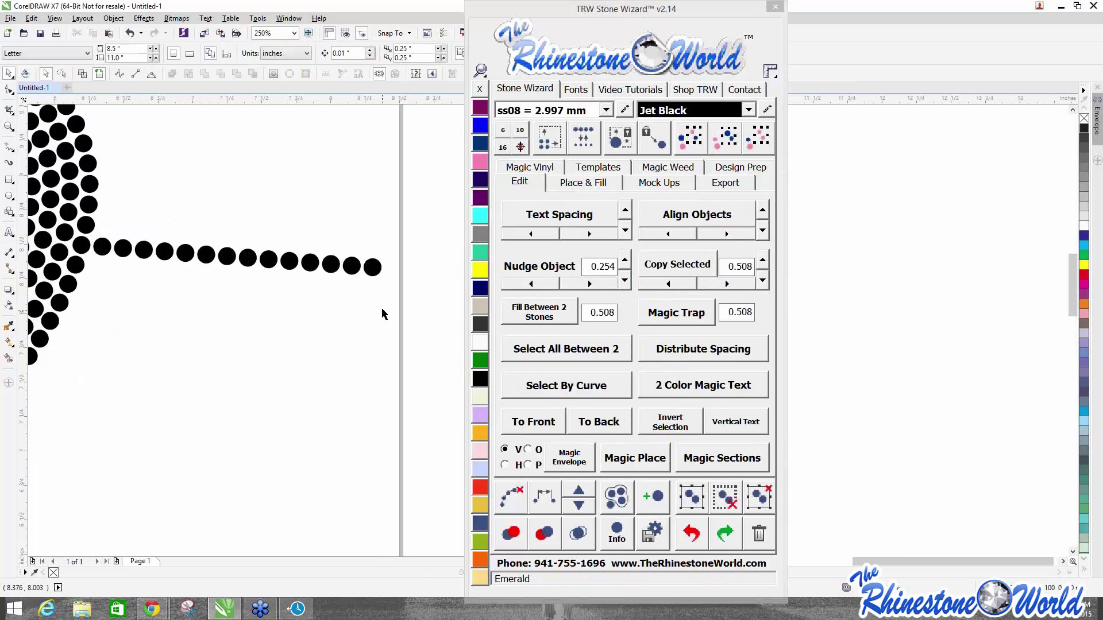
click(372, 267)
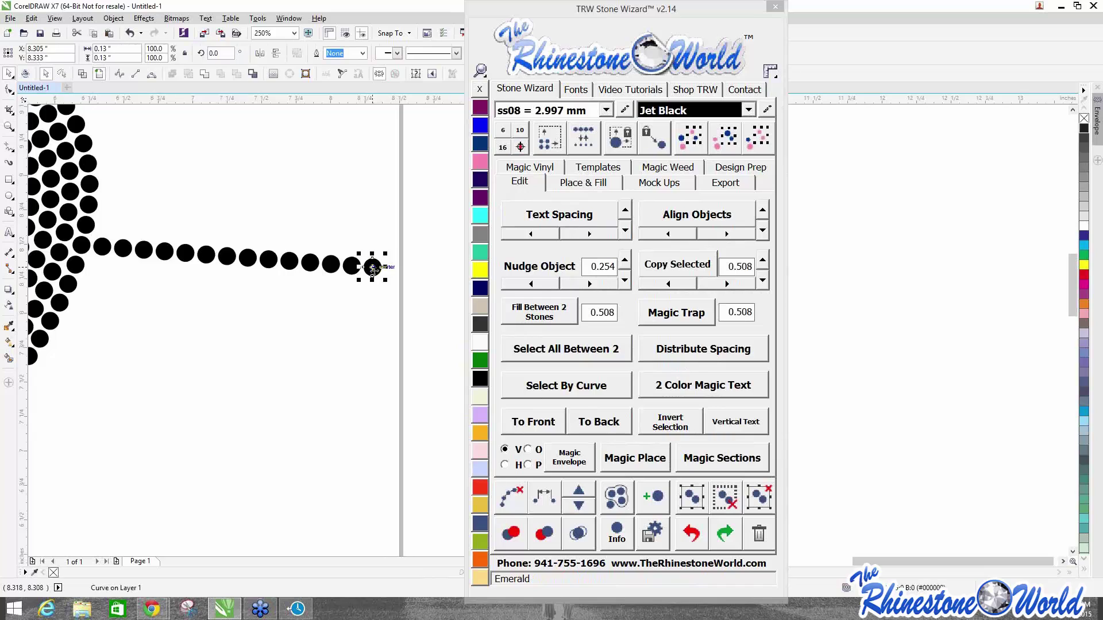
shift+click(99, 251)
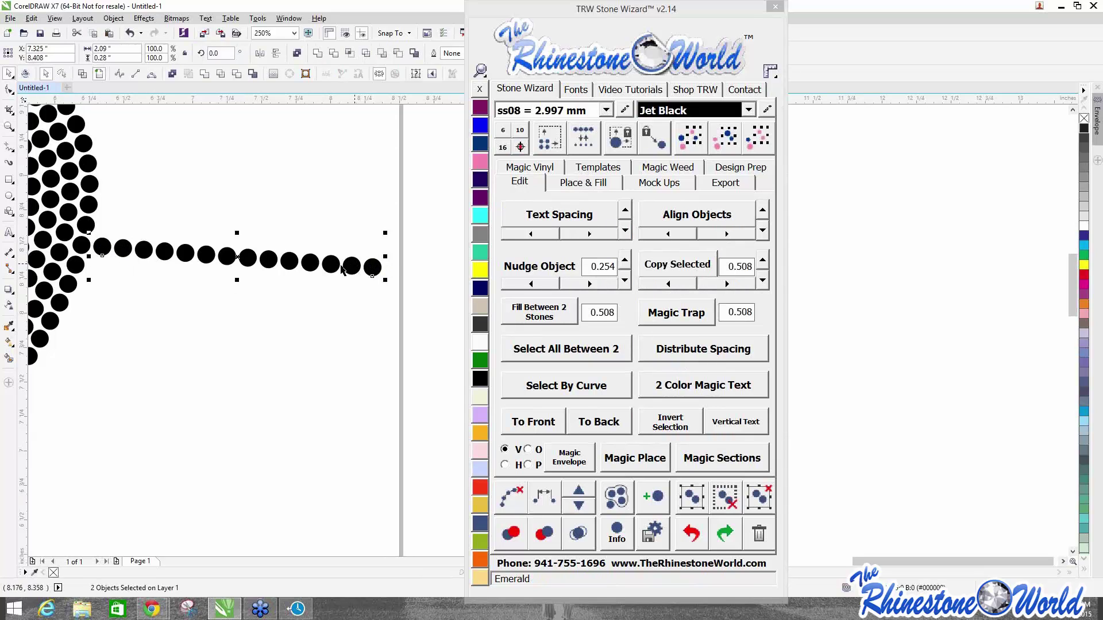
click(254, 296)
drag(406, 234, 86, 309)
click(373, 267)
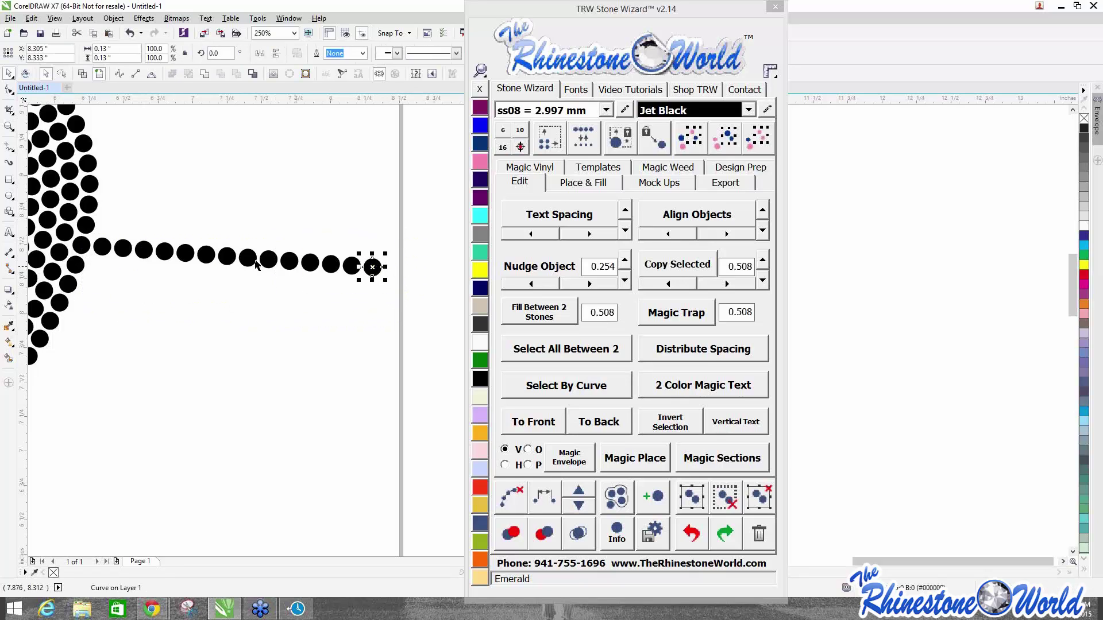
shift+click(151, 249)
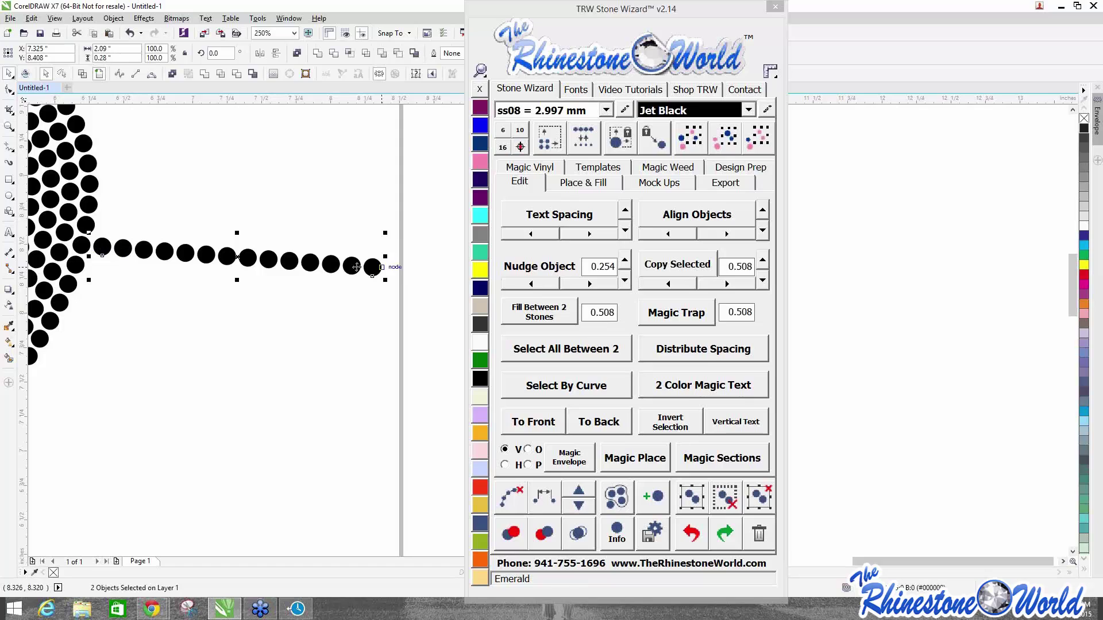
click(555, 351)
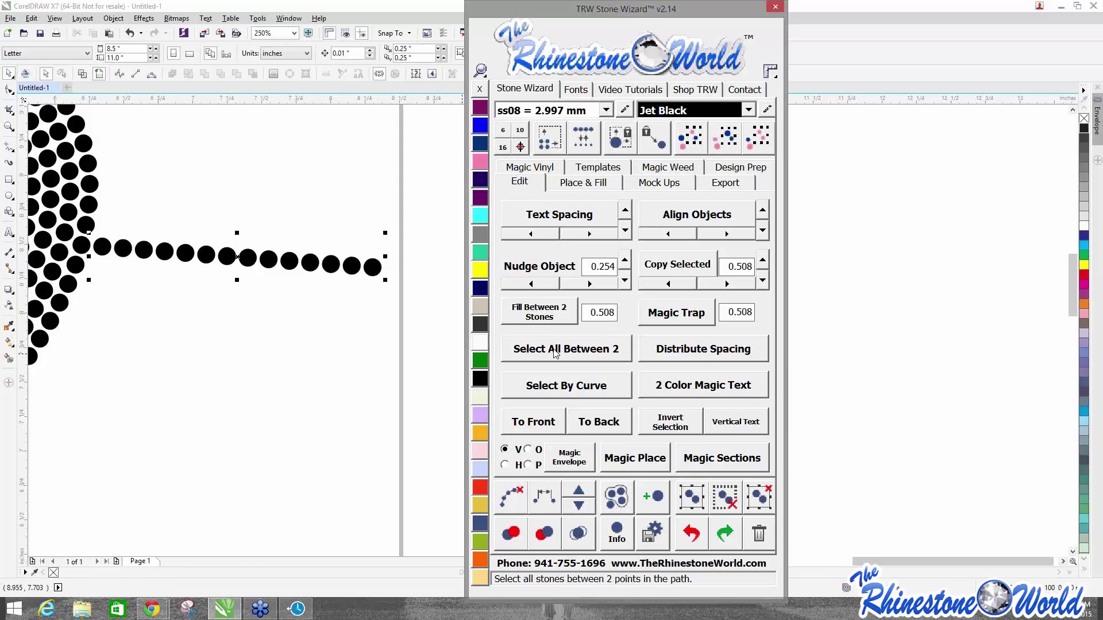
click(309, 262)
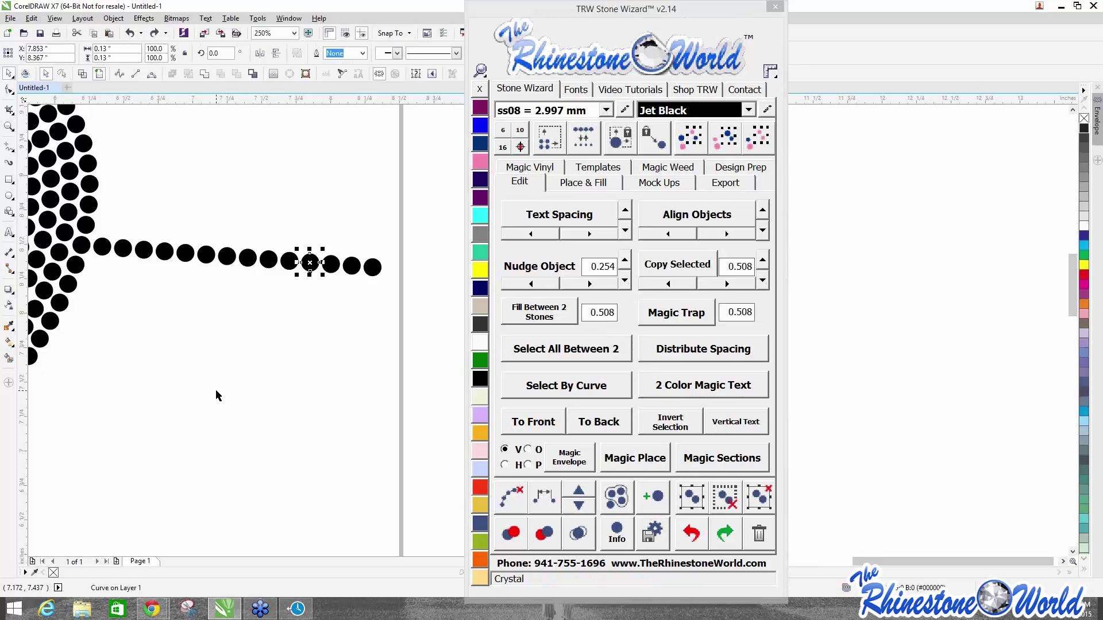
Clear the stone selection and switch the Stone Wizard's measurement units back to inches.
click(306, 322)
drag(418, 234, 374, 290)
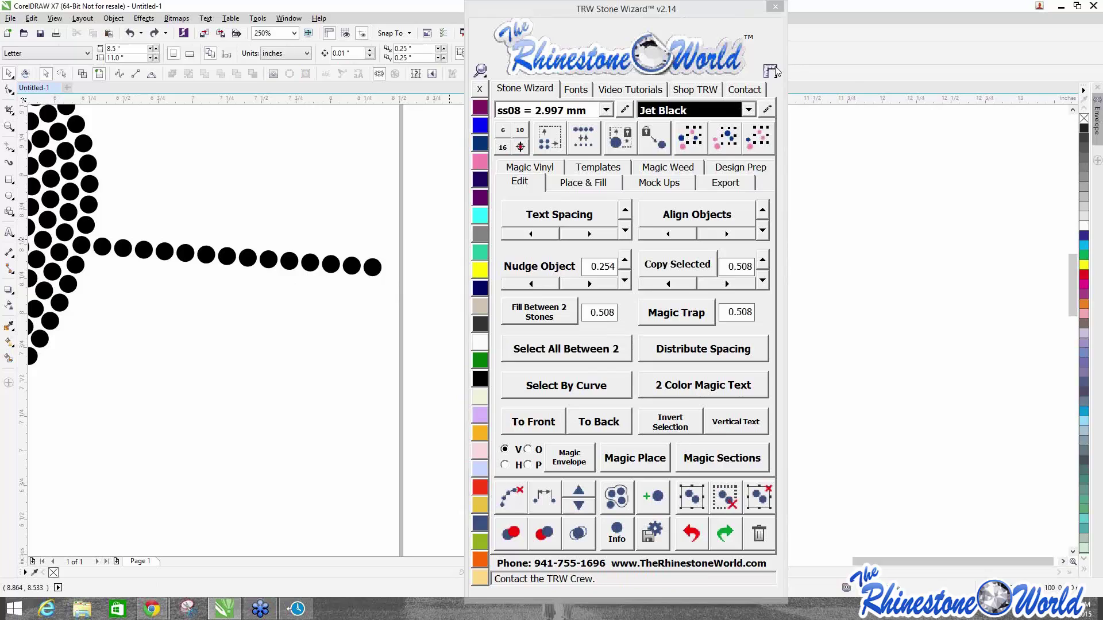
click(776, 71)
click(778, 97)
Run Select All Between 2 on the two end stones of the connecting row, and clear the selection.
click(379, 267)
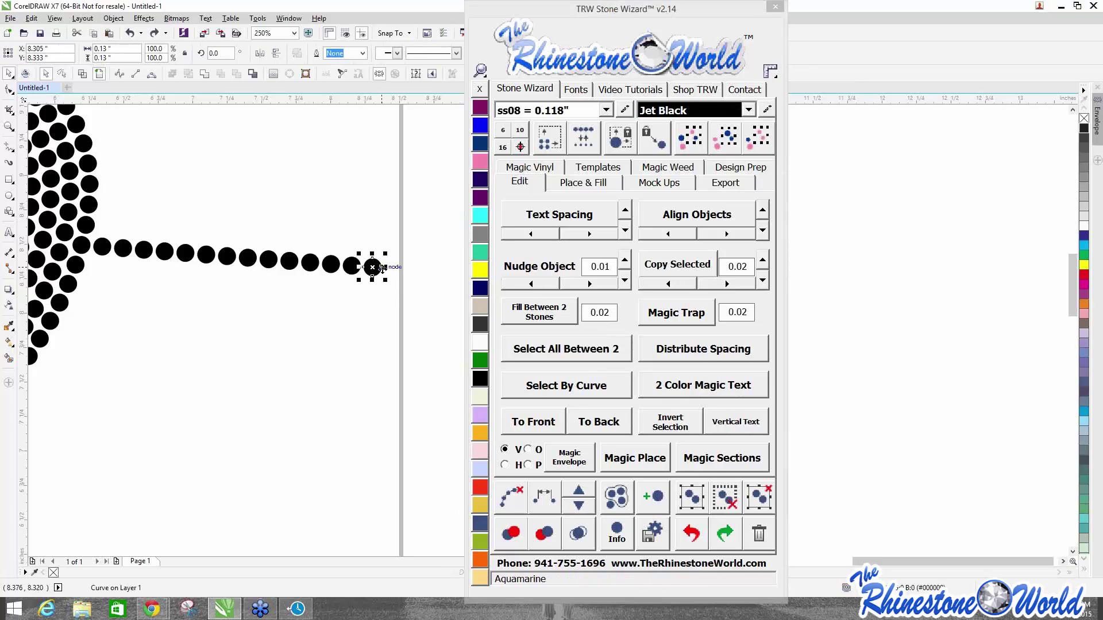
shift+click(80, 248)
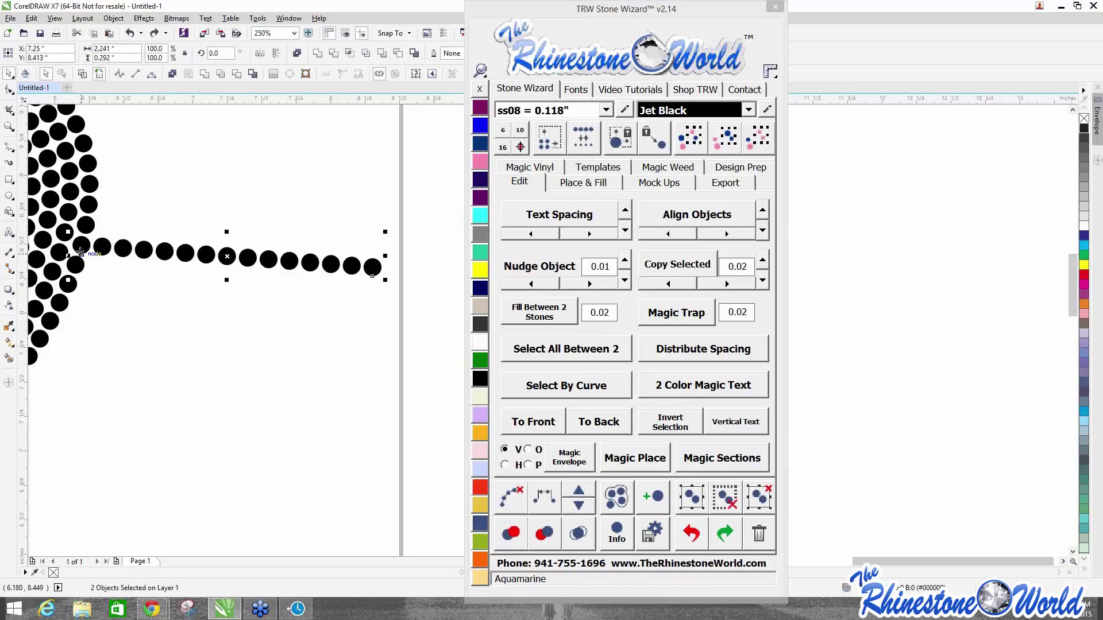
click(560, 355)
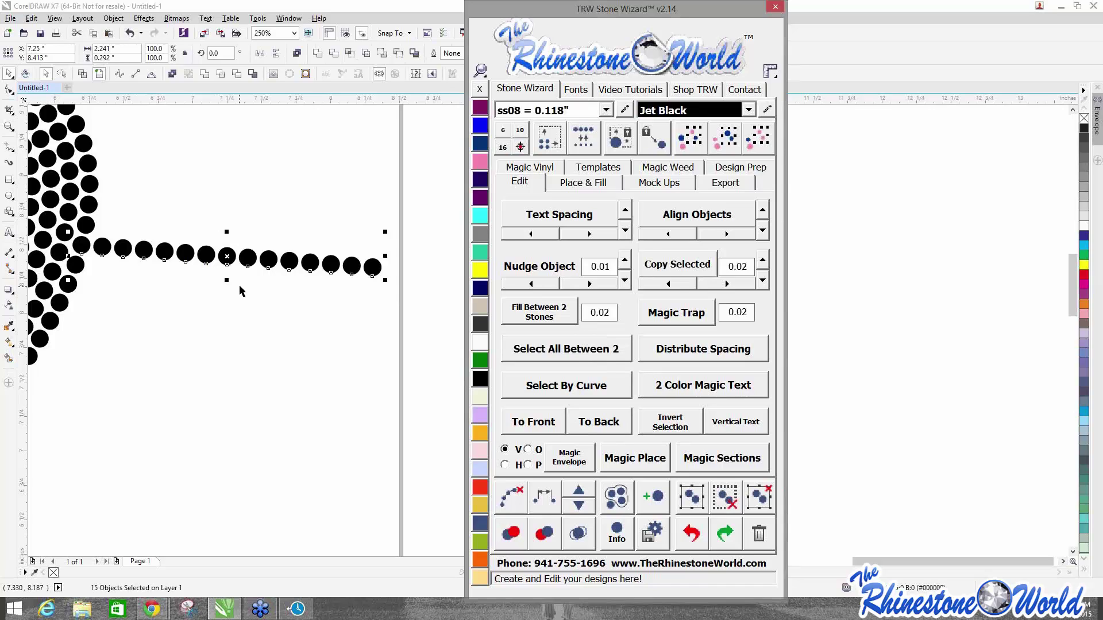
click(773, 75)
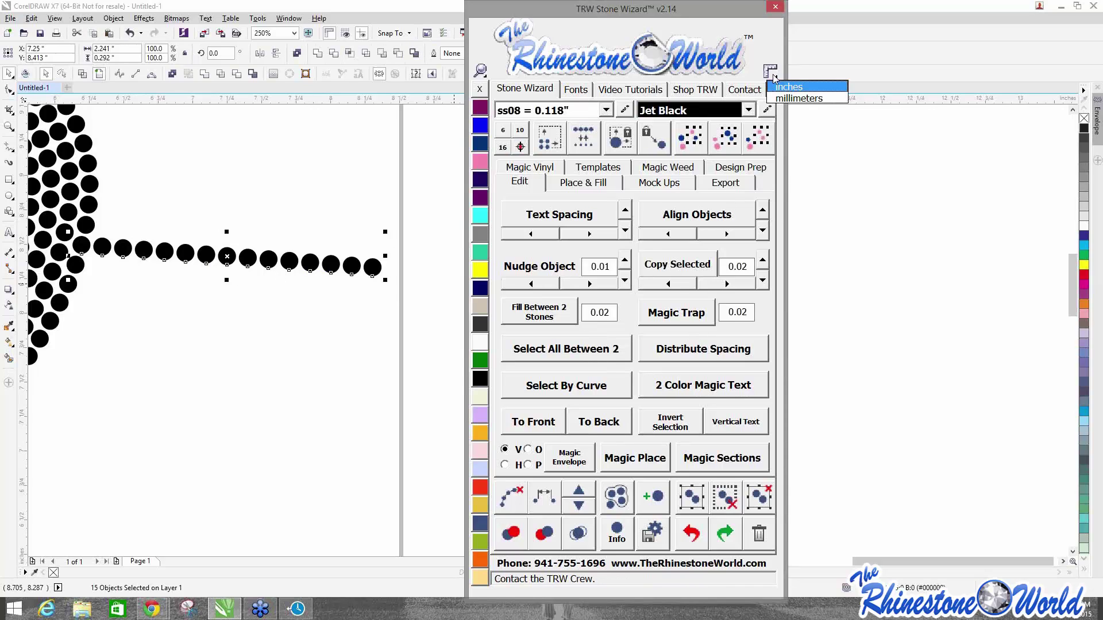
click(256, 318)
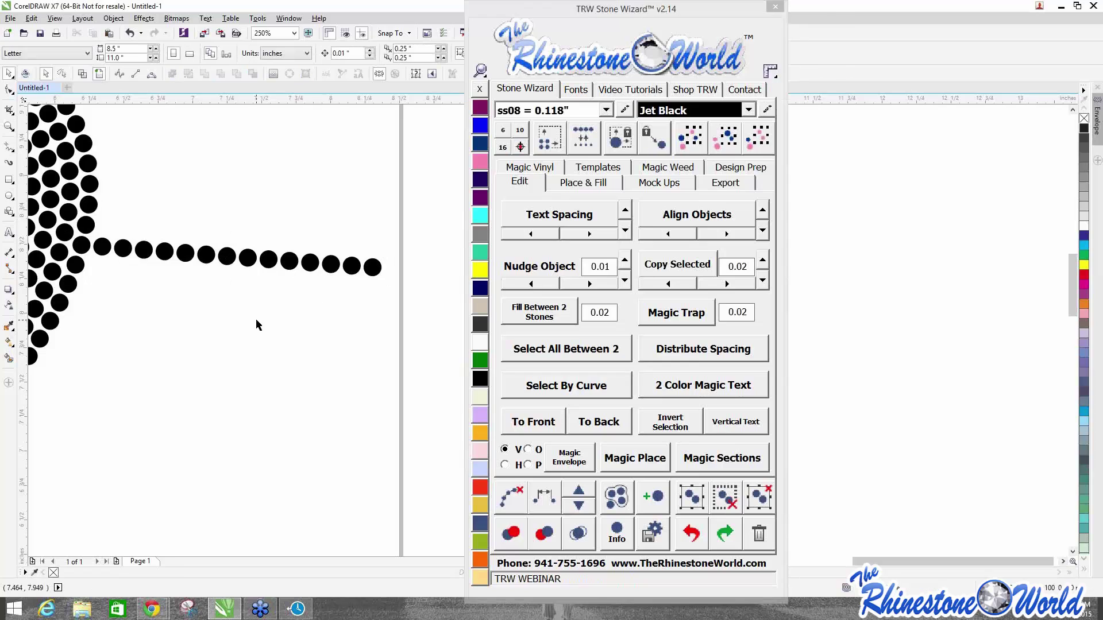
Select the whole diagonal row of stones in the heart's lower right part with Select All Between 2, using its outer and inner end stones.
scroll(256, 318, down, 4)
scroll(174, 332, up, 2)
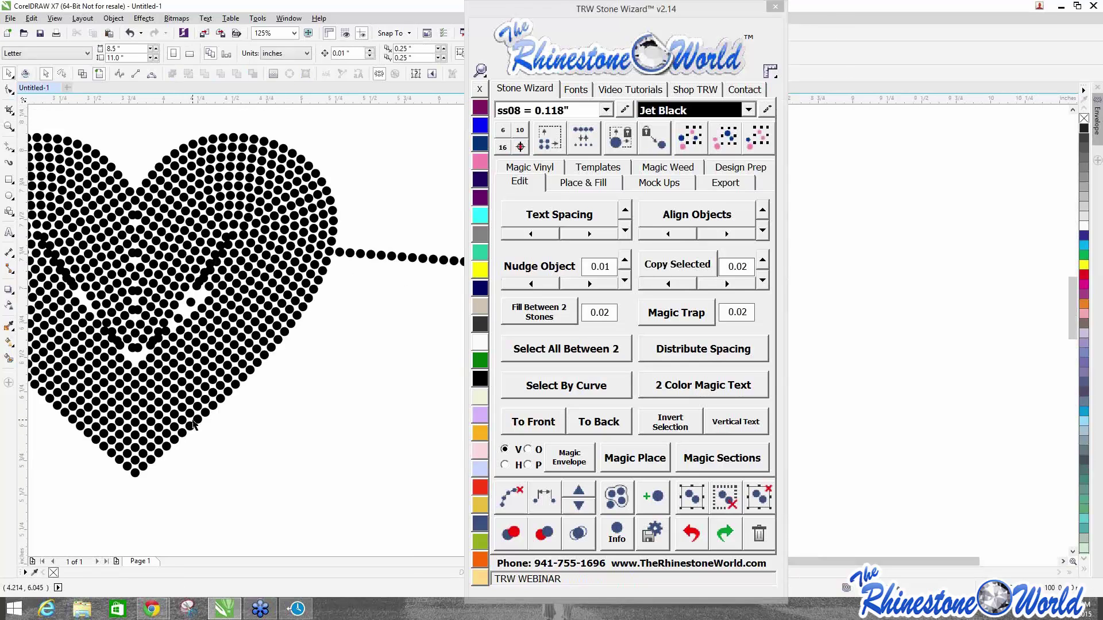
scroll(190, 424, up, 2)
drag(349, 421, 89, 215)
click(248, 377)
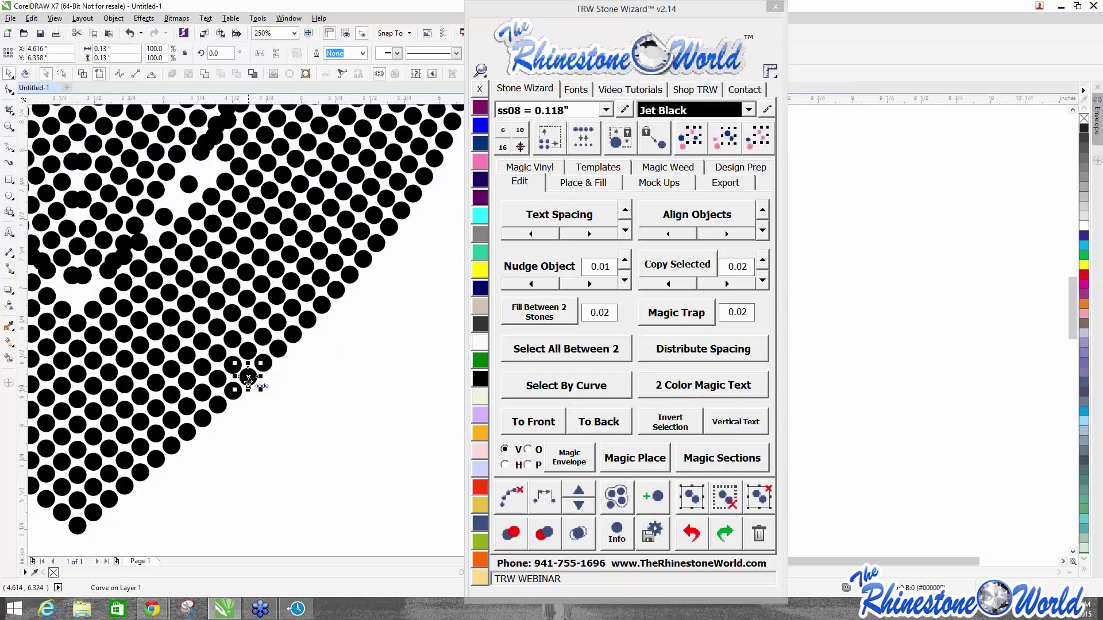
shift+click(124, 286)
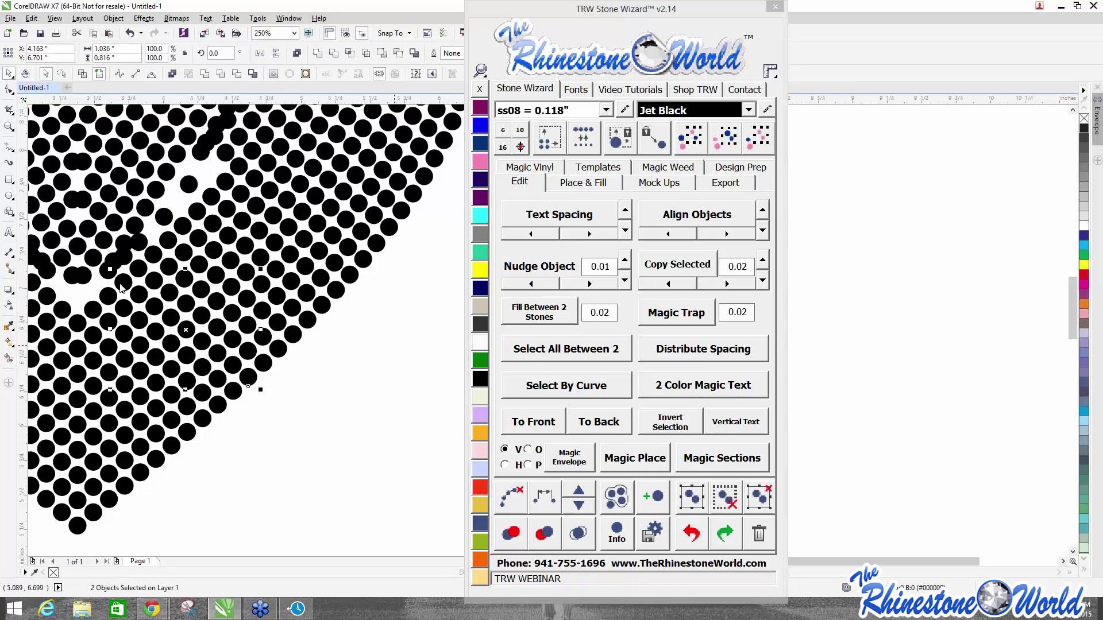
click(532, 357)
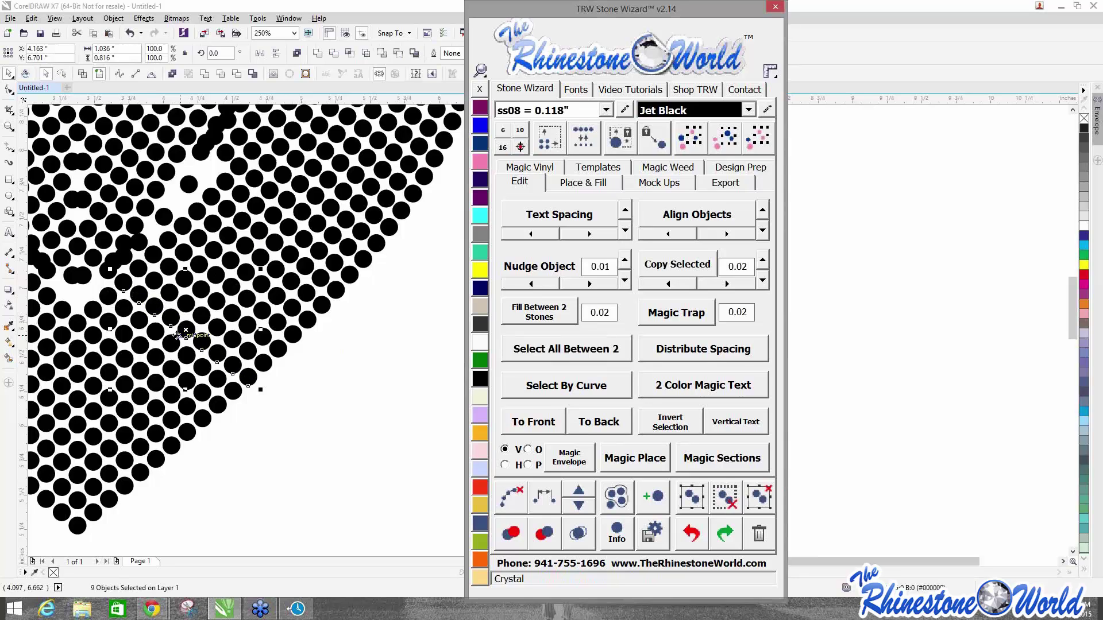
Move the selected diagonal row of stones out of the heart, undo the move and clear the selection.
drag(186, 332, 382, 447)
scroll(290, 424, down, 2)
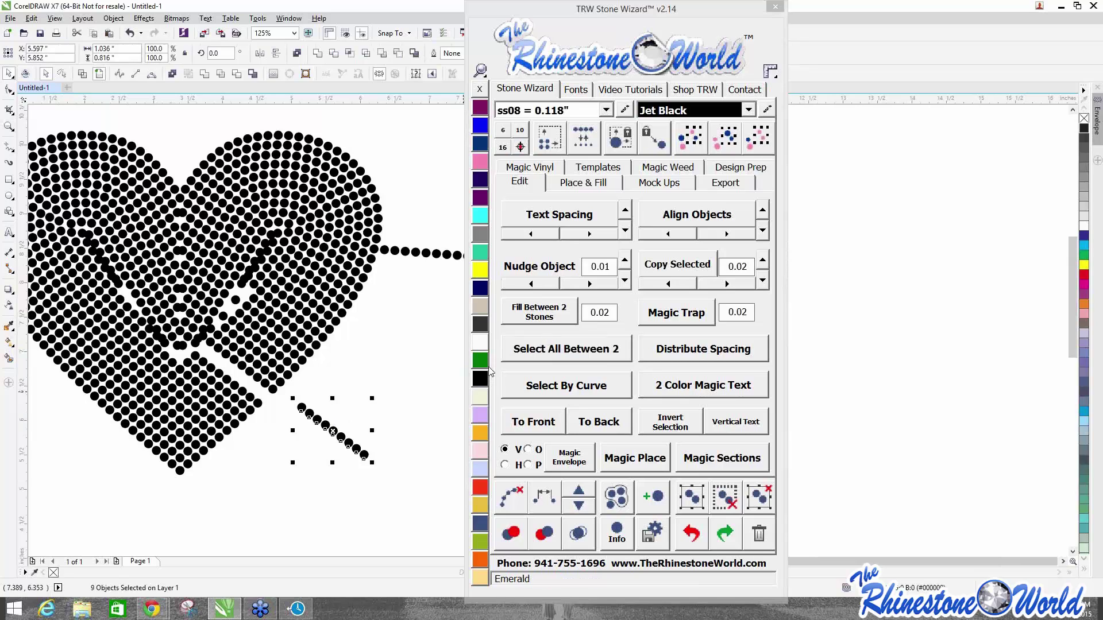
key(ctrl+z)
click(366, 347)
Delete the heart and the connecting row of stones so the page is empty.
scroll(366, 347, down, 1)
scroll(220, 264, down, 1)
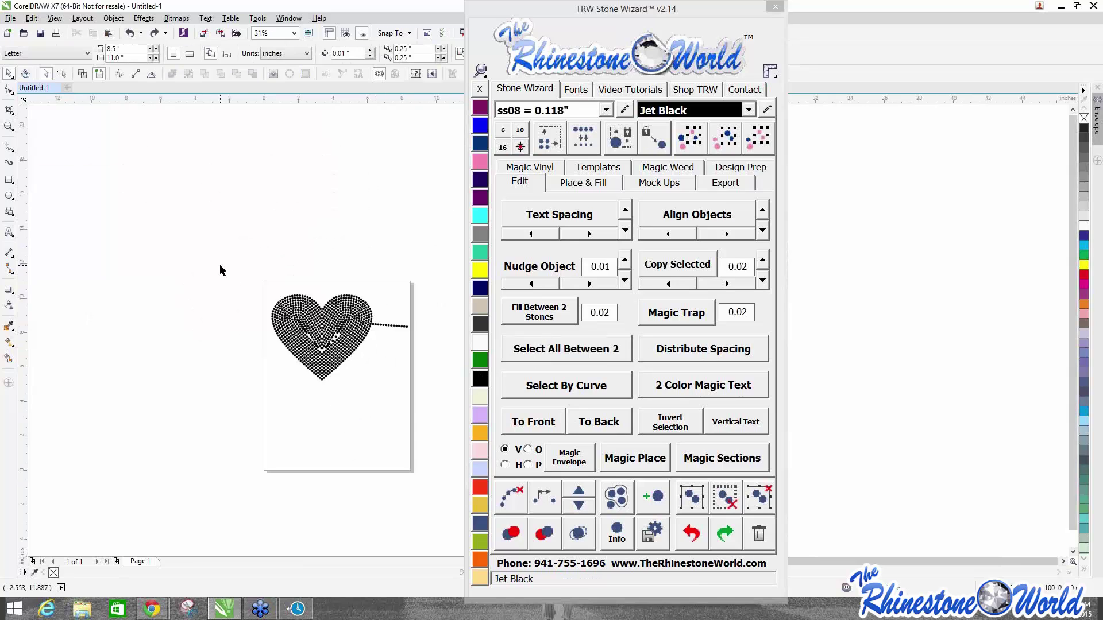
click(547, 316)
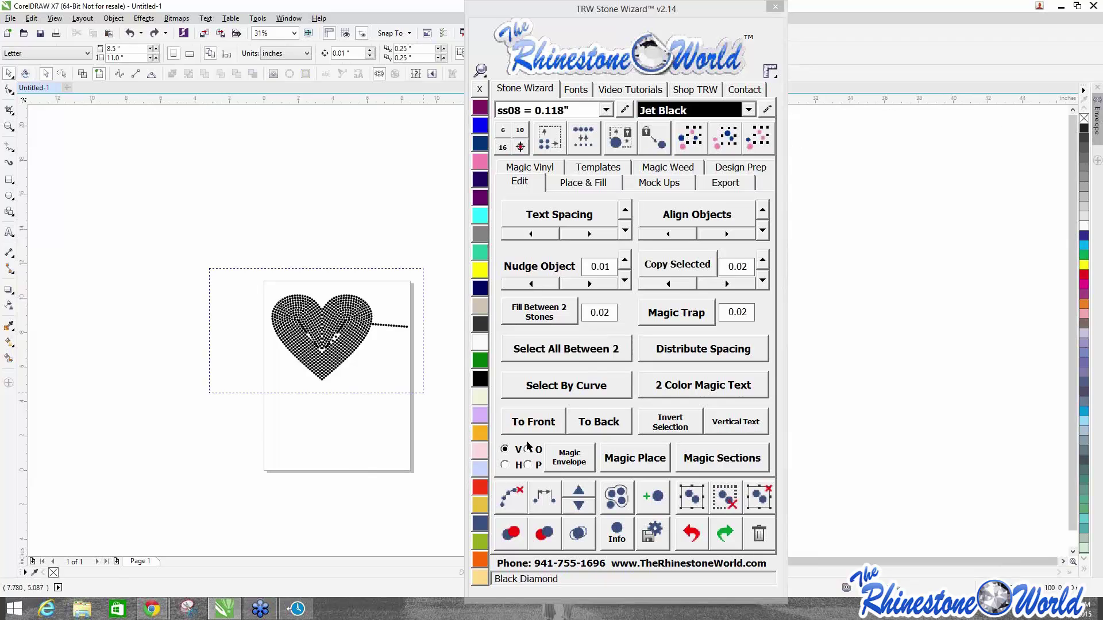
key(ctrl+a)
key(Delete)
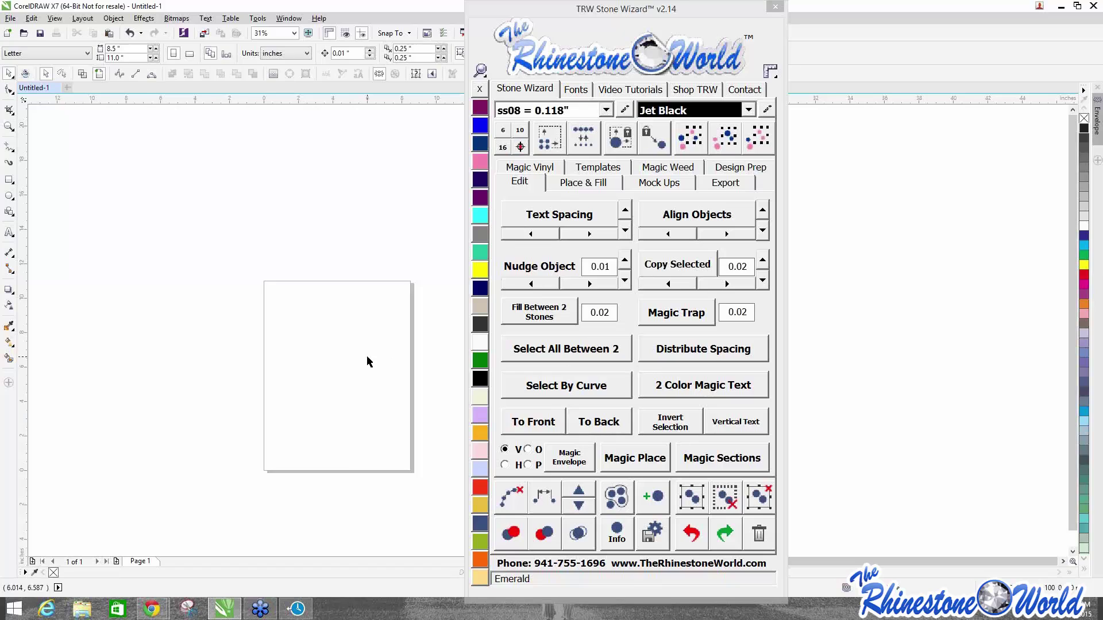
scroll(367, 356, down, 2)
scroll(369, 374, up, 2)
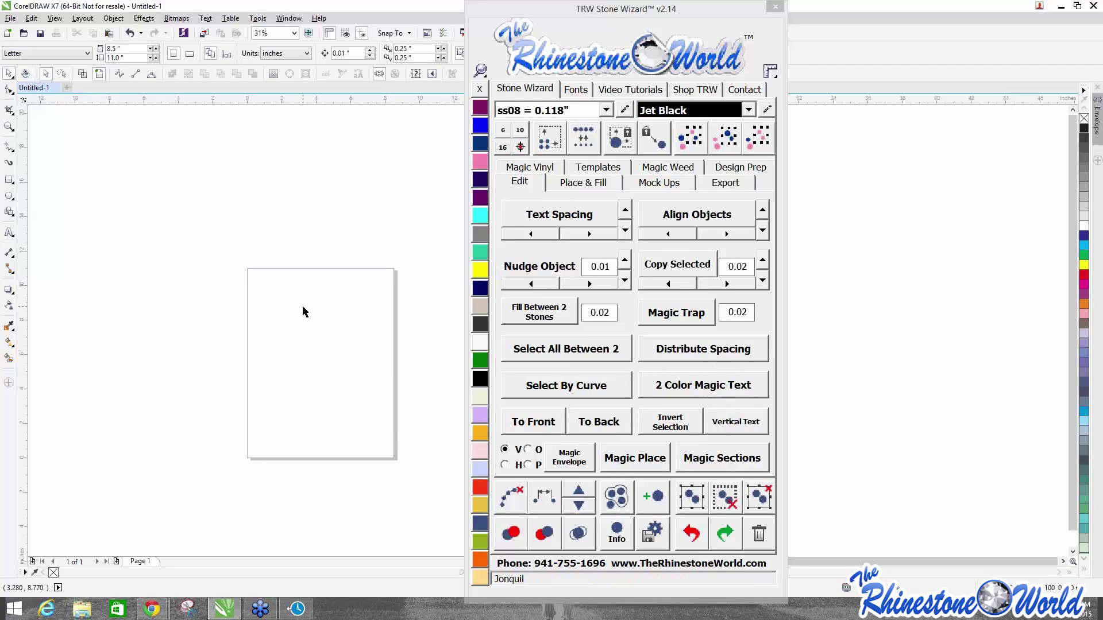
scroll(310, 311, down, 2)
scroll(321, 333, up, 4)
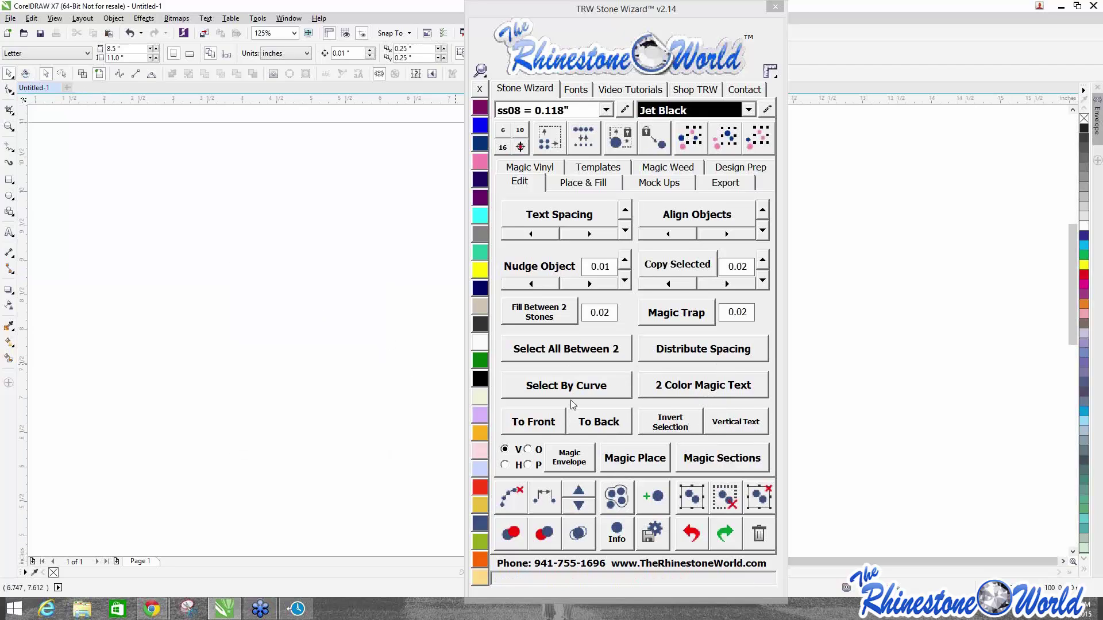
scroll(316, 370, down, 2)
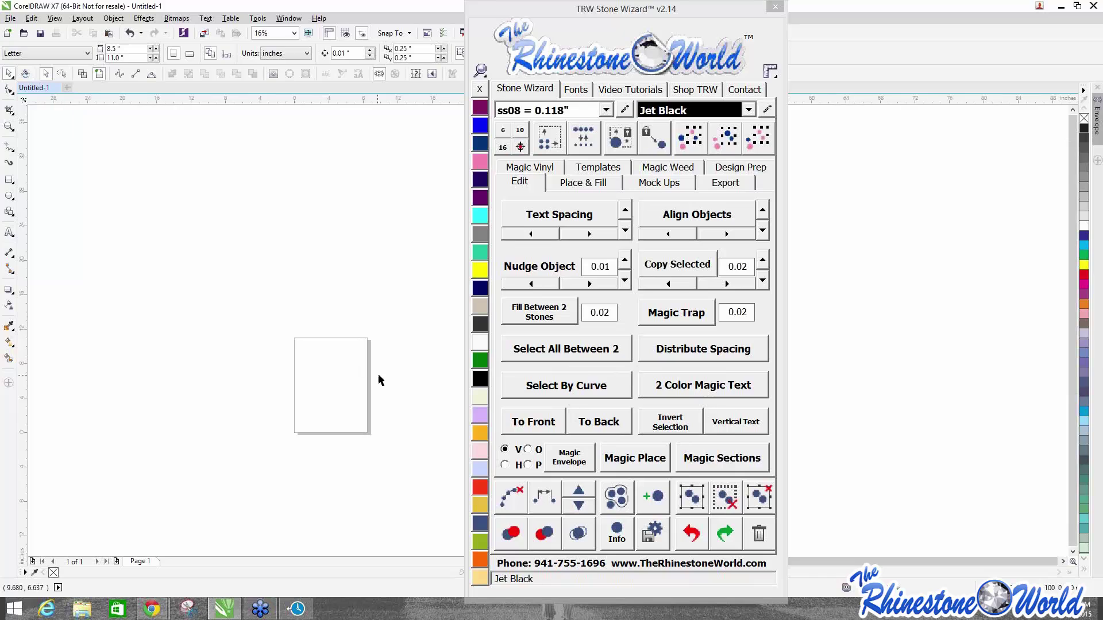
scroll(376, 379, up, 1)
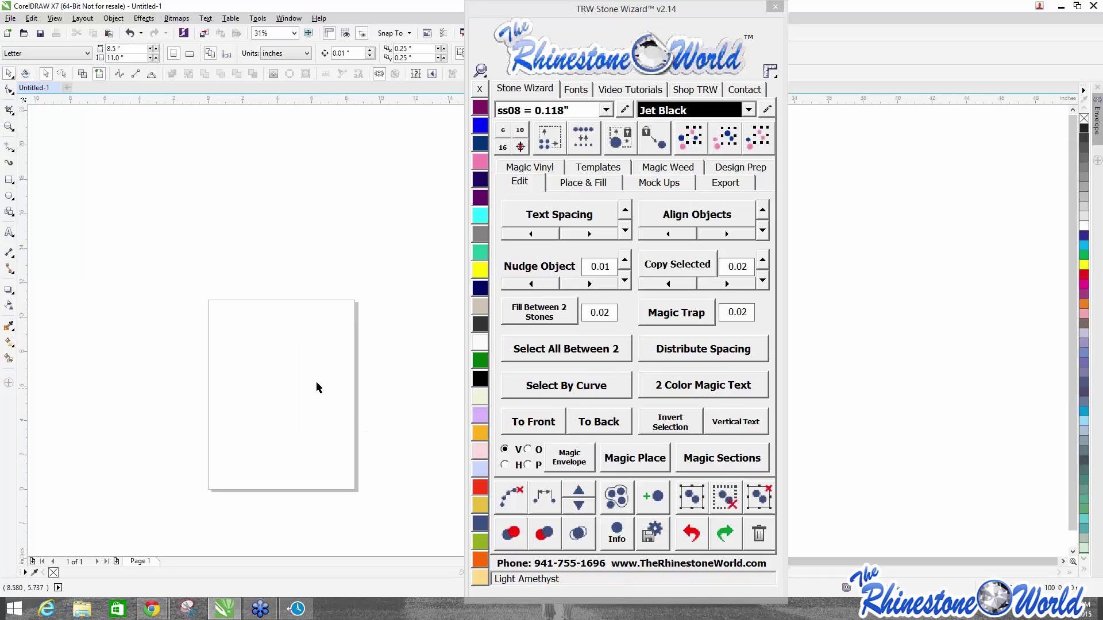
scroll(242, 382, down, 1)
scroll(203, 370, up, 1)
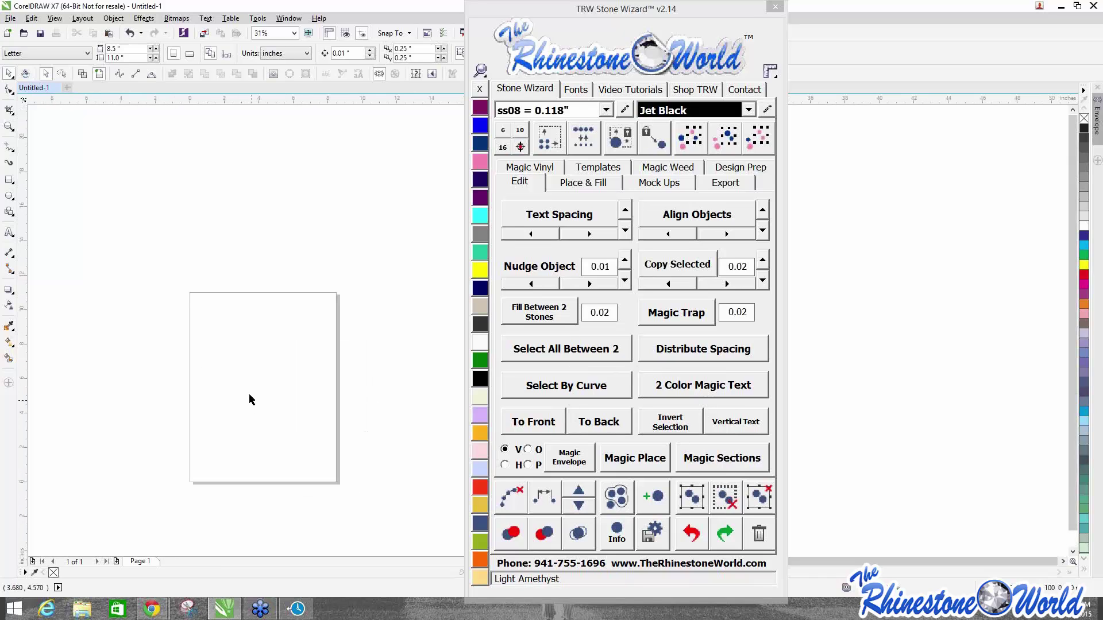
Draw three overlapping rectangles in the page's upper left area, the lowest one about 3.2 by 3.37 inches.
scroll(310, 385, up, 1)
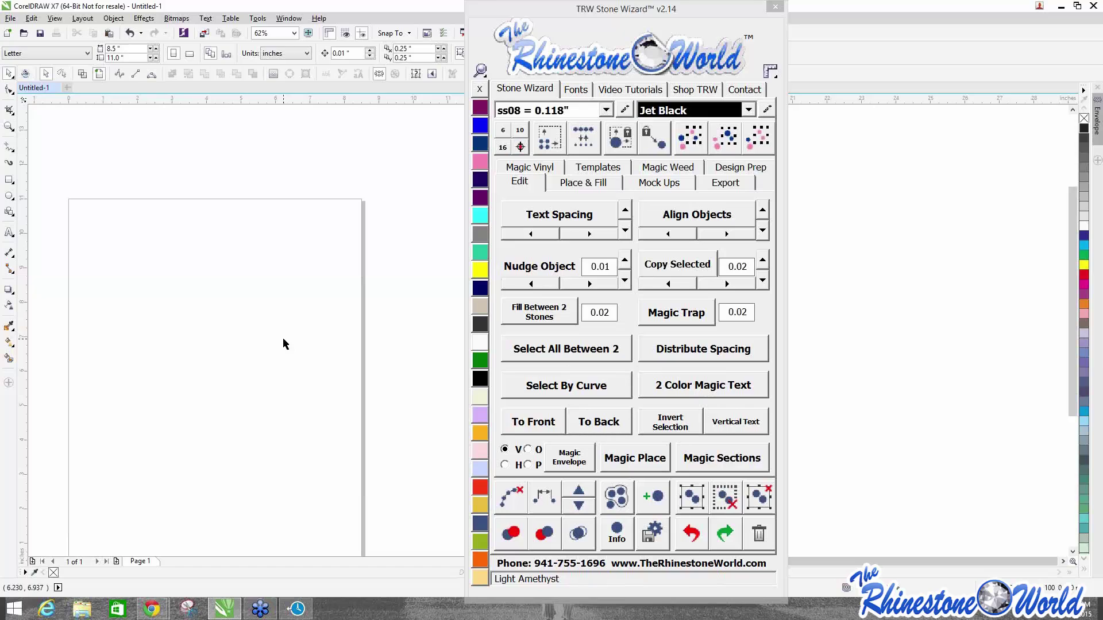
click(9, 180)
drag(70, 218, 173, 313)
drag(253, 263, 132, 363)
drag(45, 279, 156, 396)
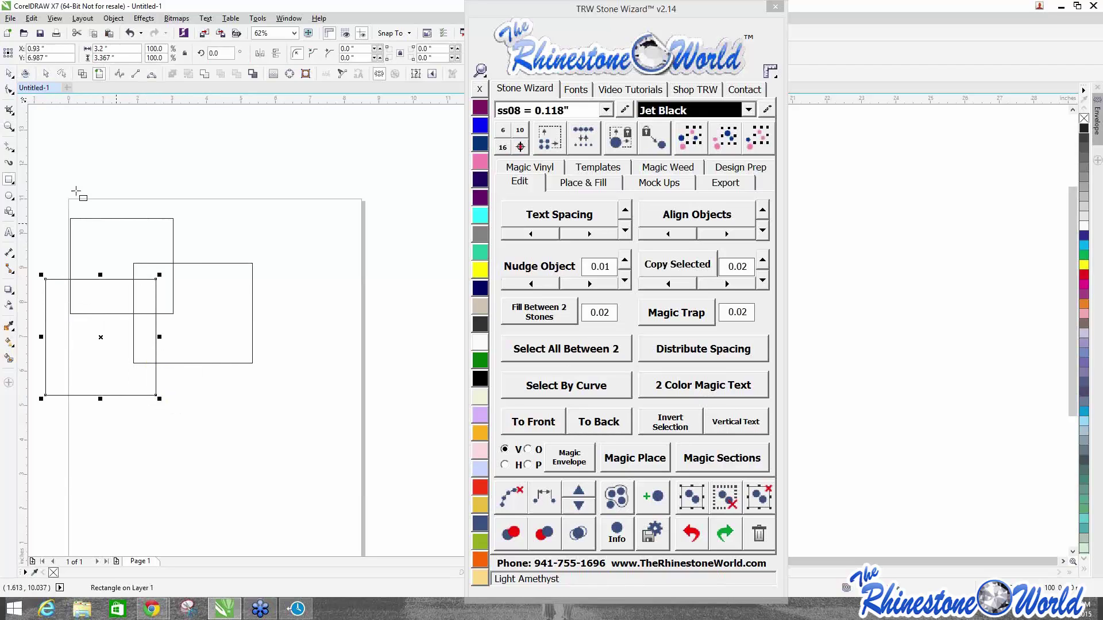
Make two copies of the three overlapping rectangles, one beside the page and one near its lower edge.
click(9, 74)
scroll(229, 187, down, 2)
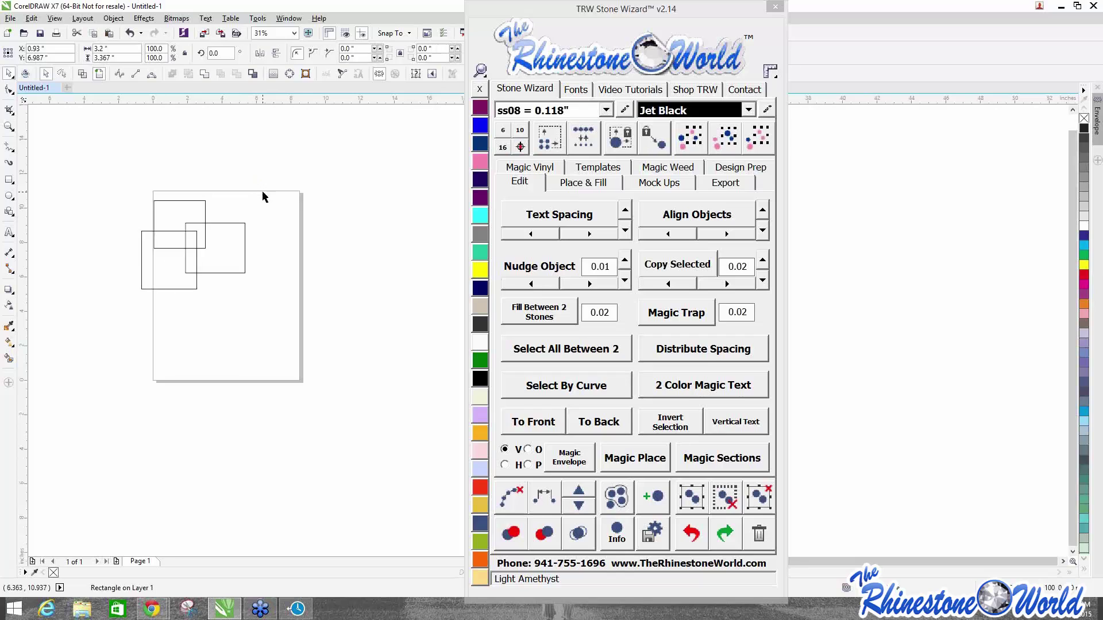
drag(276, 182, 126, 327)
drag(179, 269, 251, 355)
click(340, 364)
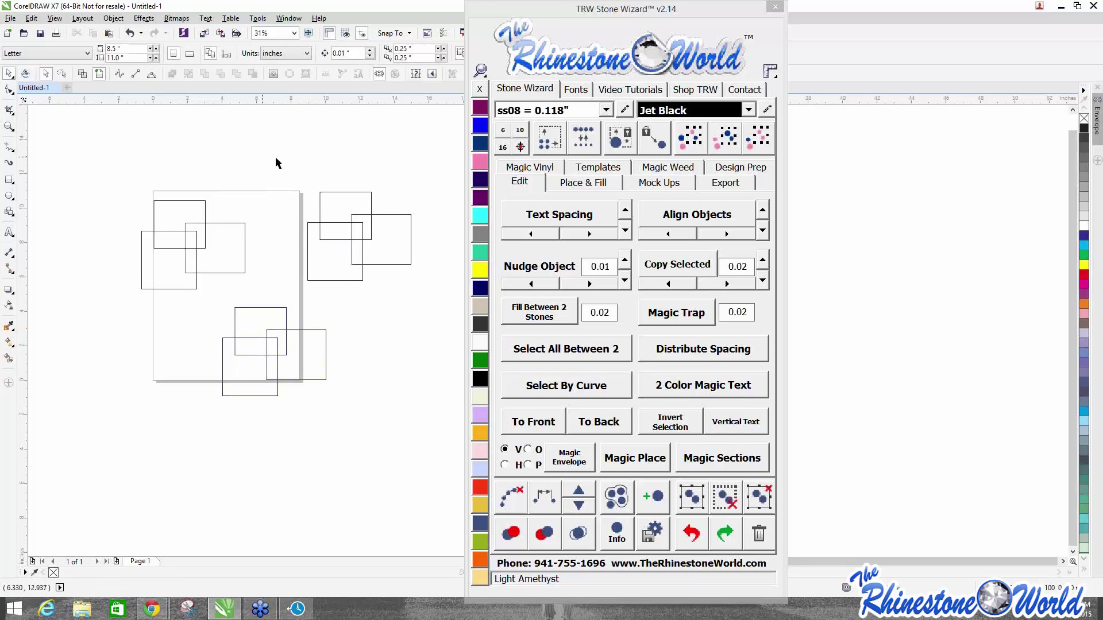
Add ss08 Jet Black stones with 0.02 spacing along the paths of the original three overlapping rectangles.
drag(115, 174, 246, 289)
scroll(219, 239, up, 1)
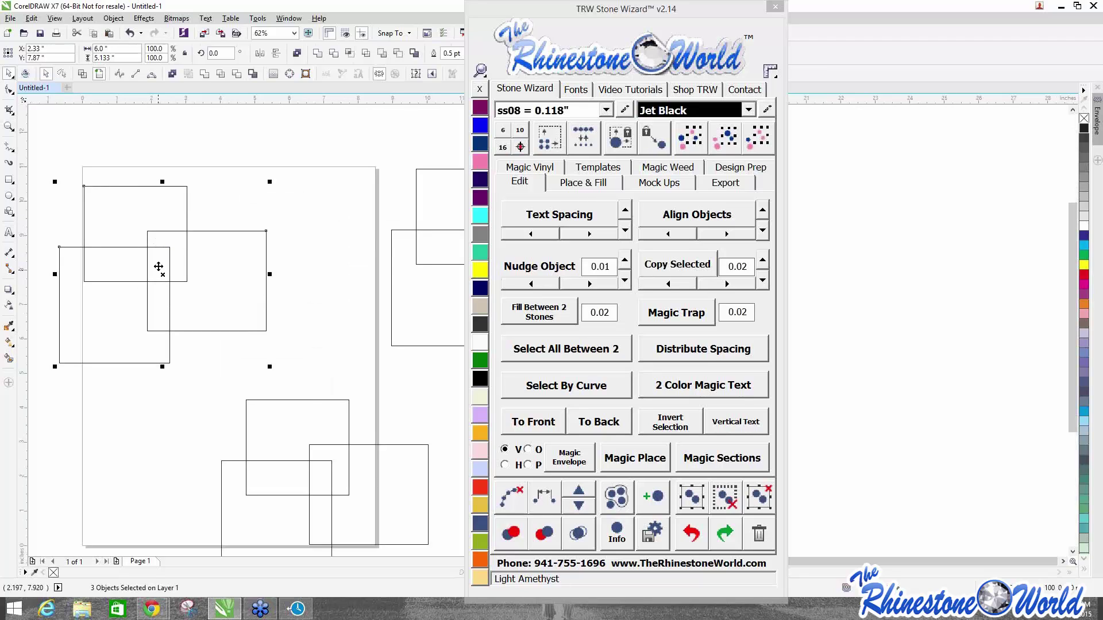
click(565, 187)
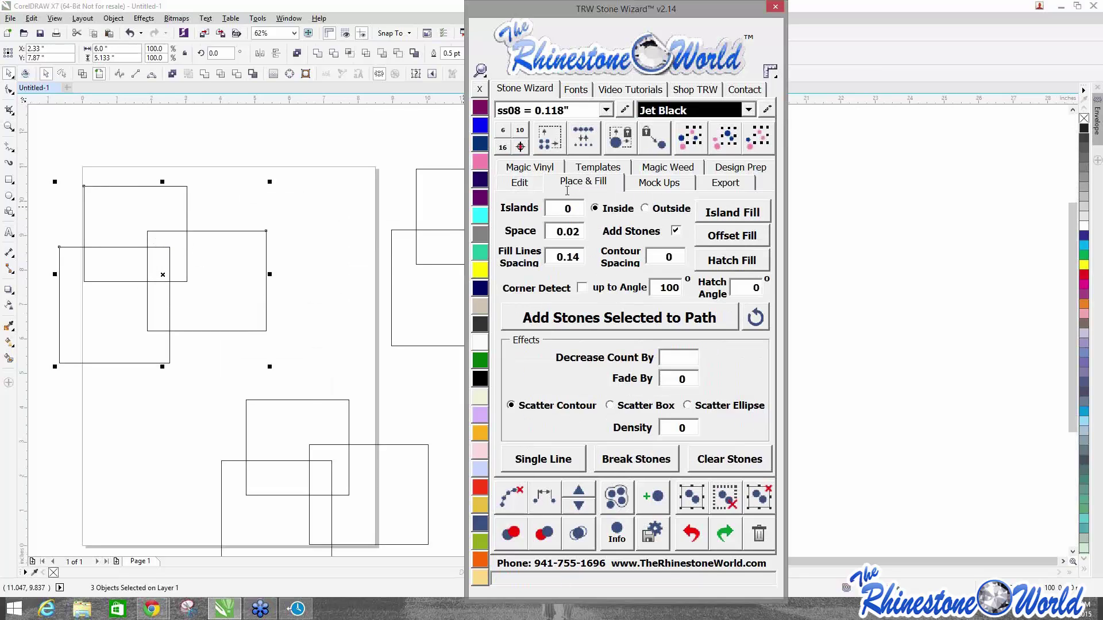
click(585, 319)
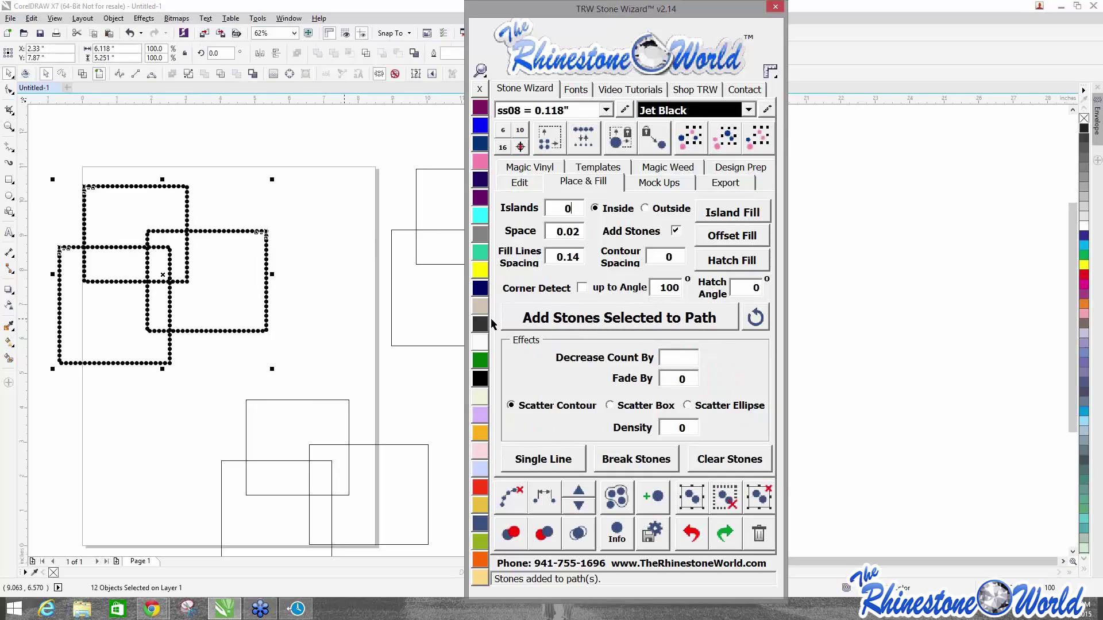
click(227, 328)
Examine the stones up close where the rectangle outlines cross and at the rectangles' corners.
scroll(224, 250, up, 3)
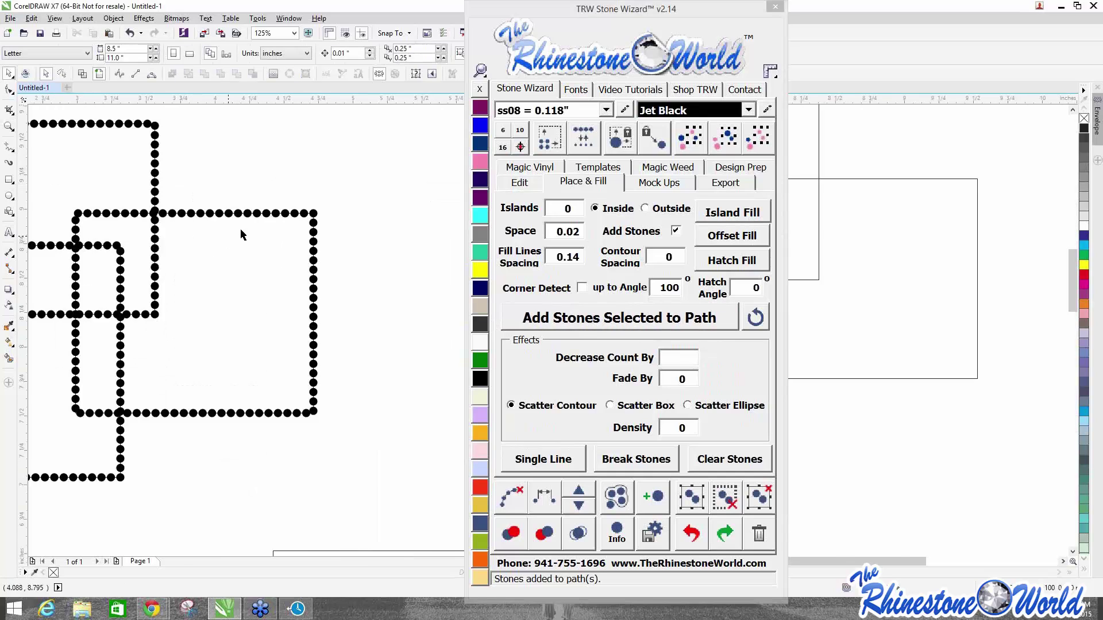
scroll(141, 260, down, 3)
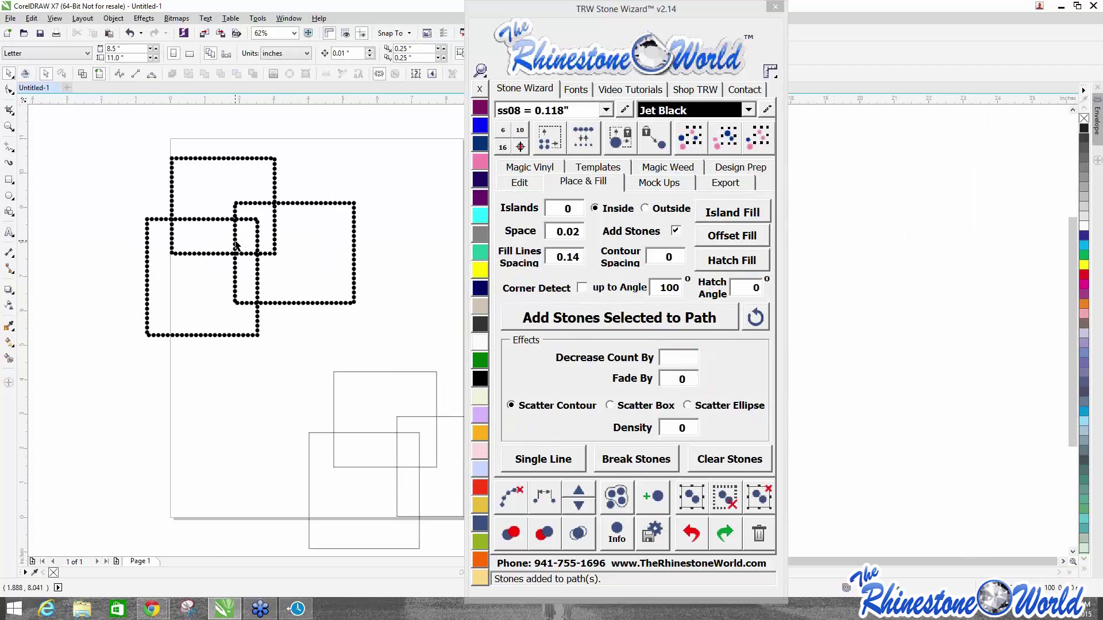
scroll(245, 252, up, 3)
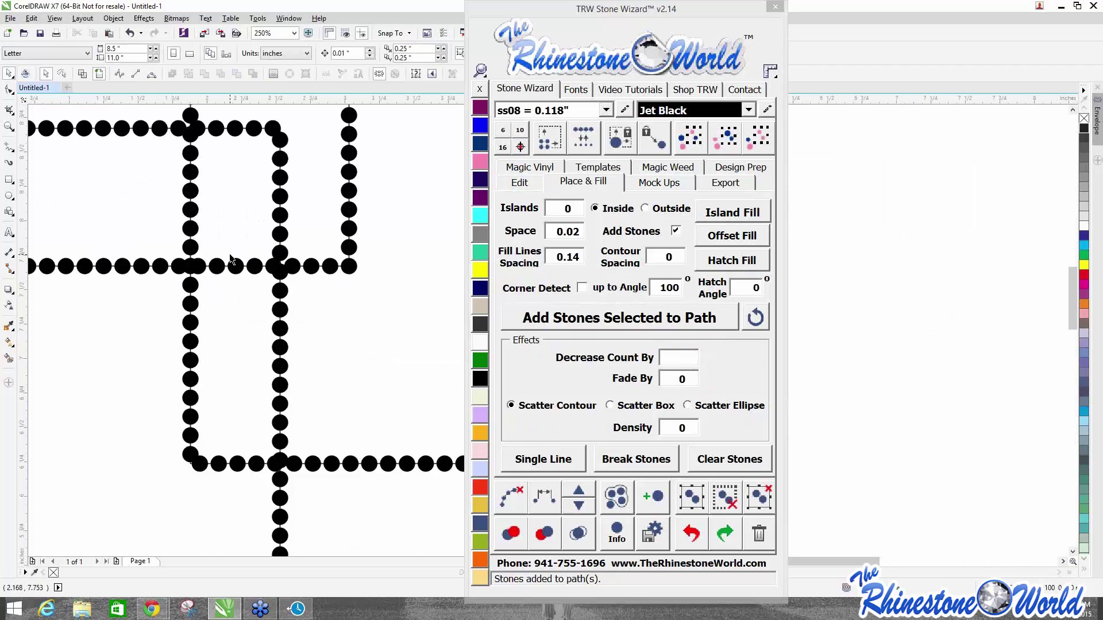
scroll(231, 259, down, 2)
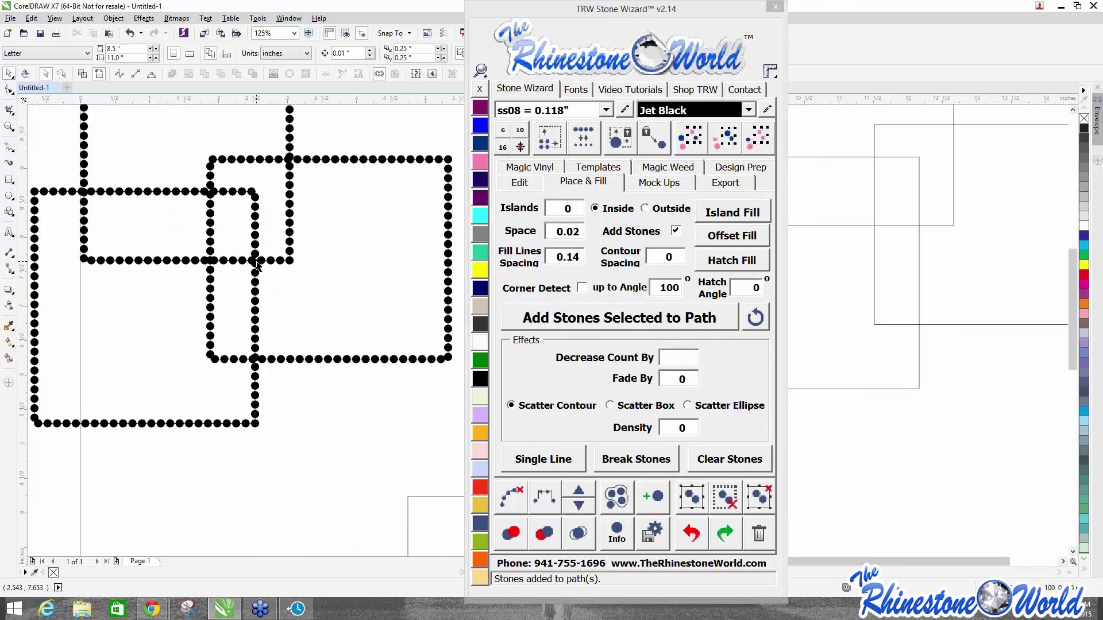
scroll(251, 264, up, 4)
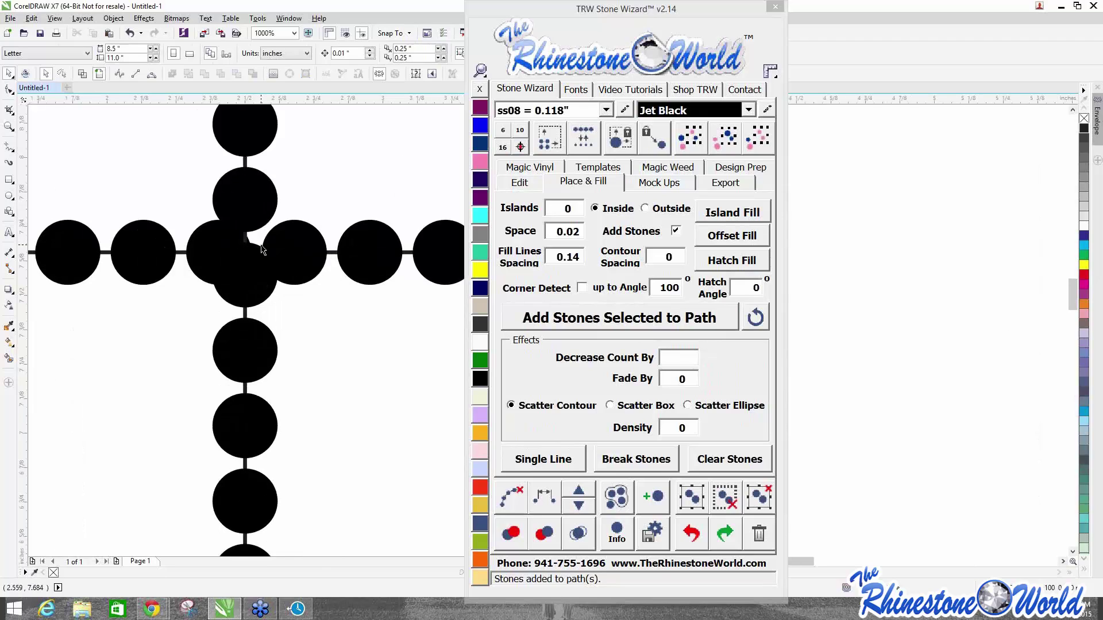
scroll(240, 286, down, 3)
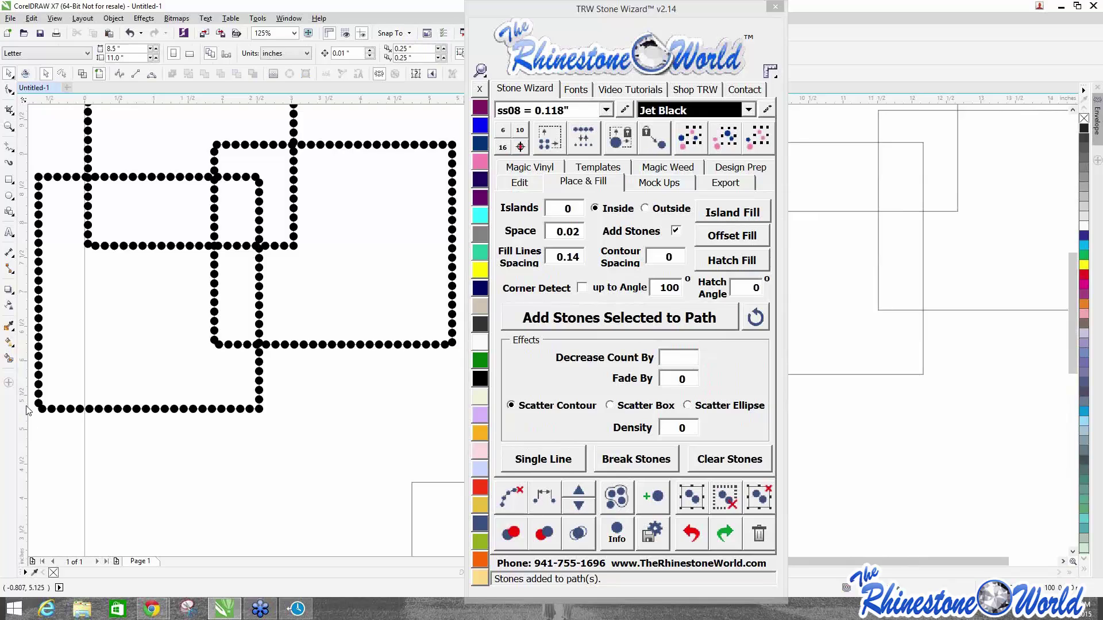
scroll(42, 422, up, 1)
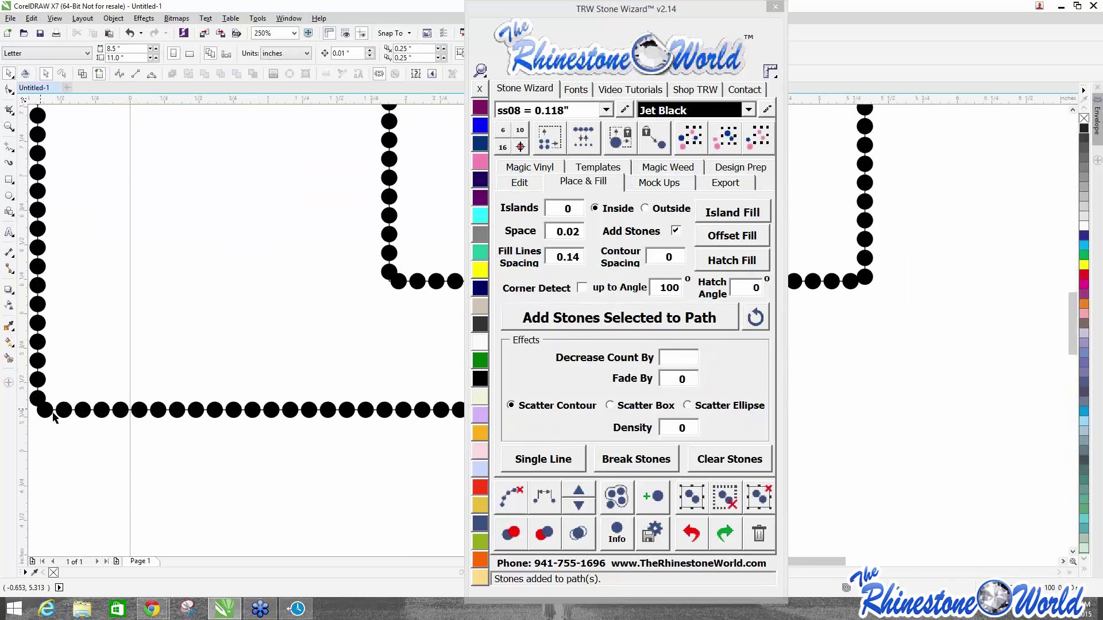
scroll(64, 418, down, 1)
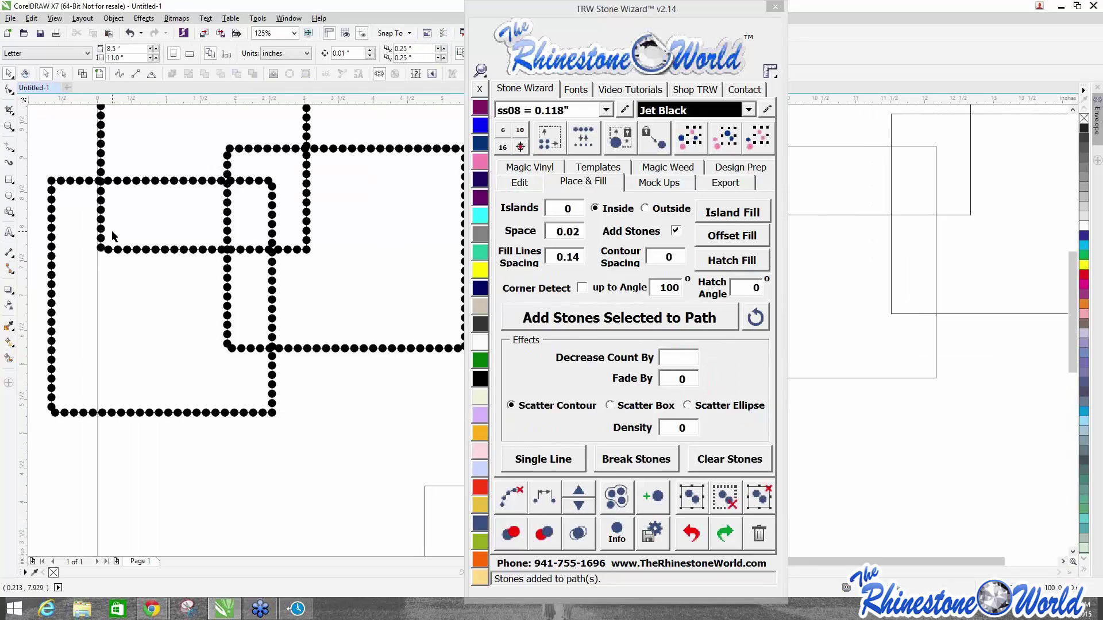
scroll(111, 230, down, 2)
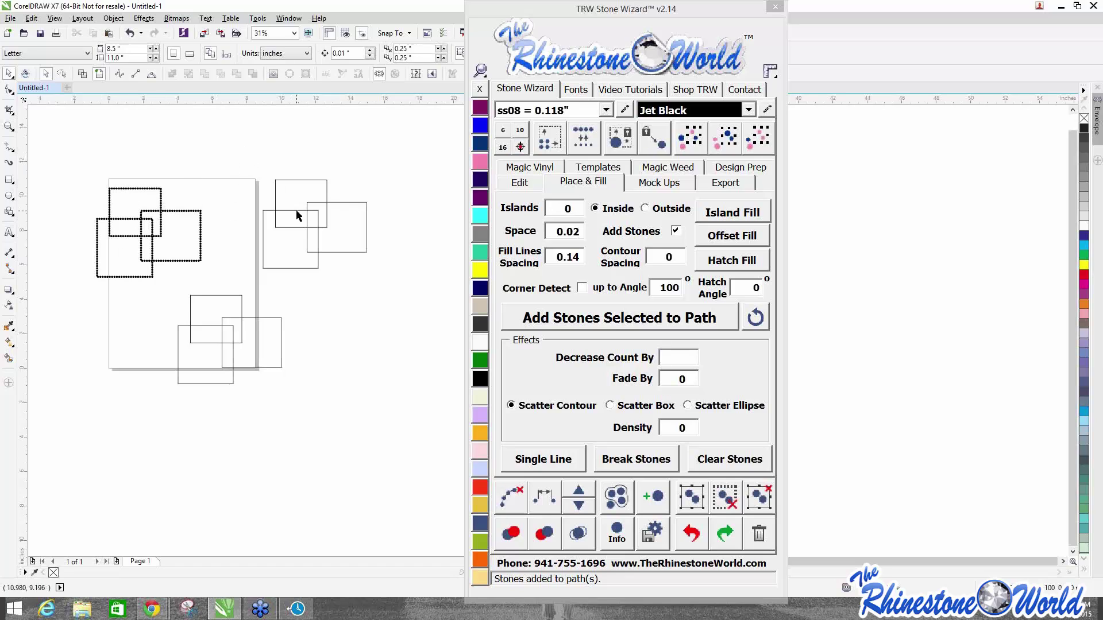
Enable corner detection up to 100° and add ss08 Jet Black stones along the paths of the three rectangles beside the page.
click(582, 289)
drag(237, 149, 400, 276)
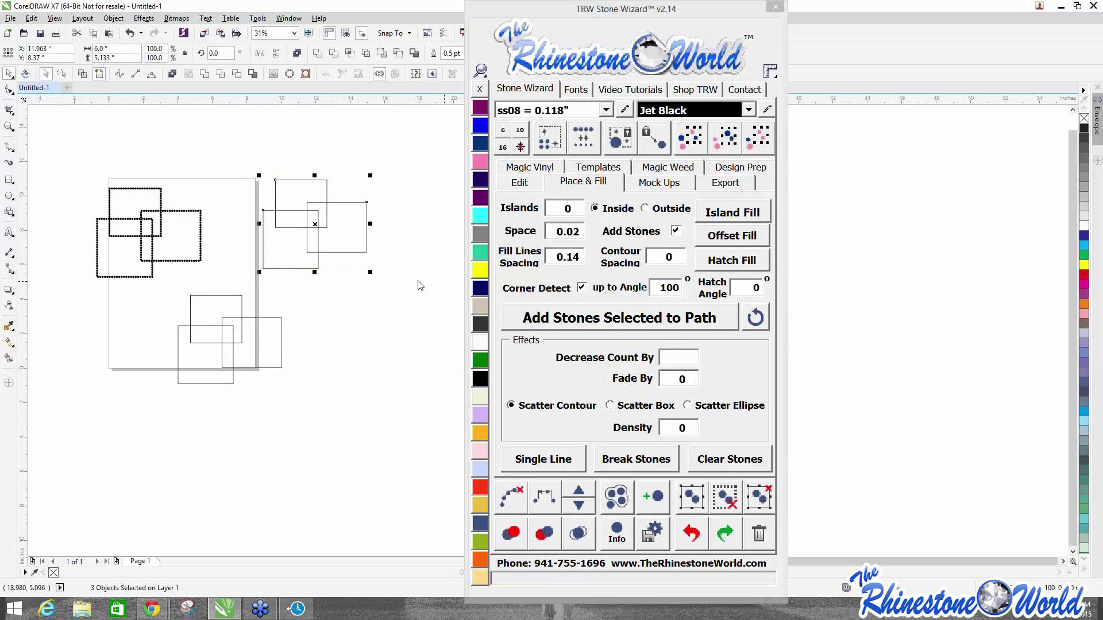
click(540, 315)
Examine the corner stones and the outline crossings of the rectangles beside the page up close.
scroll(267, 270, up, 5)
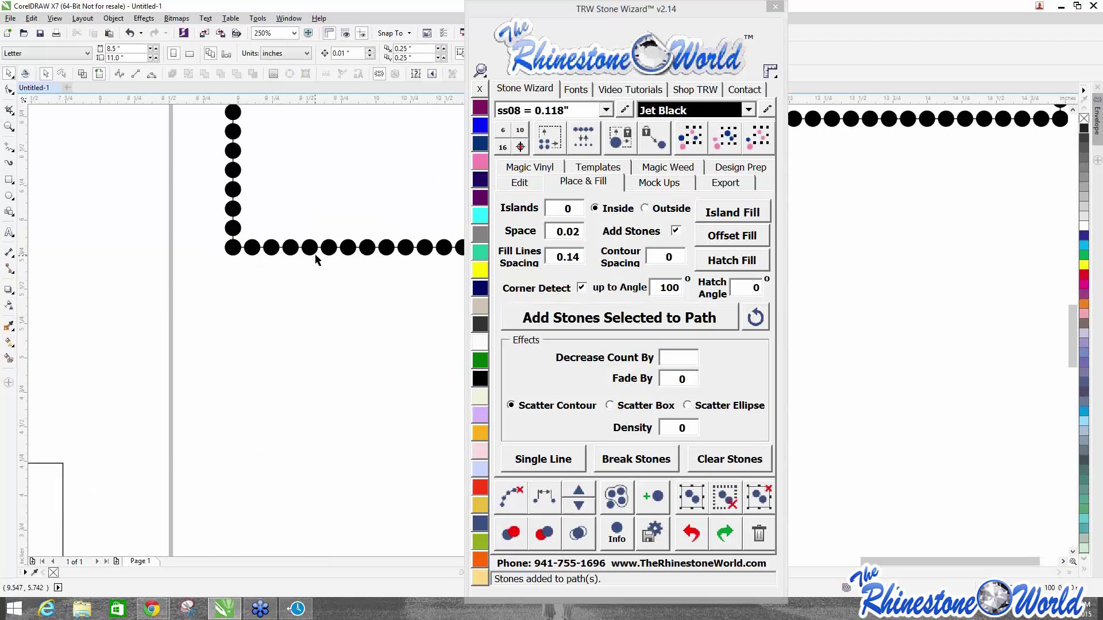
scroll(236, 252, down, 5)
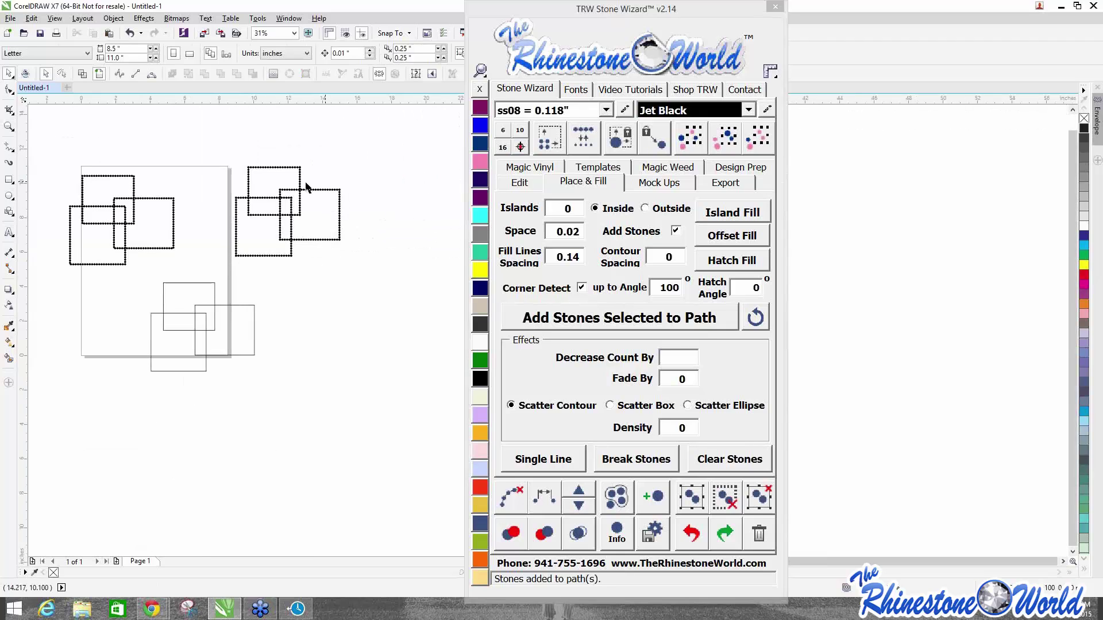
scroll(299, 186, up, 2)
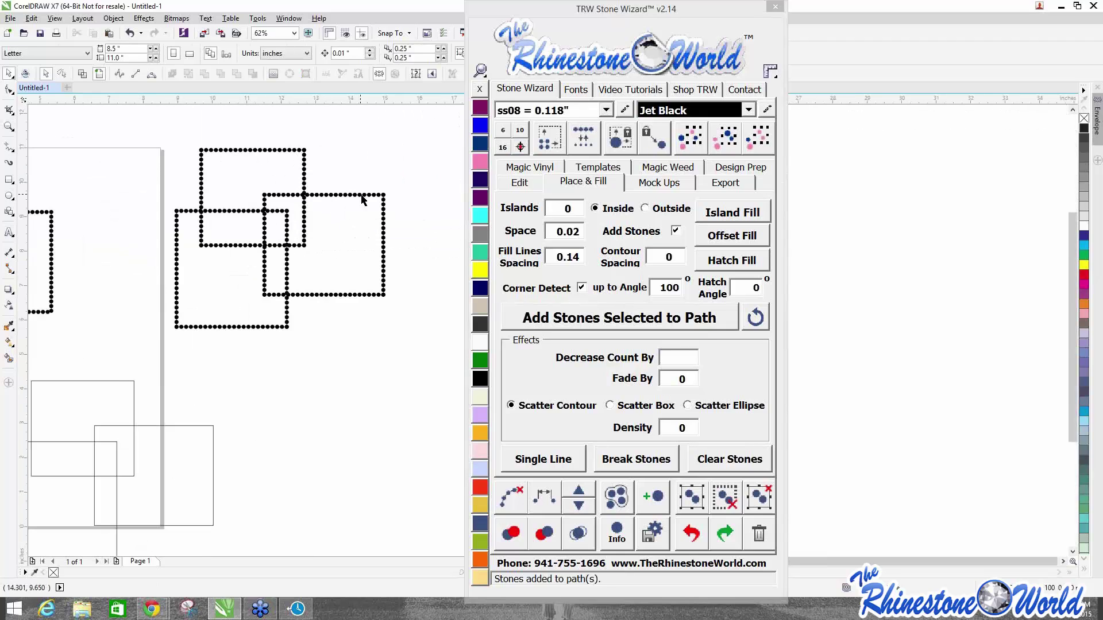
scroll(323, 172, up, 7)
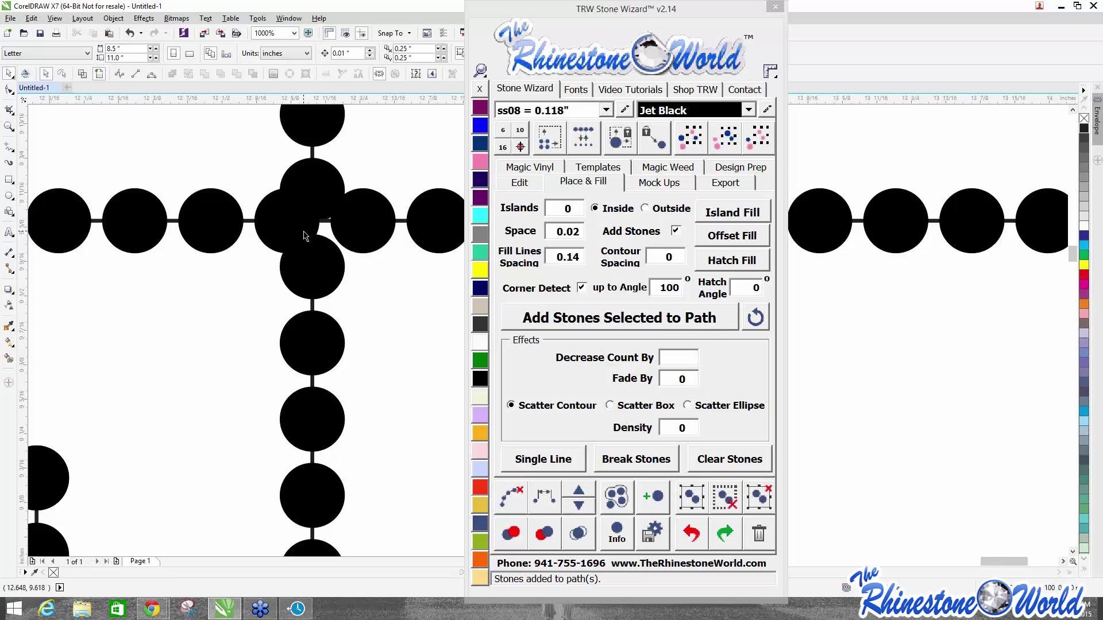
scroll(333, 221, down, 7)
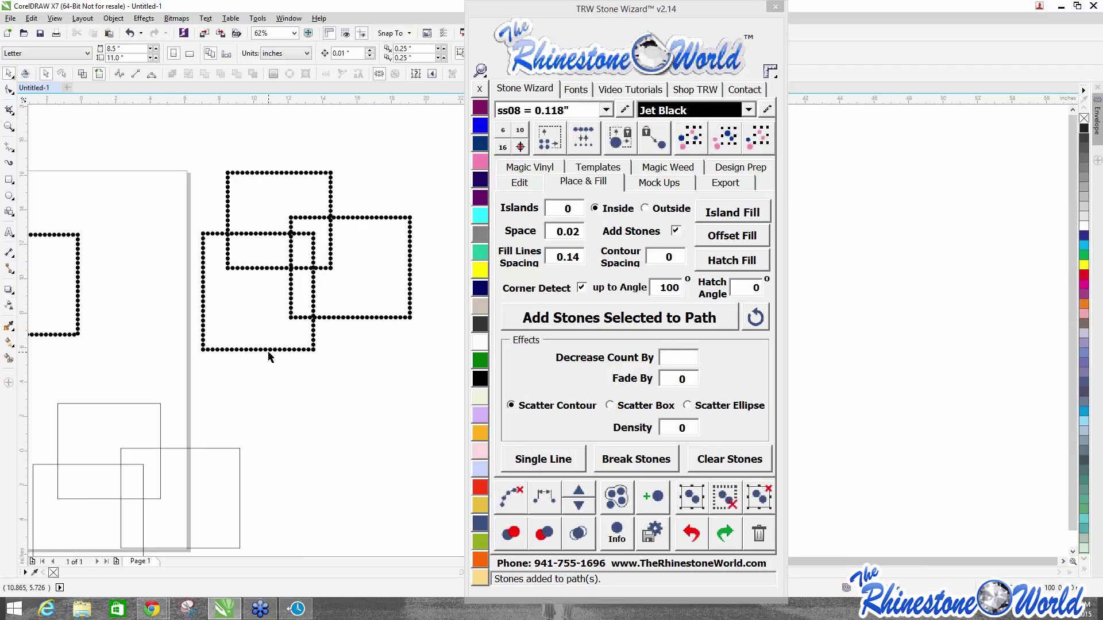
scroll(269, 357, down, 1)
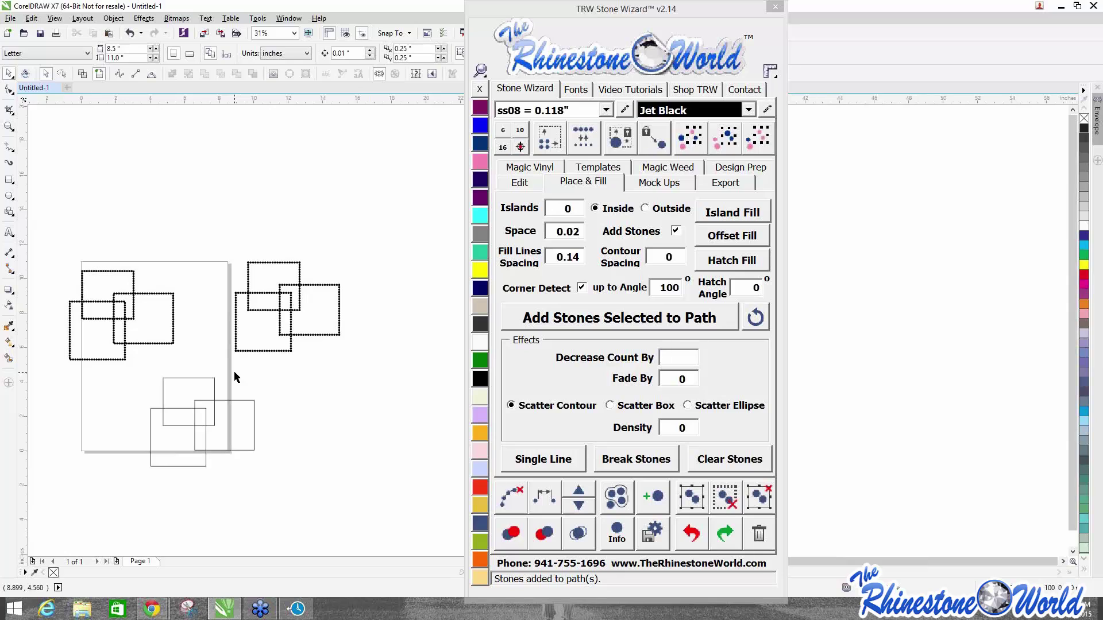
Pull the three plain overlapping rectangles near the page's lower edge apart as separate objects, and undo the moves.
click(519, 182)
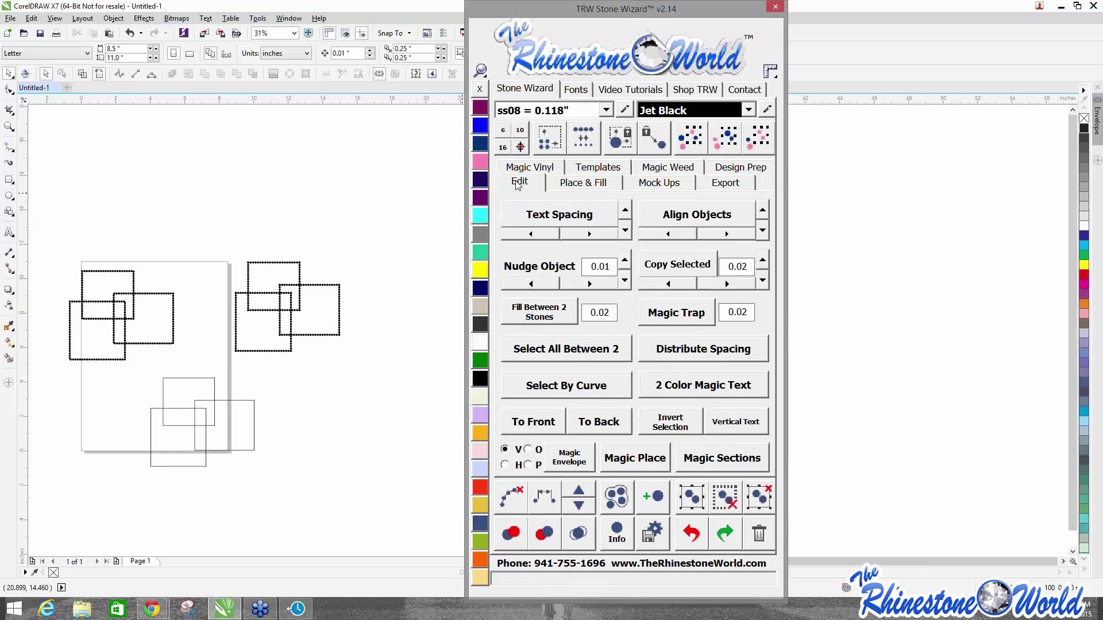
drag(114, 371, 289, 502)
drag(240, 425, 361, 453)
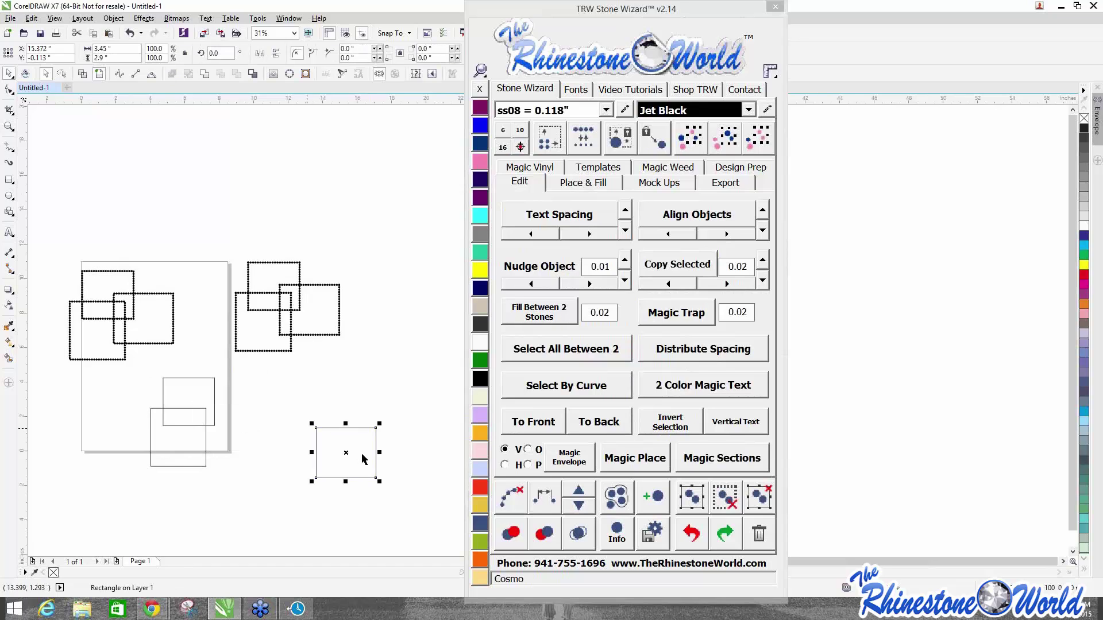
drag(195, 454, 93, 486)
drag(192, 402, 276, 396)
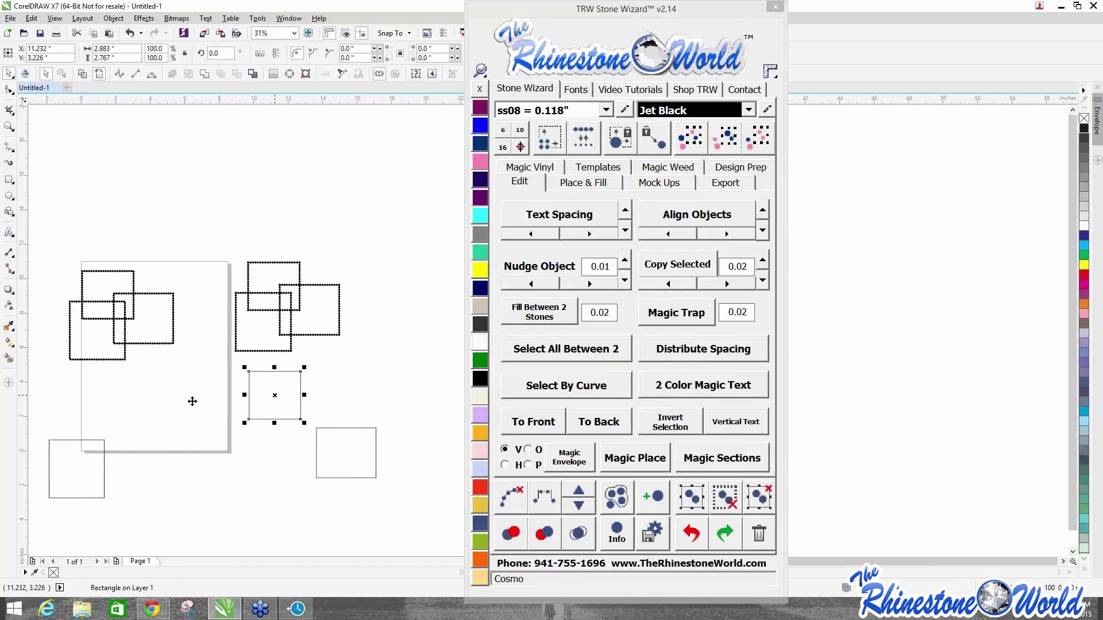
key(ctrl+z)
key(ctrl+z)
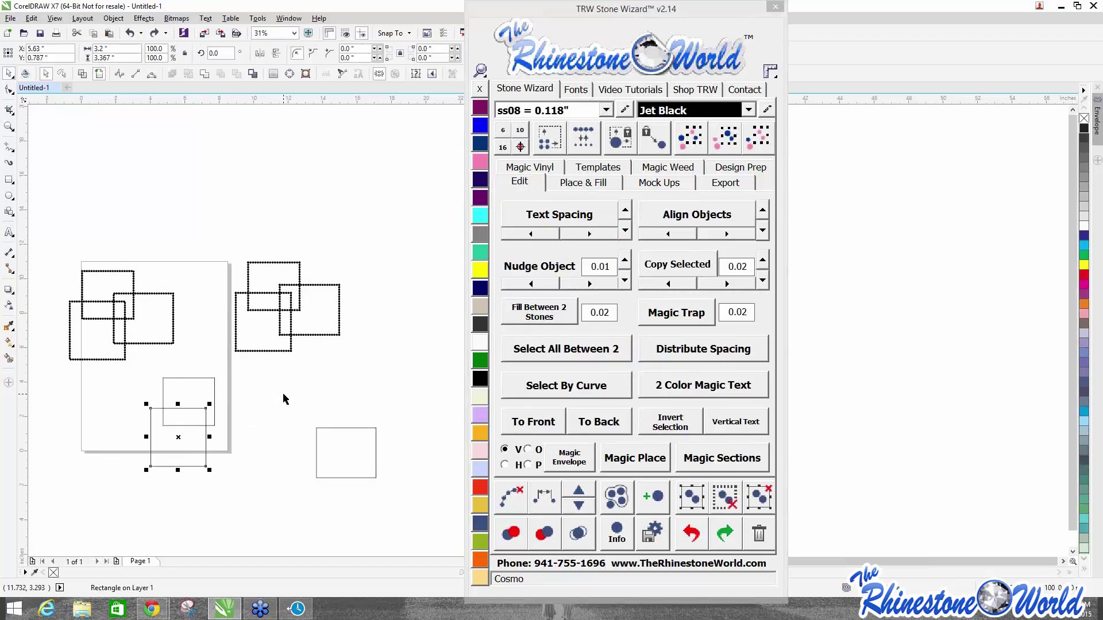
key(ctrl+z)
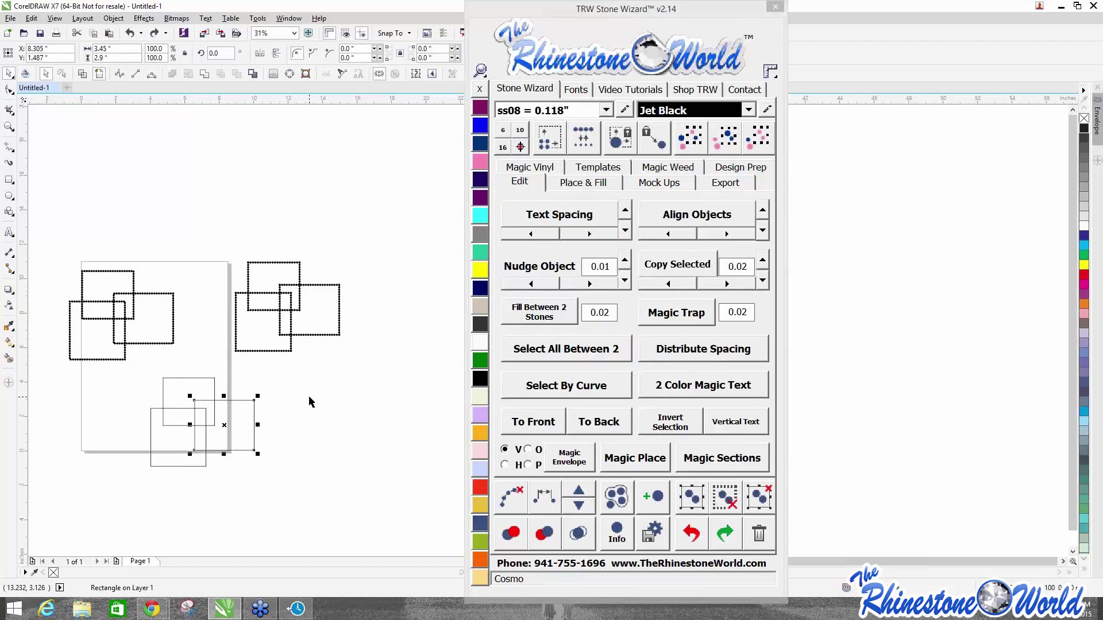
Split the three plain overlapping rectangles near the page's lower edge at their crossings with Magic Sections.
click(308, 397)
drag(131, 374, 280, 492)
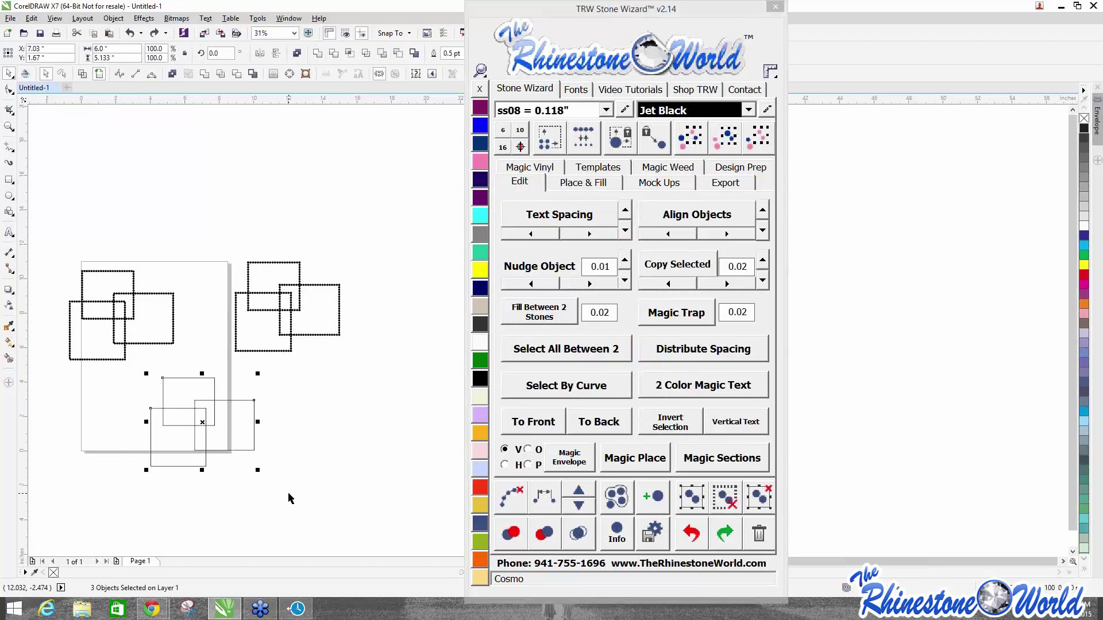
click(715, 462)
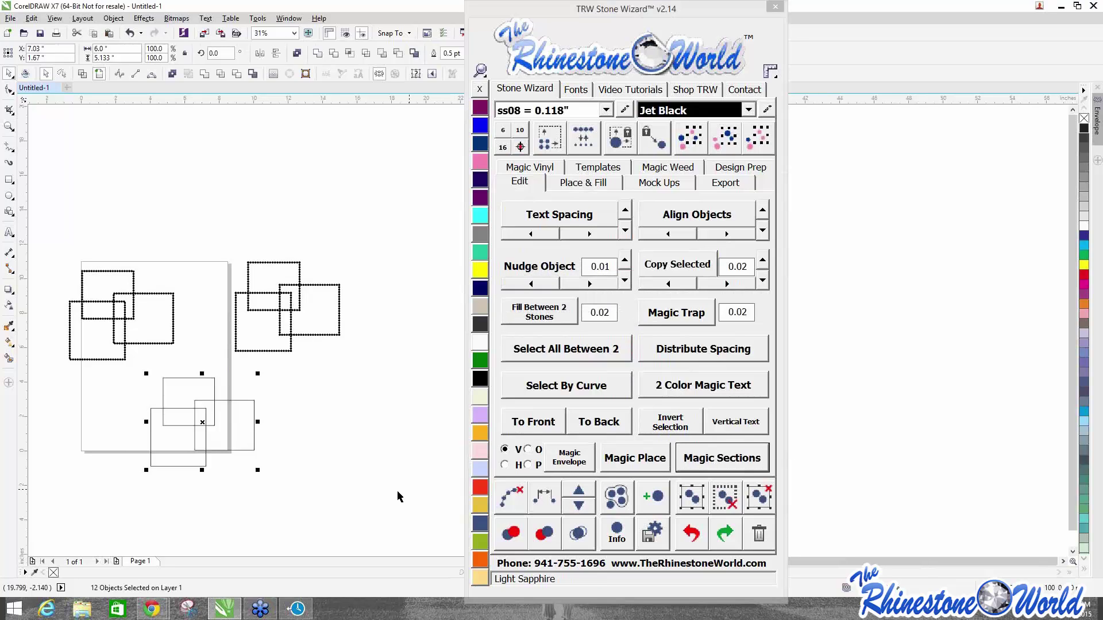
click(309, 470)
Try moving single sections of the split rectangles away from the shape, undoing each move.
scroll(212, 458, up, 1)
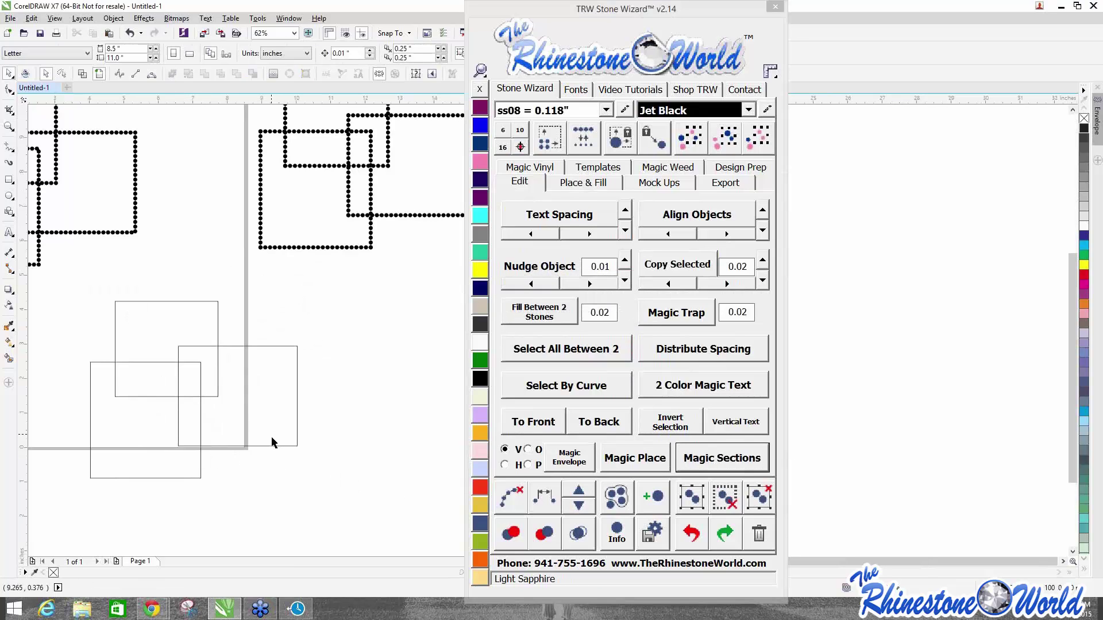
drag(298, 442, 336, 432)
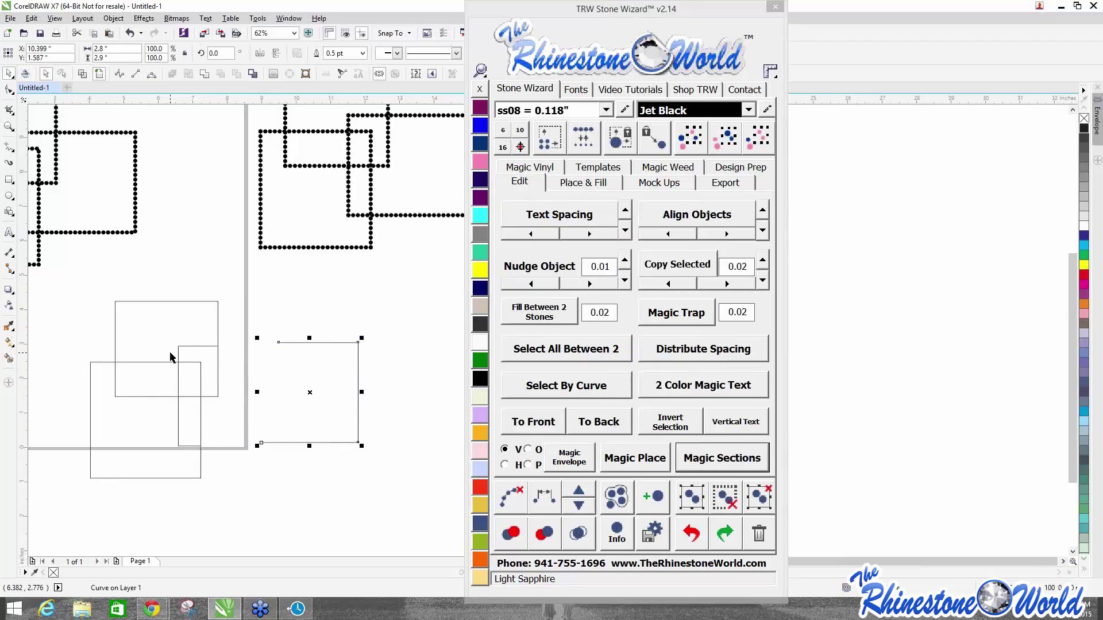
click(223, 493)
scroll(215, 347, up, 2)
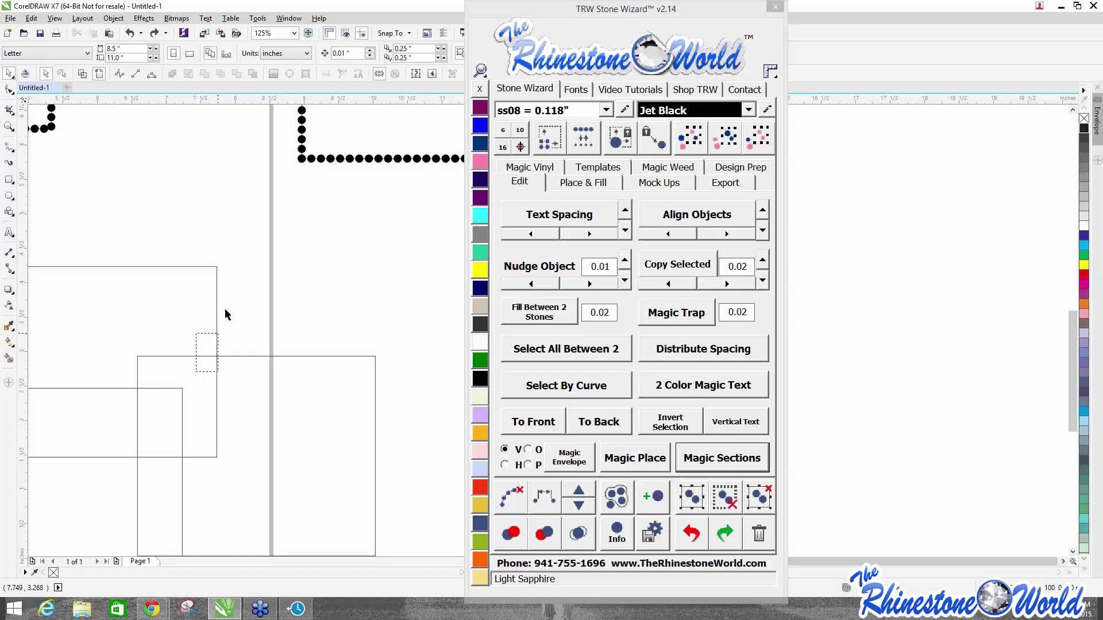
click(184, 356)
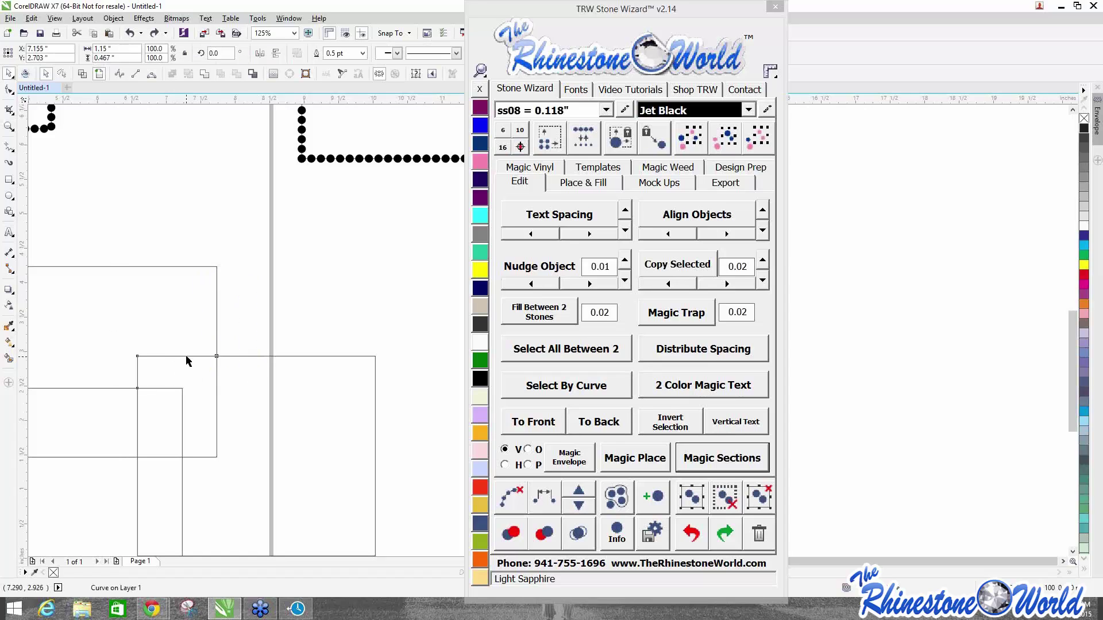
drag(187, 359, 148, 343)
key(ctrl+z)
click(212, 403)
click(206, 404)
click(273, 287)
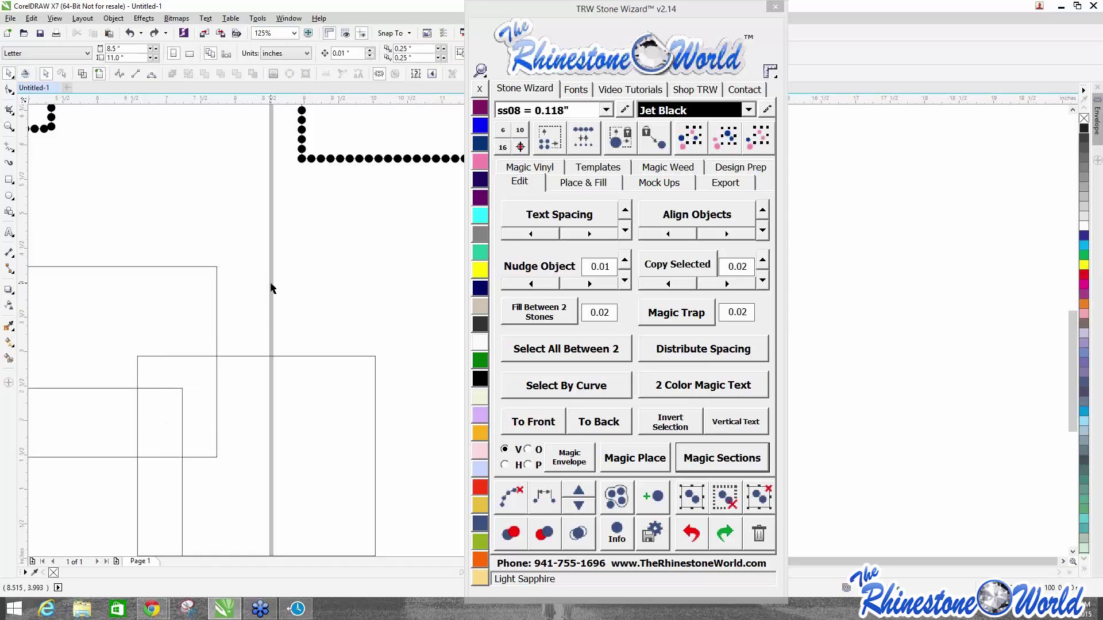
Add ss08 Jet Black stones with 0.02 spacing along all sections of the split rectangles near the page's lower edge.
scroll(272, 288, down, 2)
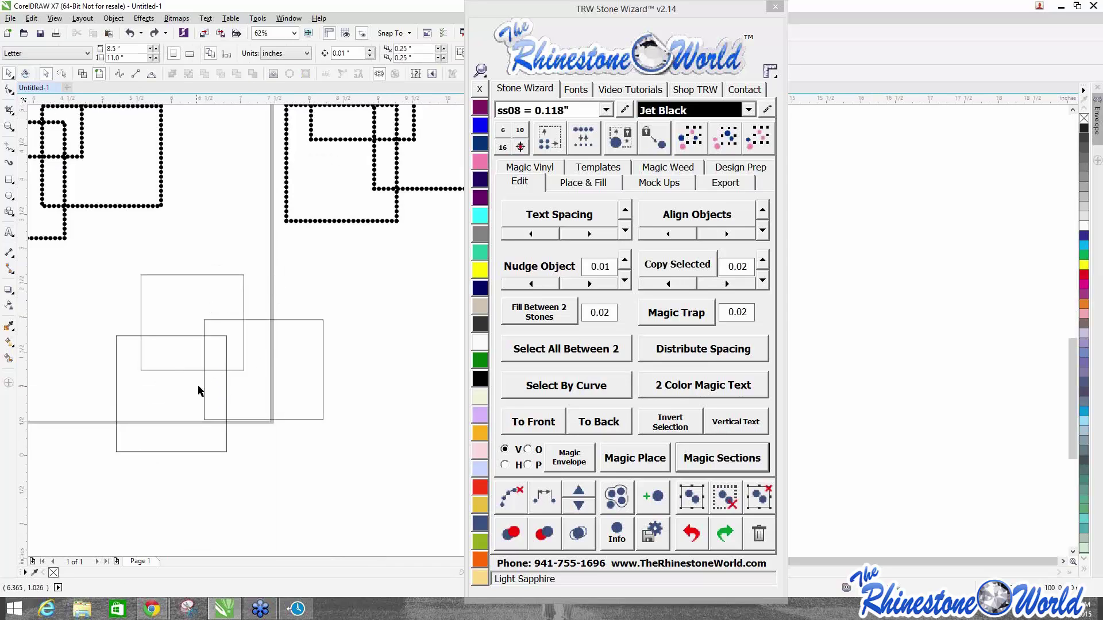
scroll(199, 388, up, 2)
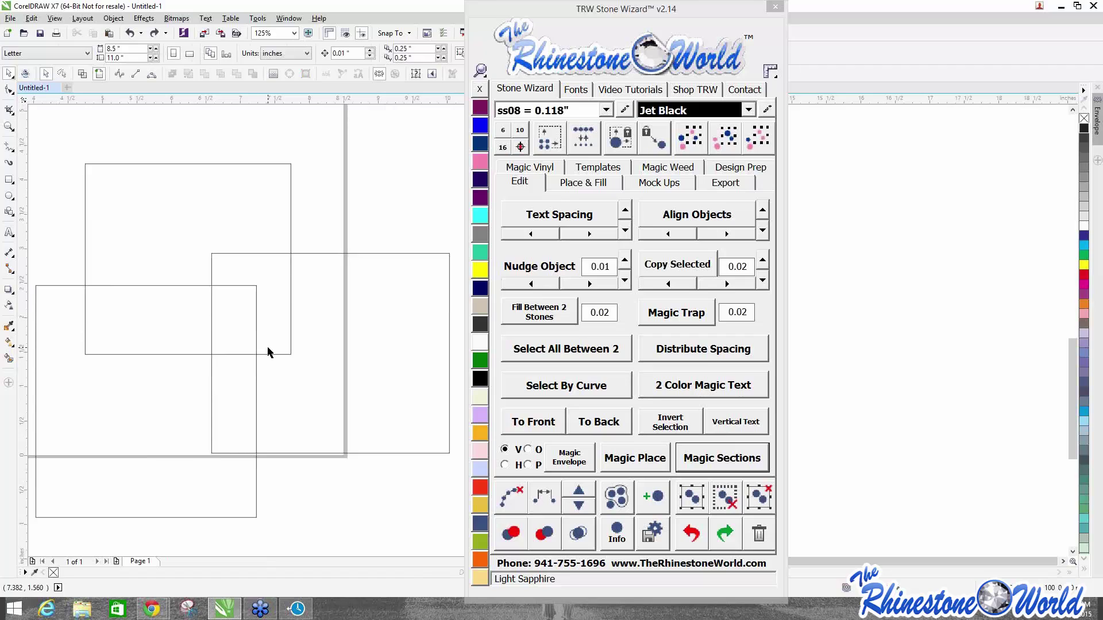
scroll(269, 352, down, 4)
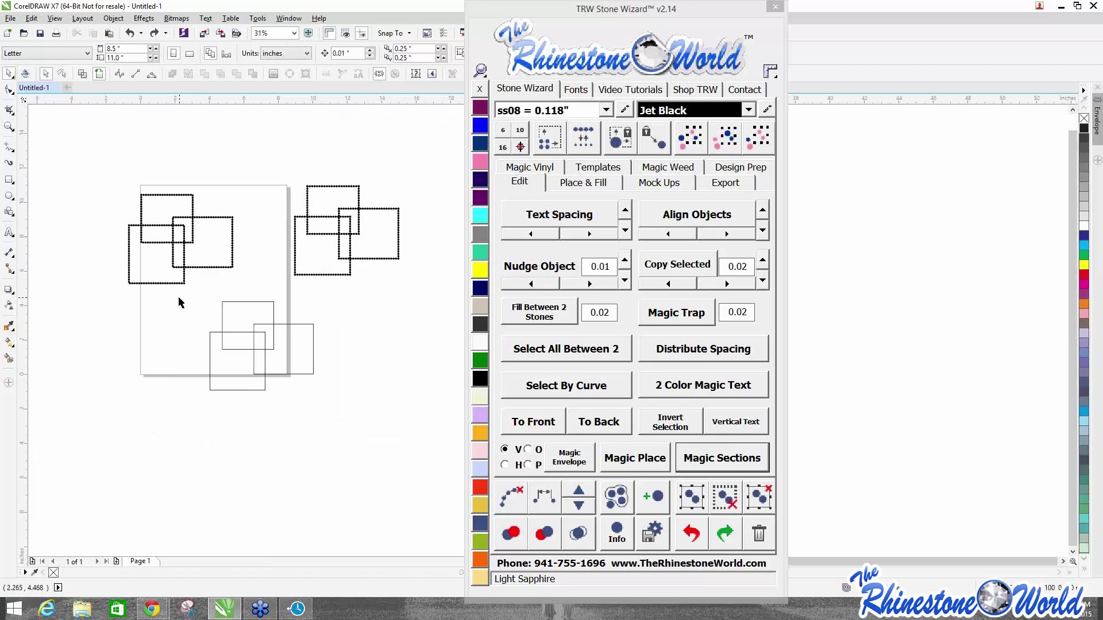
drag(187, 294, 374, 422)
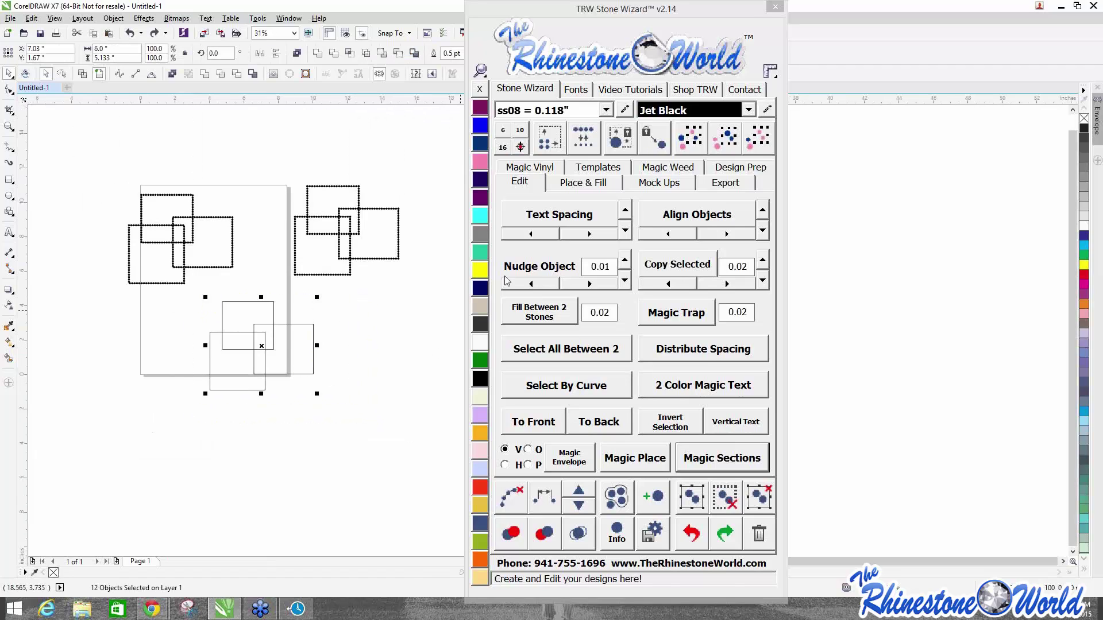
click(583, 182)
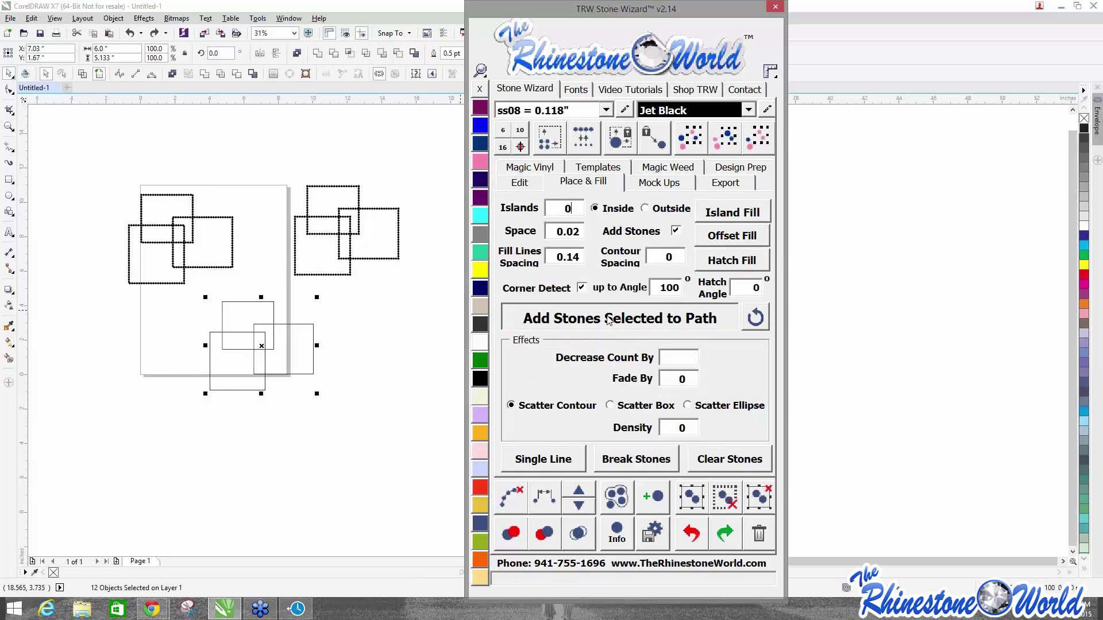
click(609, 320)
click(290, 382)
Examine the stones up close at the corners and crossings of the split rectangles.
scroll(102, 409, up, 5)
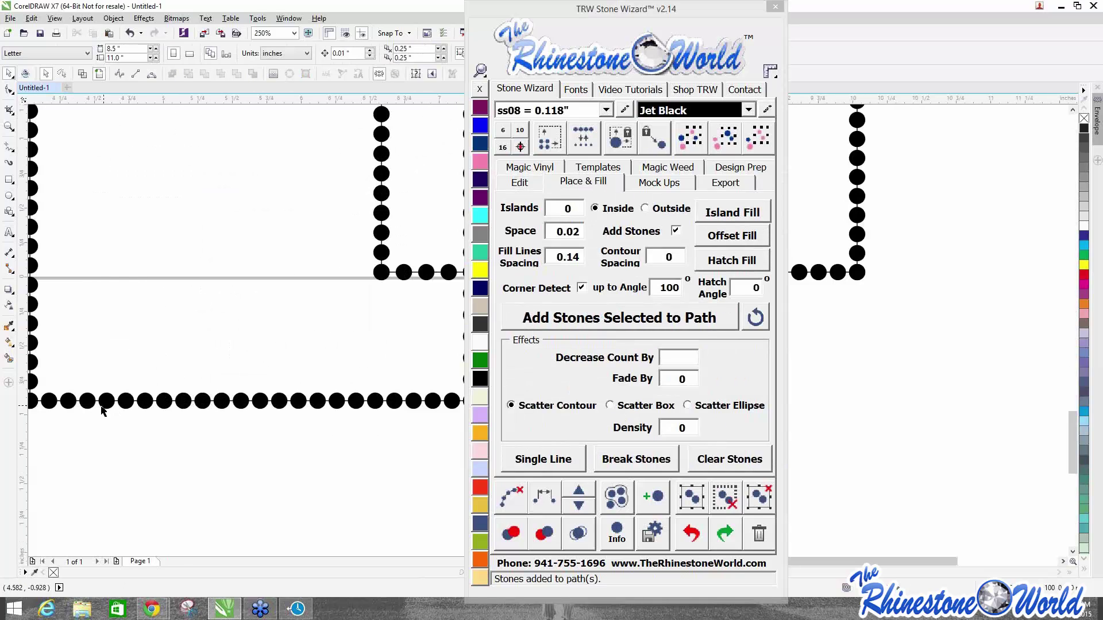
scroll(138, 428, down, 3)
scroll(94, 417, up, 3)
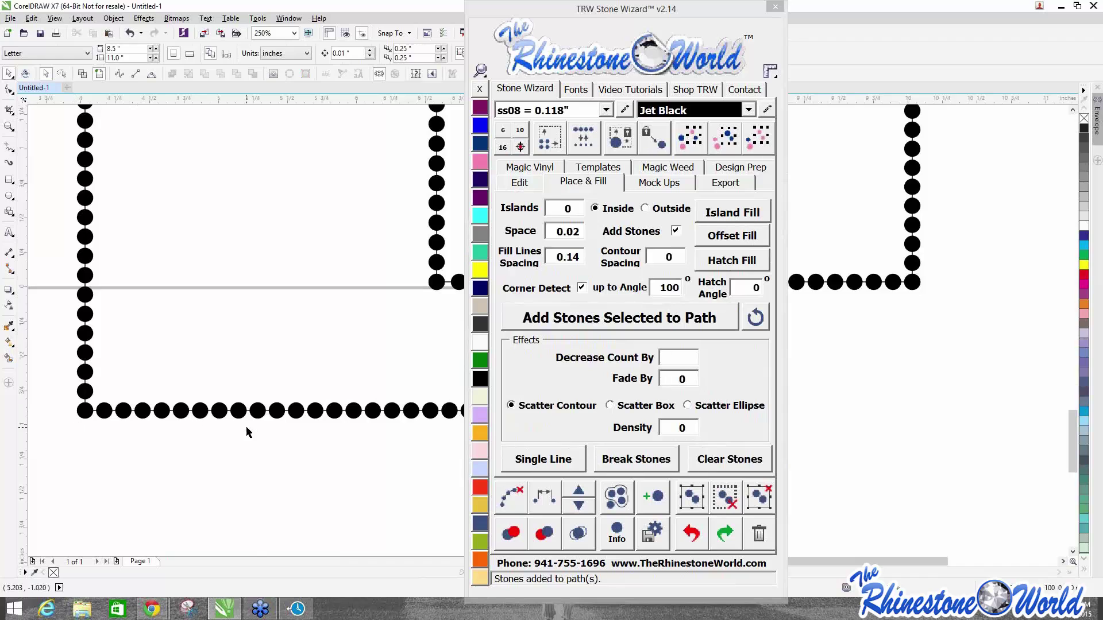
scroll(246, 425, down, 2)
scroll(311, 322, up, 1)
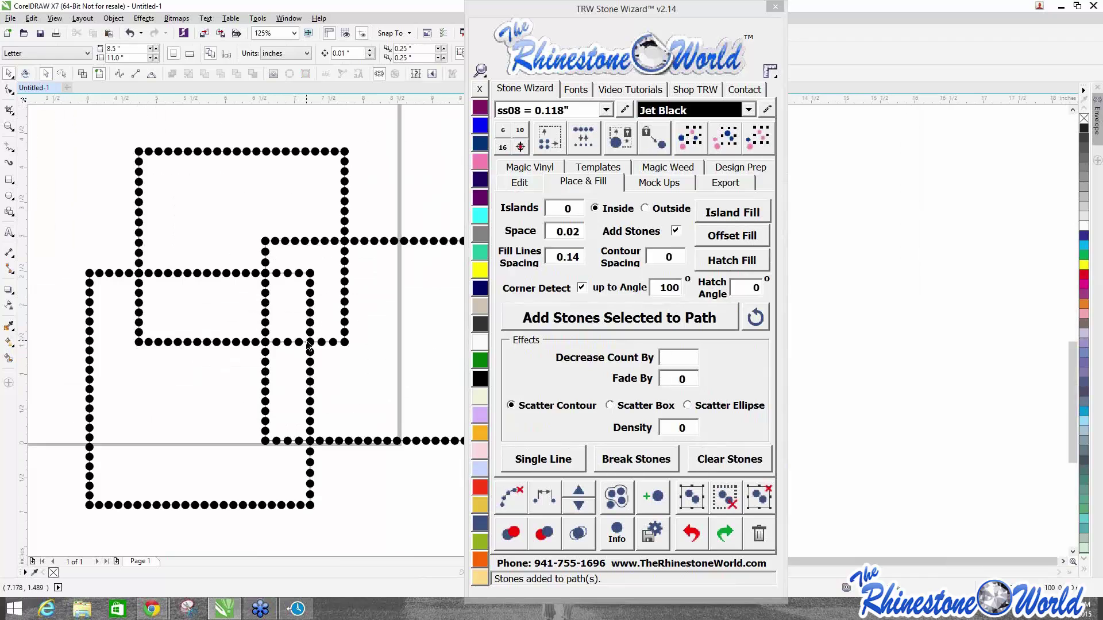
scroll(308, 345, up, 2)
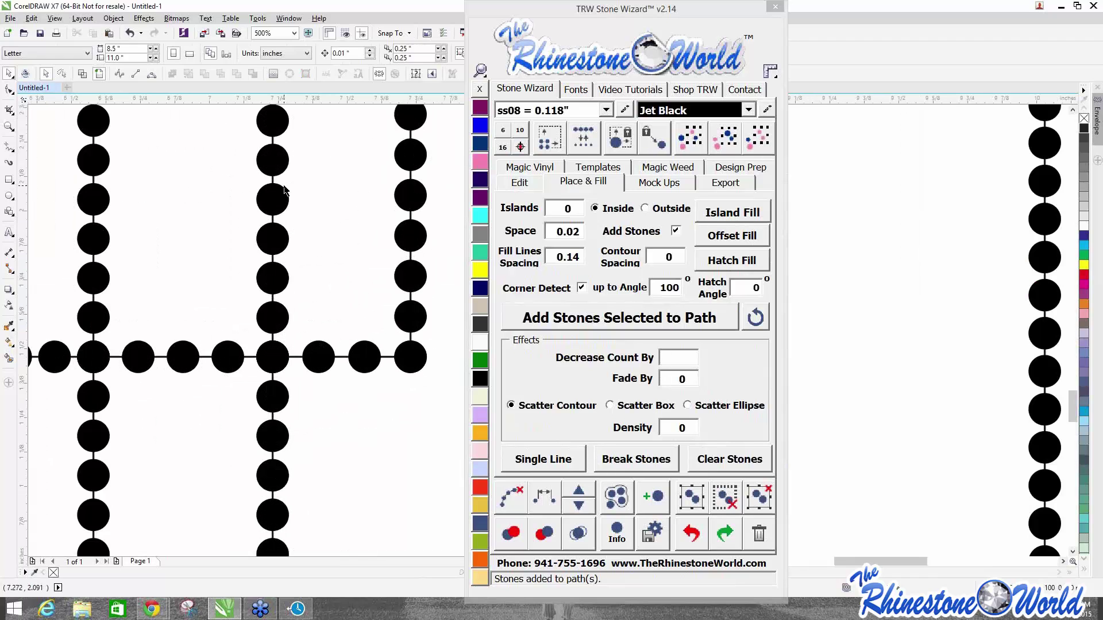
scroll(267, 305, down, 2)
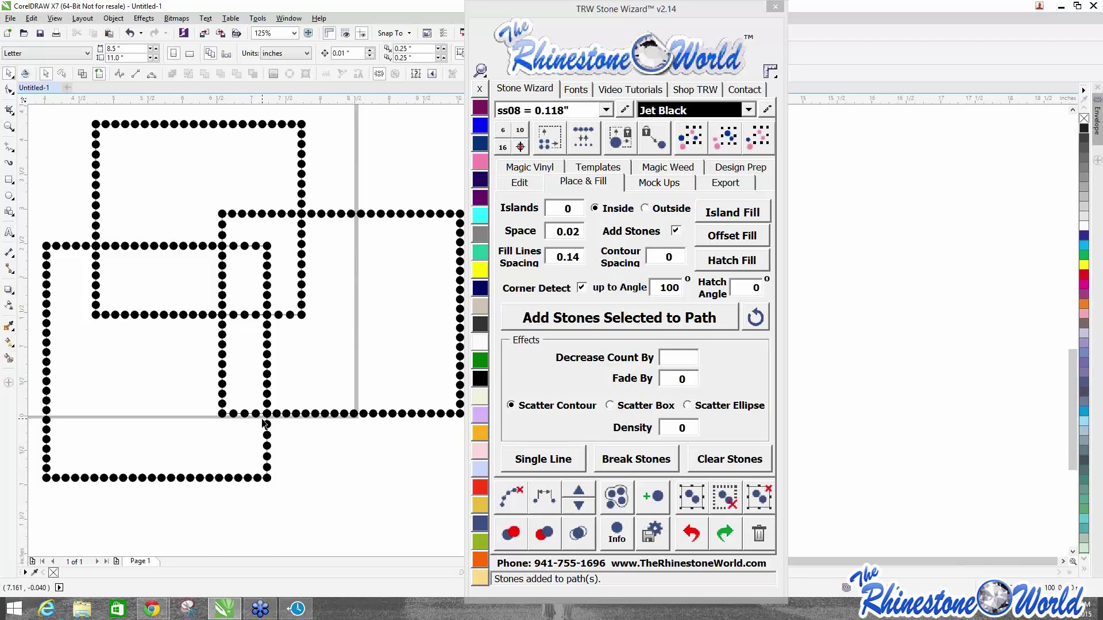
scroll(275, 431, up, 4)
scroll(343, 311, down, 4)
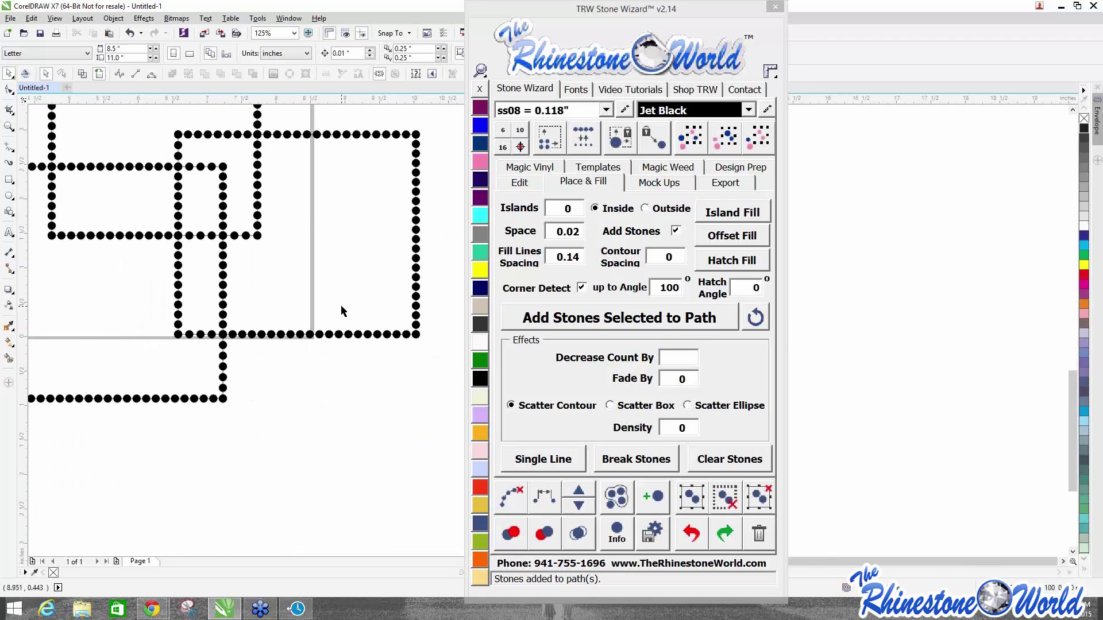
scroll(374, 376, down, 1)
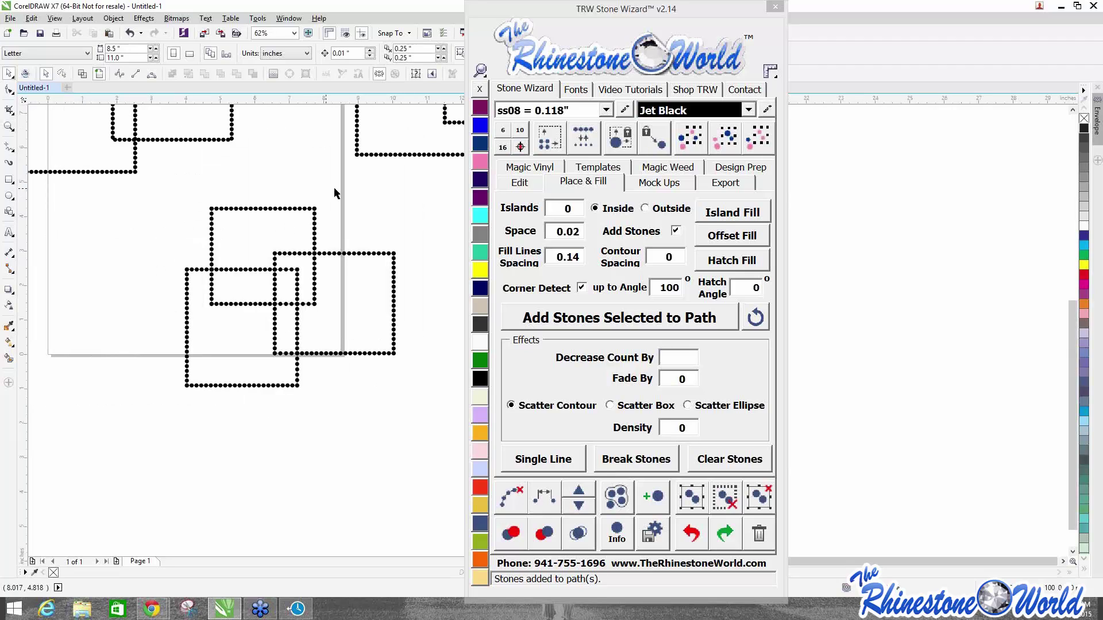
Select individual path sections between the crossings of the split rectangles to inspect their stone spacing.
scroll(304, 250, up, 6)
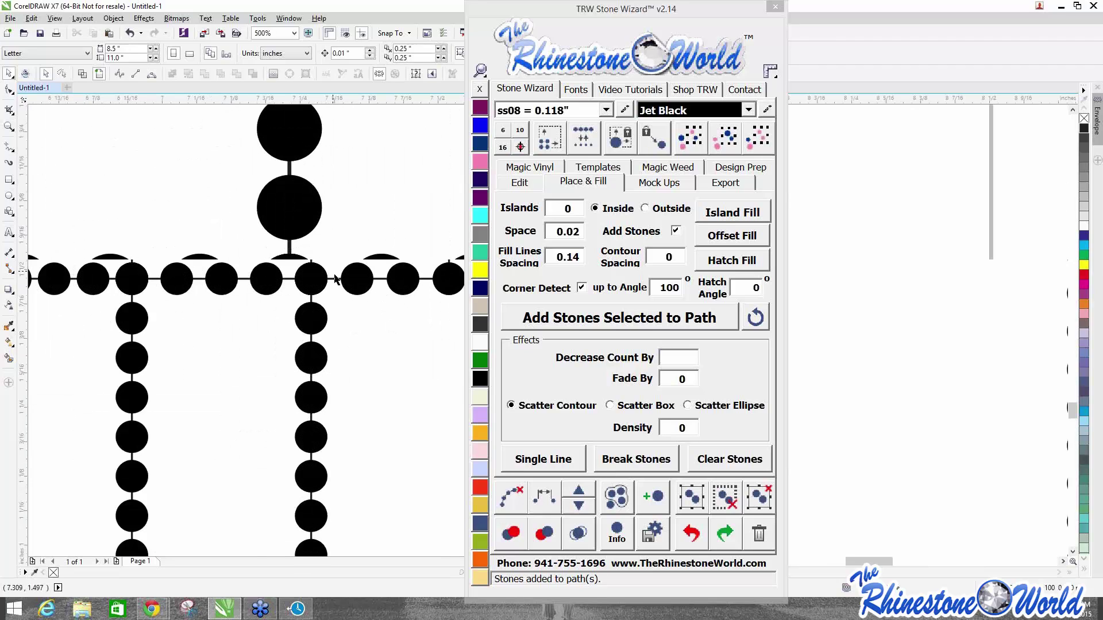
click(335, 285)
scroll(336, 286, down, 1)
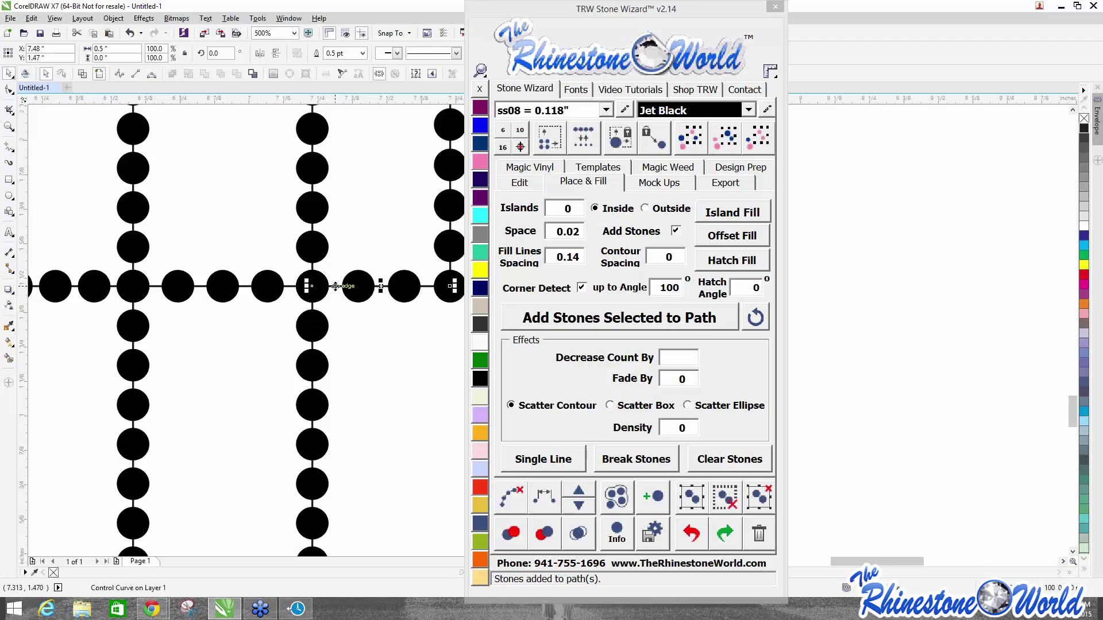
scroll(335, 286, down, 1)
click(265, 338)
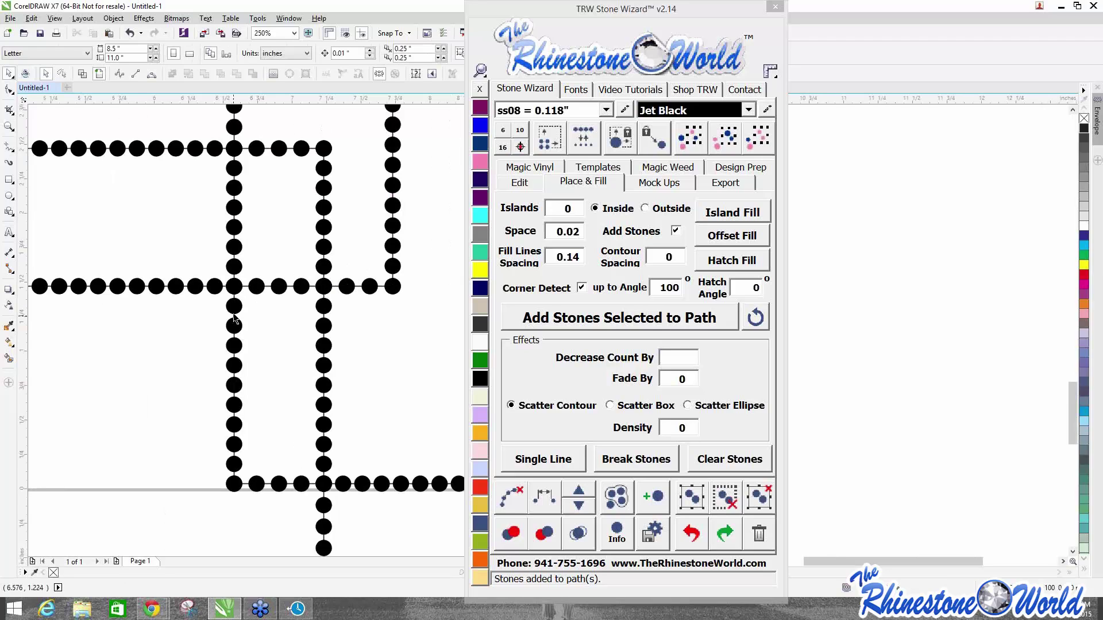
scroll(234, 320, up, 2)
click(234, 322)
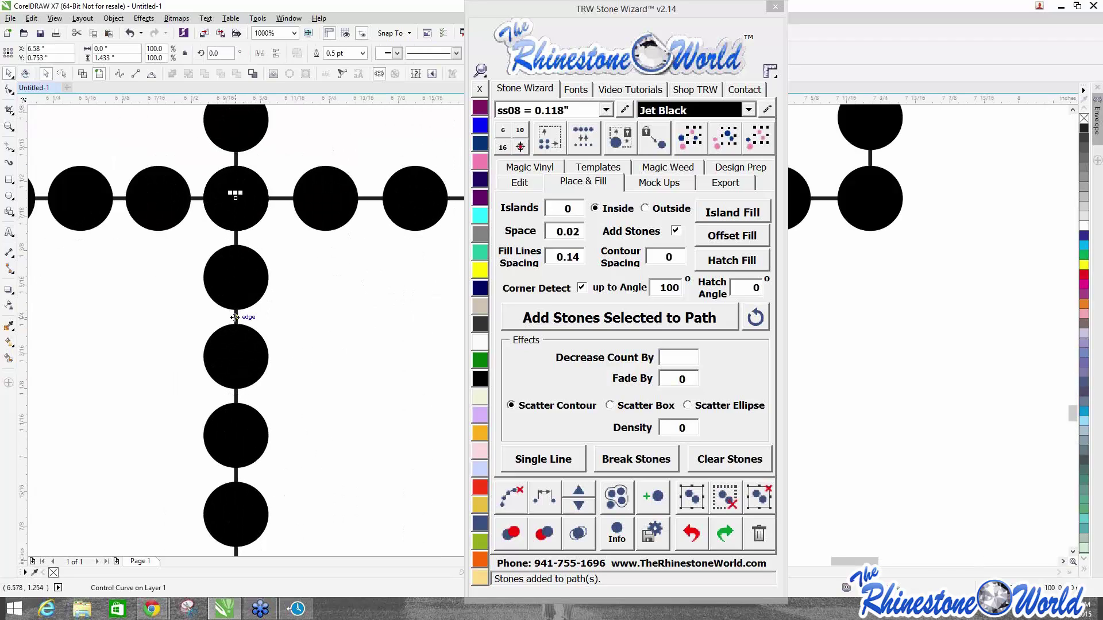
Compare the stone outlines of the three overlapping-rectangle groups at full view, including the two upper groups and the Magic Sections tool.
scroll(235, 321, down, 1)
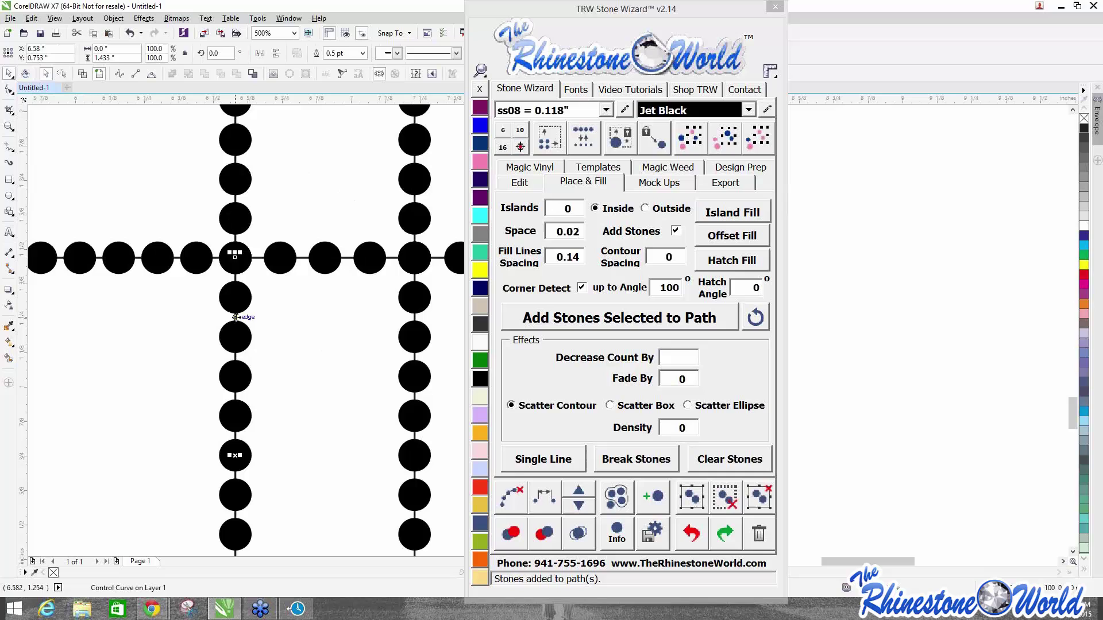
click(359, 439)
scroll(266, 375, down, 2)
scroll(267, 375, down, 2)
drag(112, 177, 421, 308)
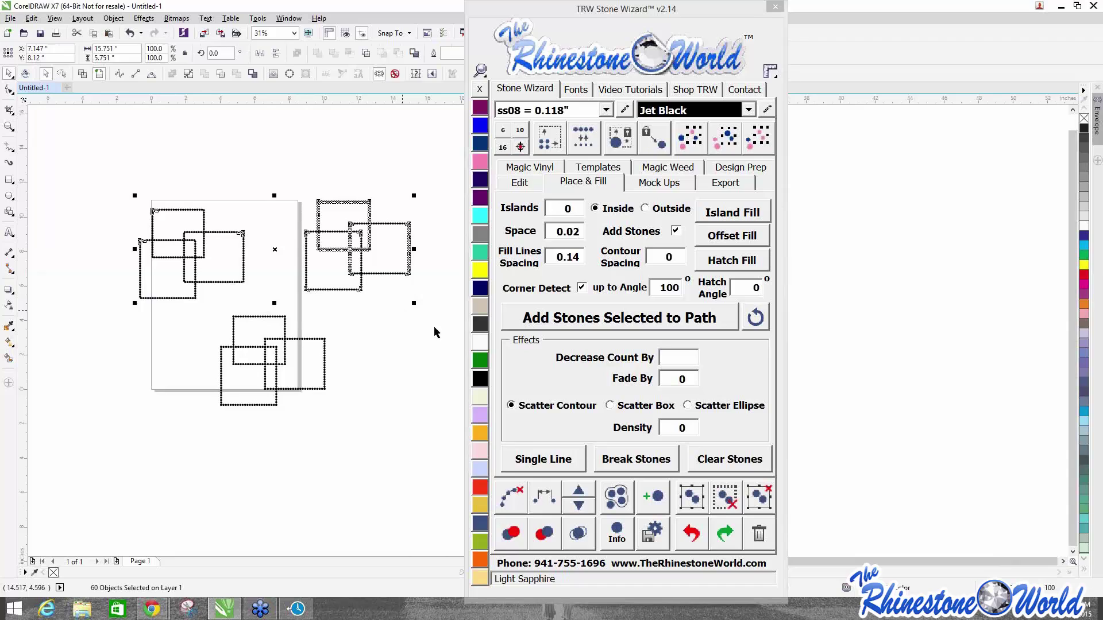
click(521, 184)
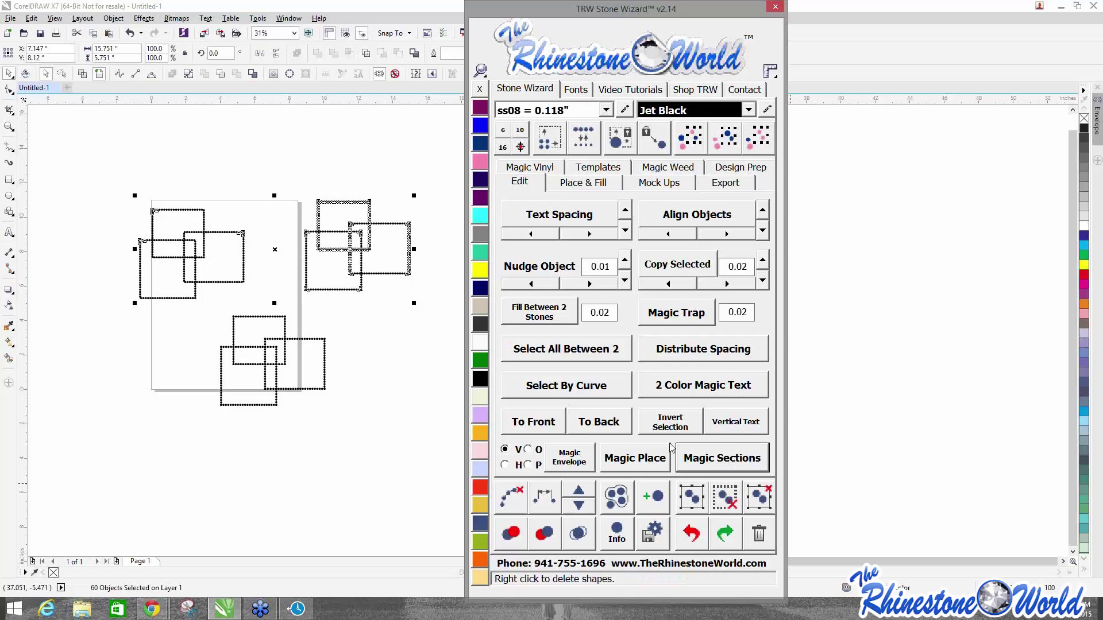
click(276, 309)
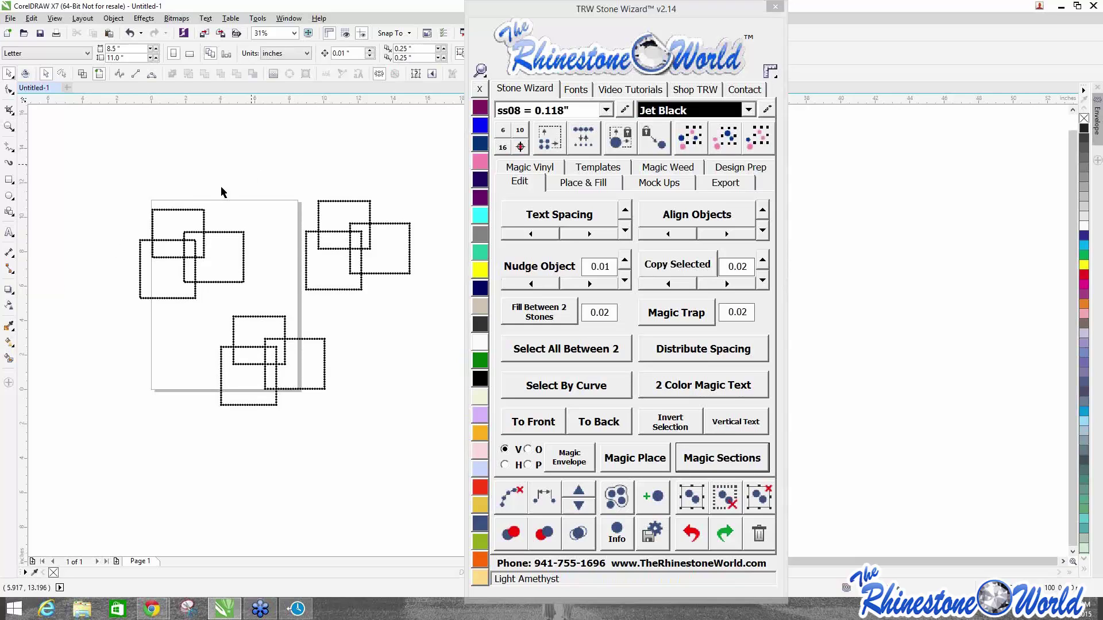
Draw a rectangle about 3.97 by 4.73 inches and place it beside the page, below the upper stone-outlined group outside the page.
click(8, 179)
drag(123, 177, 54, 258)
key(space)
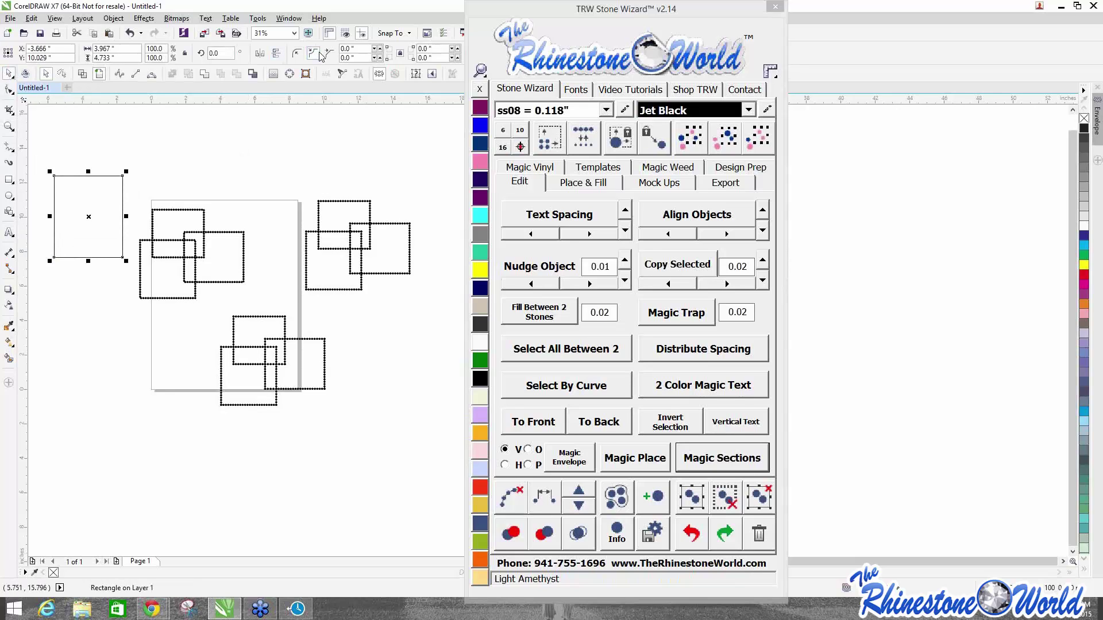
click(573, 184)
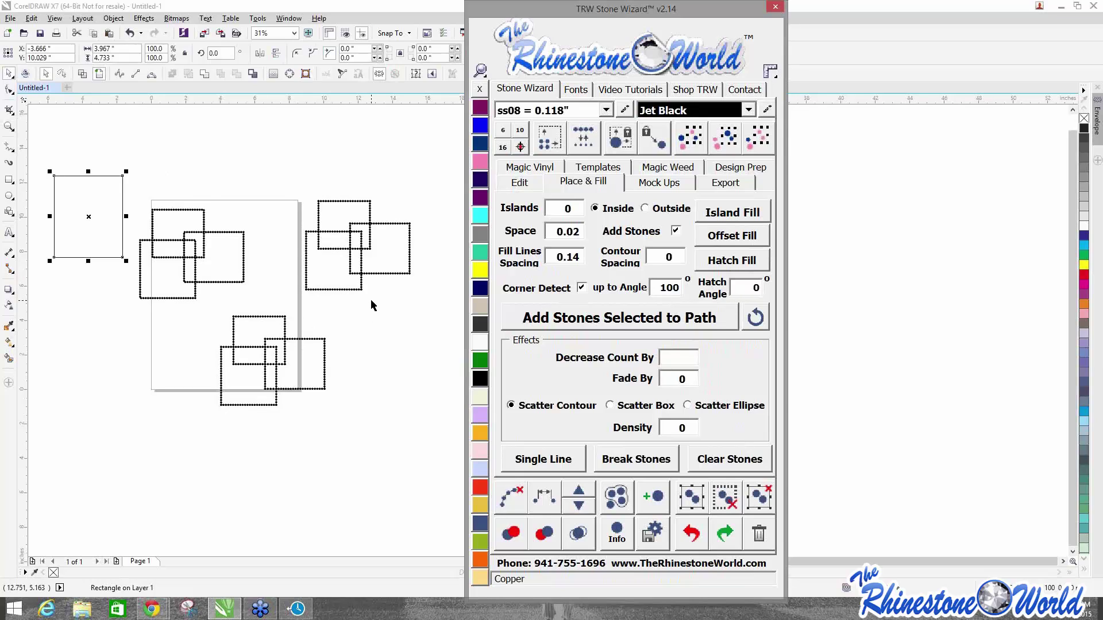
click(388, 323)
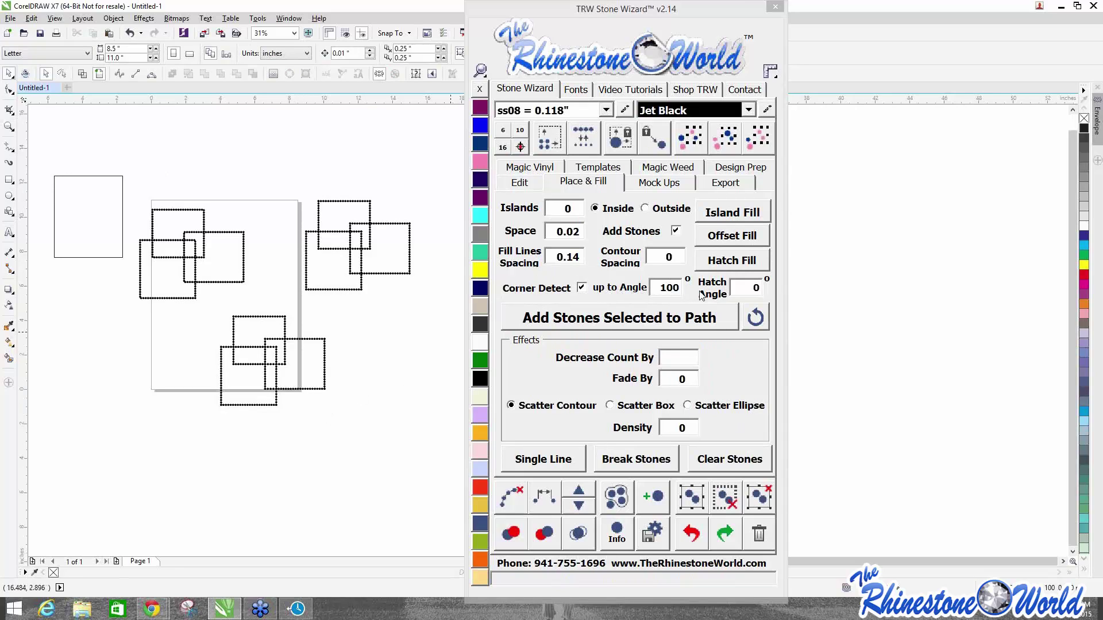
drag(110, 227, 418, 364)
Hatch Fill the new rectangle with ss08 Jet Black stones at a 50° hatch angle and inspect the fill up close.
double_click(746, 290)
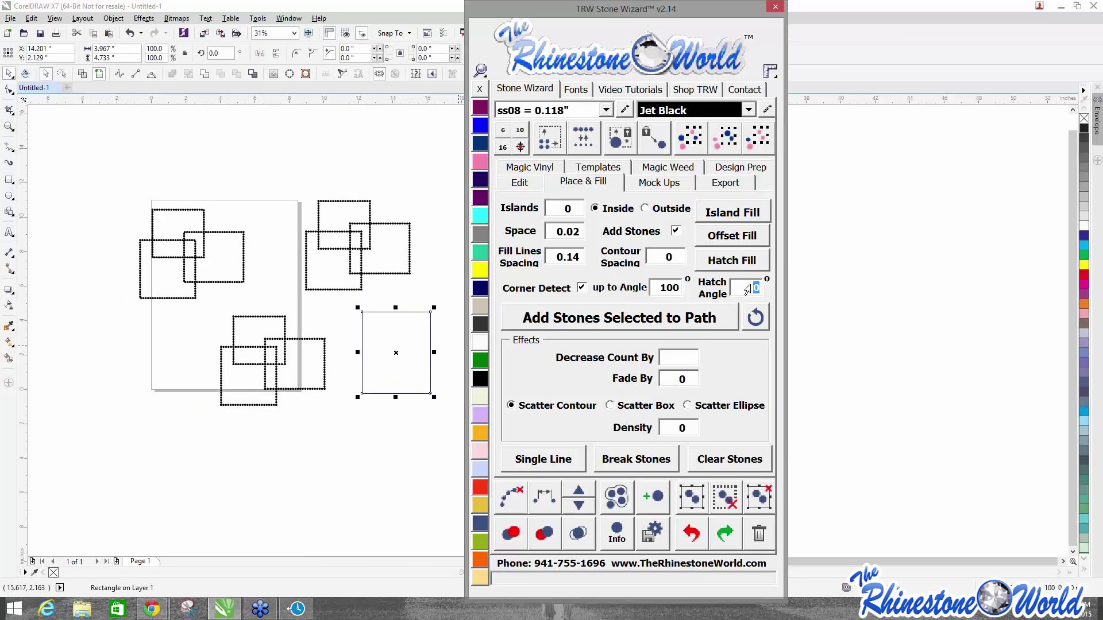
click(722, 261)
click(361, 440)
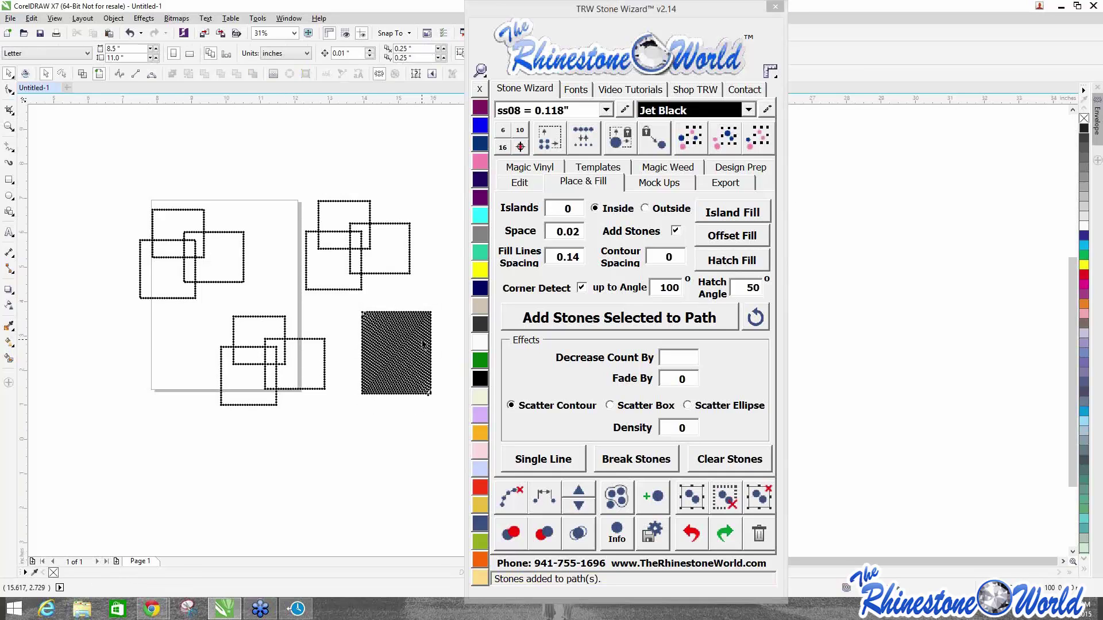
scroll(419, 340, up, 5)
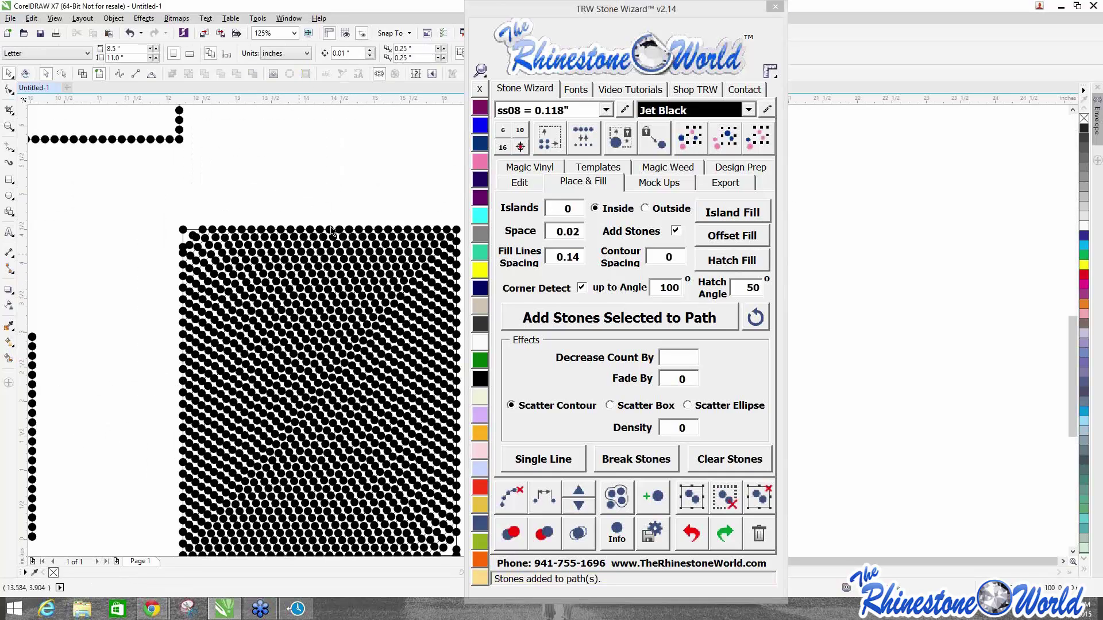
scroll(175, 232, down, 3)
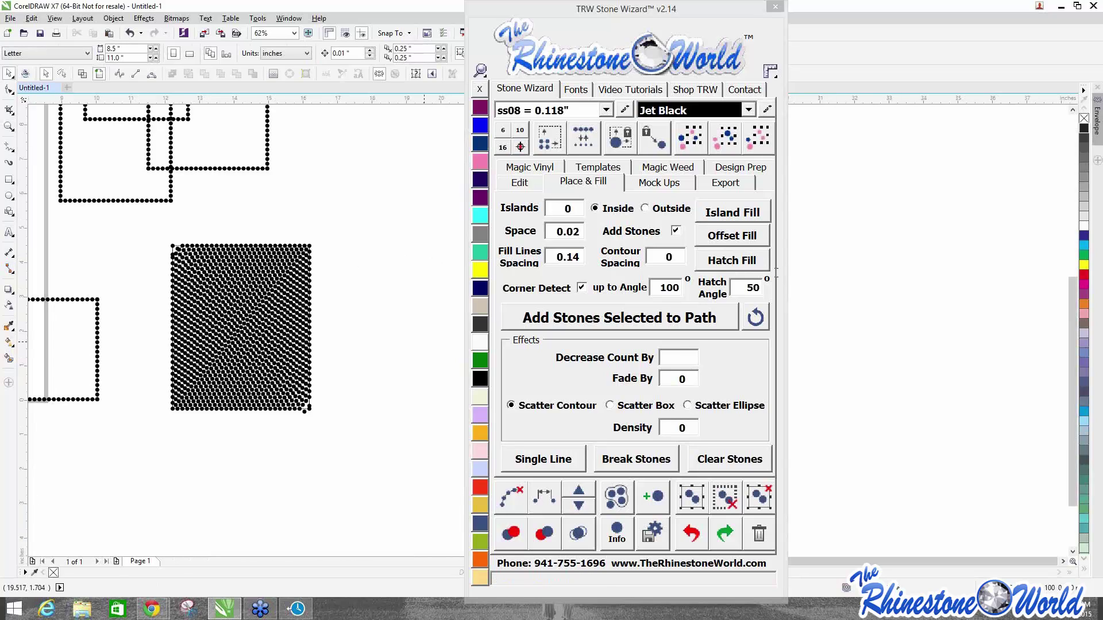
scroll(363, 274, down, 2)
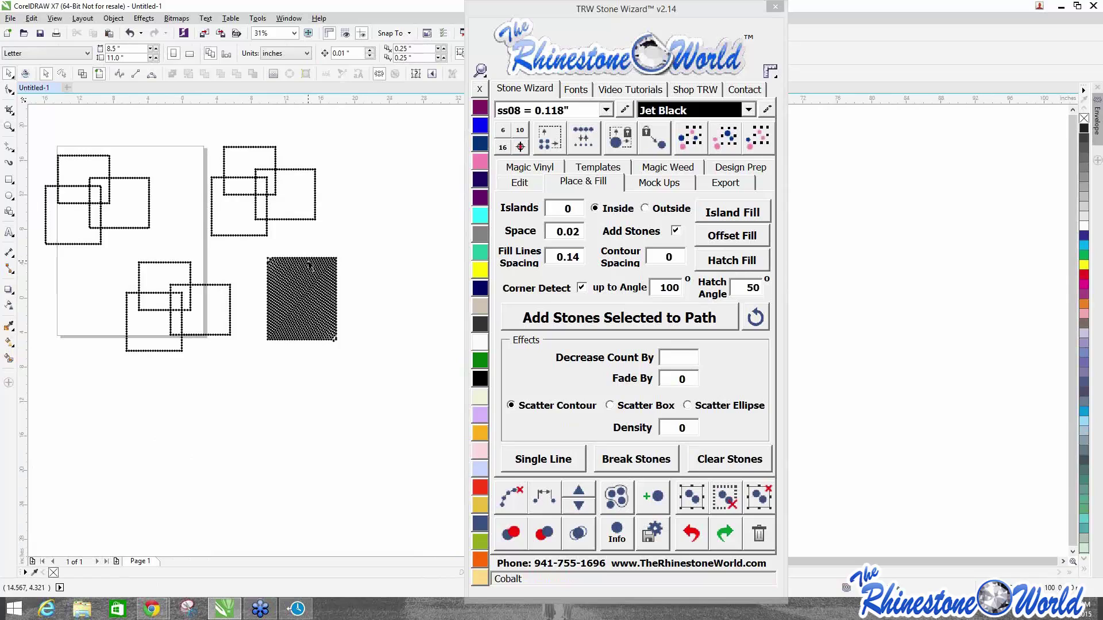
scroll(207, 224, down, 1)
scroll(201, 214, up, 1)
scroll(105, 192, up, 1)
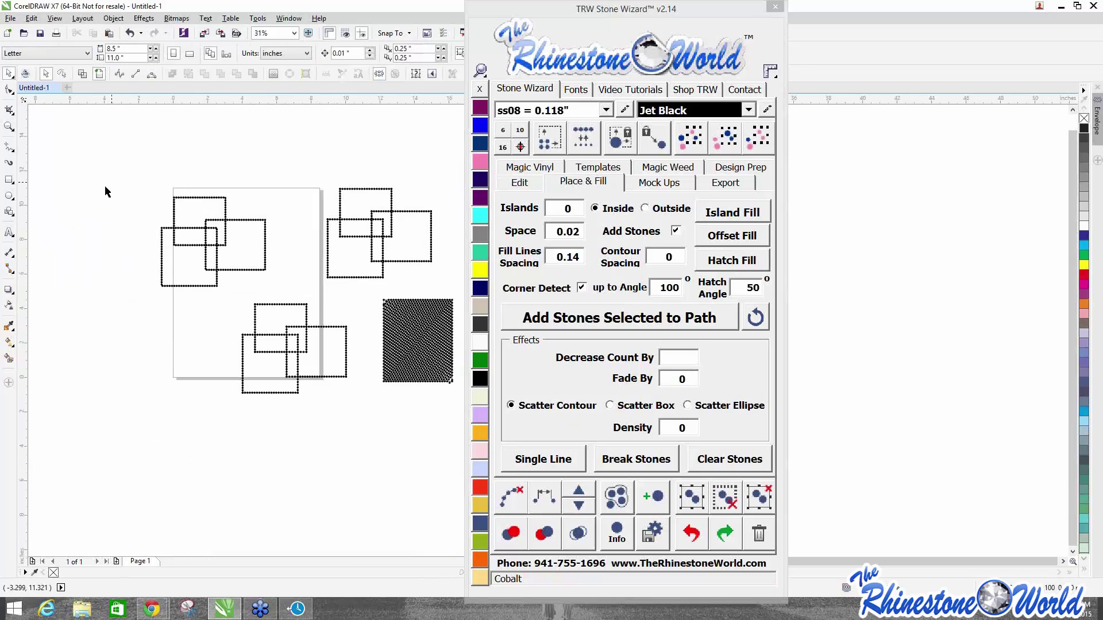
click(11, 181)
drag(86, 150, 134, 211)
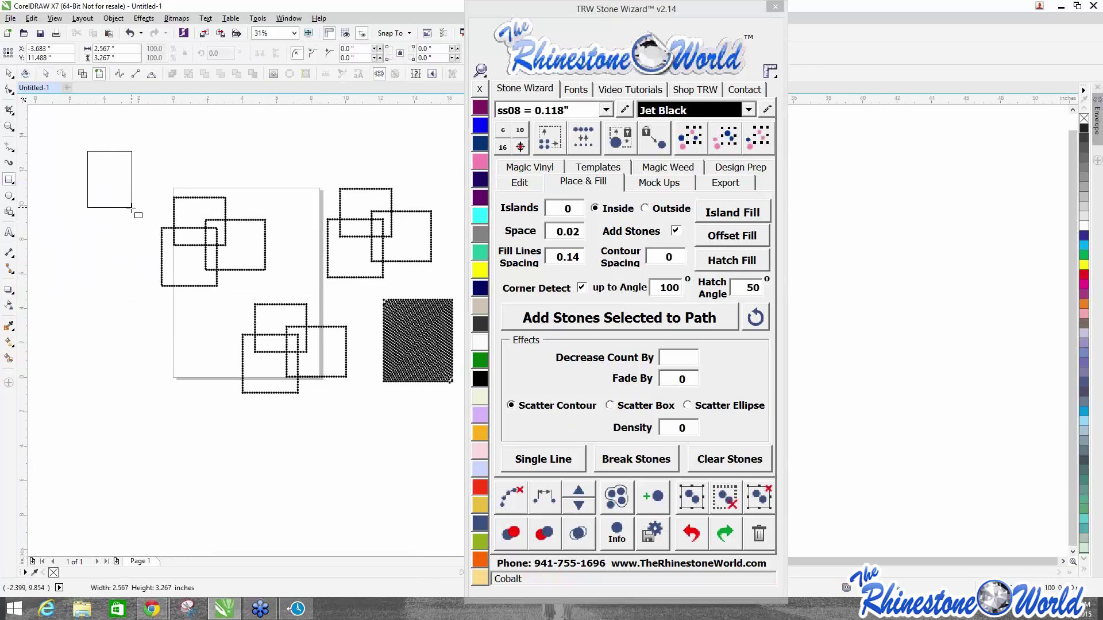
click(12, 91)
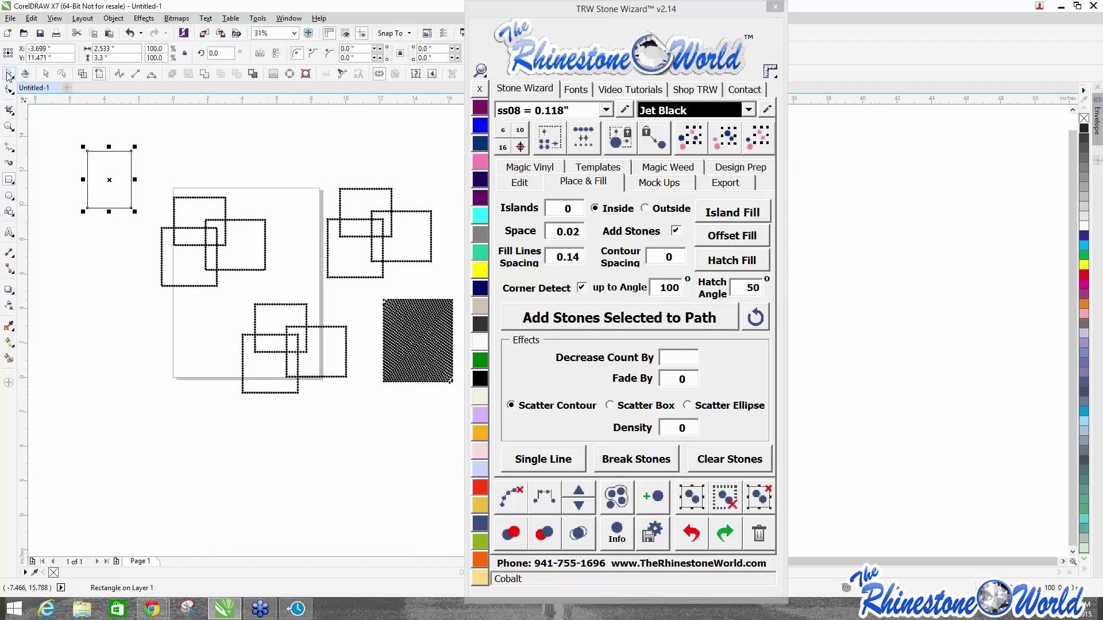
click(312, 54)
click(107, 226)
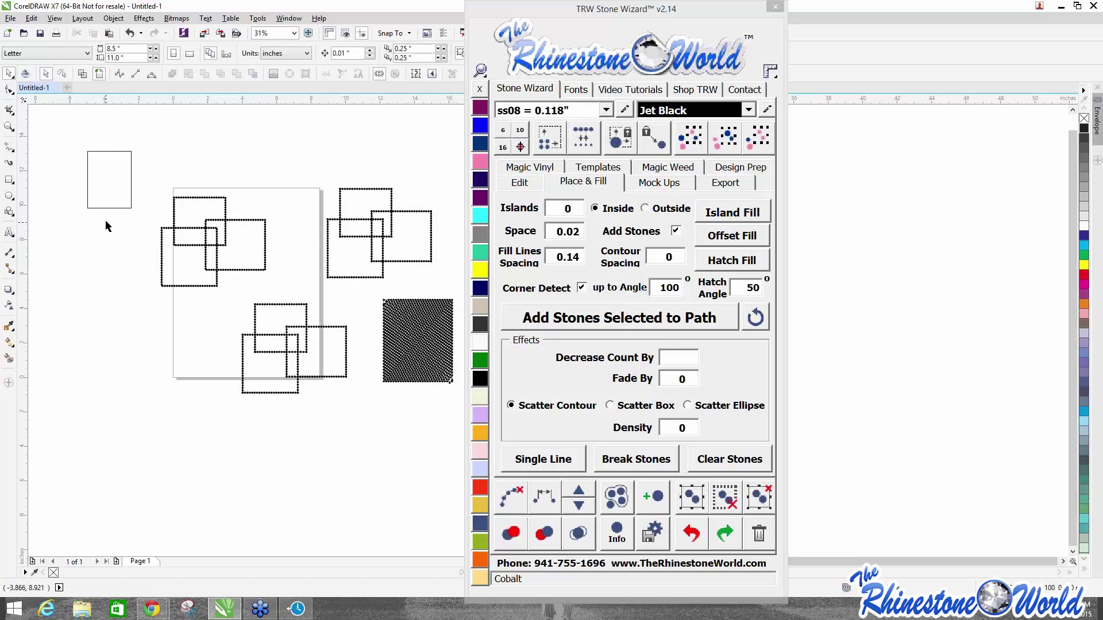
Delete all rectangles and stones from the drawing and bring up the wizard's Edit tools.
scroll(107, 226, down, 3)
drag(73, 159, 210, 297)
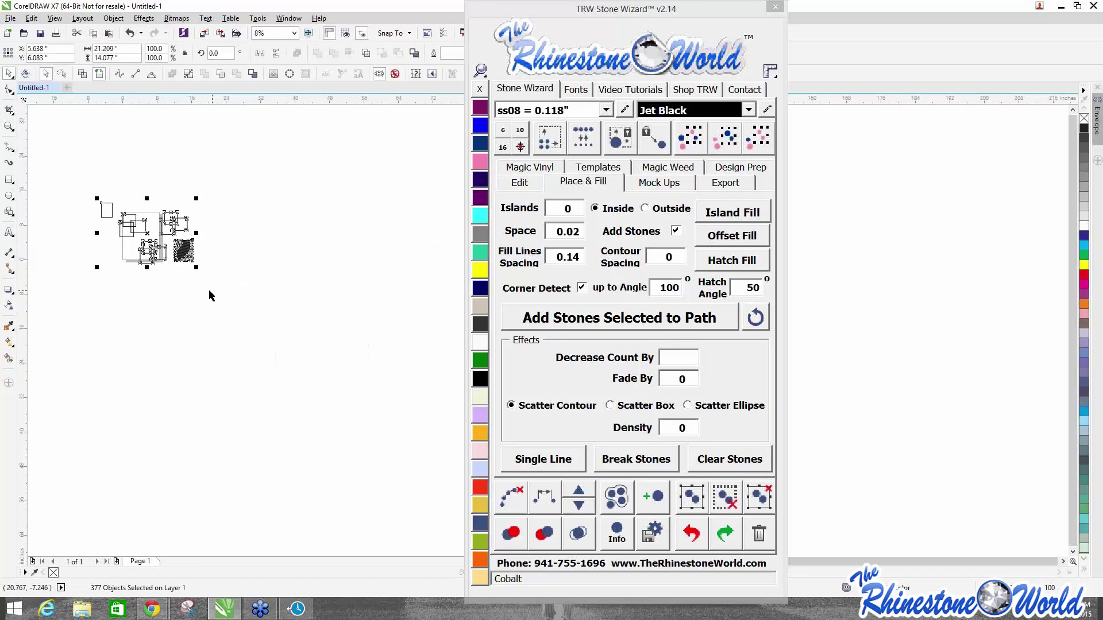
key(Delete)
scroll(127, 219, up, 3)
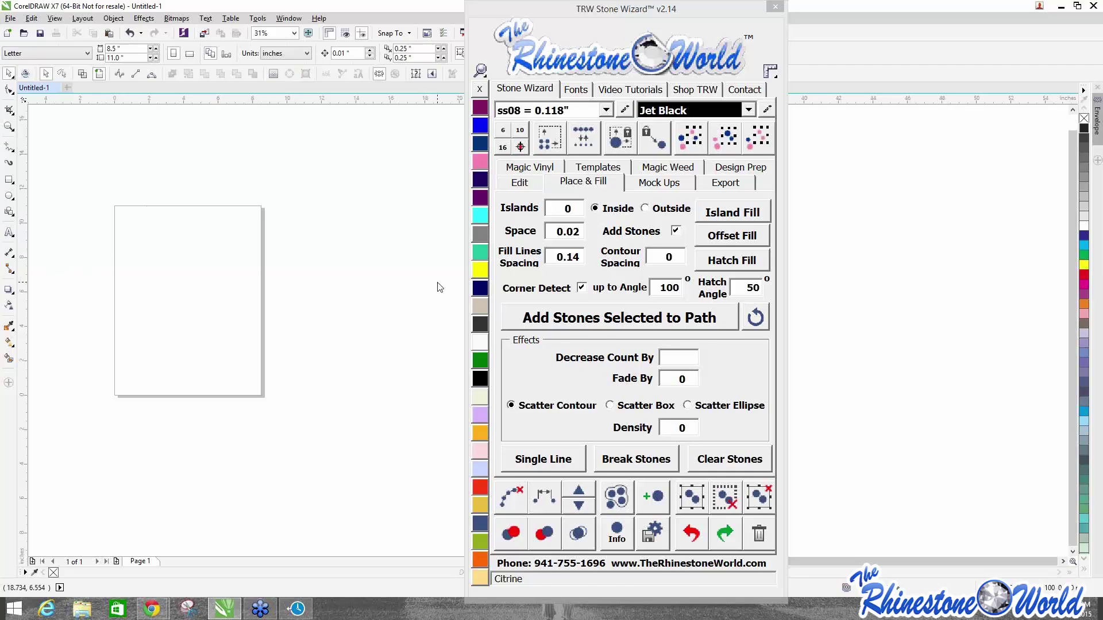
click(519, 183)
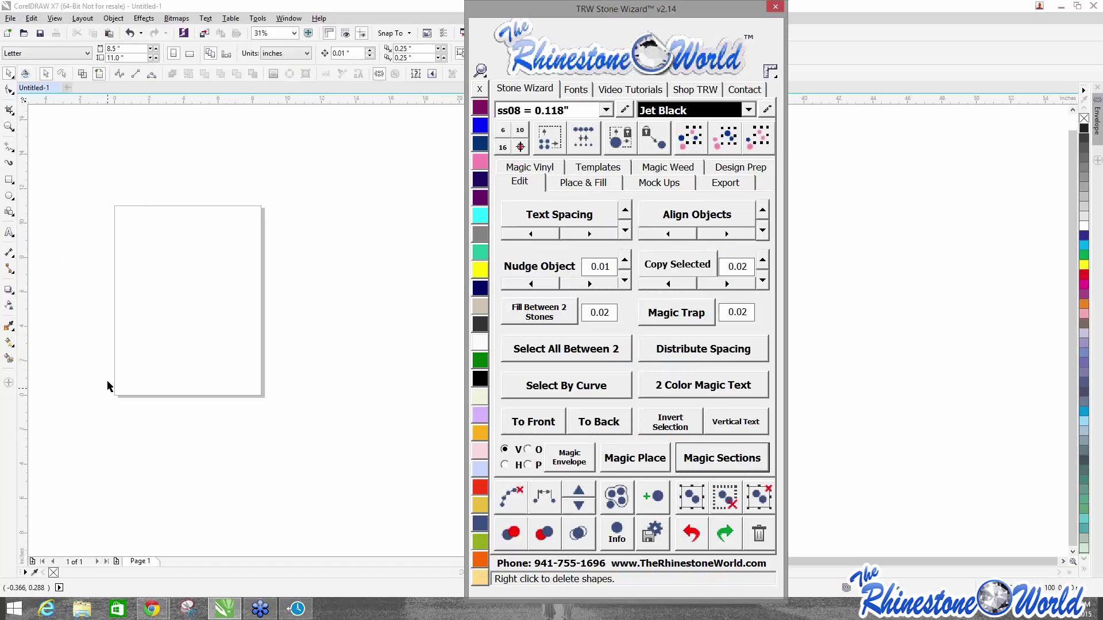
click(148, 327)
scroll(194, 340, down, 1)
scroll(139, 314, up, 1)
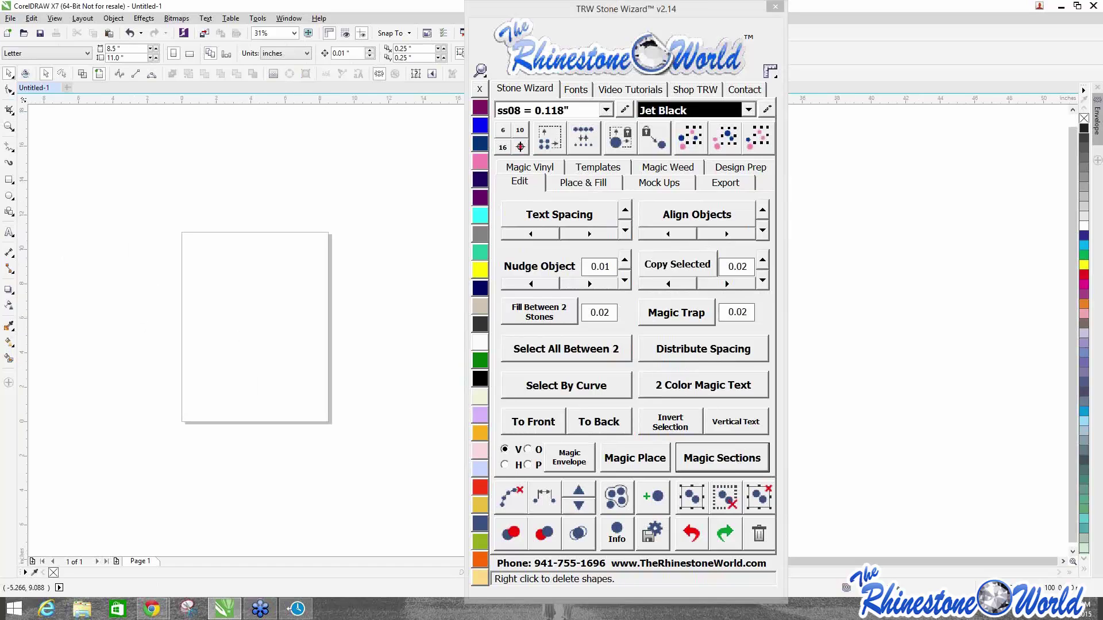
Bring the grouped sheet of badge and heart designs into the drawing and move it onto the page.
click(152, 609)
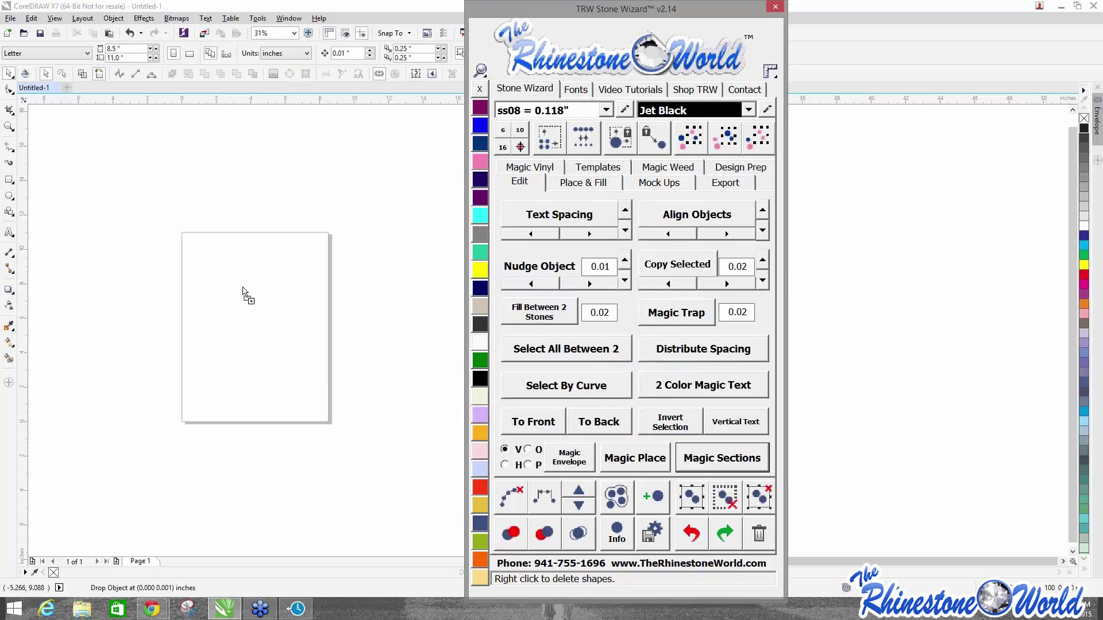
drag(244, 291, 238, 281)
click(519, 359)
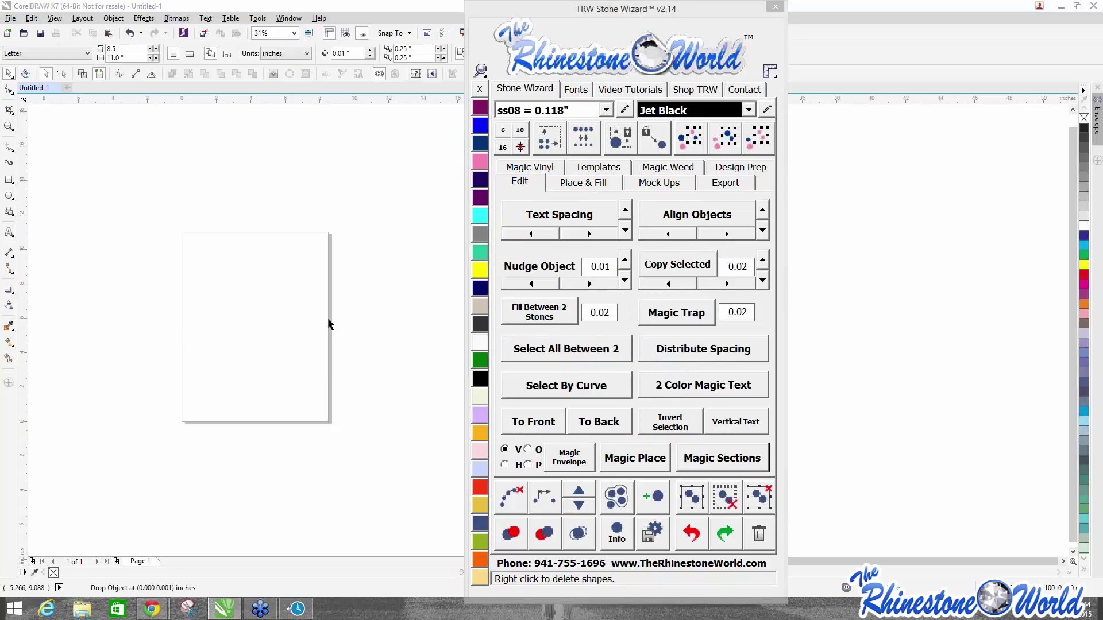
click(284, 374)
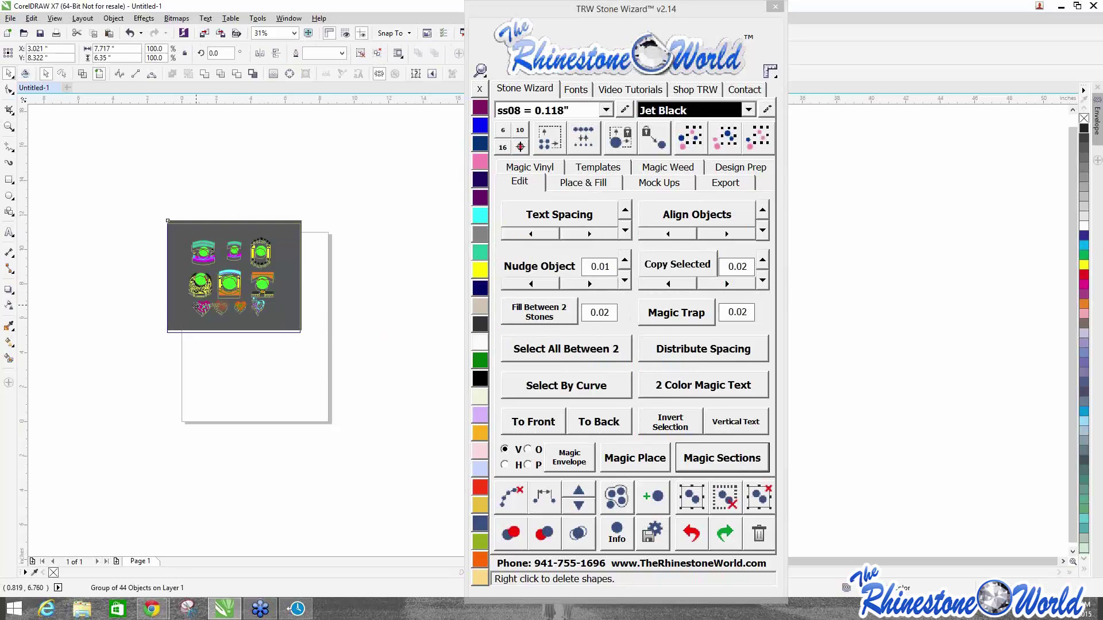
drag(228, 306, 249, 343)
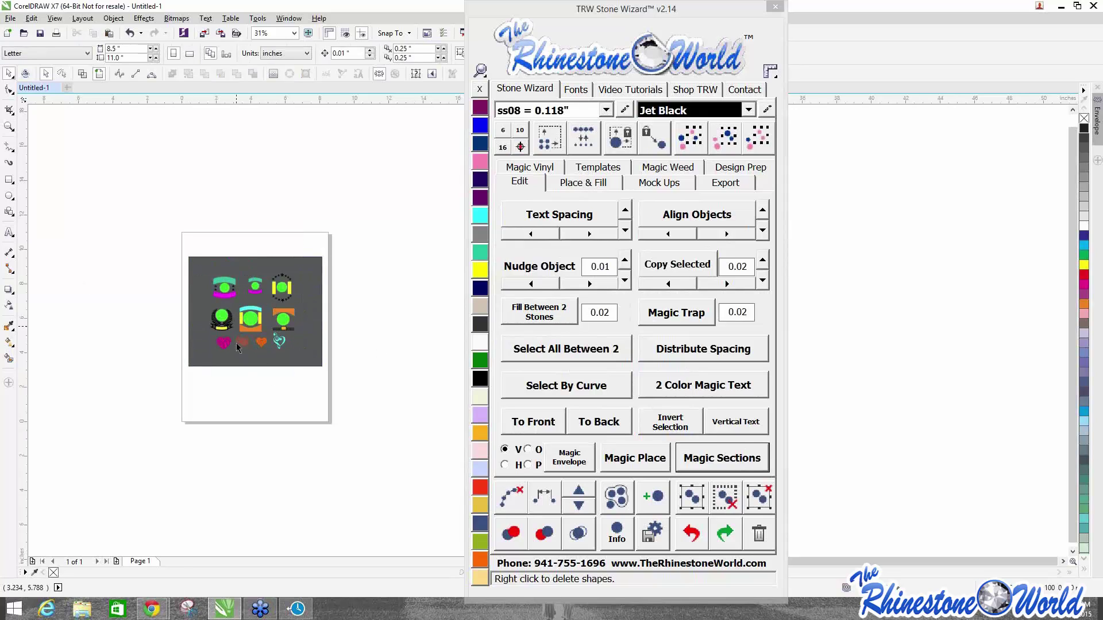
Ungroup the imported artwork and delete its dark gray background rectangle.
scroll(237, 344, up, 4)
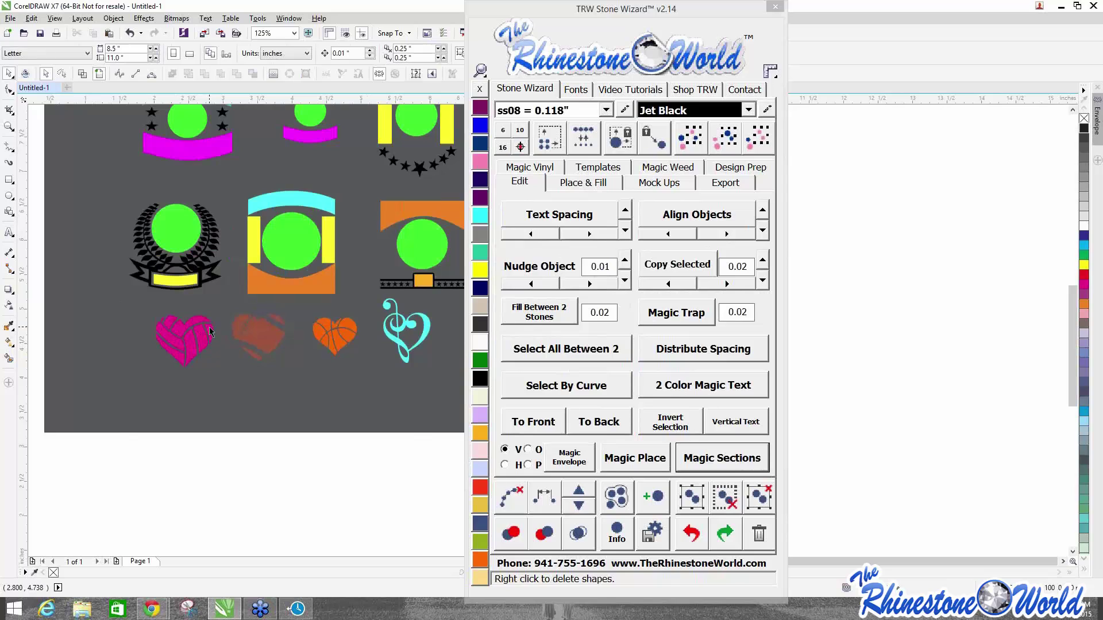
click(431, 329)
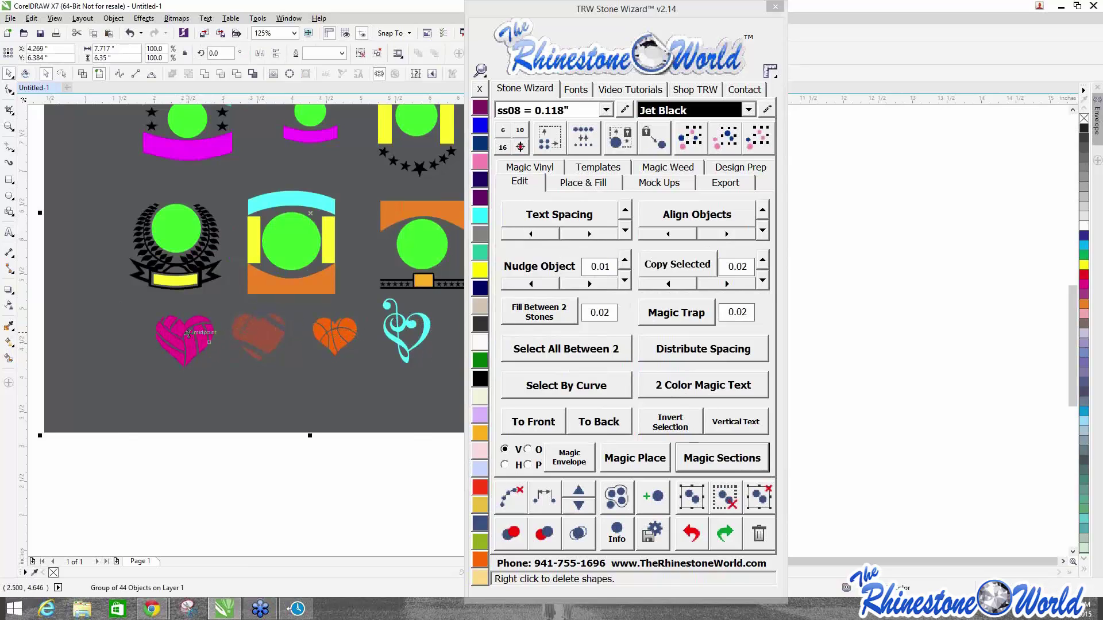
scroll(204, 325, down, 2)
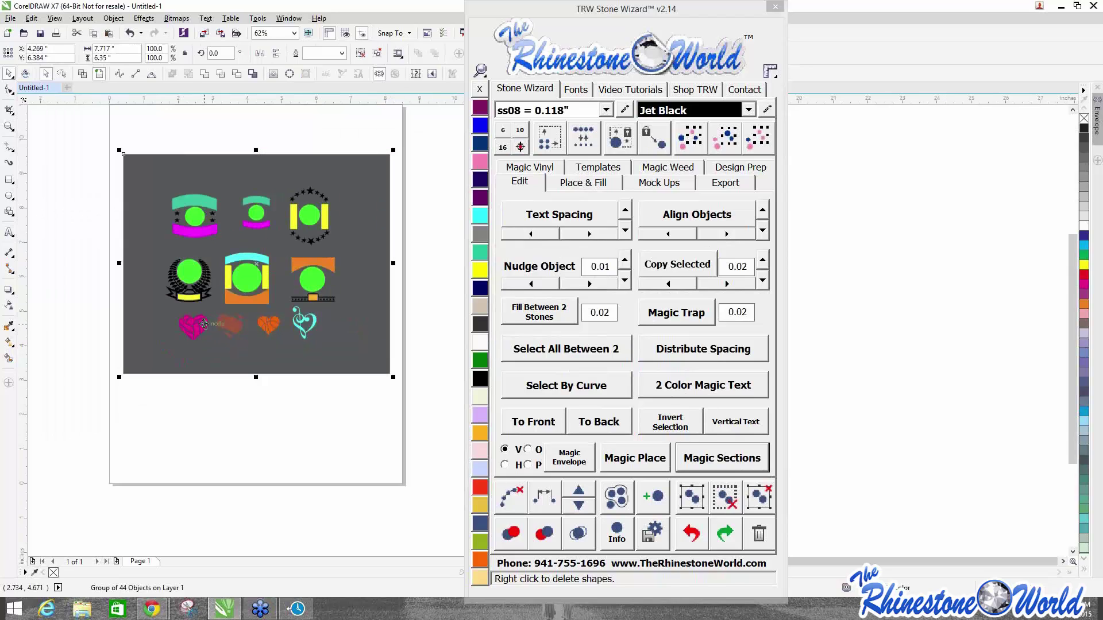
right_click(346, 185)
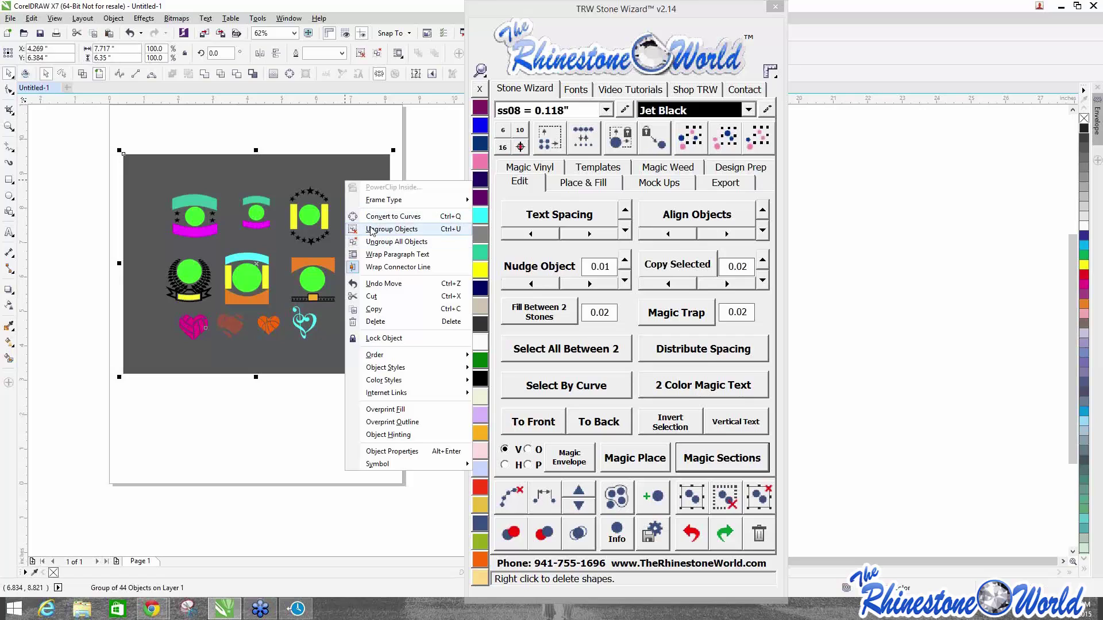
key(Escape)
key(Escape)
drag(381, 298, 322, 446)
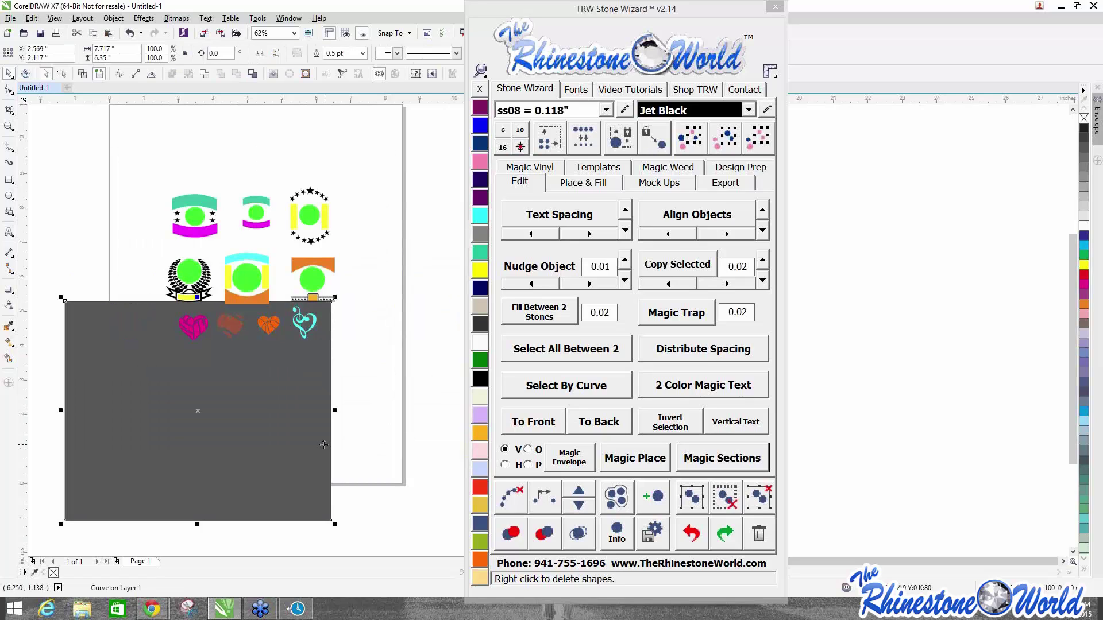
key(Delete)
Delete the small teal and magenta badge in the middle of the upper row.
mouse_move(147, 170)
mouse_down()
mouse_move(274, 247)
mouse_move(153, 165)
mouse_up()
drag(234, 171, 279, 245)
key(Delete)
Move the star-ringed badge into the gap in the upper row and delete the orange-banner badge below it.
drag(270, 162, 279, 234)
drag(367, 241, 287, 306)
key(Delete)
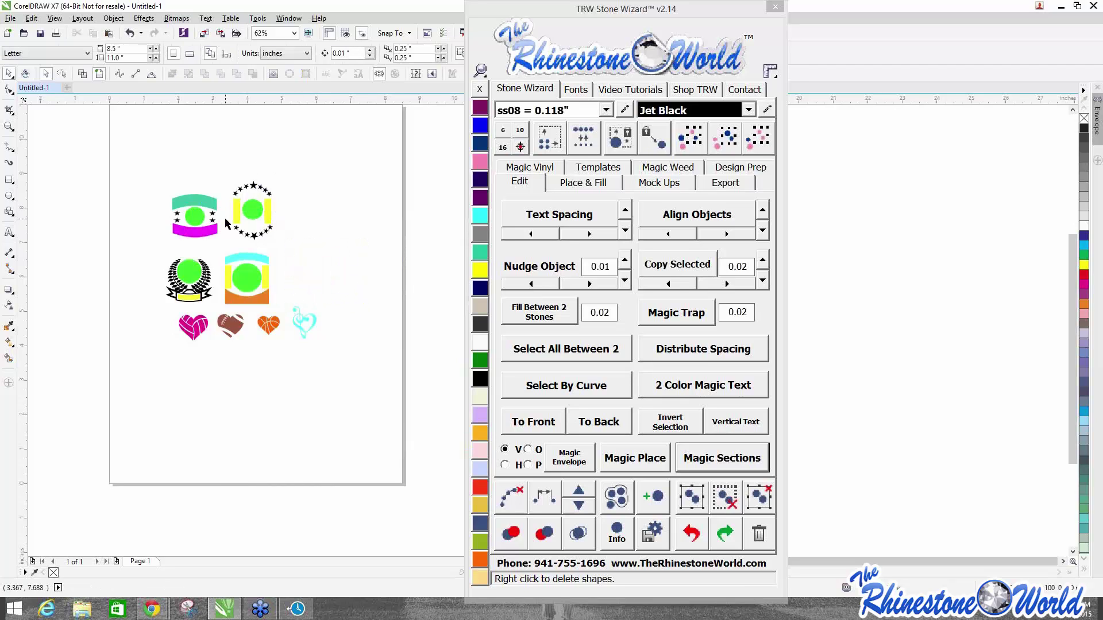
scroll(227, 222, up, 2)
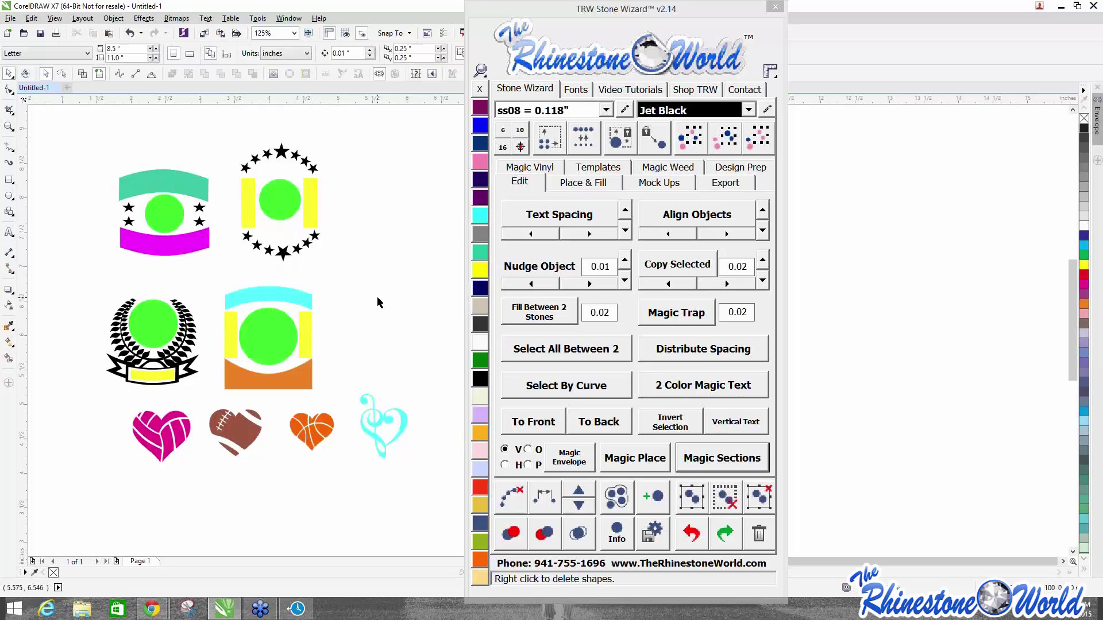
Recolour the teal banner of the first badge and the yellow ribbon panel of the laurel badge as Aquamarine.
click(206, 199)
click(479, 215)
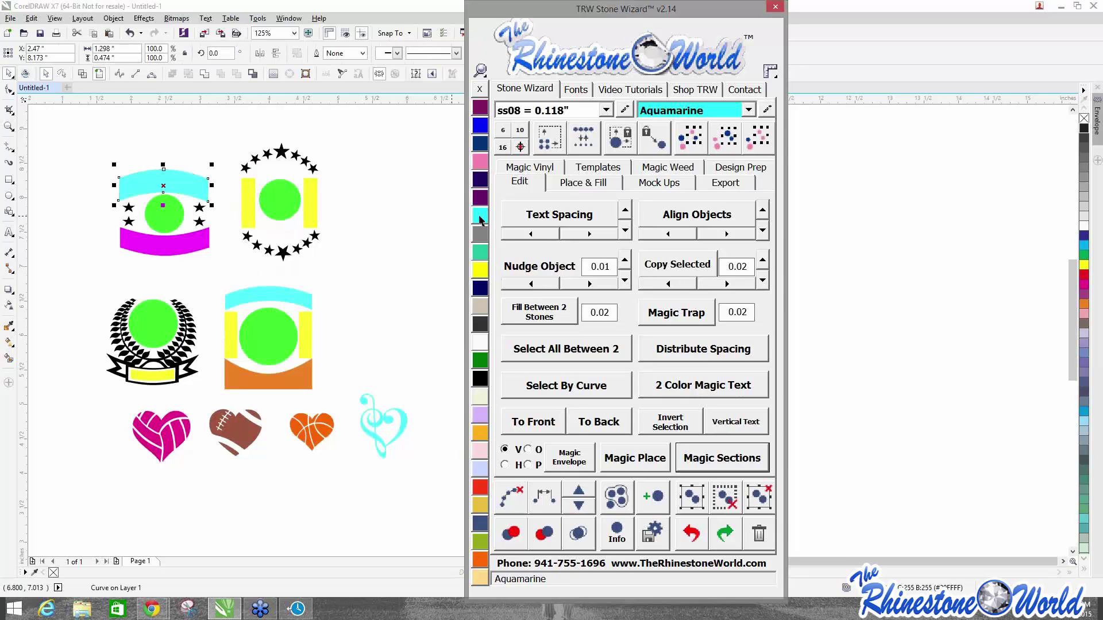
click(163, 381)
click(480, 215)
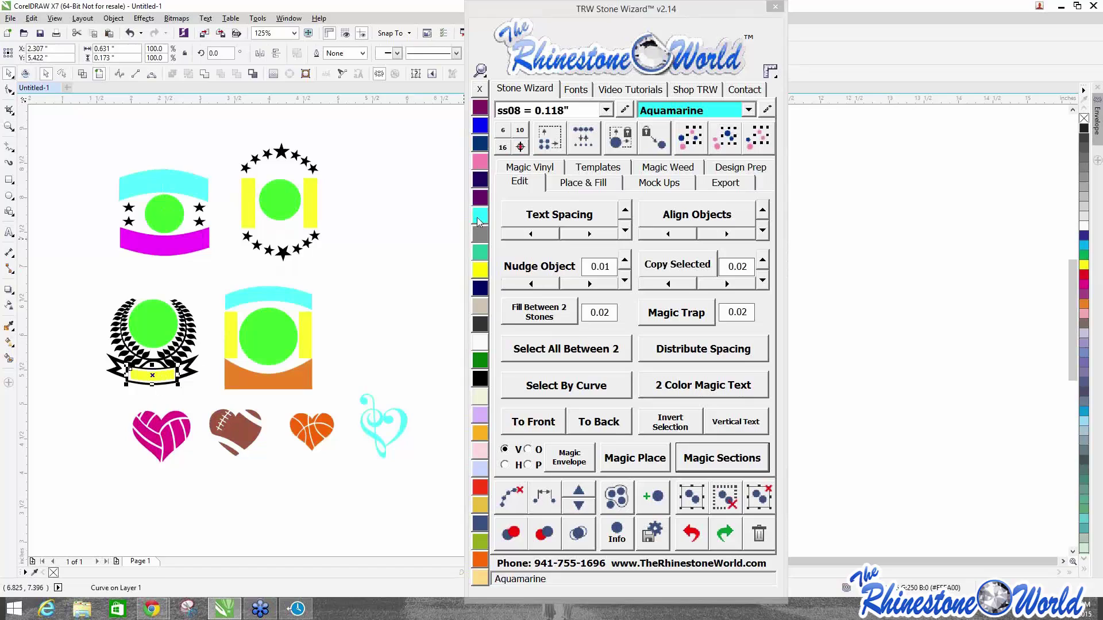
click(374, 263)
Recolour the laurel badge's ribbon panel and the first badge's lower magenta banner orange.
click(168, 378)
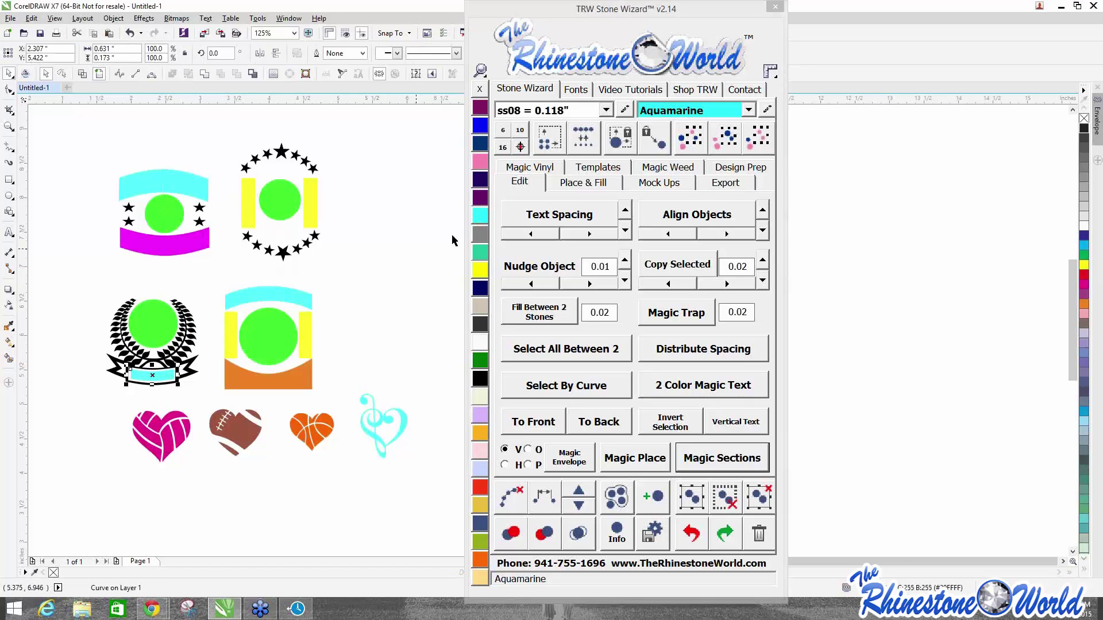
click(1084, 305)
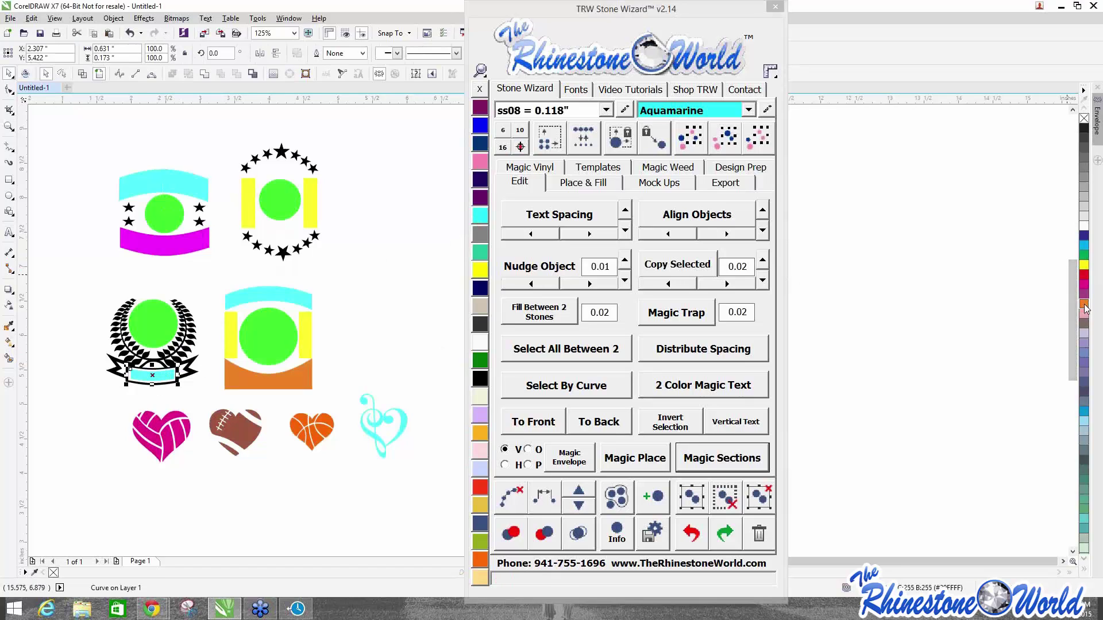
click(196, 249)
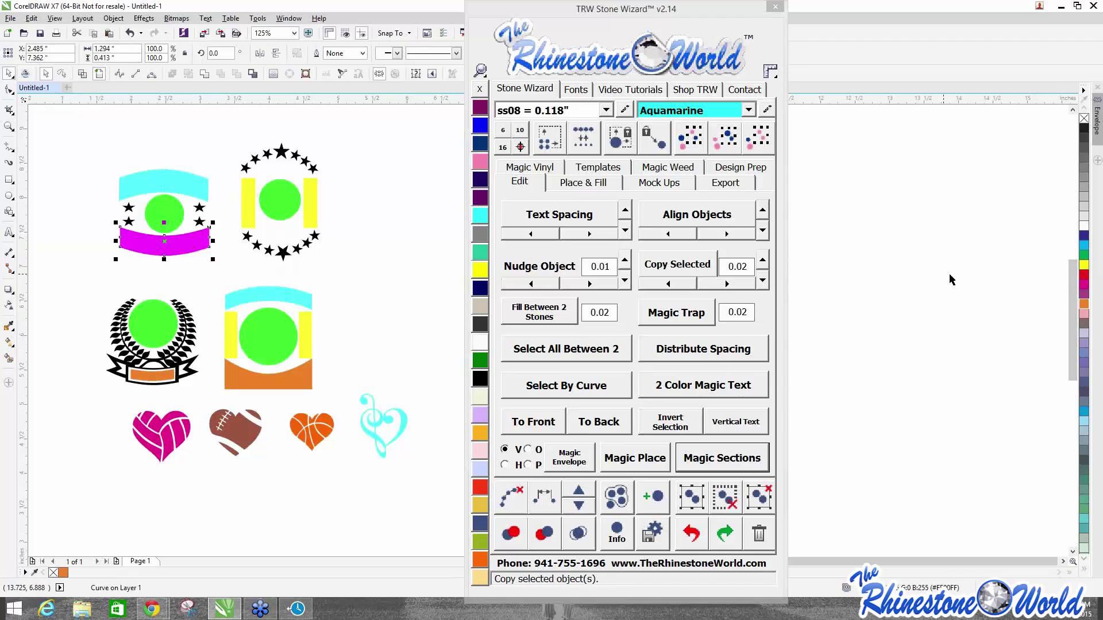
click(1084, 304)
click(297, 381)
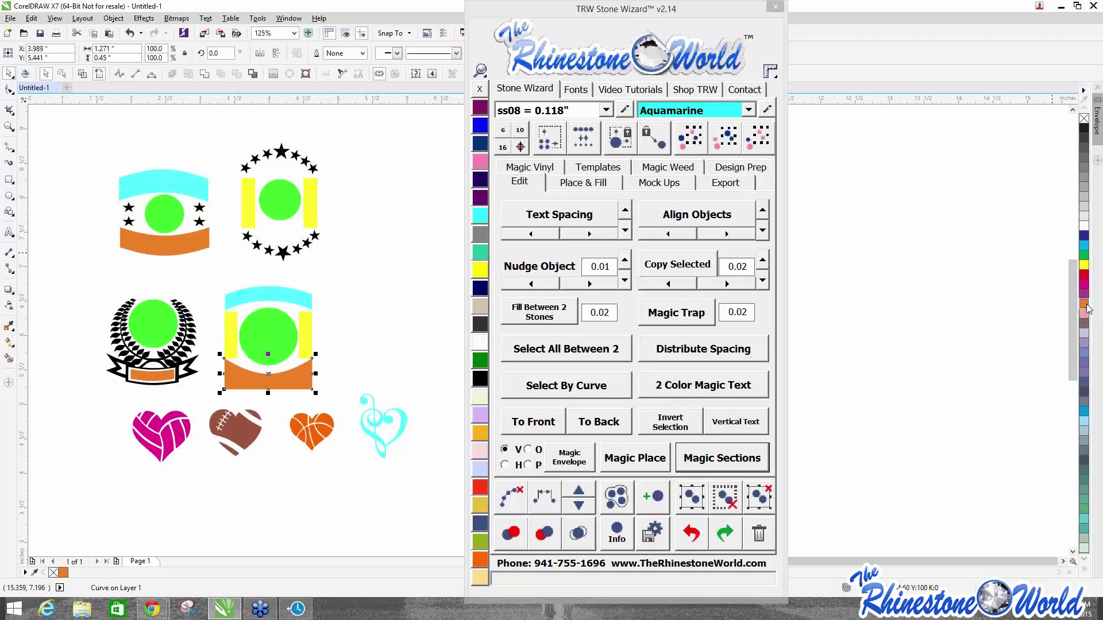
click(970, 300)
Move the Stone Wizard window clear of the artwork and add the artistic text MUSTANG beside the star-ringed badge.
drag(645, 16, 892, 15)
scroll(439, 197, down, 1)
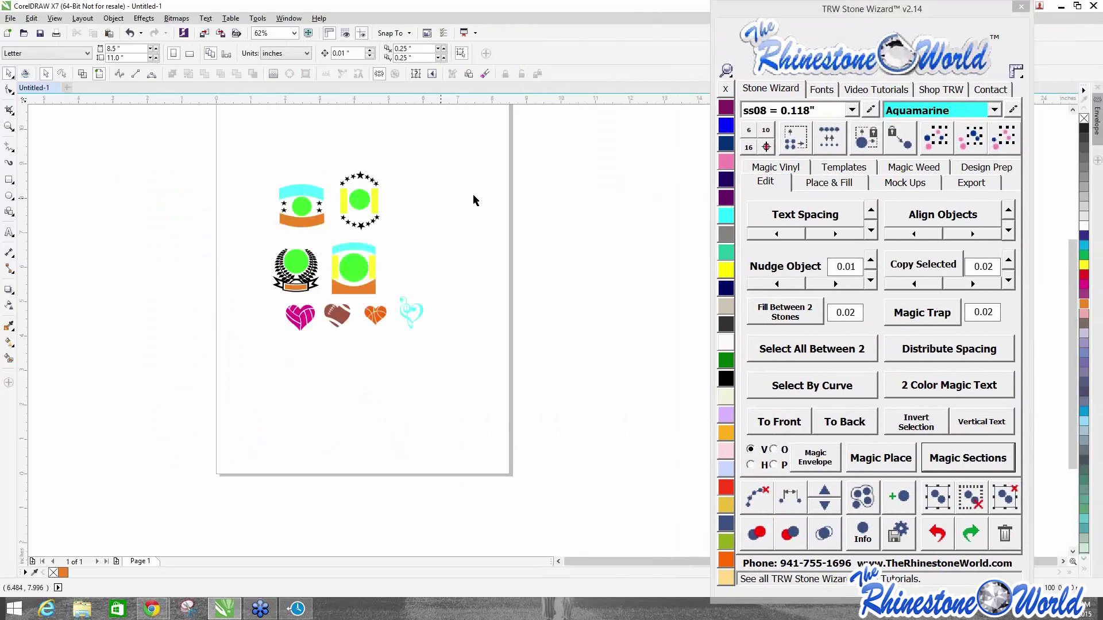
scroll(541, 200, up, 1)
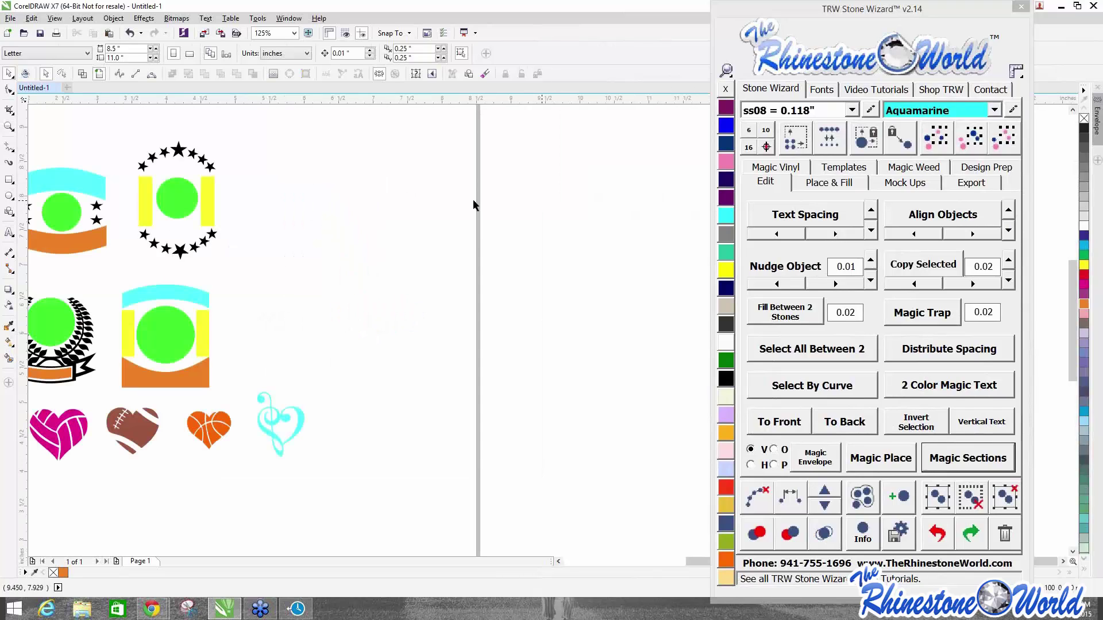
click(9, 232)
click(359, 199)
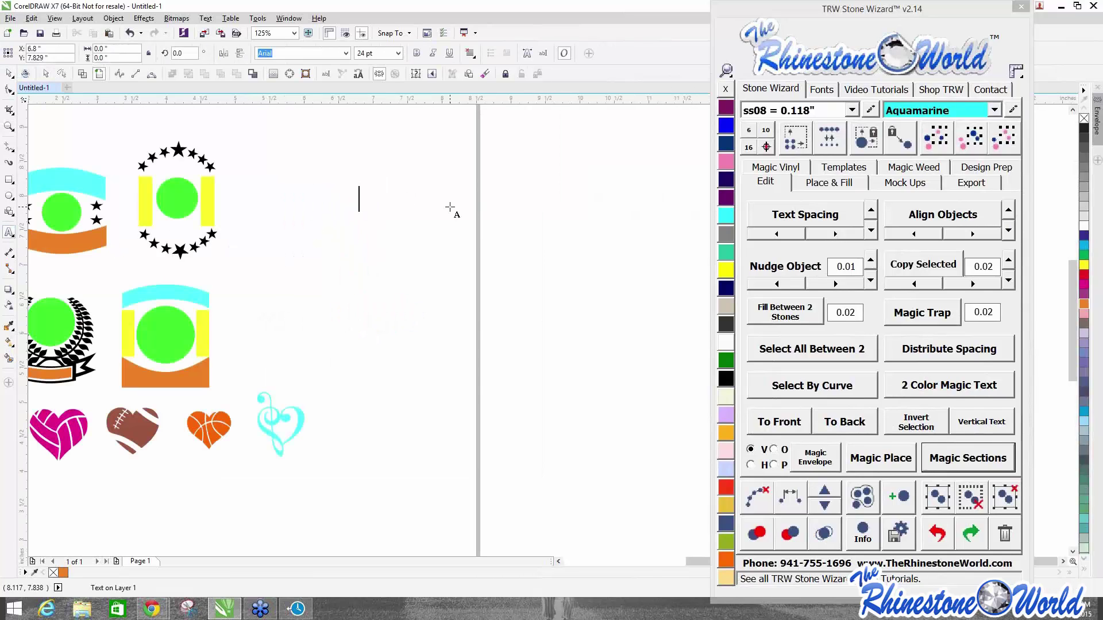
text(MUSTANG)
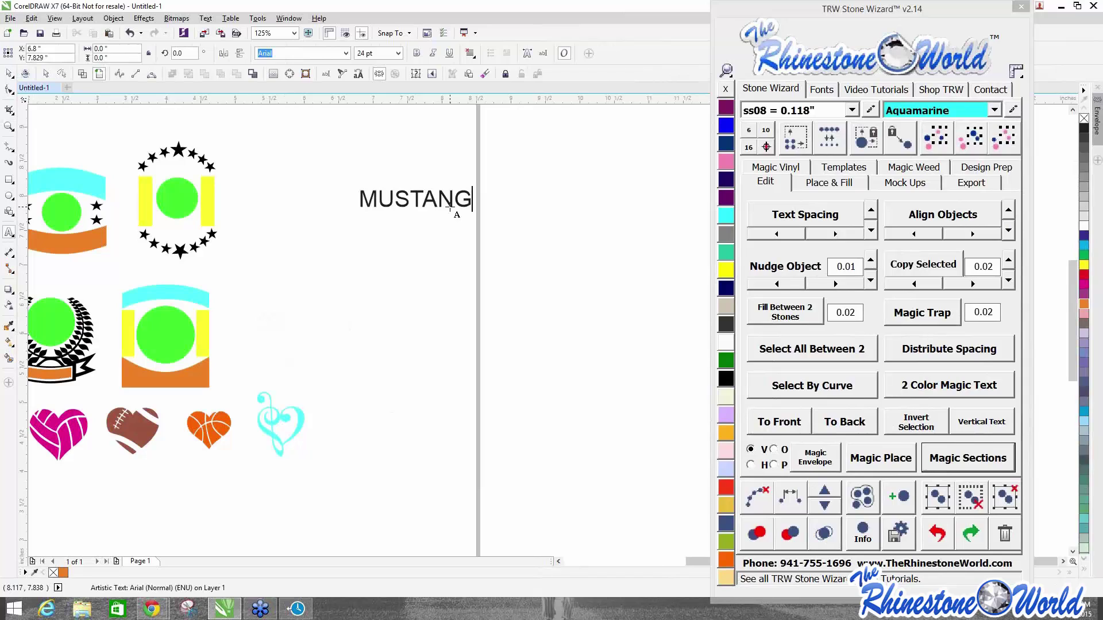
key(ctrl+space)
Find fonts matching "col" in the Stone Wizard and apply College-Black to the MUSTANG text.
click(821, 89)
click(804, 276)
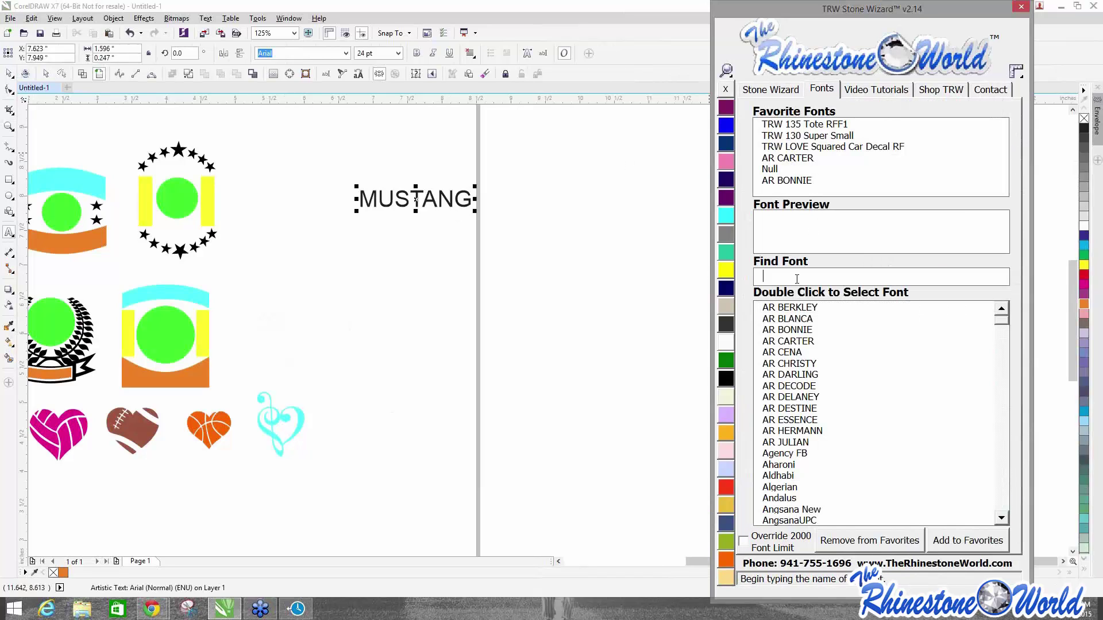
text(t)
key(BackSpace)
text(col)
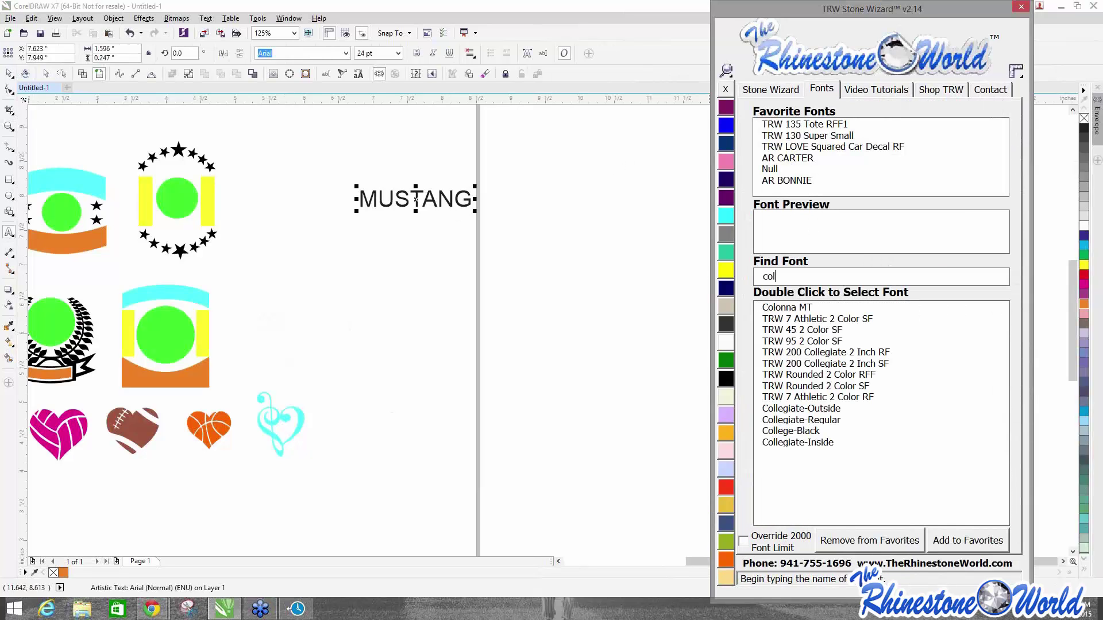
double_click(812, 430)
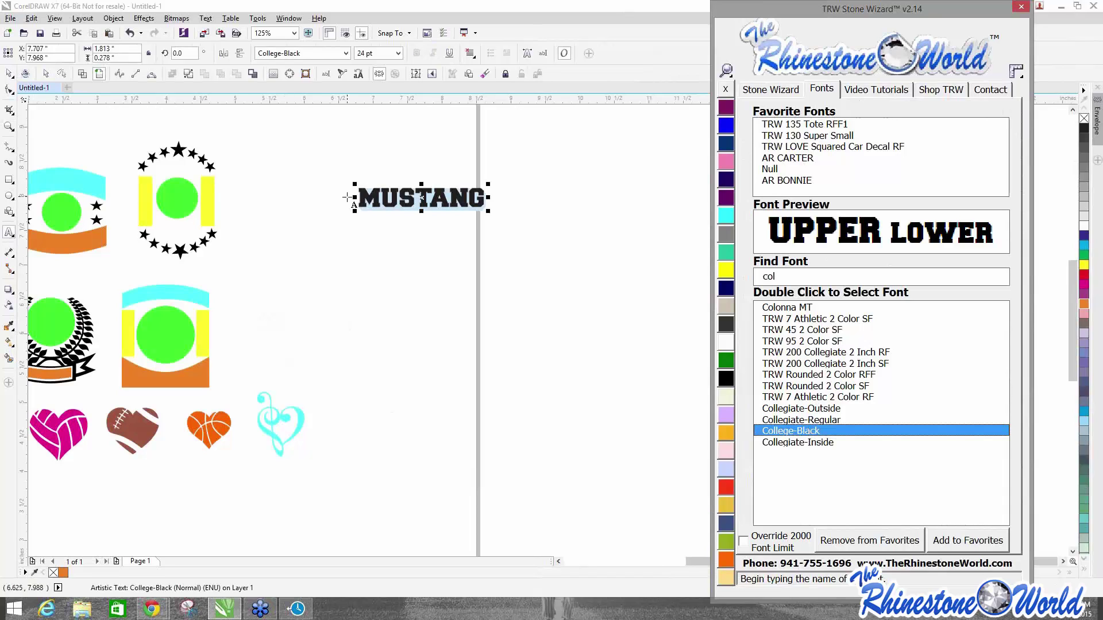
click(8, 75)
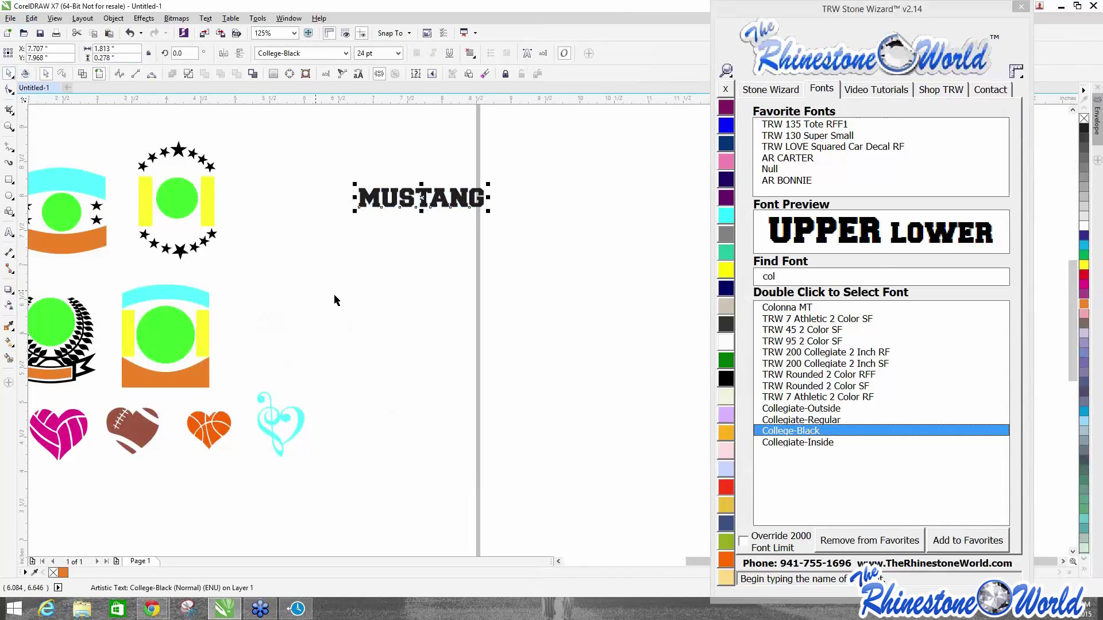
click(349, 298)
Add the artistic text SARASOTA below MUSTANG and set it in College-Black.
click(13, 236)
click(498, 287)
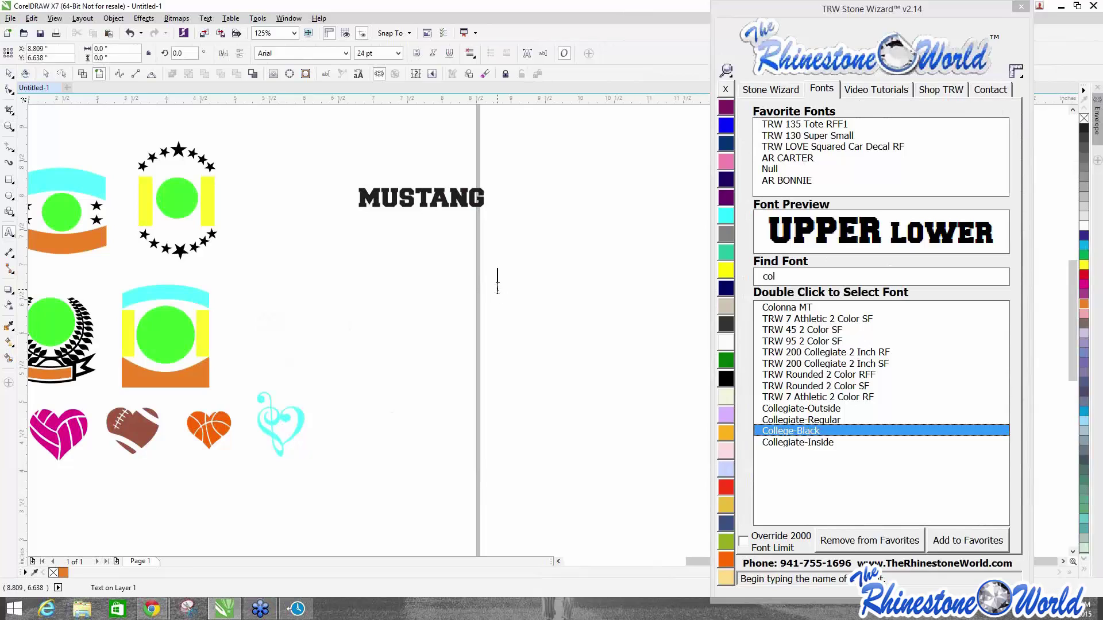
text(SARA)
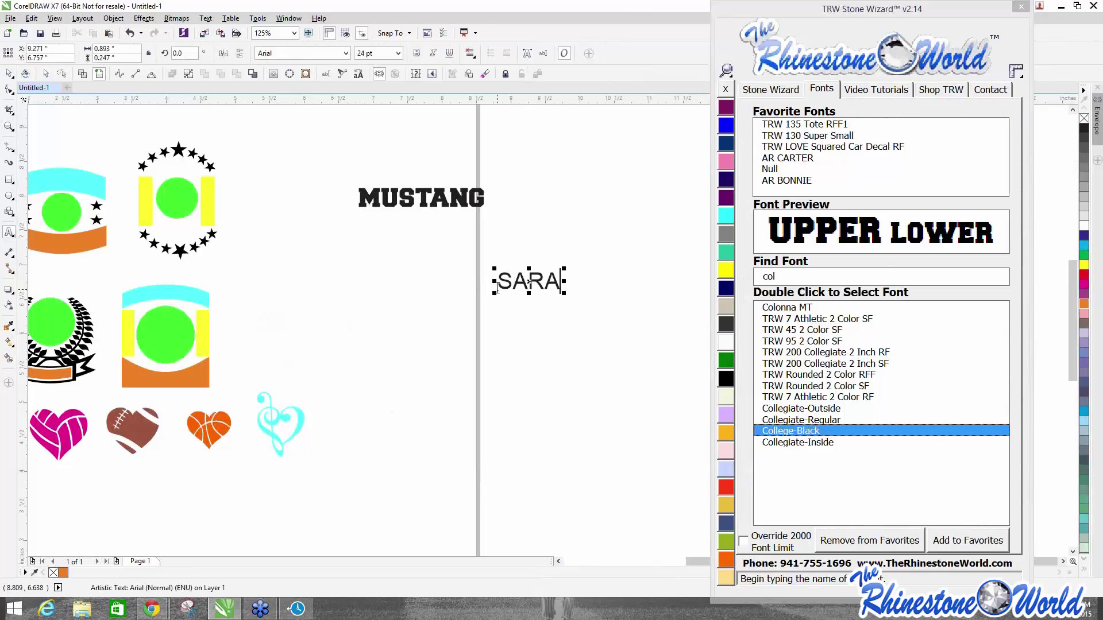
text(SOTA)
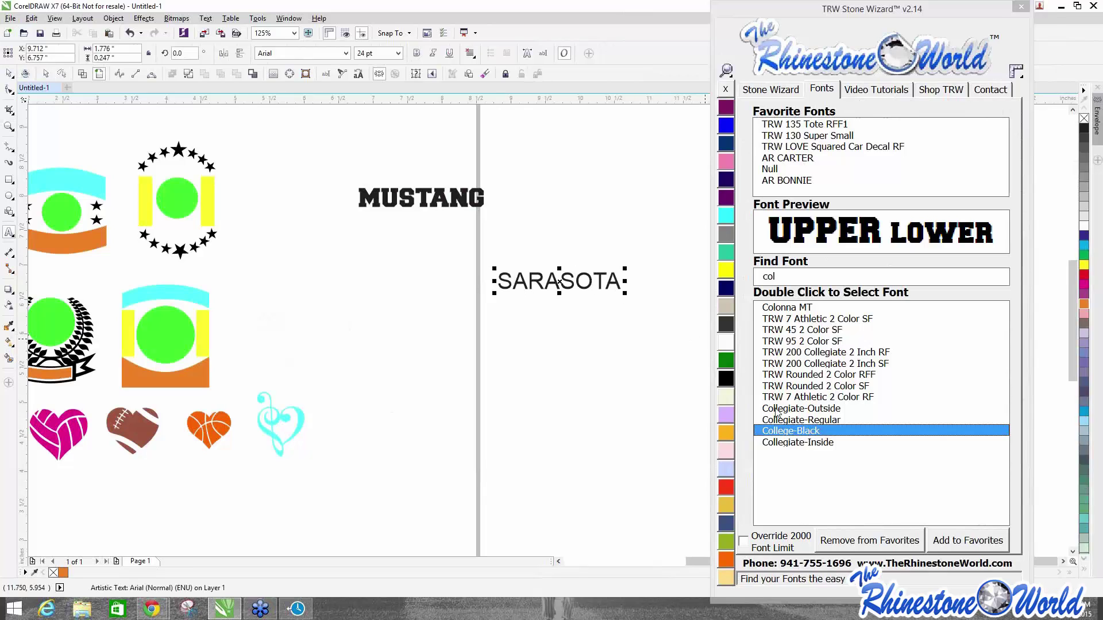
double_click(791, 431)
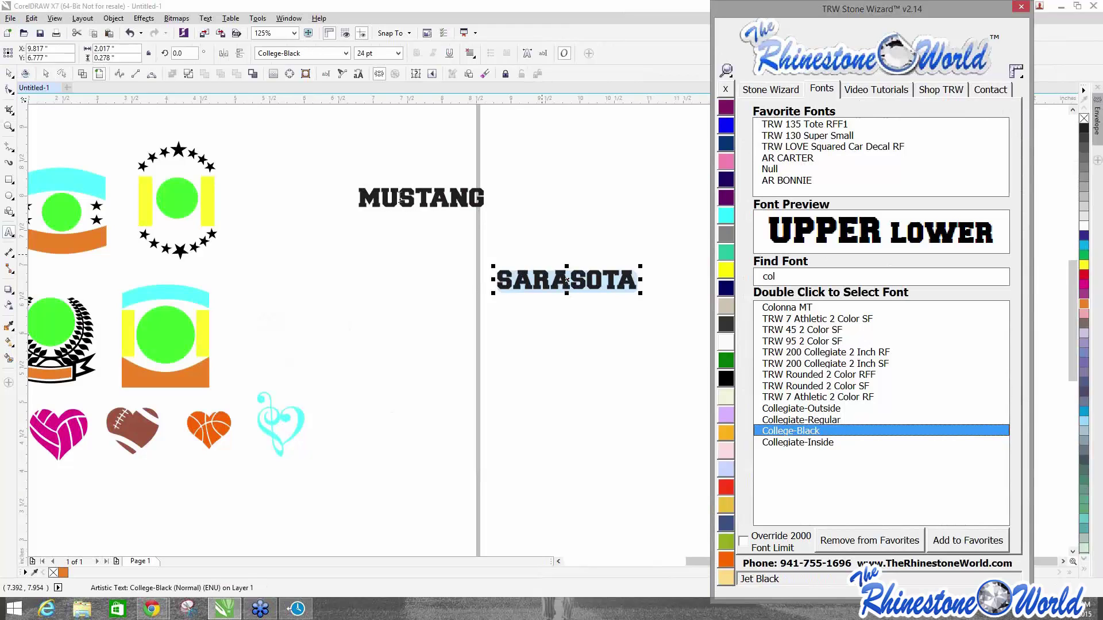
click(8, 73)
click(387, 254)
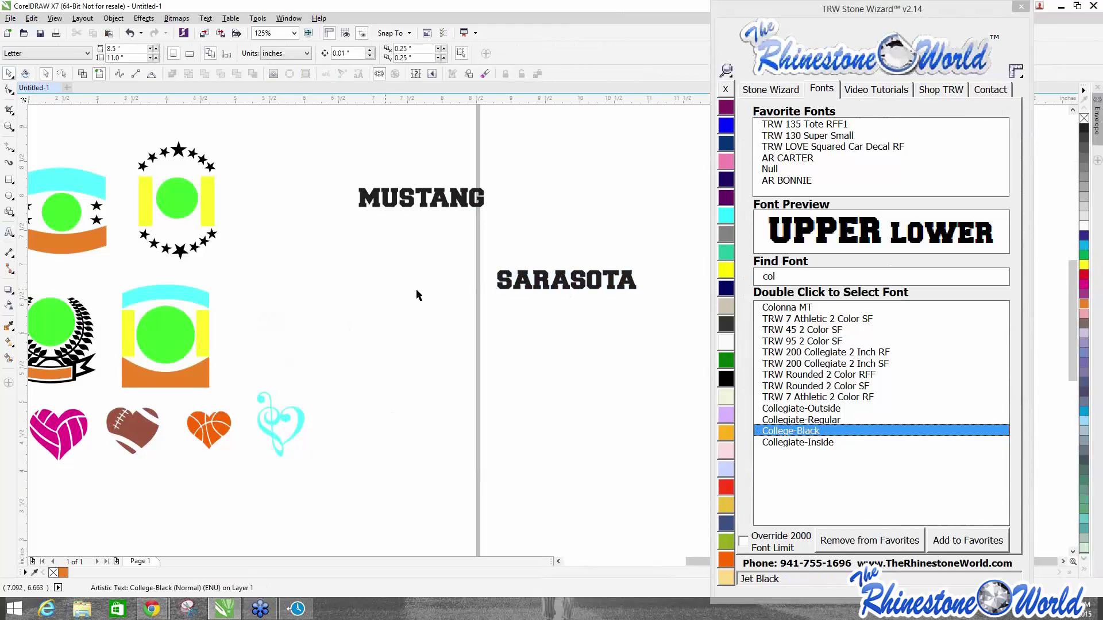
Move the SARASOTA text onto the page, directly beneath MUSTANG.
drag(518, 287, 348, 274)
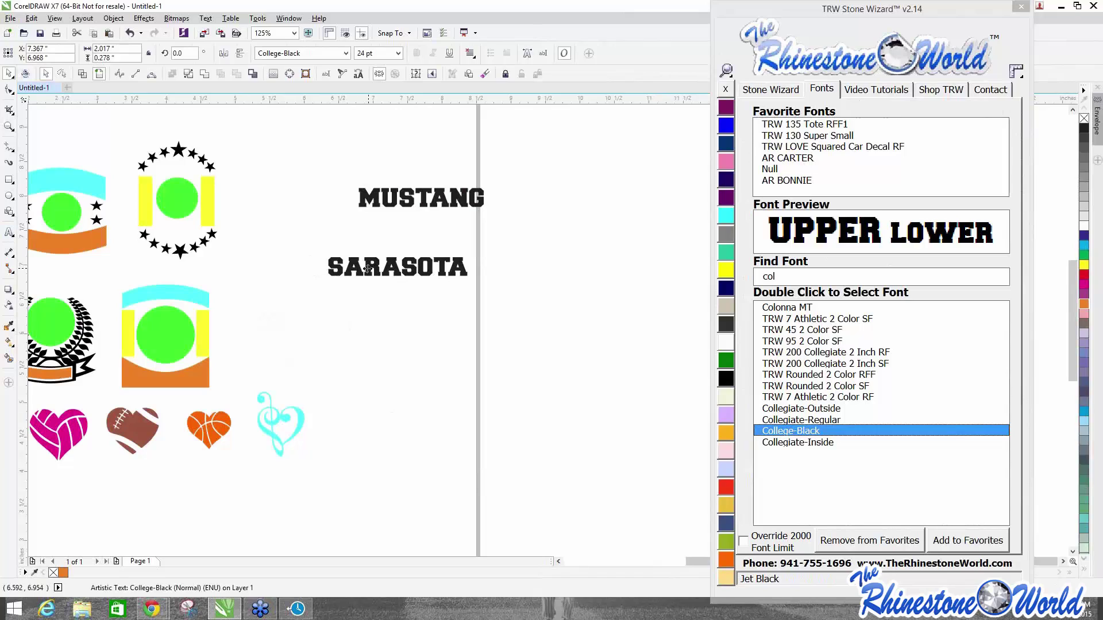
click(450, 344)
scroll(449, 341, down, 1)
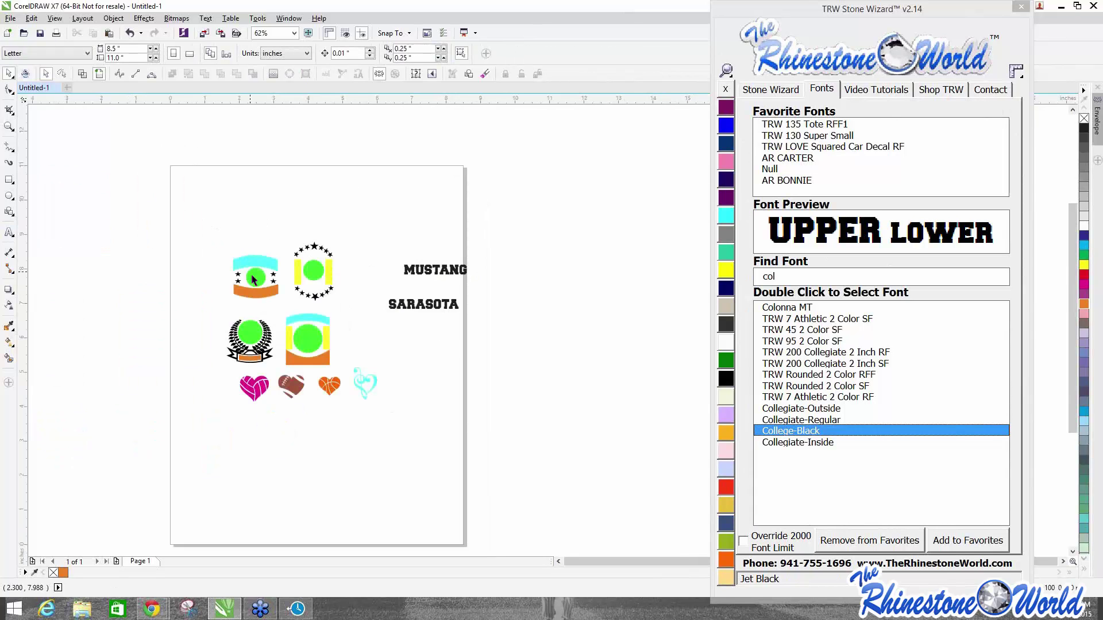
Edit the MUSTANG text to read MUSTANGS.
scroll(350, 335, up, 1)
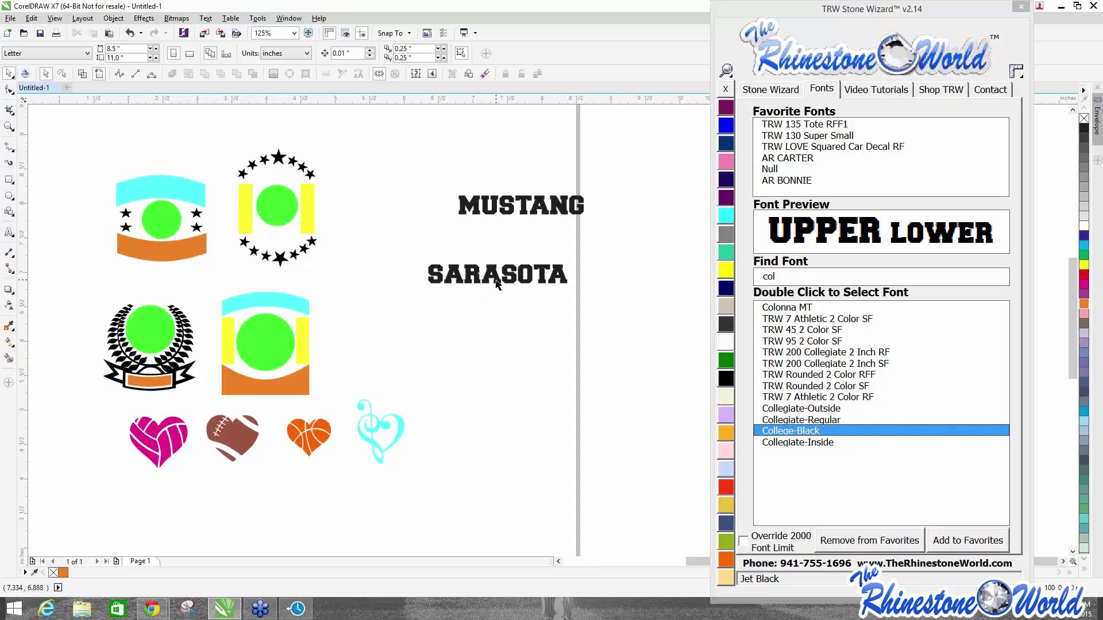
double_click(571, 203)
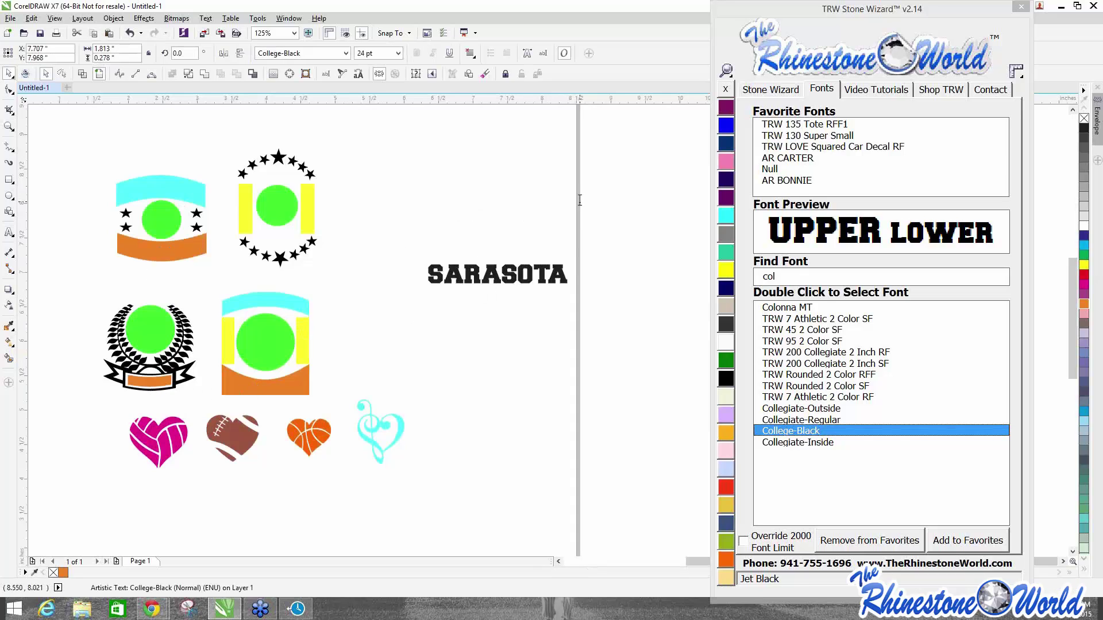
text(STANGS)
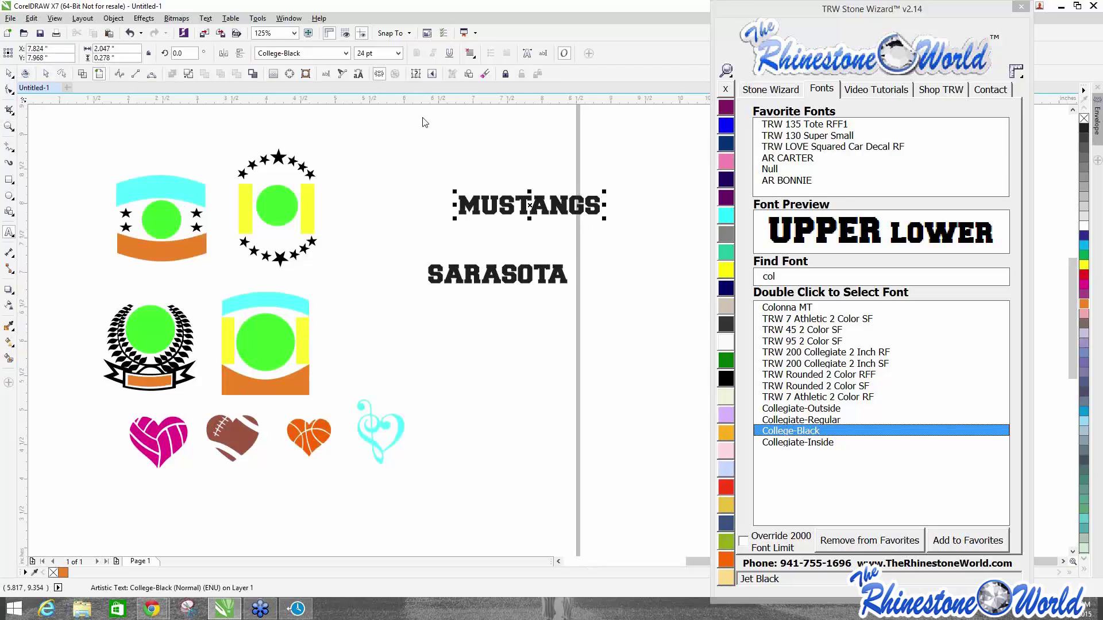
click(9, 74)
click(506, 351)
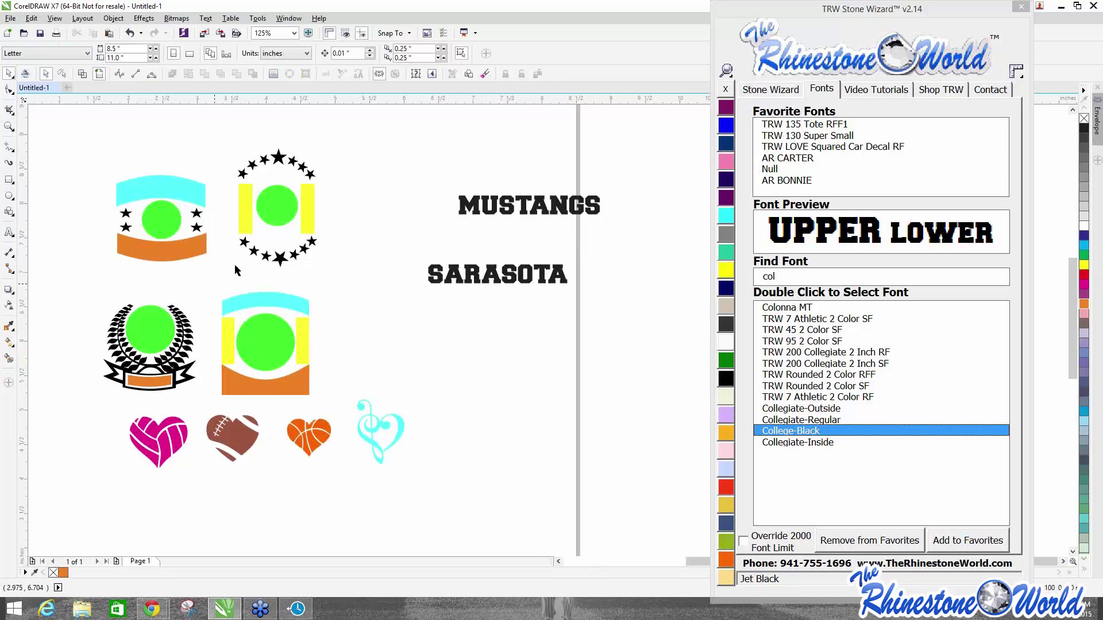
Shift the SARASOTA text slightly closer to the badges and return to the Stone Wizard's editing tools.
click(198, 198)
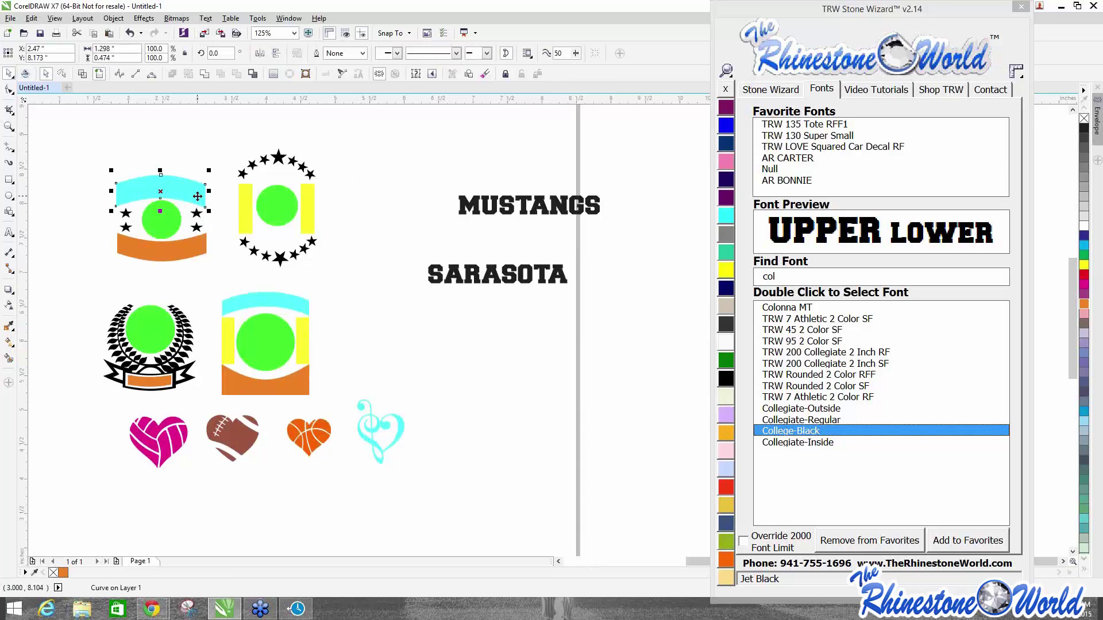
click(526, 282)
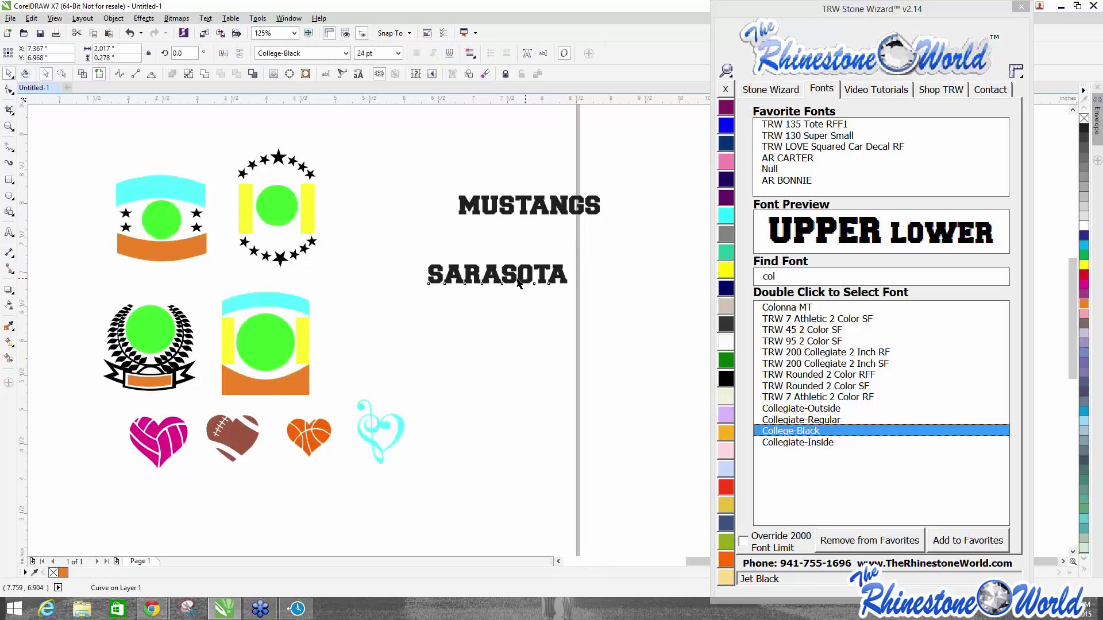
drag(517, 281, 491, 275)
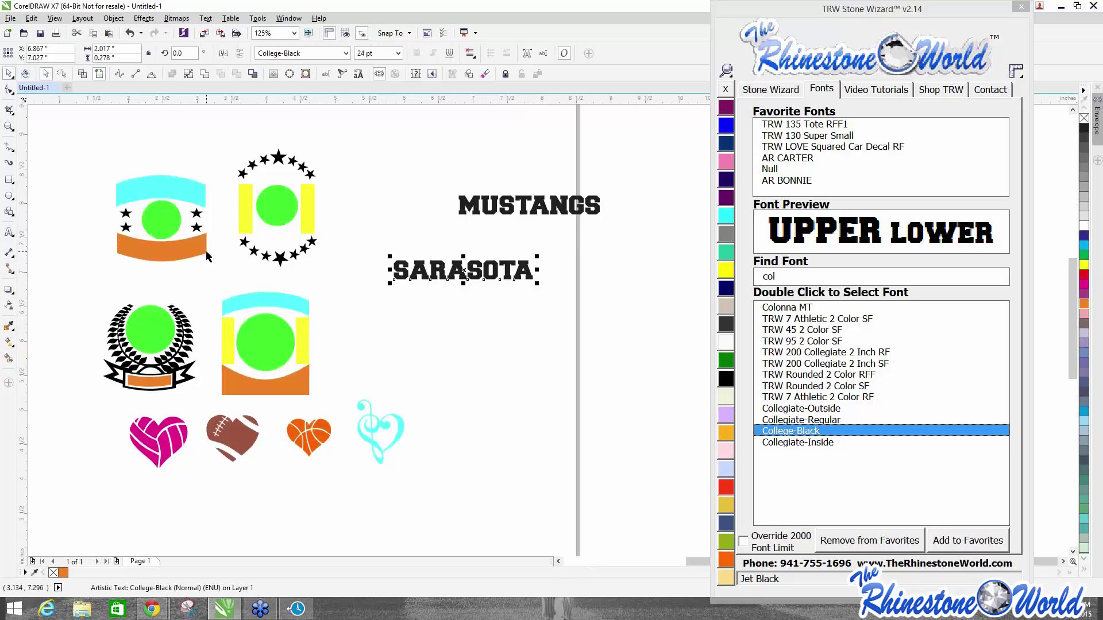
click(768, 90)
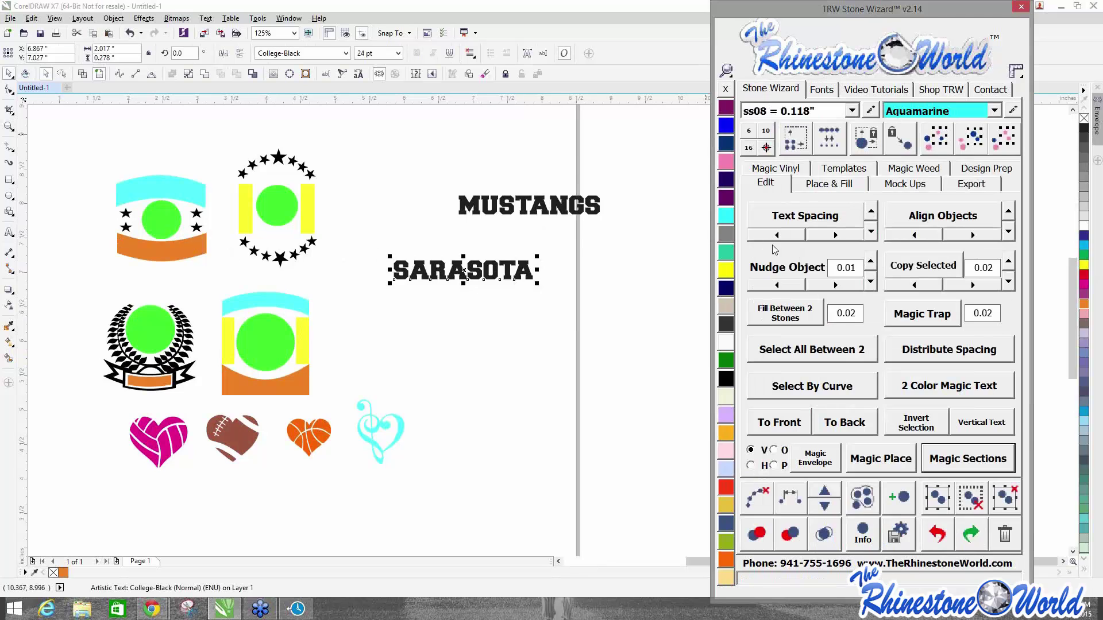
click(627, 406)
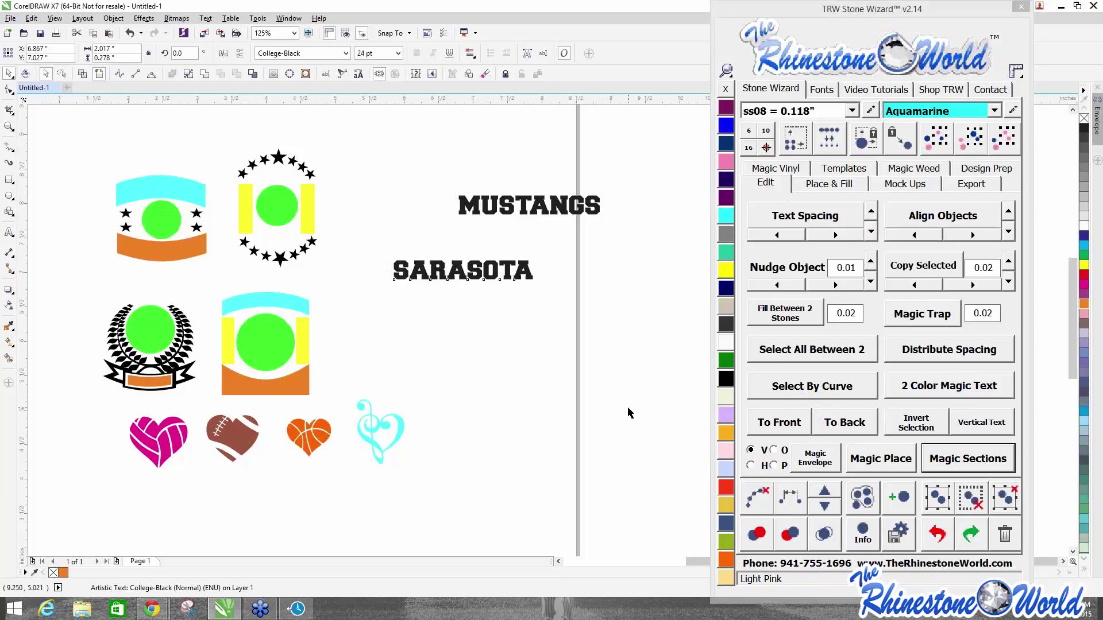
Recolour the aquamarine music-note heart as Emerald.
click(159, 189)
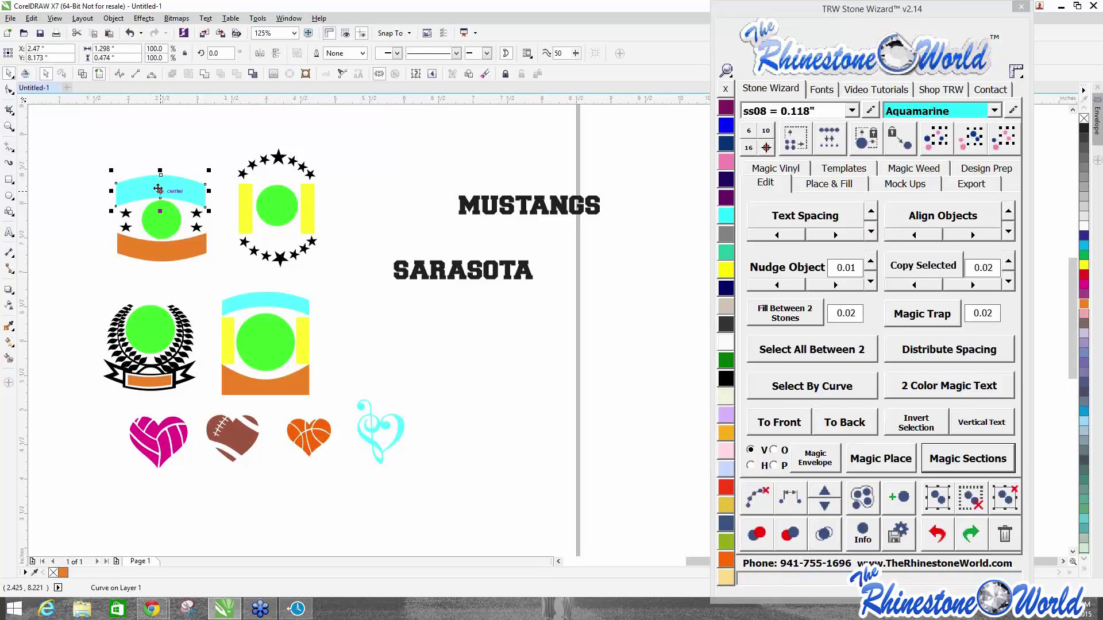
click(430, 408)
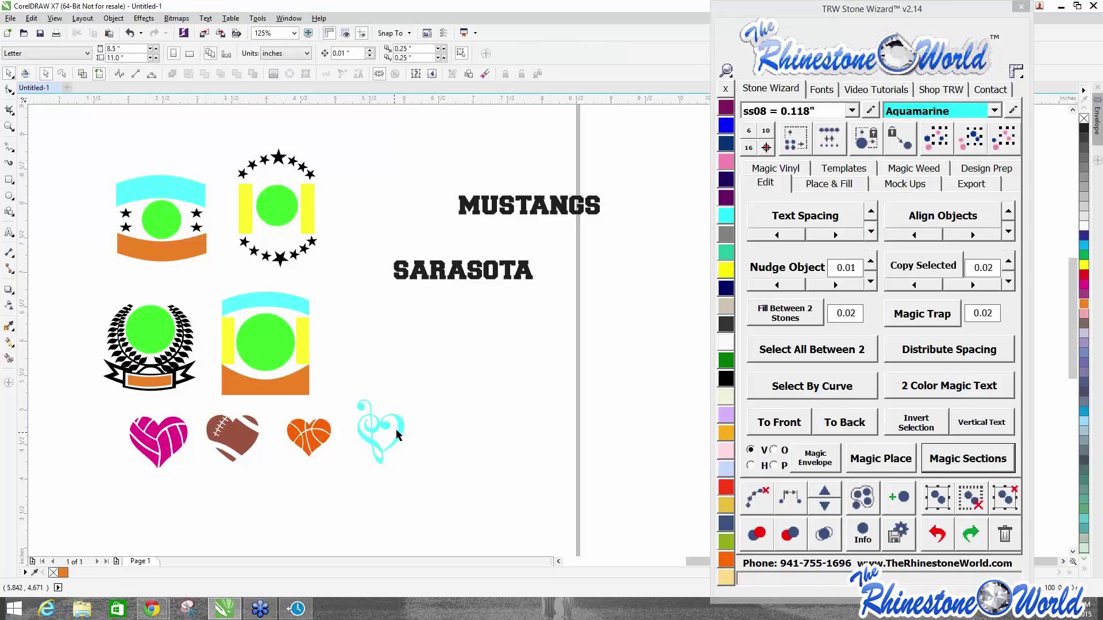
click(397, 435)
click(726, 360)
click(219, 268)
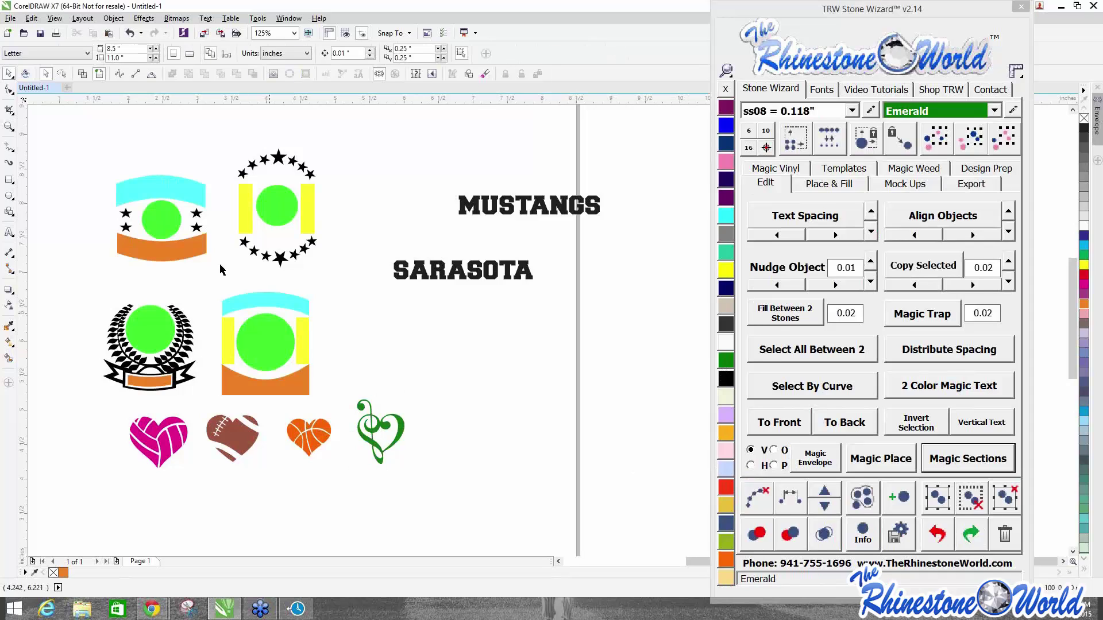
Make three copies of the first badge, placing one above it, one diagonally above and one beside it.
click(178, 195)
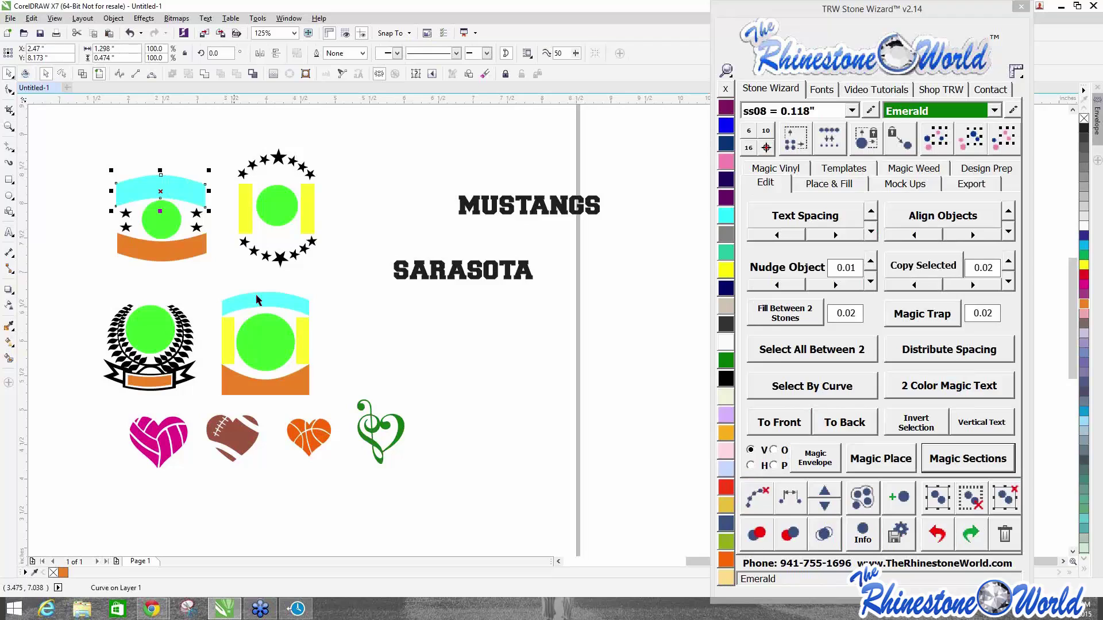
scroll(271, 306, down, 2)
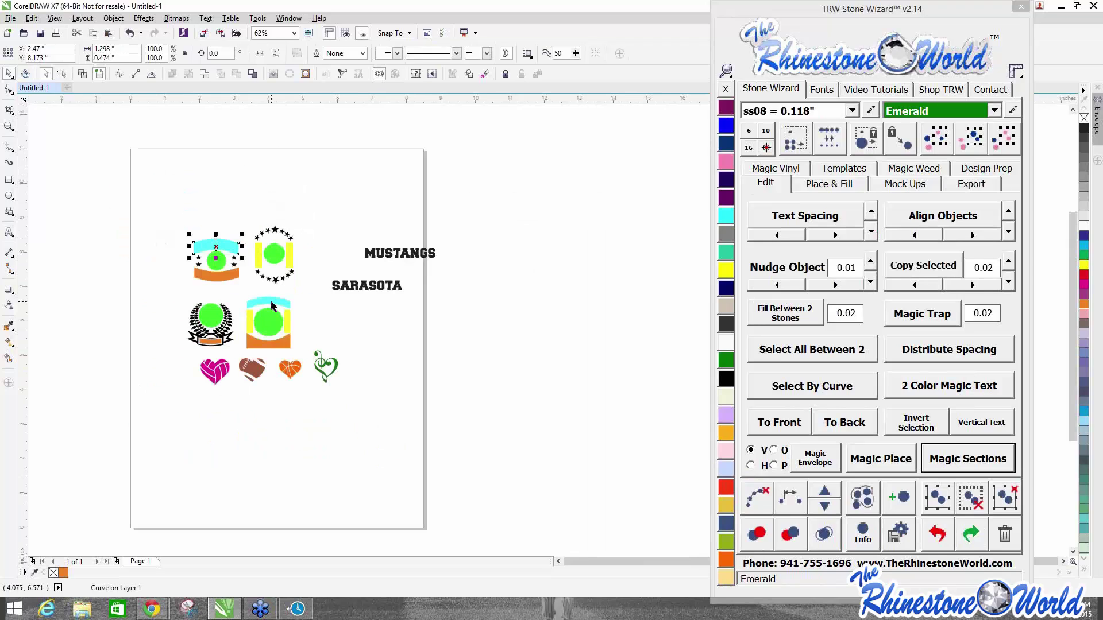
mouse_move(170, 224)
mouse_down()
mouse_move(253, 299)
mouse_move(232, 213)
mouse_move(177, 213)
mouse_up()
drag(177, 212, 177, 278)
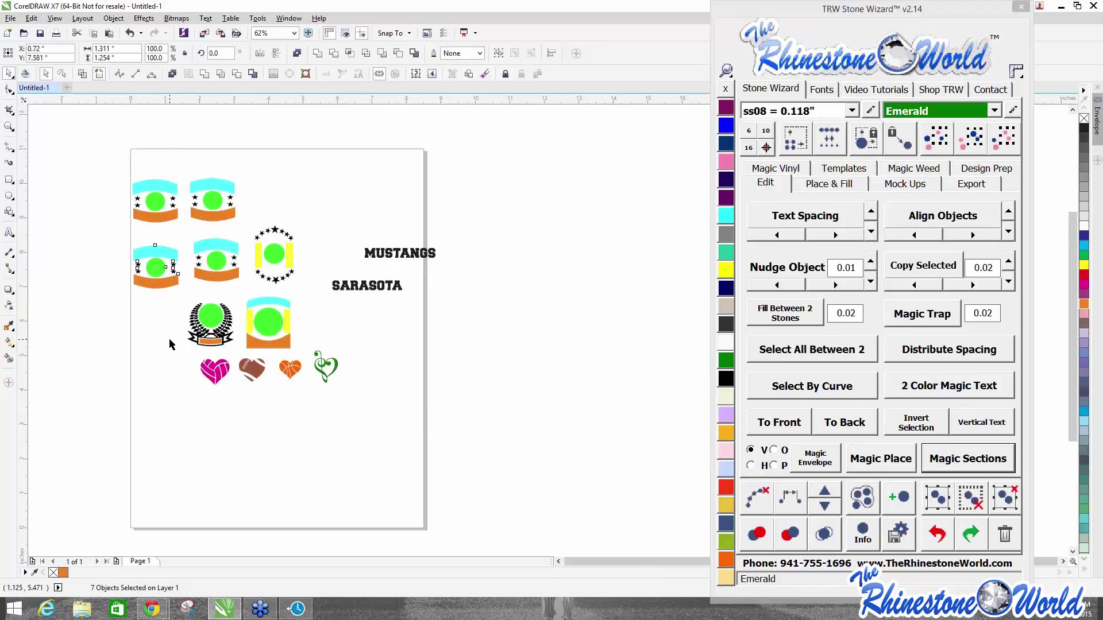
click(169, 337)
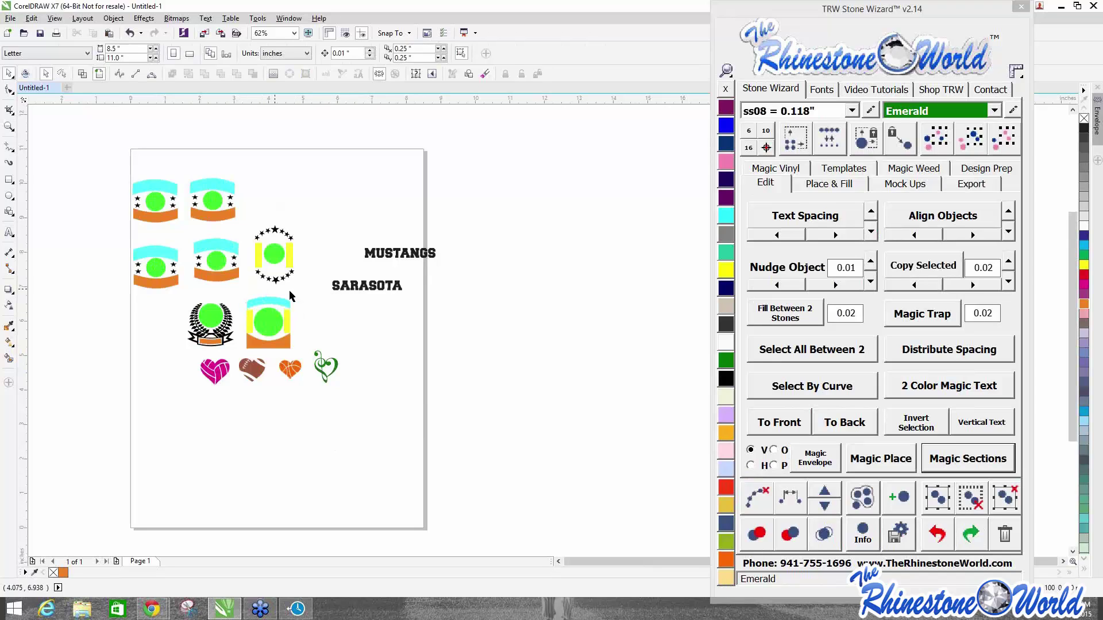
Move the Stone Wizard window closer to the badge artwork and look through its stone colour list.
scroll(243, 298, up, 2)
click(252, 298)
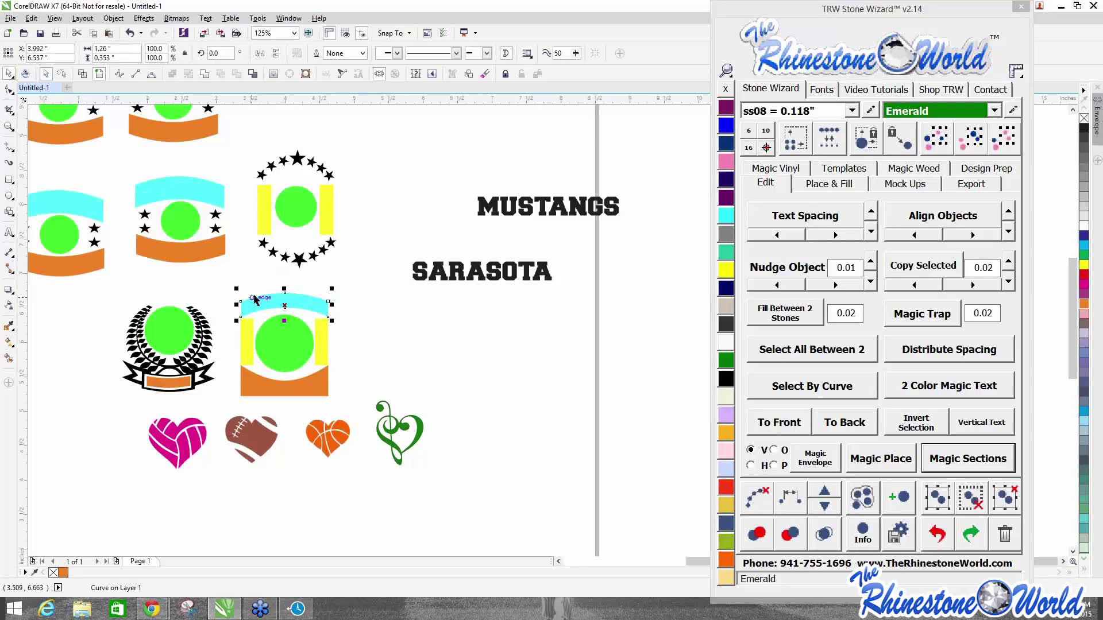
drag(768, 11, 664, 12)
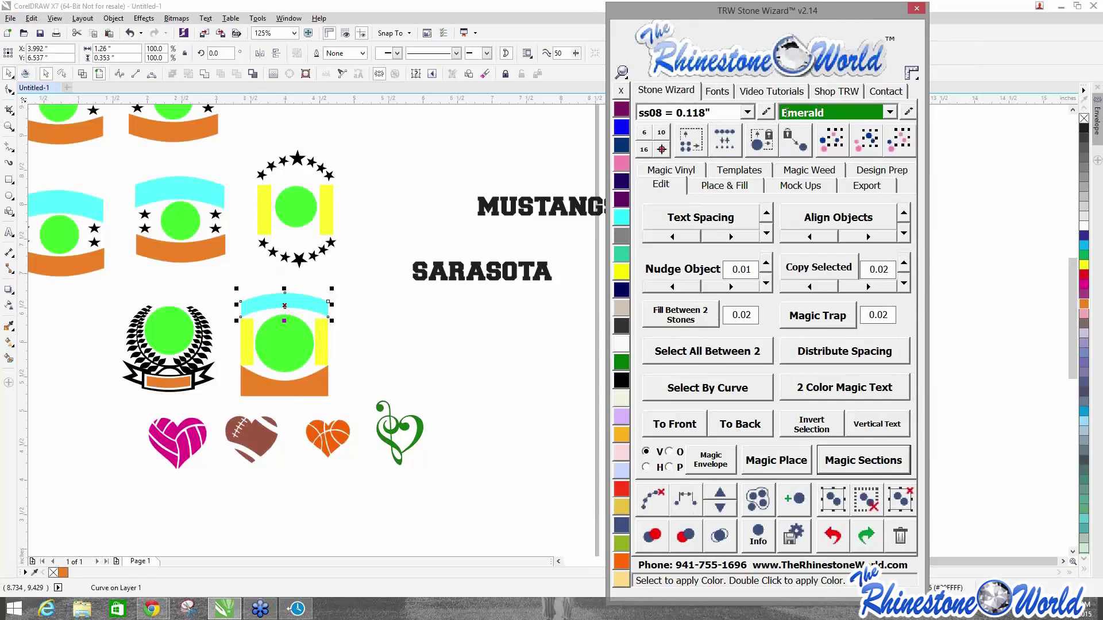
click(877, 117)
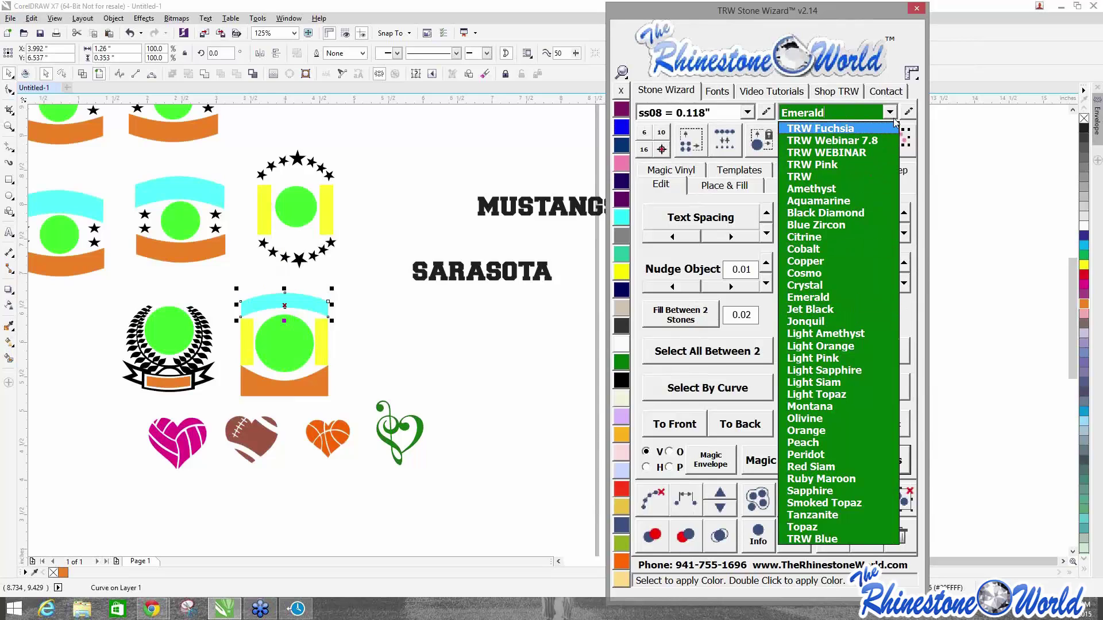
click(889, 112)
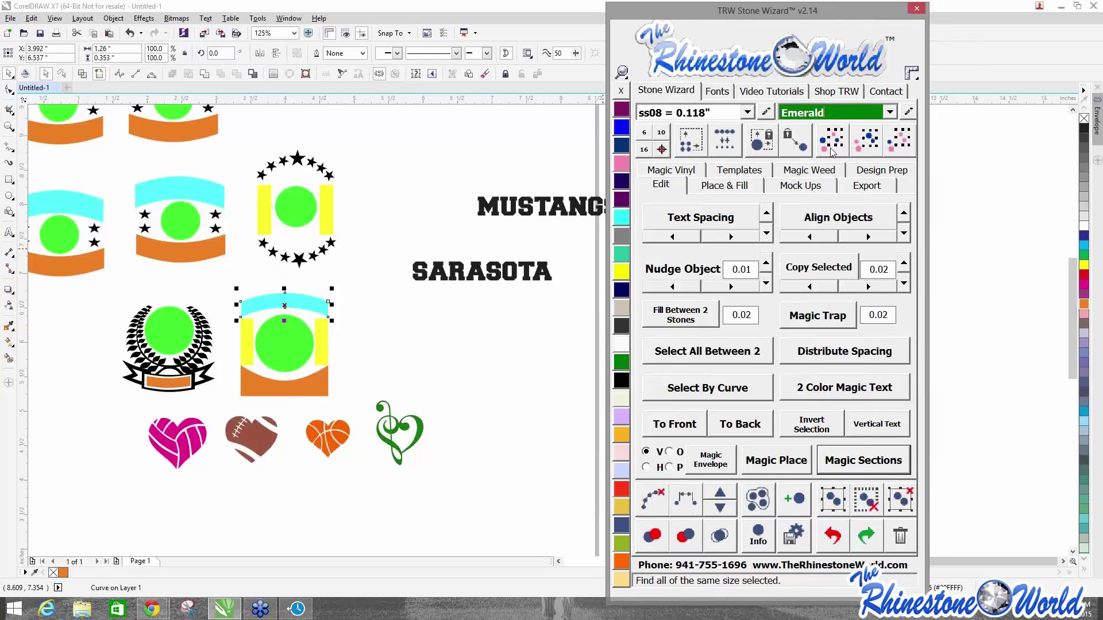
click(504, 328)
scroll(505, 331, down, 2)
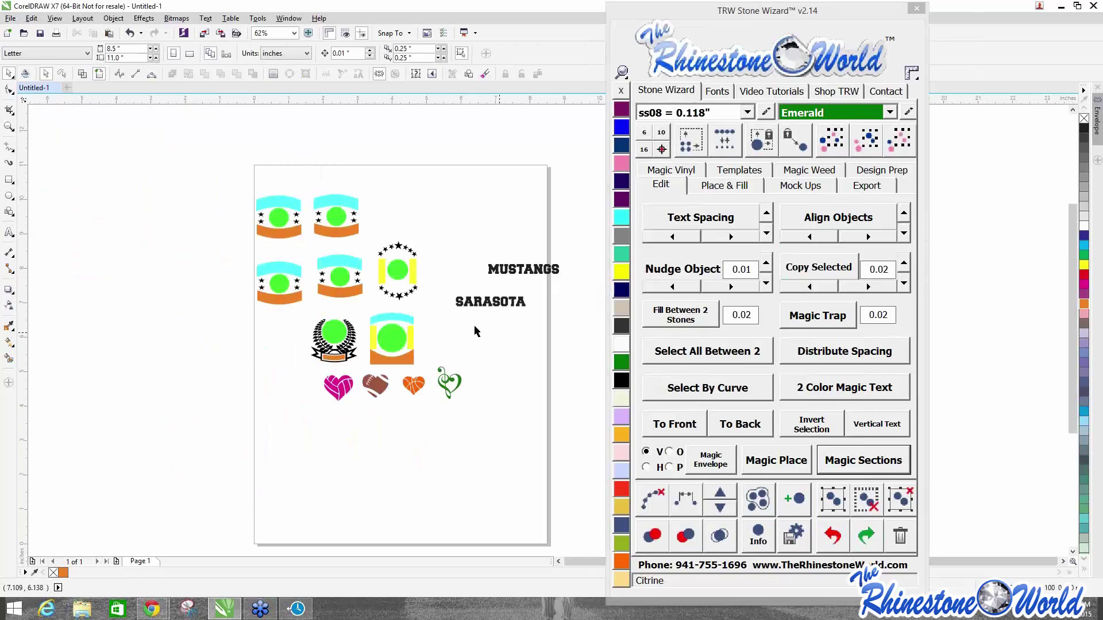
Select all light-blue top banners by matching colour, try moving them away from the badges, and undo the move.
click(397, 325)
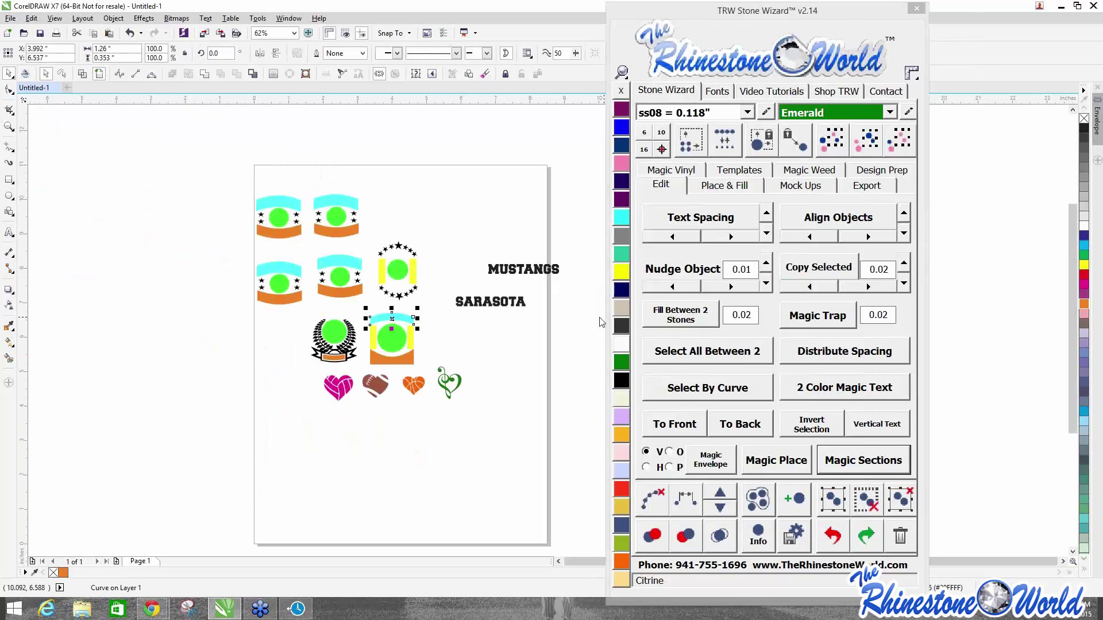
click(866, 143)
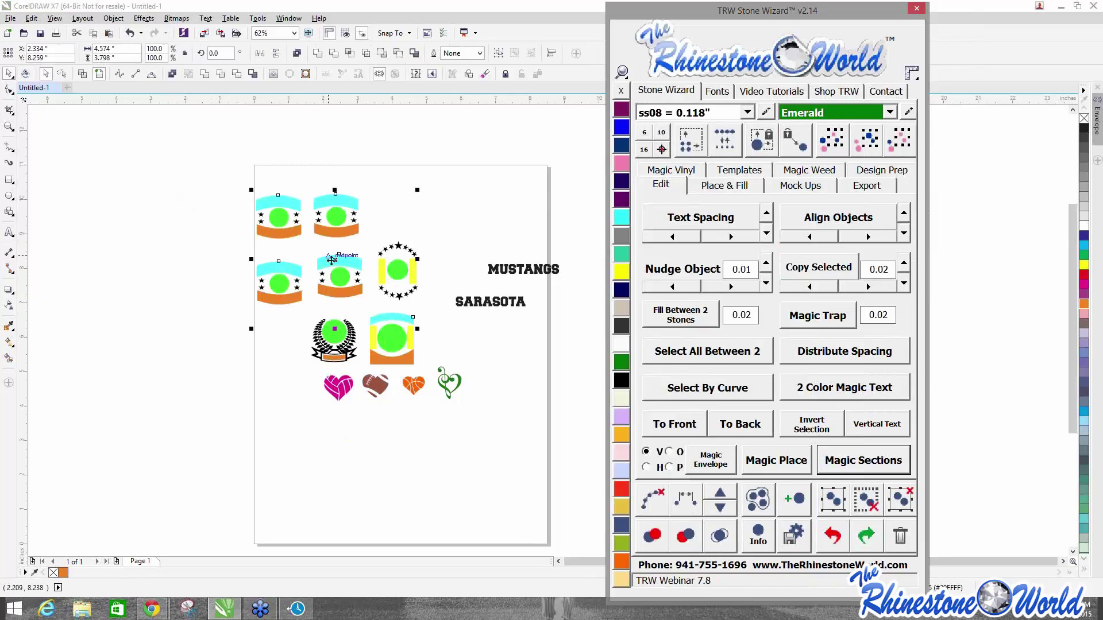
drag(338, 259, 220, 323)
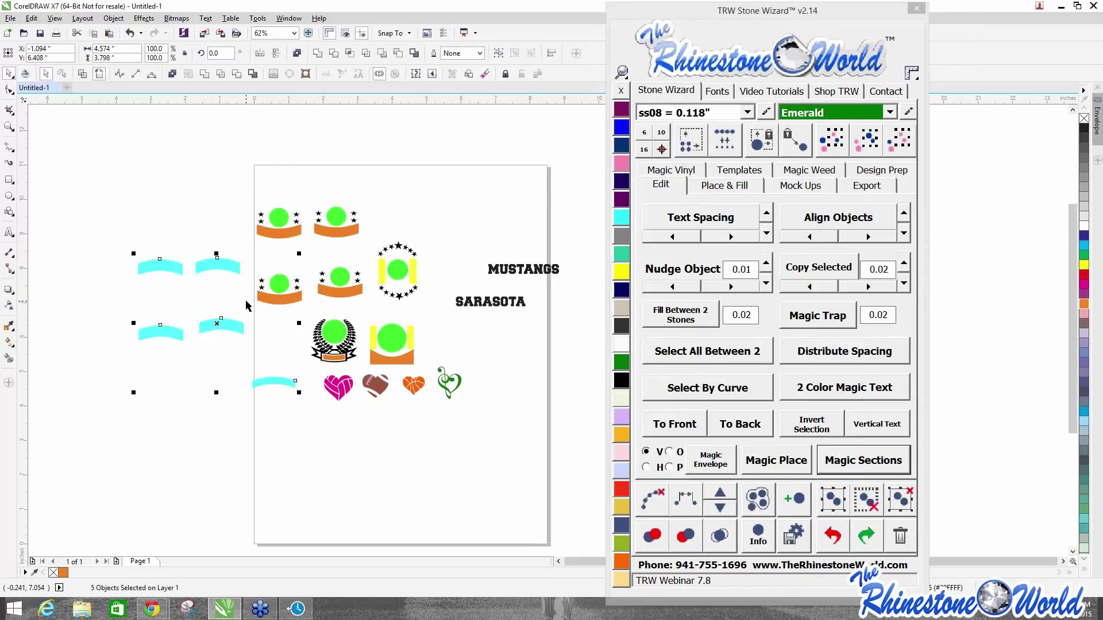
key(ctrl+z)
Try fitting SARASOTA into all selected light-blue banners with Magic Envelope in V mode, inspect the lettering edges, and undo the envelope.
scroll(488, 305, up, 2)
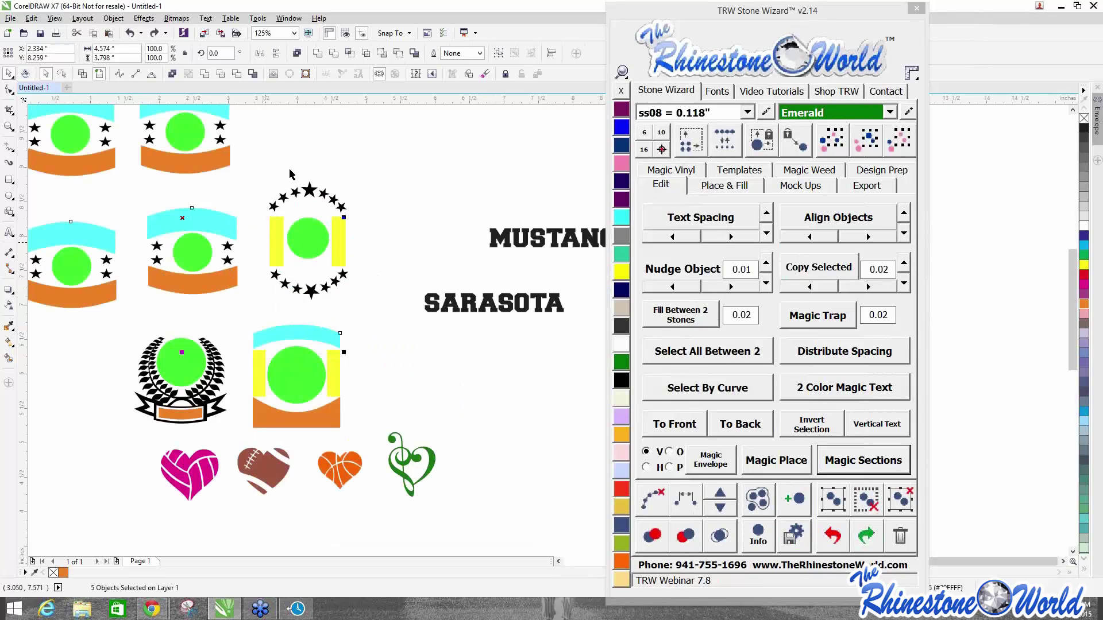
shift+click(486, 308)
scroll(395, 281, down, 2)
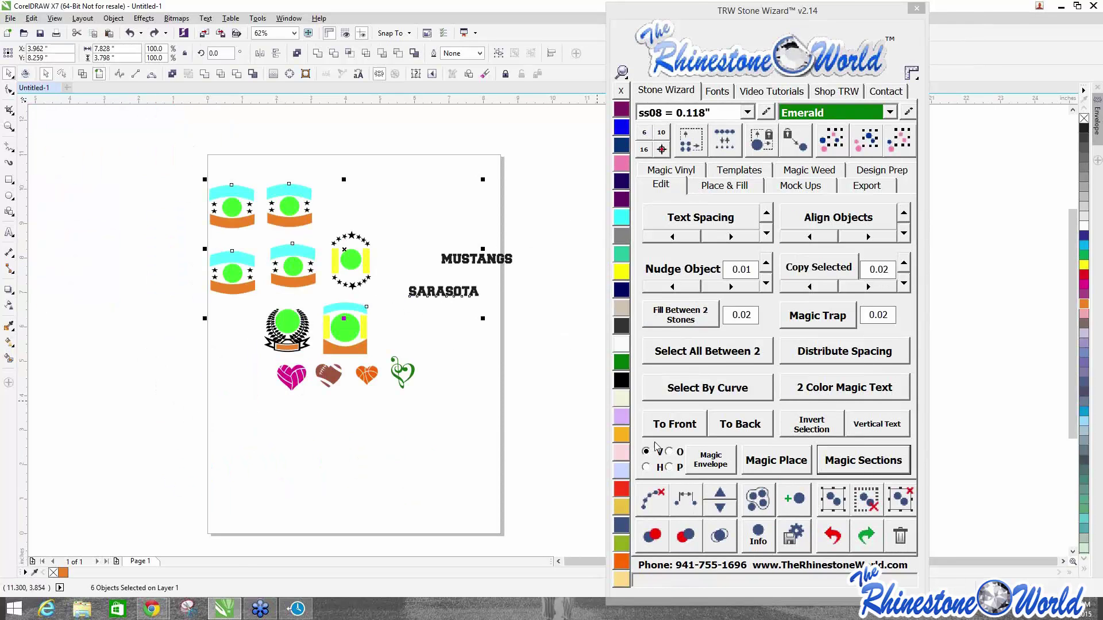
click(711, 461)
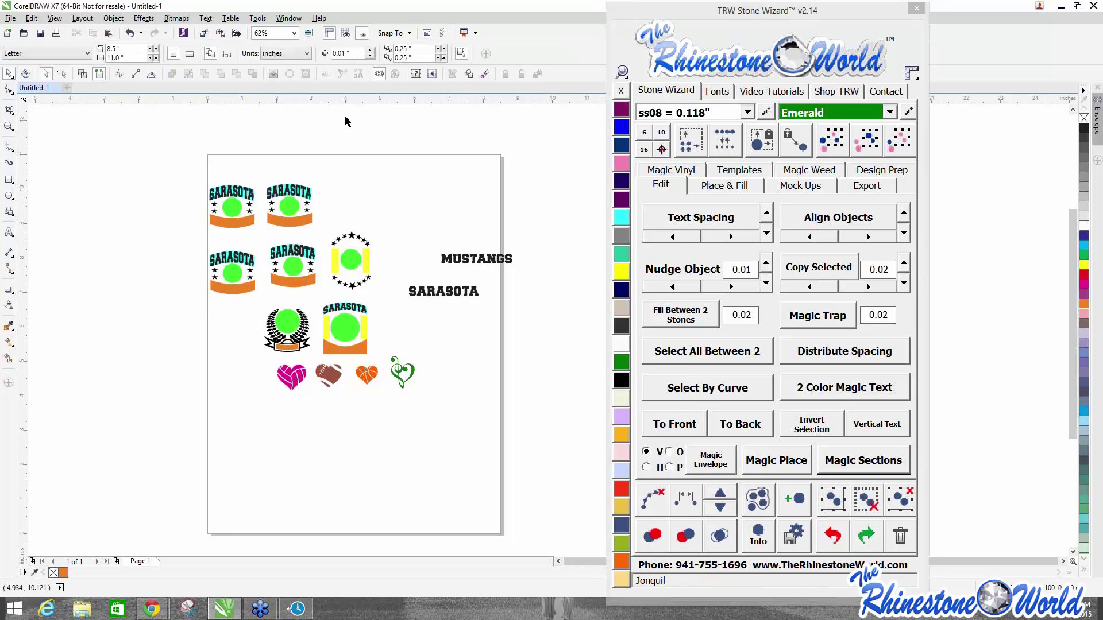
scroll(254, 180, up, 3)
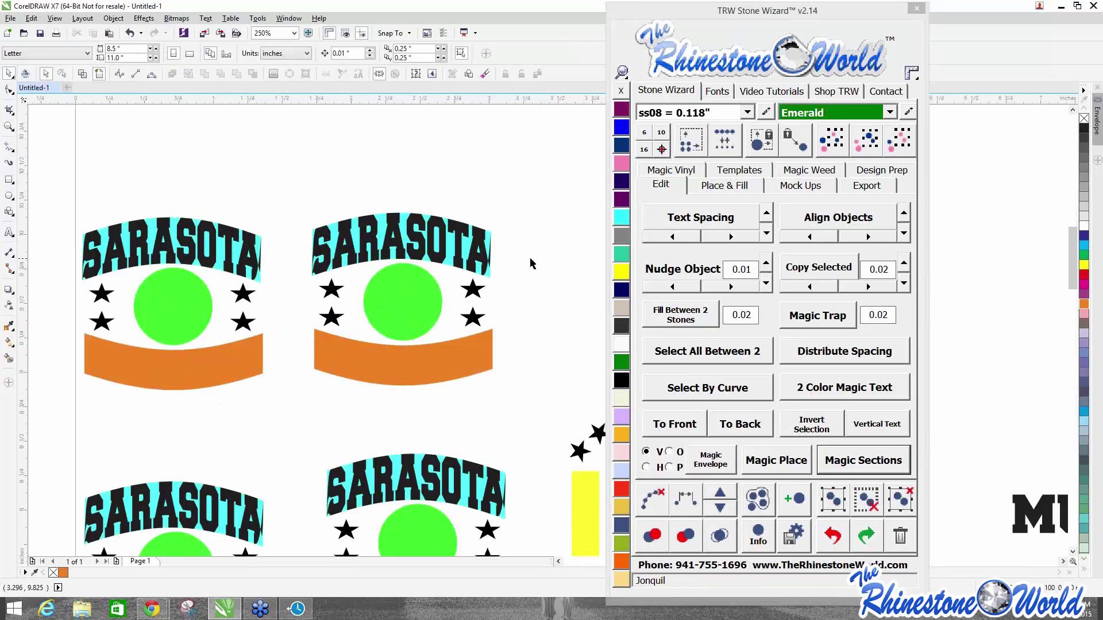
scroll(214, 258, up, 2)
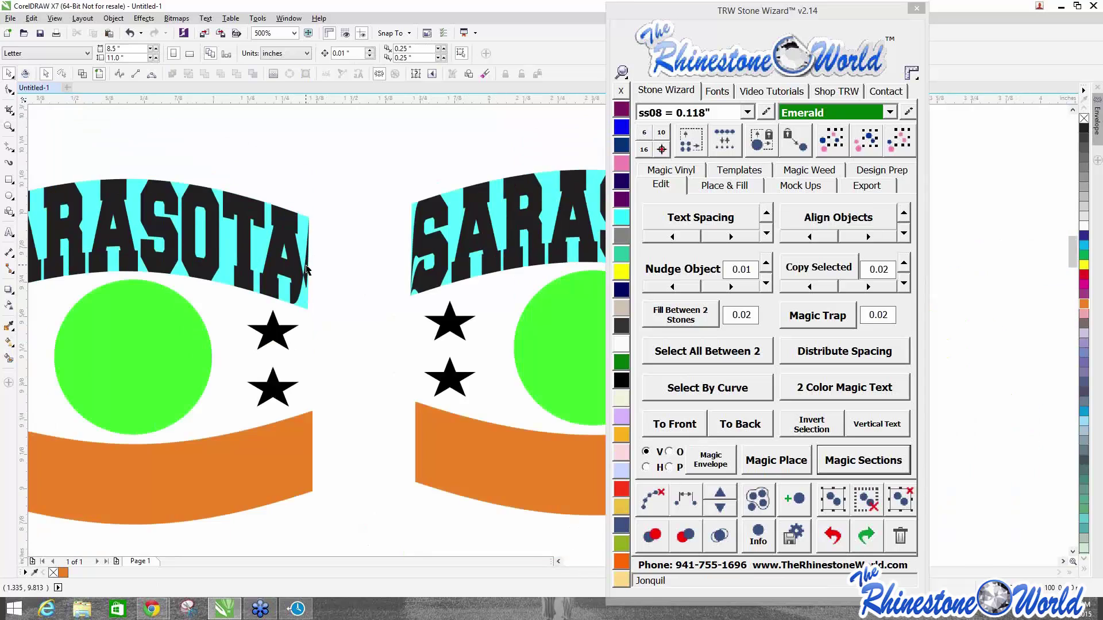
scroll(306, 269, down, 2)
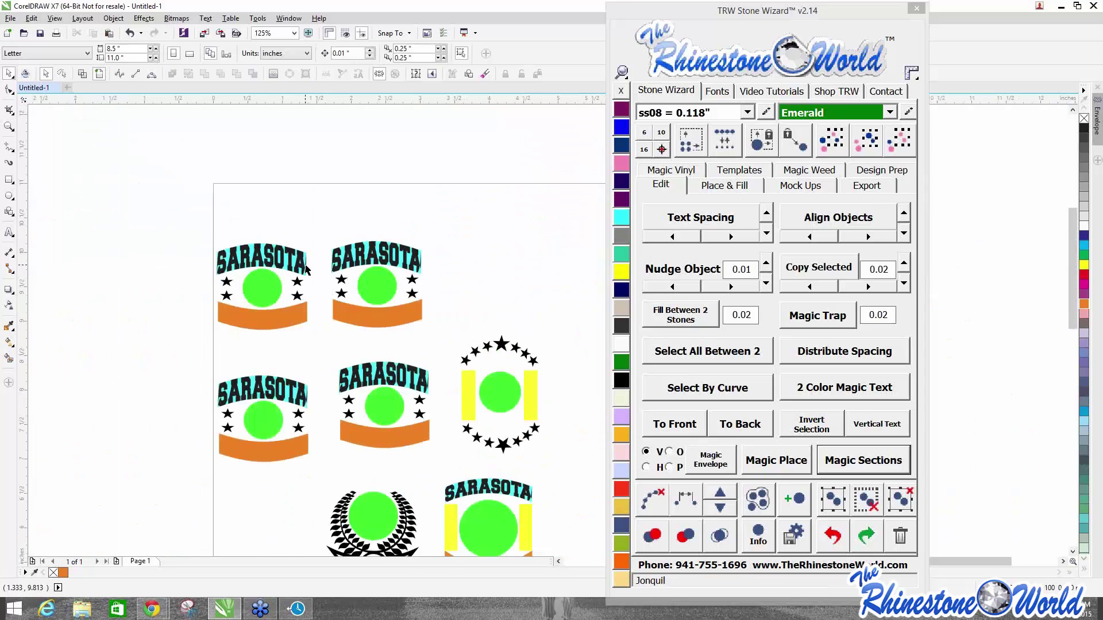
click(822, 542)
scroll(525, 315, down, 1)
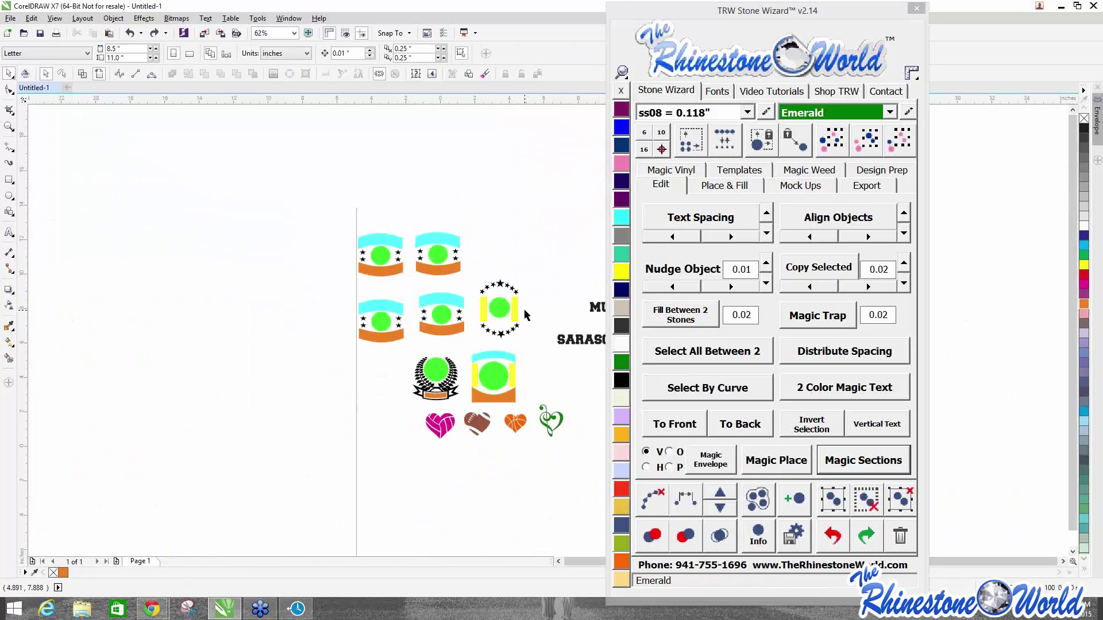
Set the Magic Envelope mode to P and select all light-blue top banners by matching colour.
scroll(525, 315, up, 1)
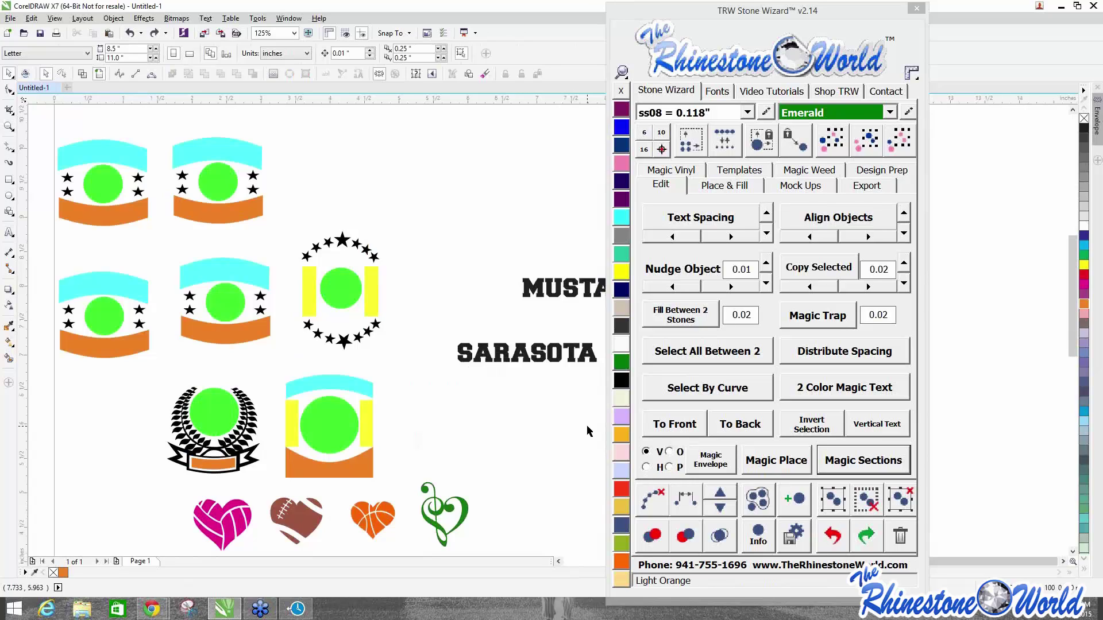
click(669, 467)
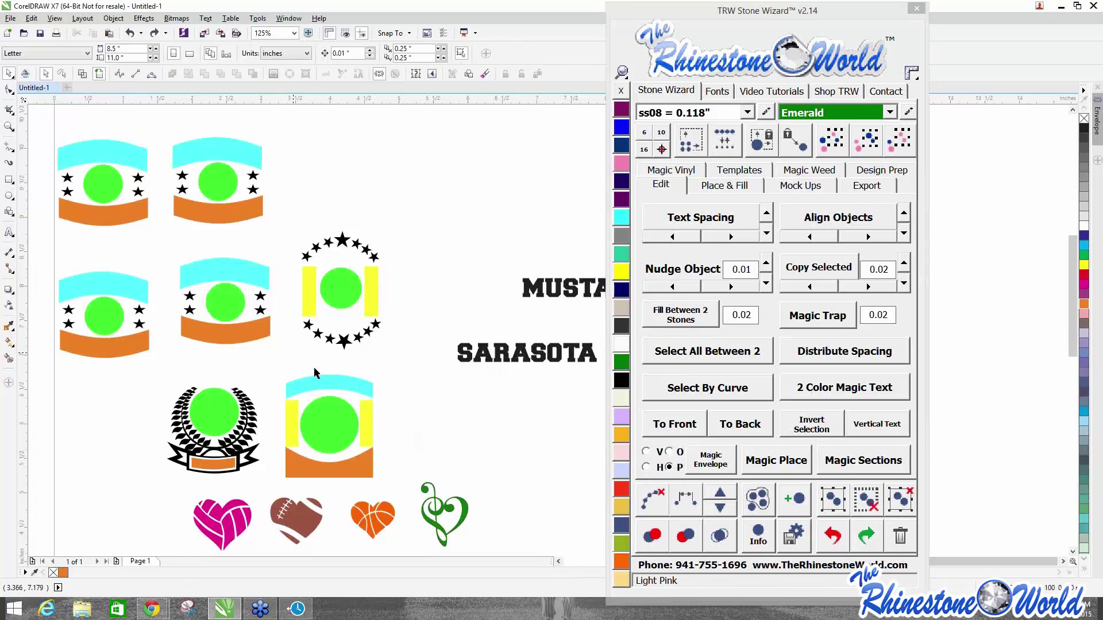
click(331, 381)
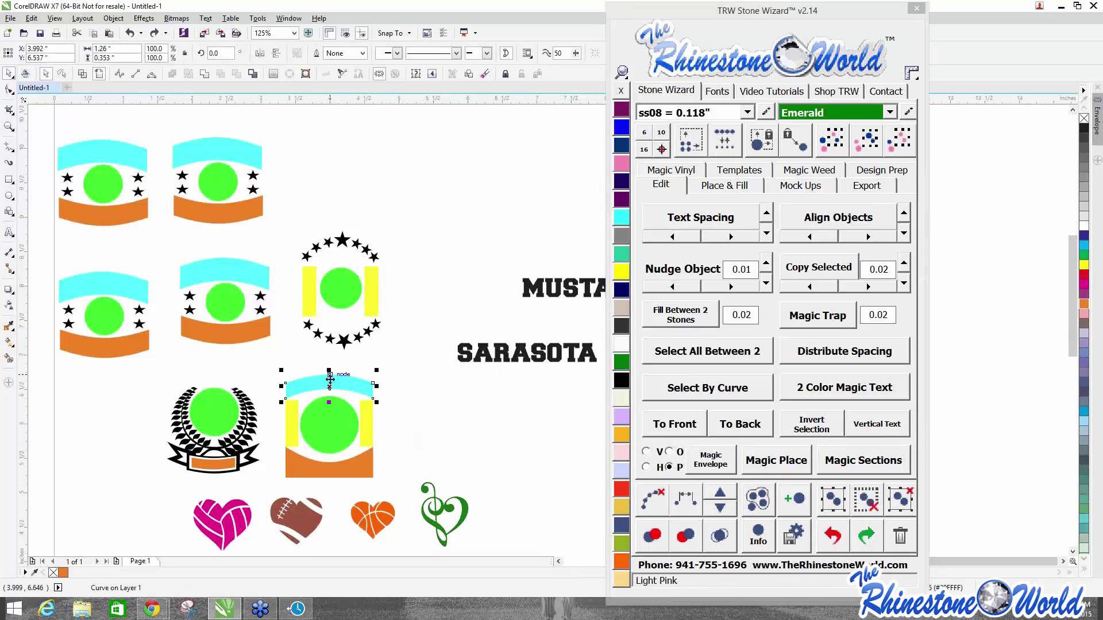
click(867, 143)
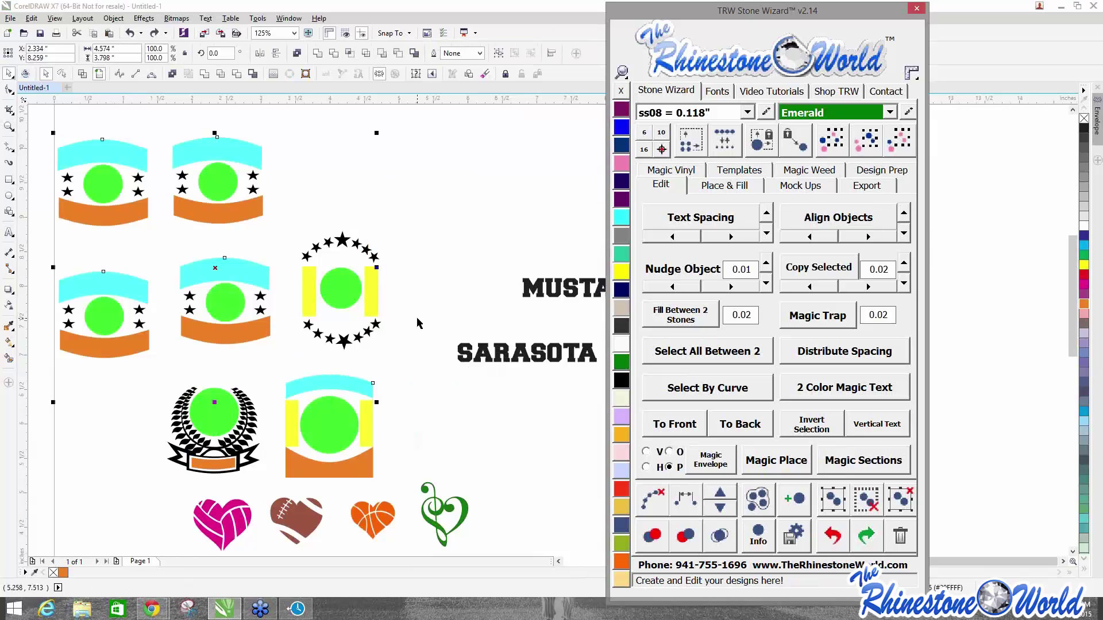
Add the SARASOTA text to the selected cyan arches and fit it into them with Magic Envelope.
shift+click(489, 355)
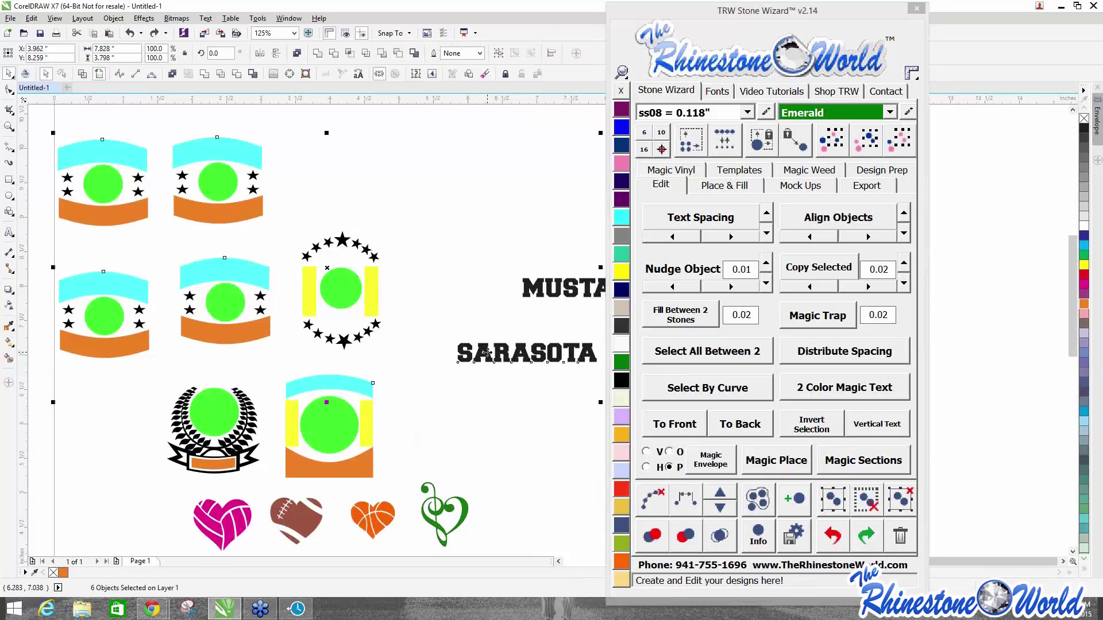
click(710, 460)
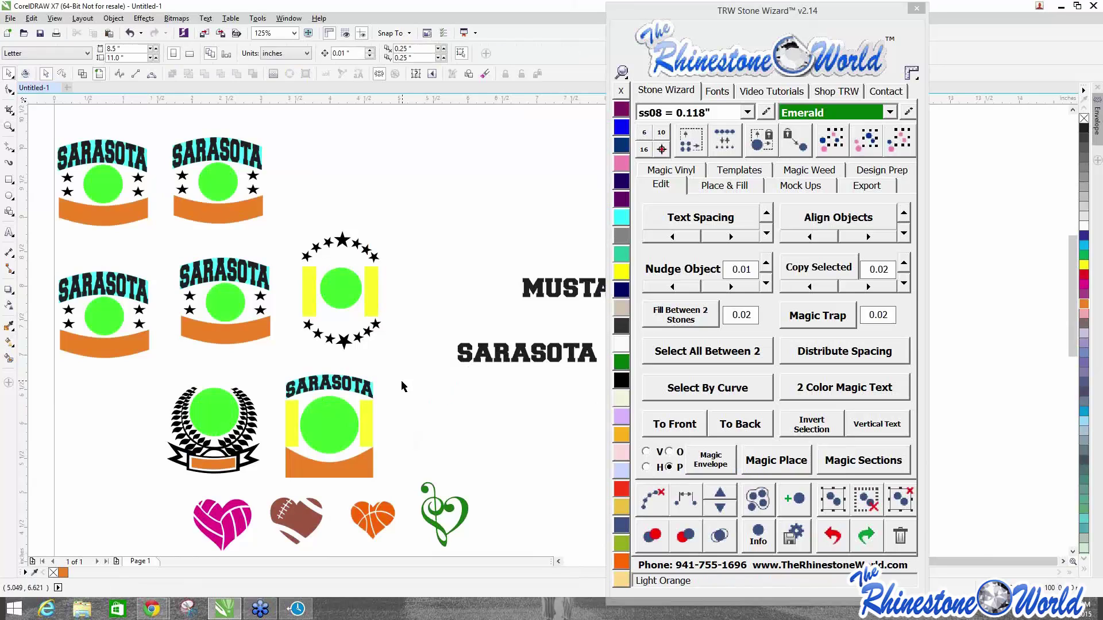
scroll(369, 390, up, 3)
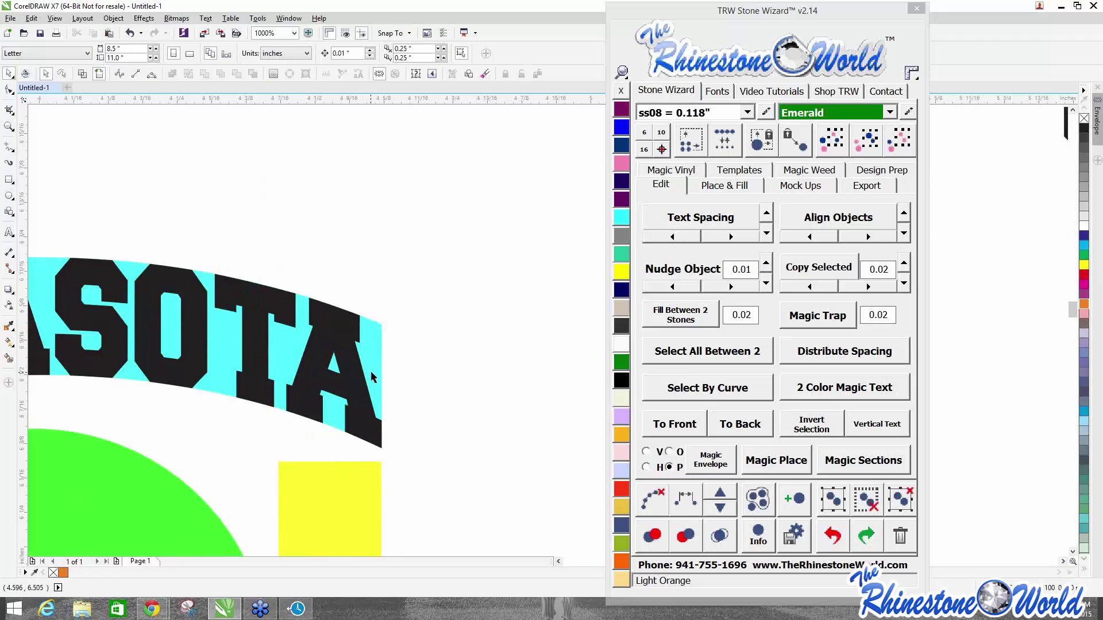
scroll(374, 379, down, 3)
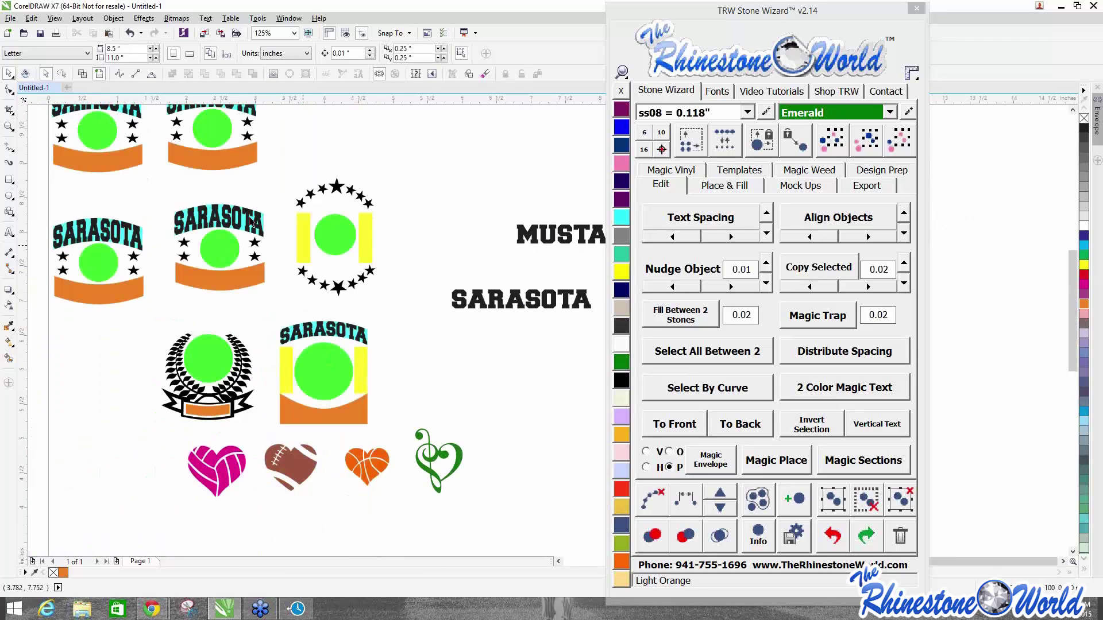
scroll(349, 284, down, 2)
scroll(403, 357, up, 4)
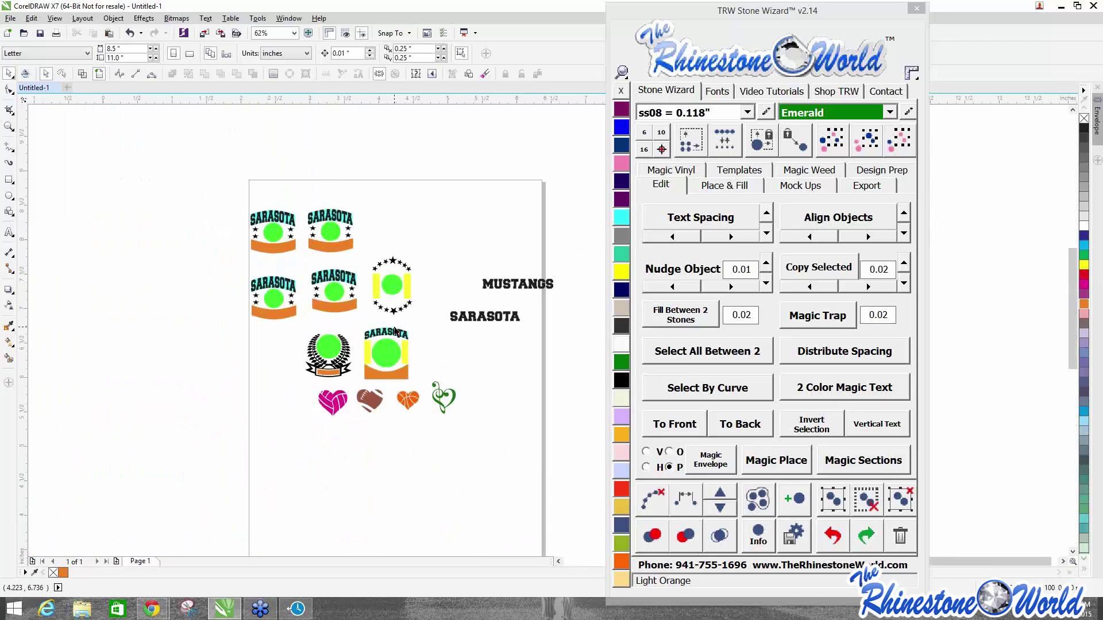
Delete all the matching cyan arches behind the curved SARASOTA lettering.
click(419, 348)
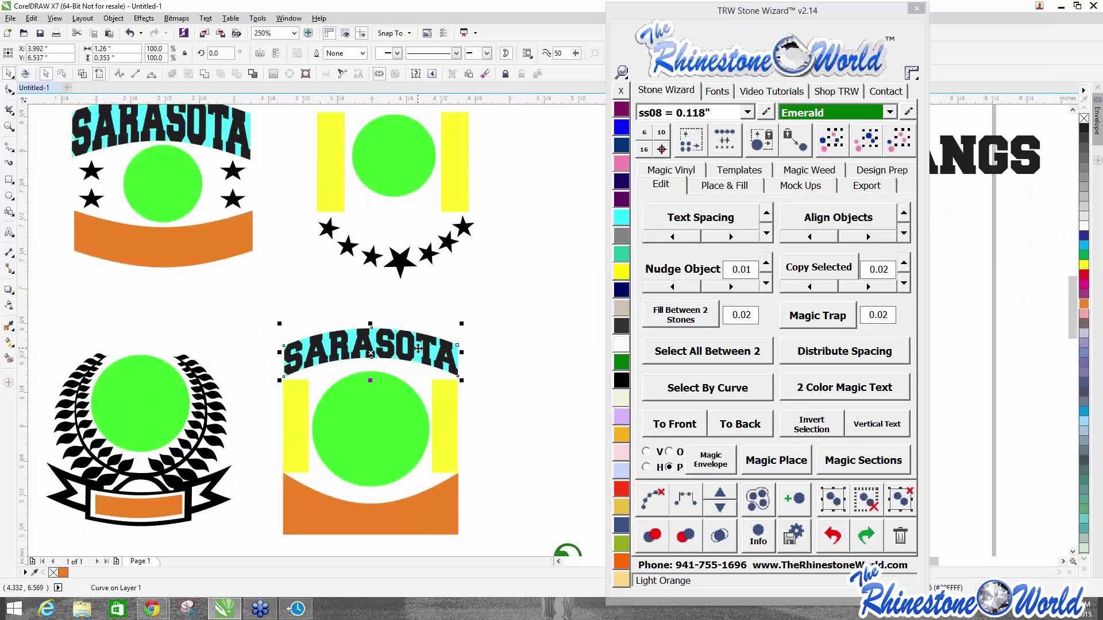
scroll(418, 348, down, 2)
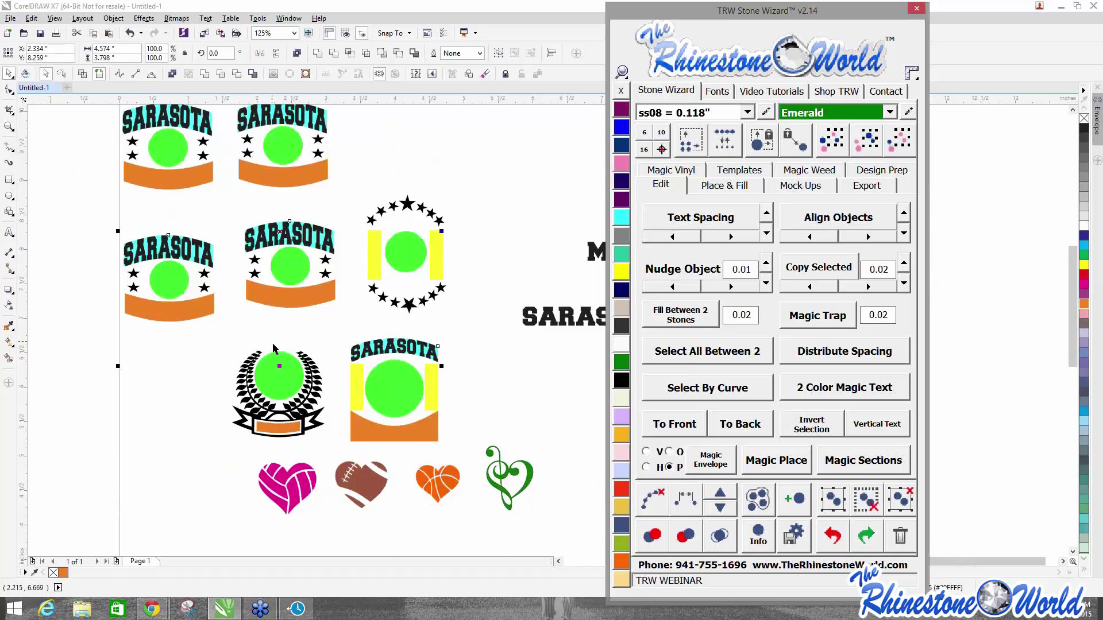
click(161, 288)
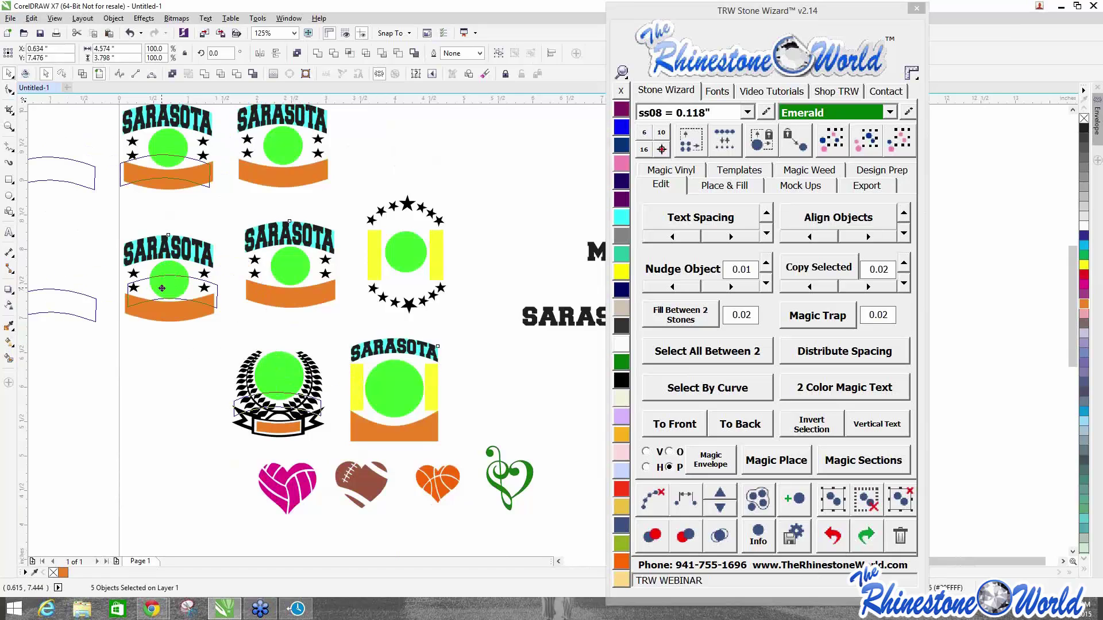
key(Delete)
scroll(162, 289, down, 1)
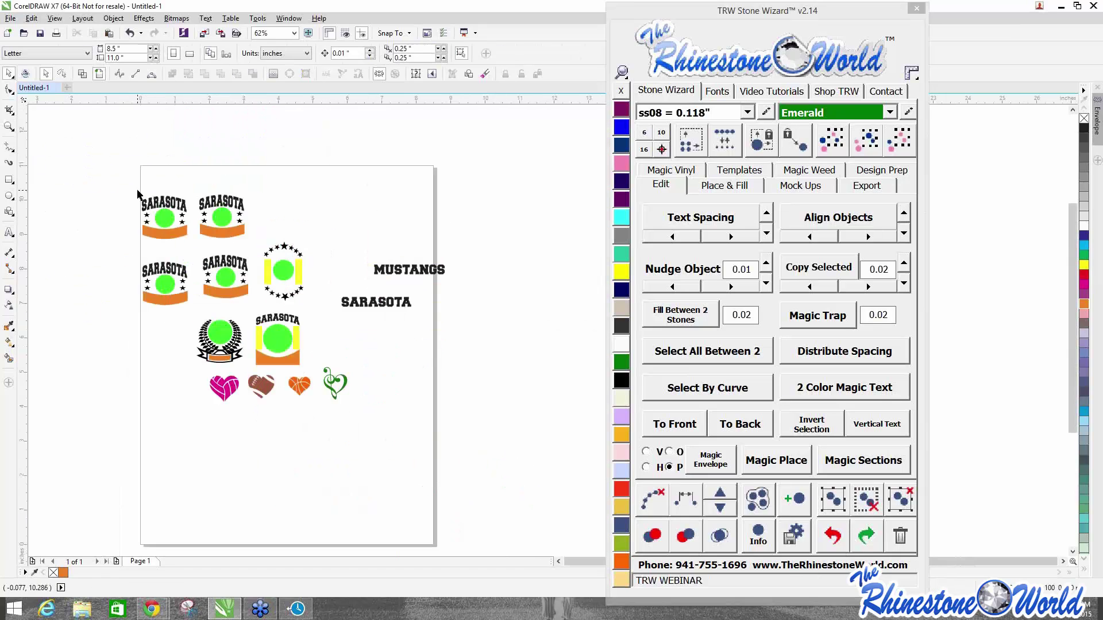
Restore the plain cyan arches, select all matching ones and fit the SARASOTA text into them with Magic Envelope, deleting the arches.
click(277, 323)
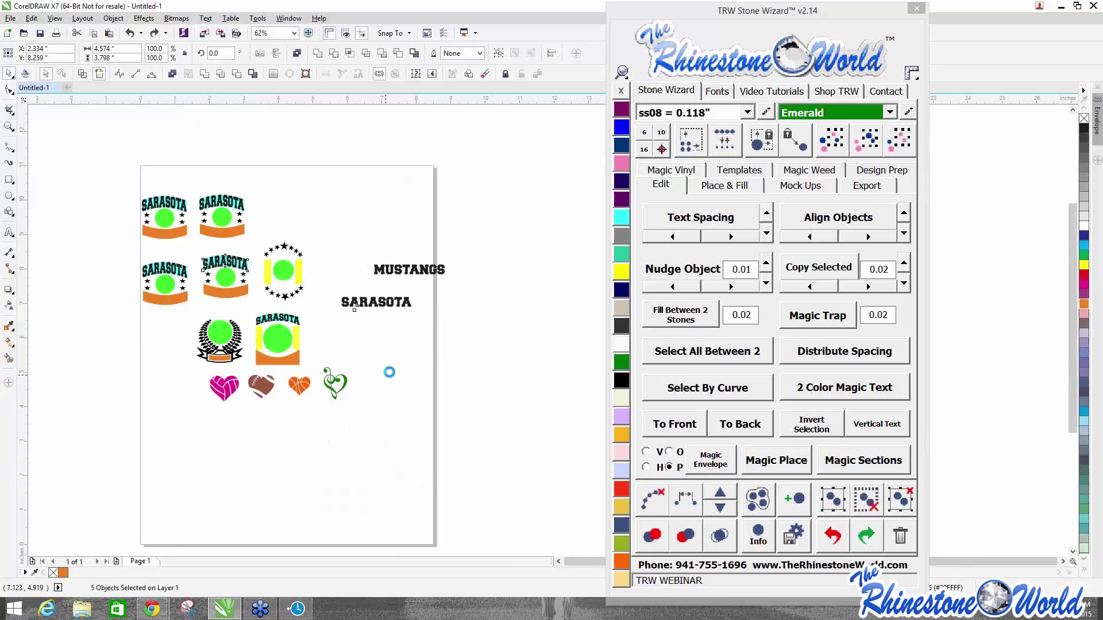
click(289, 320)
scroll(288, 320, up, 4)
scroll(288, 319, down, 4)
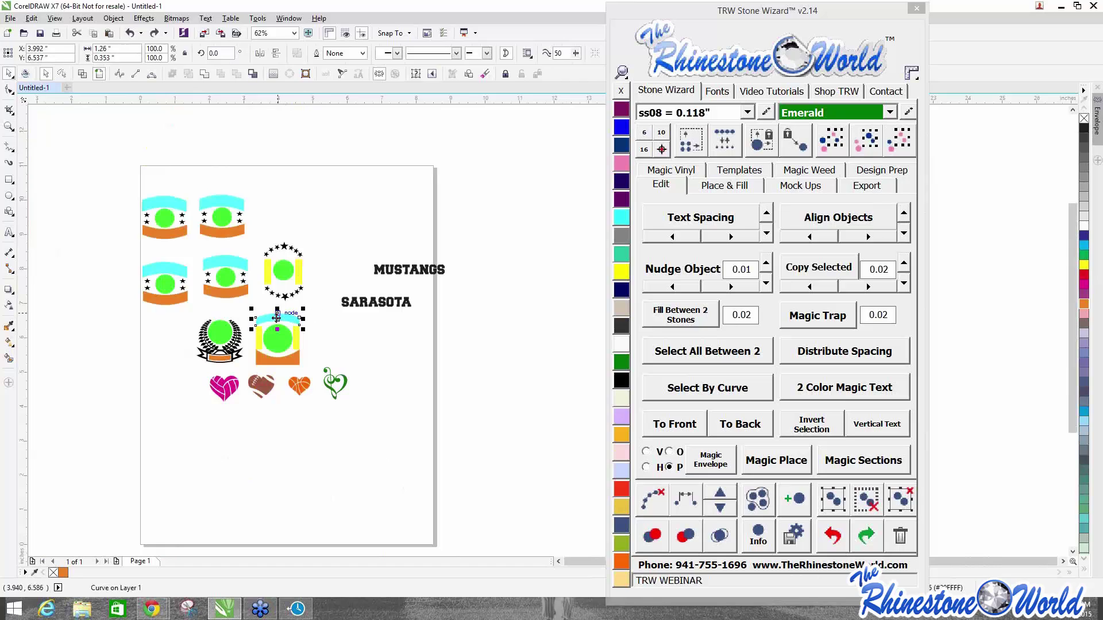
click(869, 140)
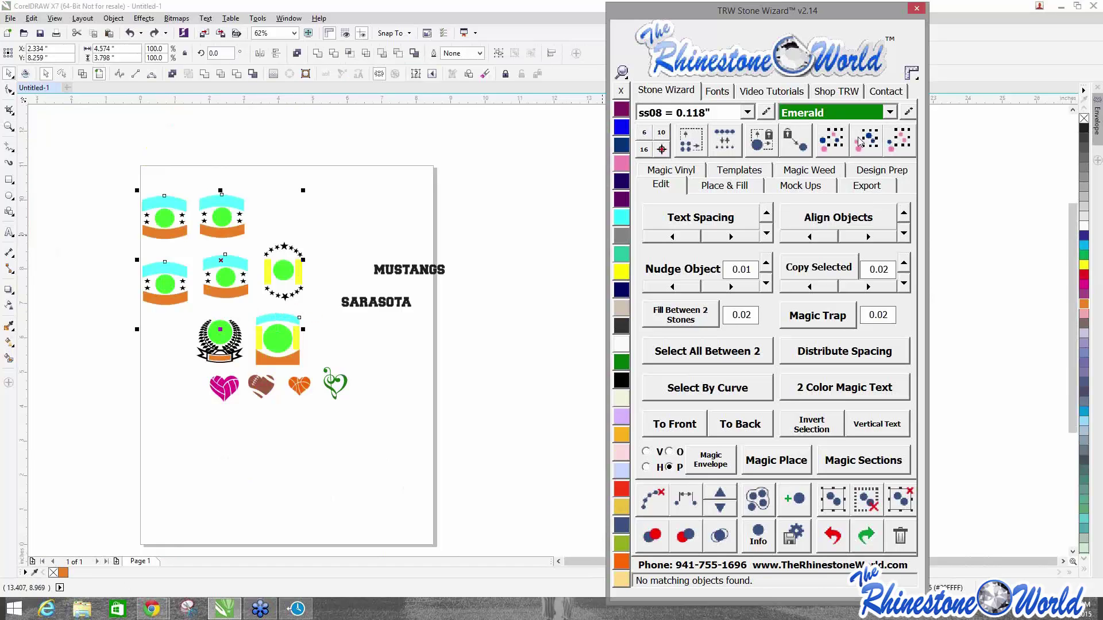
shift+click(379, 307)
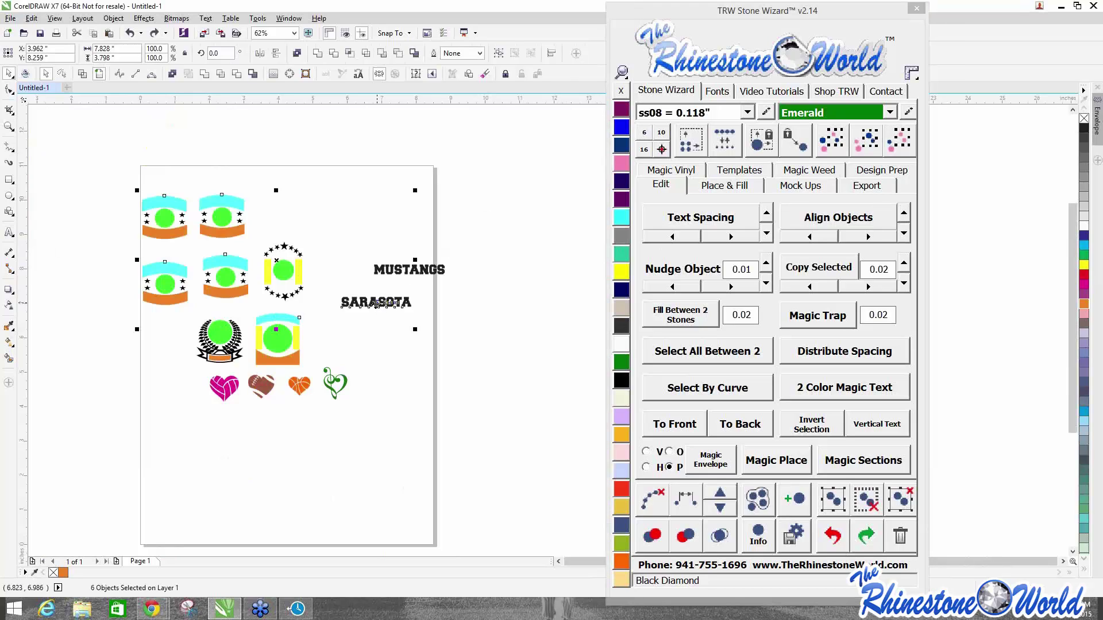
click(710, 462)
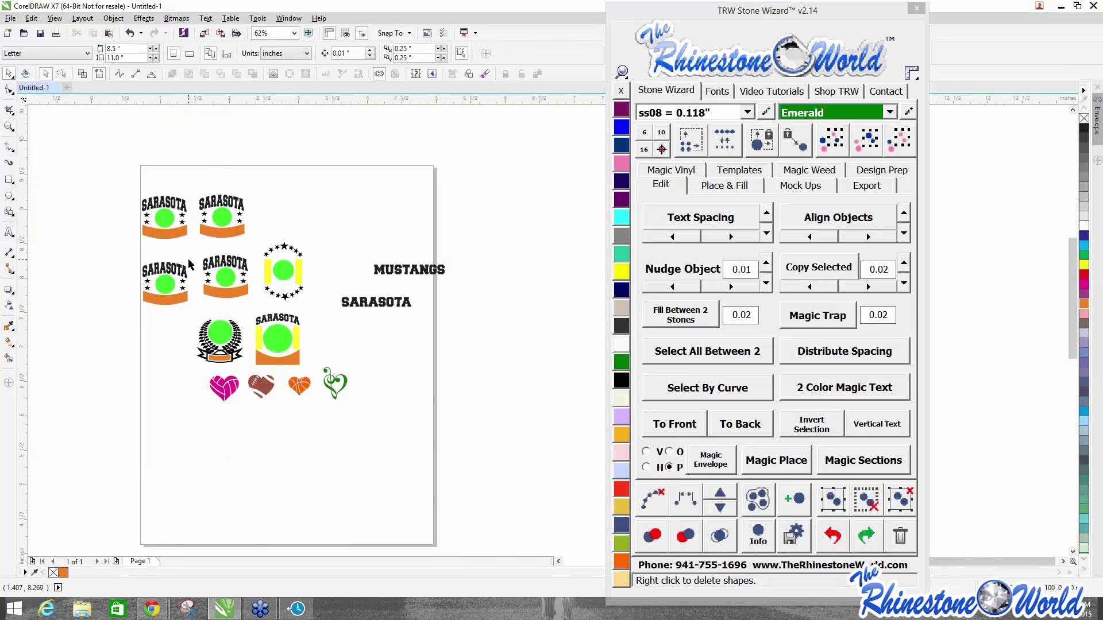
Try the Citrine colour on the basketball heart and recolour it to Cobalt.
scroll(190, 265, up, 3)
scroll(269, 275, down, 3)
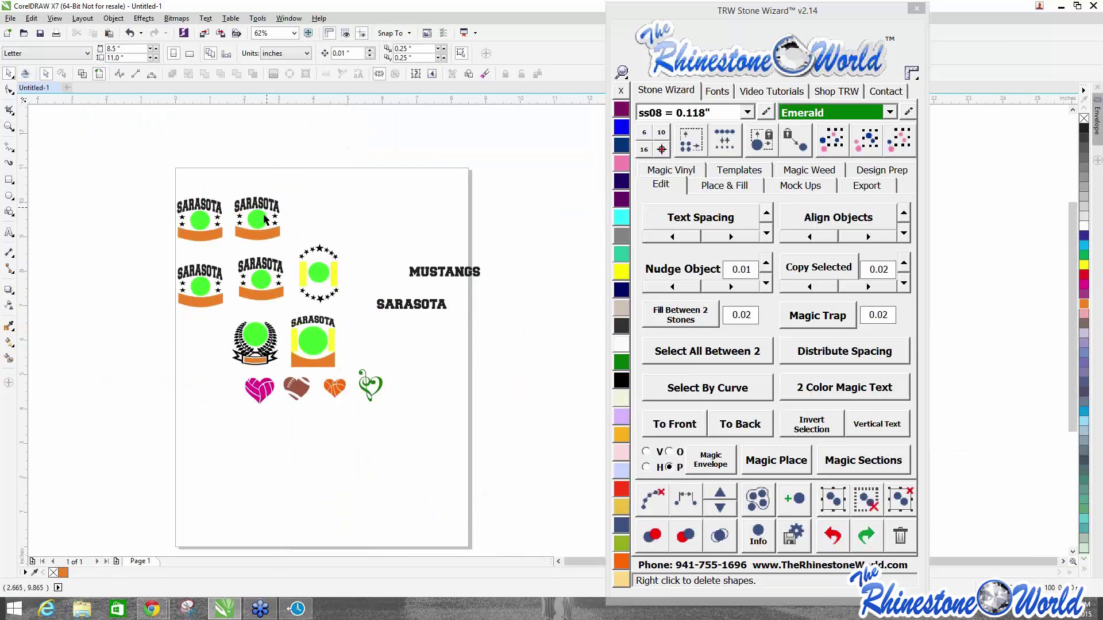
scroll(250, 217, up, 2)
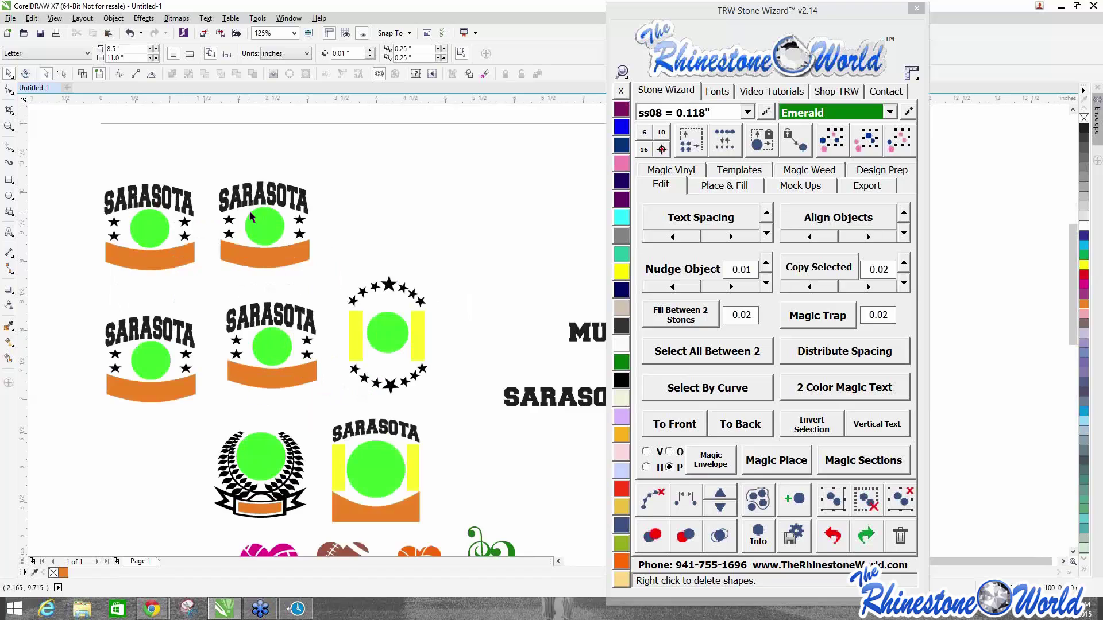
scroll(168, 210, down, 2)
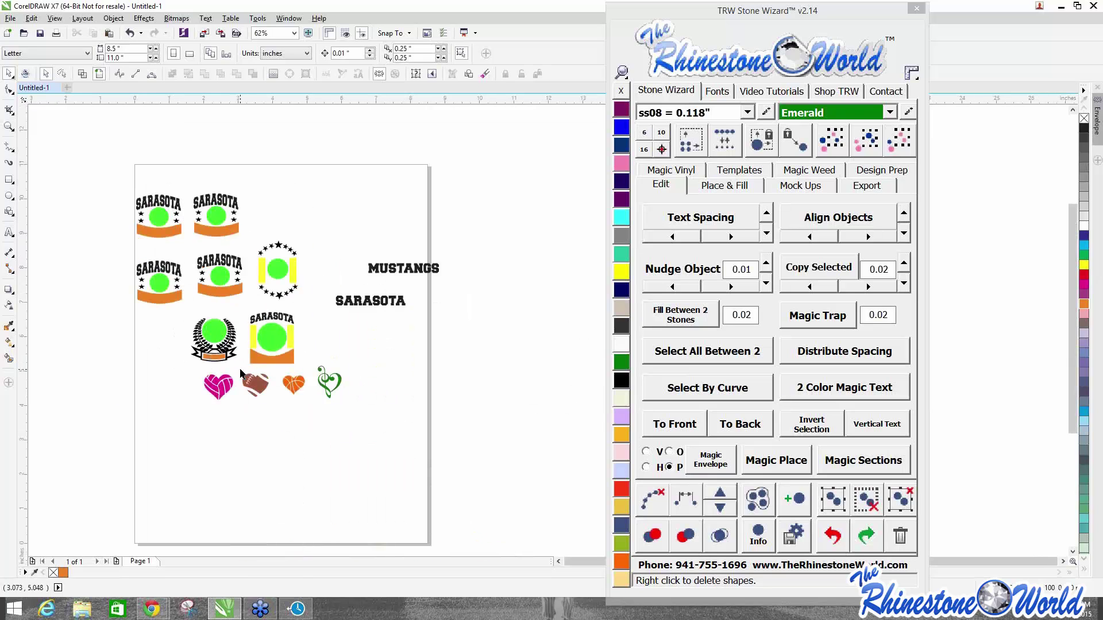
scroll(246, 340, up, 2)
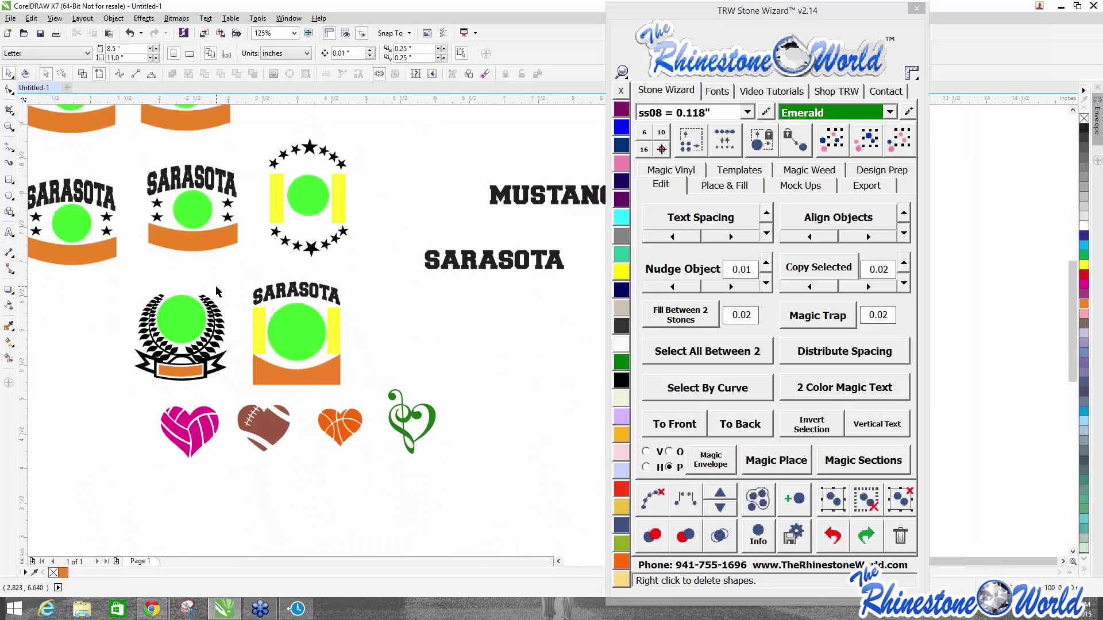
scroll(216, 287, down, 2)
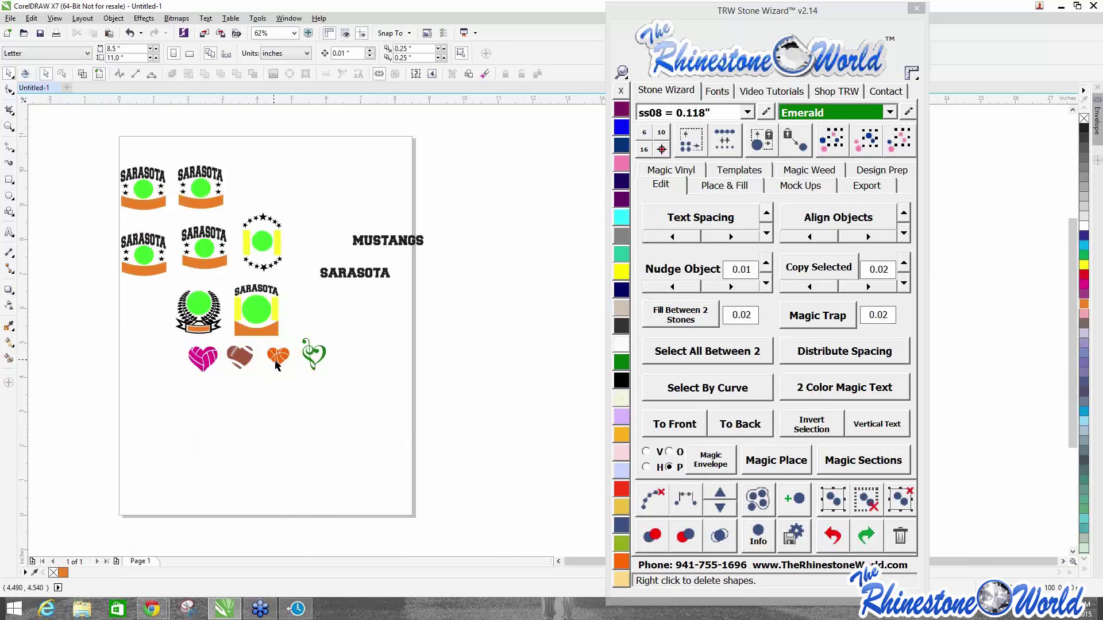
click(622, 271)
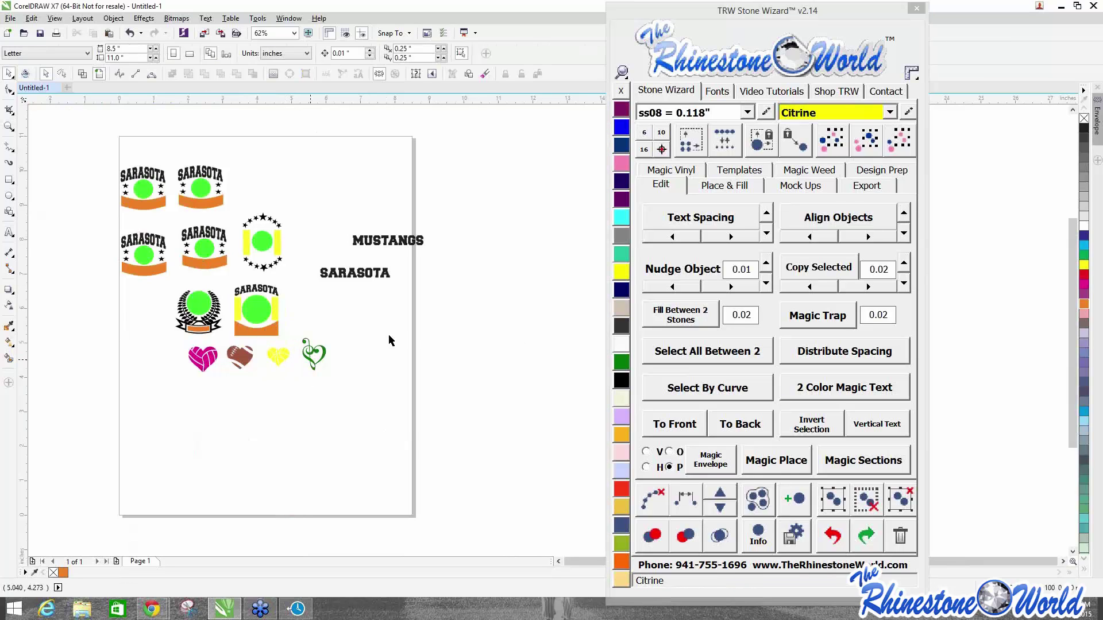
click(621, 289)
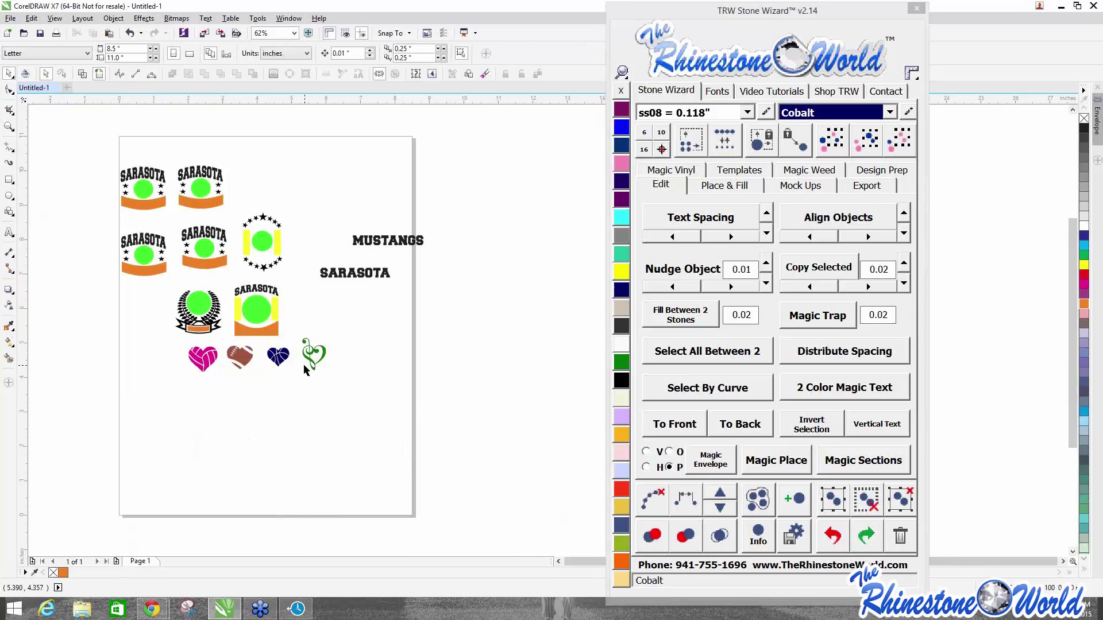
Select all the matching orange banner shapes and fit the MUSTANGS text into them with Magic Envelope, deleting the banner shapes.
scroll(217, 327, up, 2)
scroll(284, 344, up, 1)
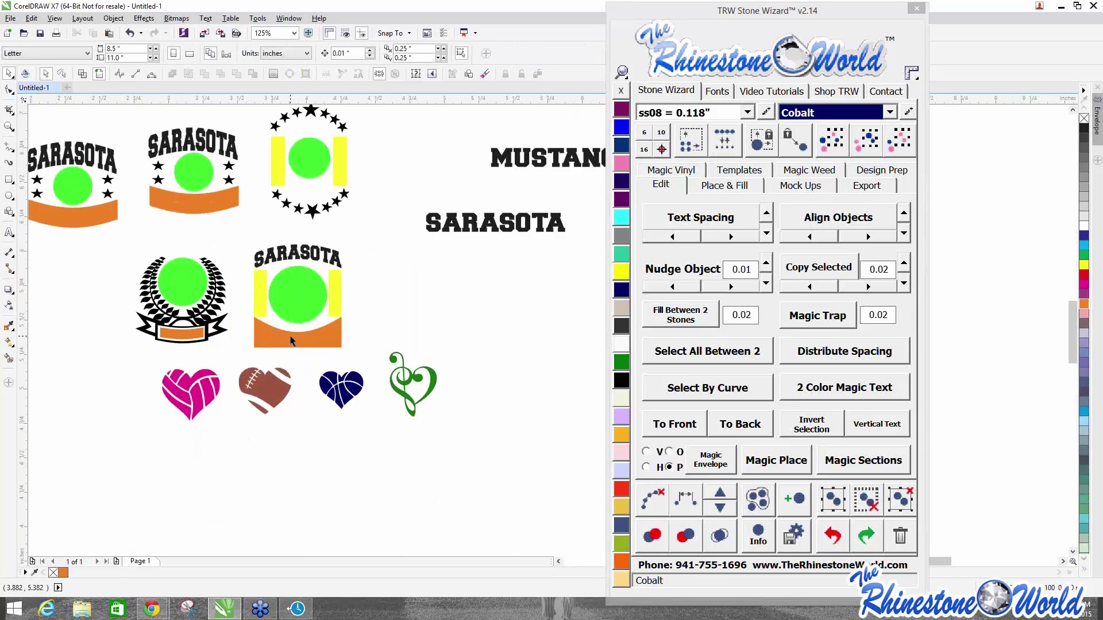
click(292, 337)
scroll(291, 337, down, 1)
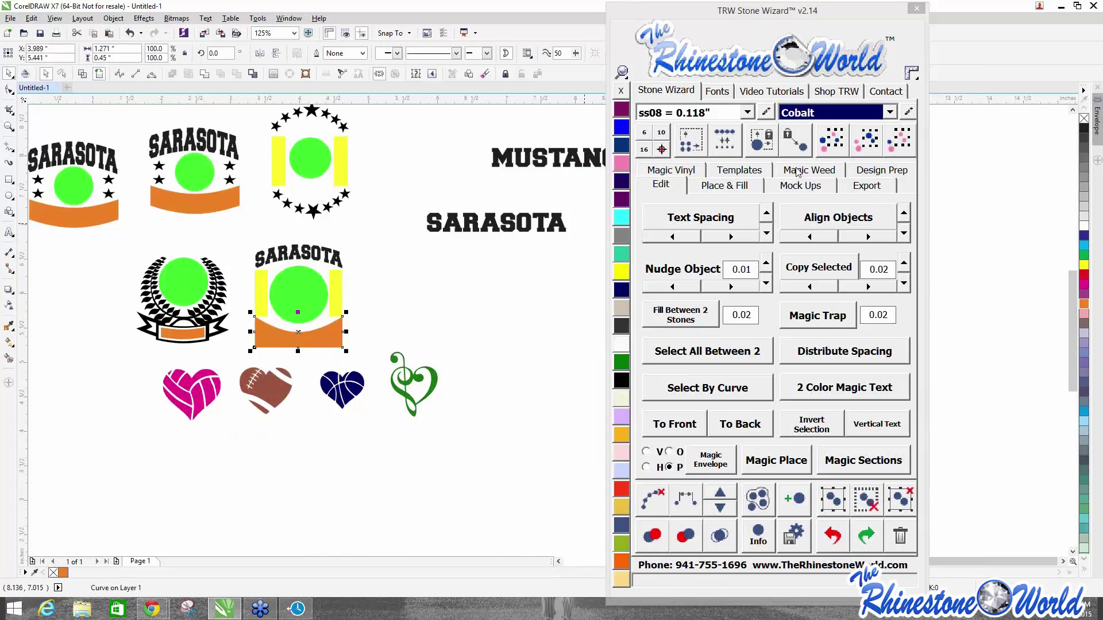
click(796, 140)
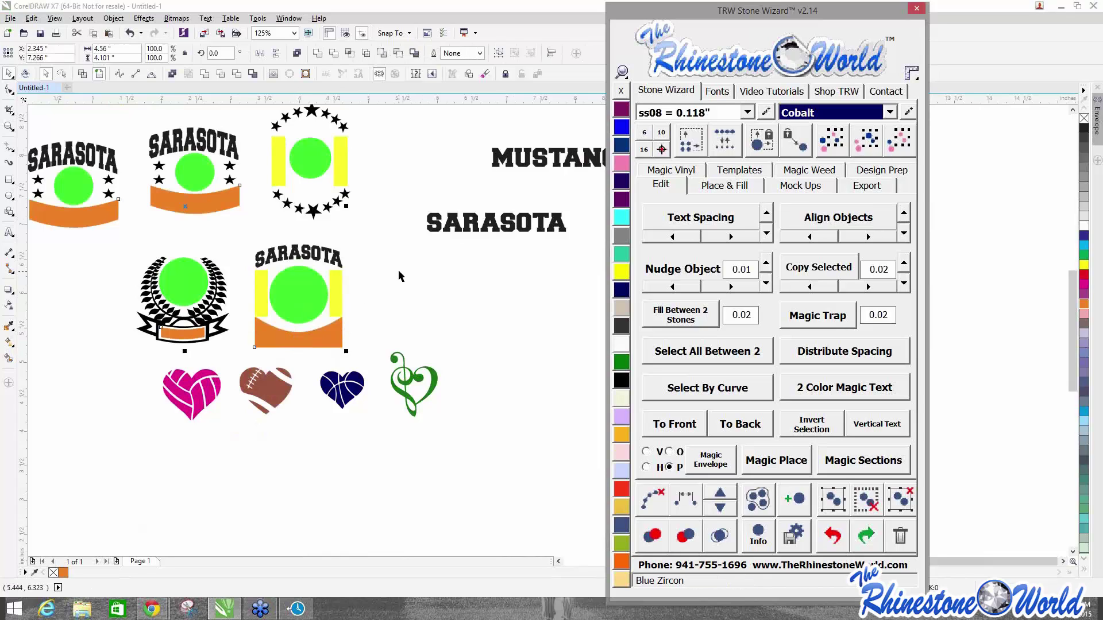
scroll(167, 282, down, 1)
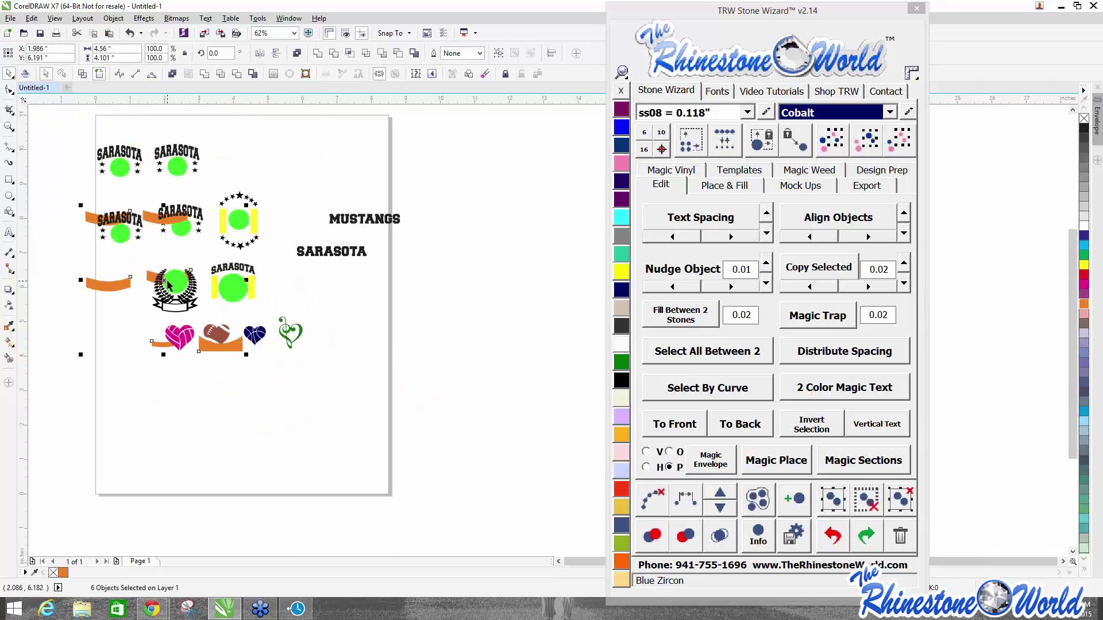
key(ctrl+z)
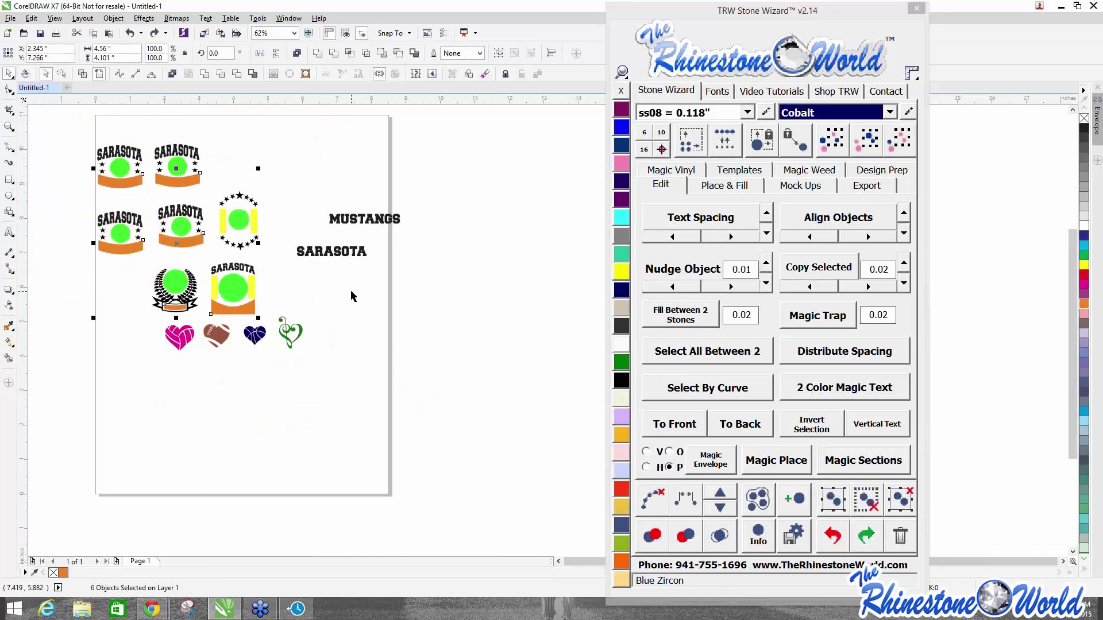
shift+click(377, 219)
drag(357, 219, 458, 220)
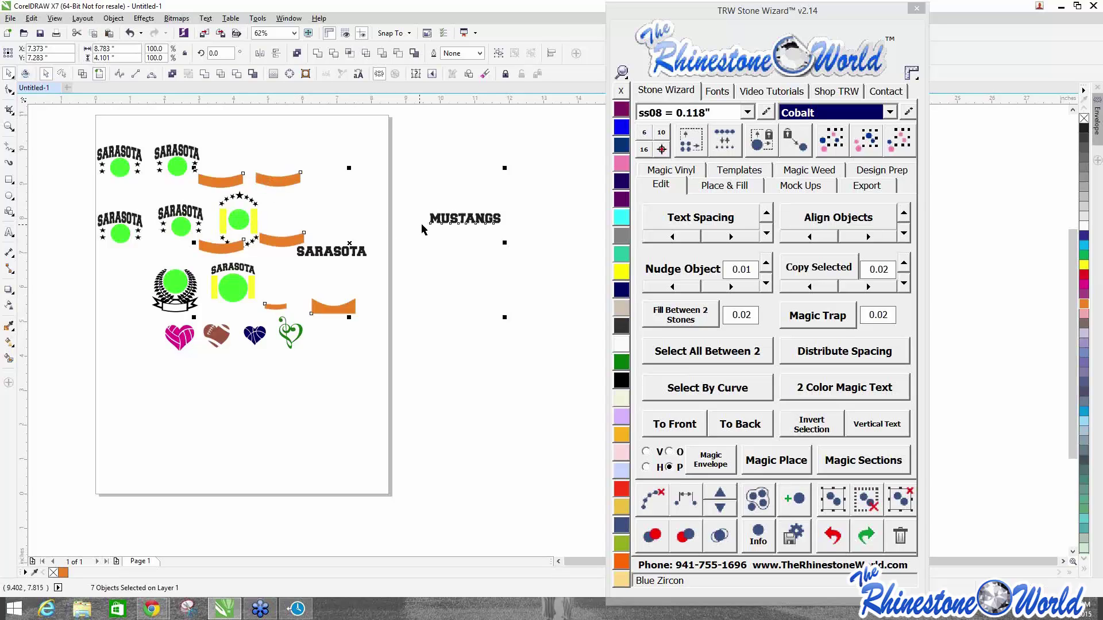
key(ctrl+z)
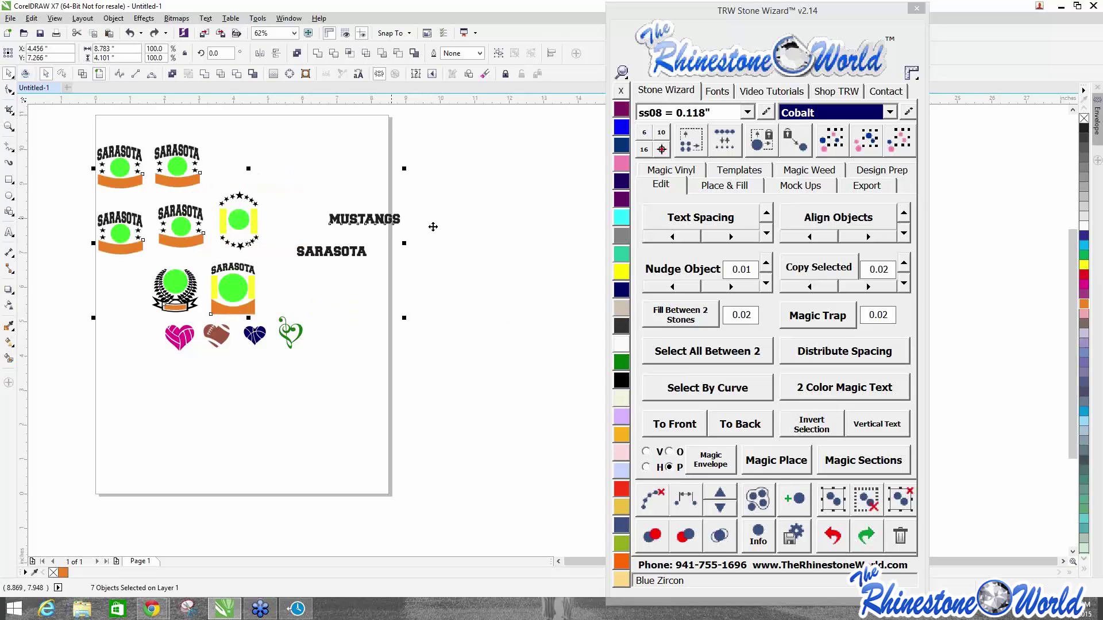
click(722, 469)
click(375, 390)
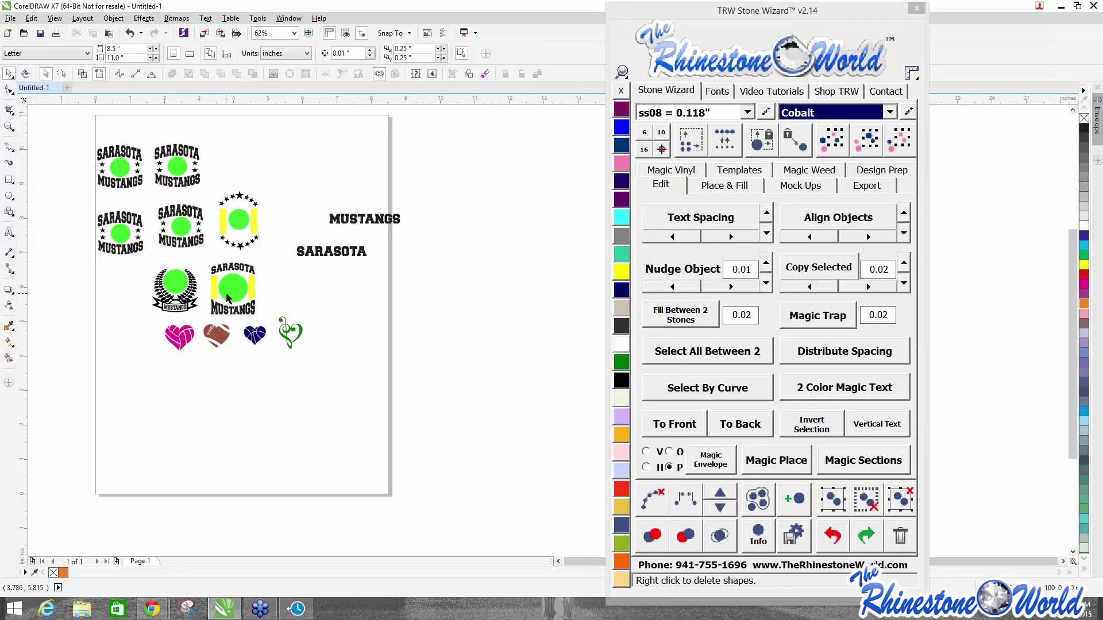
Examine how the SARASOTA and MUSTANGS lettering fits the designs, including the ribbon of the wreath design.
scroll(133, 181, up, 2)
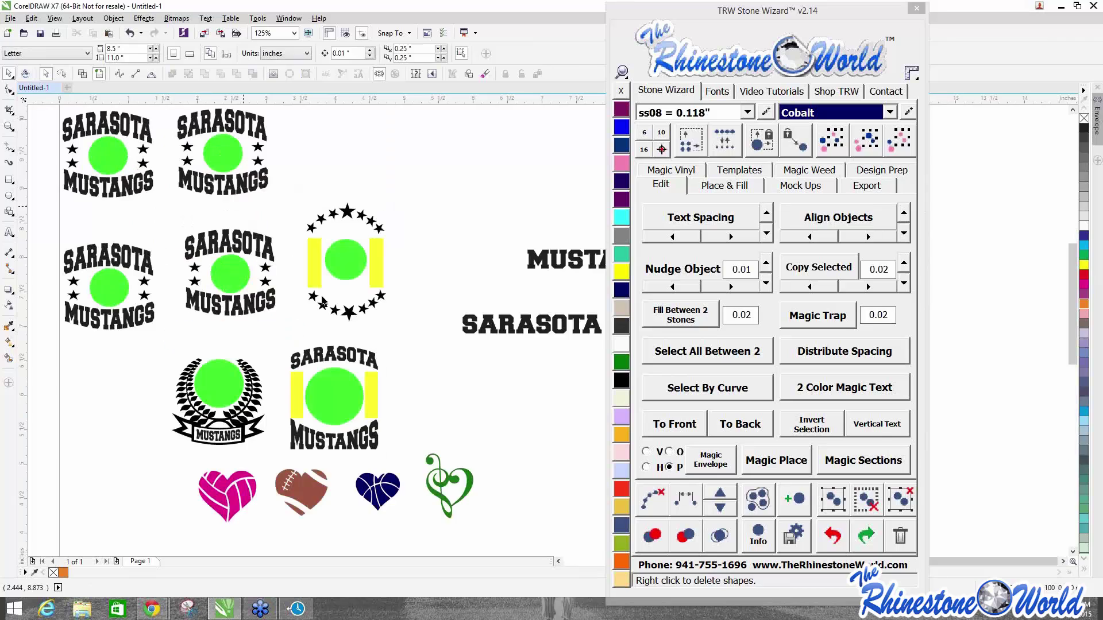
scroll(343, 450, up, 2)
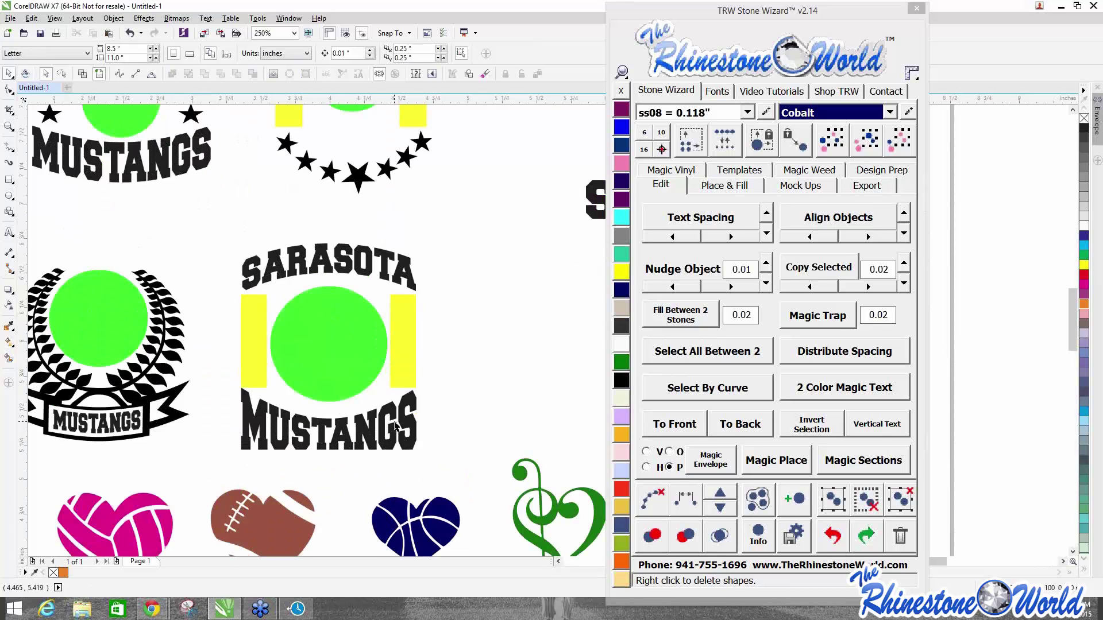
scroll(394, 430, down, 4)
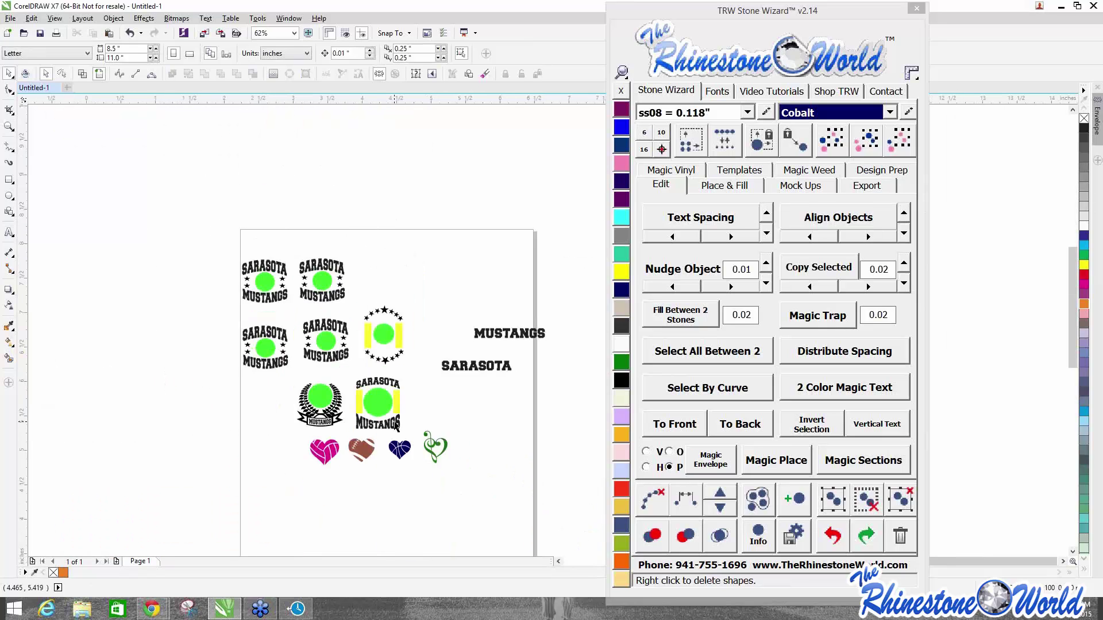
scroll(395, 426, up, 2)
scroll(329, 426, up, 4)
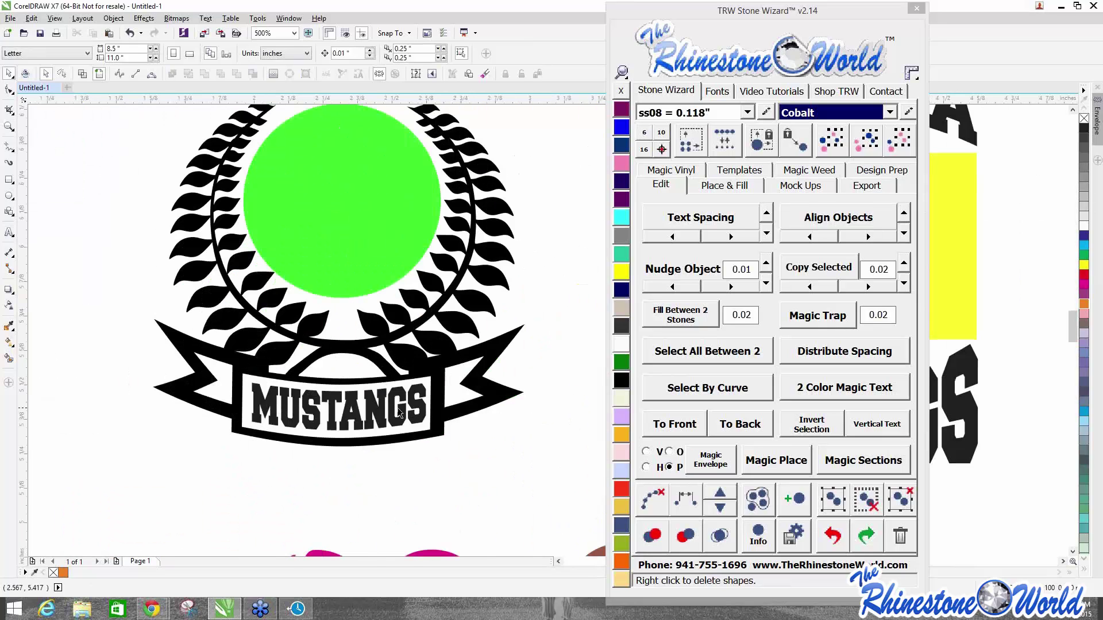
scroll(329, 426, down, 4)
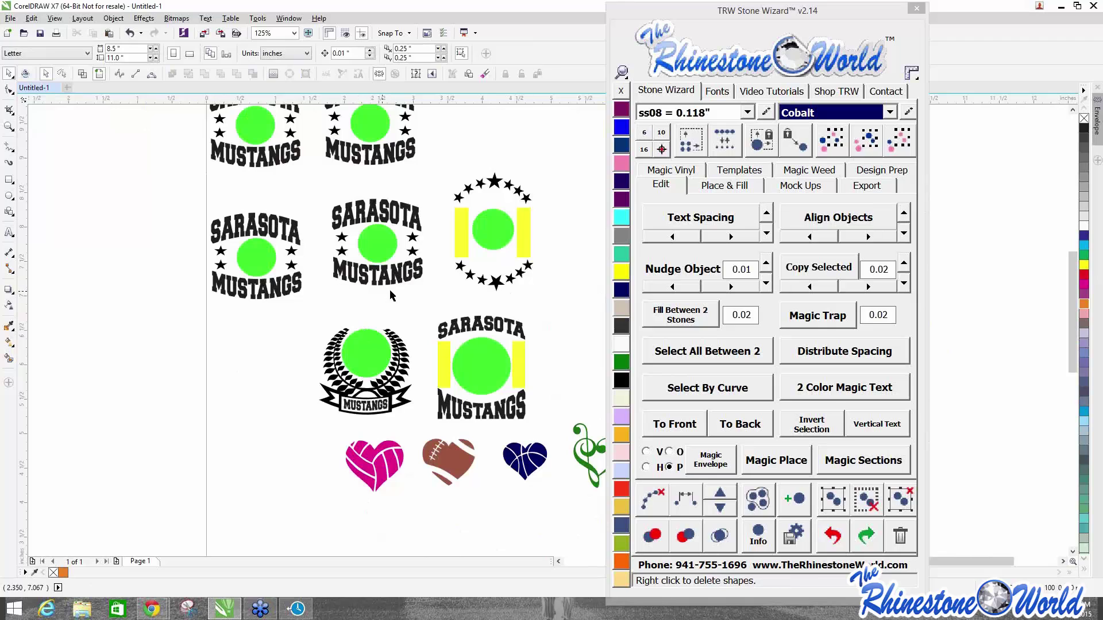
scroll(124, 341, down, 2)
scroll(260, 388, up, 2)
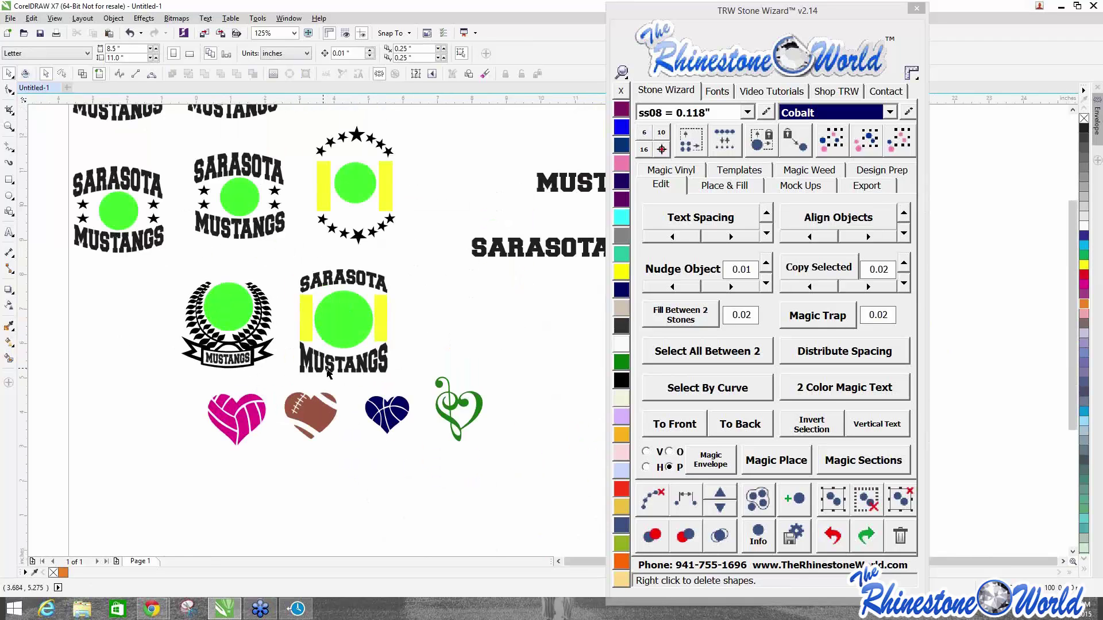
Move the pink volleyball heart to the blank area below the designs and shrink it to about 0.28 by 0.25 inches.
scroll(341, 359, down, 2)
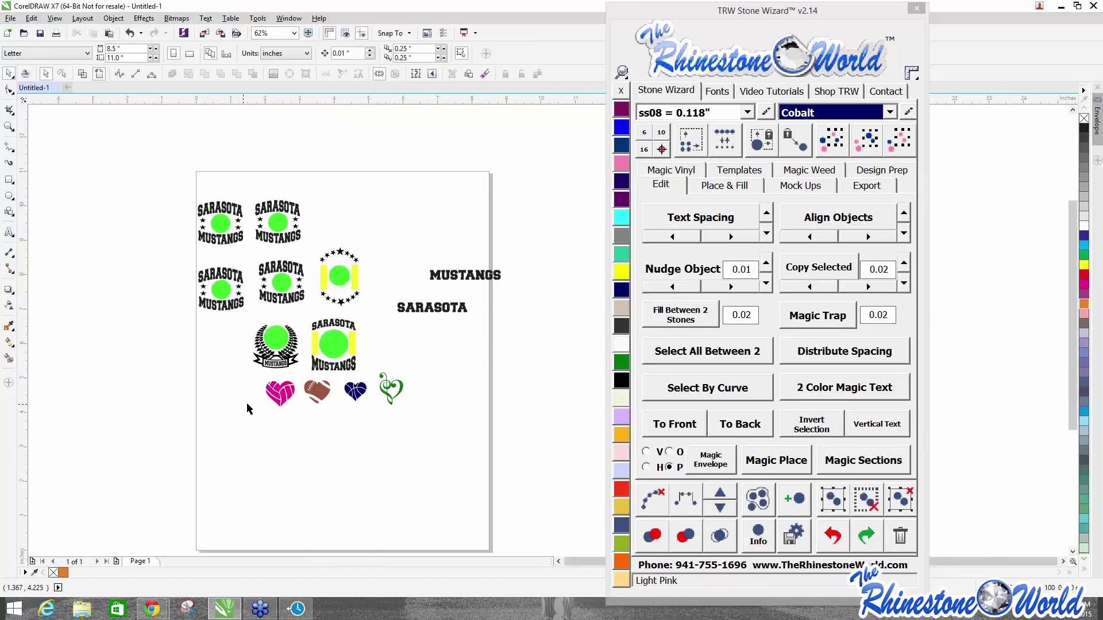
drag(290, 398, 287, 456)
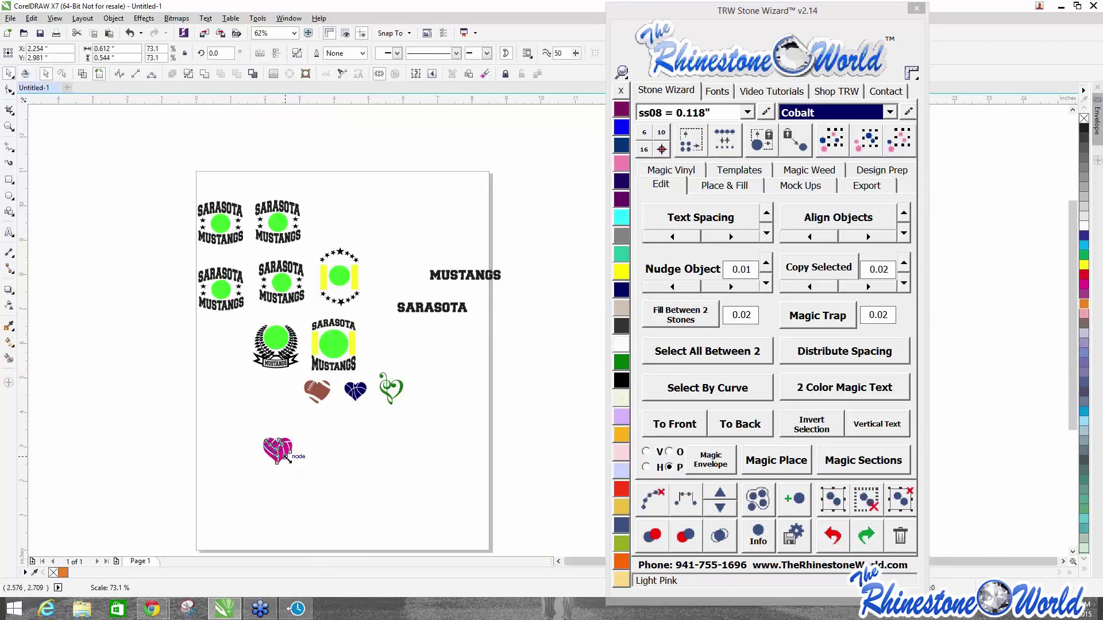
scroll(287, 453, up, 2)
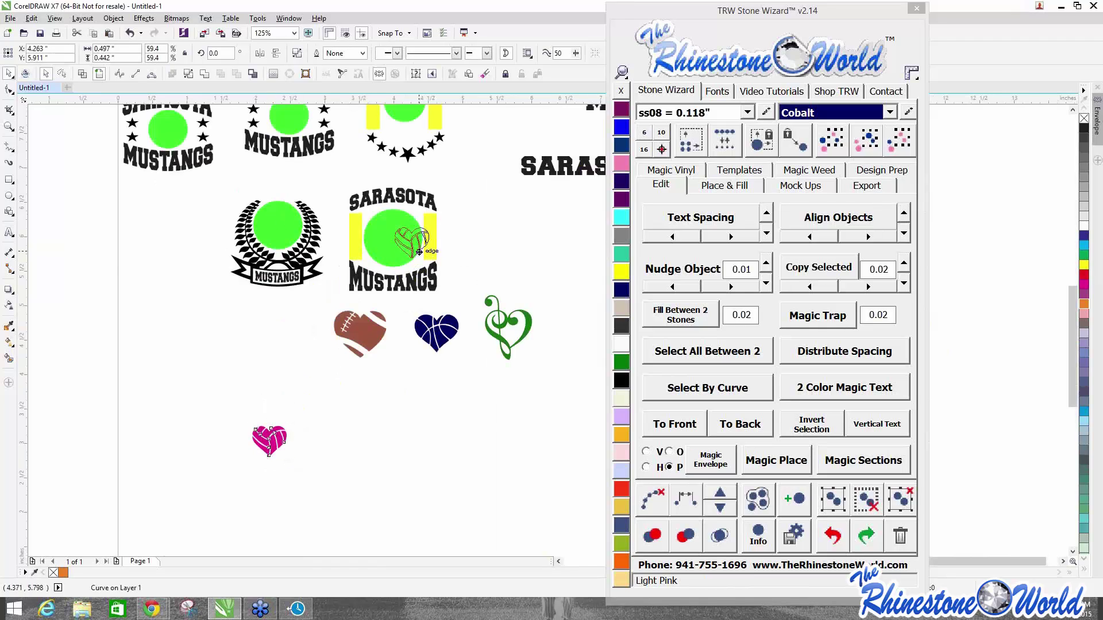
drag(419, 251, 230, 413)
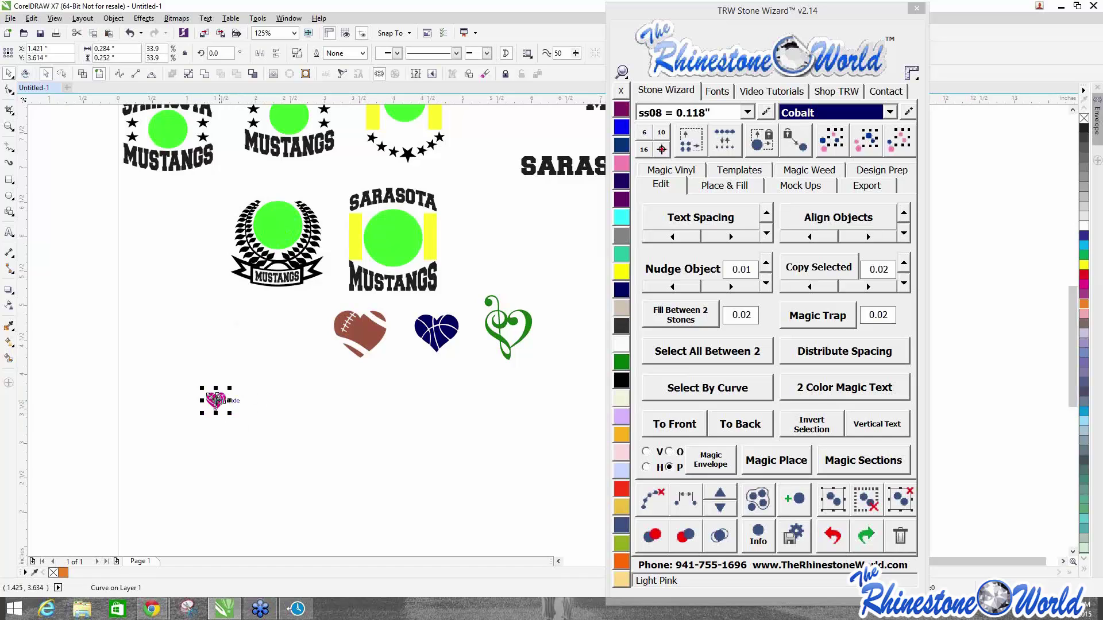
scroll(215, 401, down, 3)
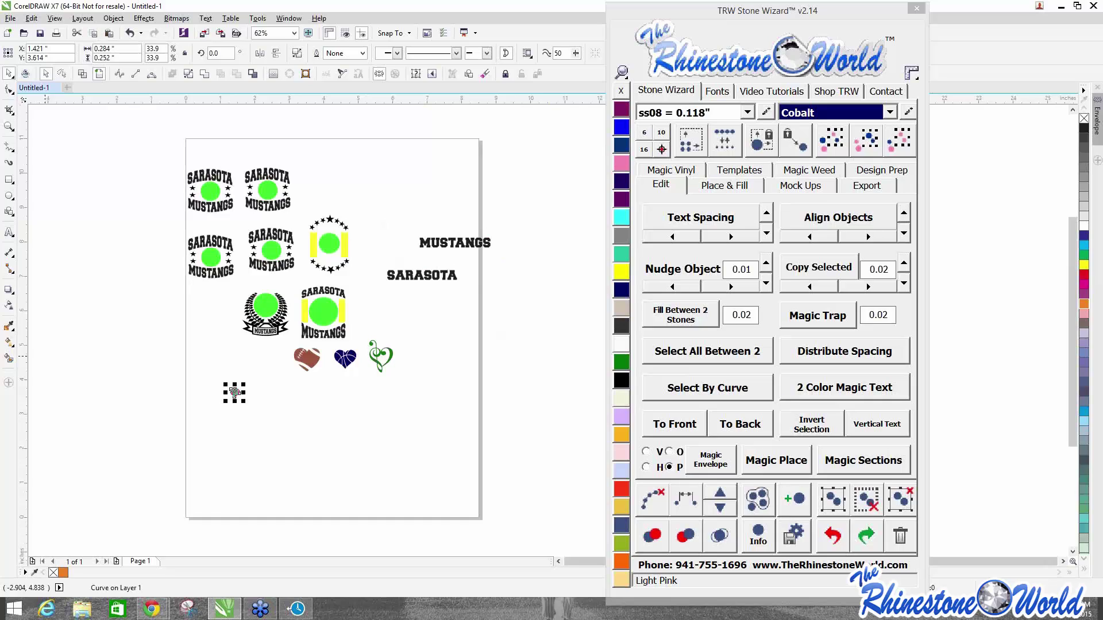
Select all the matching green circles in the designs together with the small volleyball heart.
click(387, 394)
scroll(321, 296, up, 2)
click(327, 322)
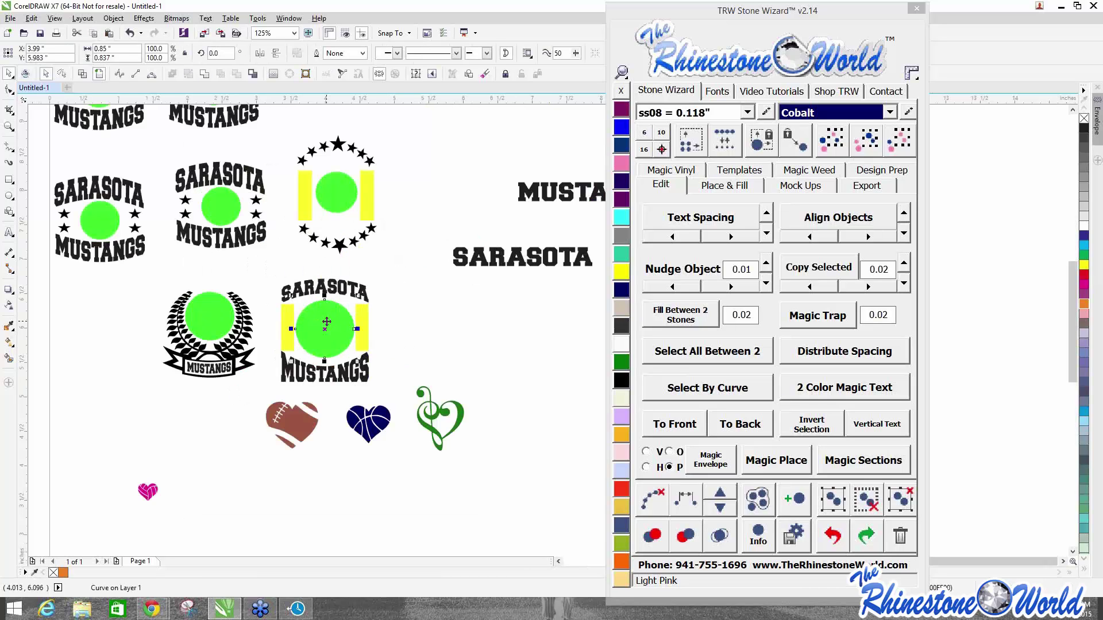
click(874, 151)
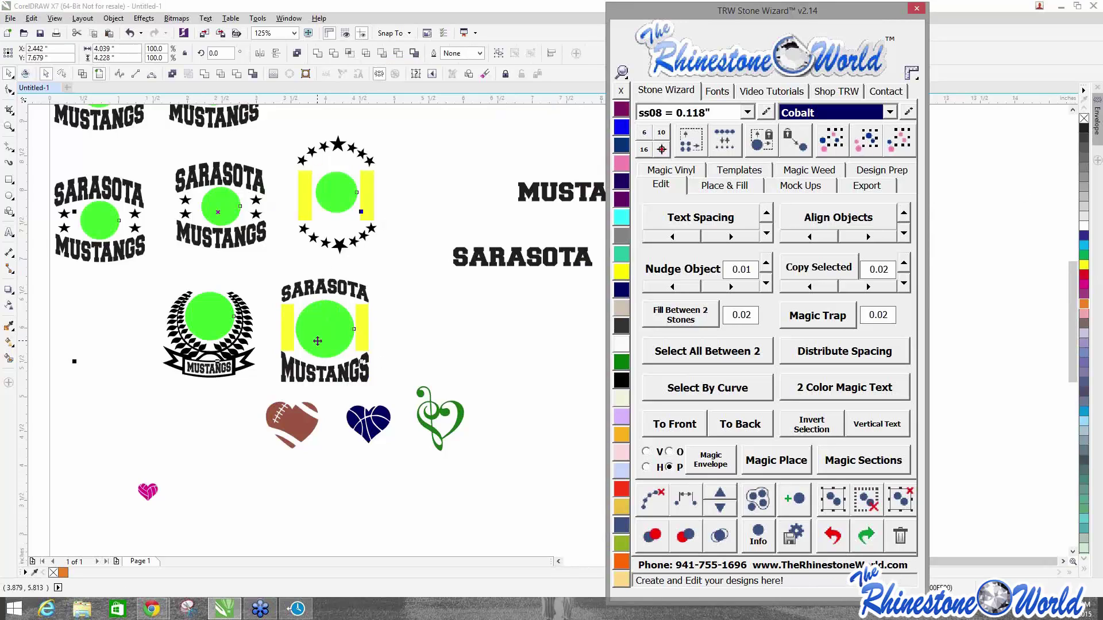
shift+click(154, 493)
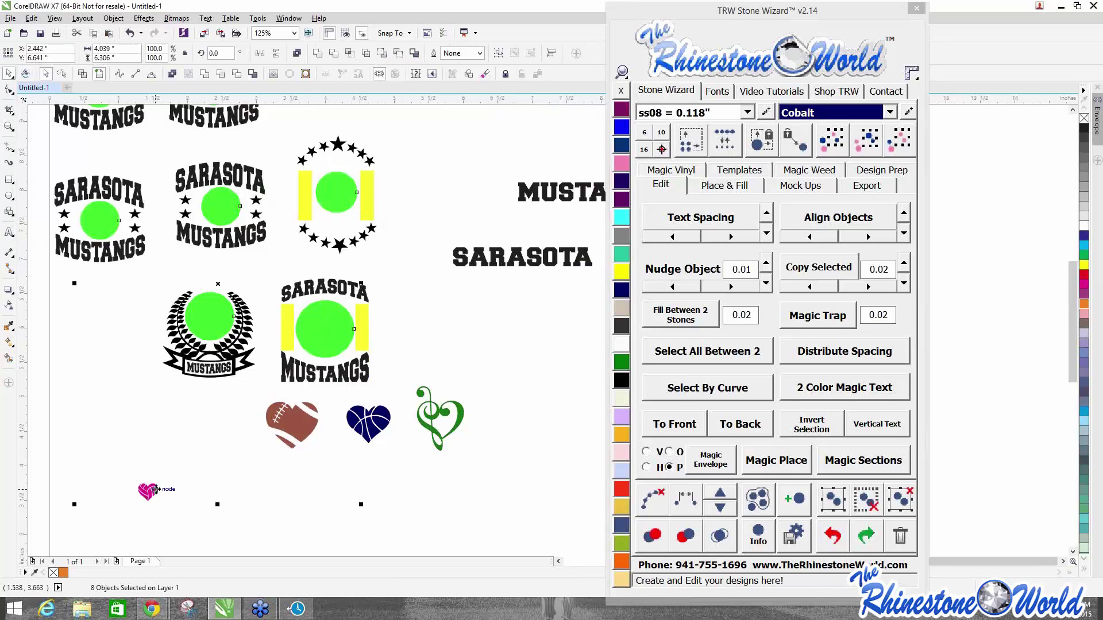
Try moving the selected green circles and volleyball heart off the page, and undo the move.
drag(154, 493, 440, 388)
scroll(118, 512, down, 2)
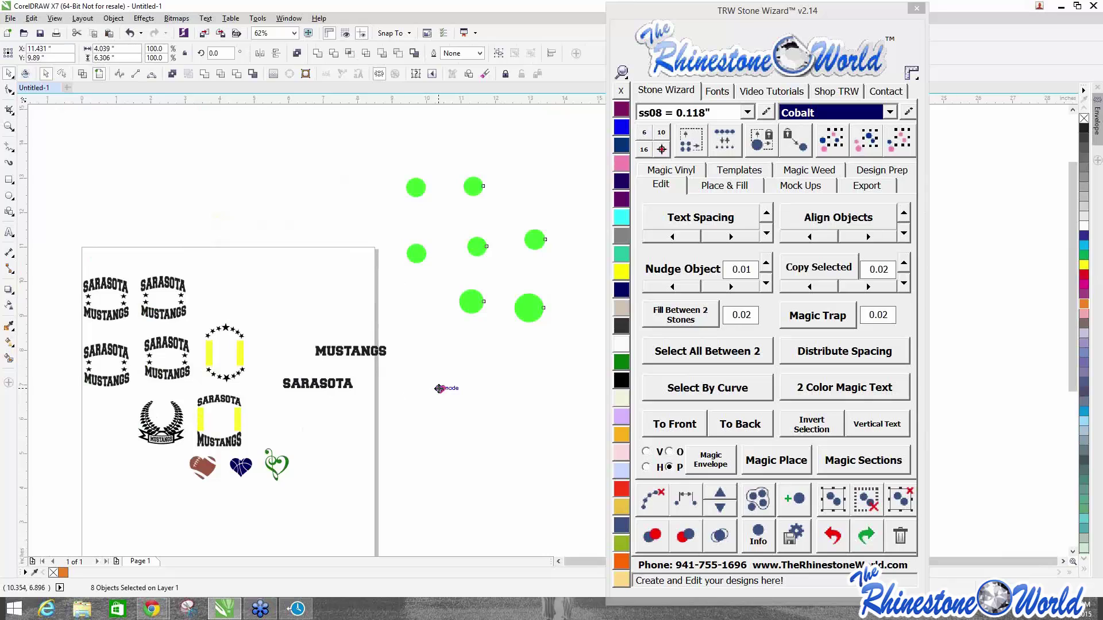
key(ctrl+z)
key(ctrl+z)
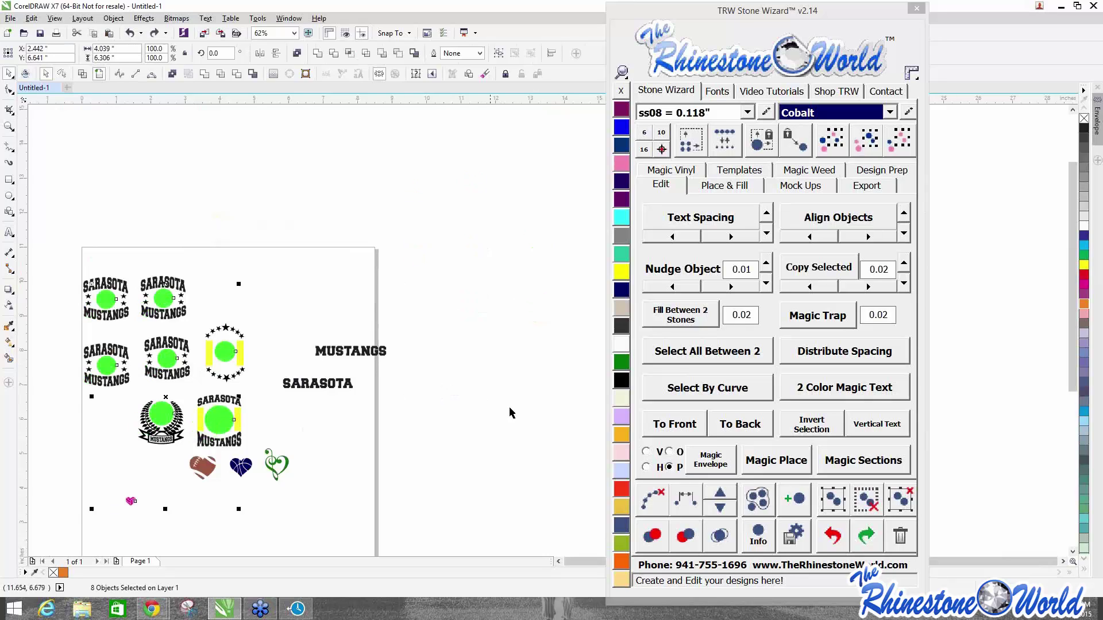
Replace all the selected green circles with fitted copies of the volleyball heart using Magic Place.
click(779, 467)
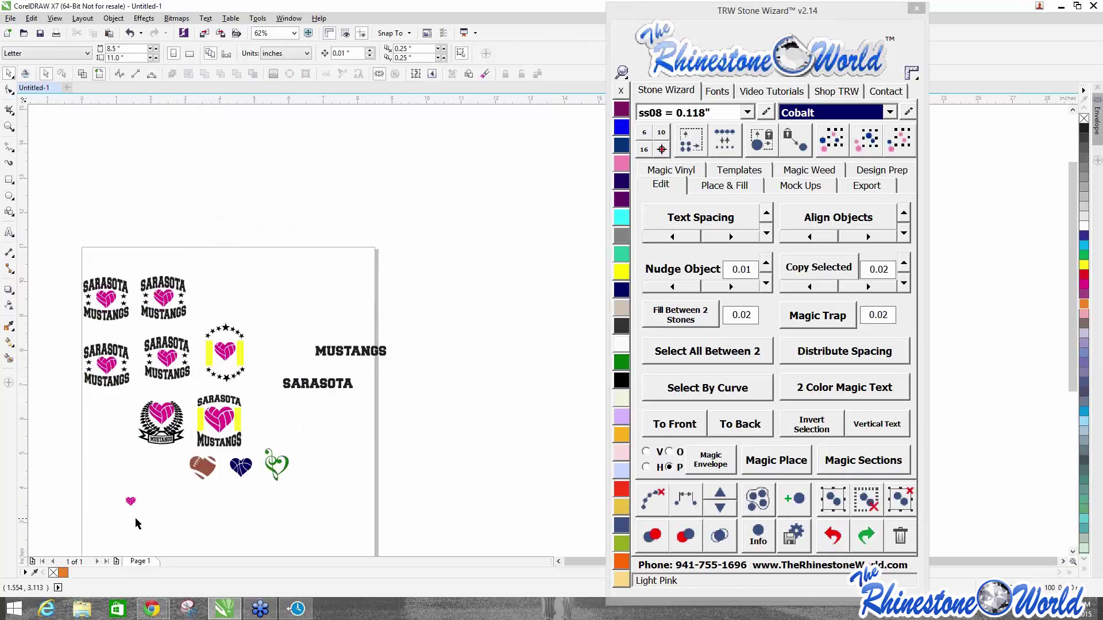
Examine how the volleyball hearts are sized and positioned in each of the logo designs.
scroll(136, 522, up, 4)
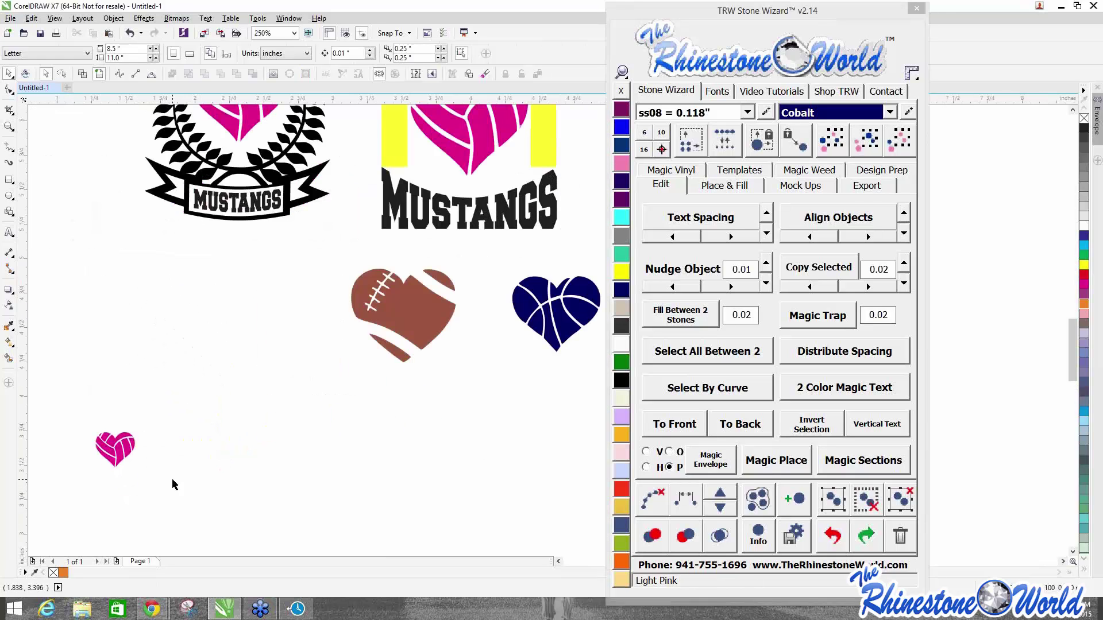
scroll(172, 480, down, 2)
scroll(327, 267, up, 4)
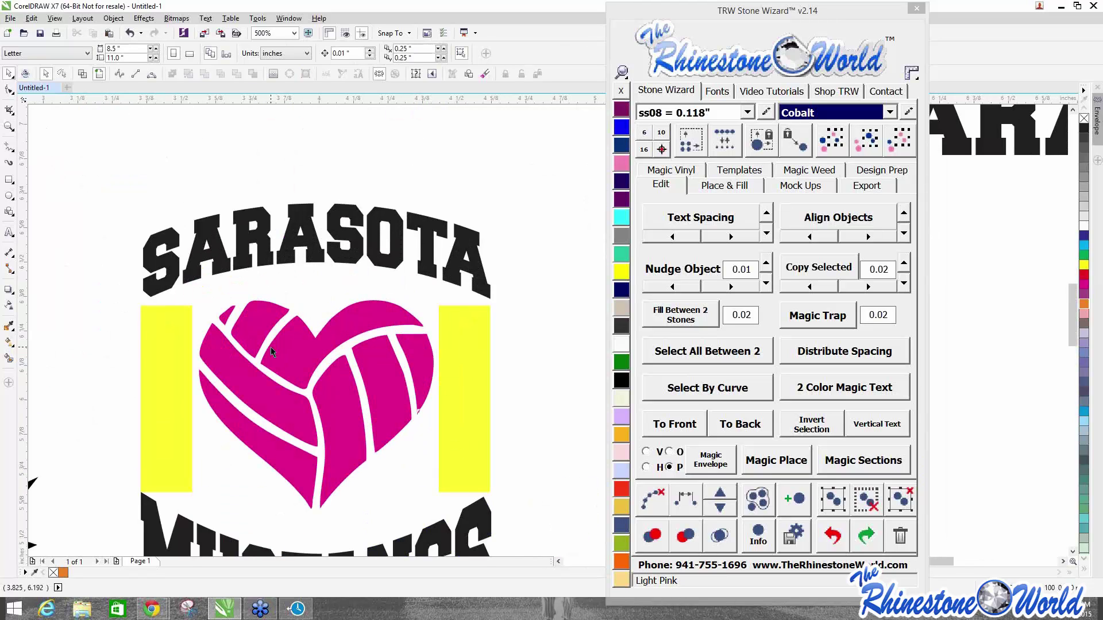
scroll(271, 347, down, 4)
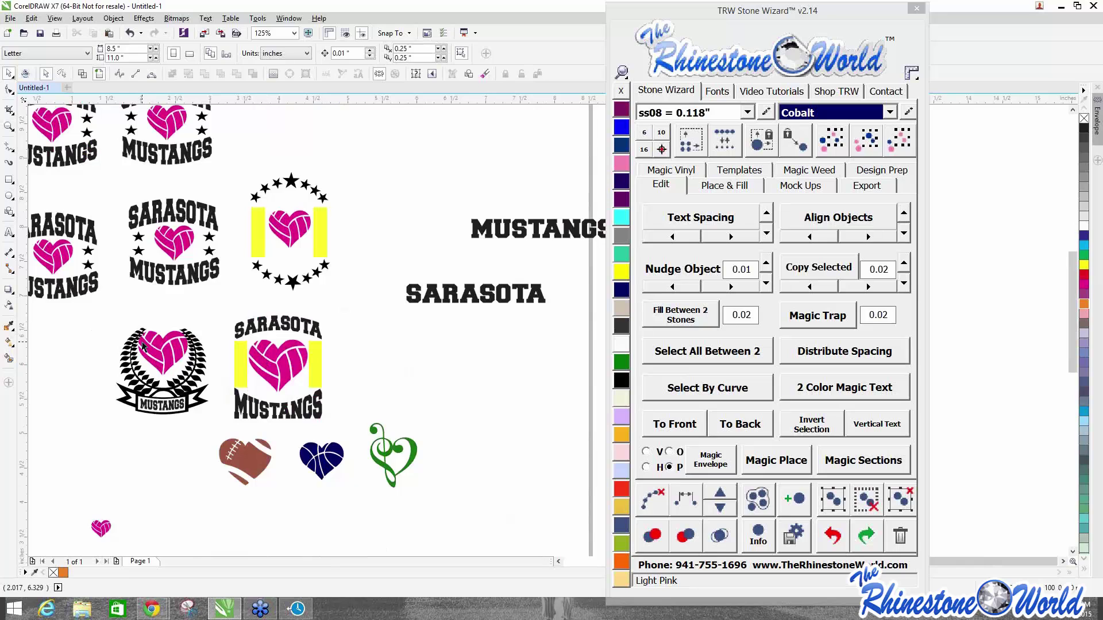
scroll(146, 347, up, 4)
scroll(148, 346, down, 4)
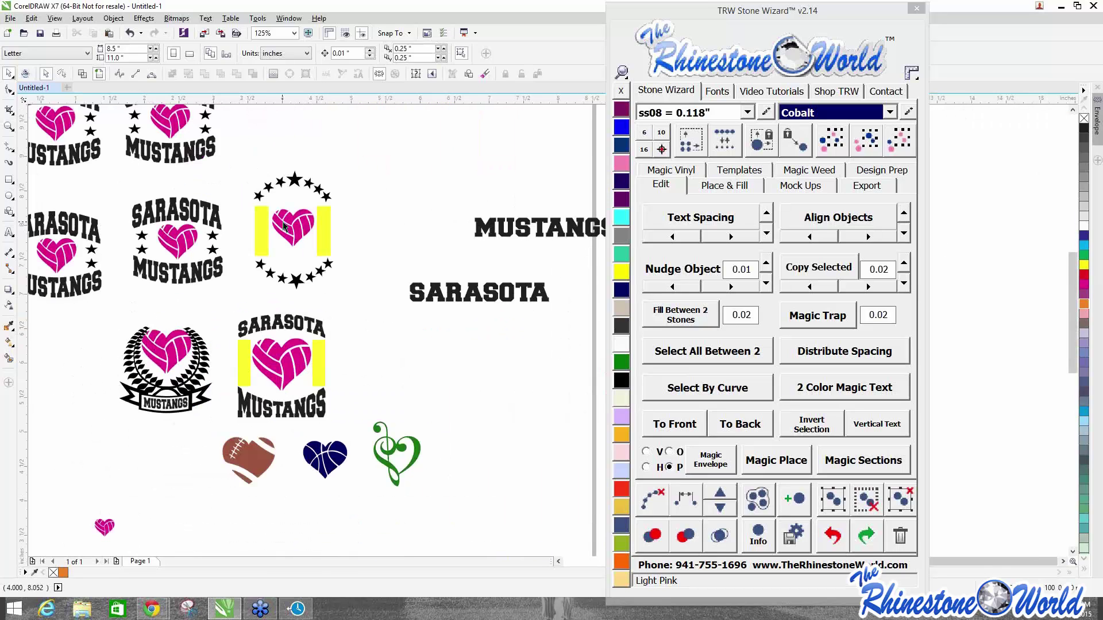
scroll(283, 226, up, 4)
scroll(282, 229, down, 4)
scroll(162, 240, up, 4)
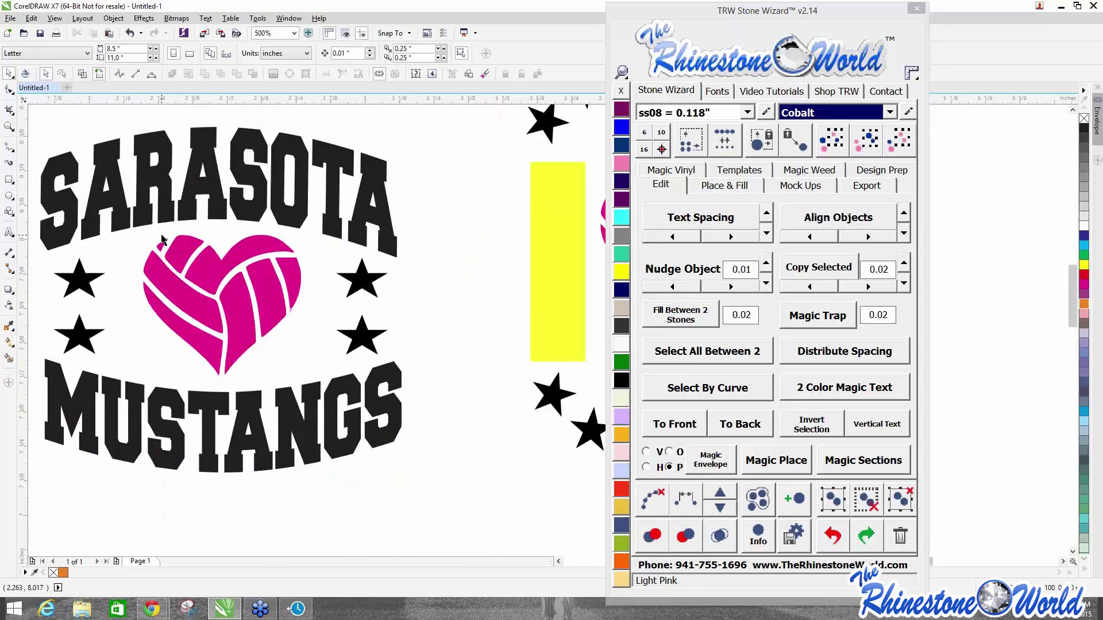
scroll(162, 240, down, 6)
scroll(181, 186, up, 4)
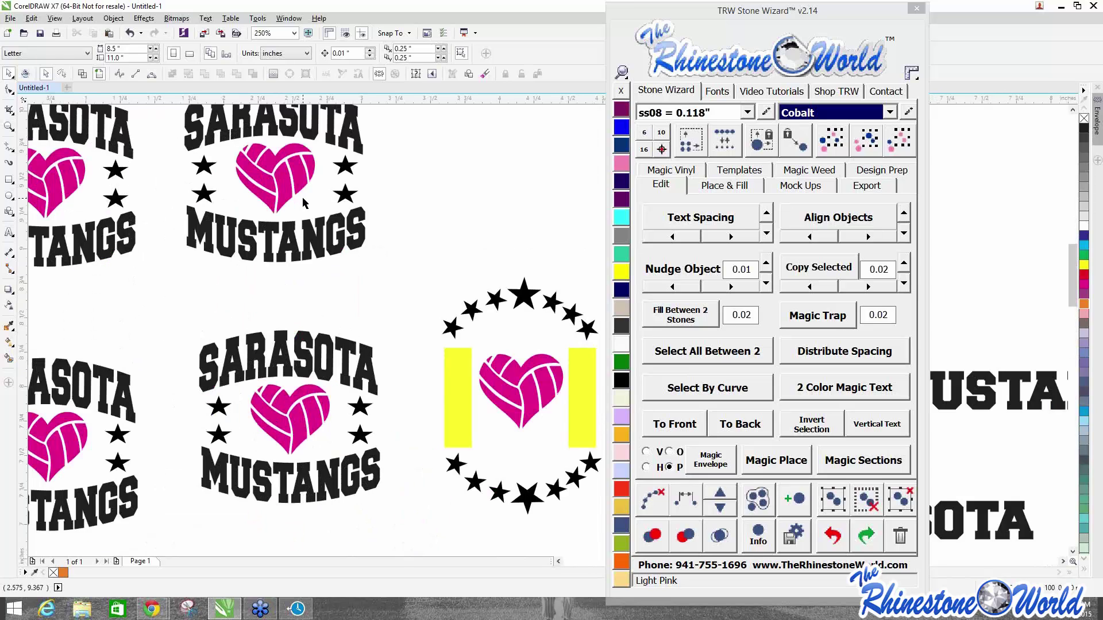
scroll(304, 203, down, 4)
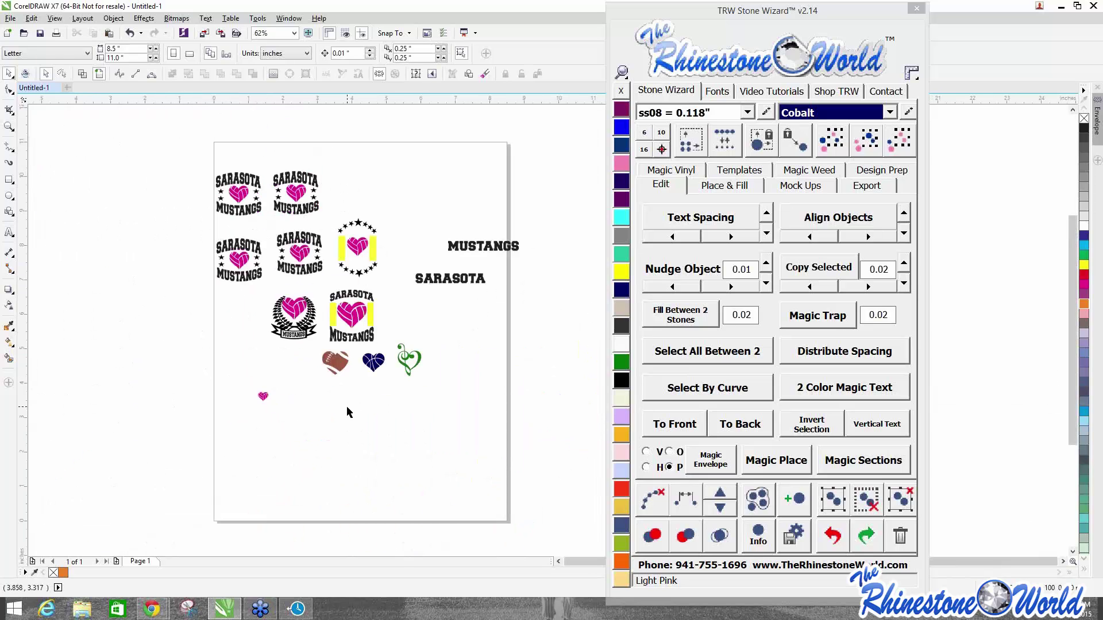
Move the small volleyball heart back into the row beside the brown football heart and deselect it.
click(263, 396)
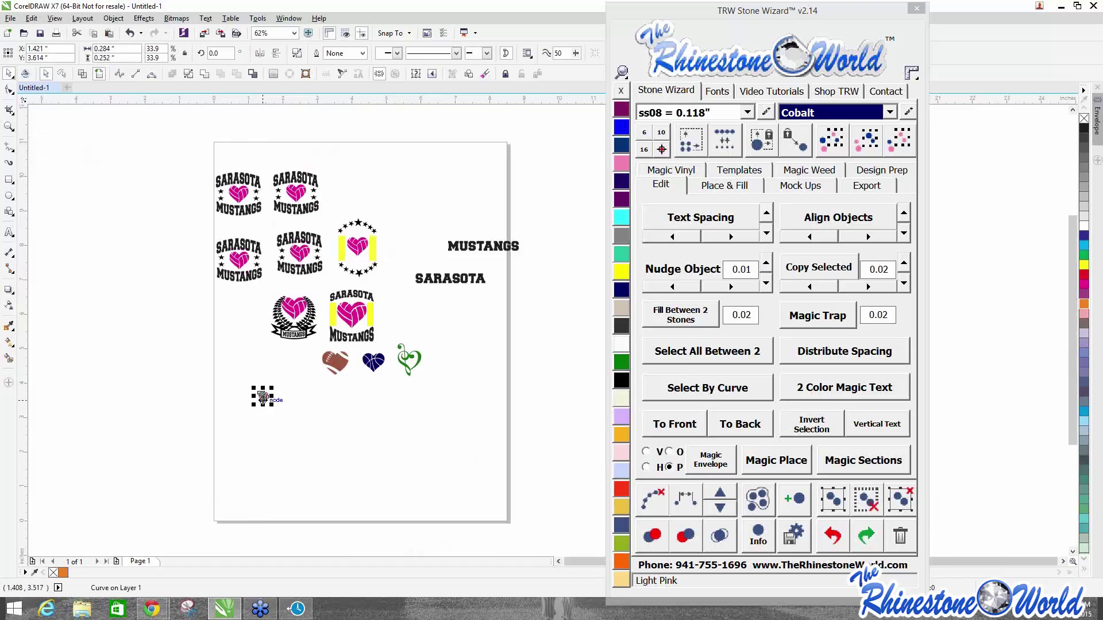
drag(263, 397, 302, 359)
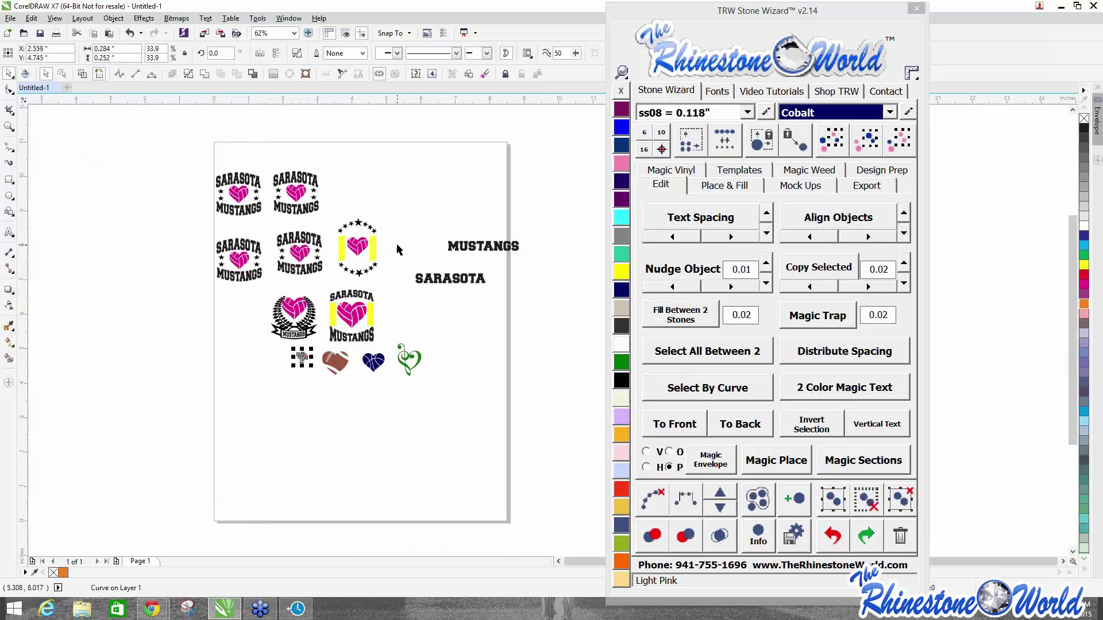
click(489, 333)
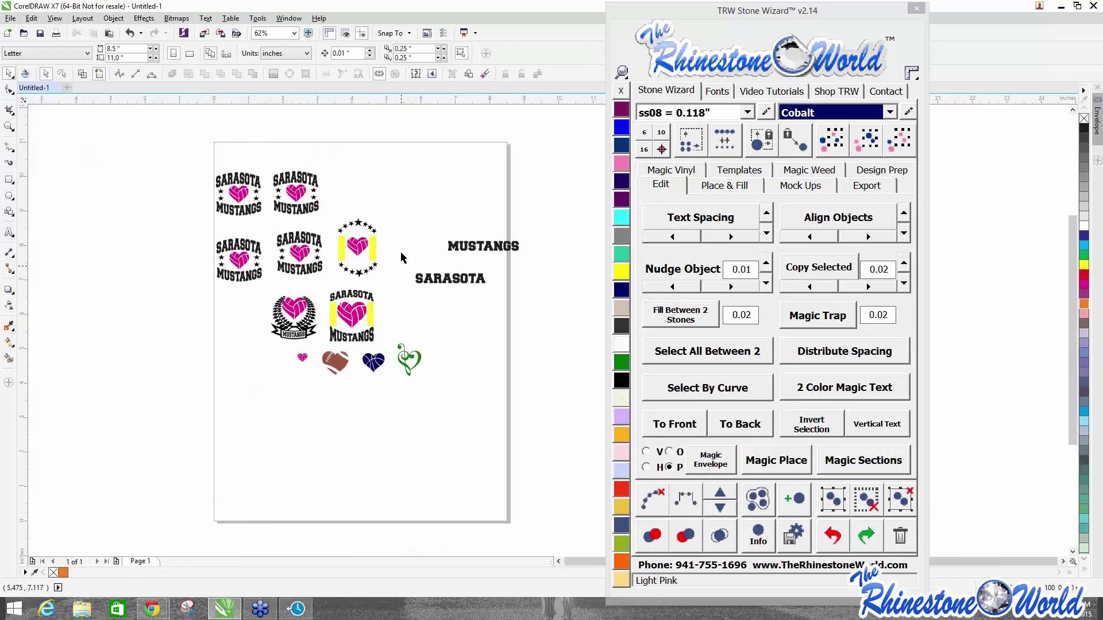
Try to fit the horizontal MUSTANGS text into the star-ring design's left yellow bar with Magic Envelope, and undo it.
scroll(361, 244, up, 4)
scroll(356, 247, down, 2)
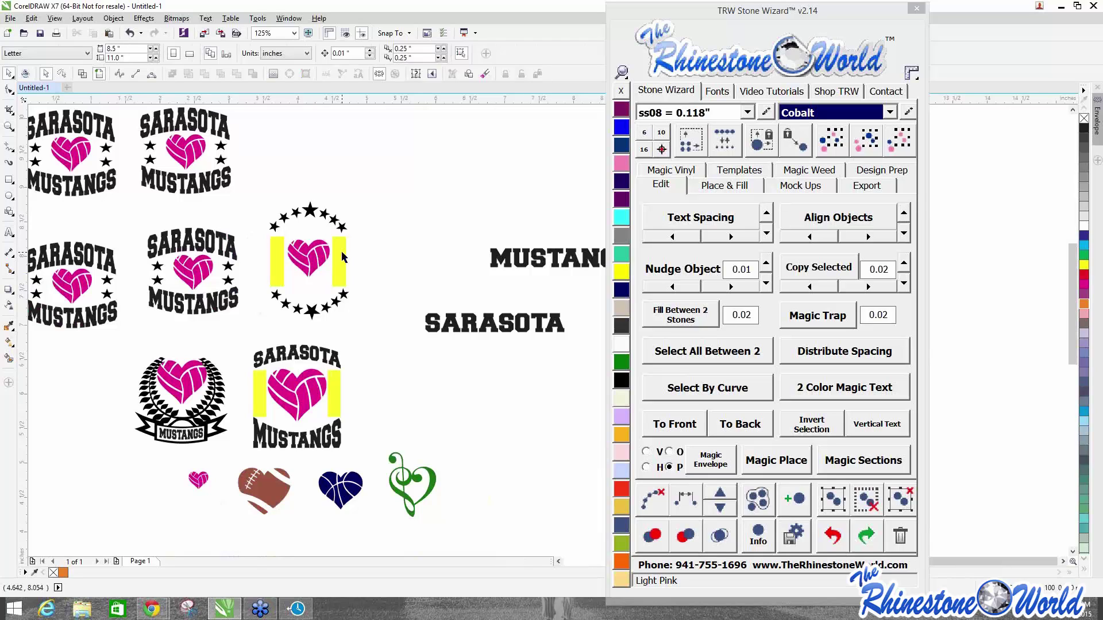
click(492, 260)
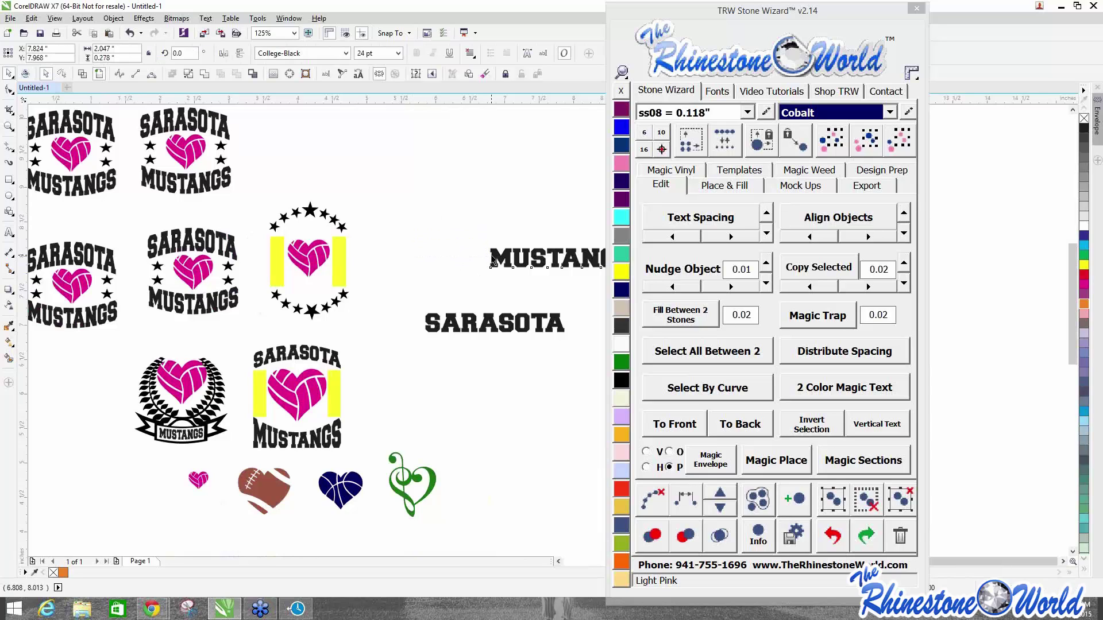
drag(492, 259, 489, 253)
click(275, 267)
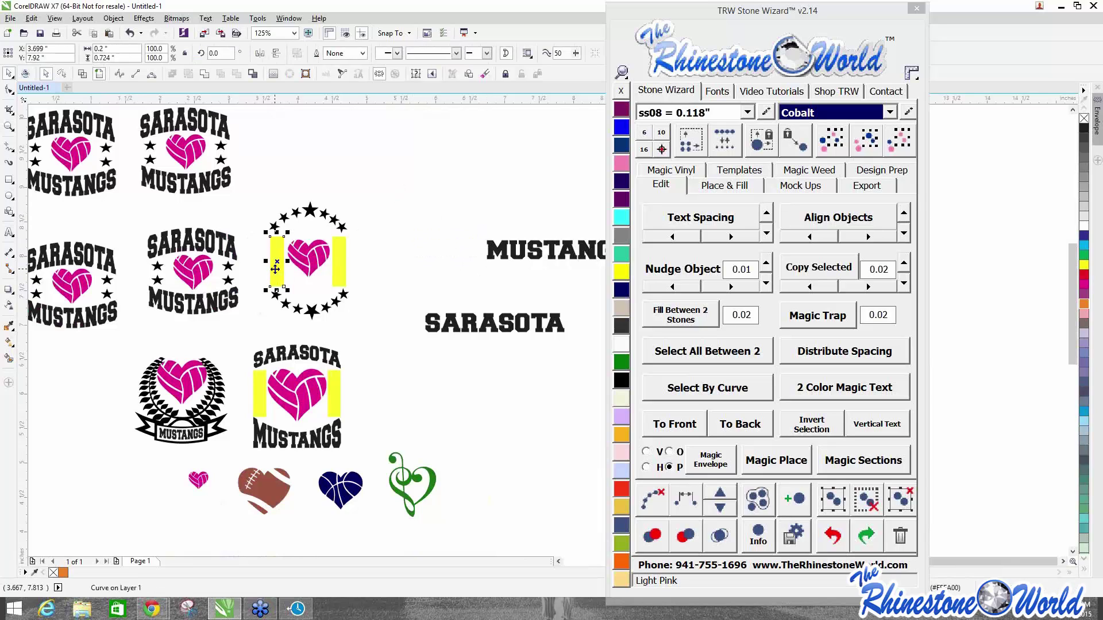
shift+click(504, 251)
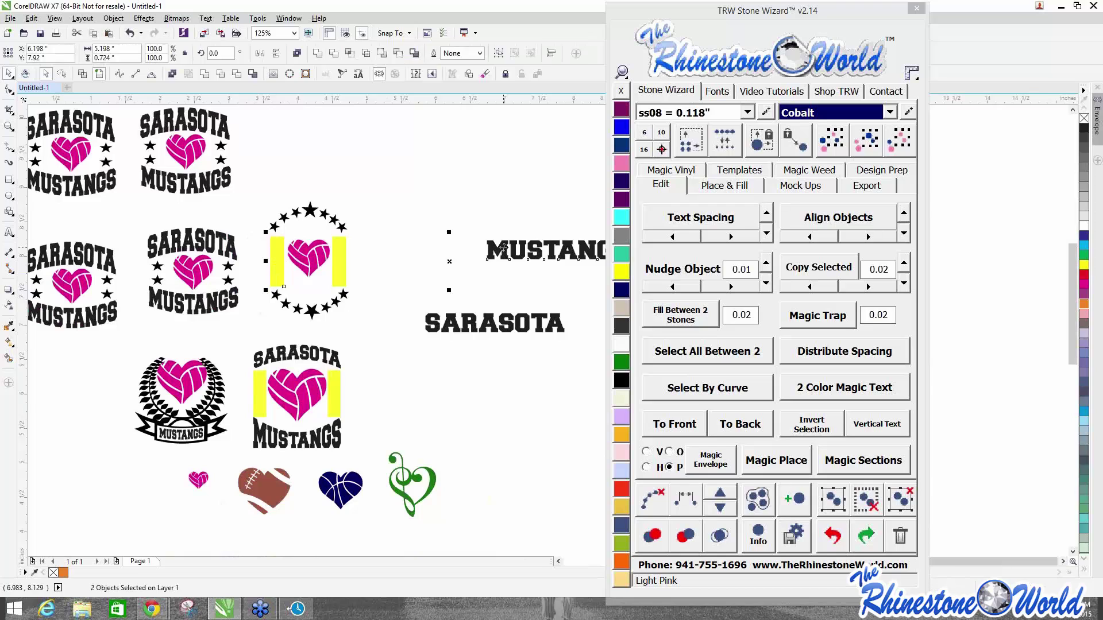
click(702, 469)
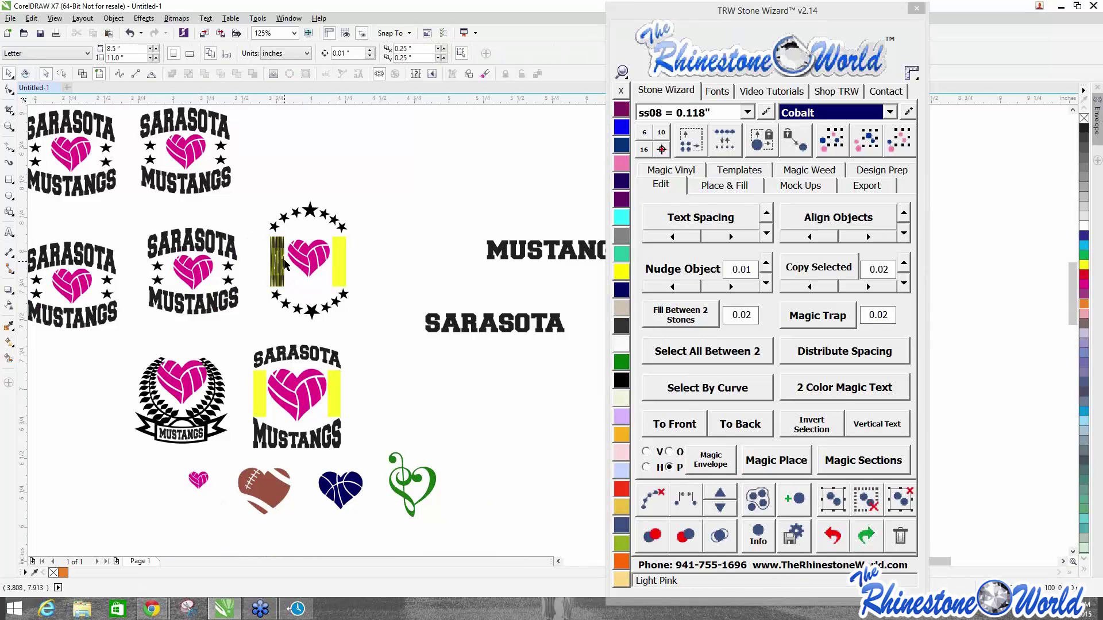
scroll(273, 264, up, 4)
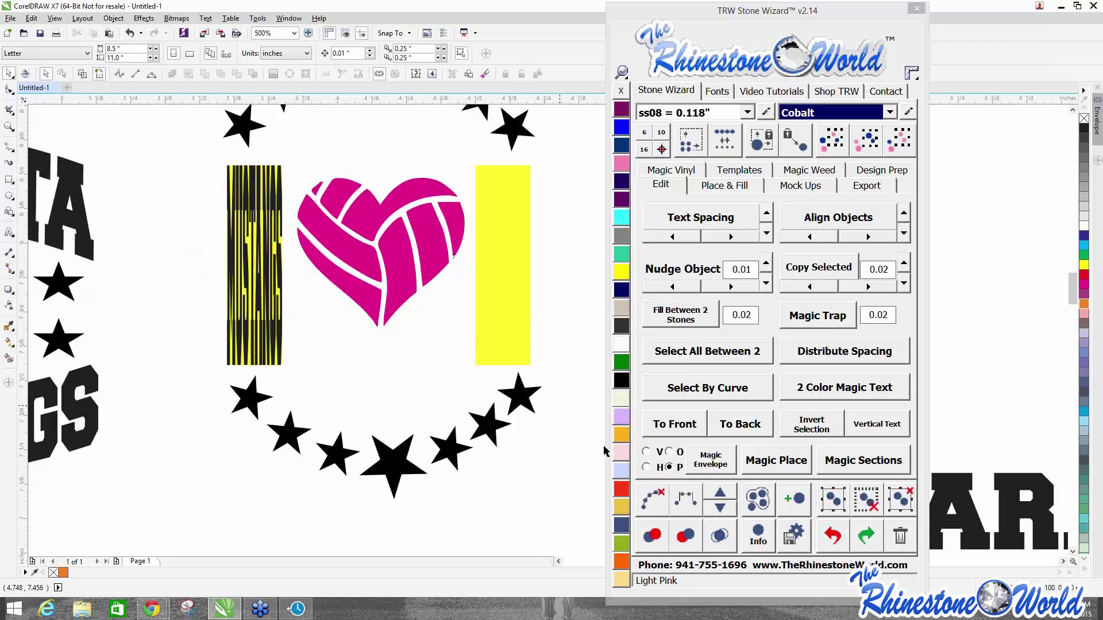
key(ctrl+z)
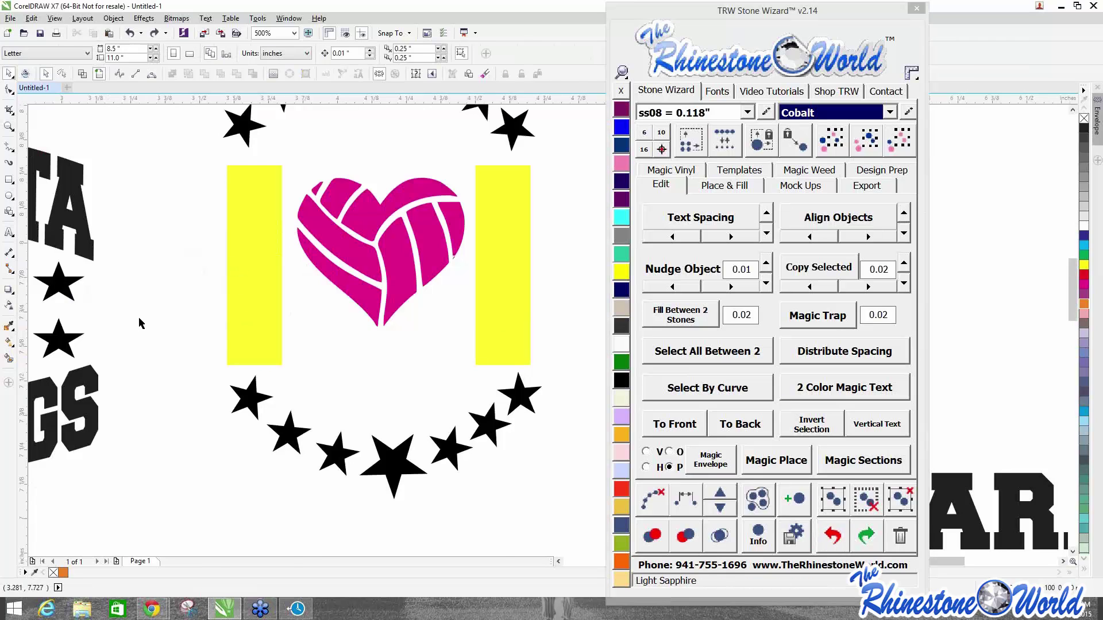
Move the MUSTANGS text away from SARASOTA, convert it to vertical text and place it beside the star-ring design.
scroll(139, 323, down, 4)
drag(428, 293, 349, 222)
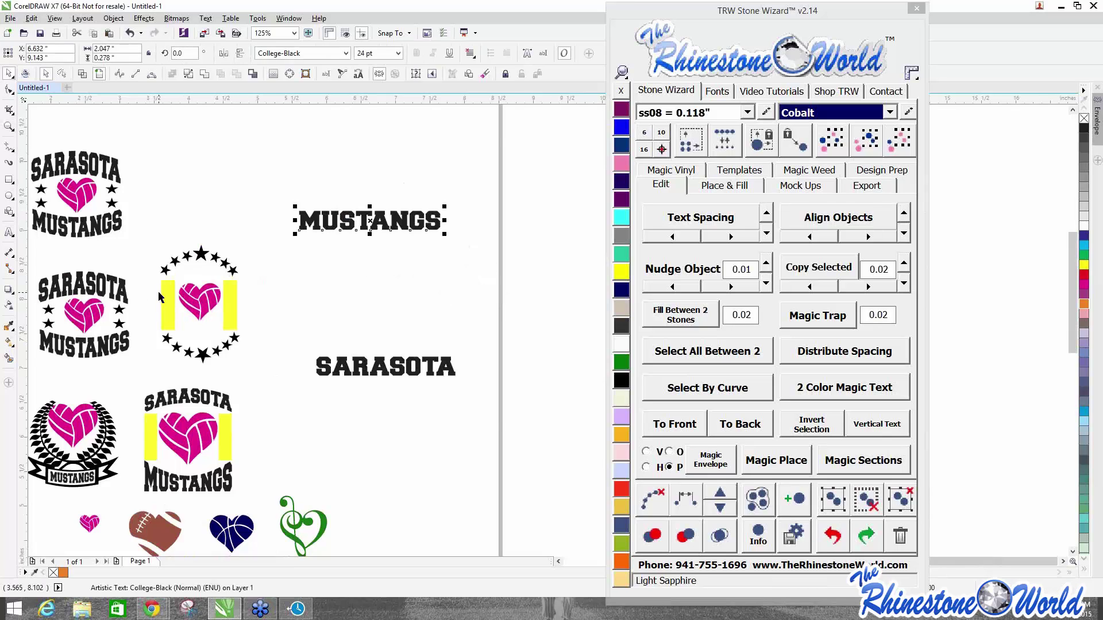
scroll(159, 297, up, 2)
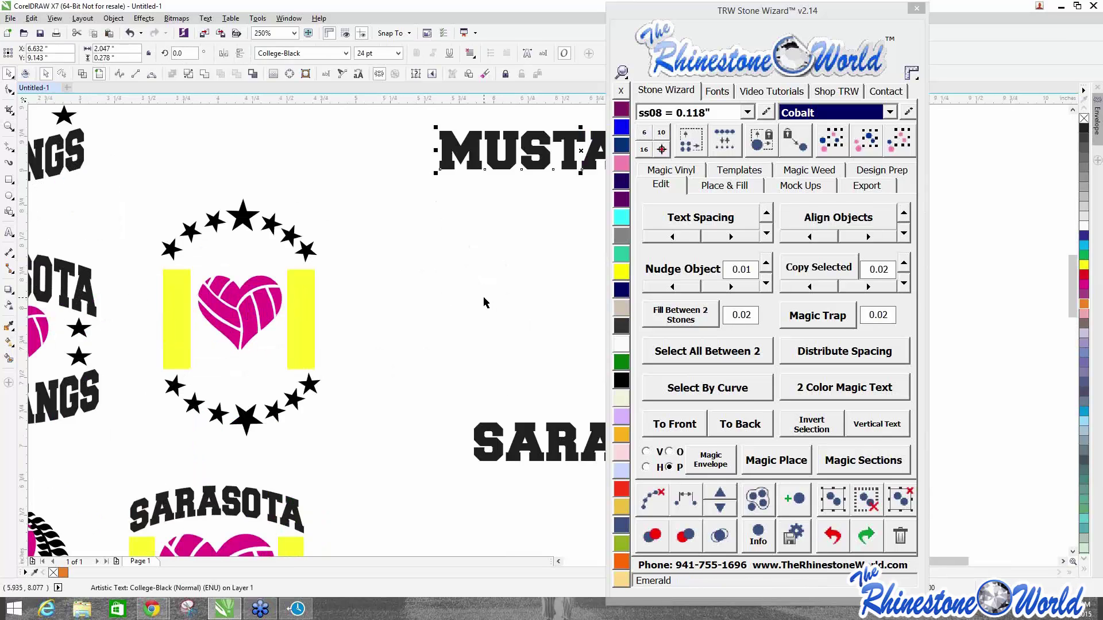
drag(753, 11, 895, 25)
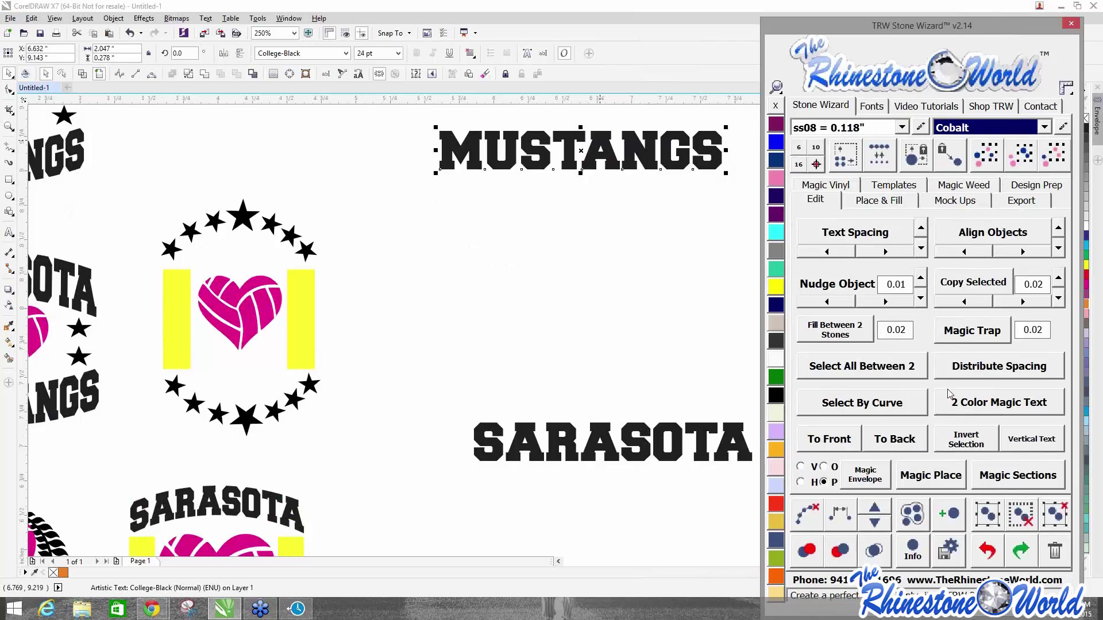
click(1049, 445)
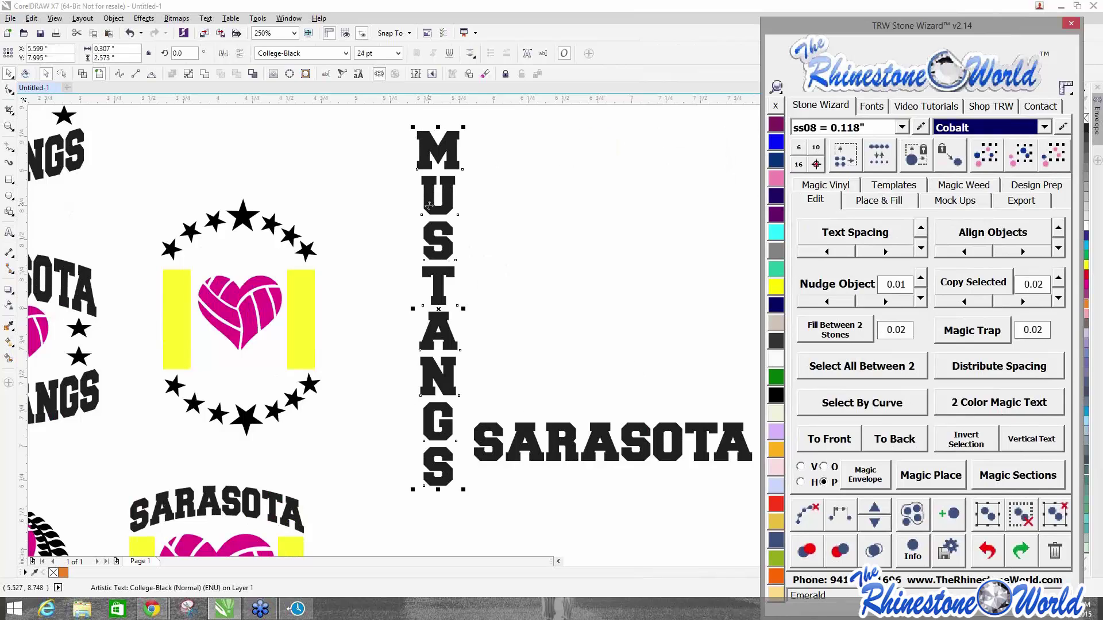
drag(424, 159, 394, 149)
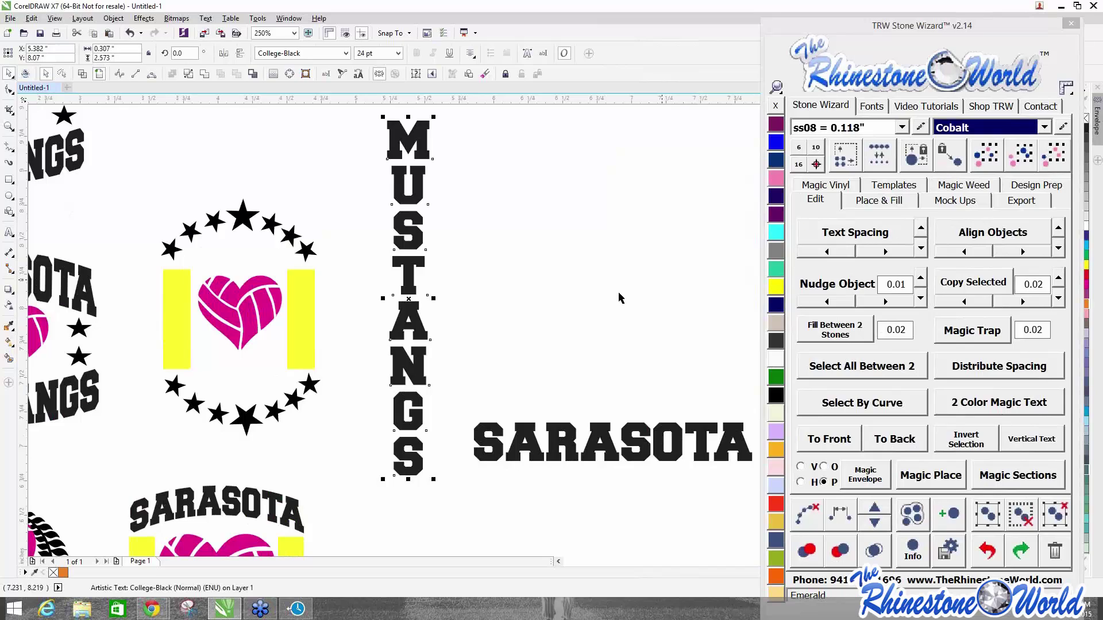
Tighten the spacing between the stacked letters of the vertical MUSTANGS text with Text Spacing.
click(825, 233)
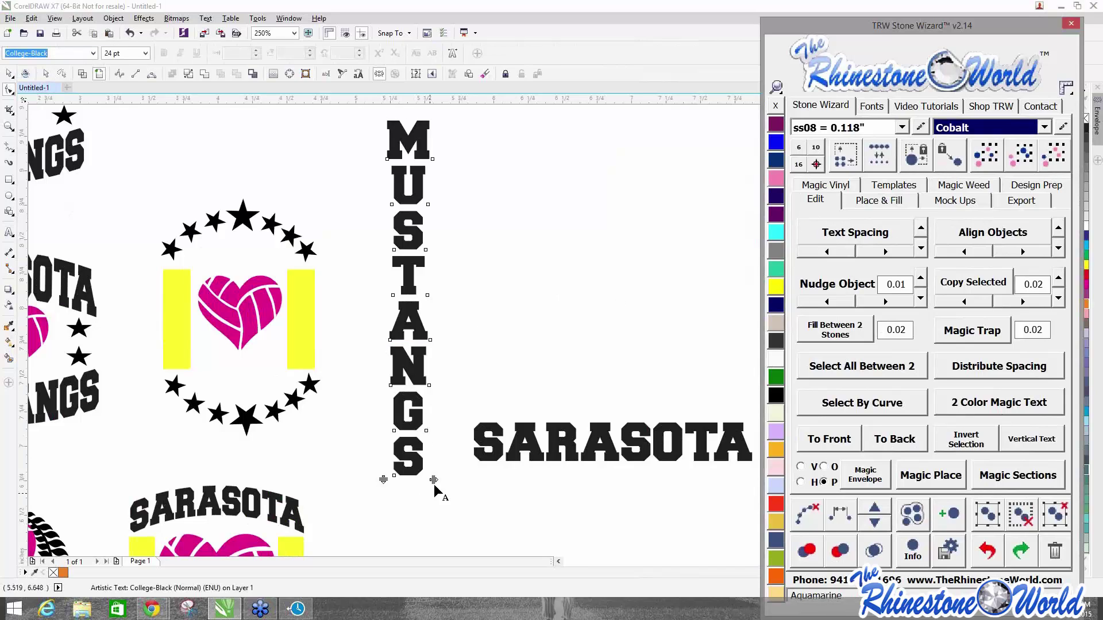
drag(434, 480, 383, 448)
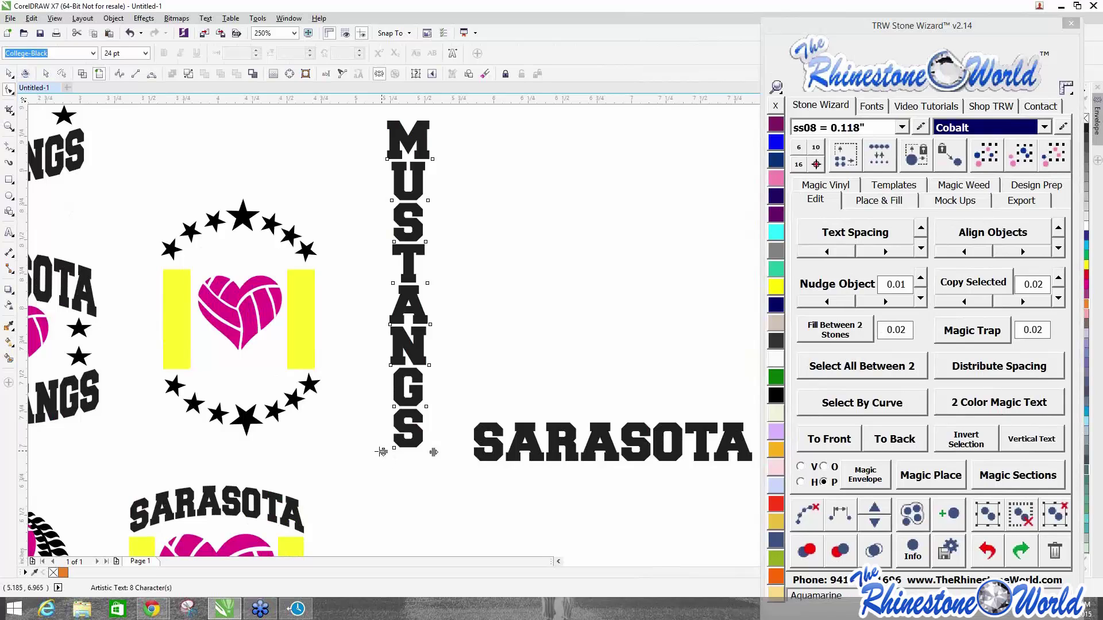
Spread the stacked letters of the vertical MUSTANGS text apart and tighten their spacing again.
drag(381, 448, 384, 527)
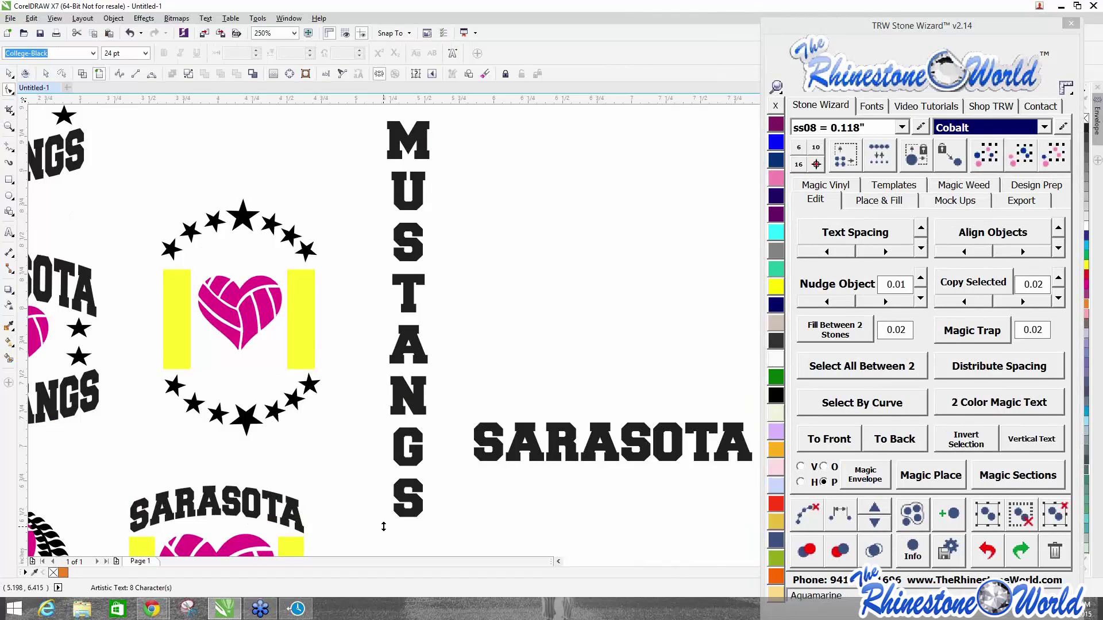
drag(384, 527, 391, 402)
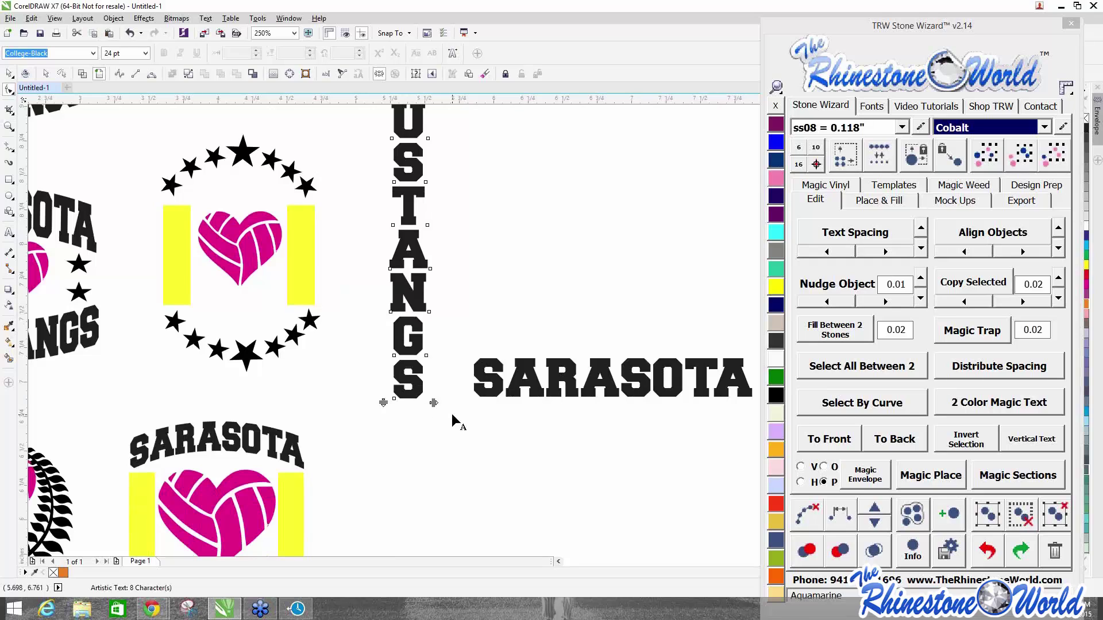
Try moving the letter T sideways out of the vertical MUSTANGS text, undo the move and deselect the text.
scroll(426, 205, up, 2)
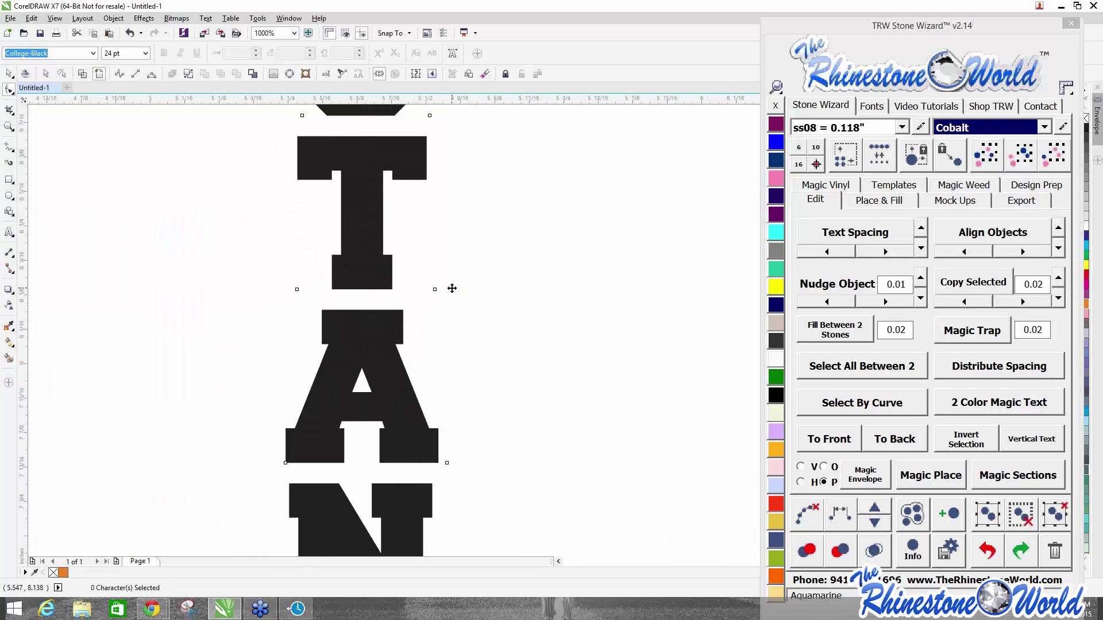
drag(297, 290, 503, 284)
scroll(459, 331, down, 2)
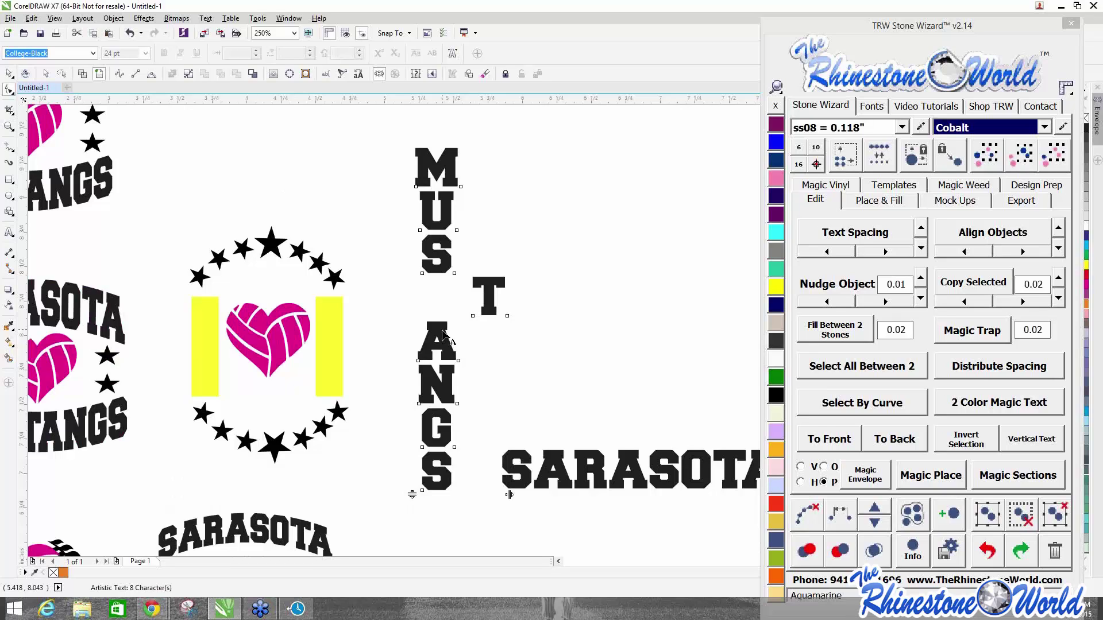
key(ctrl+z)
click(8, 74)
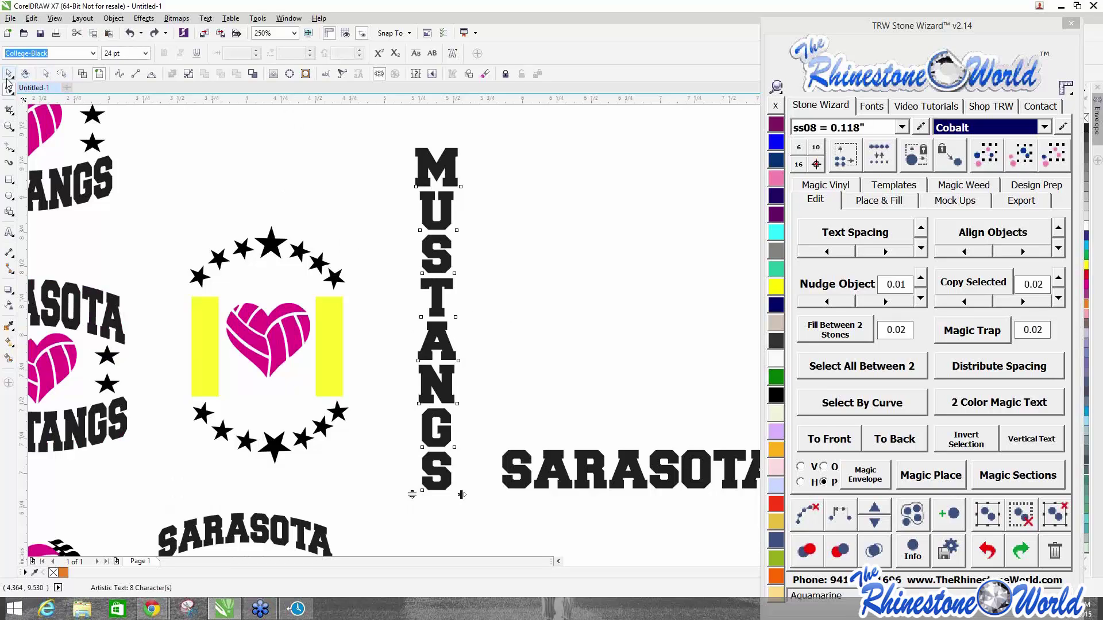
key(Escape)
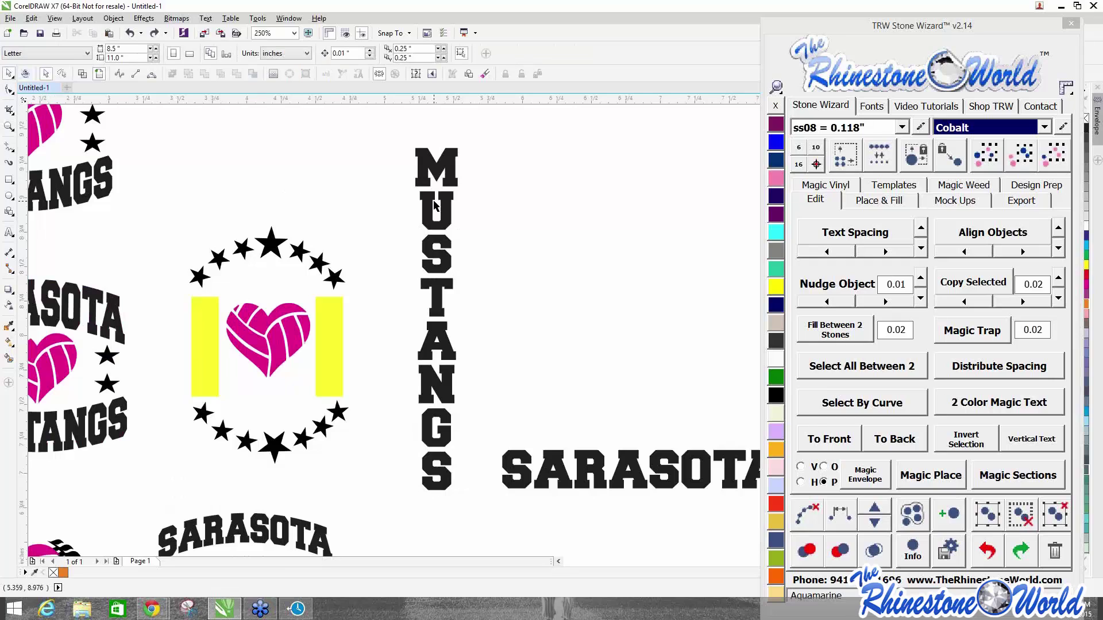
Fit the vertical MUSTANGS text into the star-ring design's left yellow bar with Magic Envelope.
click(205, 363)
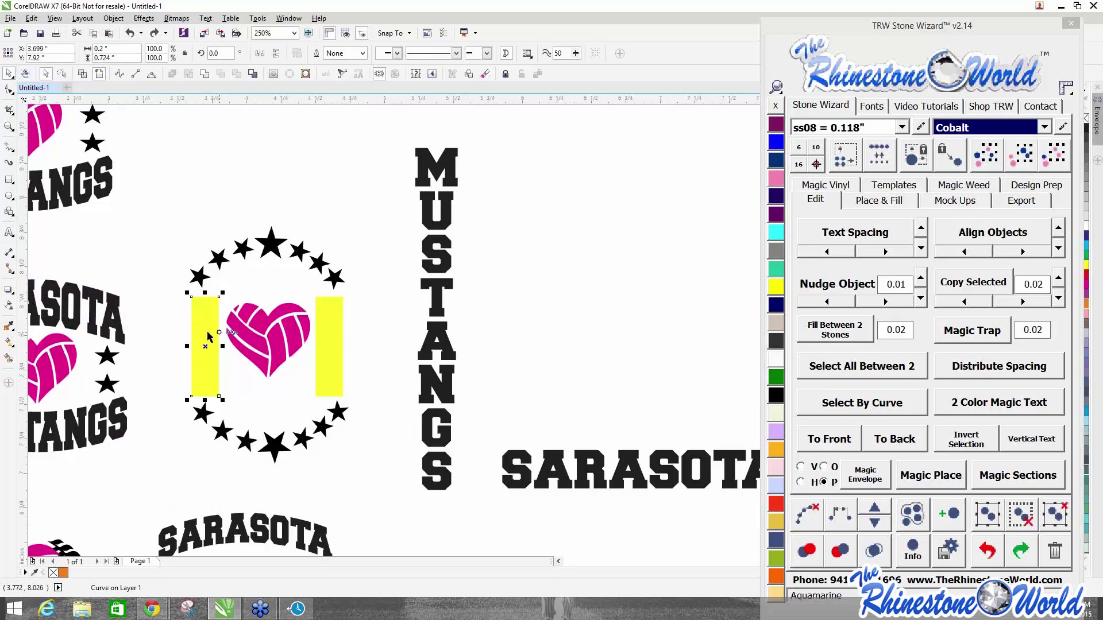
shift+click(438, 305)
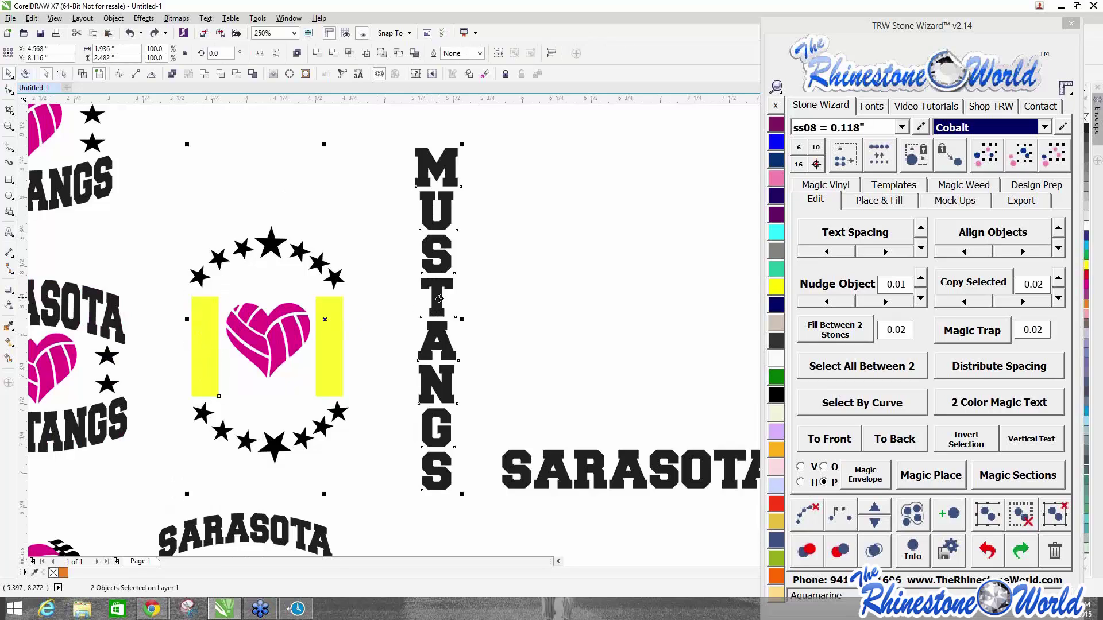
click(865, 476)
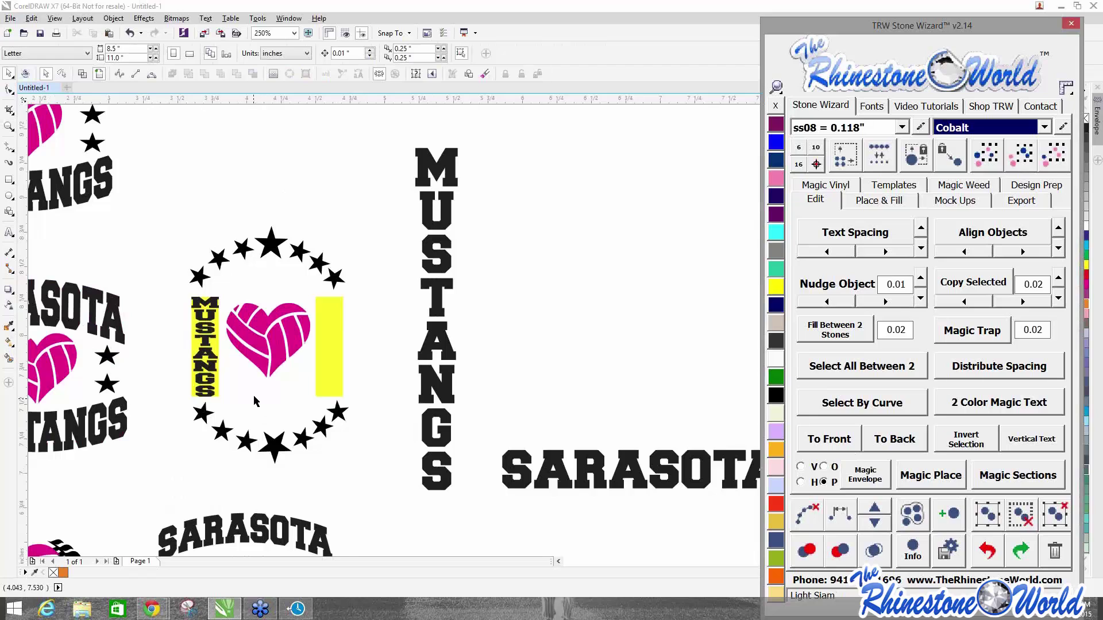
scroll(204, 356, up, 2)
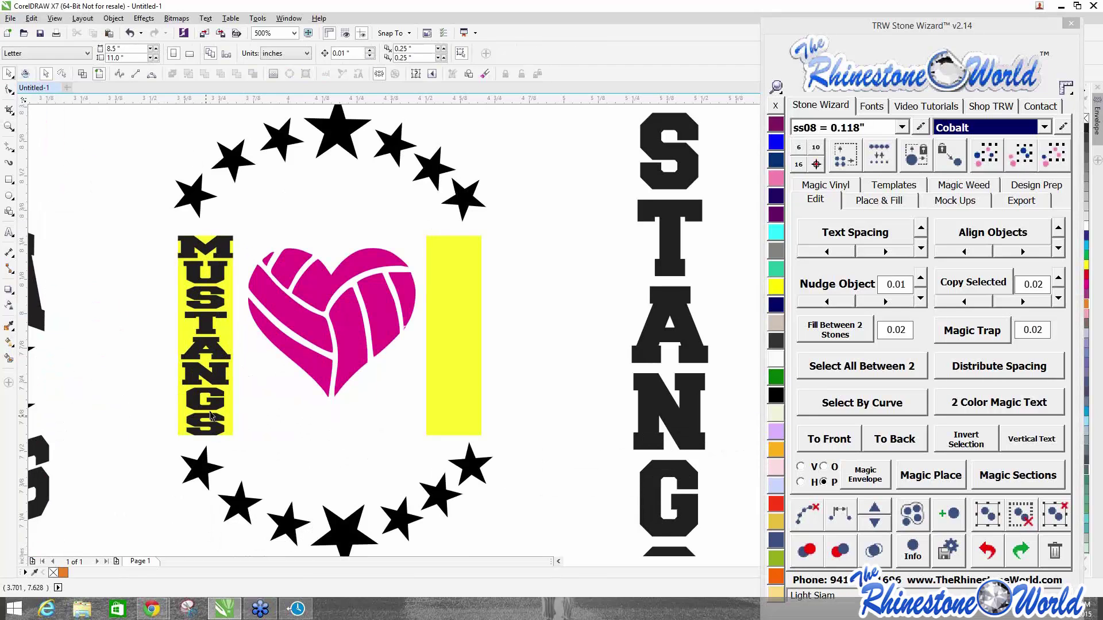
Convert the horizontal SARASOTA text to vertical text and place it beside the vertical MUSTANGS text.
scroll(389, 391, down, 4)
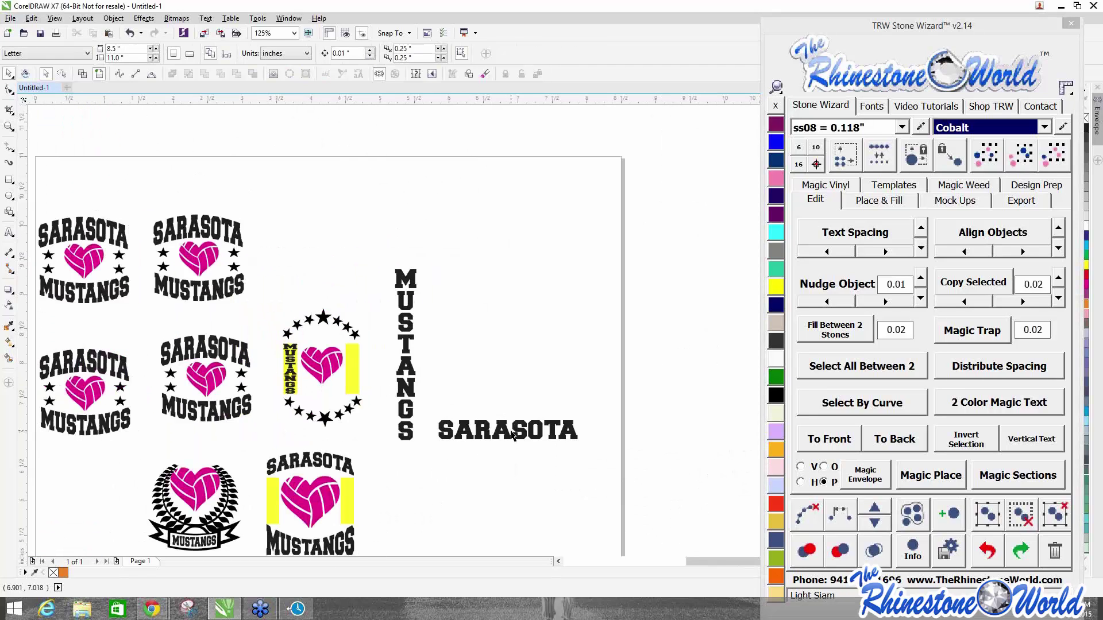
drag(513, 435, 510, 354)
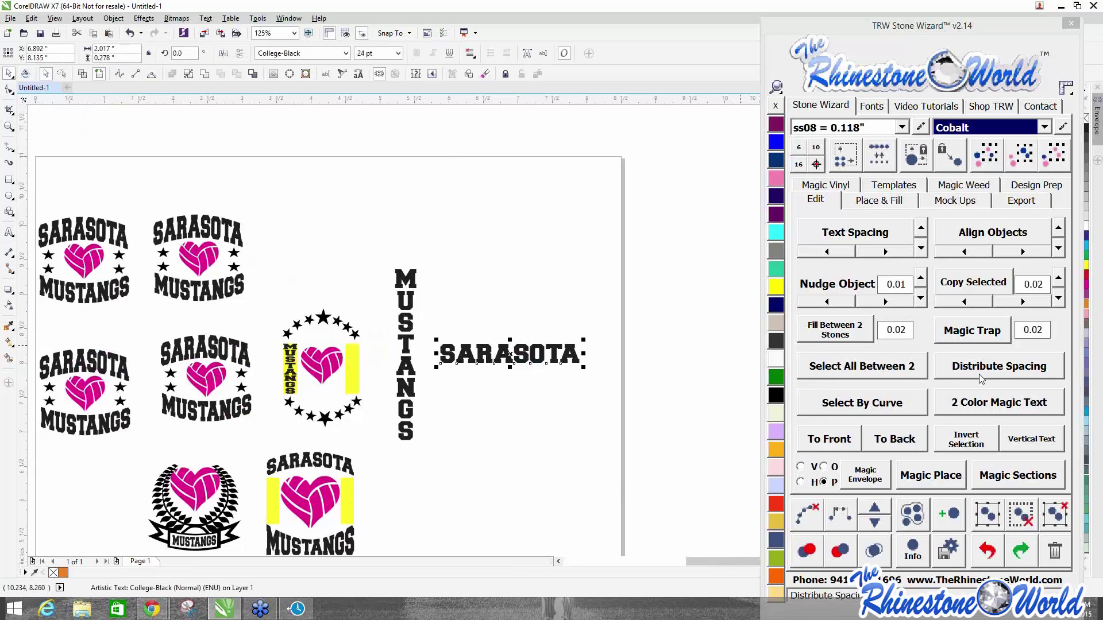
click(1017, 440)
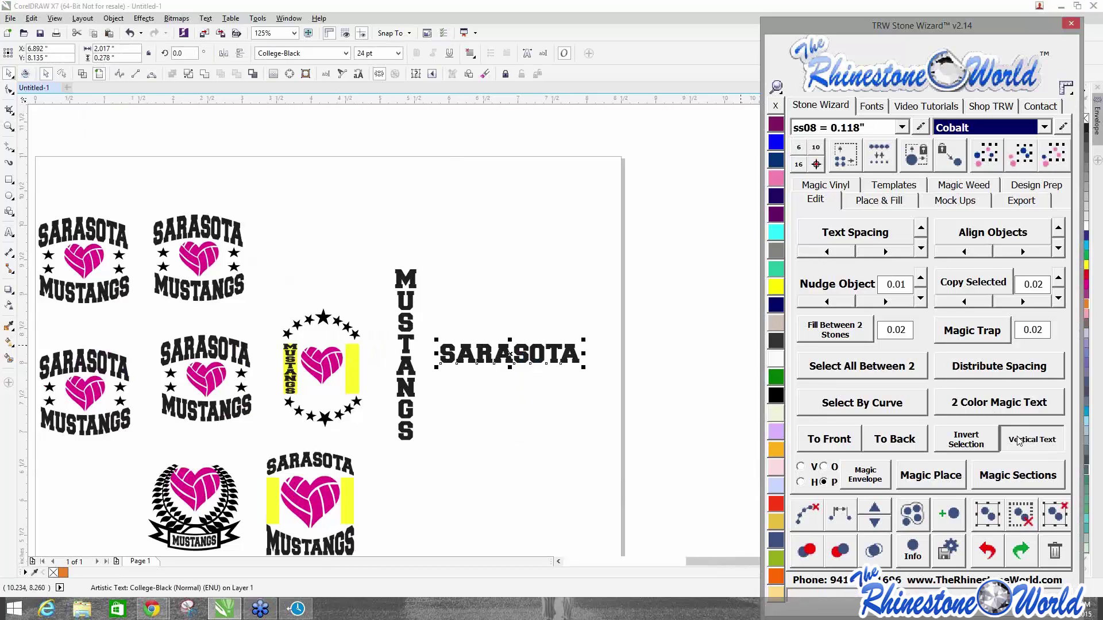
drag(437, 392, 476, 315)
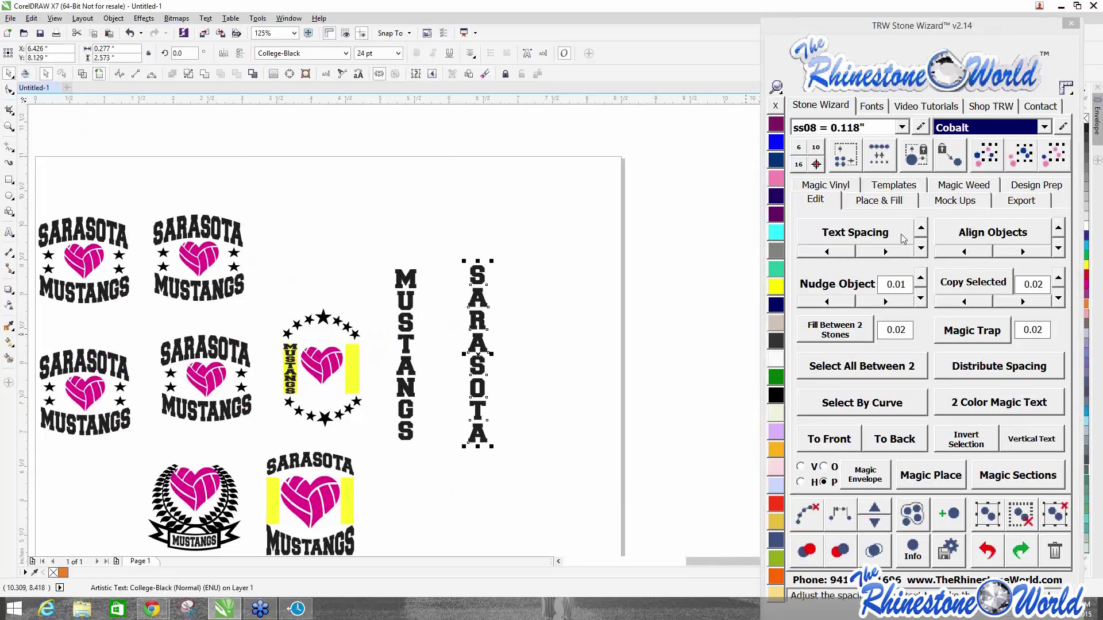
Tighten the spacing between the stacked letters of the vertical SARASOTA text with Text Spacing and deselect it.
click(856, 233)
drag(466, 447, 465, 436)
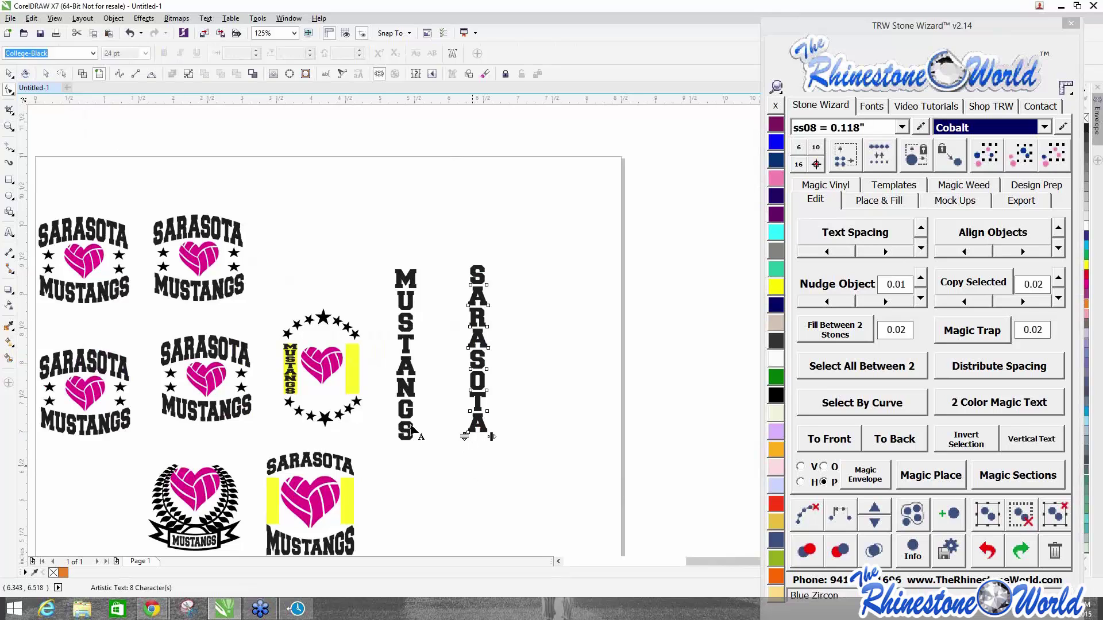
key(space)
click(411, 241)
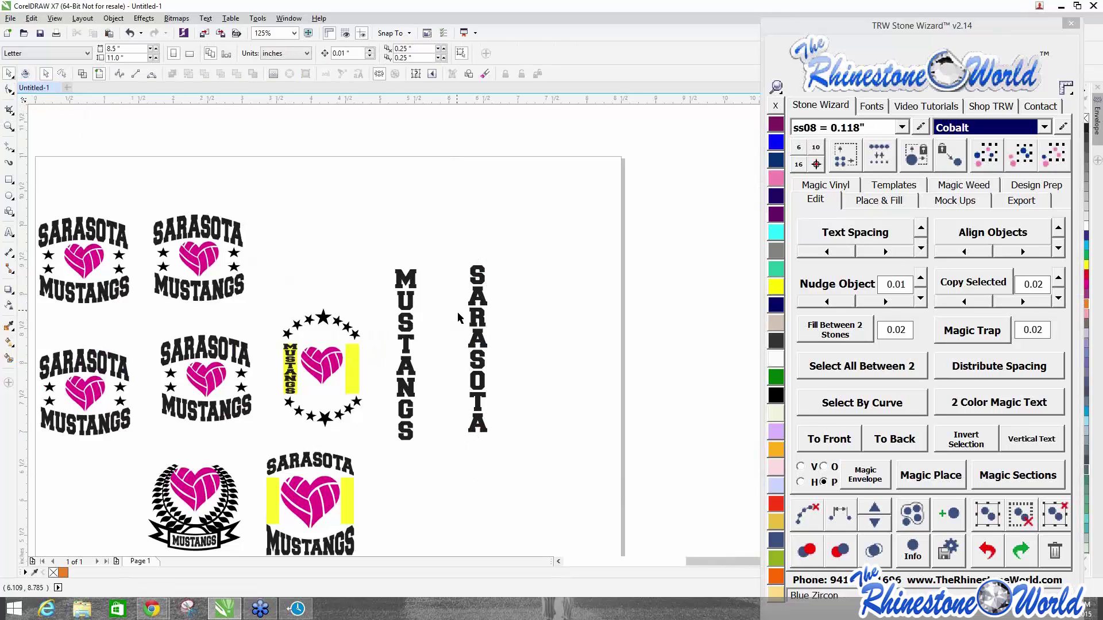
Fit the vertical SARASOTA text into the star-ring design's right yellow bar with Magic Envelope.
scroll(346, 370, up, 3)
click(352, 370)
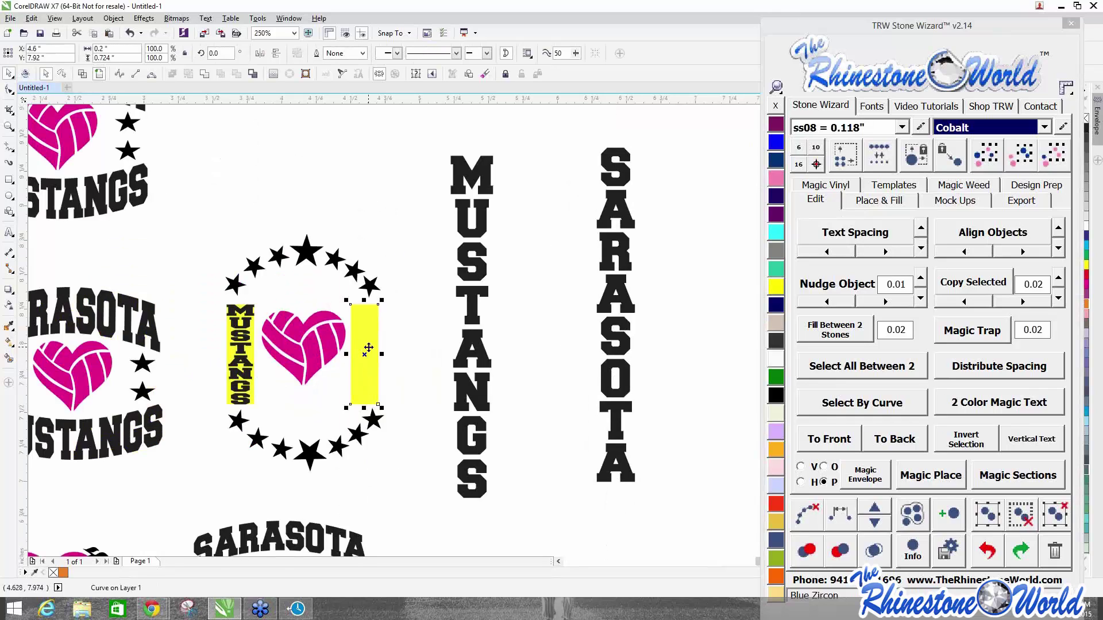
shift+click(617, 297)
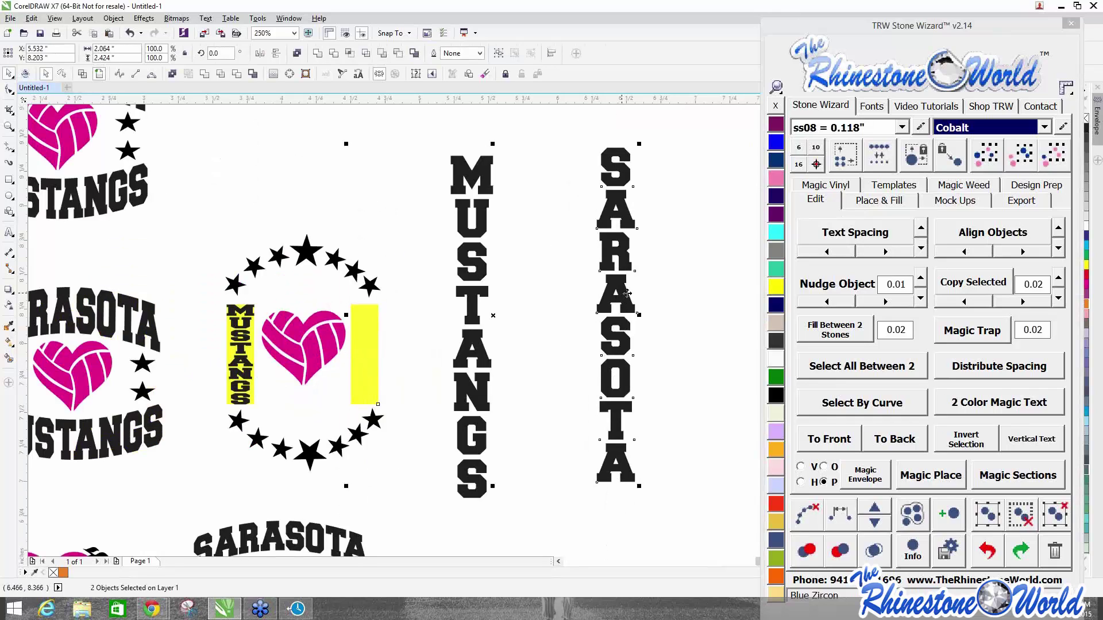
click(870, 482)
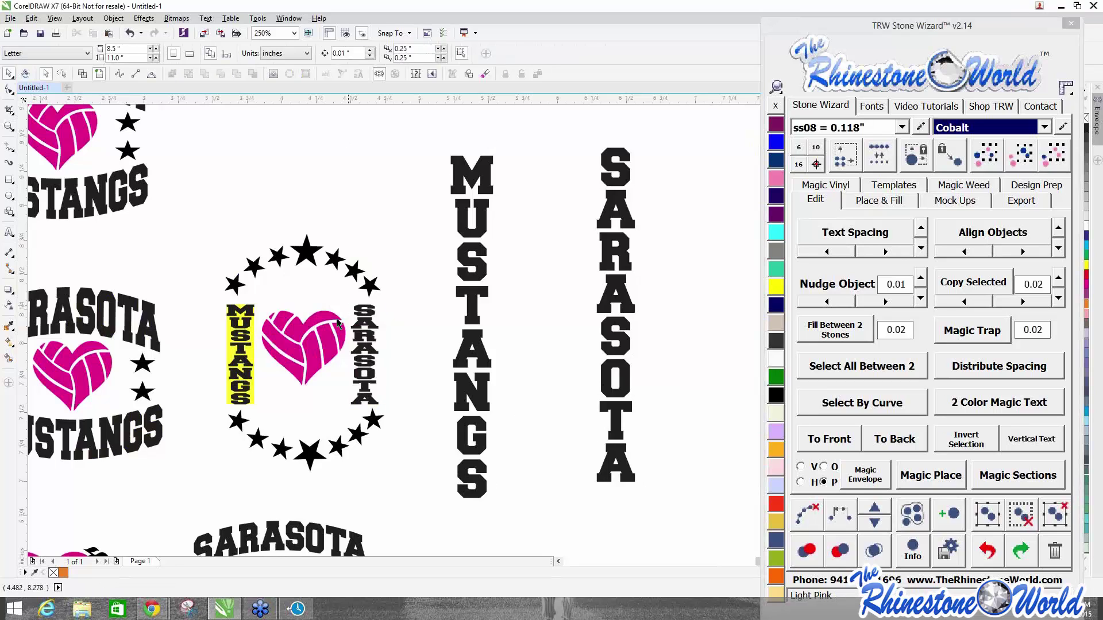
scroll(306, 319, down, 3)
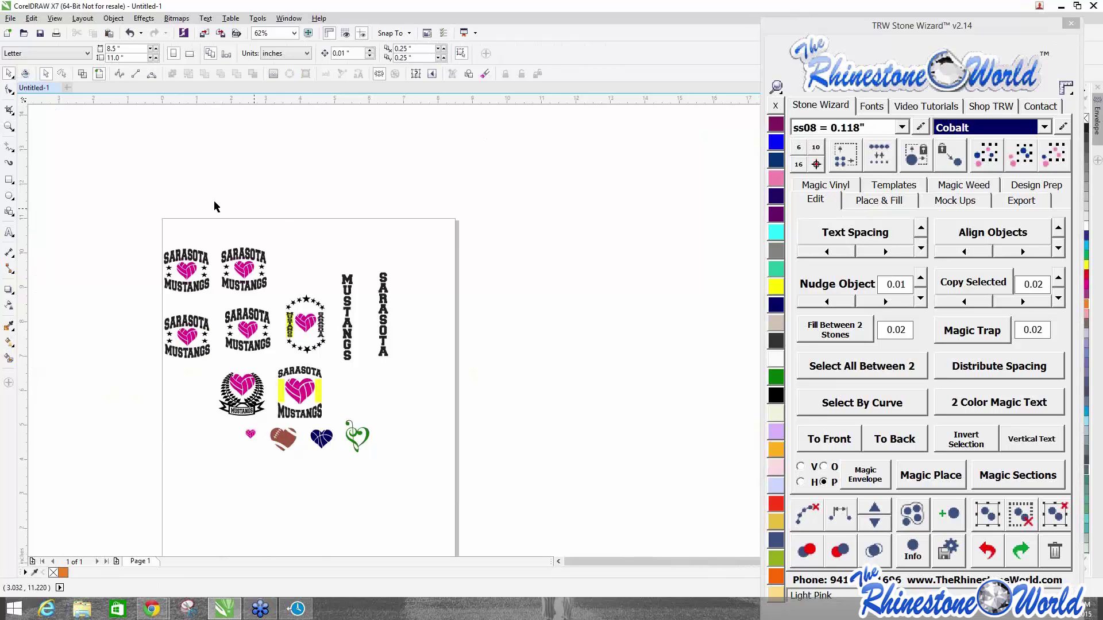
drag(136, 222, 276, 302)
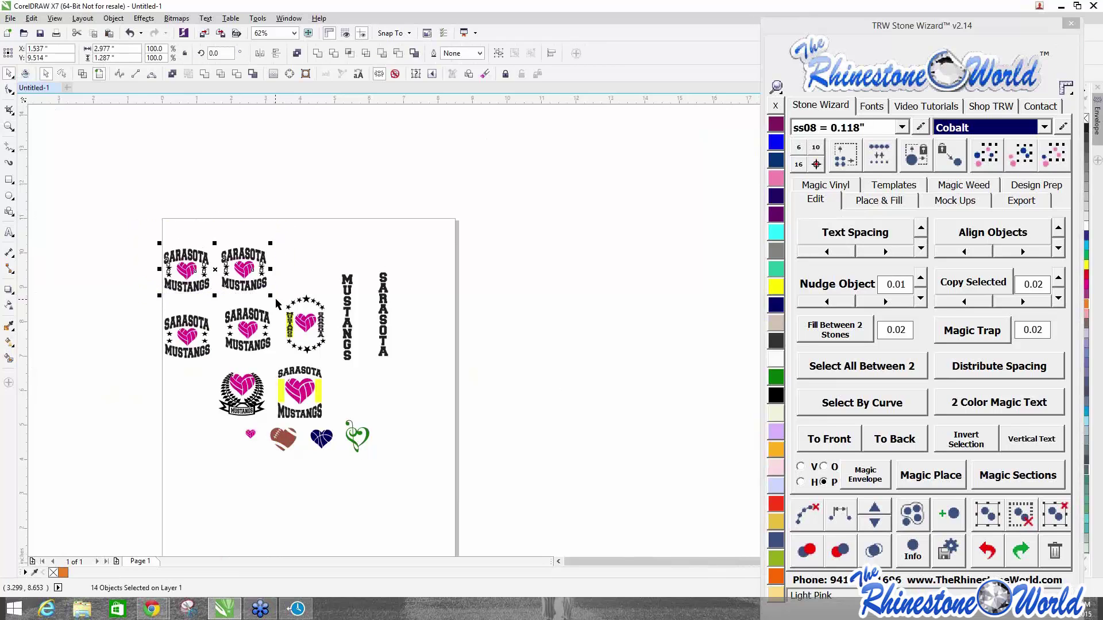
click(167, 306)
scroll(235, 266, up, 2)
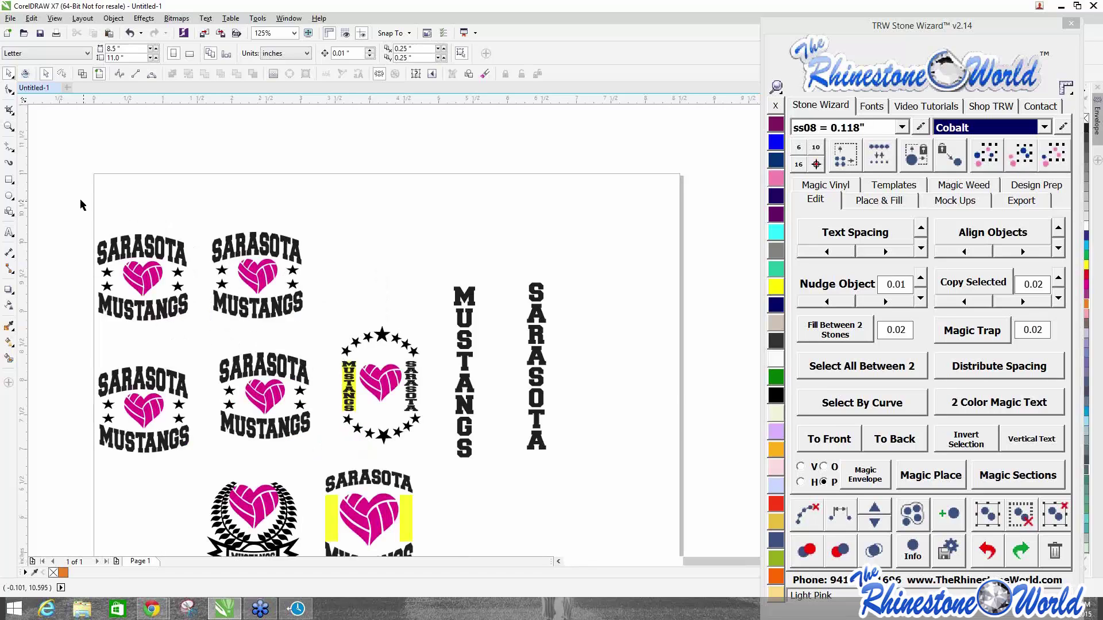
drag(79, 199, 319, 336)
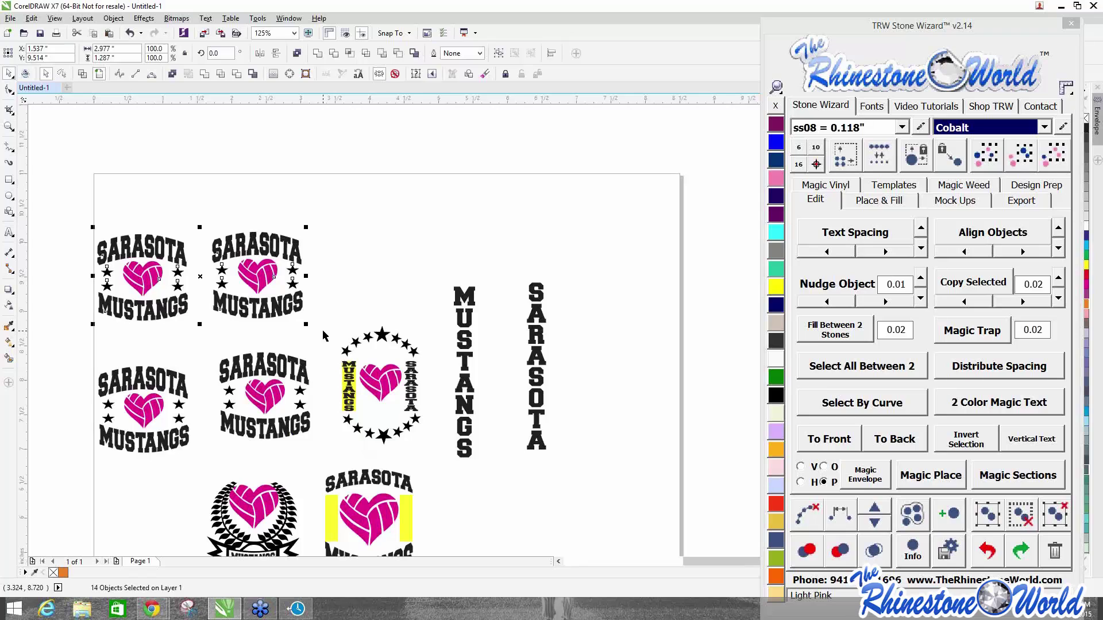
click(343, 252)
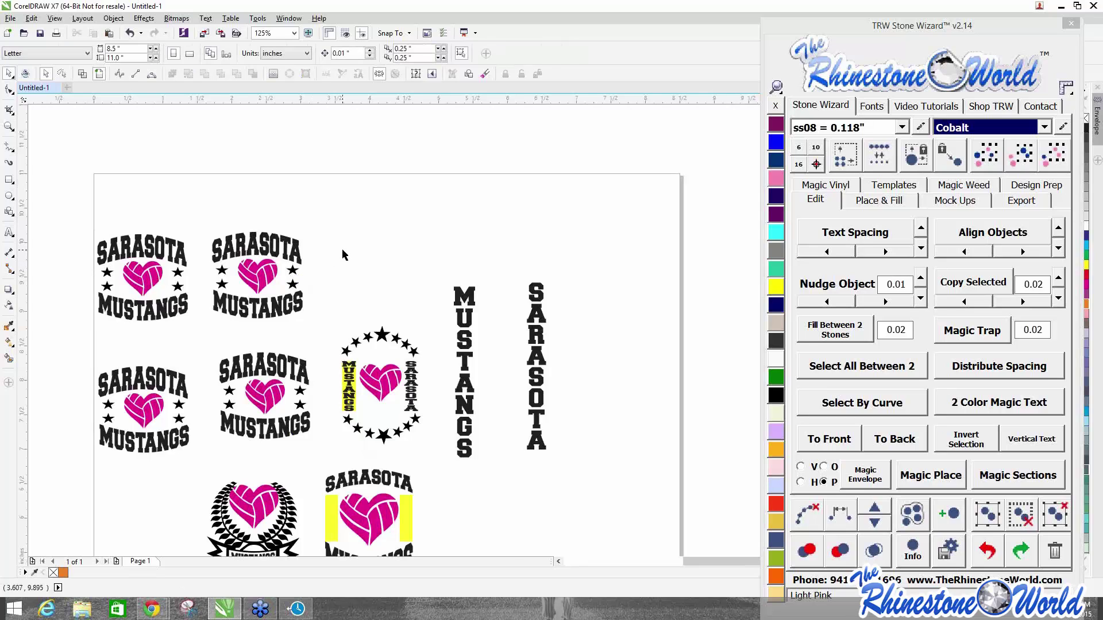
scroll(343, 252, down, 1)
Delete all logo designs, vertical texts and heart graphics from the page.
drag(167, 210, 525, 460)
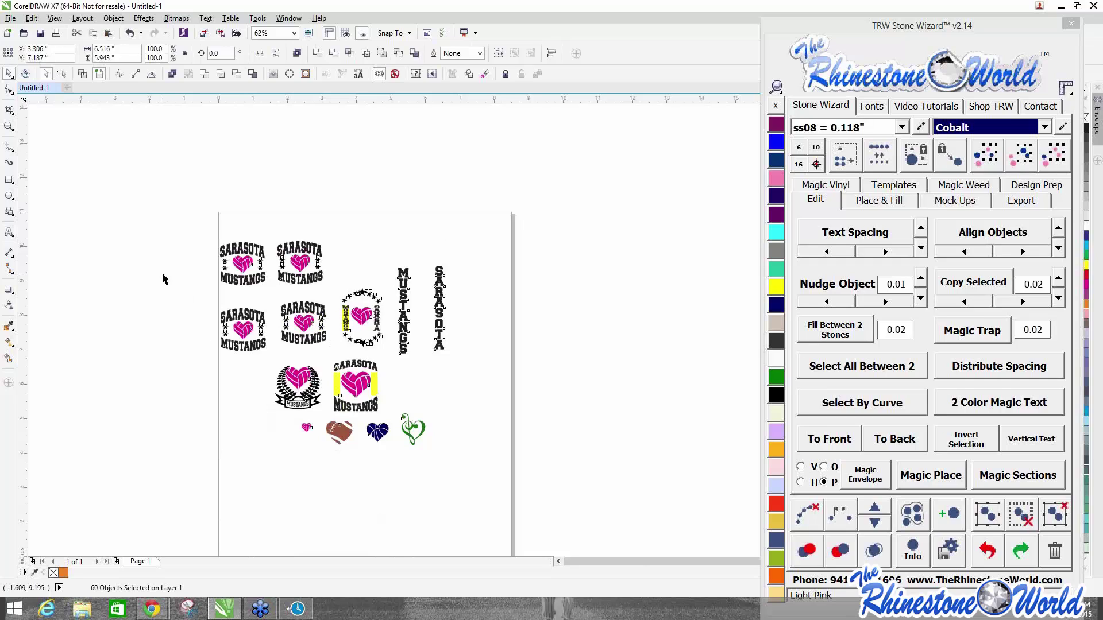
drag(176, 208, 545, 490)
key(Delete)
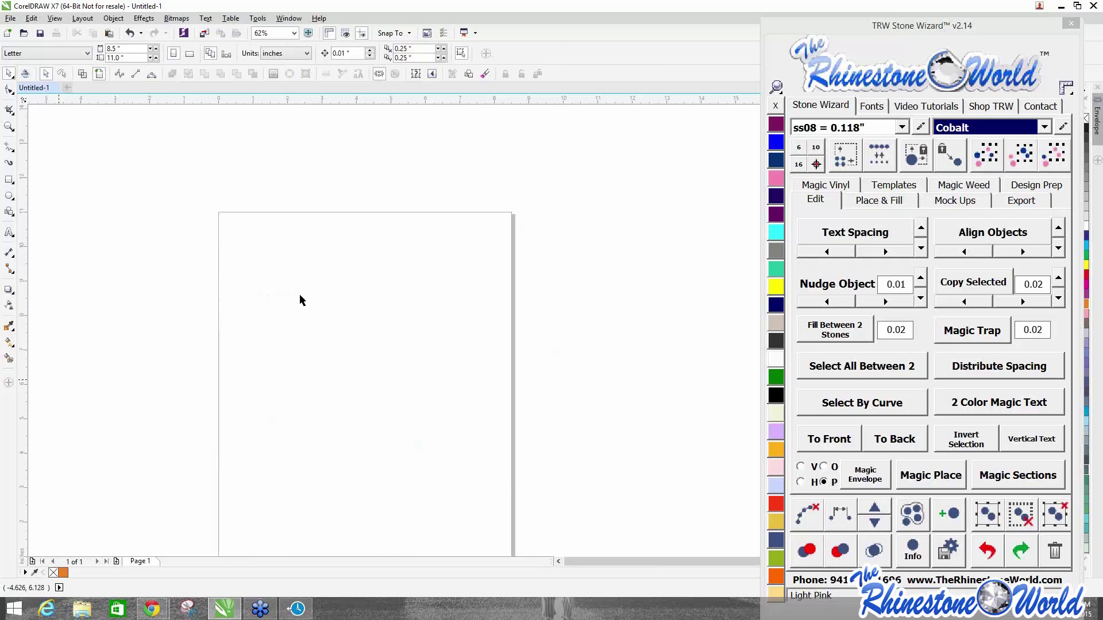
Reposition the floating Stone Wizard window beside the empty page, keeping its Edit tools displayed.
drag(841, 34, 618, 16)
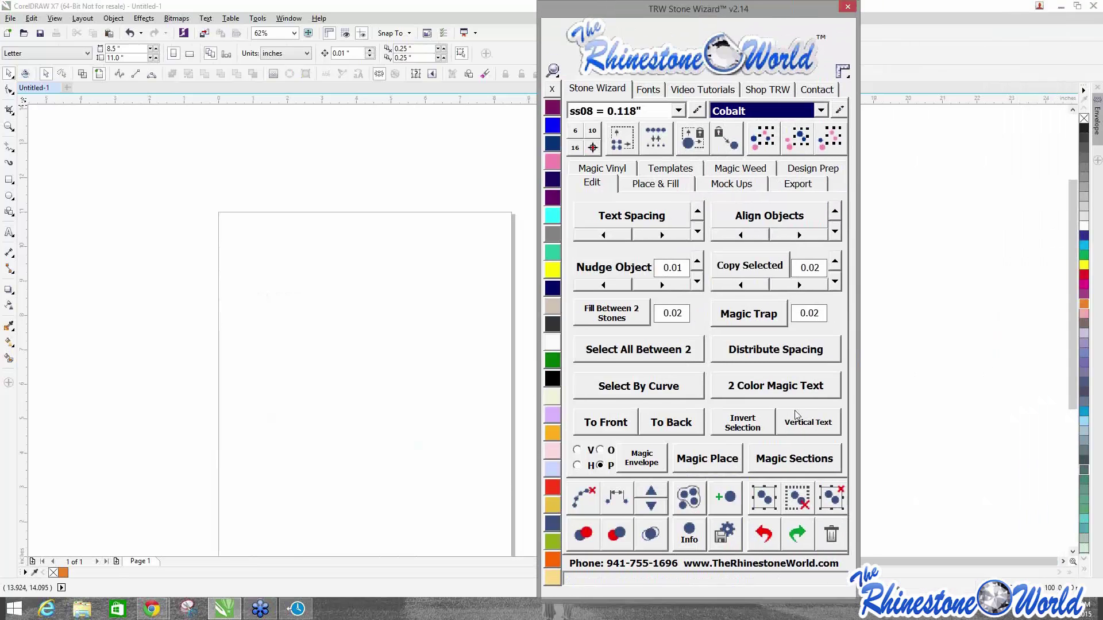
click(651, 185)
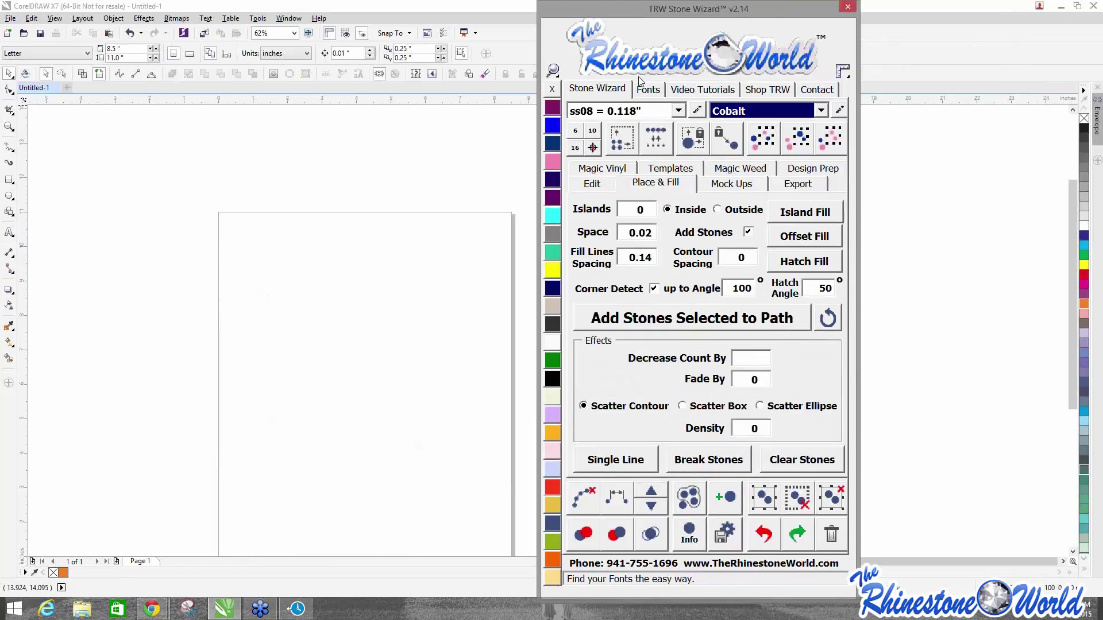
click(603, 184)
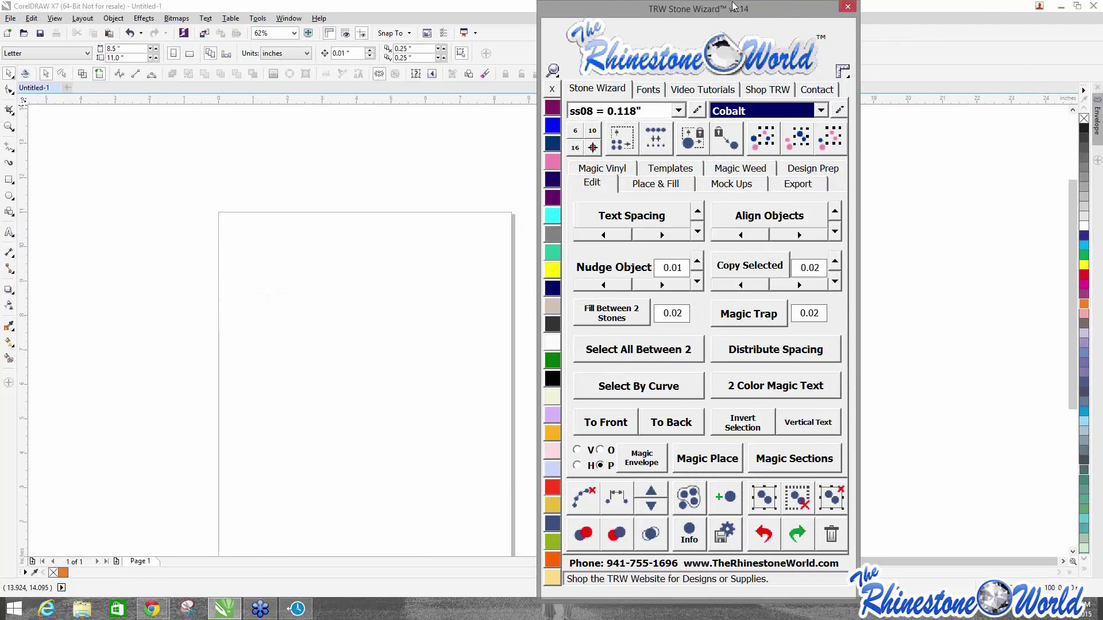
drag(705, 3, 429, 19)
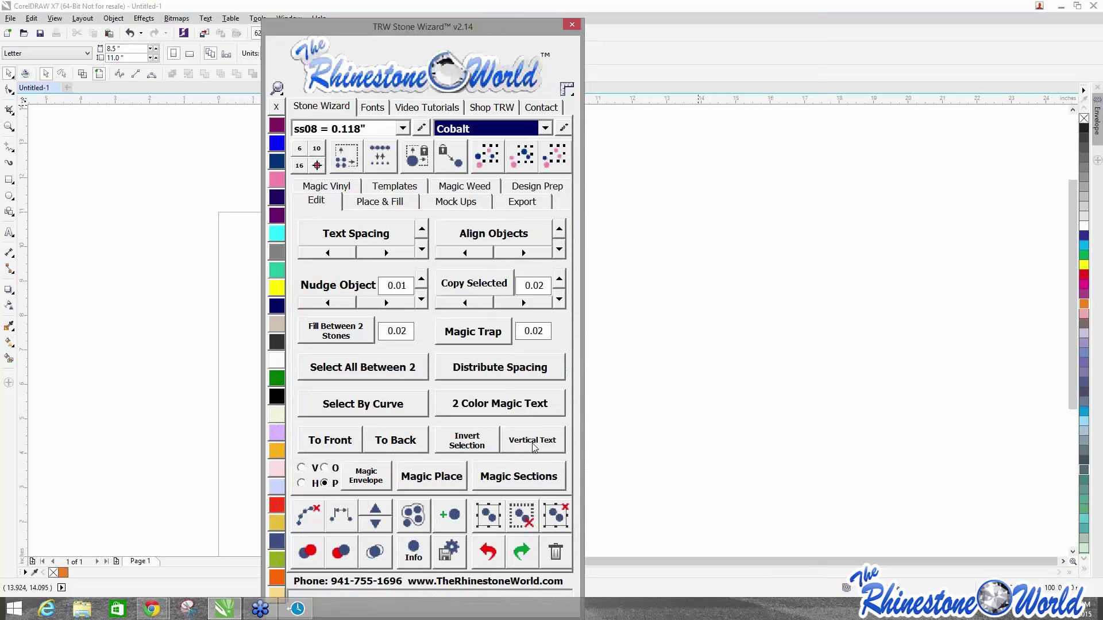
drag(449, 29, 731, 11)
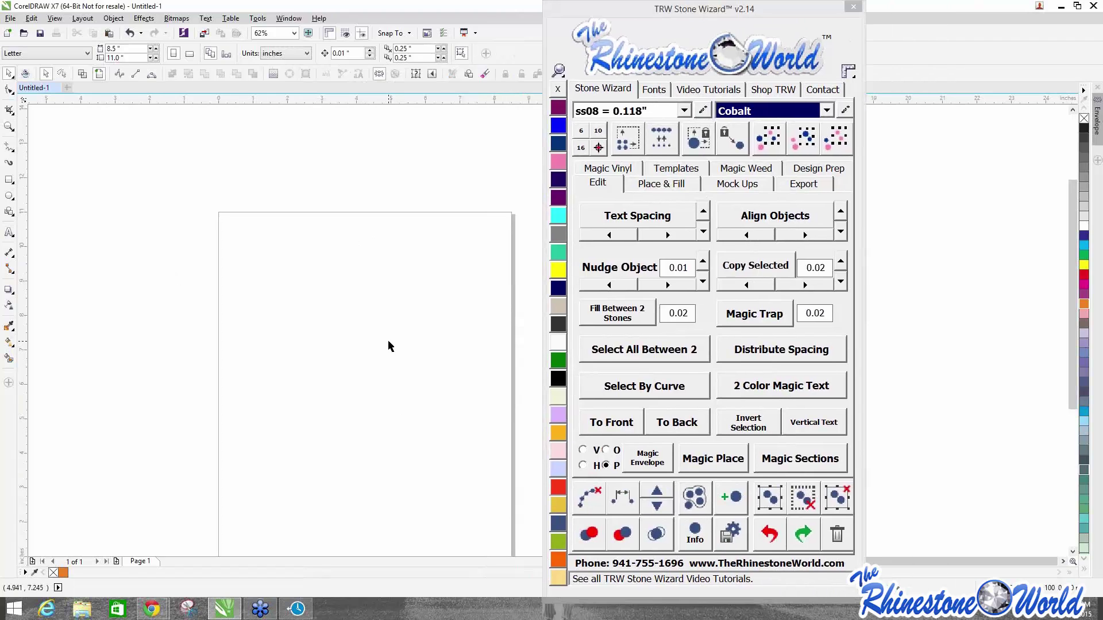
scroll(391, 345, down, 2)
scroll(418, 380, up, 2)
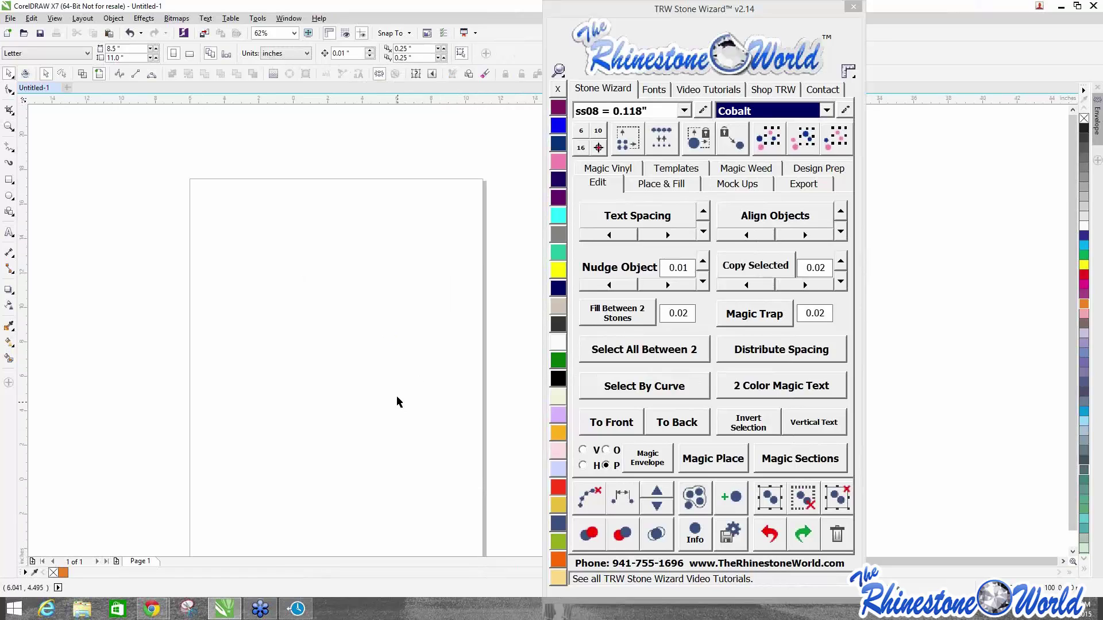
scroll(399, 399, down, 2)
scroll(402, 414, up, 2)
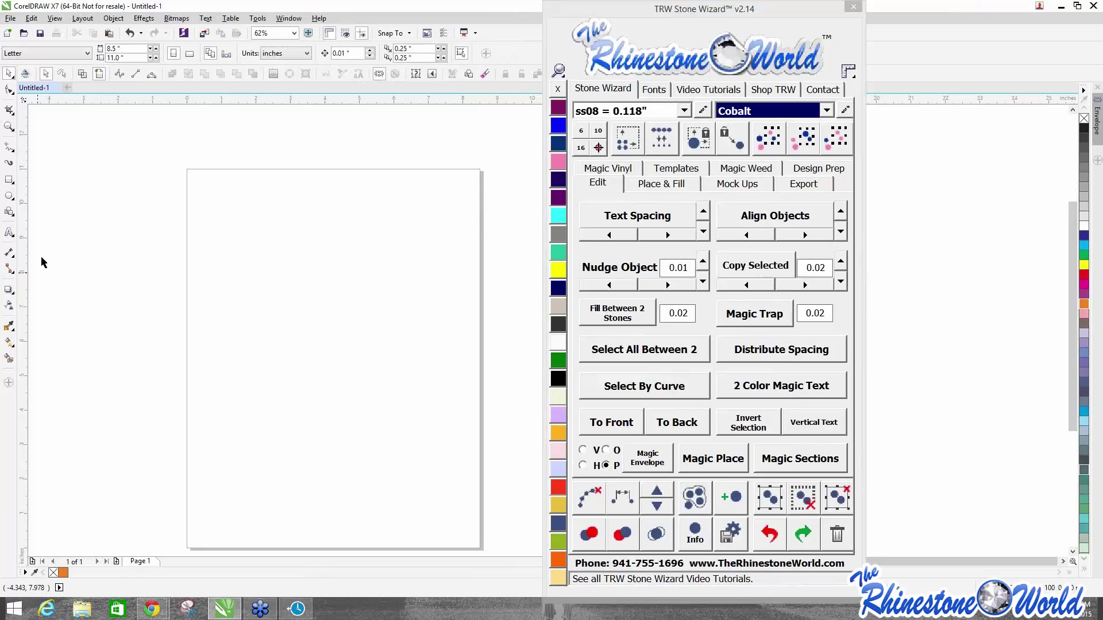
click(8, 212)
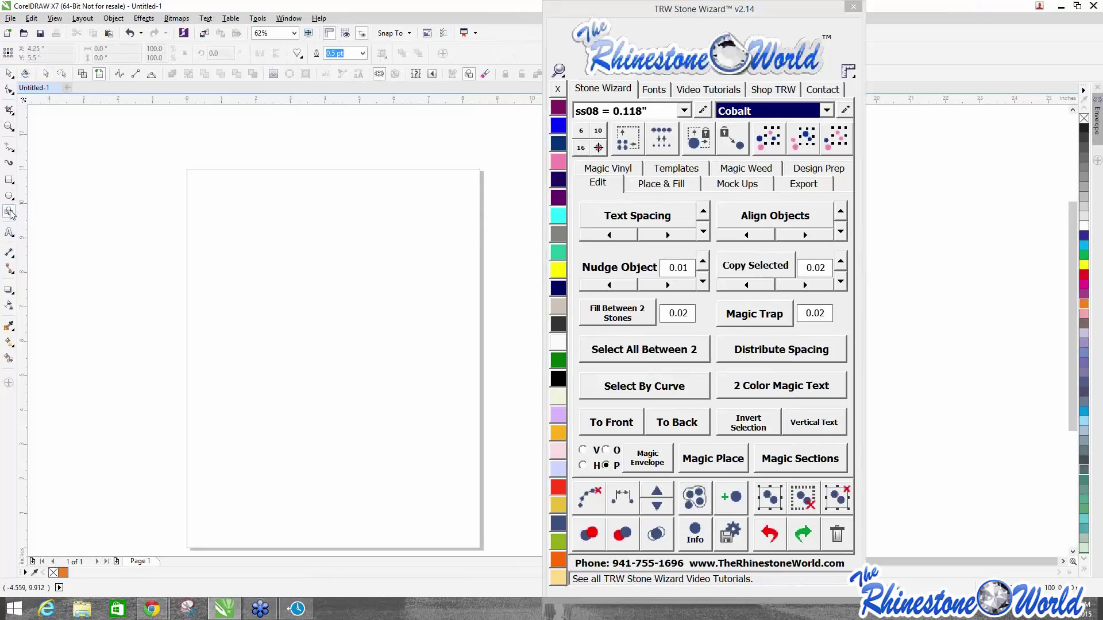
click(8, 73)
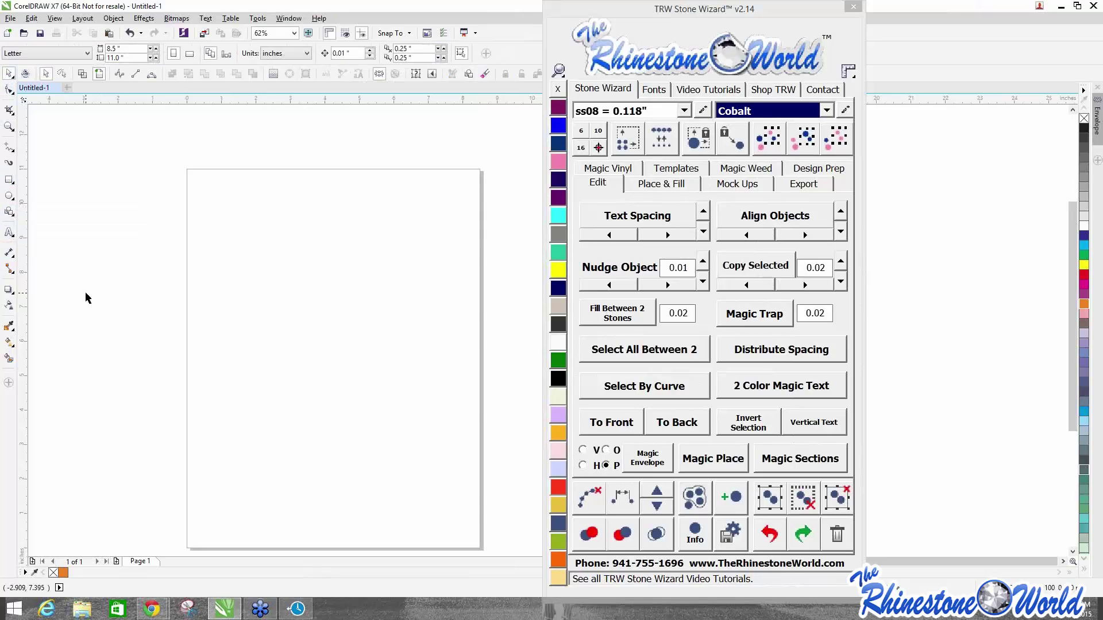
Draw a basic-shape heart about 5.35 by 4.77 inches on the empty page.
click(9, 211)
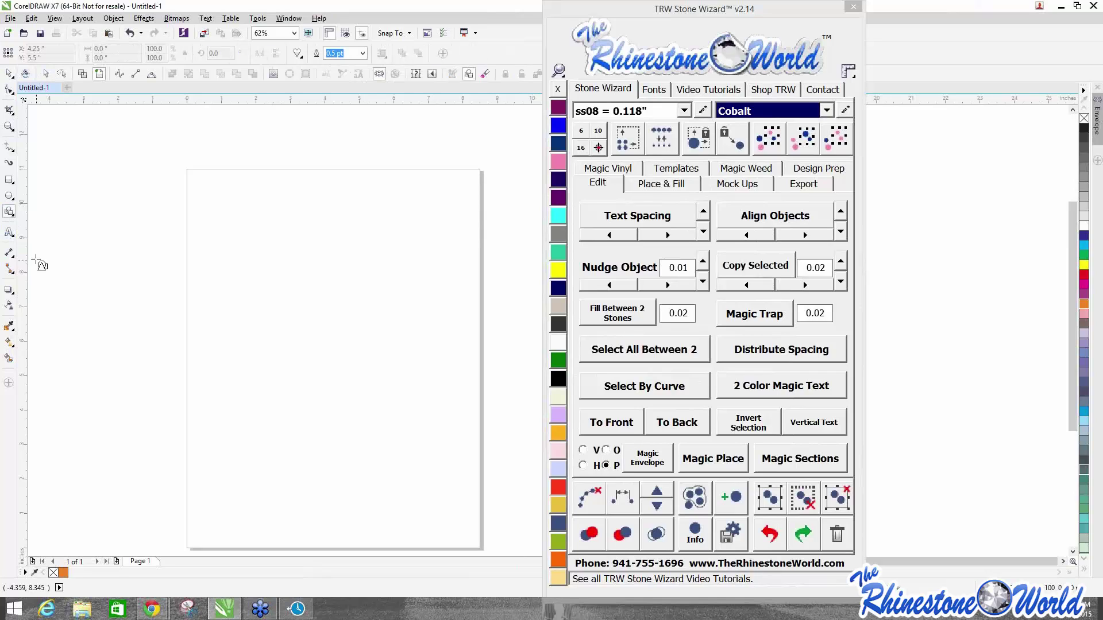
click(12, 217)
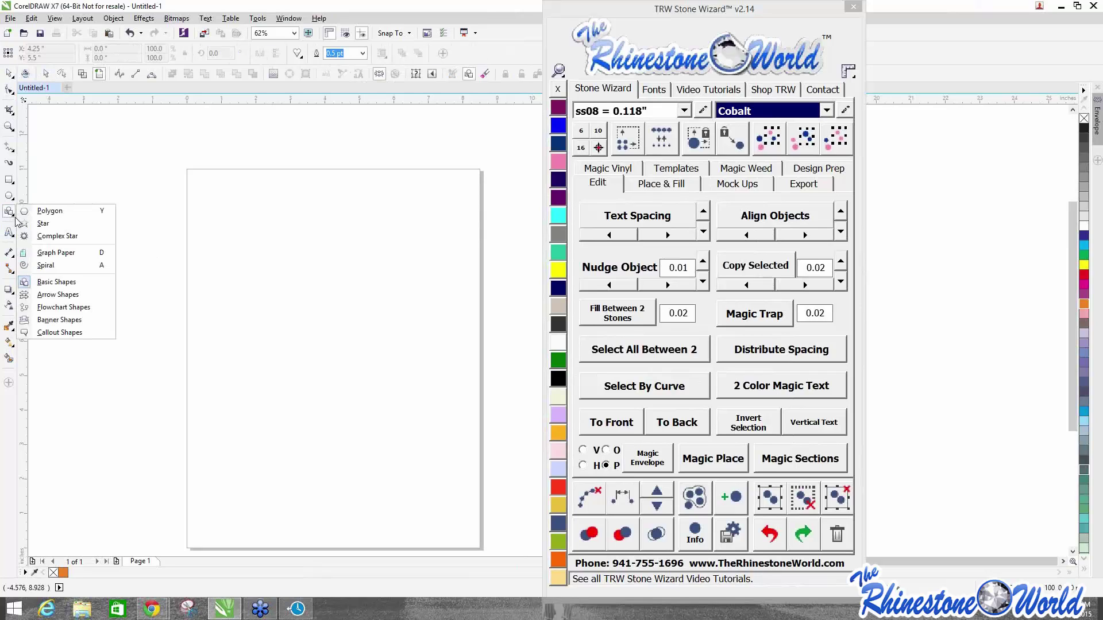
click(75, 282)
mouse_move(240, 236)
mouse_down()
mouse_move(320, 331)
mouse_move(433, 408)
mouse_up()
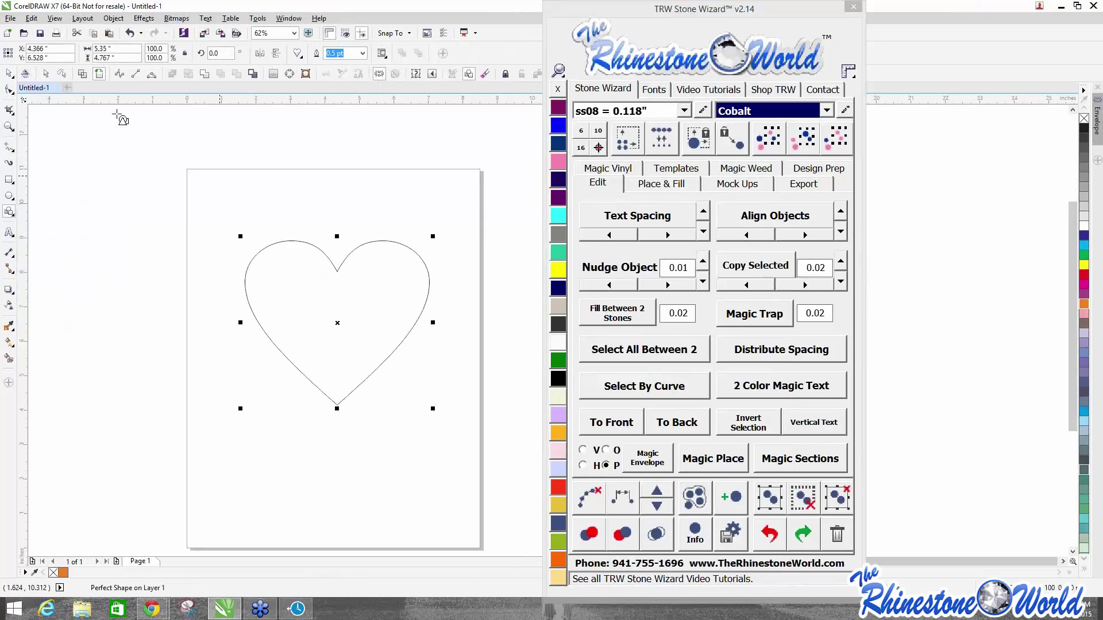
click(9, 73)
Fill the heart with ss08 Cobalt stones using Island Fill, and clear its paths.
click(666, 185)
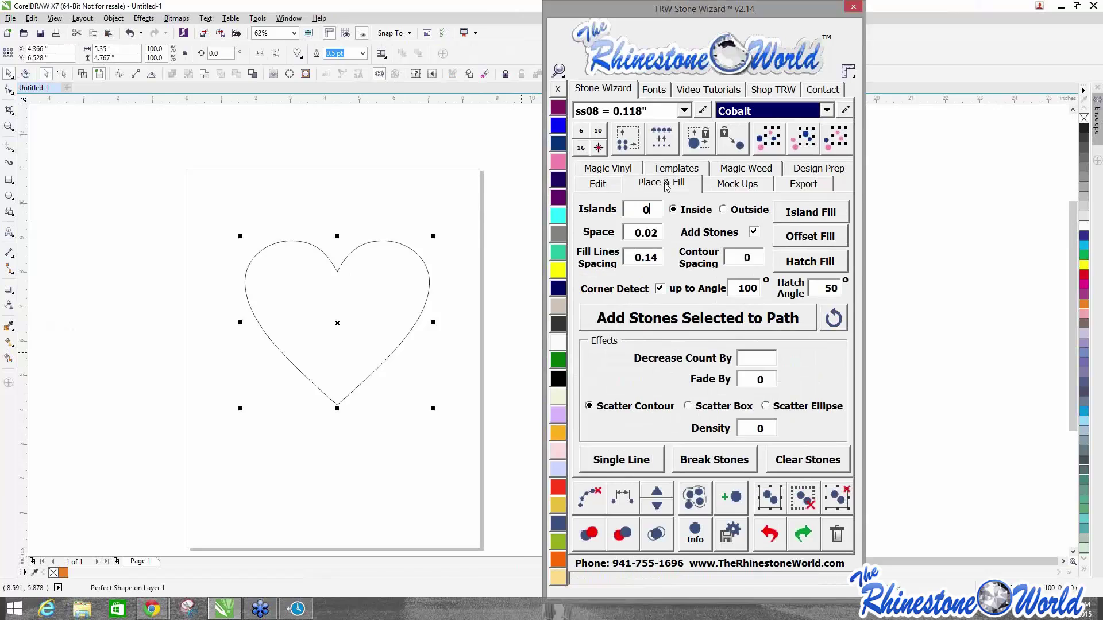
click(794, 212)
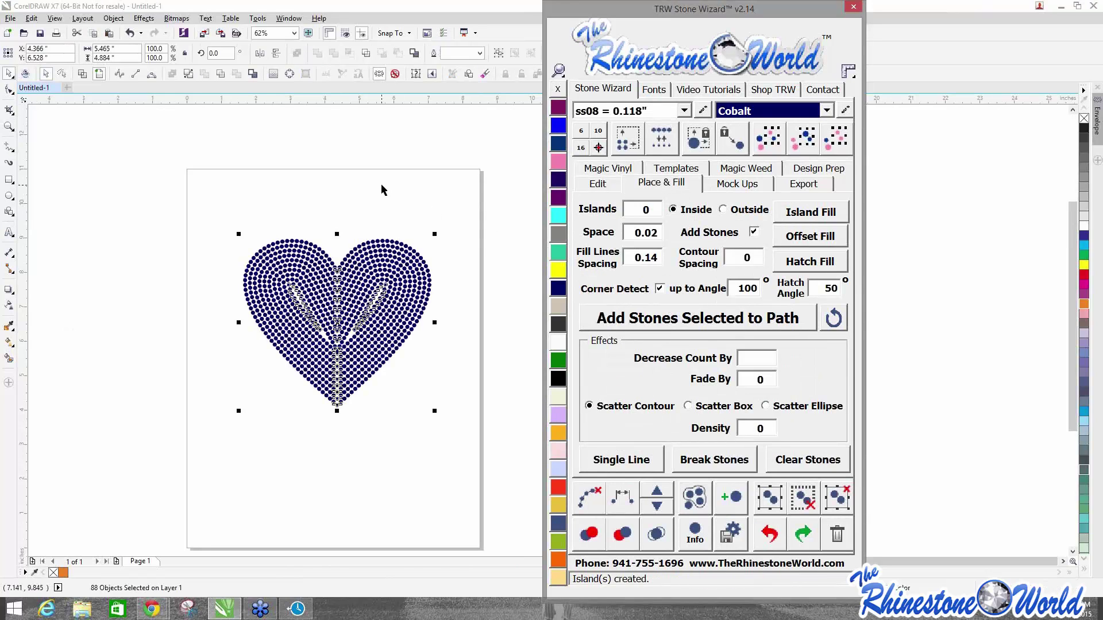
click(590, 498)
click(401, 439)
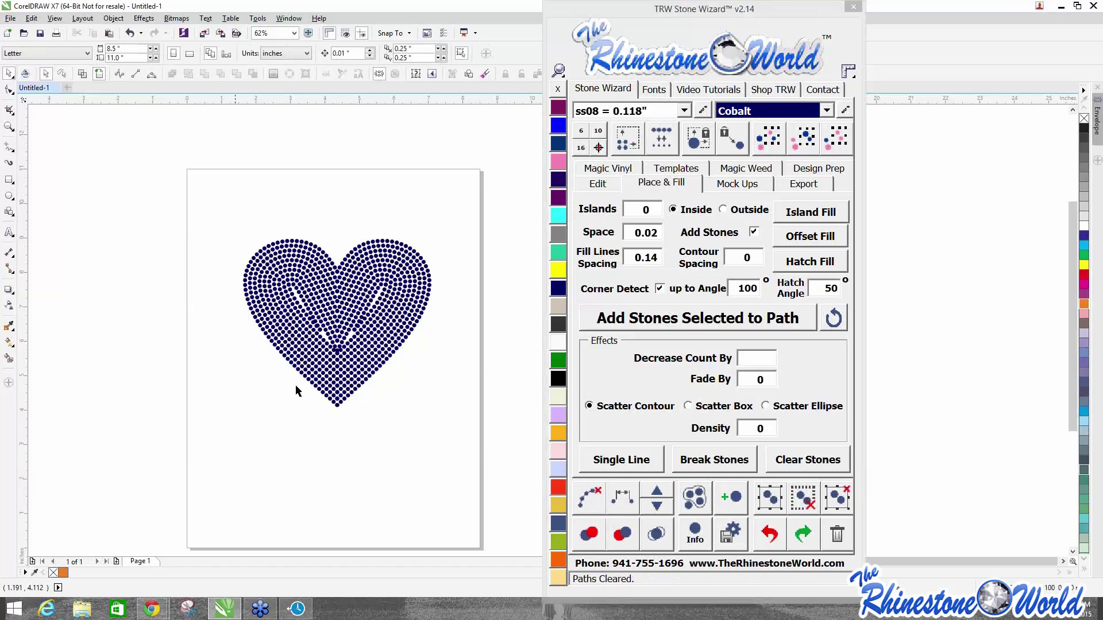
Draw a short freehand line joining two neighbouring stones near the gap in the heart's right half, and remove it.
scroll(412, 336, up, 5)
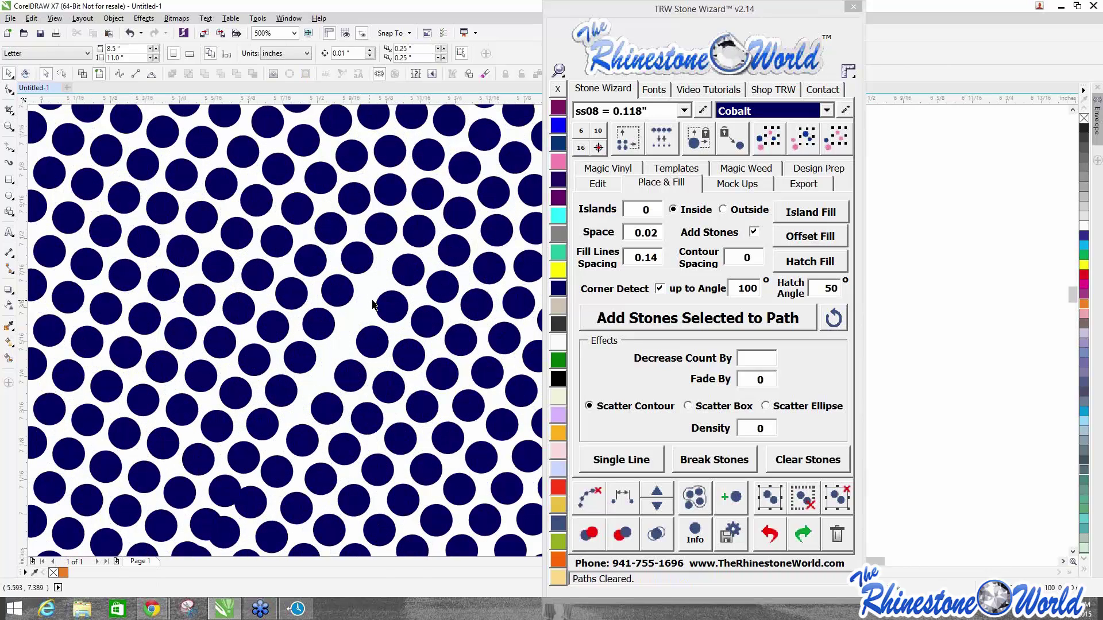
scroll(374, 302, up, 2)
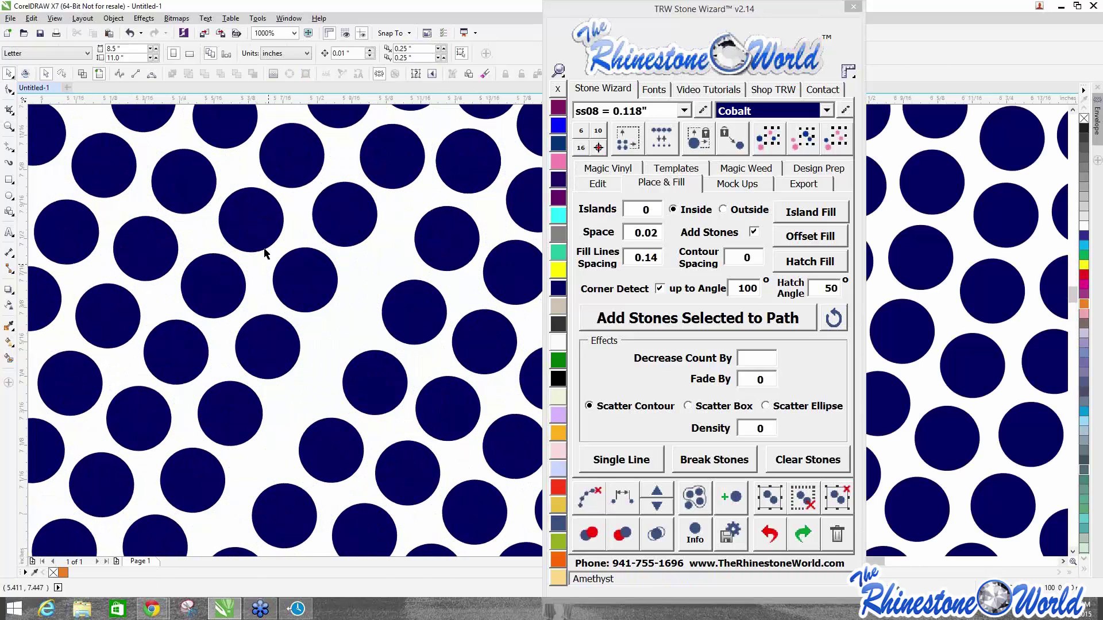
scroll(155, 270, down, 5)
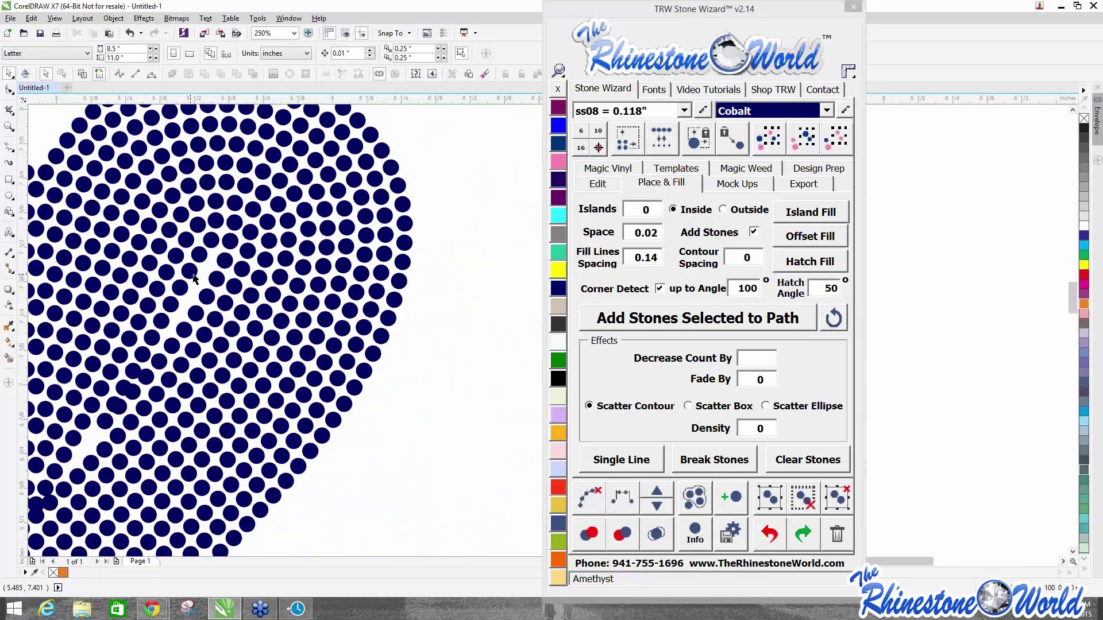
scroll(235, 252, up, 3)
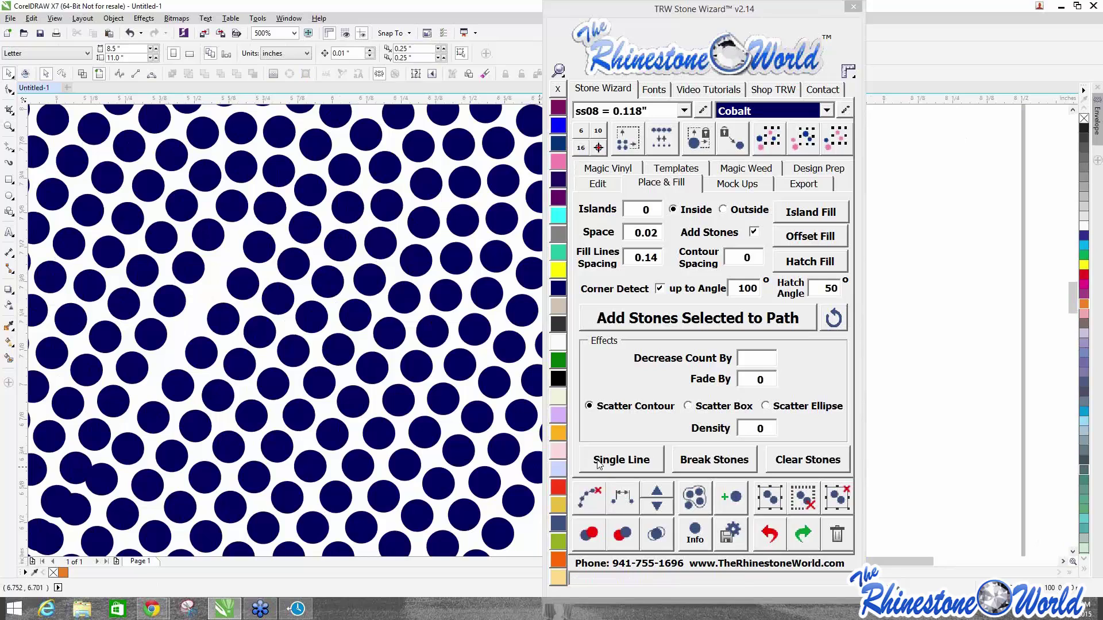
click(10, 147)
drag(128, 219, 161, 237)
click(10, 74)
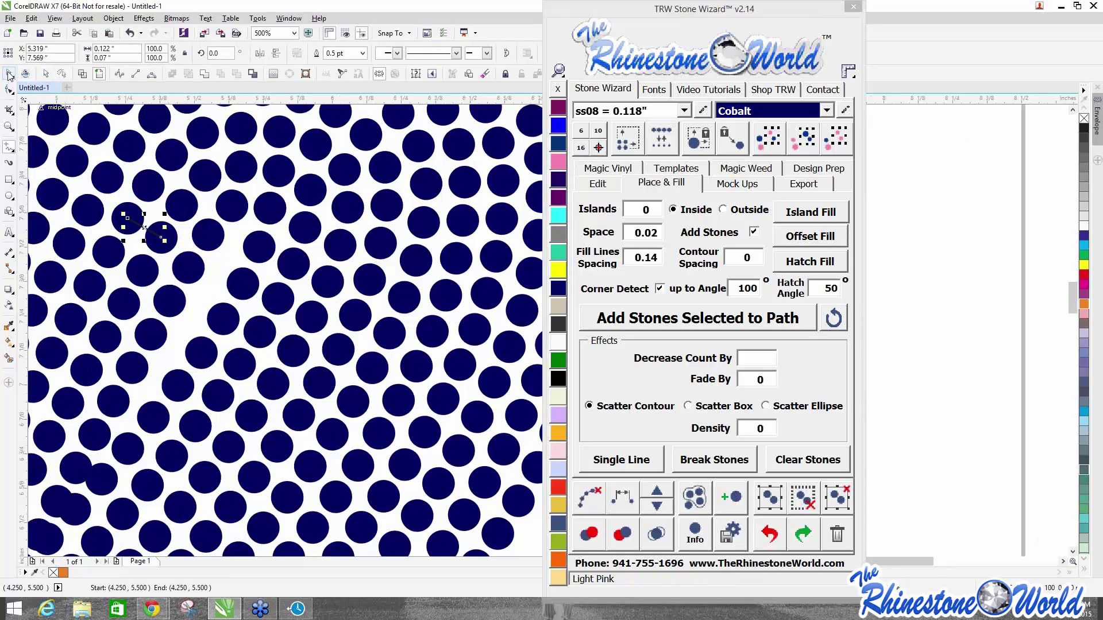
click(145, 233)
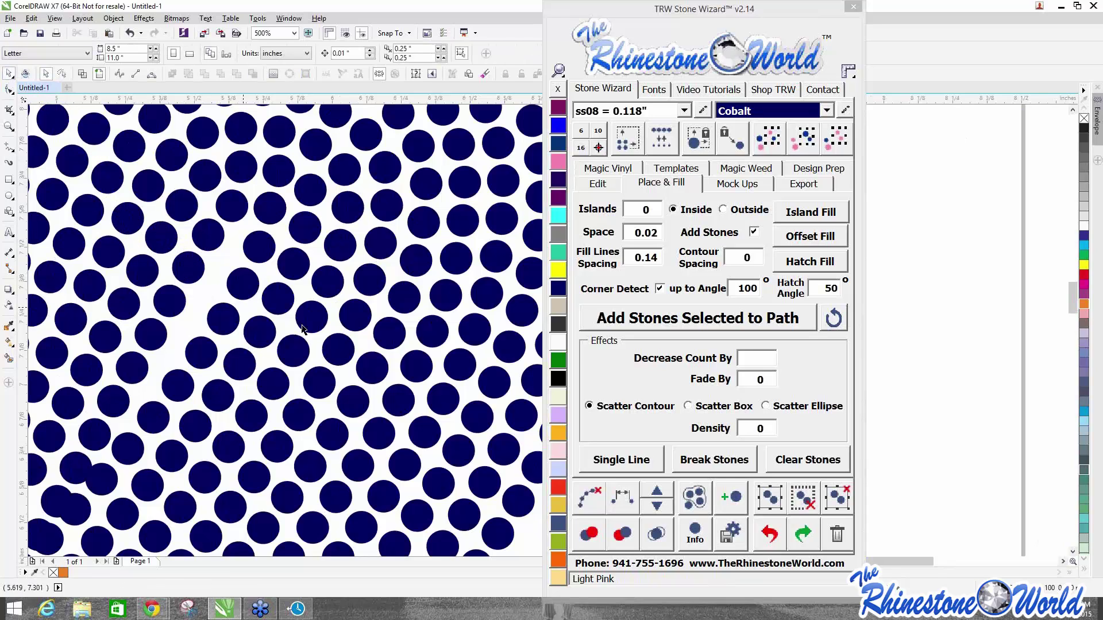
Respace seven stones running diagonally across the gap in the heart's right half, add one stone, and clear their path.
click(120, 233)
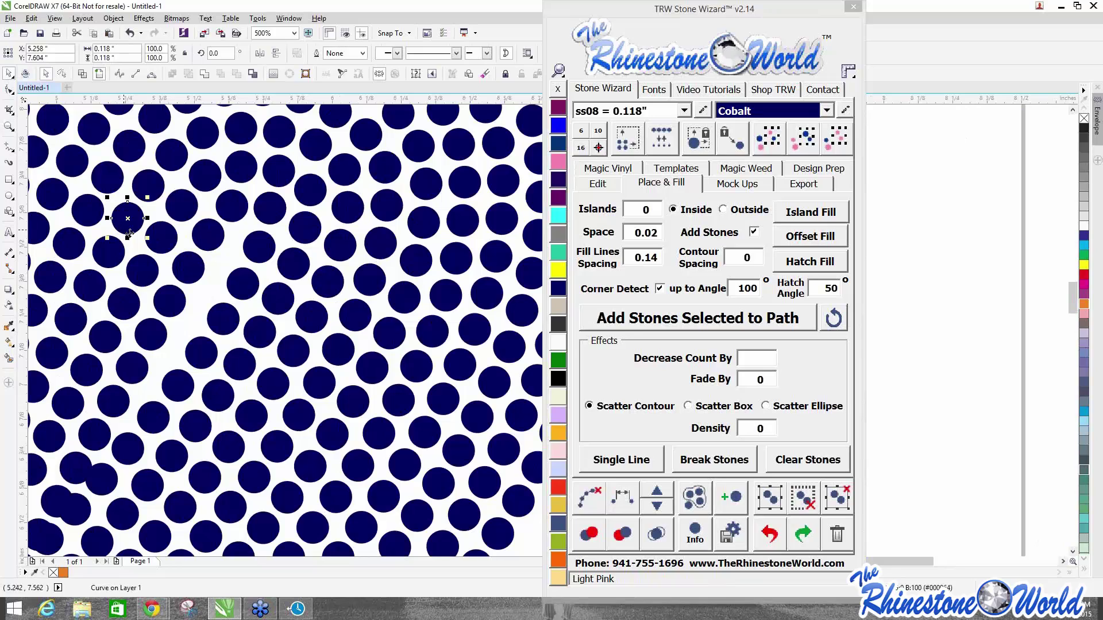
shift+click(163, 243)
shift+click(190, 274)
shift+click(226, 325)
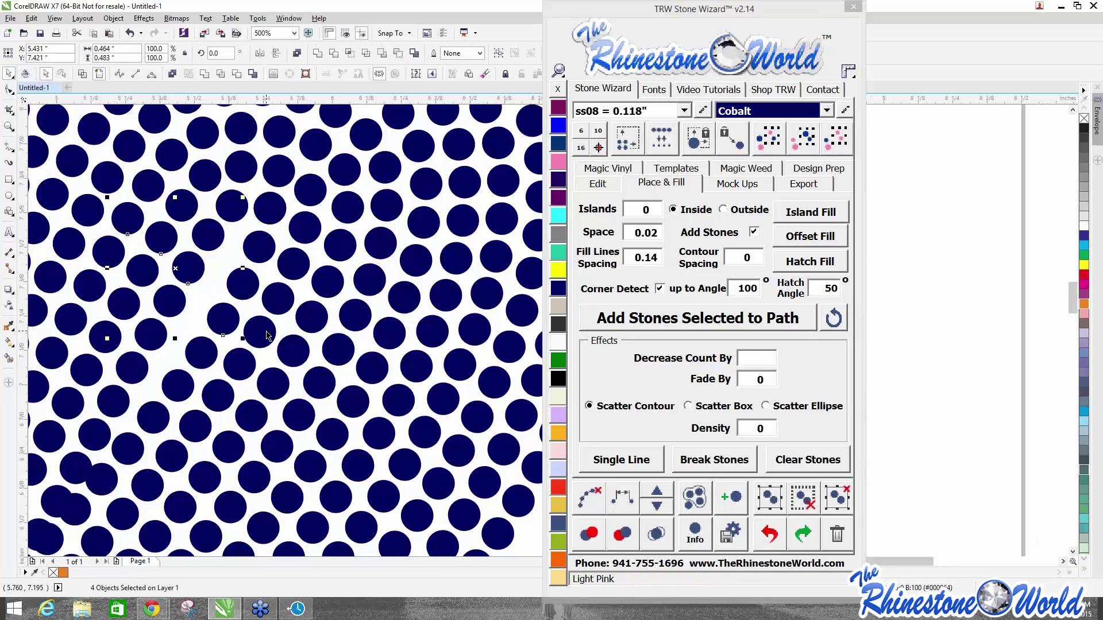
shift+click(263, 329)
shift+click(292, 351)
shift+click(315, 386)
click(618, 498)
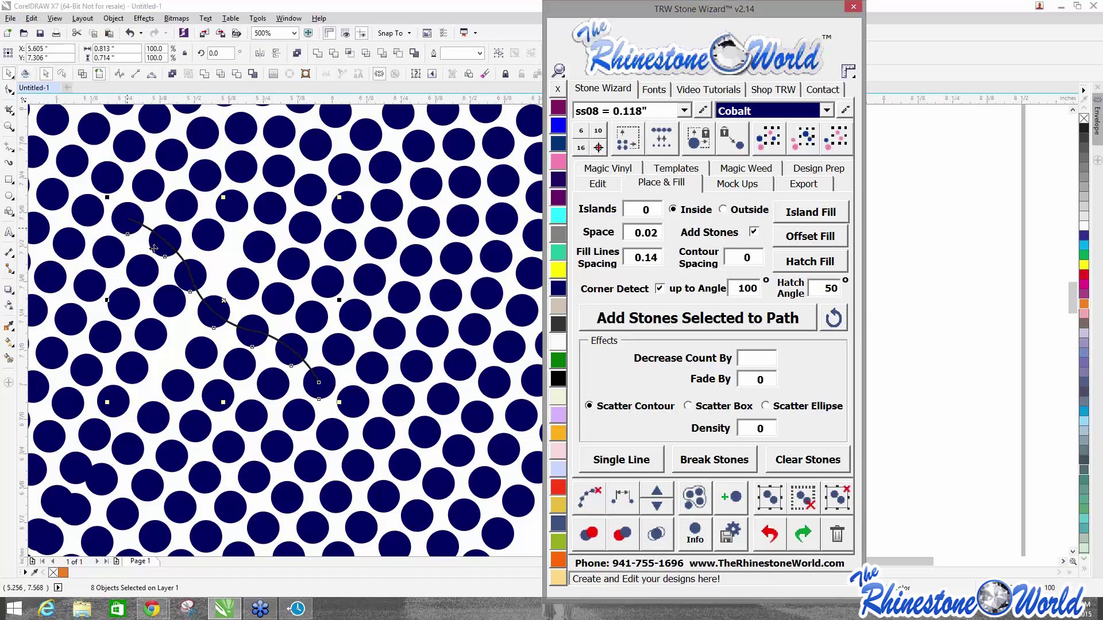
click(663, 493)
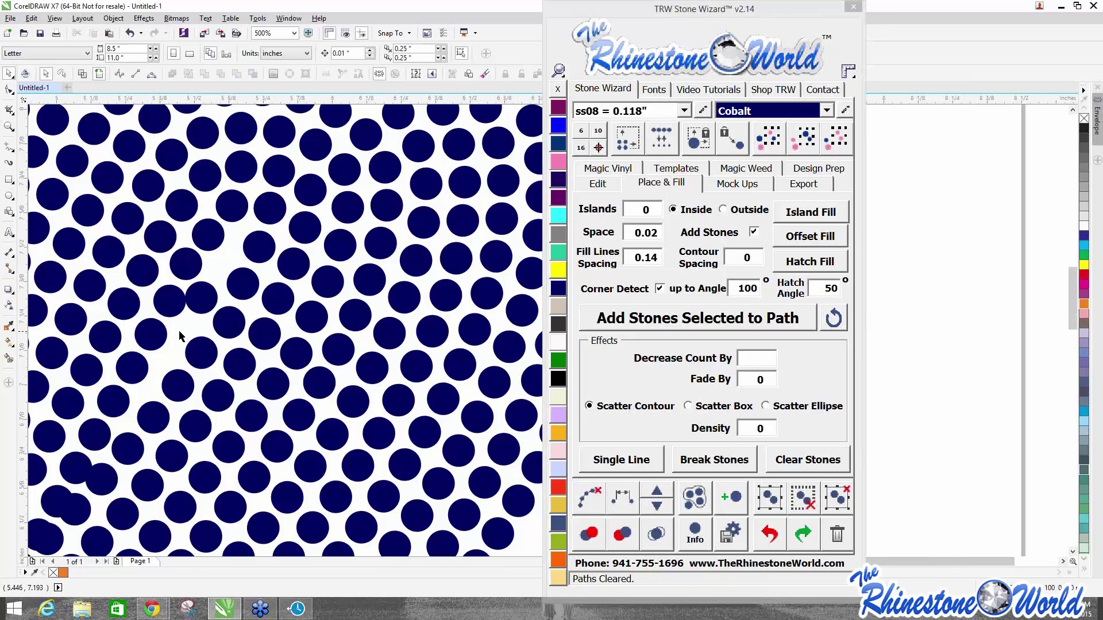
Respace a row of six stones across the remaining gap in the heart's right half, and clear the resulting path.
scroll(180, 337, down, 2)
scroll(192, 270, up, 4)
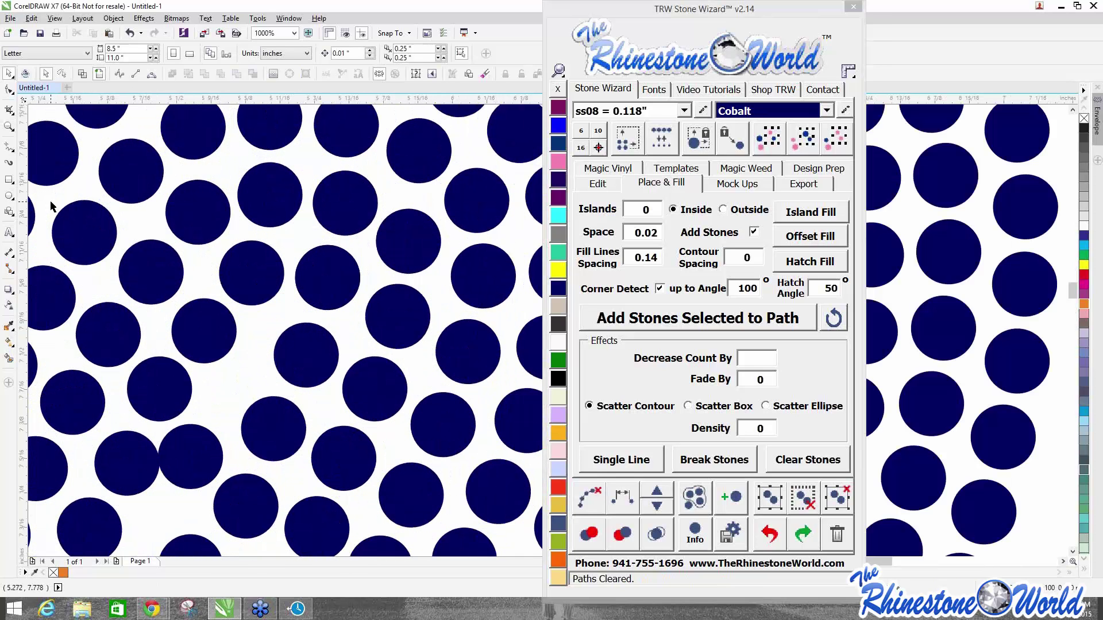
click(82, 238)
shift+click(168, 283)
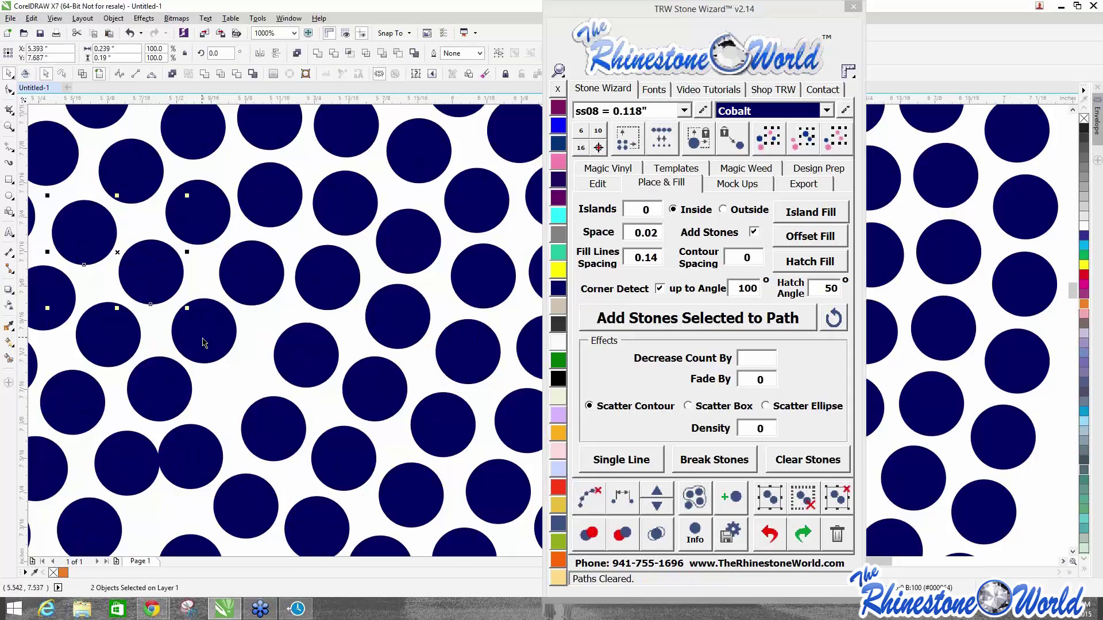
shift+click(205, 344)
shift+click(278, 436)
shift+click(338, 463)
shift+click(411, 484)
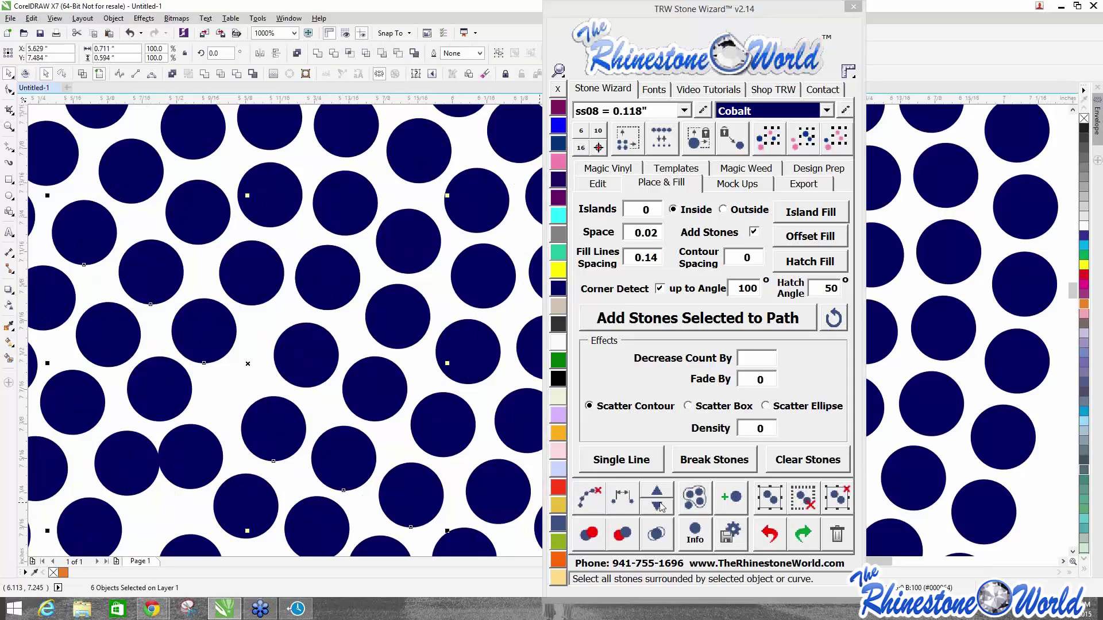
click(622, 498)
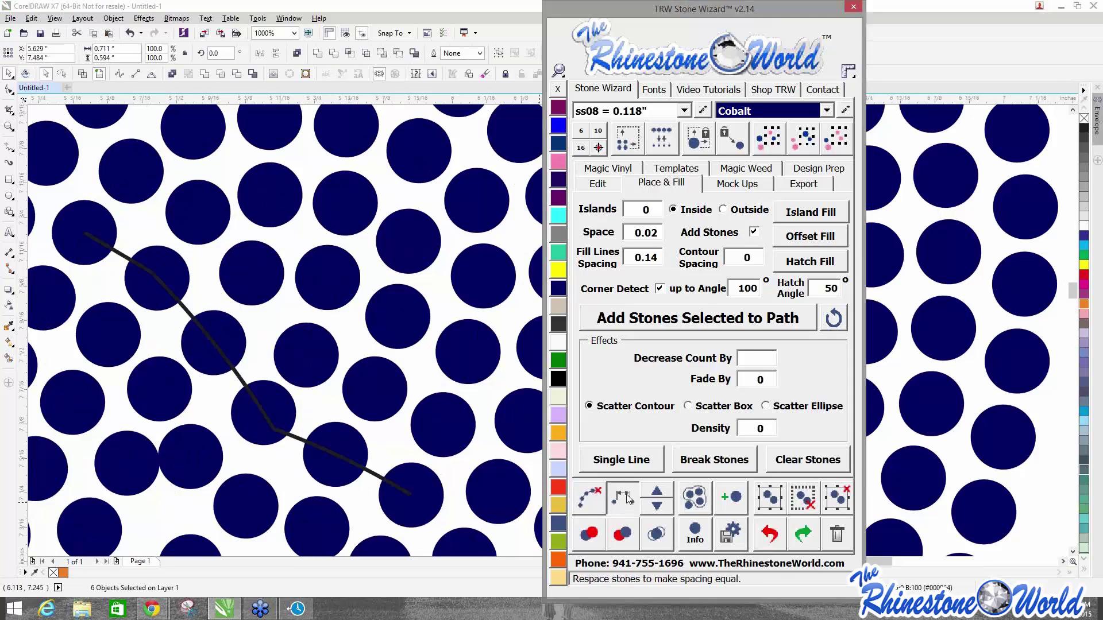
click(592, 499)
Delete the entire stone-filled heart from the page.
scroll(267, 359, down, 7)
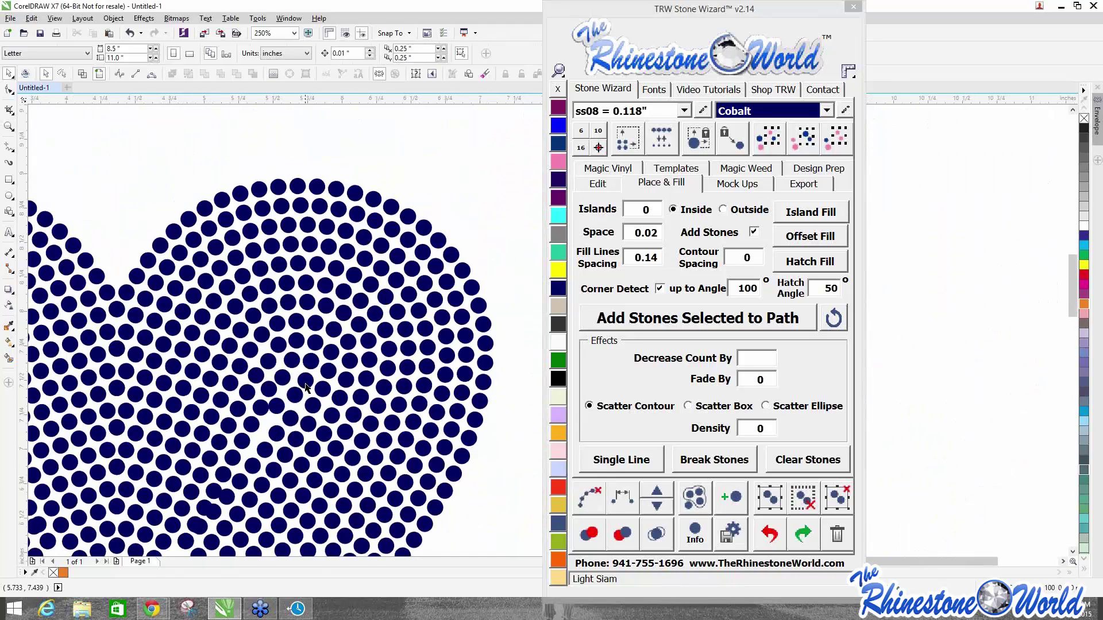
drag(143, 328, 391, 540)
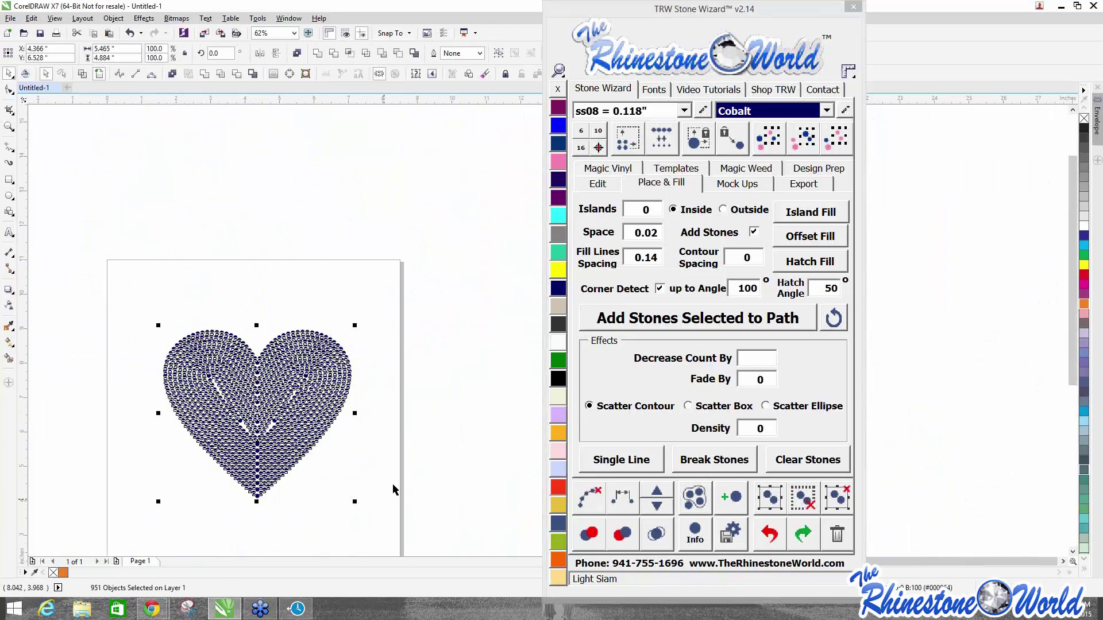
key(Delete)
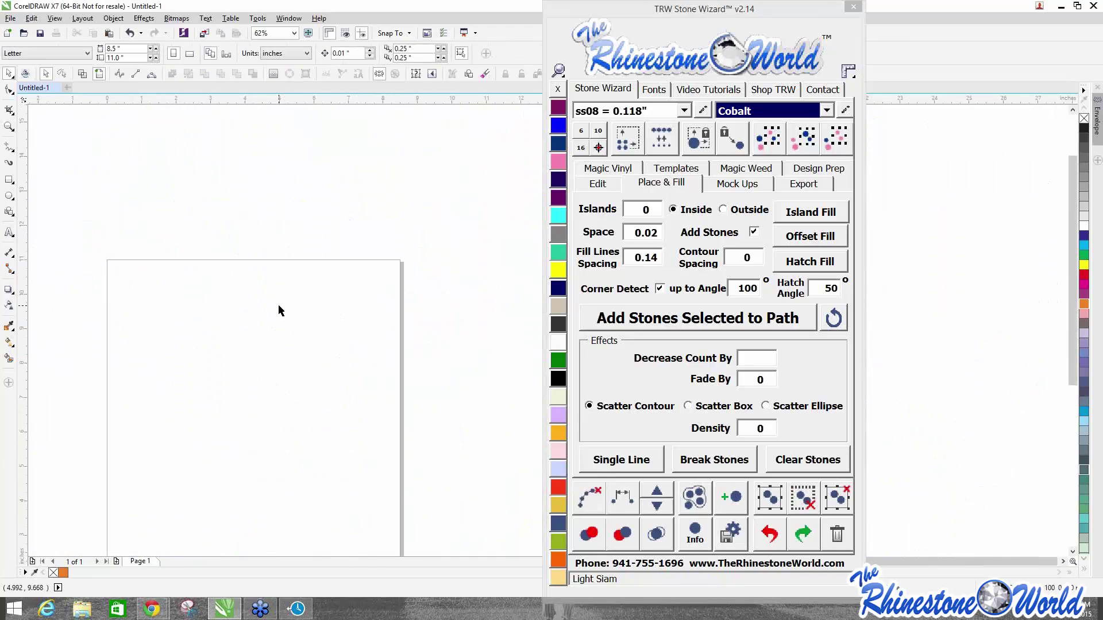
Draw a five-pointed star about 1.71 by 1.55 inches near the page's top, filled with the blue TRW Webinar 7.8 color.
click(11, 214)
click(15, 221)
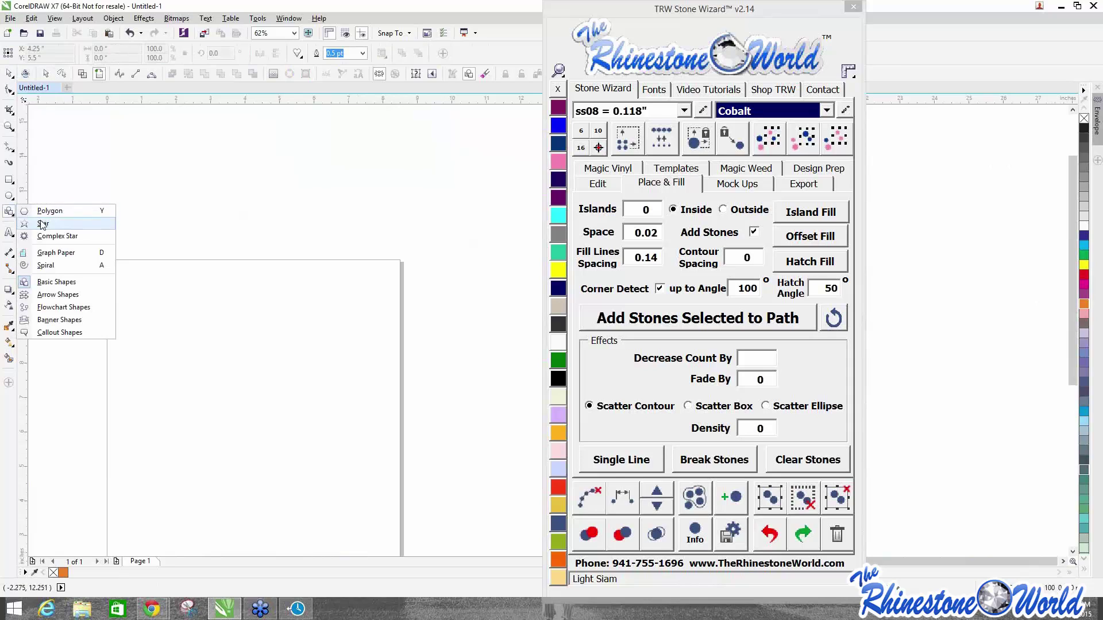
click(41, 224)
drag(190, 279, 252, 339)
click(11, 75)
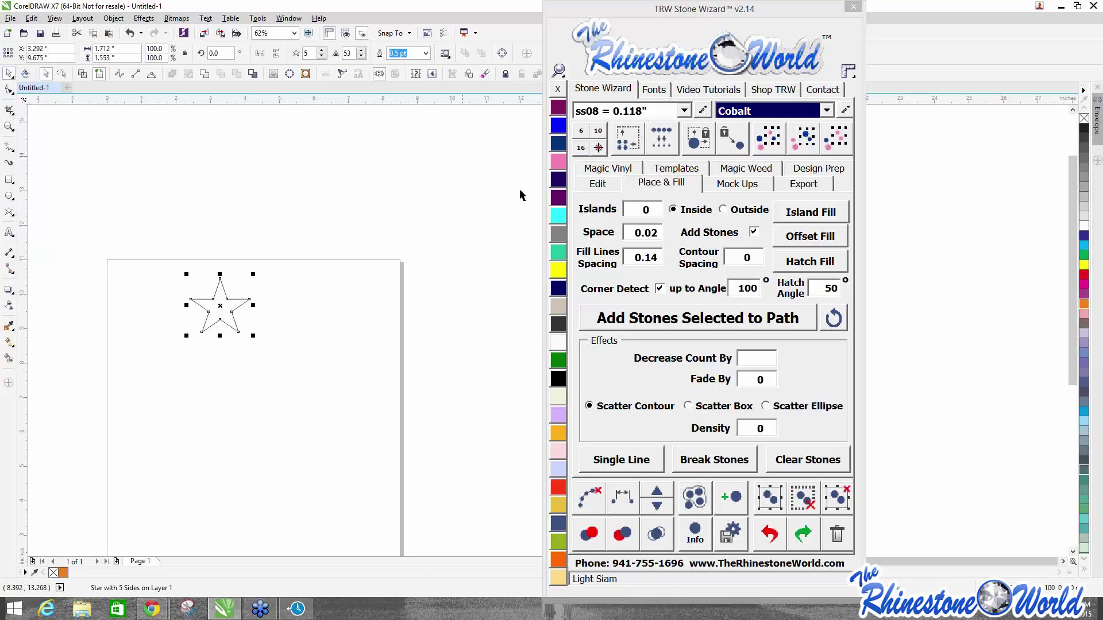
click(558, 126)
click(320, 373)
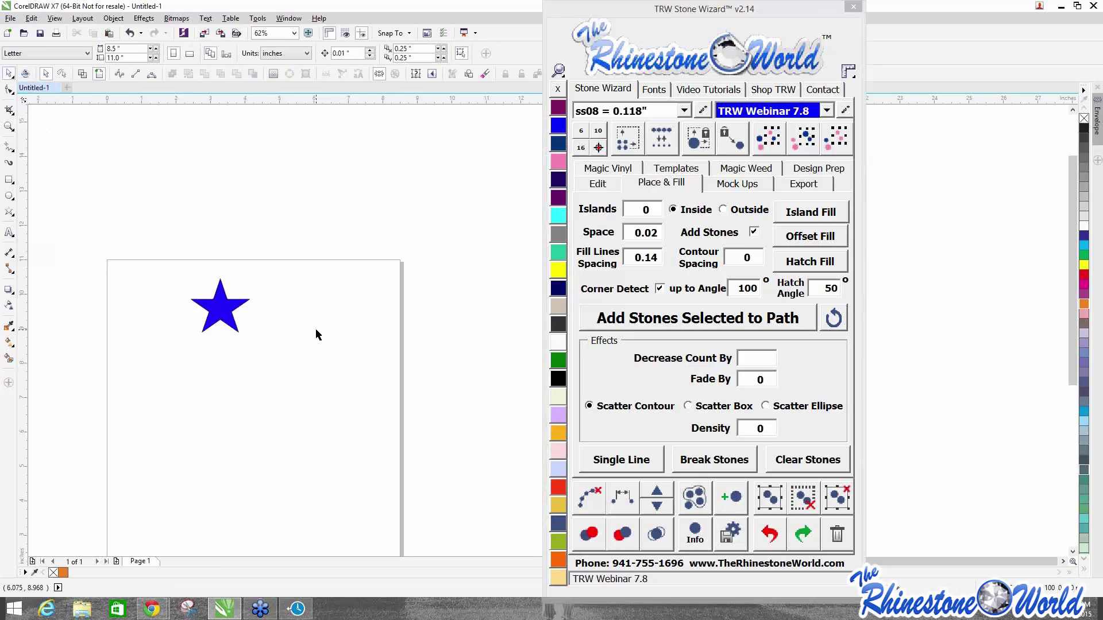
Place two copies of the blue star below it, one offset to the right and one near the page's bottom.
scroll(270, 319, up, 1)
scroll(201, 300, down, 1)
drag(188, 303, 253, 414)
drag(254, 413, 197, 508)
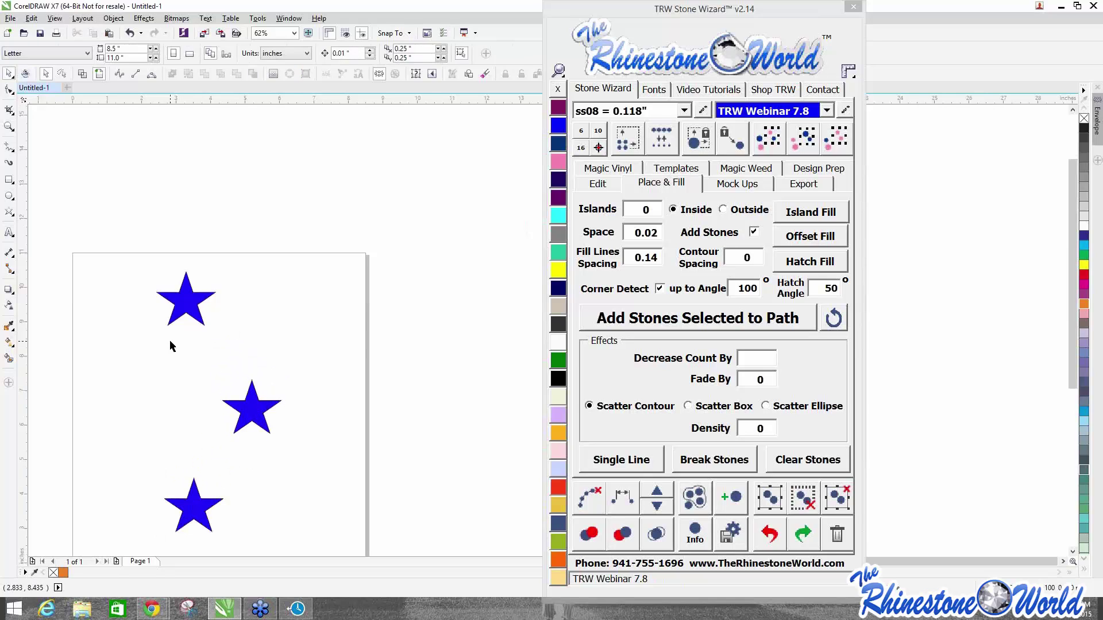
Respace the three stars evenly along a curve, and add two more stars to it.
scroll(170, 339, down, 1)
drag(134, 302, 266, 501)
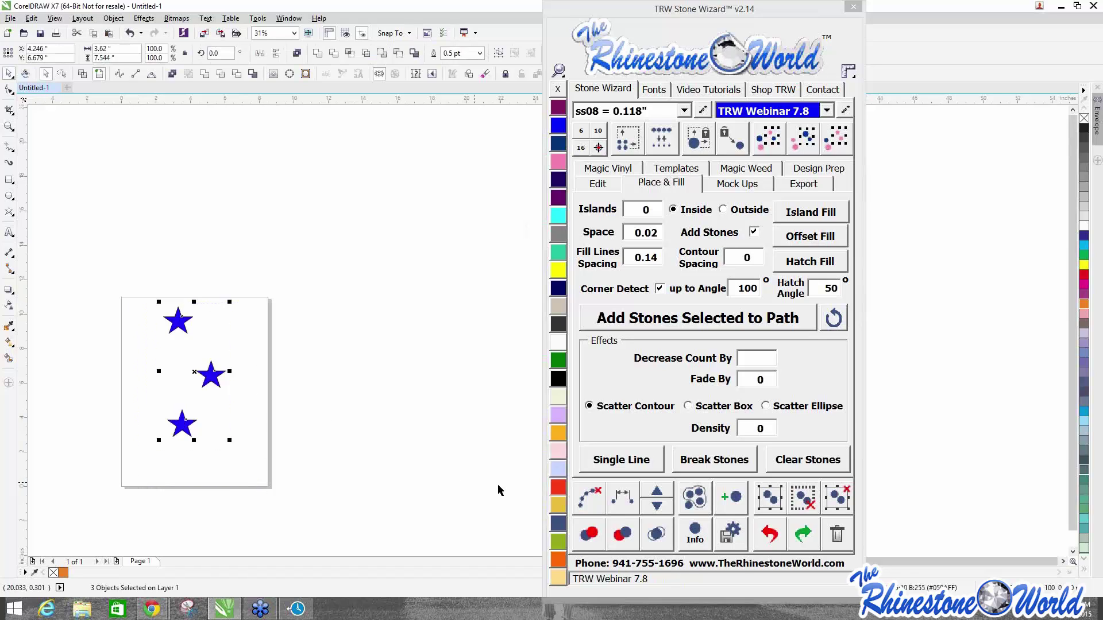
click(620, 500)
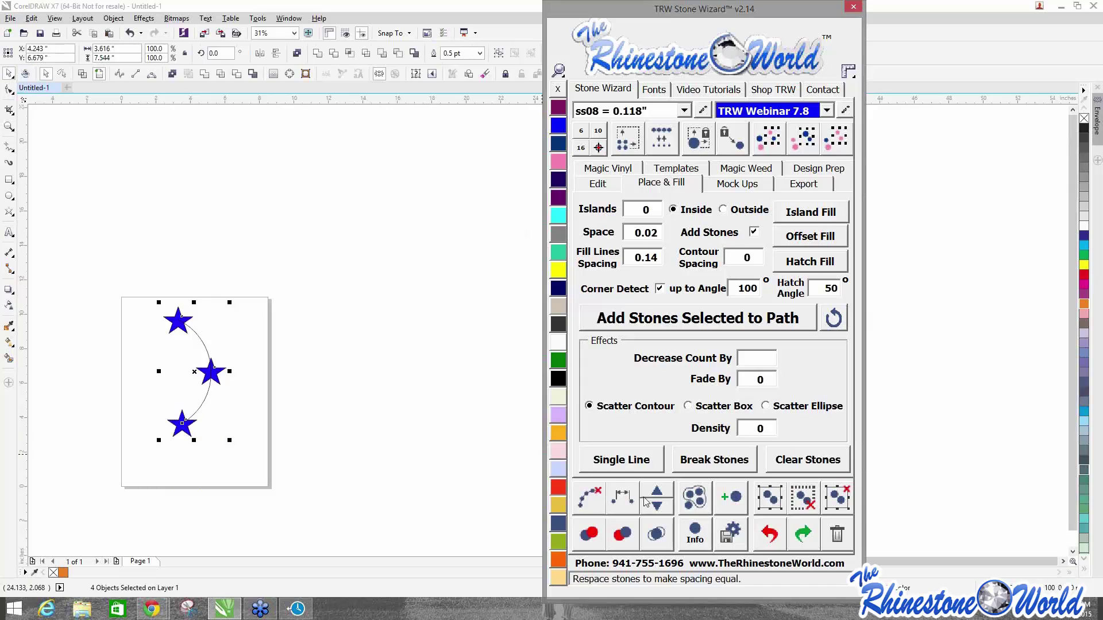
click(661, 496)
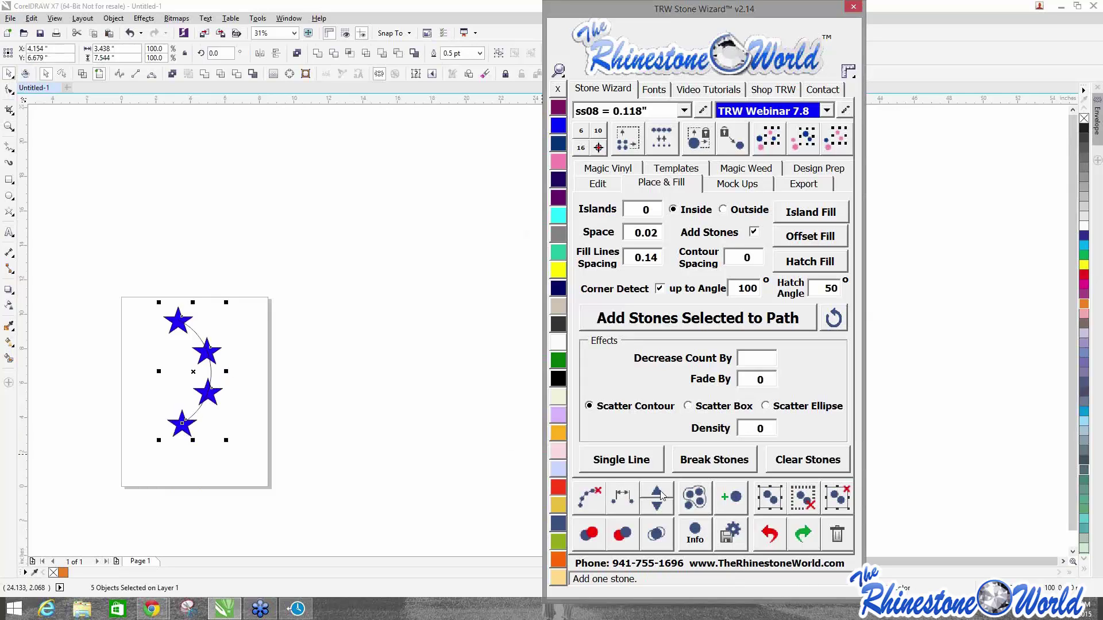
click(289, 407)
Delete the guide curve running through the five stars.
scroll(228, 403, up, 2)
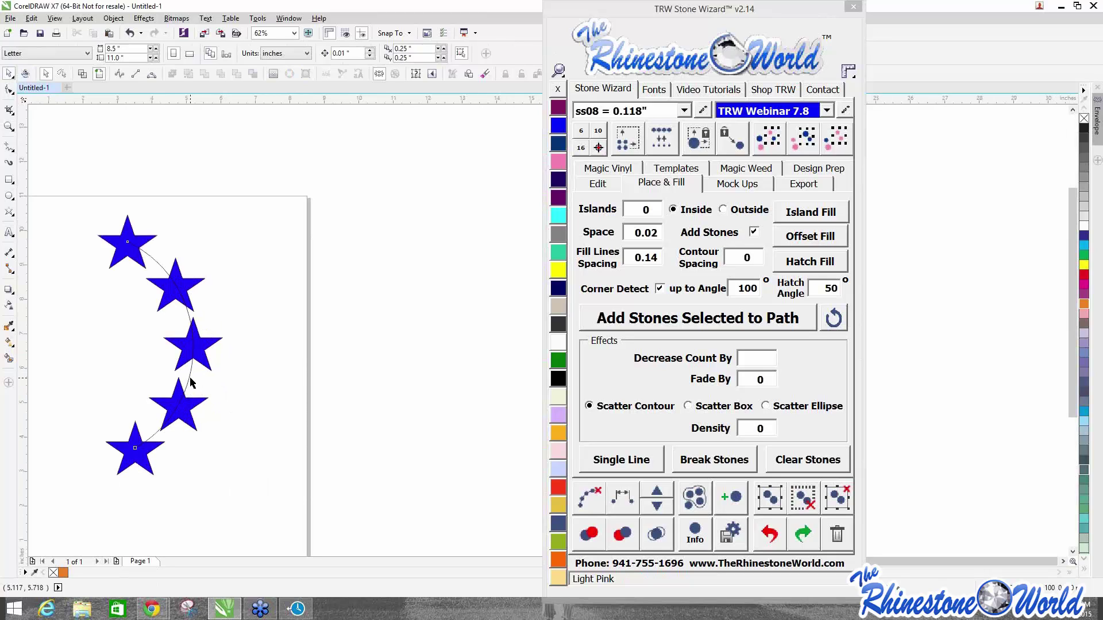
click(192, 383)
key(Delete)
Duplicate the five-star arc to its left with Copy Selected.
scroll(273, 365, down, 2)
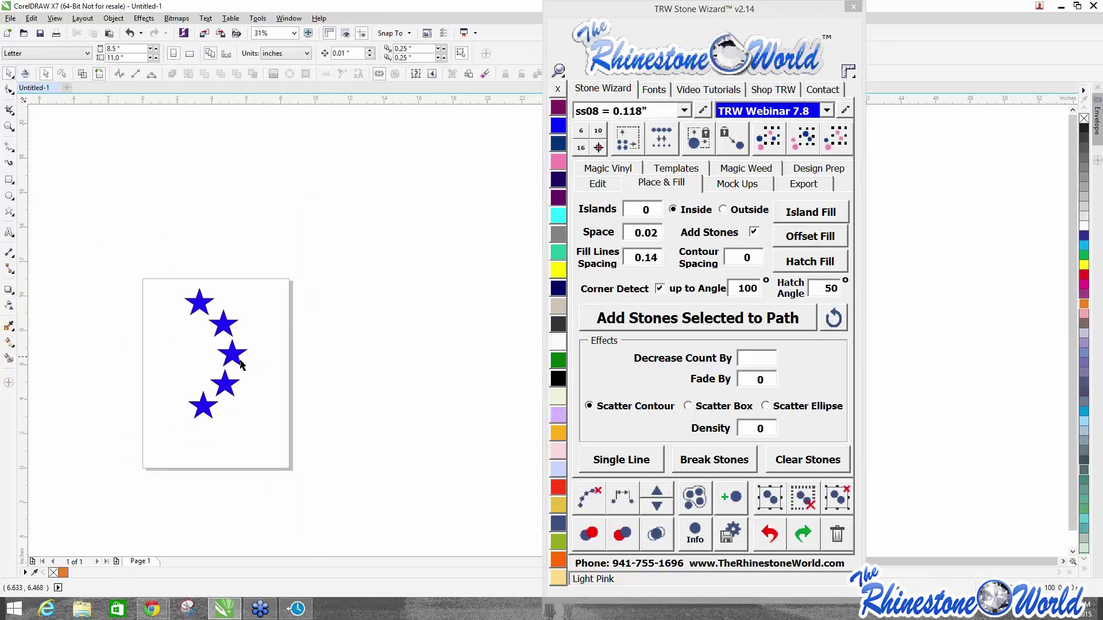
drag(137, 276, 325, 481)
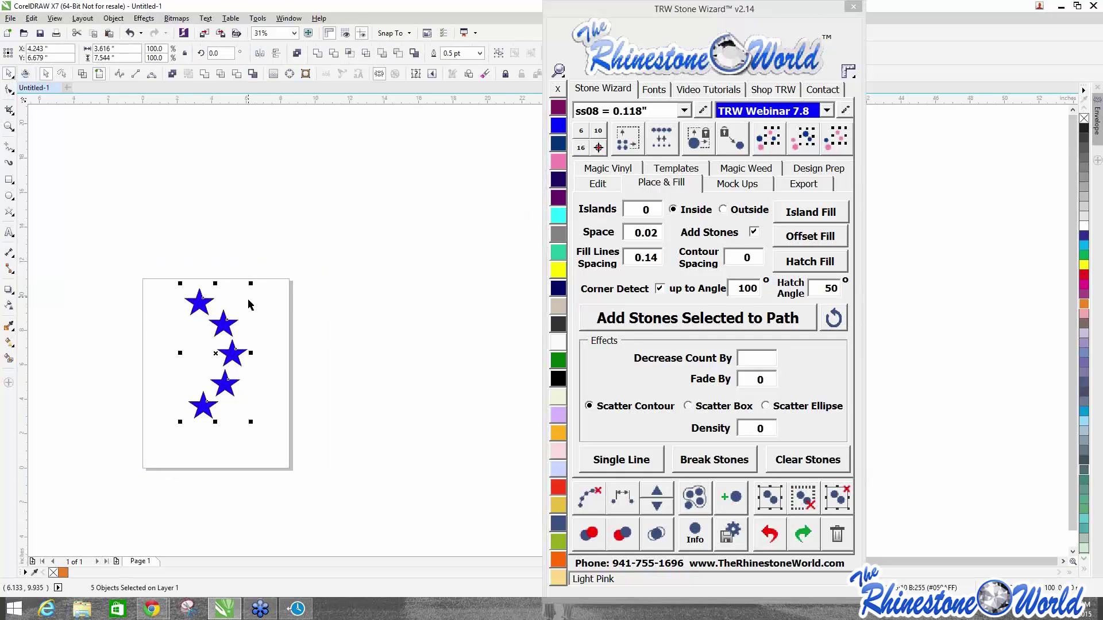
click(599, 183)
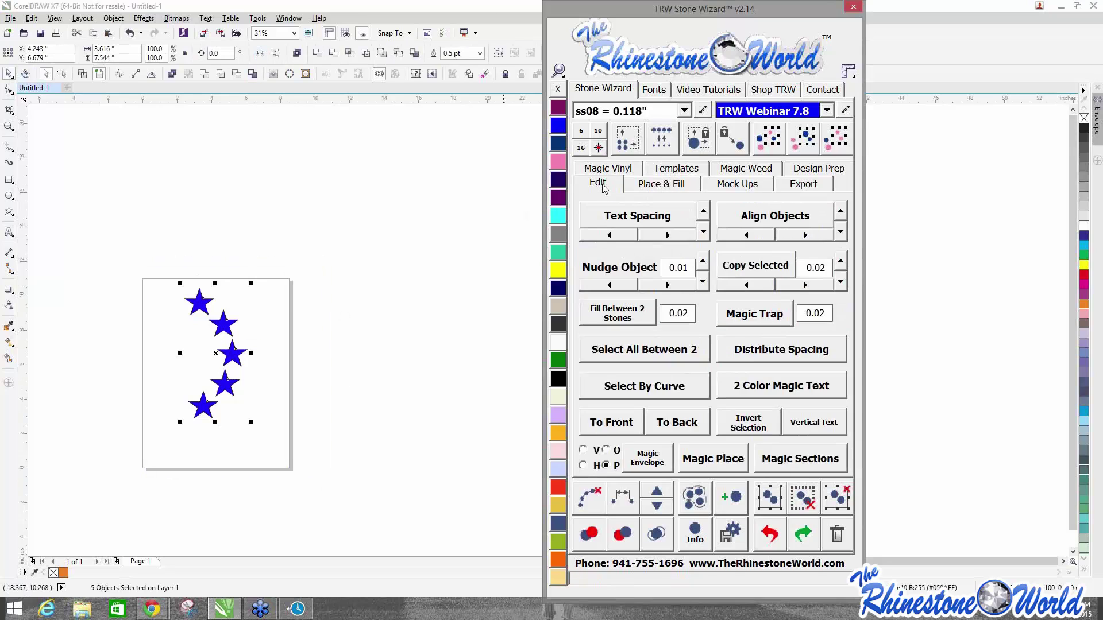
click(766, 284)
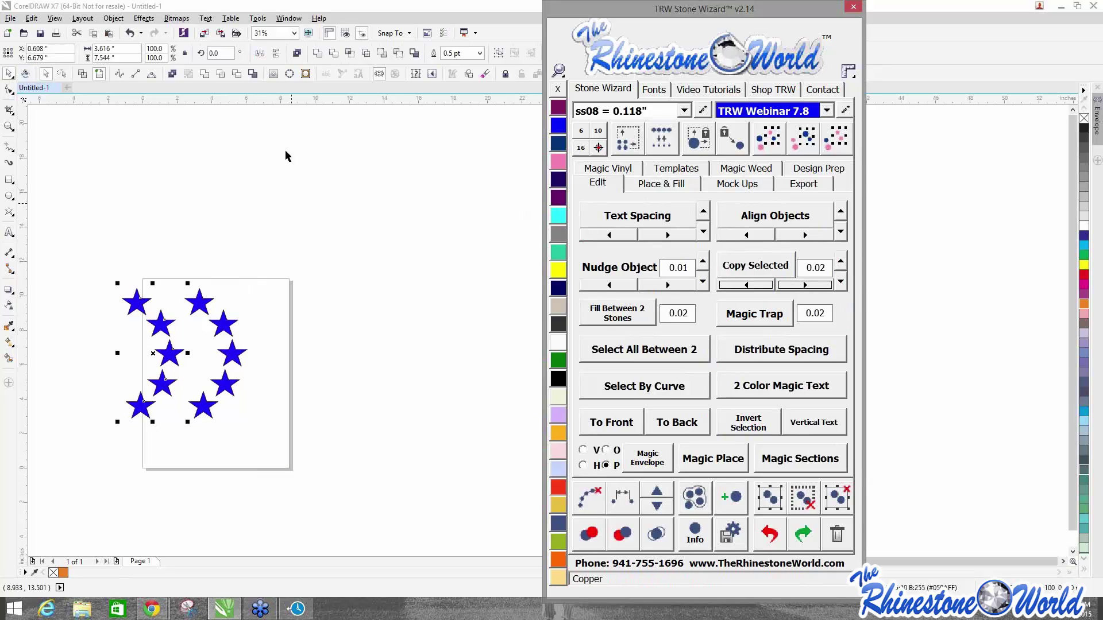
Mirror the copied five-star arc horizontally and nudge it into line with the original arc to form an oval ring.
click(258, 56)
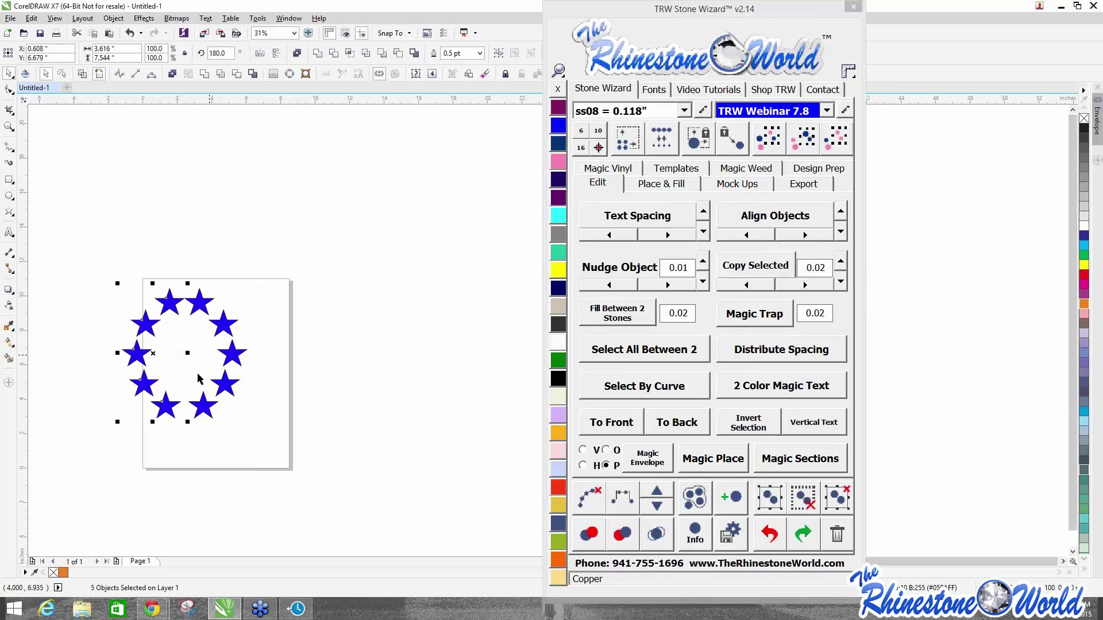
drag(155, 354, 150, 359)
key(Up)
key(Up)
key(Up)
key(Up)
key(Up)
key(Up)
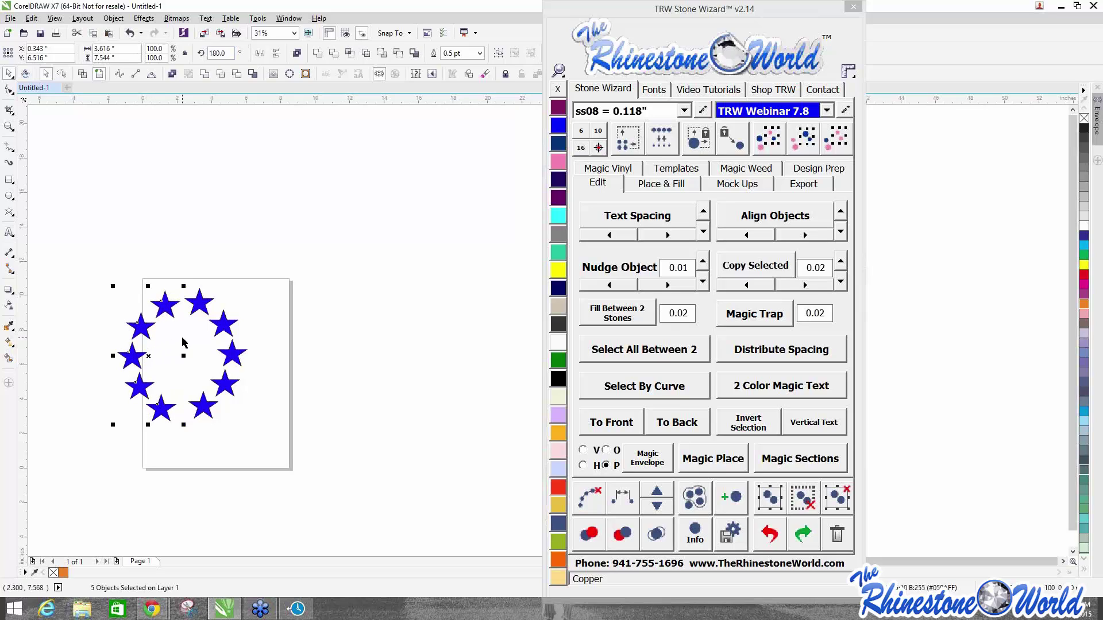
key(Up)
key(Up)
key(Up)
key(Up)
key(Up)
key(Up)
key(Up)
key(Up)
key(Up)
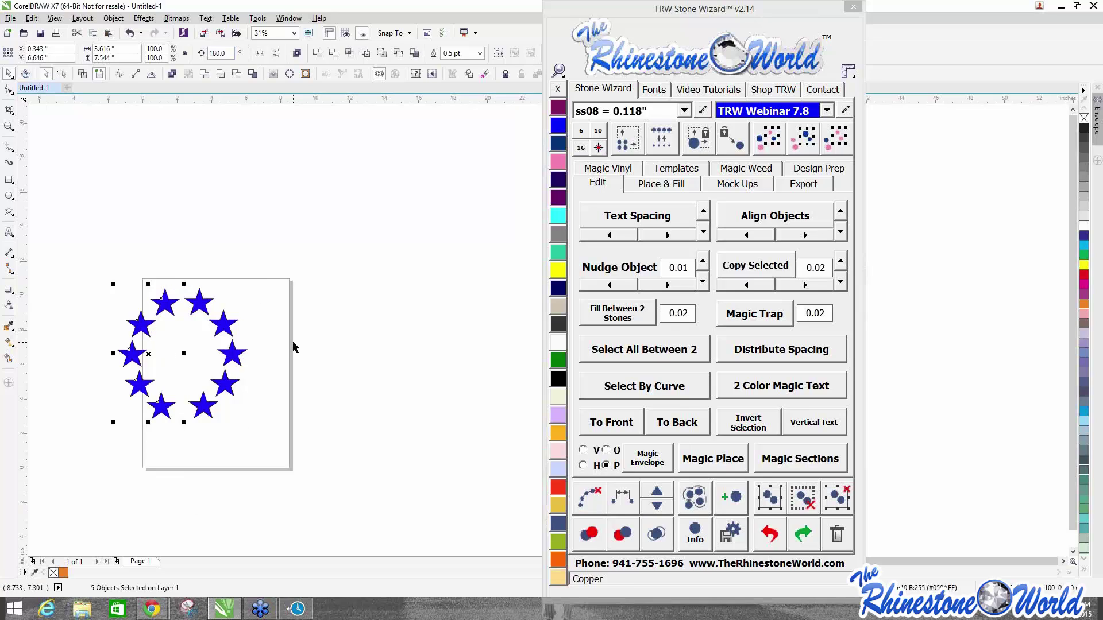
click(272, 301)
Copy the ring's outermost right star to beyond the page's right edge, and respace the two stars along a straight line.
scroll(276, 324, down, 2)
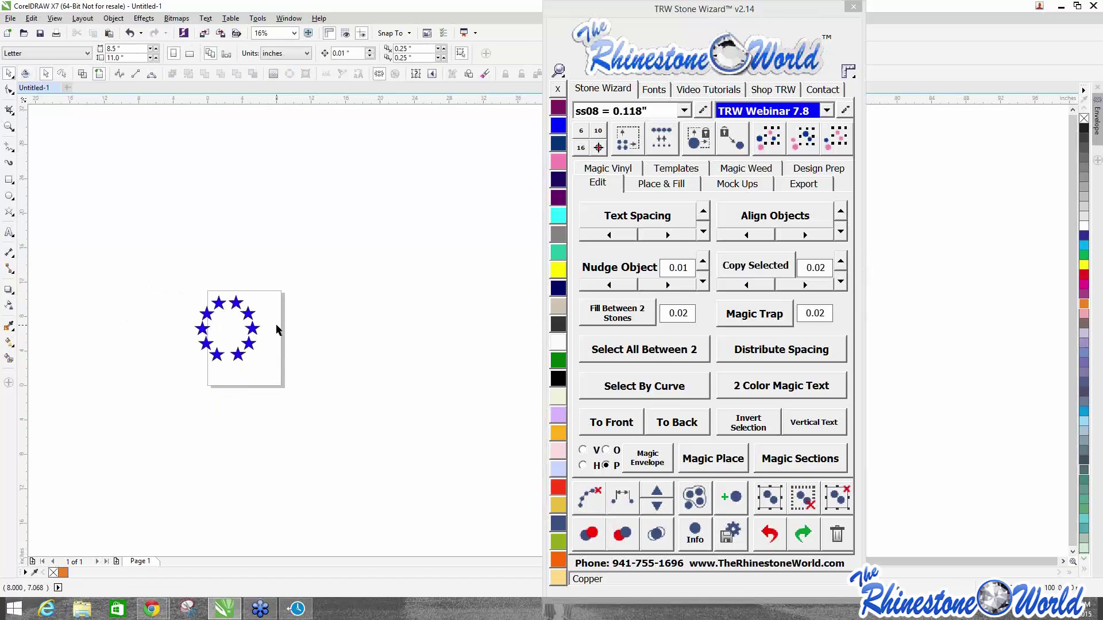
scroll(281, 336, up, 4)
drag(201, 333, 522, 335)
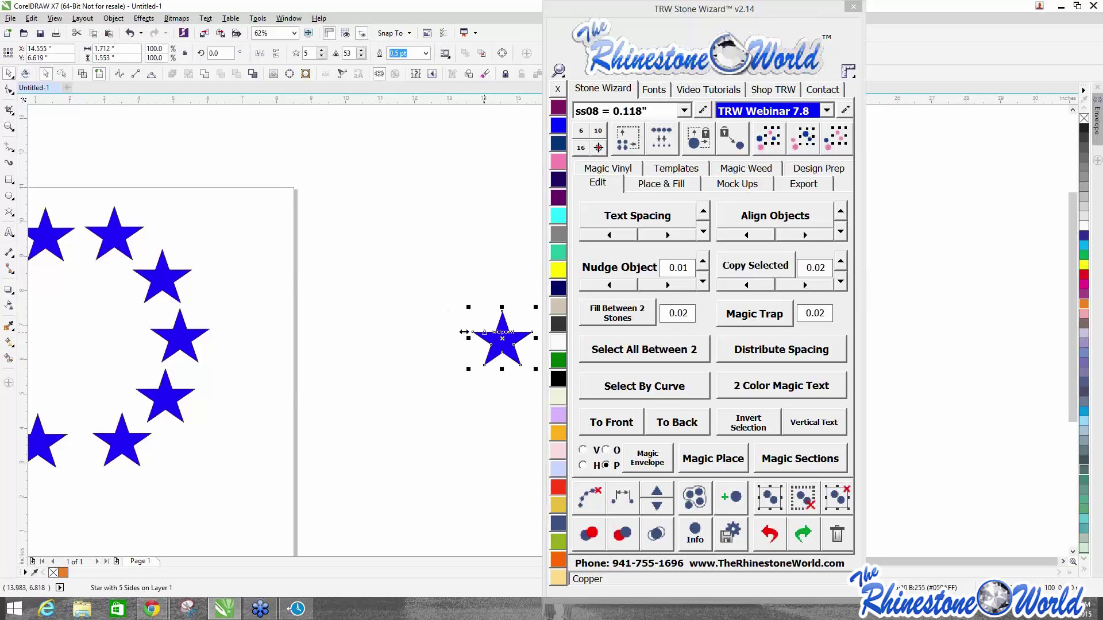
shift+click(181, 338)
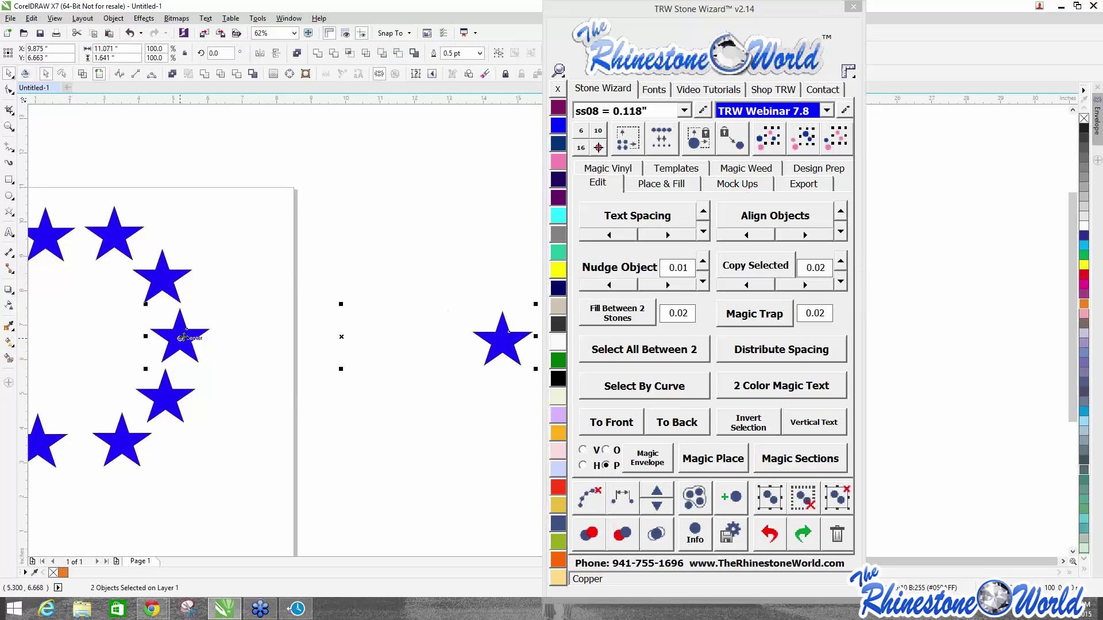
drag(181, 338, 215, 336)
key(ctrl+z)
click(622, 497)
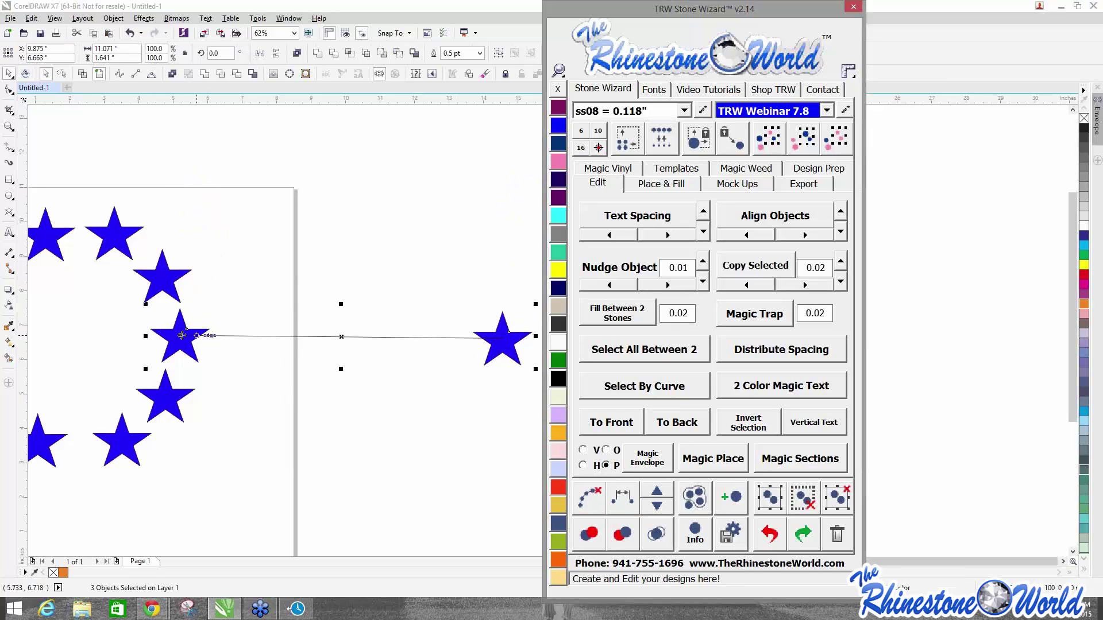
Add and remove stars along the straight line until it holds five evenly spaced stars.
click(656, 498)
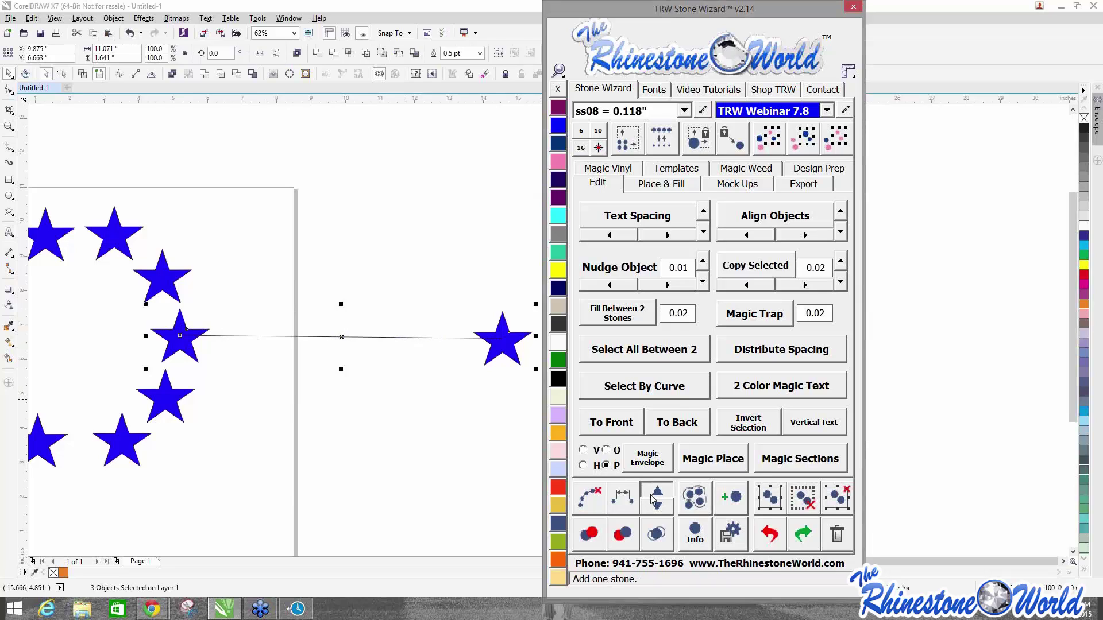
click(656, 497)
click(657, 498)
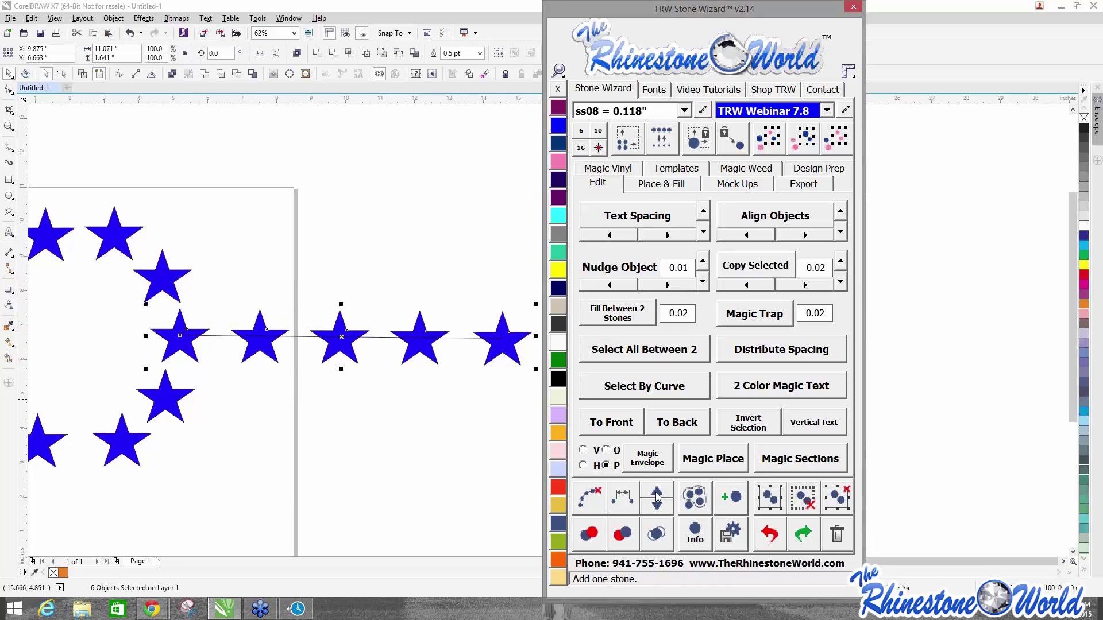
click(657, 497)
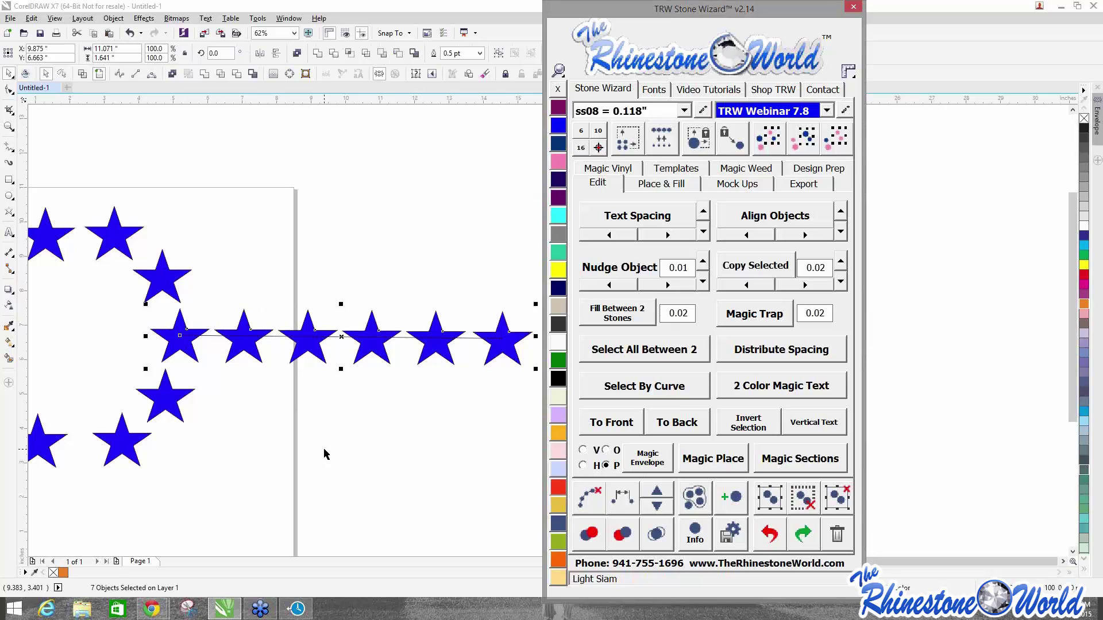
click(658, 508)
click(658, 509)
click(657, 491)
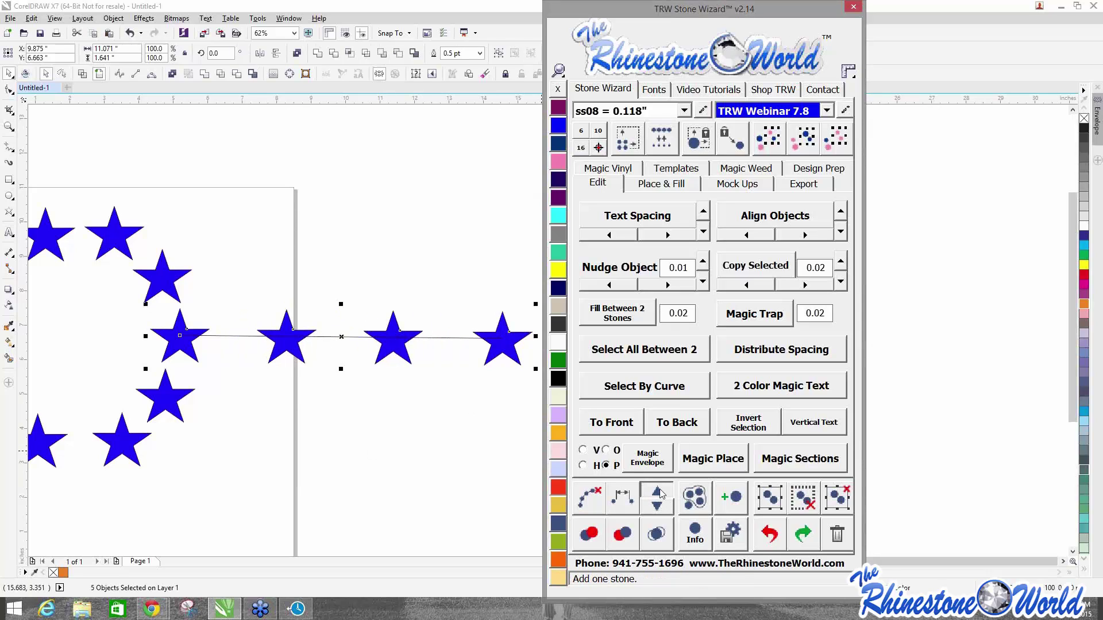
click(281, 395)
Draw a basic heart shape about 5.1 by 3.8 inches above the star ring and fill it with TRW Pink.
scroll(276, 390, down, 1)
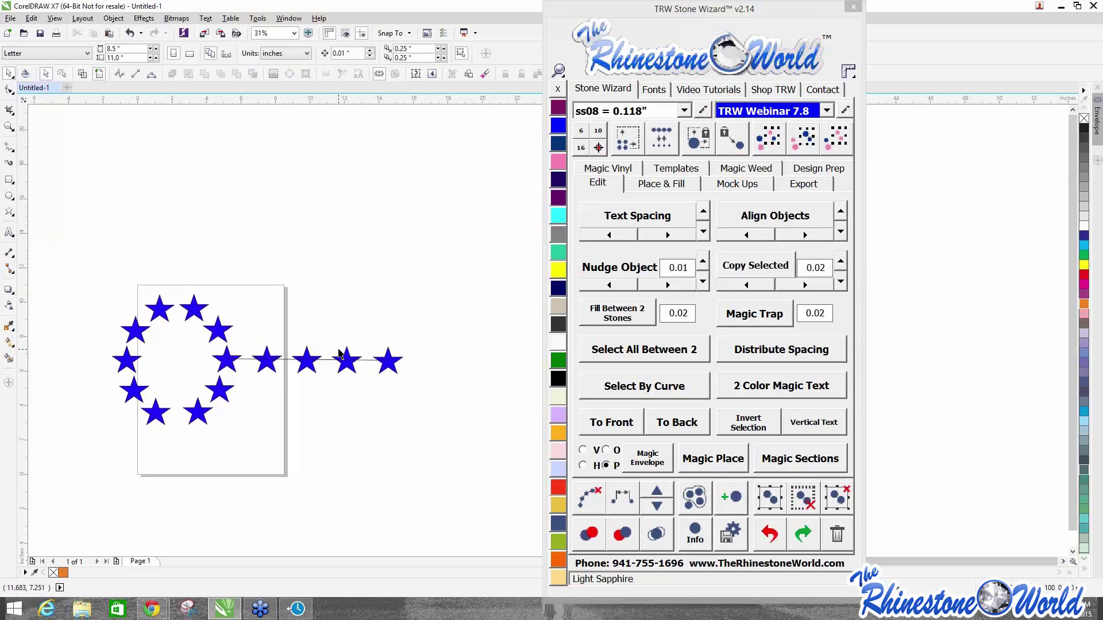
click(9, 232)
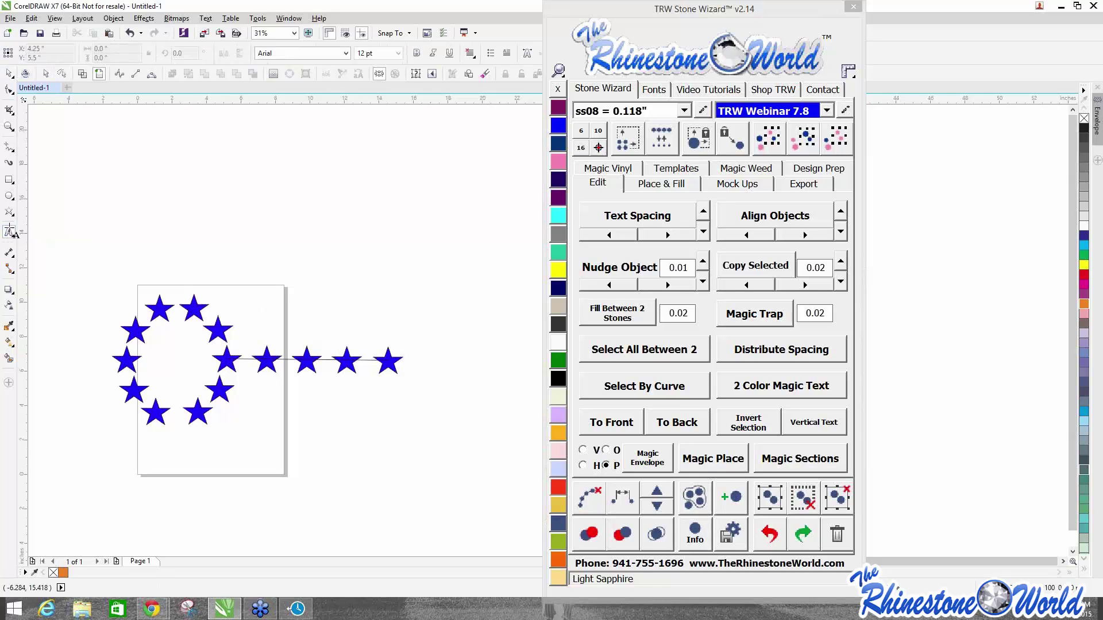
click(12, 214)
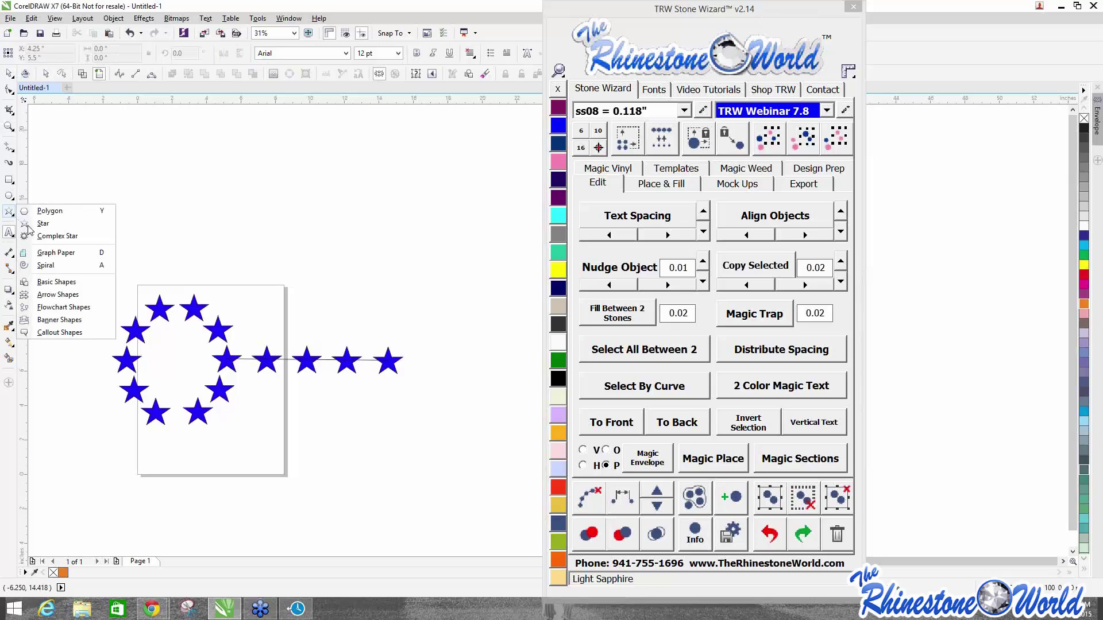
click(47, 280)
click(298, 53)
click(354, 73)
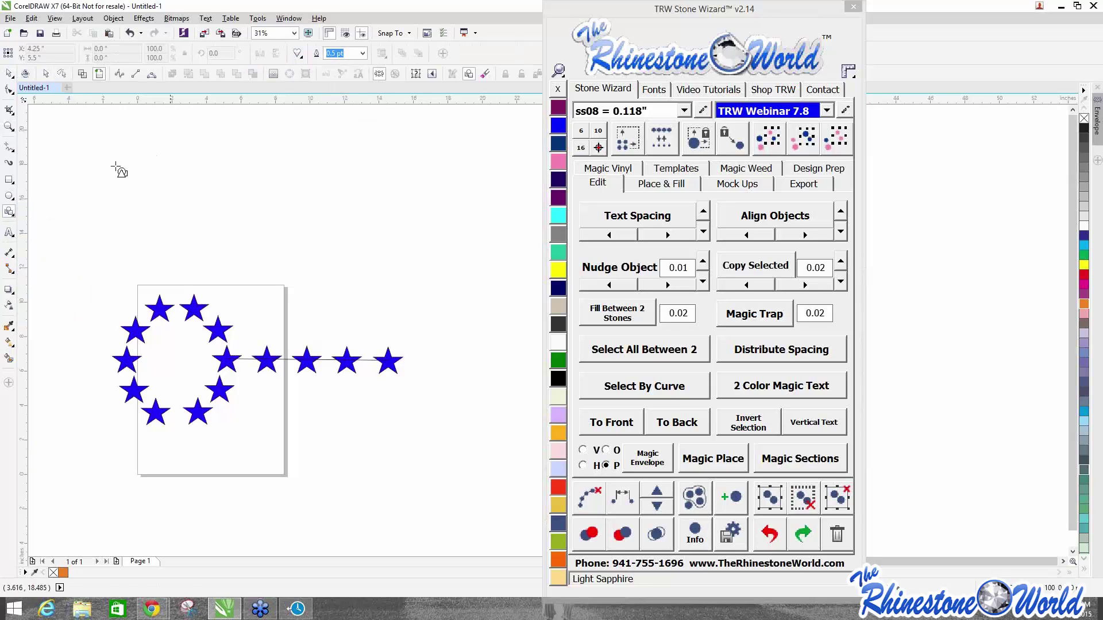
drag(114, 169, 203, 236)
click(8, 72)
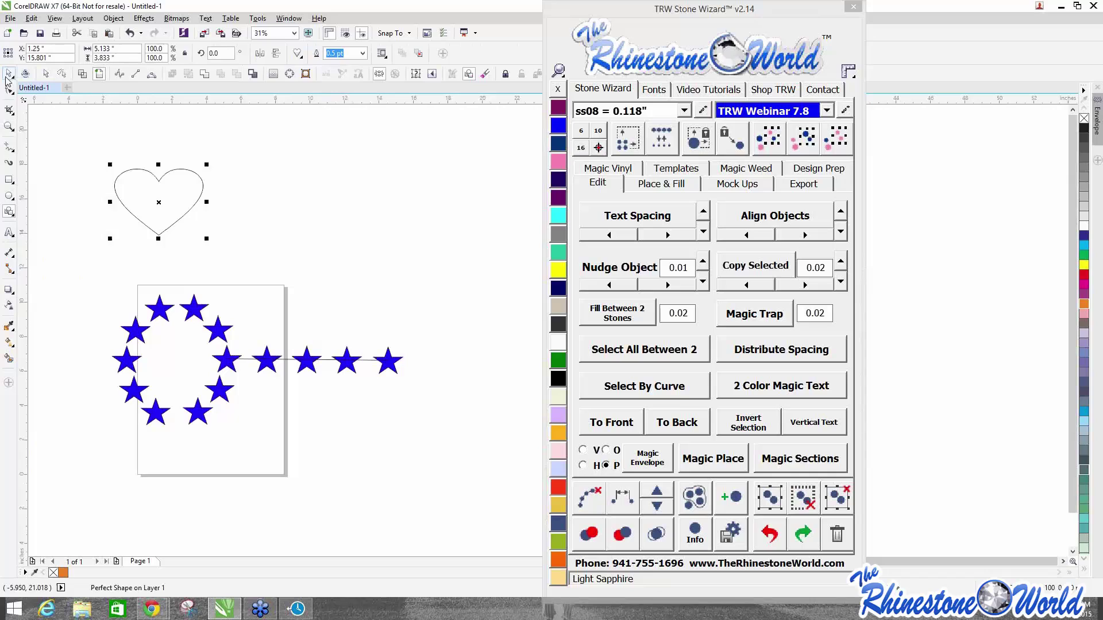
click(558, 161)
Place two copies of the pink heart, one diagonally below it and one level with it farther right.
drag(170, 204, 310, 297)
key(space)
drag(81, 142, 253, 121)
Respace the three pink hearts evenly along a curve, and add two more hearts to it.
click(153, 210)
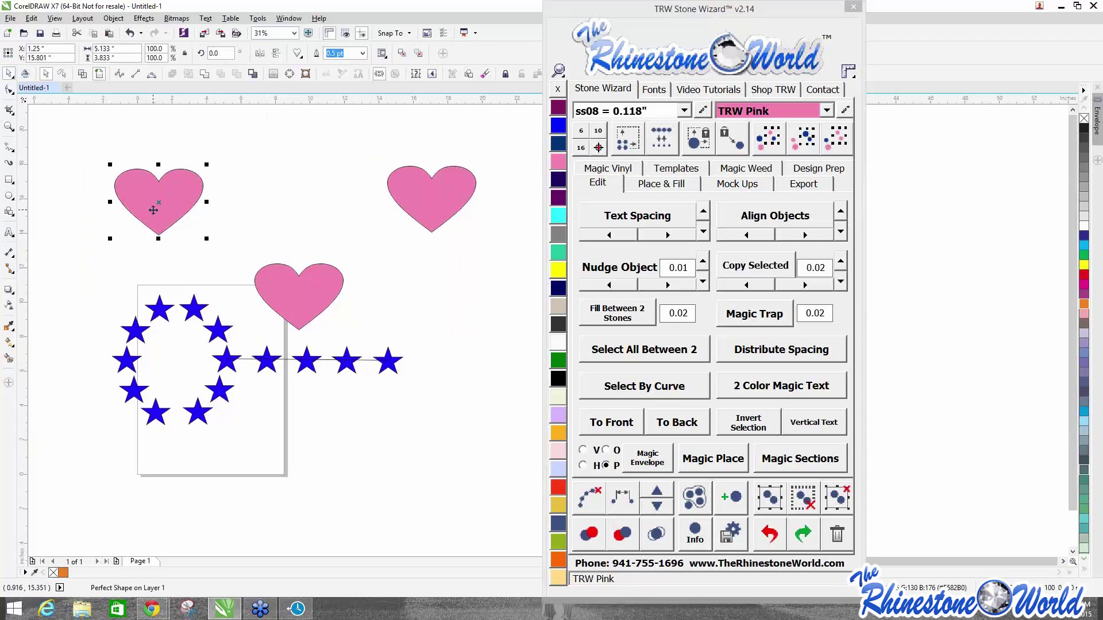
shift+click(304, 295)
shift+click(446, 205)
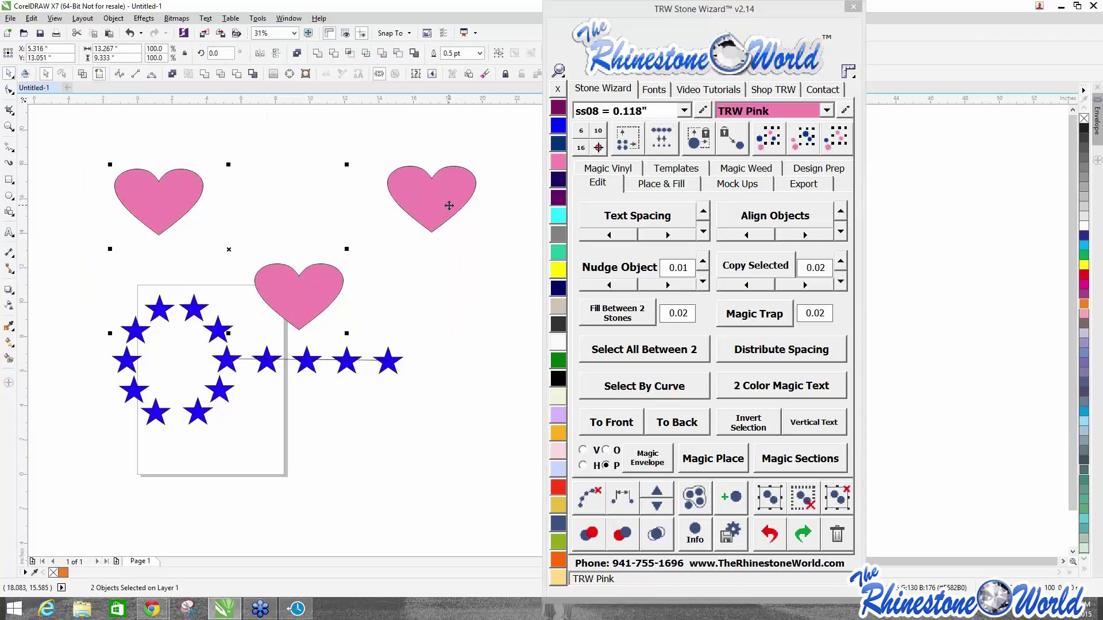
click(622, 498)
click(657, 491)
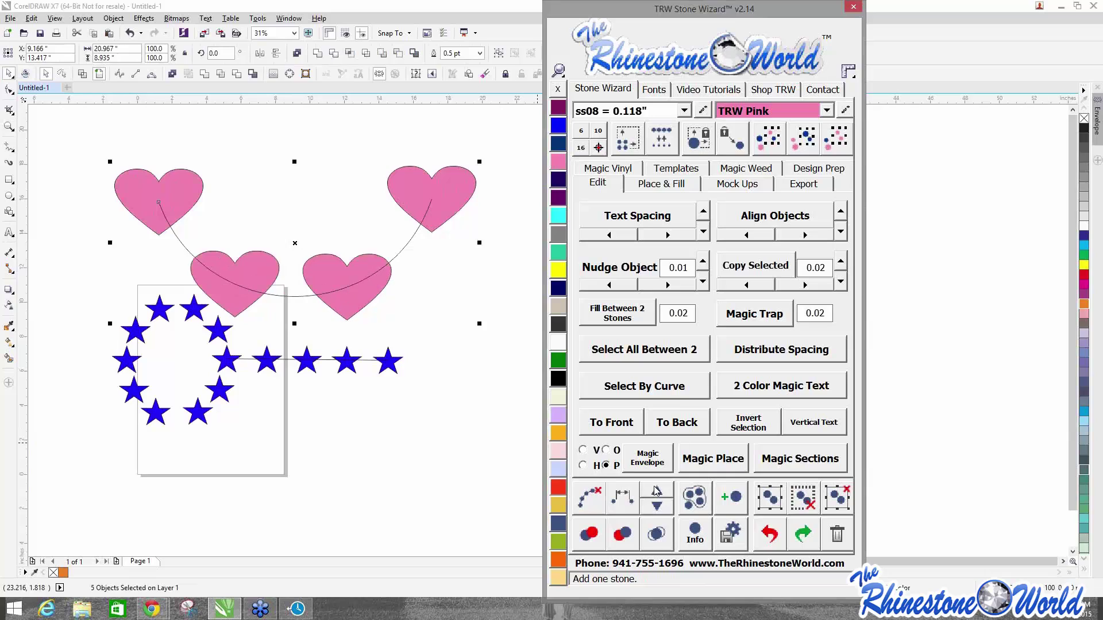
click(656, 492)
click(498, 455)
scroll(329, 337, down, 2)
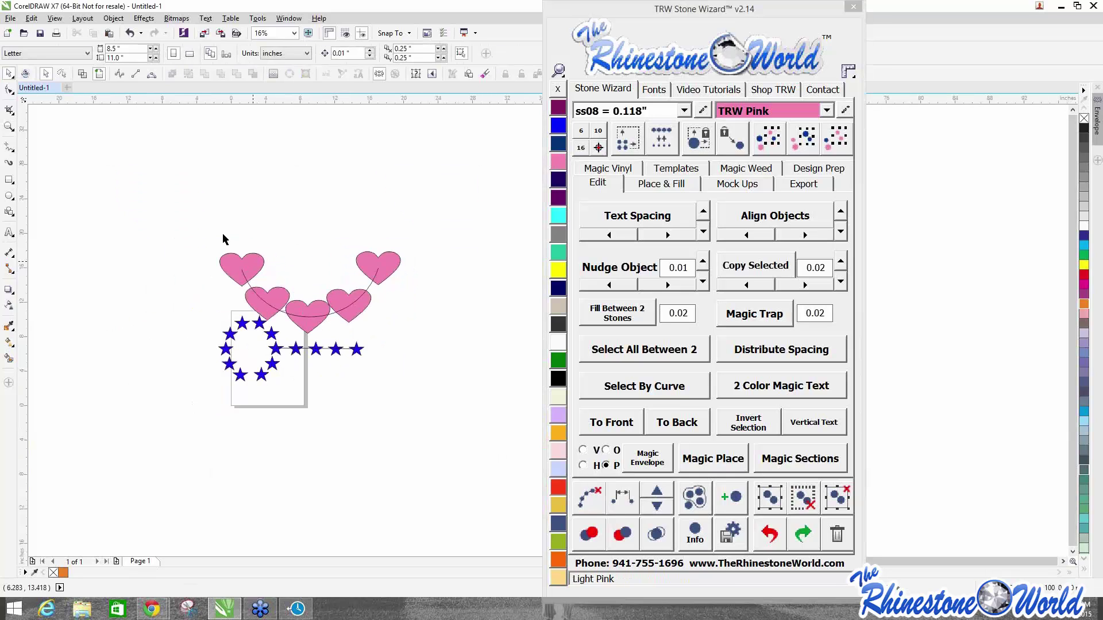
drag(205, 222, 438, 327)
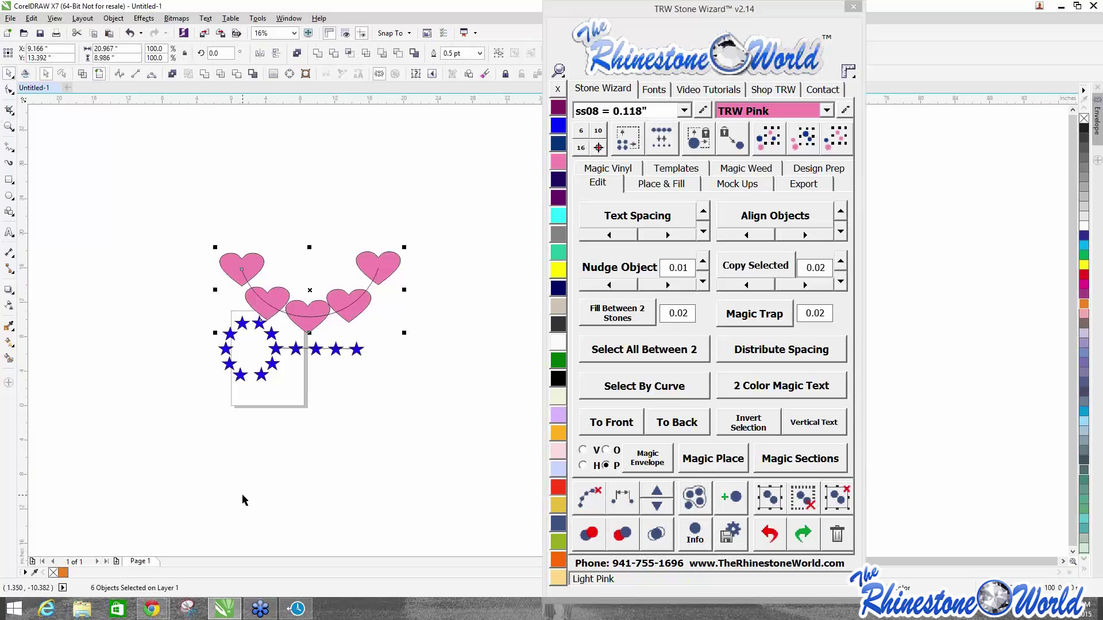
click(310, 376)
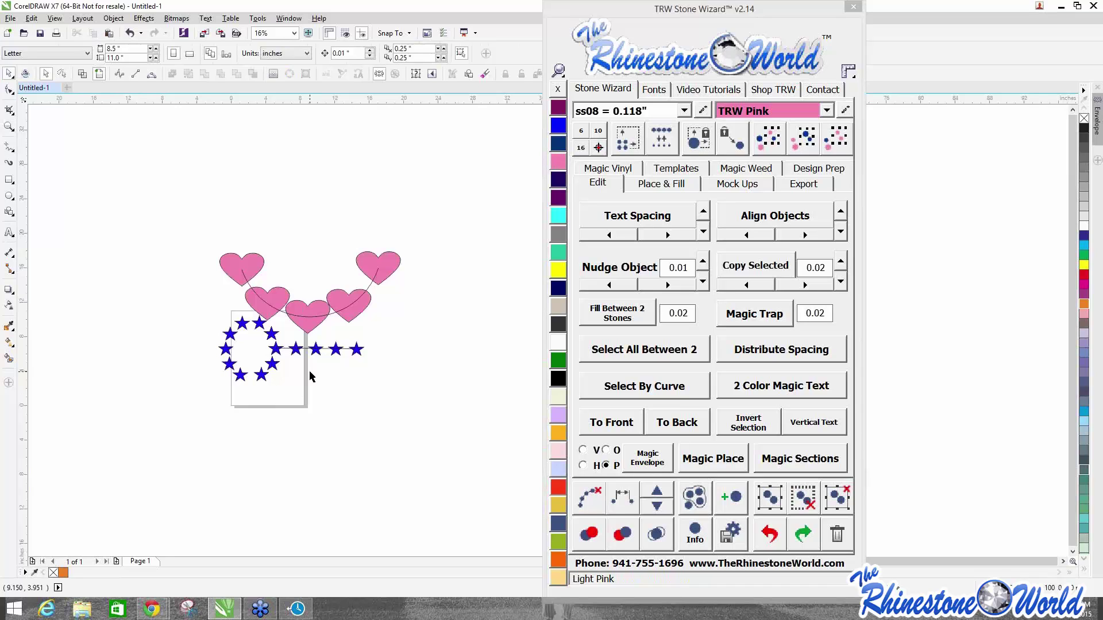
scroll(355, 346, up, 2)
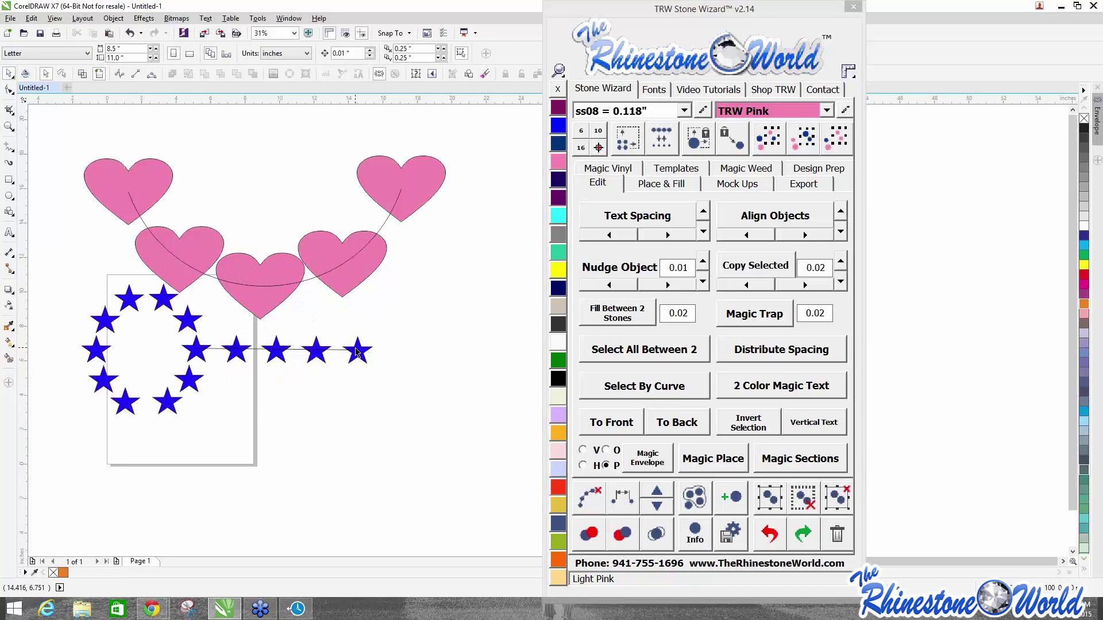
drag(411, 330, 169, 386)
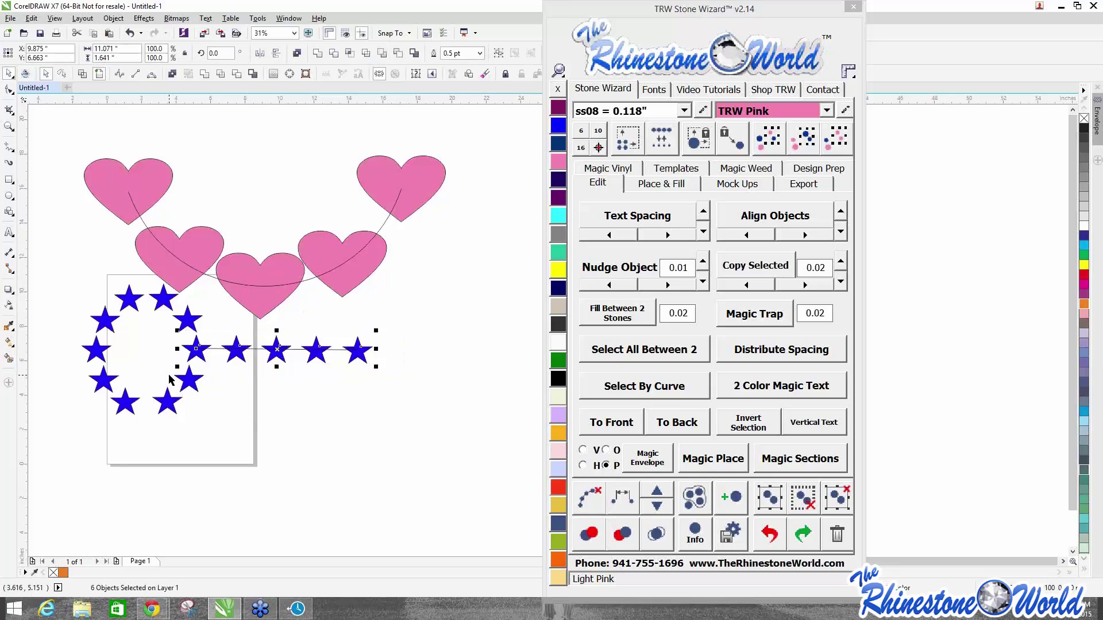
click(263, 339)
Move the straight row of five stars clear of the page's right edge and remove its guide line.
scroll(265, 405, down, 2)
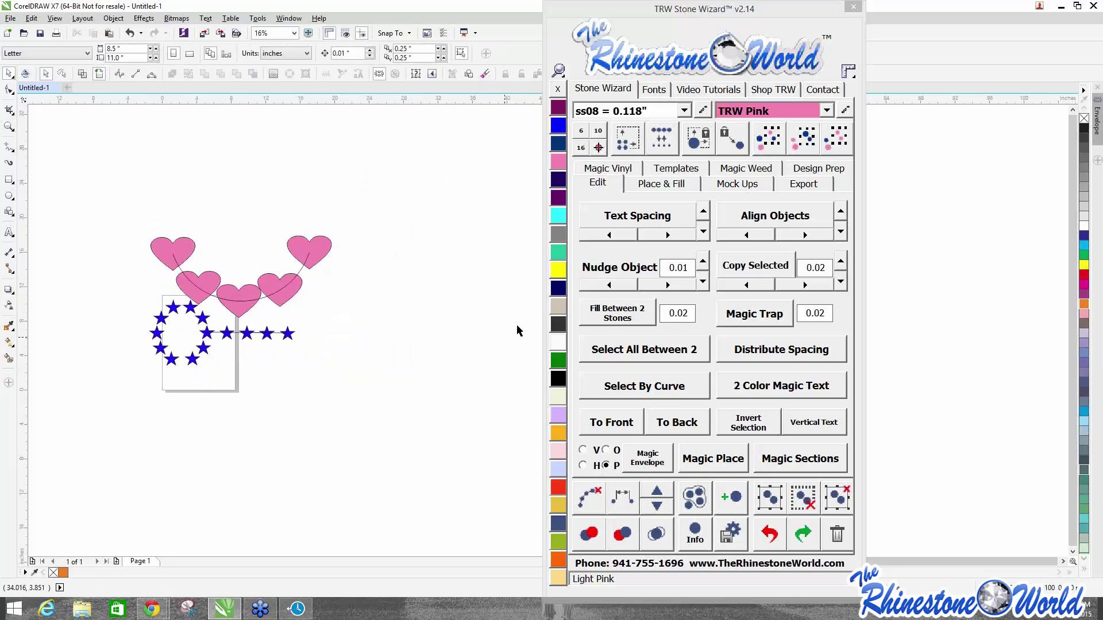
drag(322, 314, 147, 375)
drag(248, 333, 373, 341)
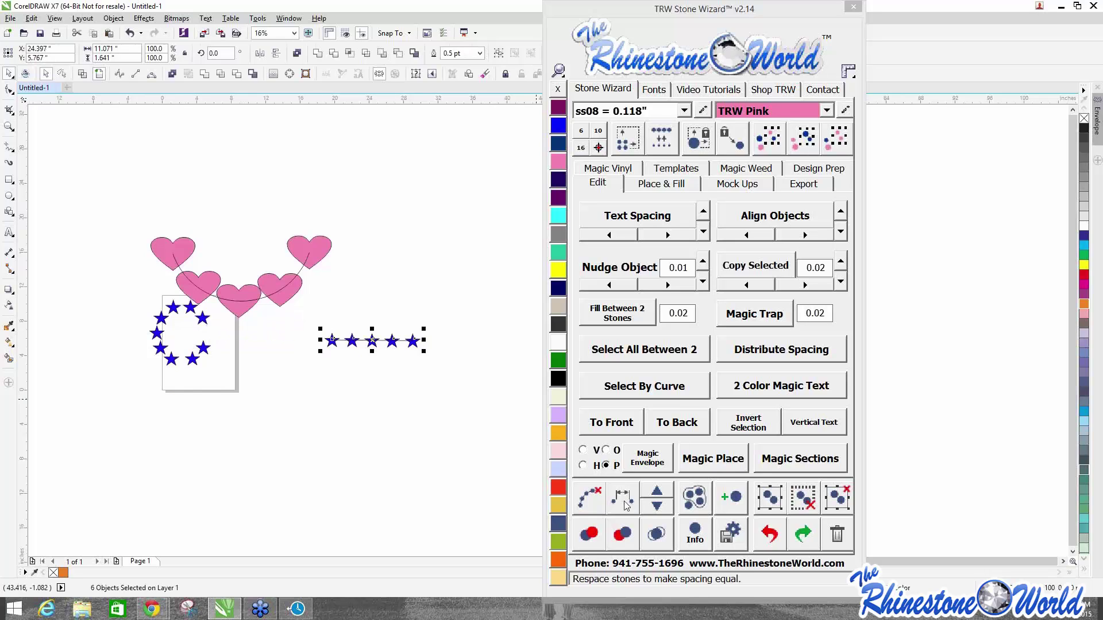
click(385, 324)
scroll(385, 324, up, 2)
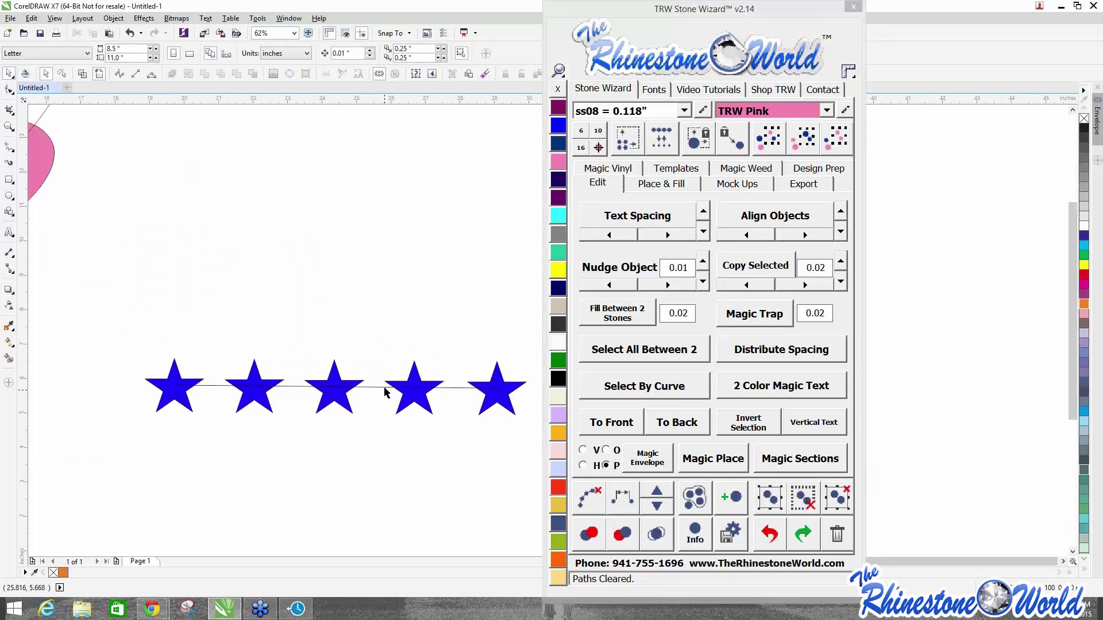
scroll(383, 384, down, 1)
Duplicate the five-star row downward four times with Copy Selected at 0.02 spacing, making a five-by-five grid.
drag(240, 350, 486, 441)
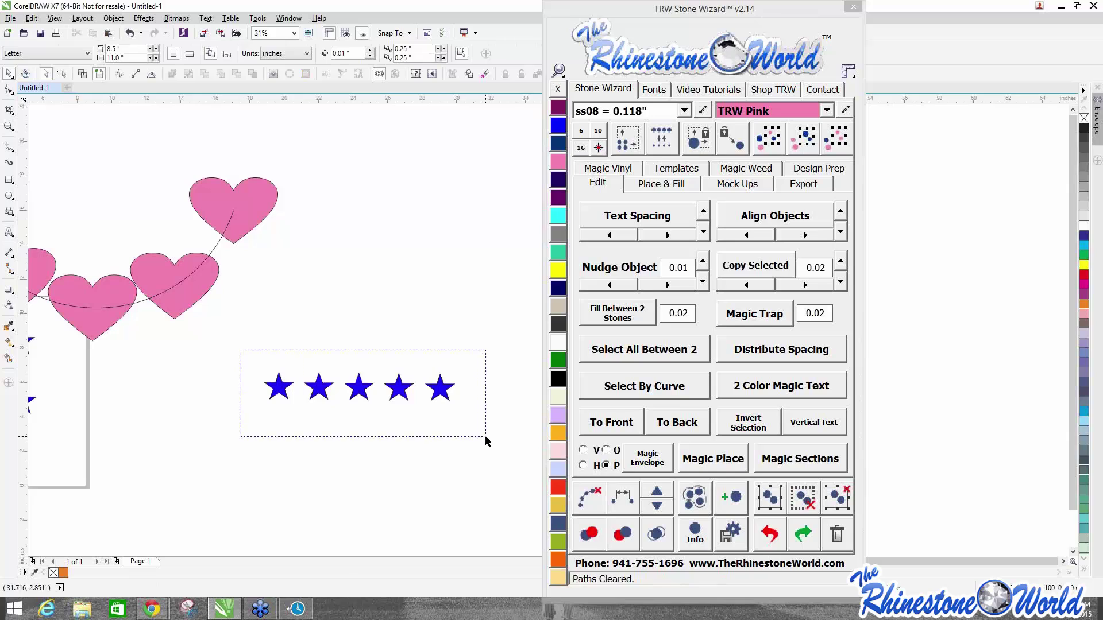
click(840, 281)
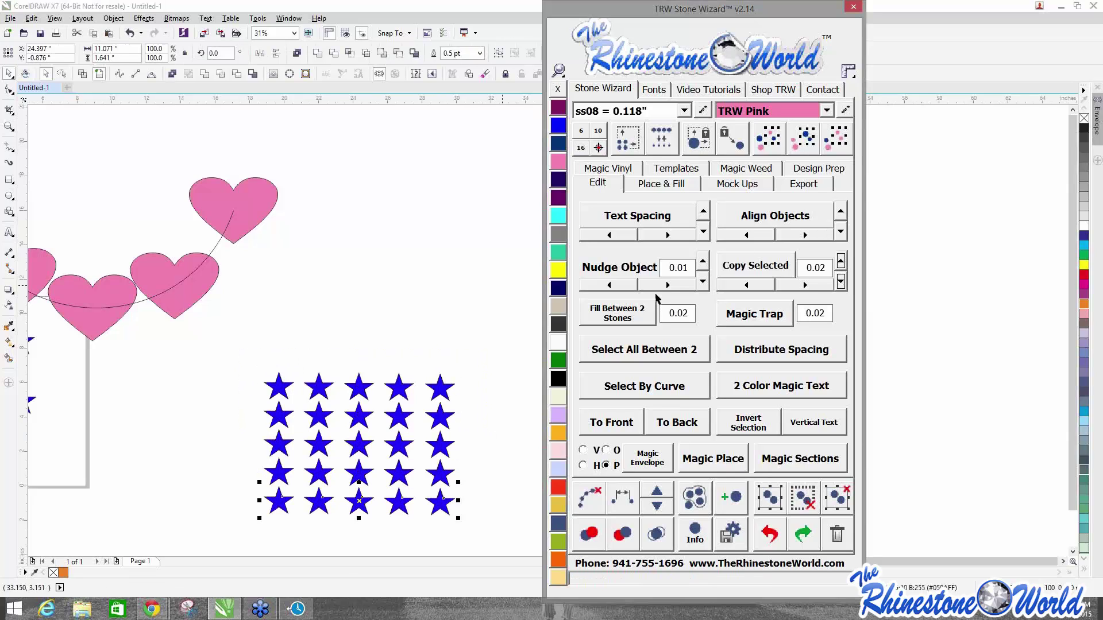
click(383, 267)
scroll(384, 267, down, 1)
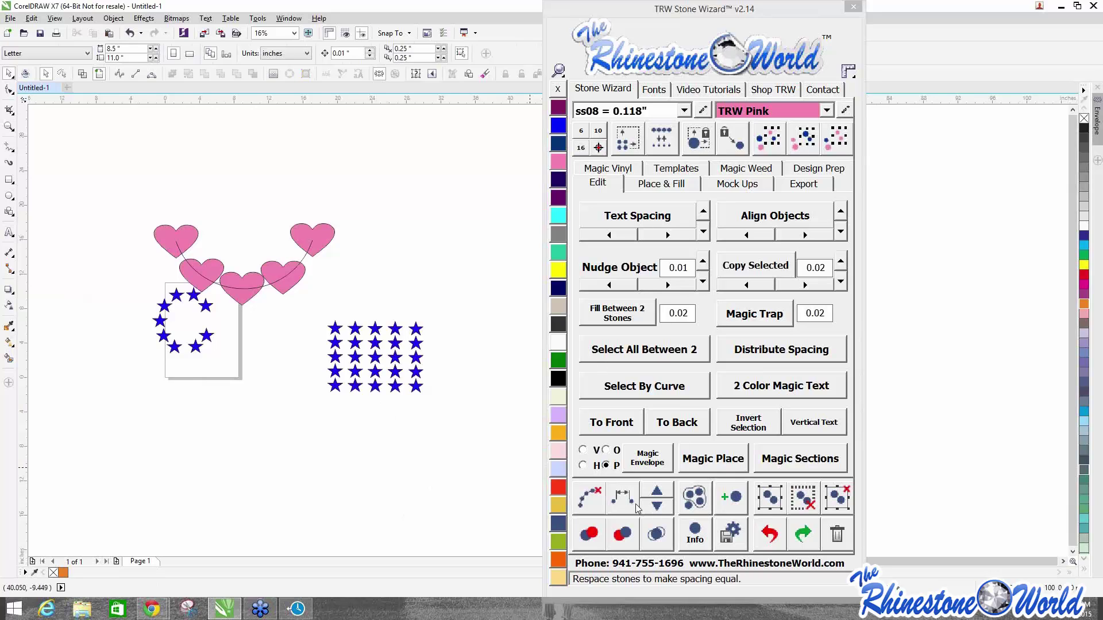
Delete all the hearts, their guide curve, the star ring and the star grid from the drawing.
drag(417, 393, 310, 439)
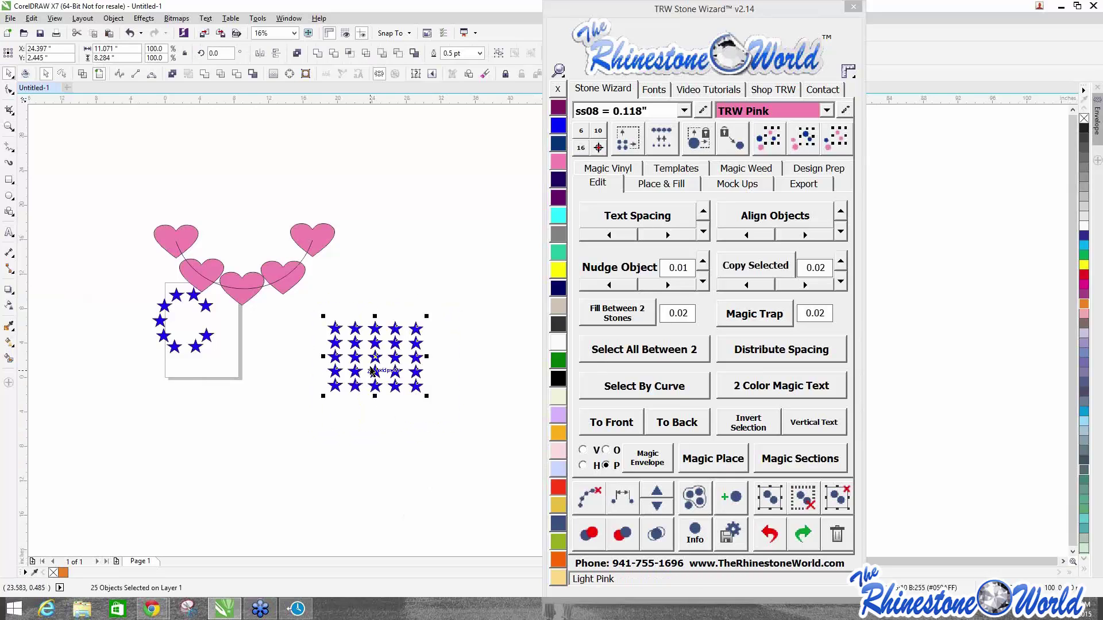
click(447, 435)
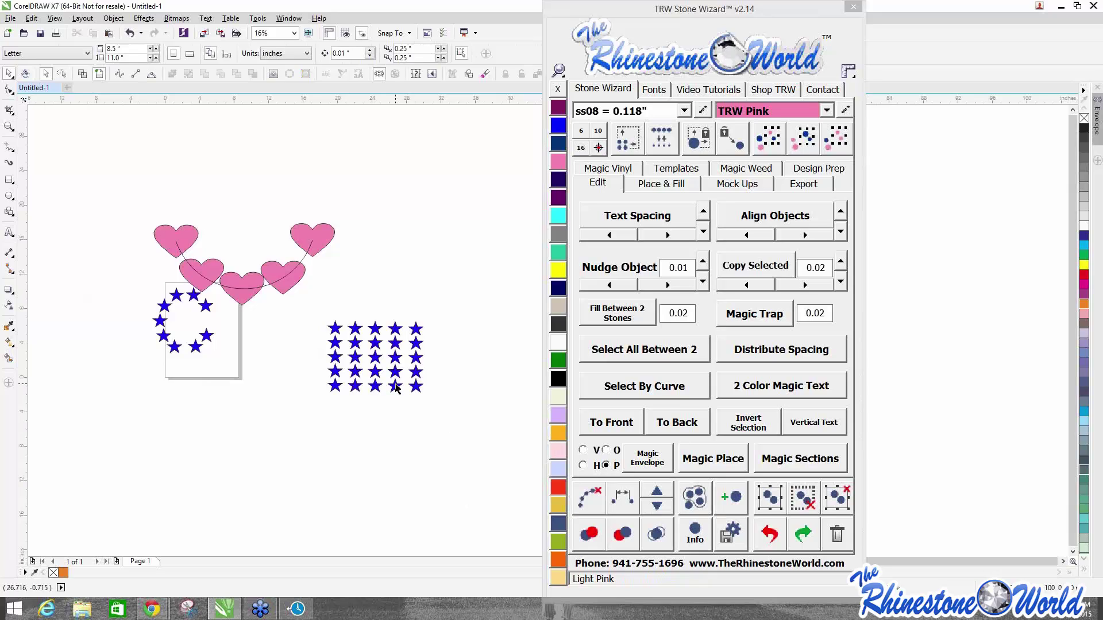
drag(115, 193, 474, 425)
key(Delete)
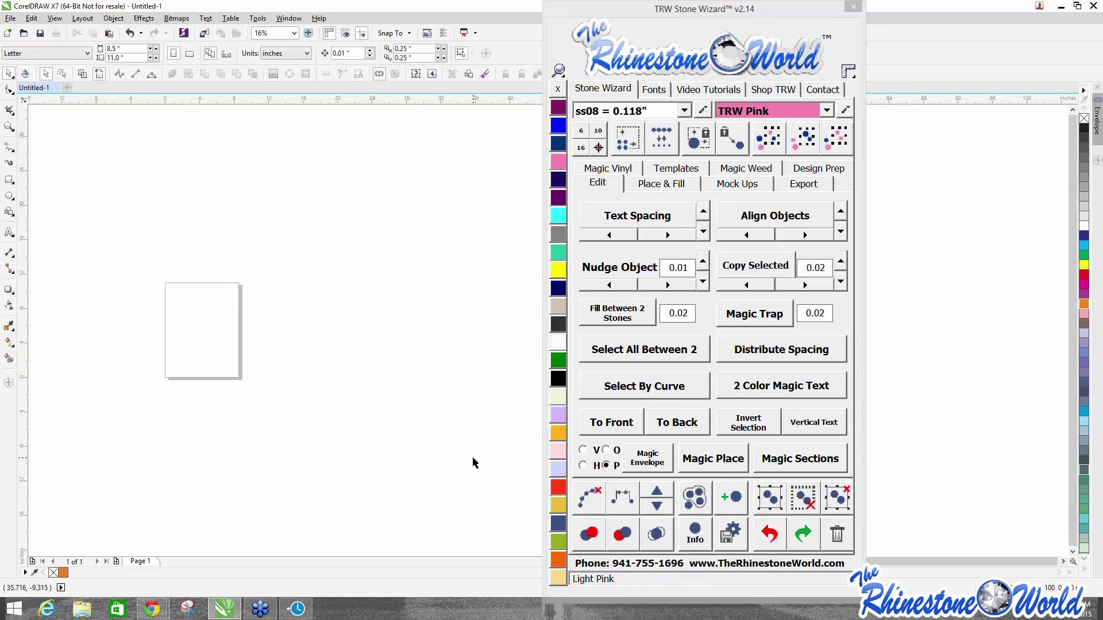
scroll(126, 343, up, 2)
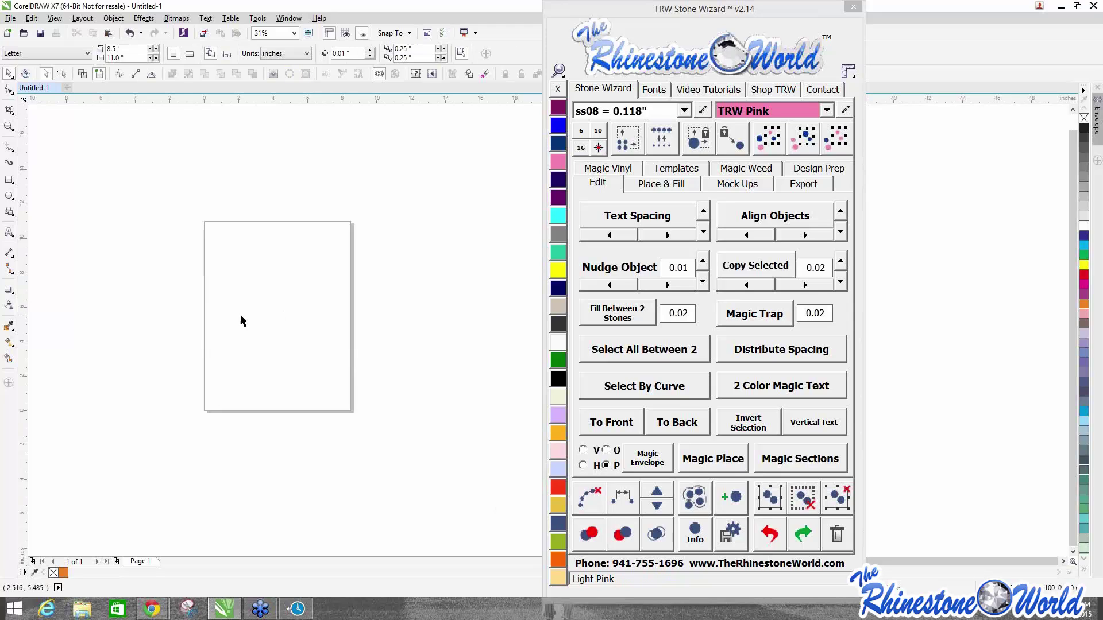
scroll(240, 315, up, 2)
scroll(241, 318, down, 2)
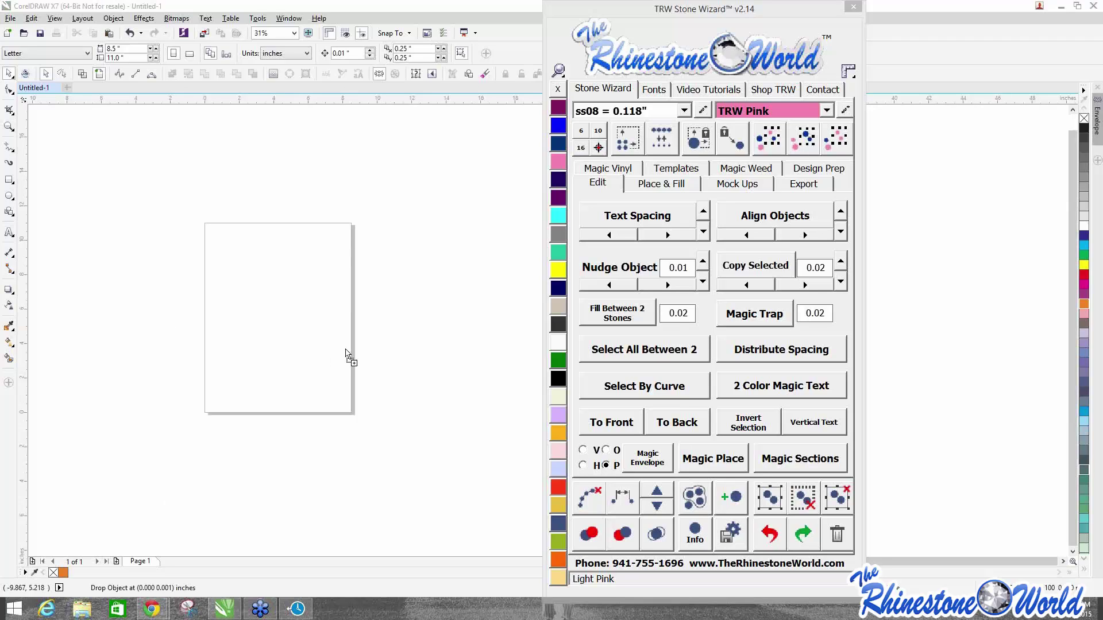
Import the baseball EPS design as editable with its text as curves, and ungroup all of its objects.
drag(347, 357, 262, 316)
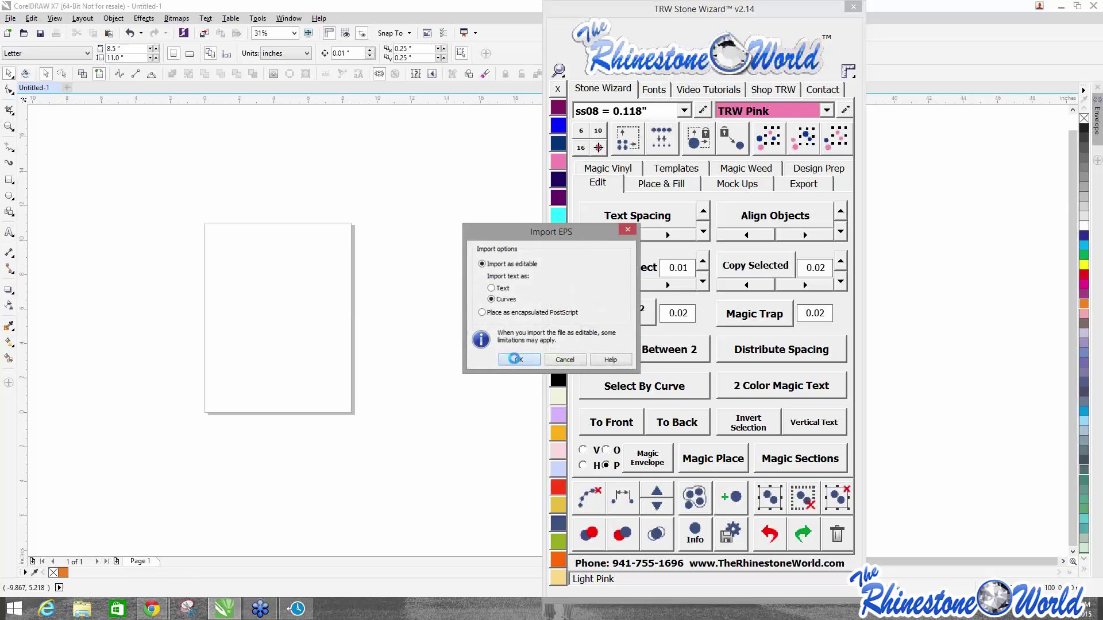
click(519, 359)
scroll(354, 322, down, 2)
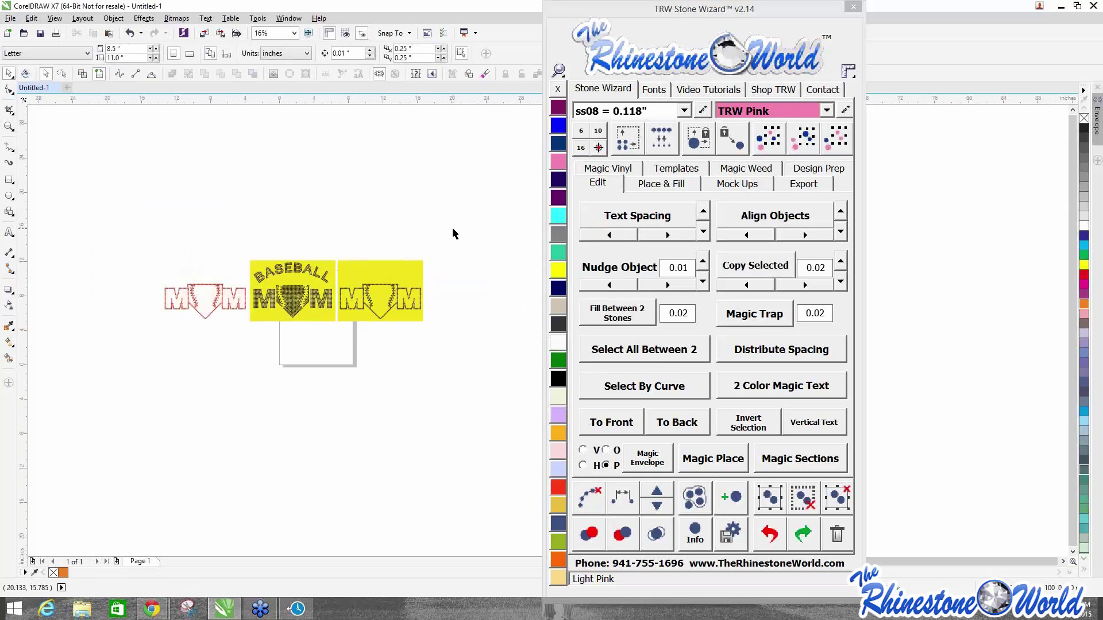
drag(453, 227, 251, 380)
right_click(337, 289)
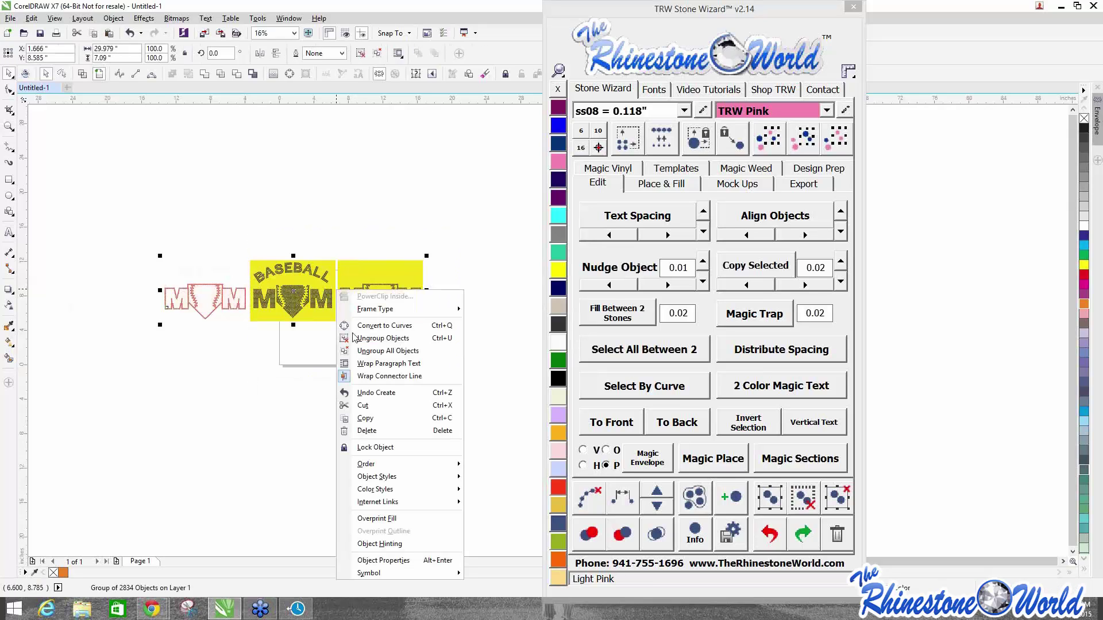
click(402, 351)
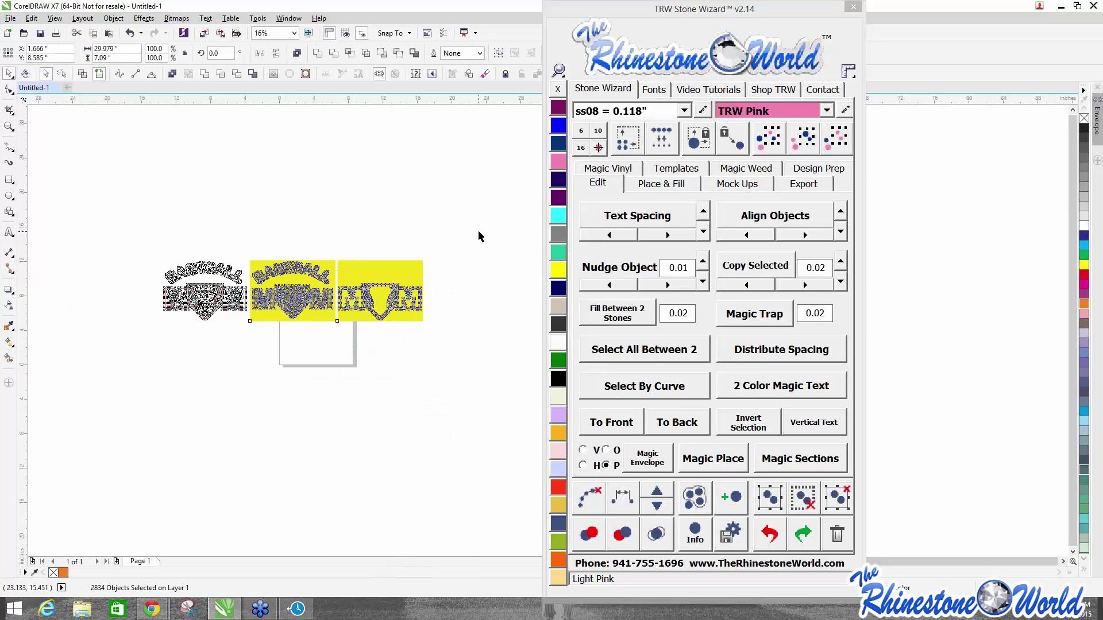
Delete the two yellow-background versions of the design and move the remaining BASEBALL MOM stones onto the page.
drag(479, 231, 249, 356)
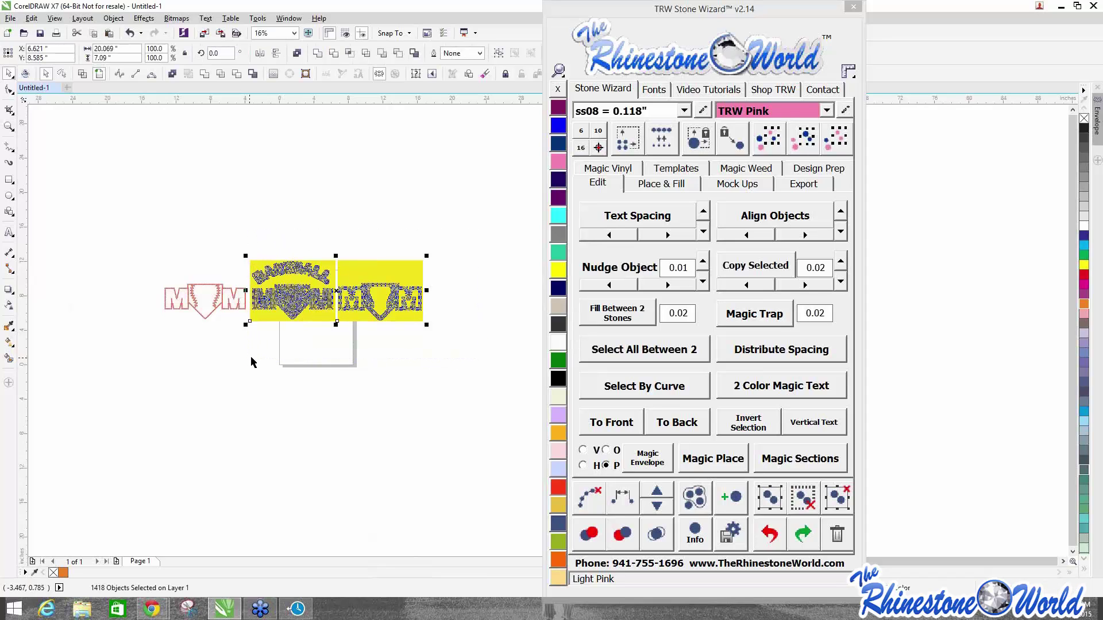
key(Delete)
drag(91, 215, 343, 407)
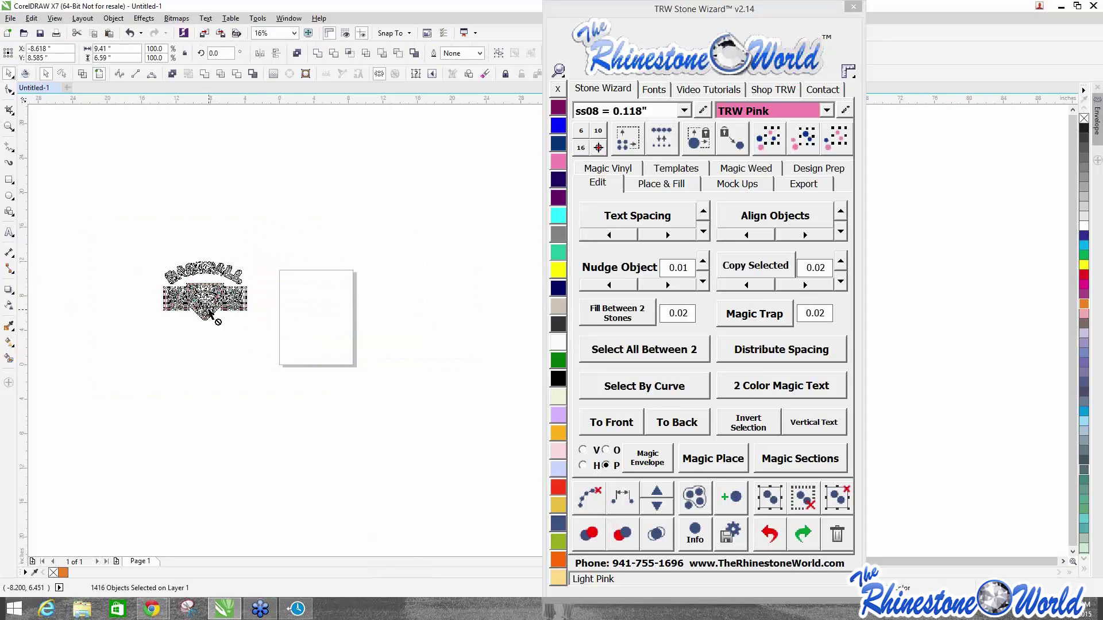
drag(208, 309, 331, 324)
scroll(315, 311, up, 2)
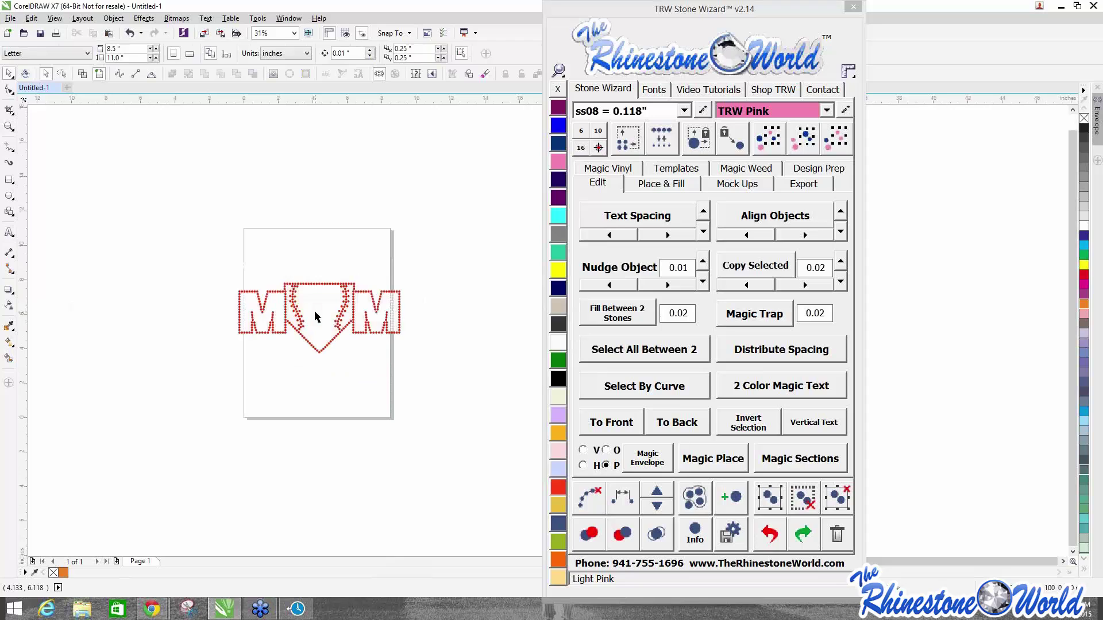
Select all the white stones of the BASEBALL MOM design and recolor them Jet Black.
click(315, 311)
click(565, 383)
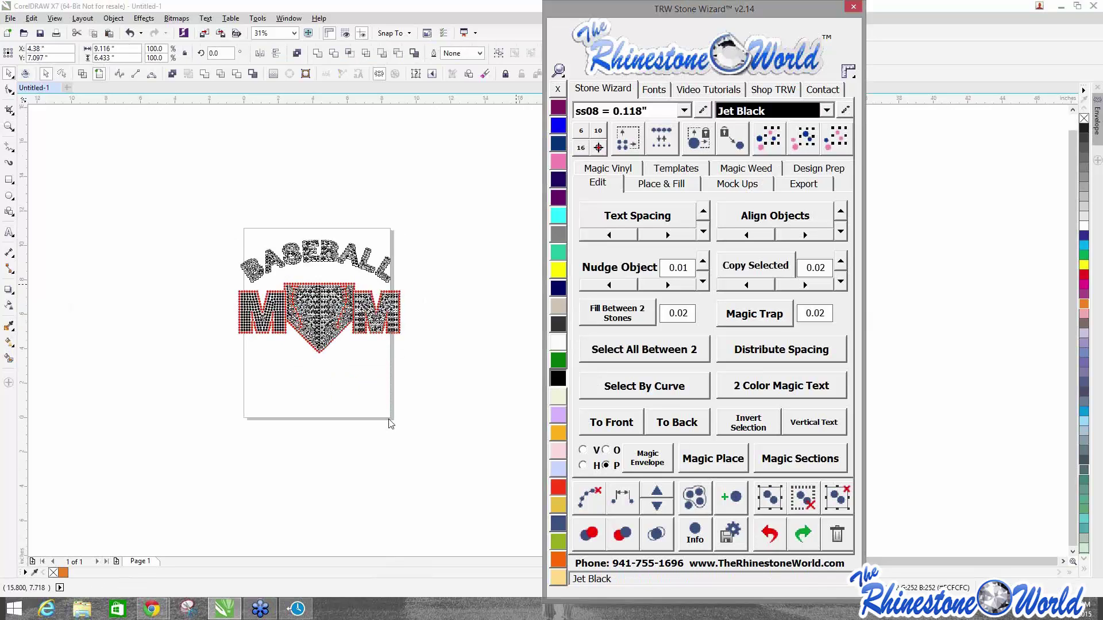
click(327, 364)
scroll(332, 349, up, 2)
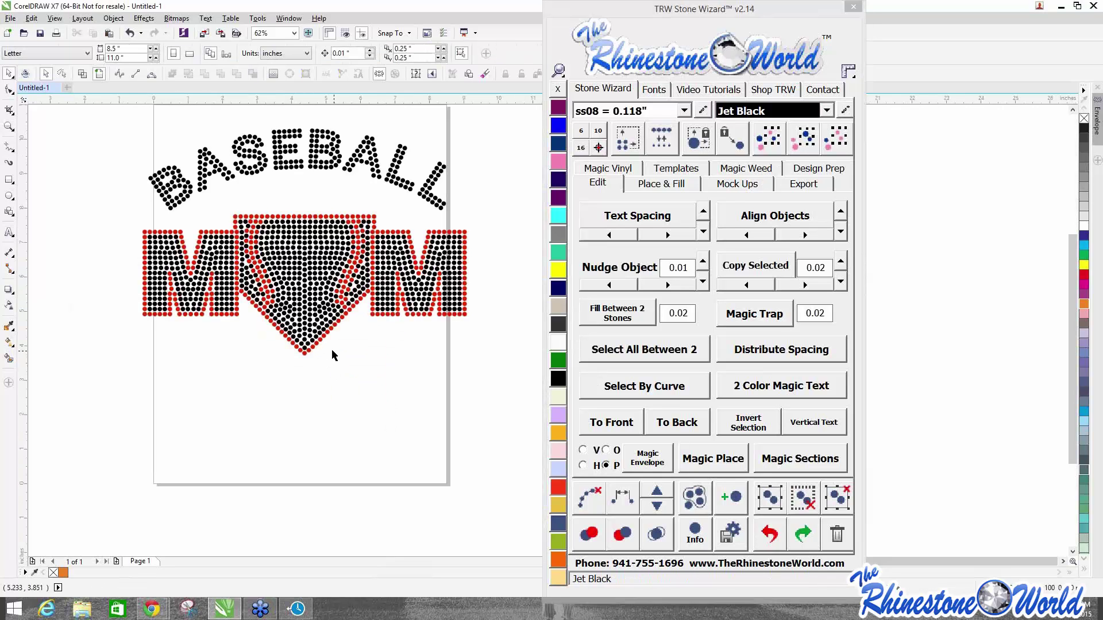
Place a duplicate of the whole BASEBALL MOM design directly below the original.
scroll(216, 253, down, 4)
drag(216, 253, 341, 348)
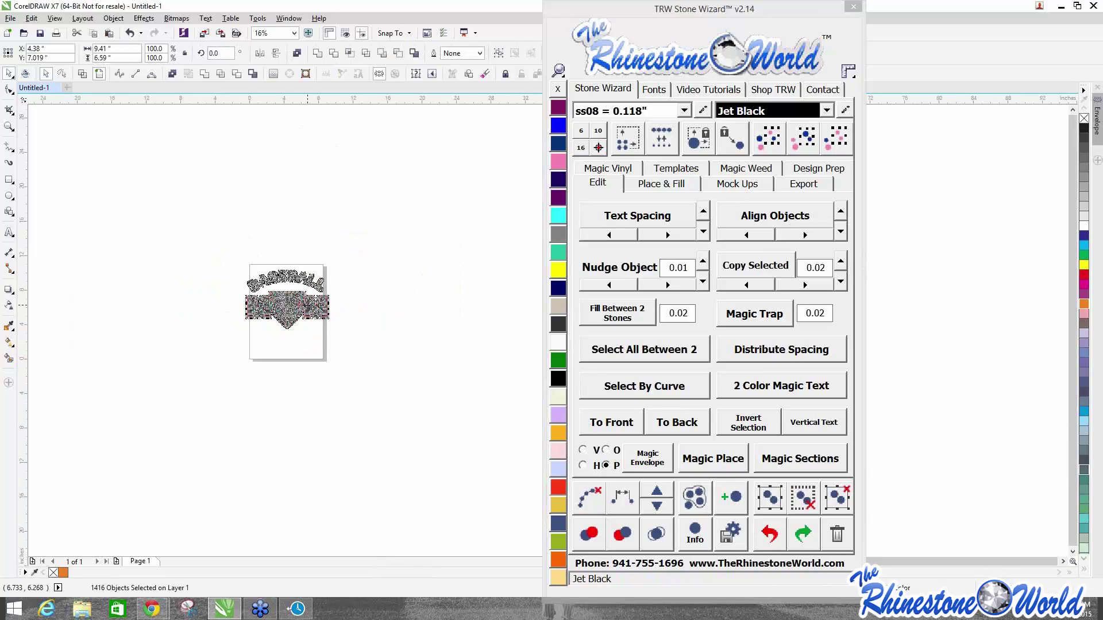
drag(307, 289, 307, 356)
click(279, 422)
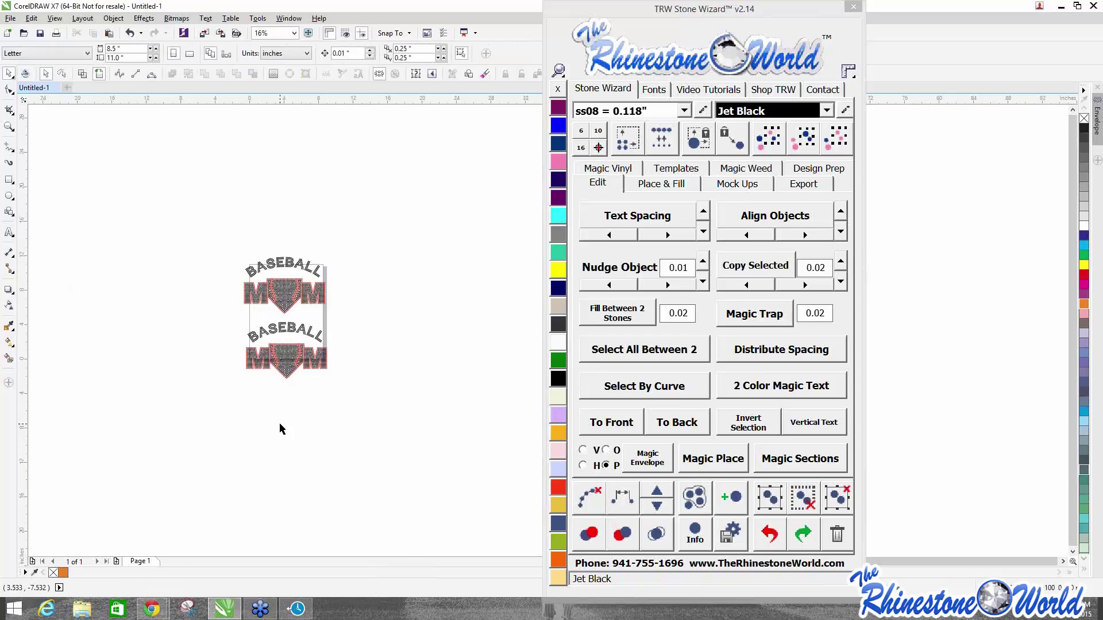
scroll(279, 422, down, 1)
scroll(279, 399, up, 2)
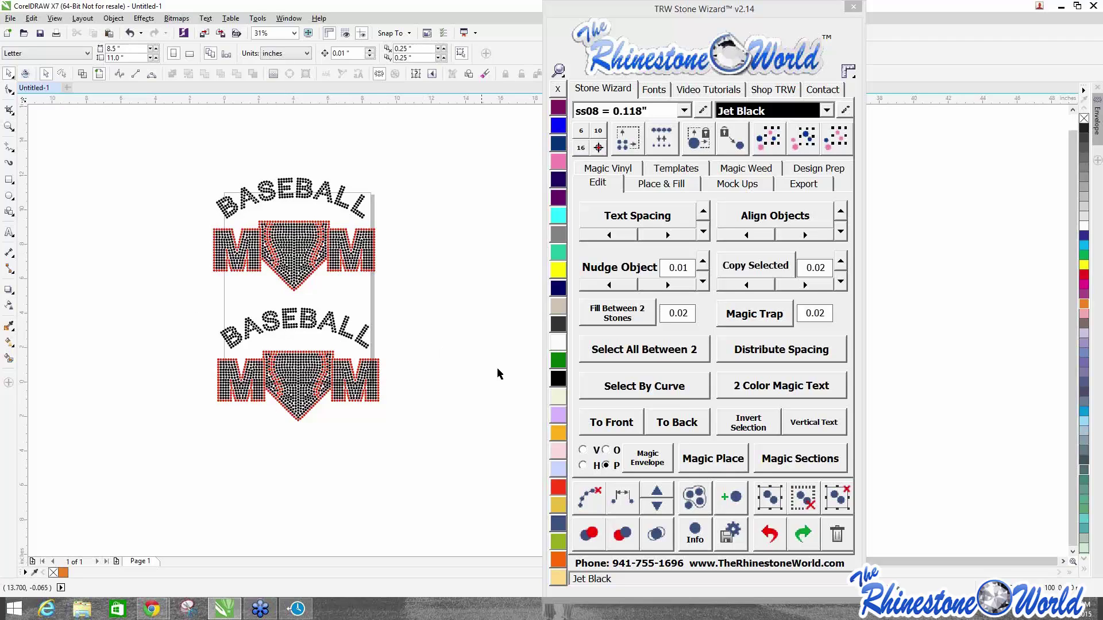
Select every Jet Black stone in both designs by matching color, move them off beside the page, and undo the move.
click(311, 379)
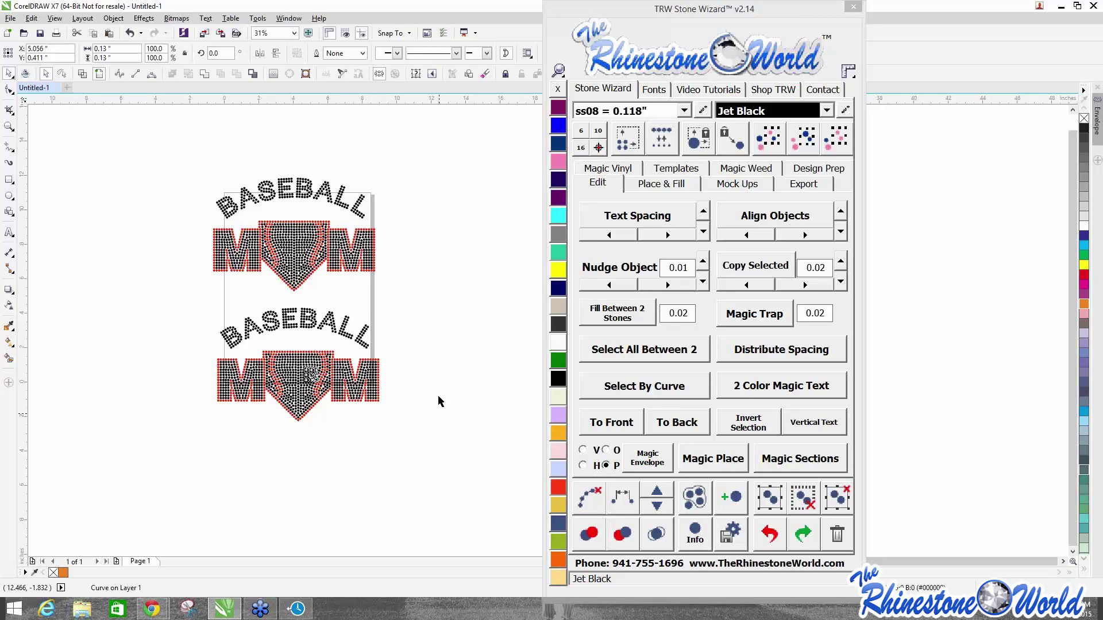
click(815, 141)
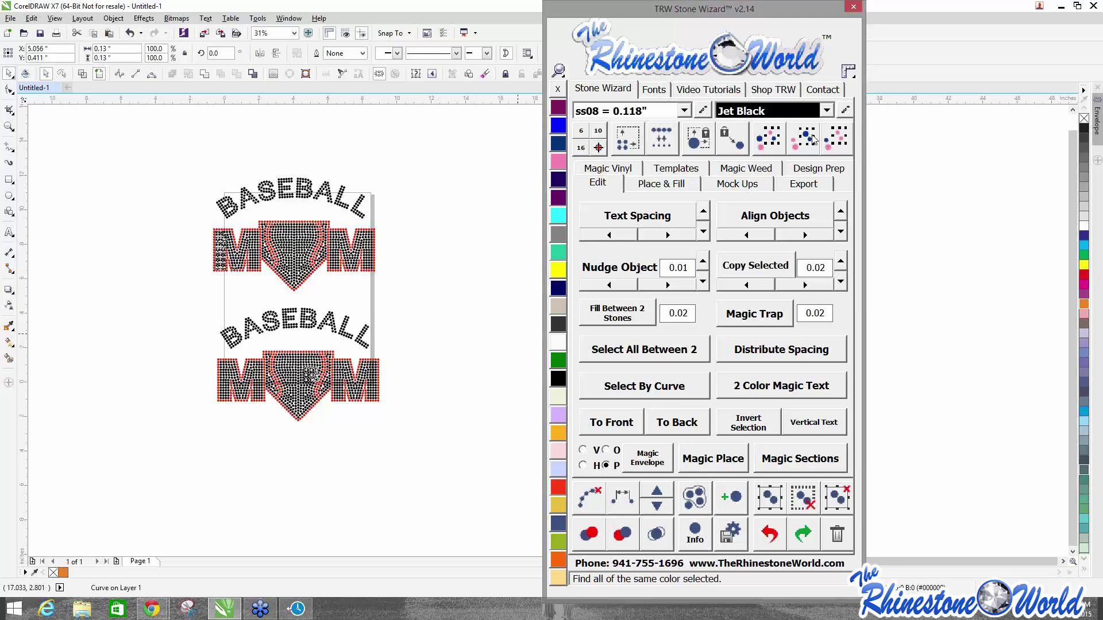
drag(282, 248, 103, 254)
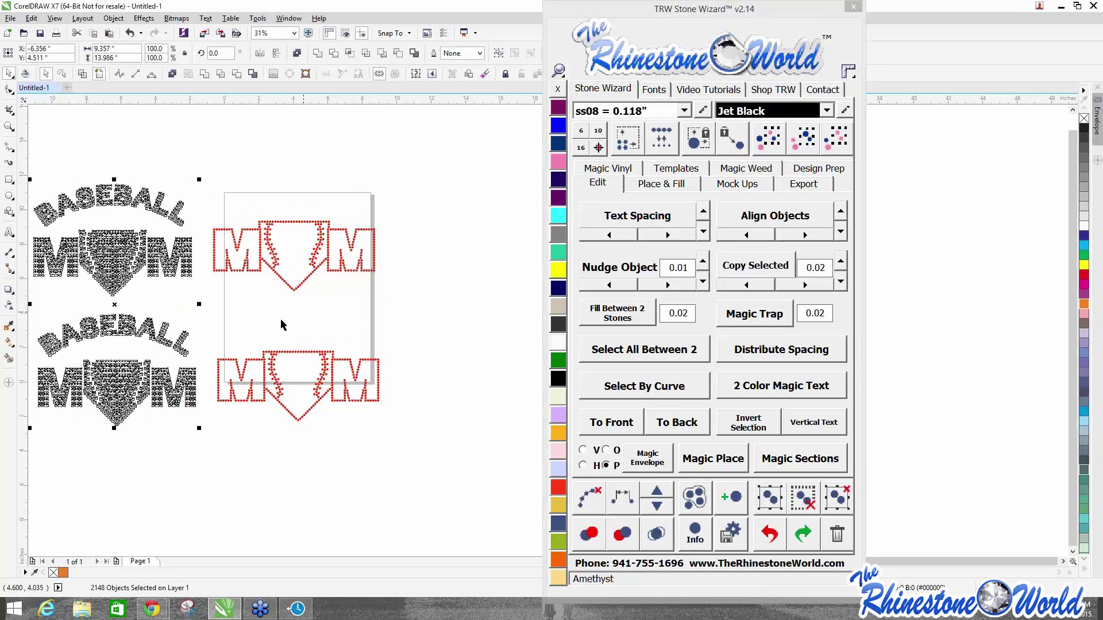
key(ctrl+z)
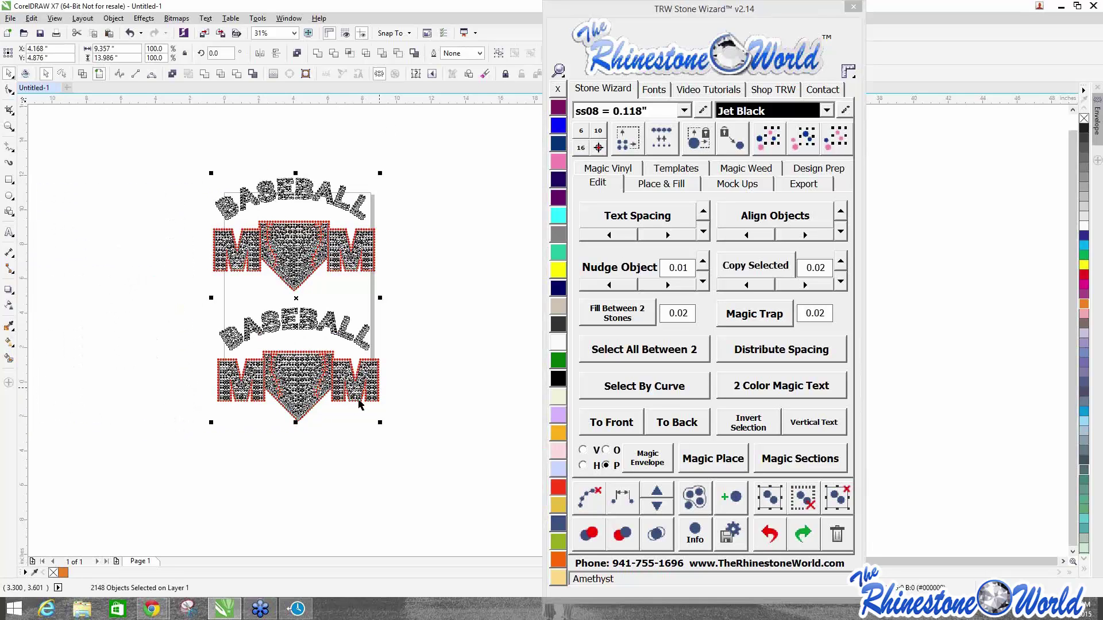
click(160, 307)
Move the upper BASEBALL MOM design above the page and the lower one up onto the page.
drag(191, 295, 456, 480)
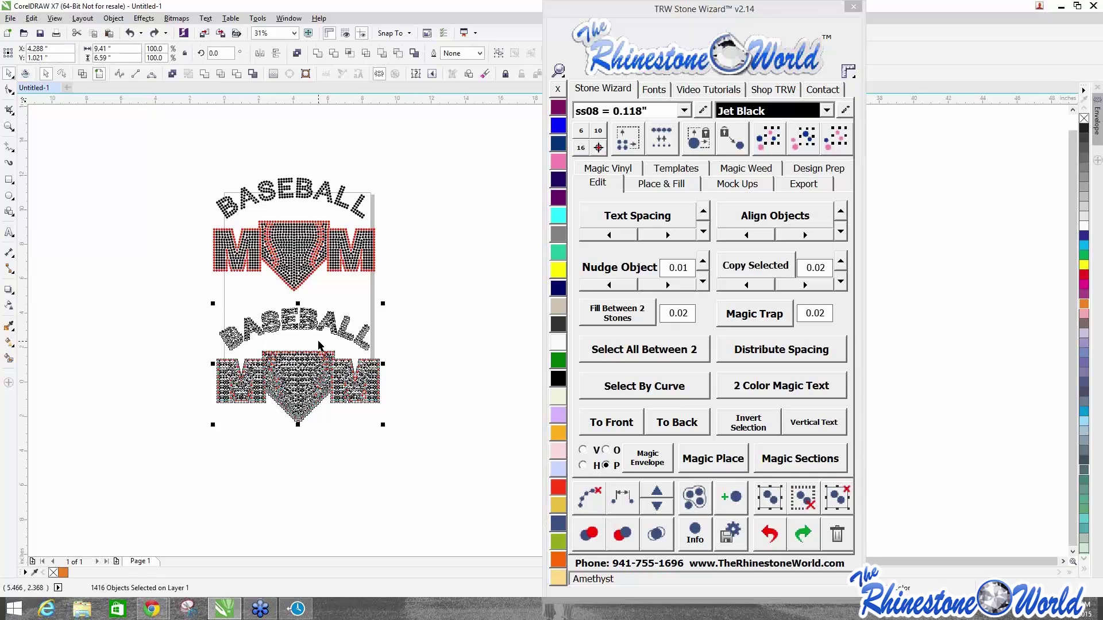
drag(167, 139, 417, 303)
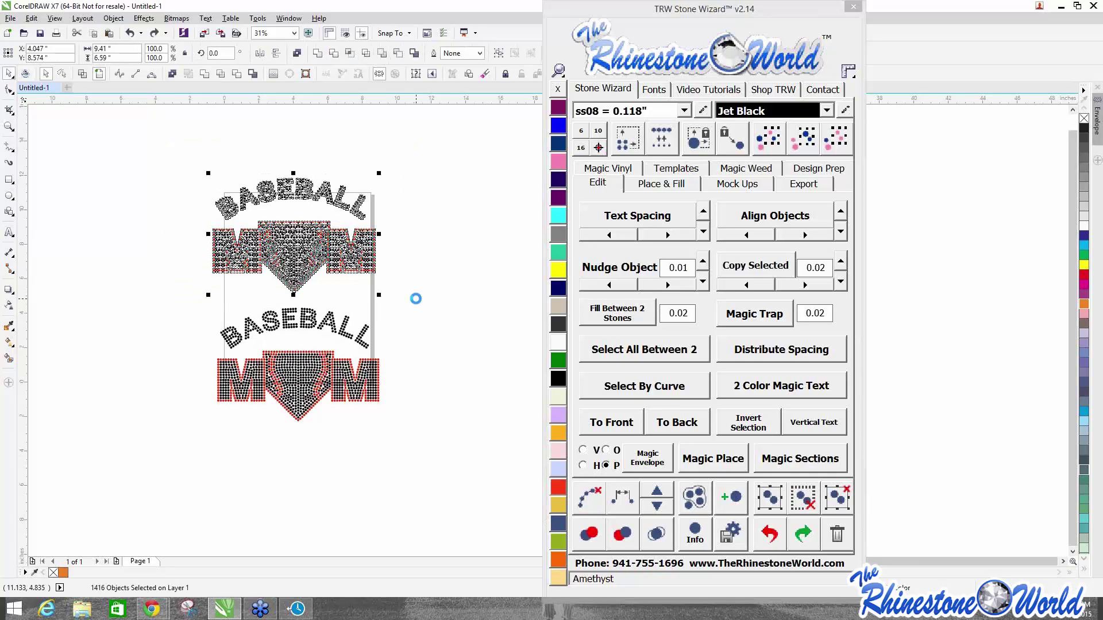
click(425, 301)
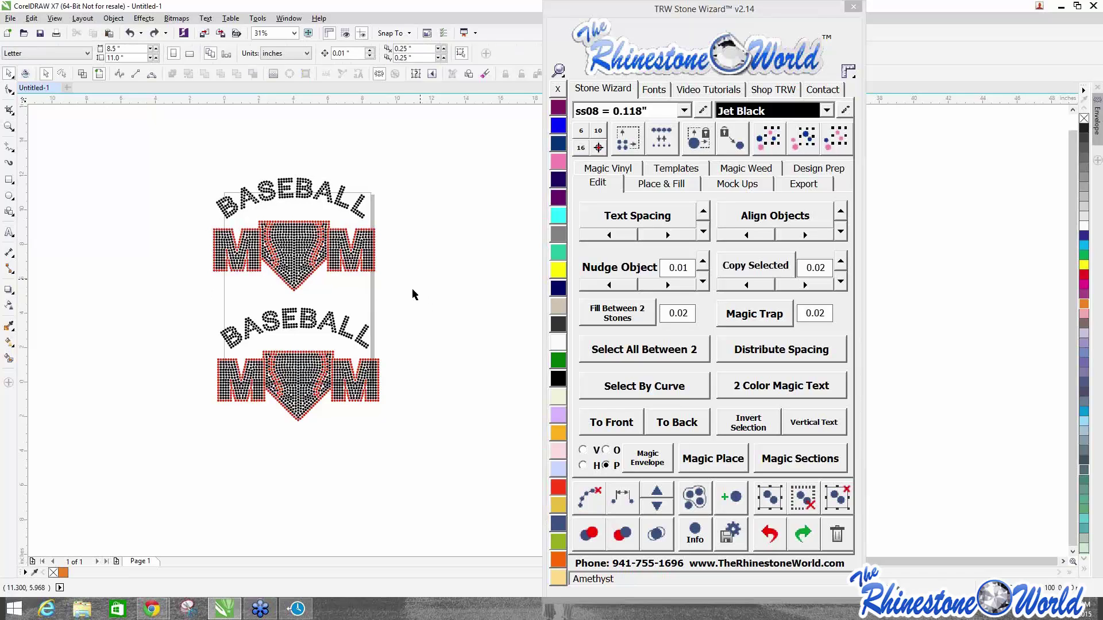
drag(190, 158, 416, 312)
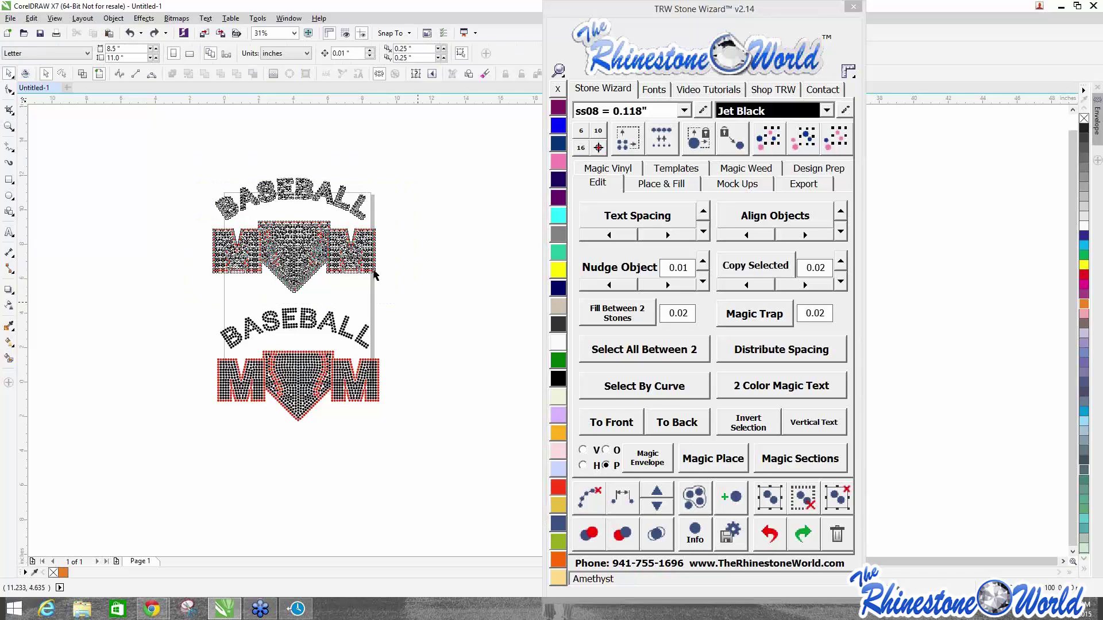
drag(374, 275, 340, 154)
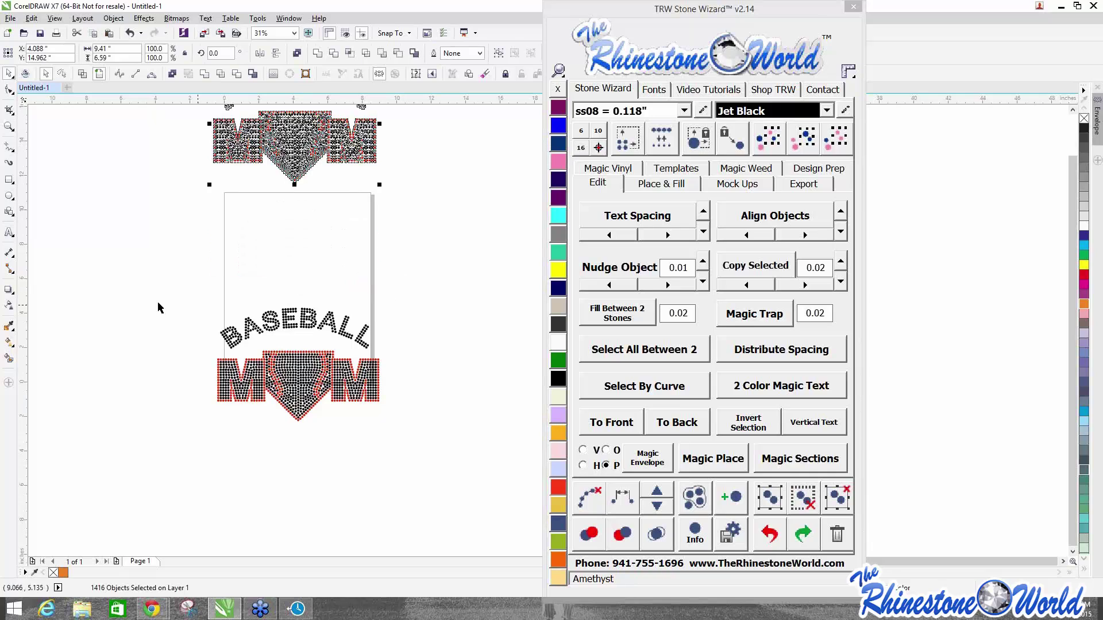
drag(156, 291, 454, 449)
drag(286, 372, 283, 293)
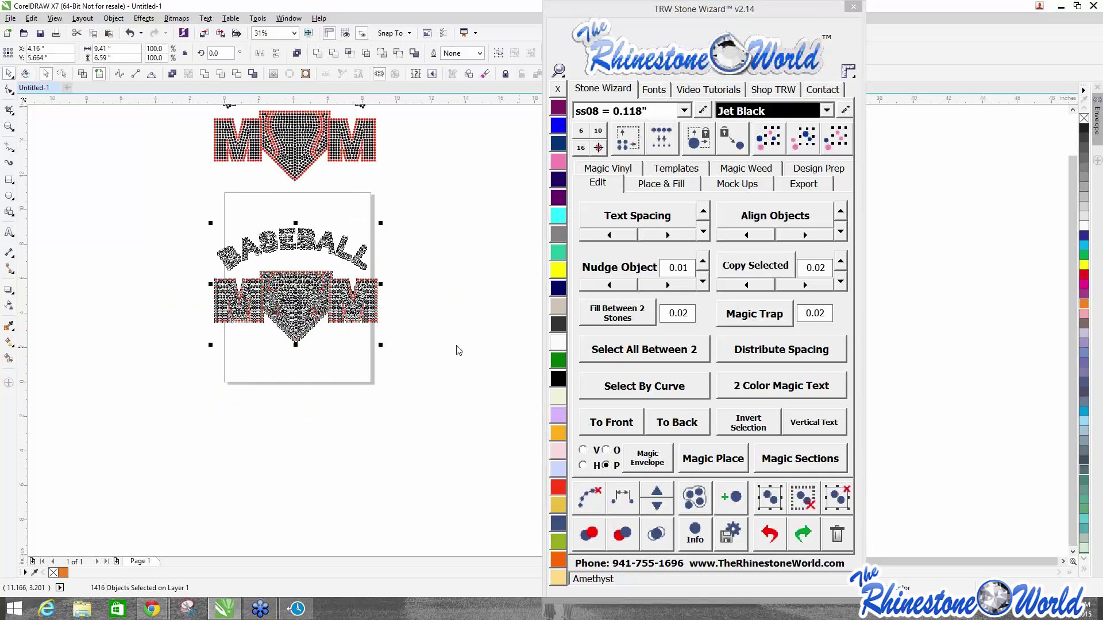
Run Design Prep's Process by Color on the design on the page to isolate its Jet Black stones.
click(810, 171)
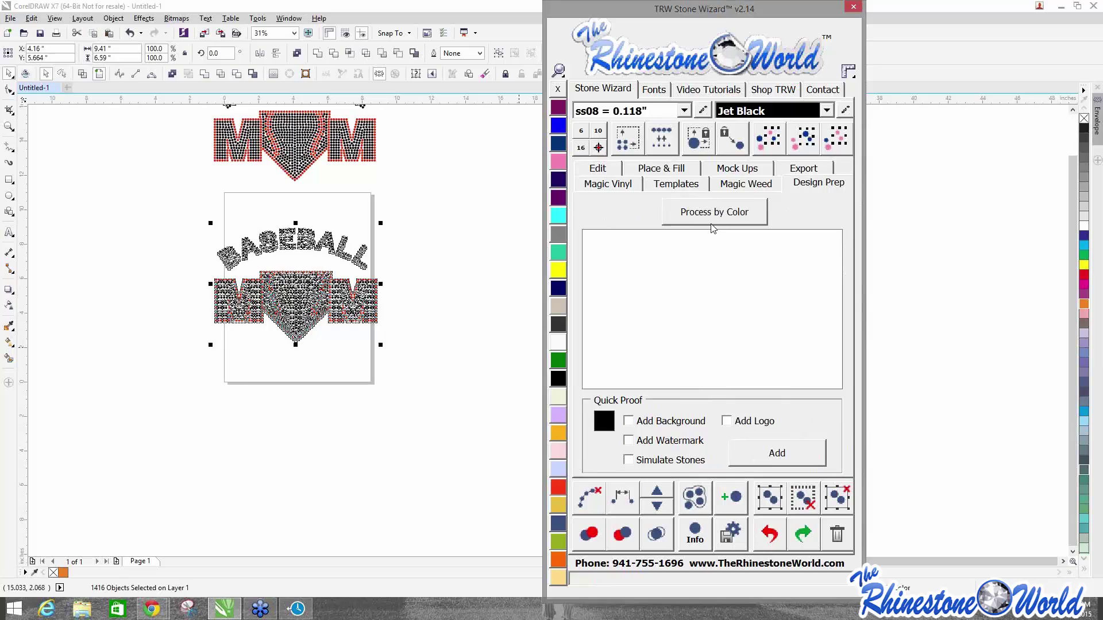
click(442, 200)
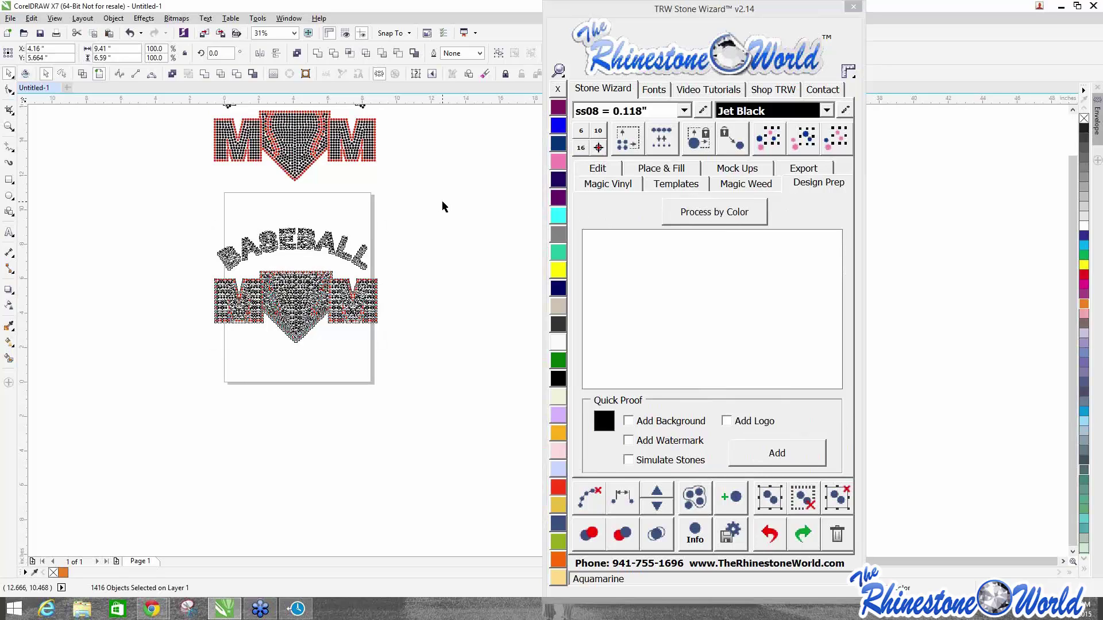
drag(193, 207, 449, 383)
click(714, 213)
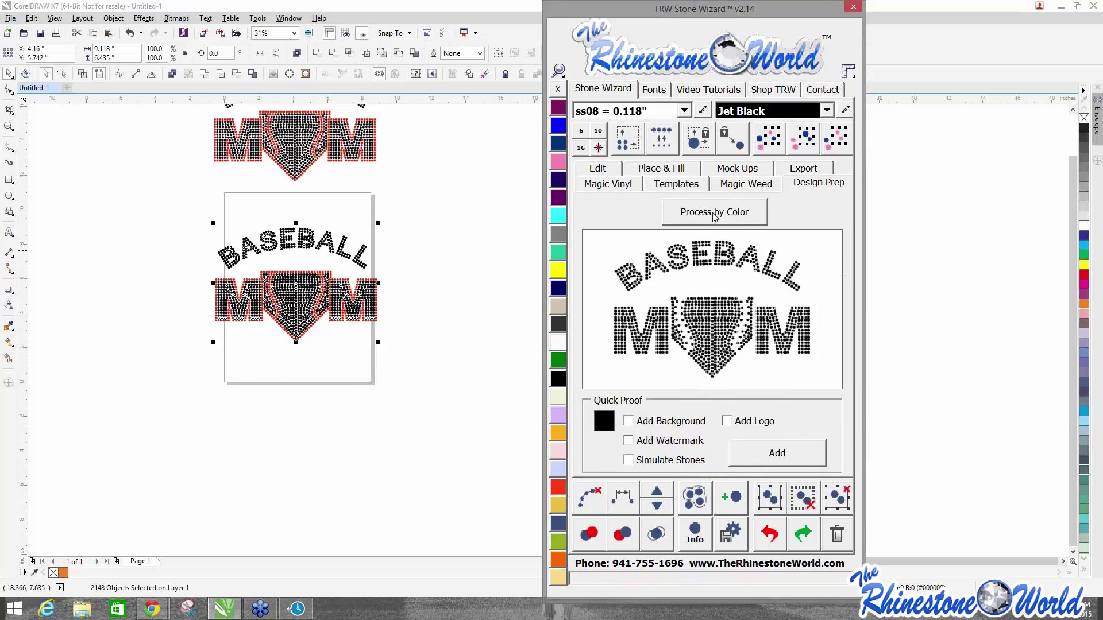
Move the isolated black stones below the red outlines, undo that move, and recolor the stones Citrine.
drag(295, 286, 292, 415)
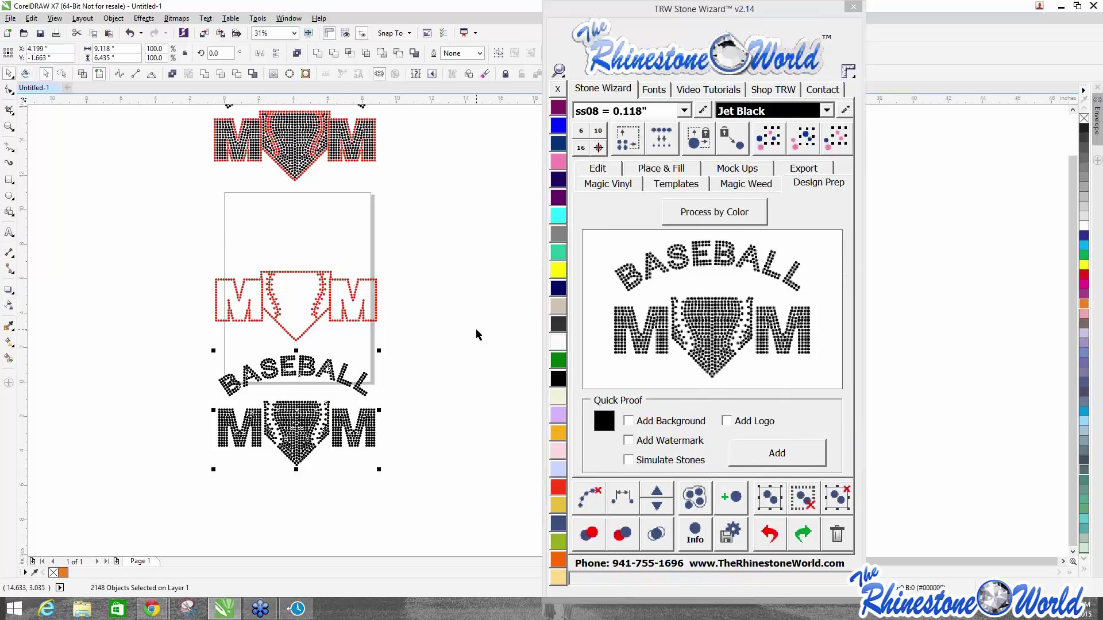
key(ctrl+z)
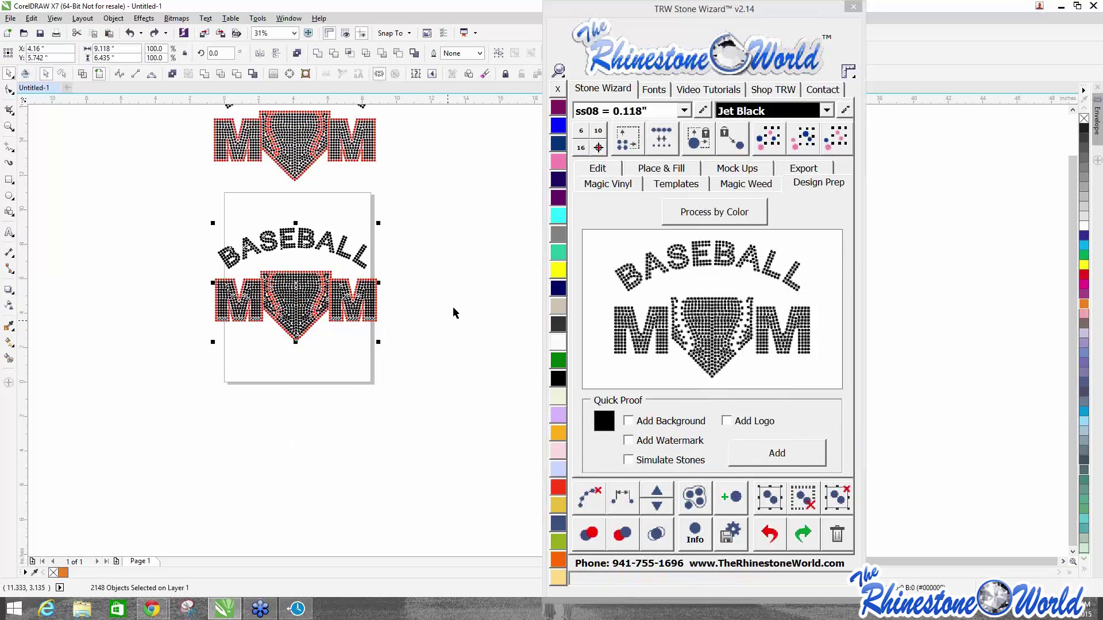
click(556, 275)
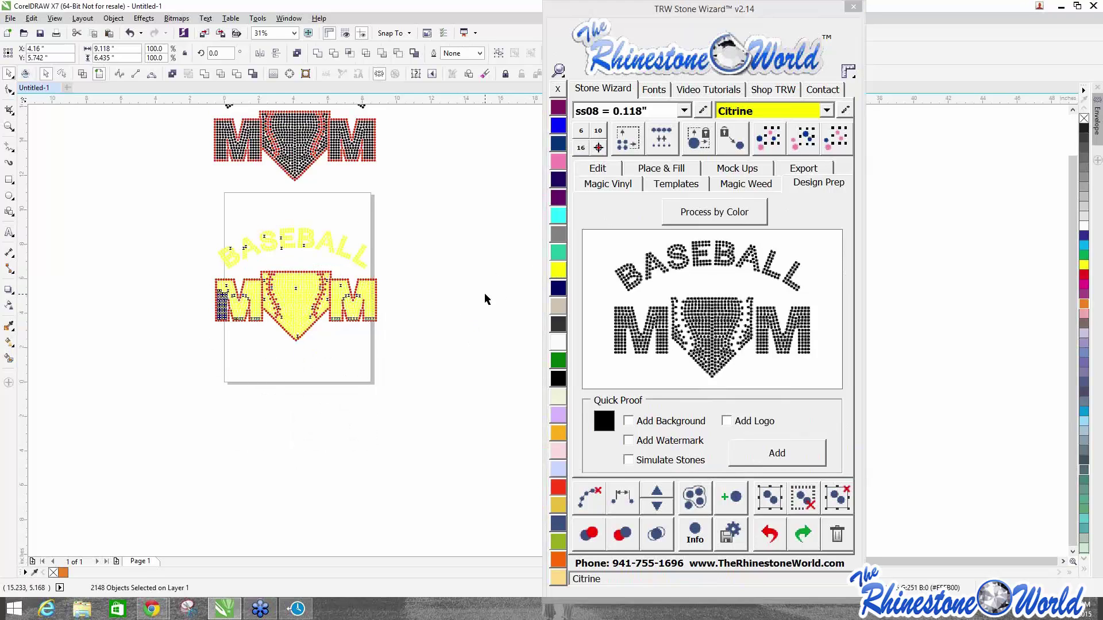
Process the on-page design by color to isolate the red outline stones, move them below the page, and undo the move.
click(142, 222)
drag(151, 209, 419, 377)
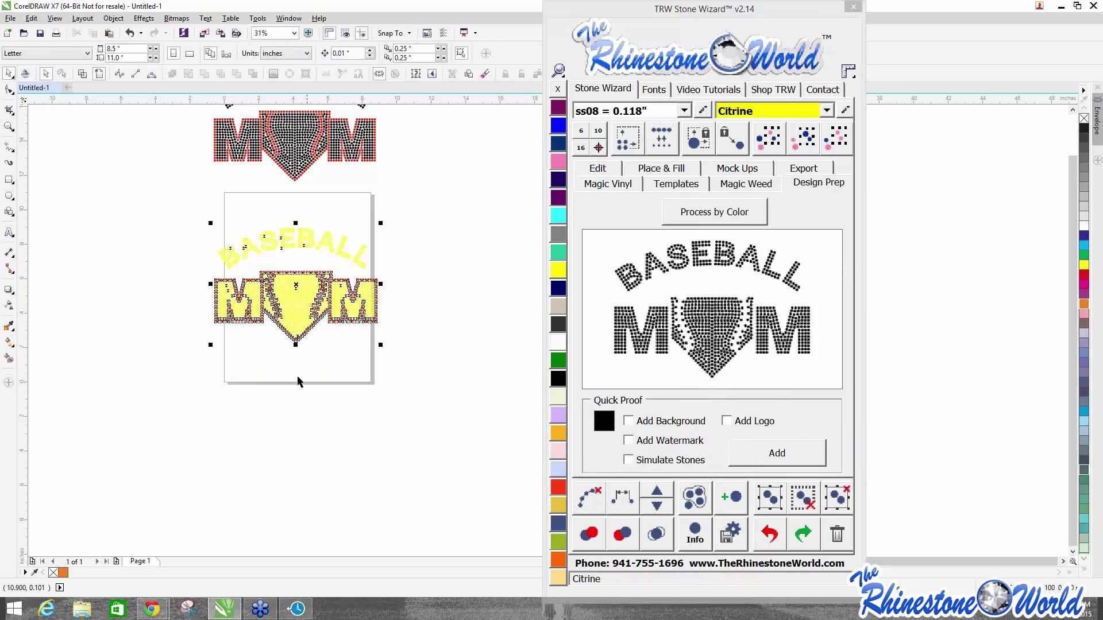
click(715, 213)
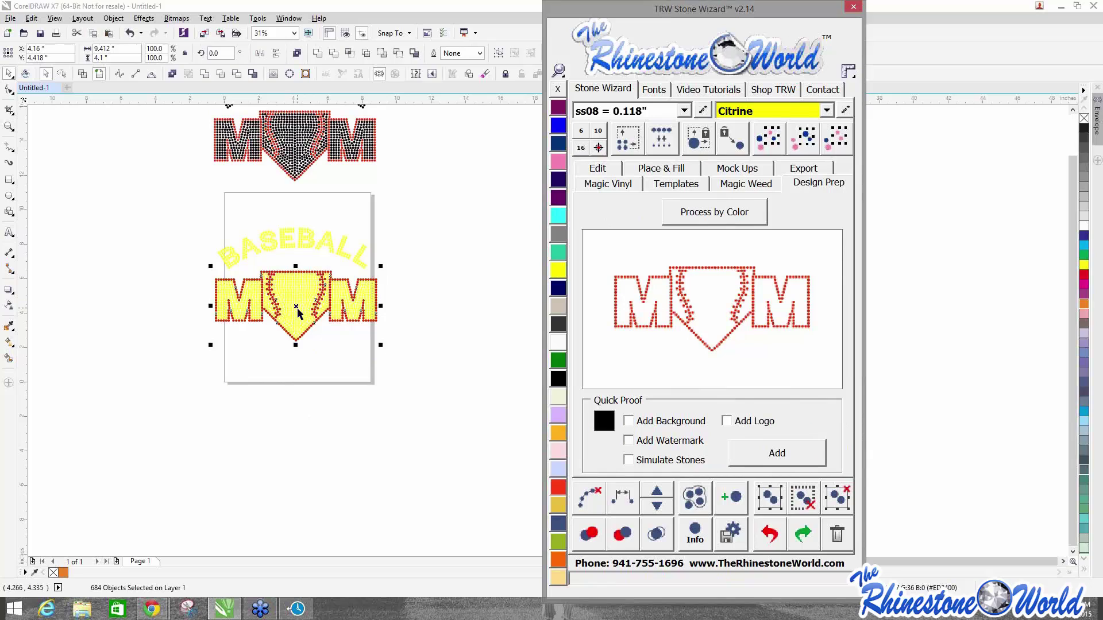
drag(295, 306, 296, 421)
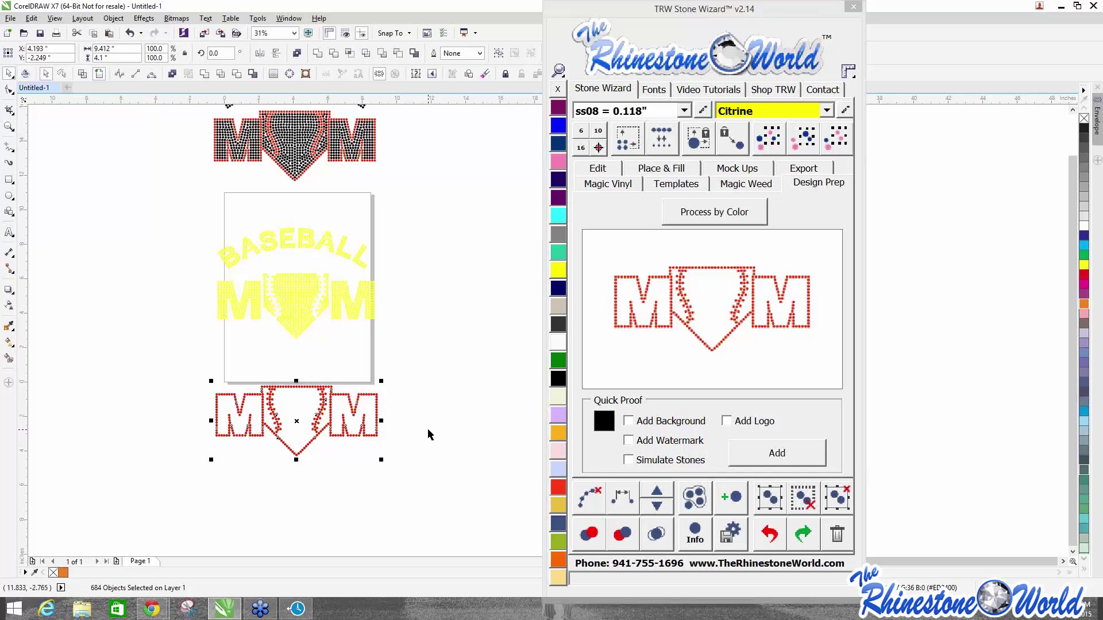
key(ctrl+z)
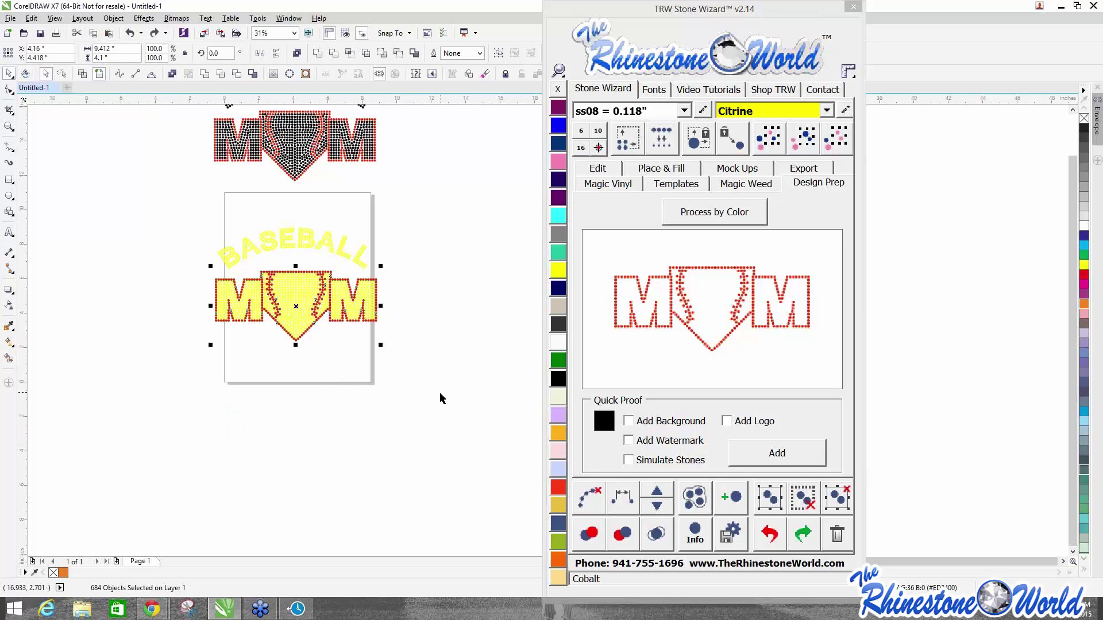
Advance Process by Color once more to complete the design preparation, and clear the selection.
click(718, 222)
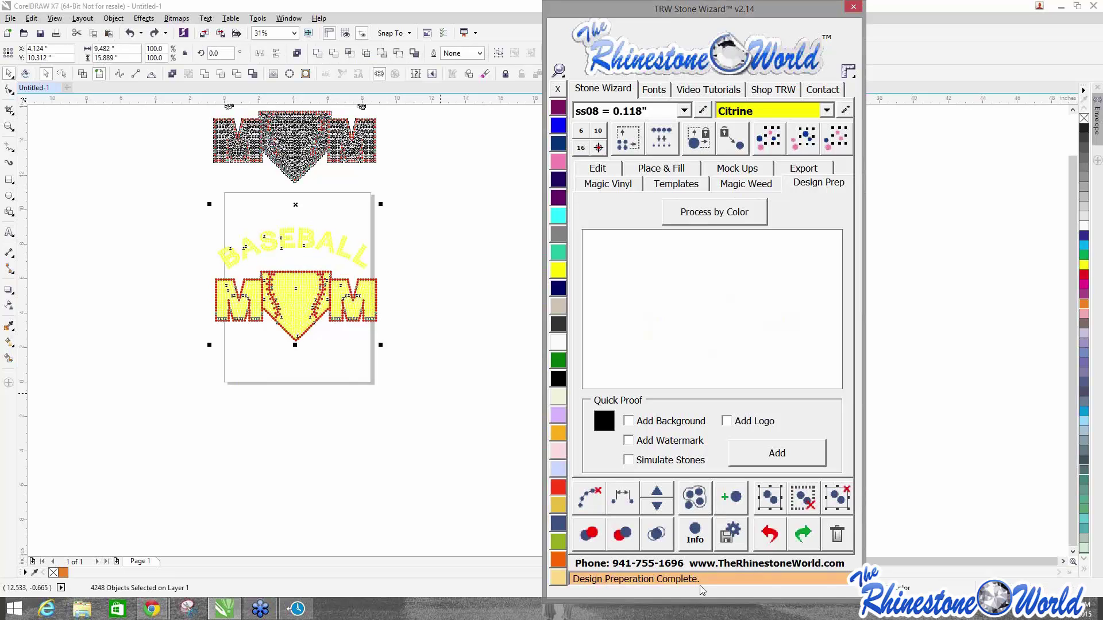
click(333, 438)
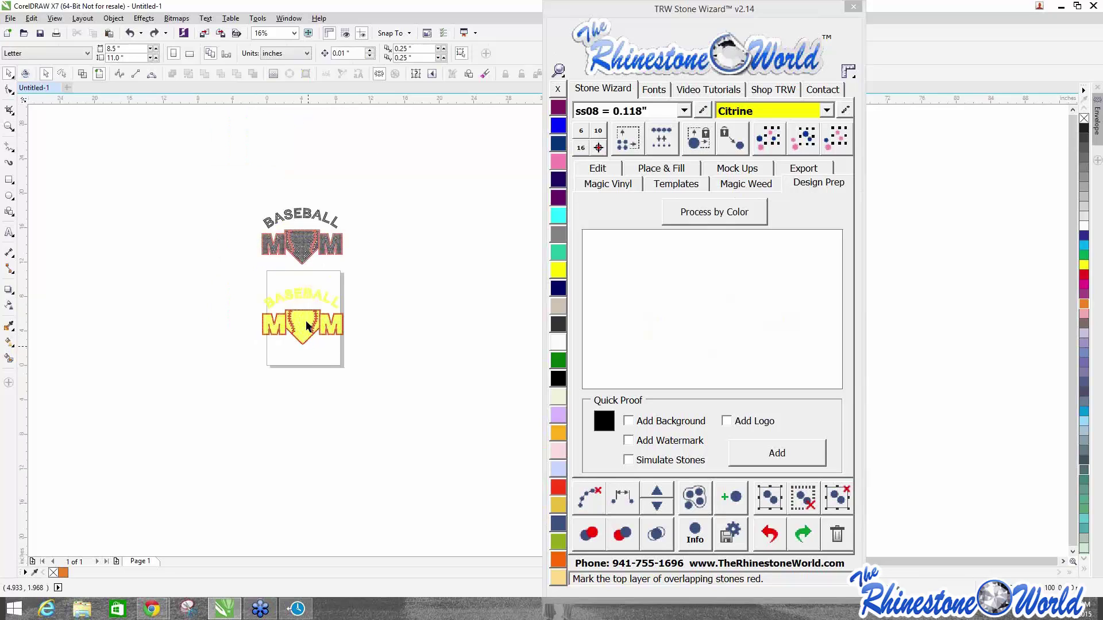
scroll(318, 248, up, 2)
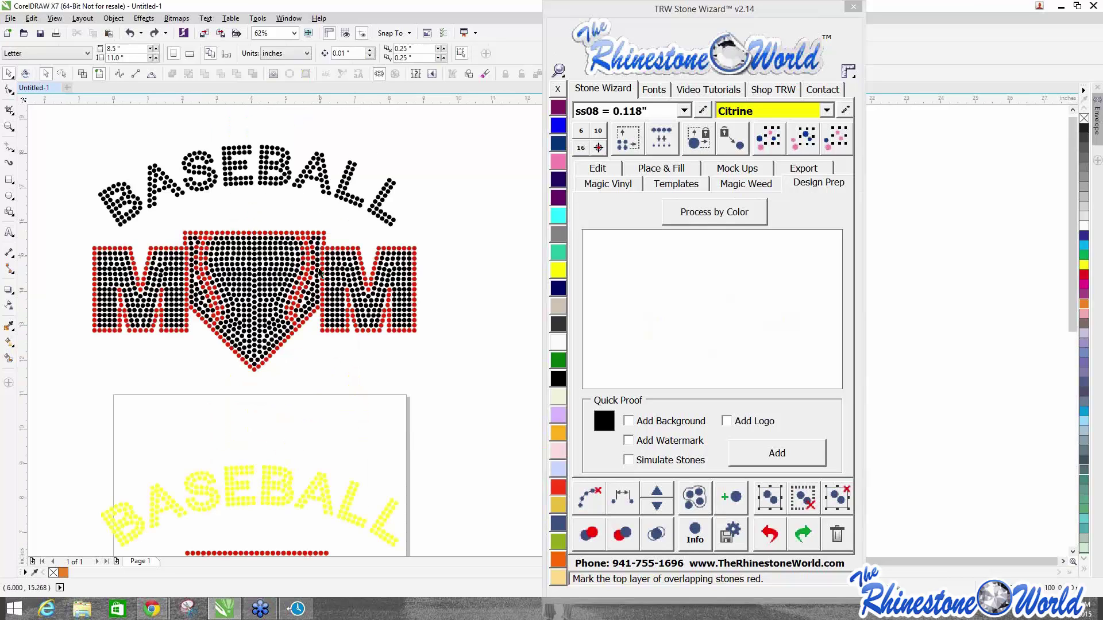
Process the upper design's home plate by color to isolate its red stones, and recolor them Citrine.
drag(183, 208, 330, 387)
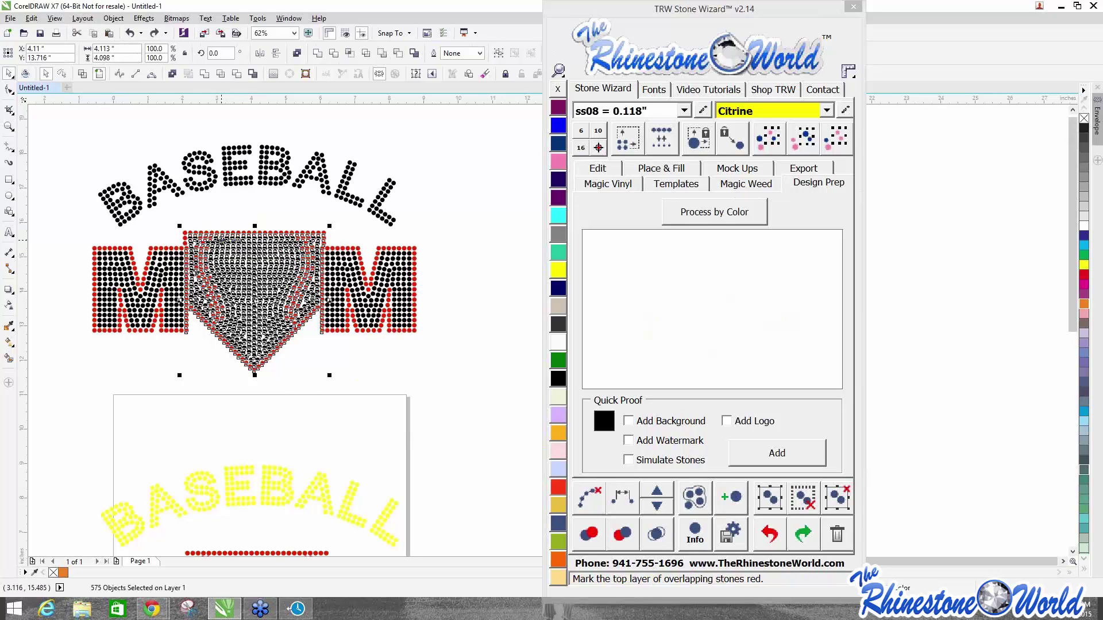
scroll(220, 241, down, 1)
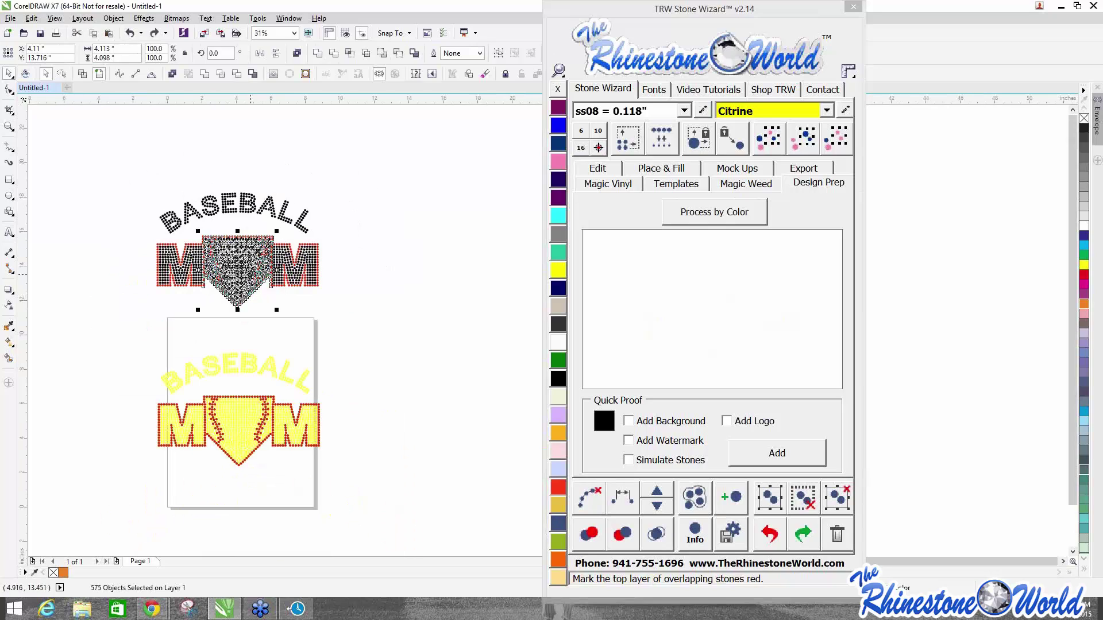
scroll(255, 275, up, 1)
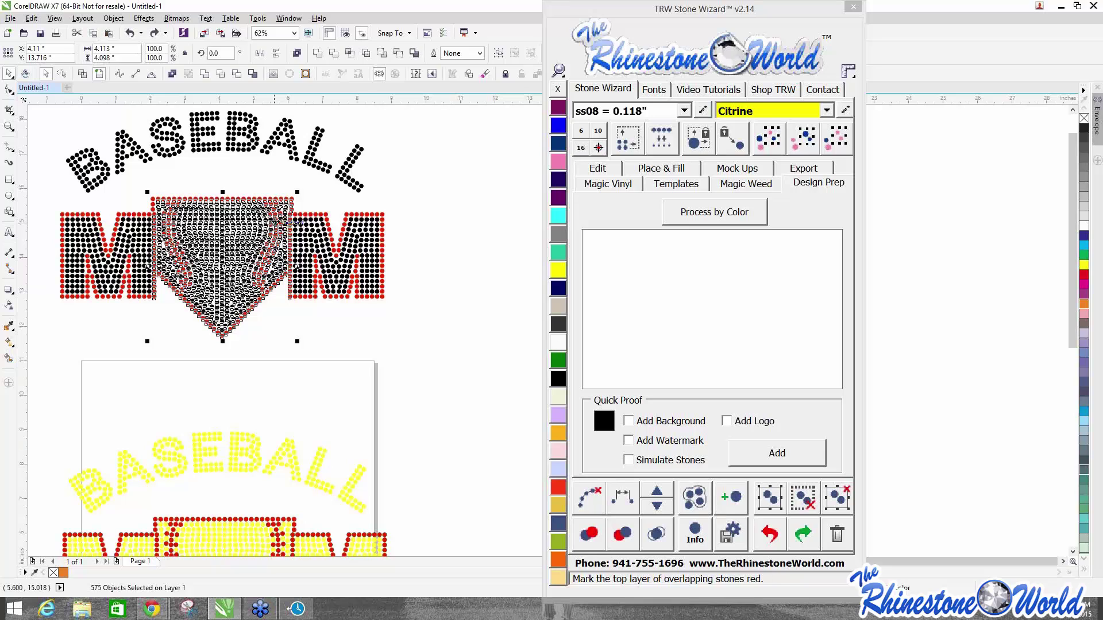
click(707, 222)
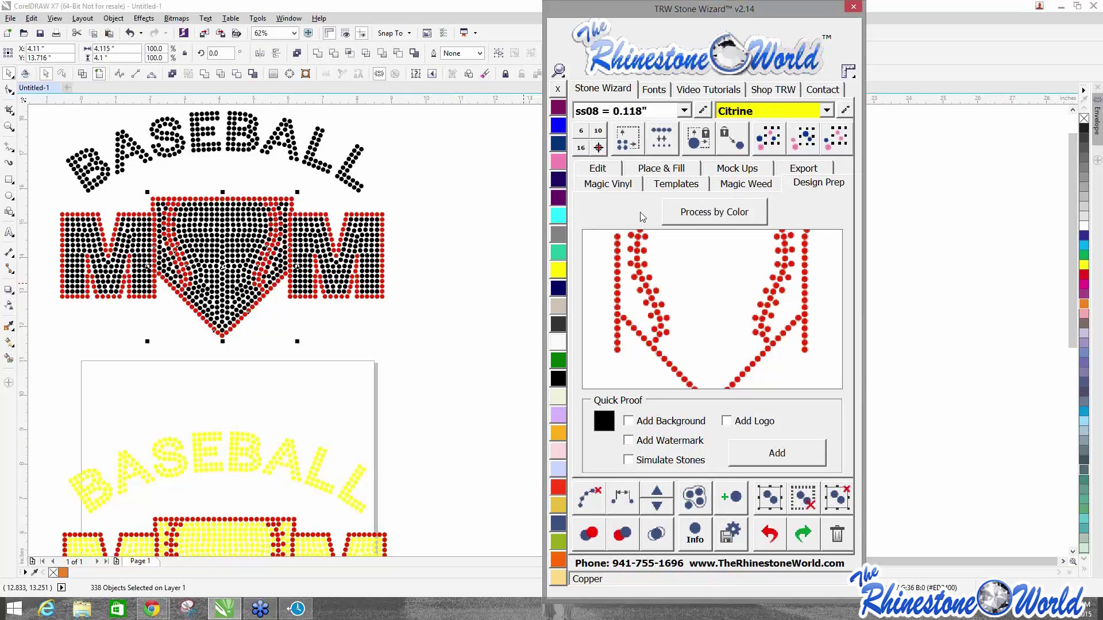
click(558, 269)
click(472, 297)
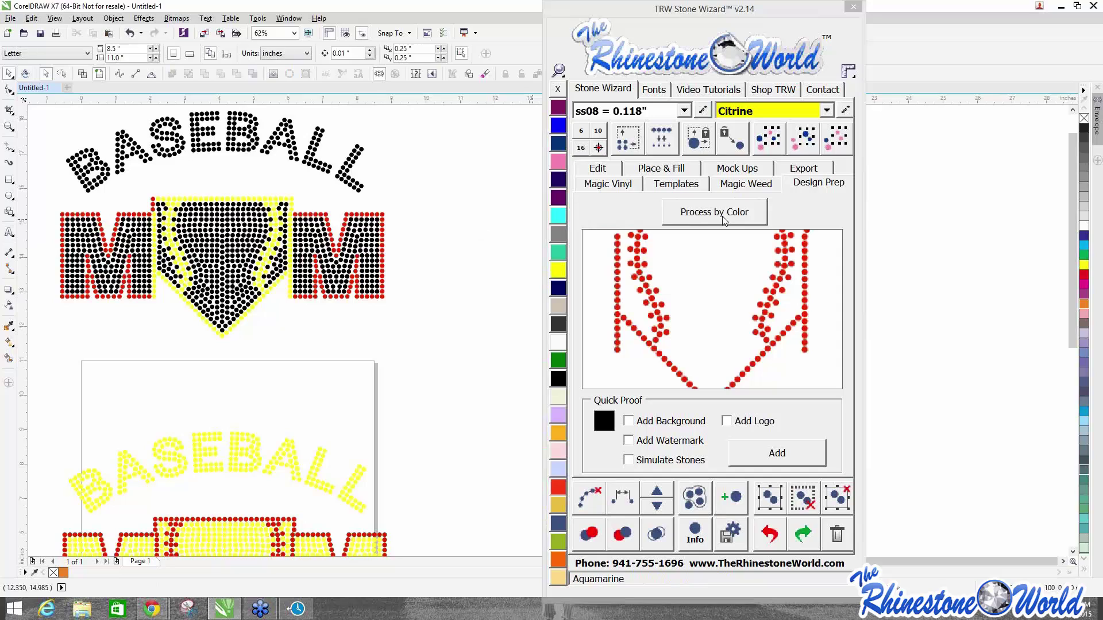
Isolate the upper home plate's black stones, recolor them Aquamarine, and complete the design preparation.
click(561, 274)
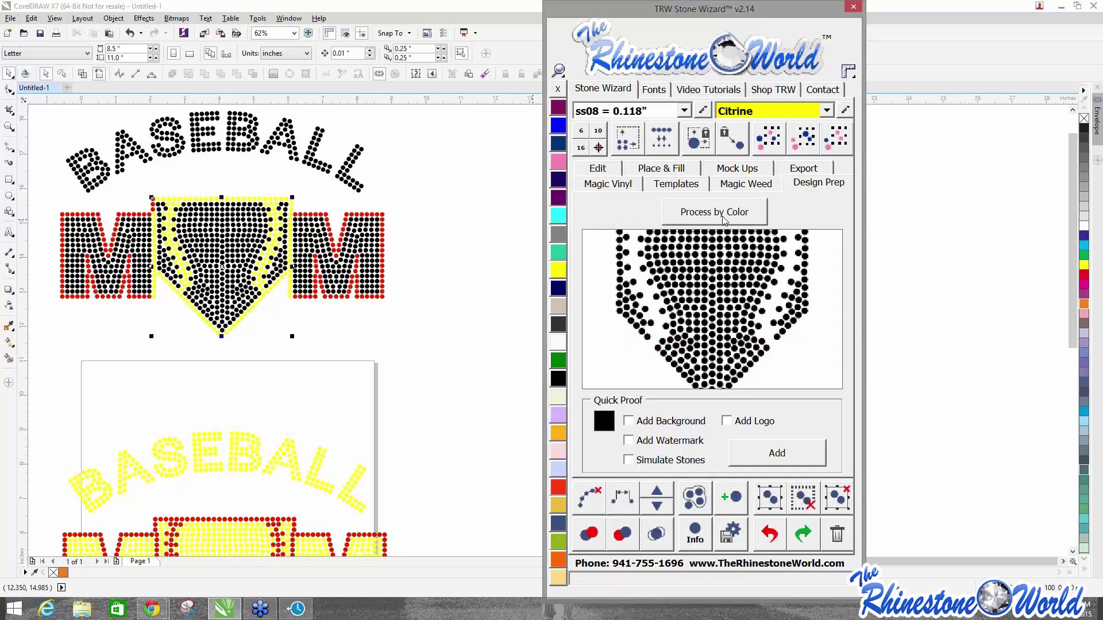
click(557, 216)
click(460, 260)
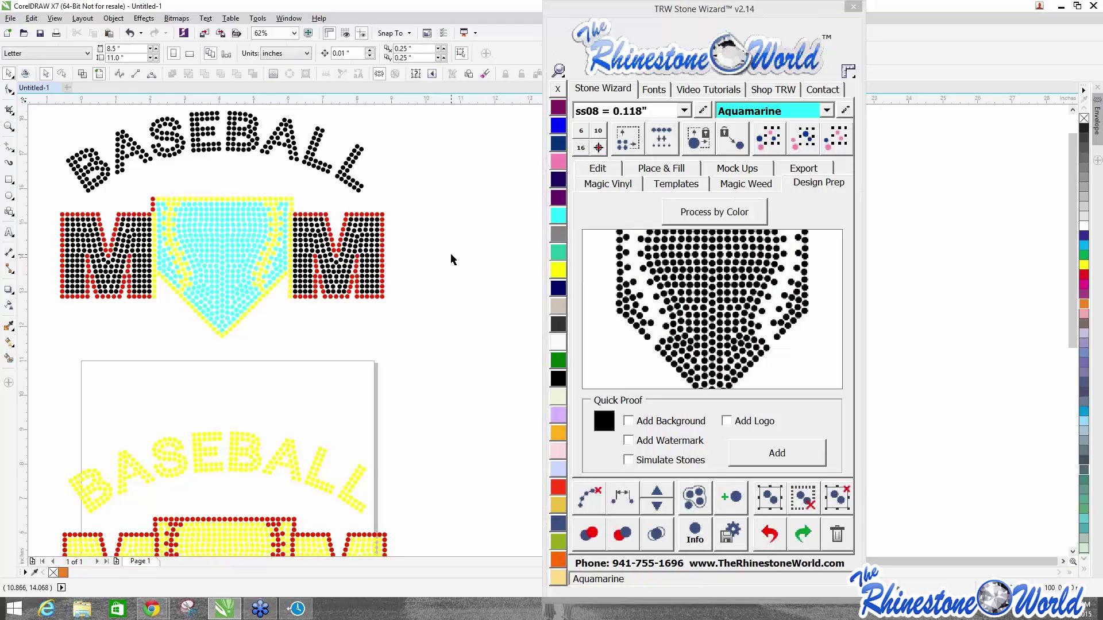
scroll(450, 256, down, 2)
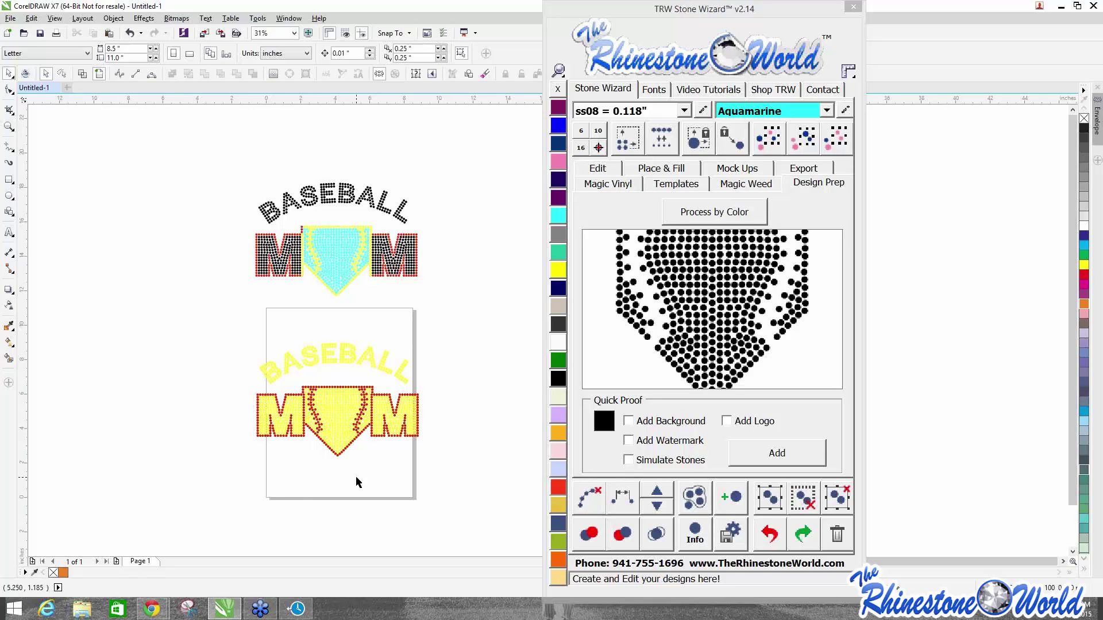
scroll(356, 475, up, 2)
click(698, 221)
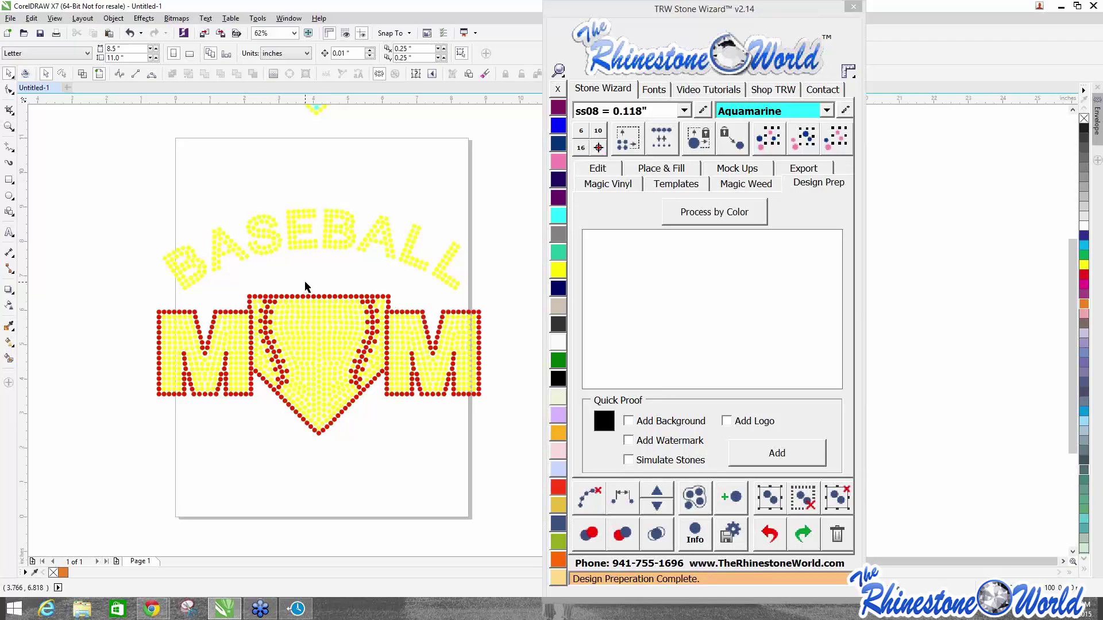
Process the upper-left patch of the on-page home plate by color, recoloring its Citrine fill stones TRW Webinar 7.8.
drag(309, 279, 245, 373)
scroll(266, 339, up, 2)
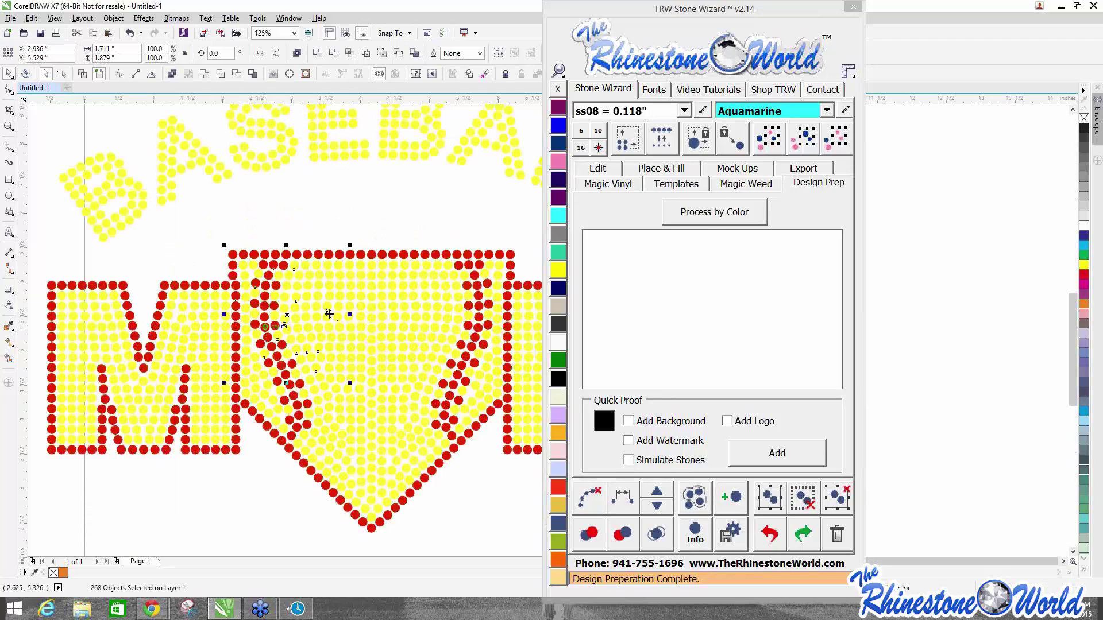
click(713, 214)
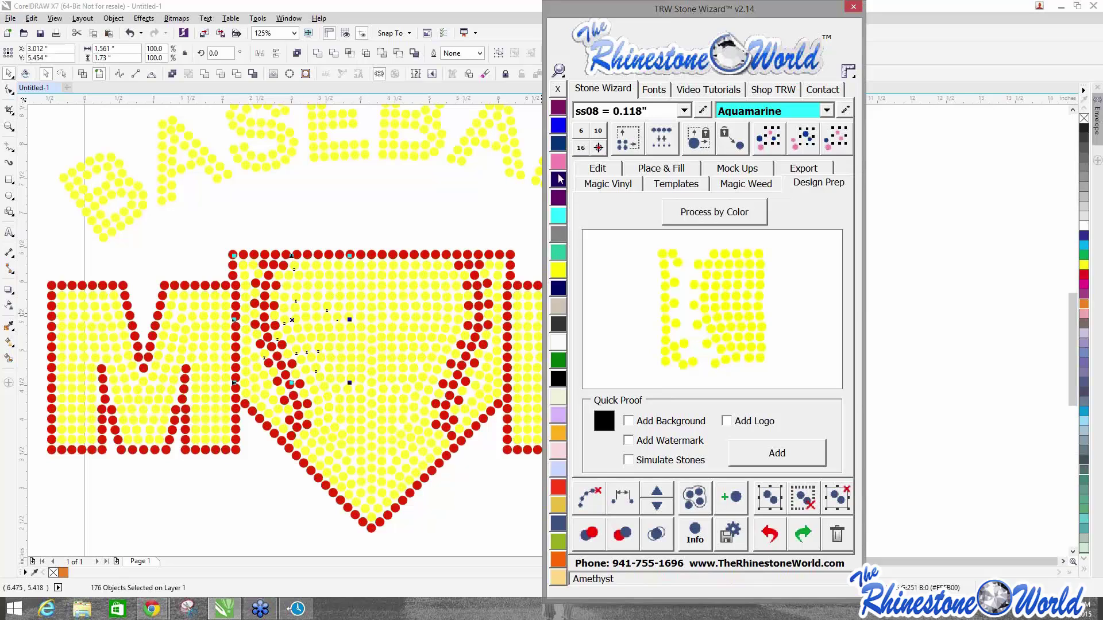
click(559, 126)
click(702, 217)
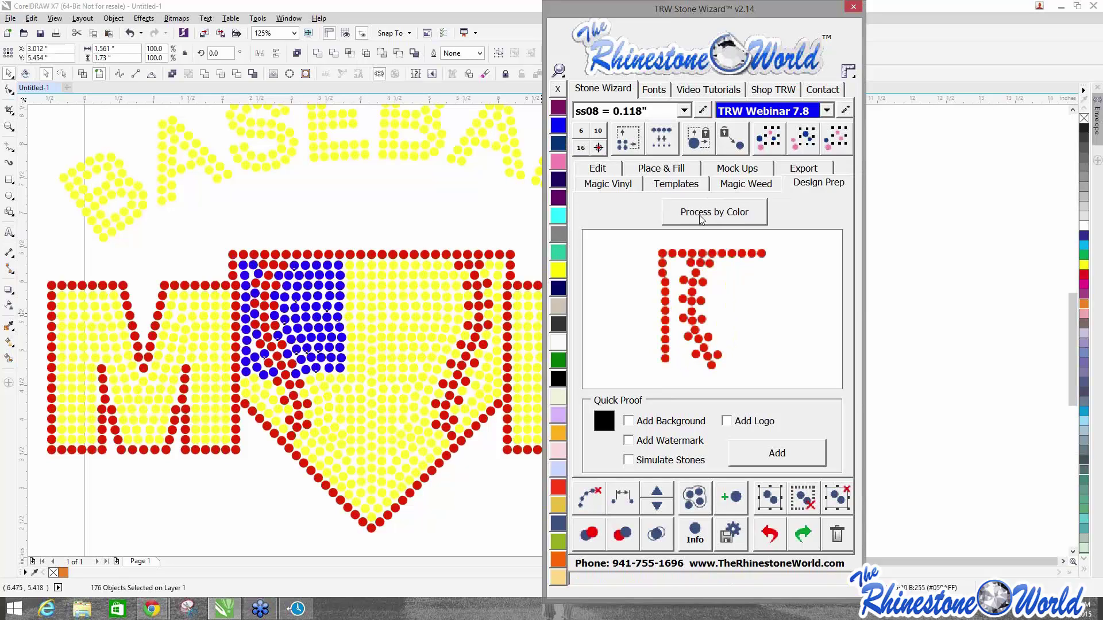
click(327, 232)
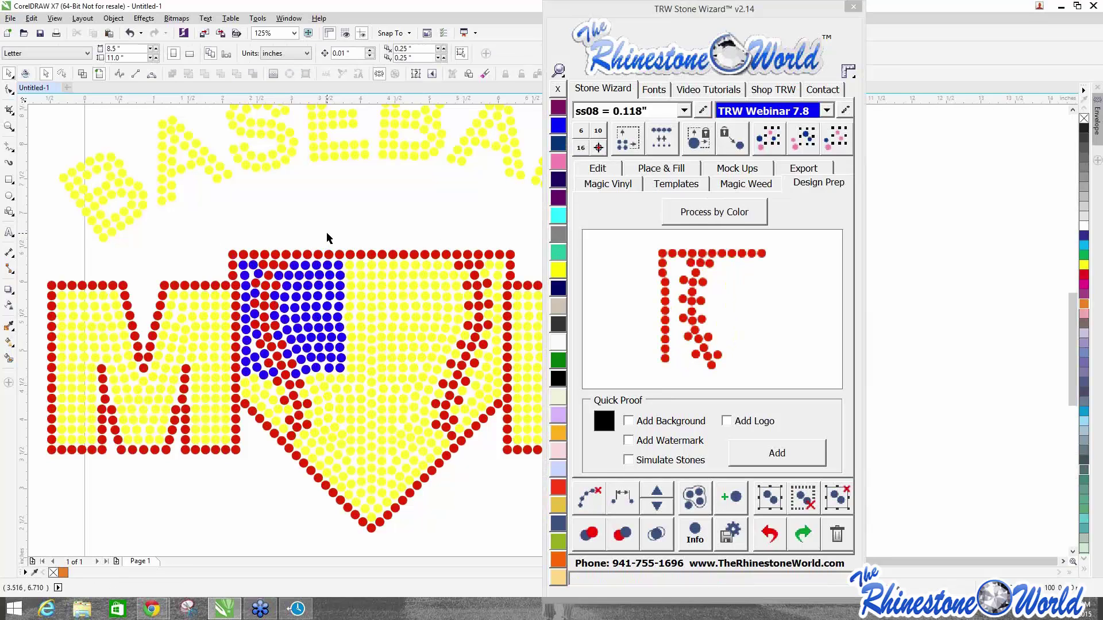
Advance Process by Color to finish the preparation of the on-page home plate, and clear the selection.
scroll(326, 232, down, 2)
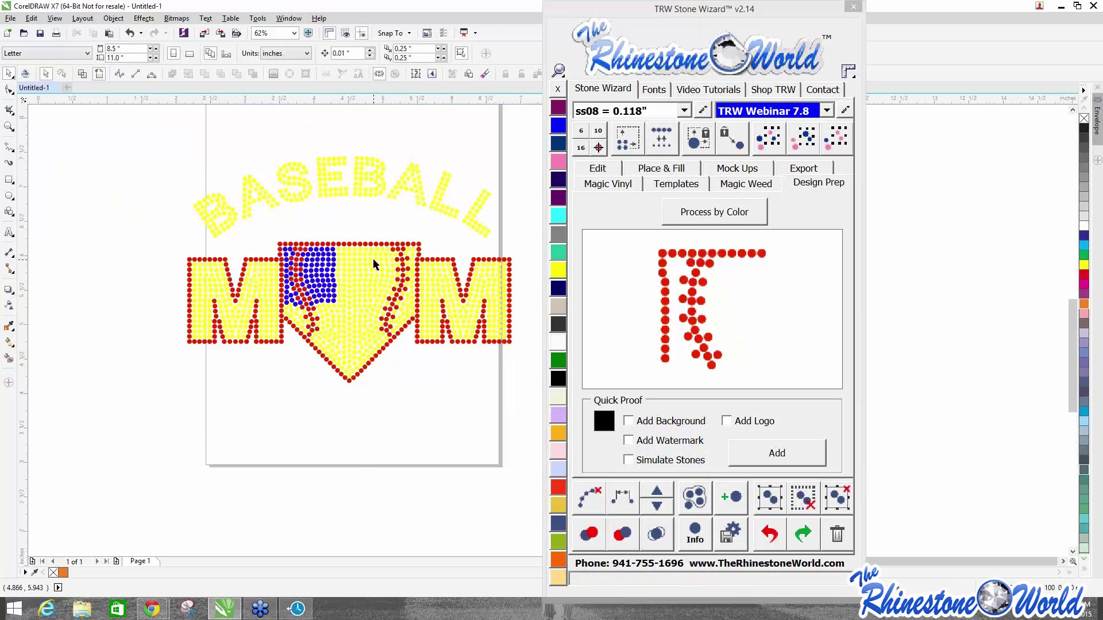
scroll(373, 257, up, 2)
drag(394, 245, 293, 264)
click(714, 212)
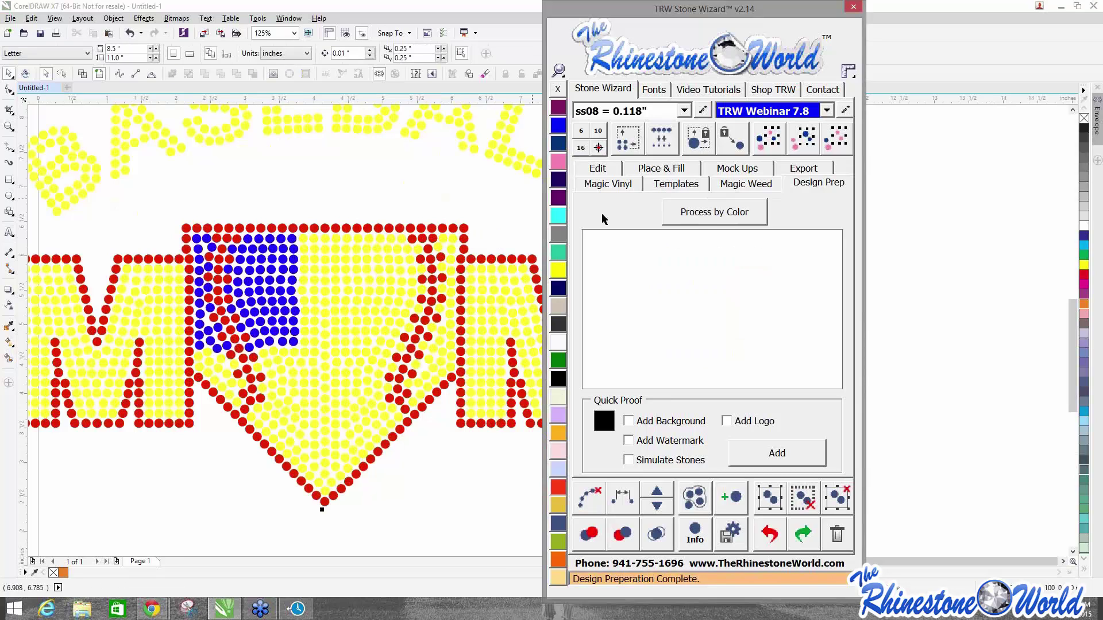
click(493, 218)
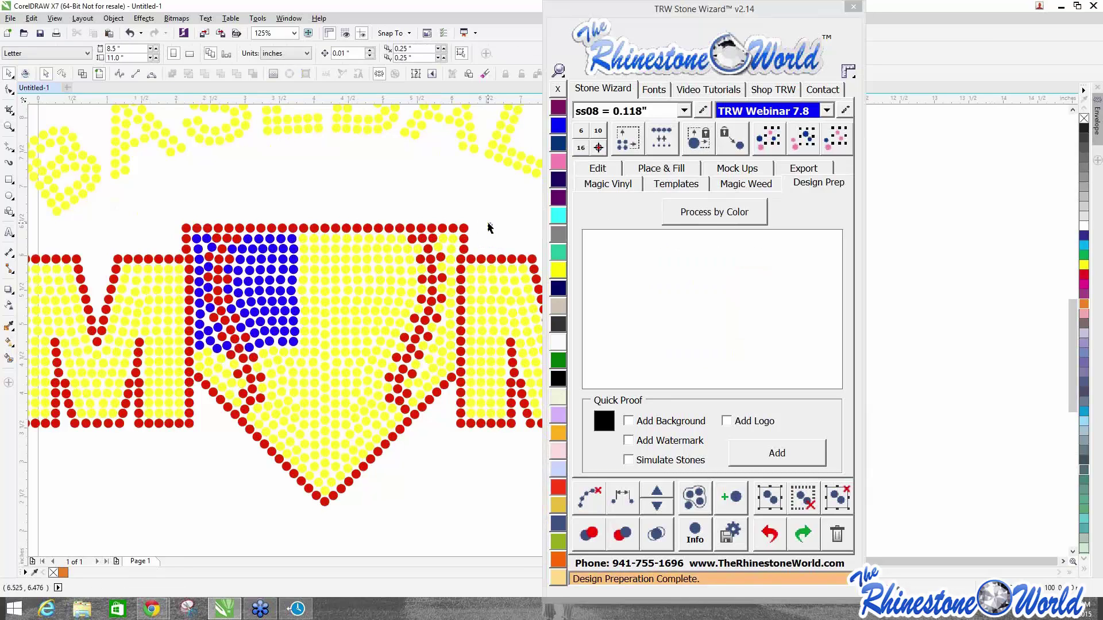
Process the strip along the on-page home plate's upper edge by color, and recolor its Citrine fill stones Aquamarine.
drag(458, 231, 295, 268)
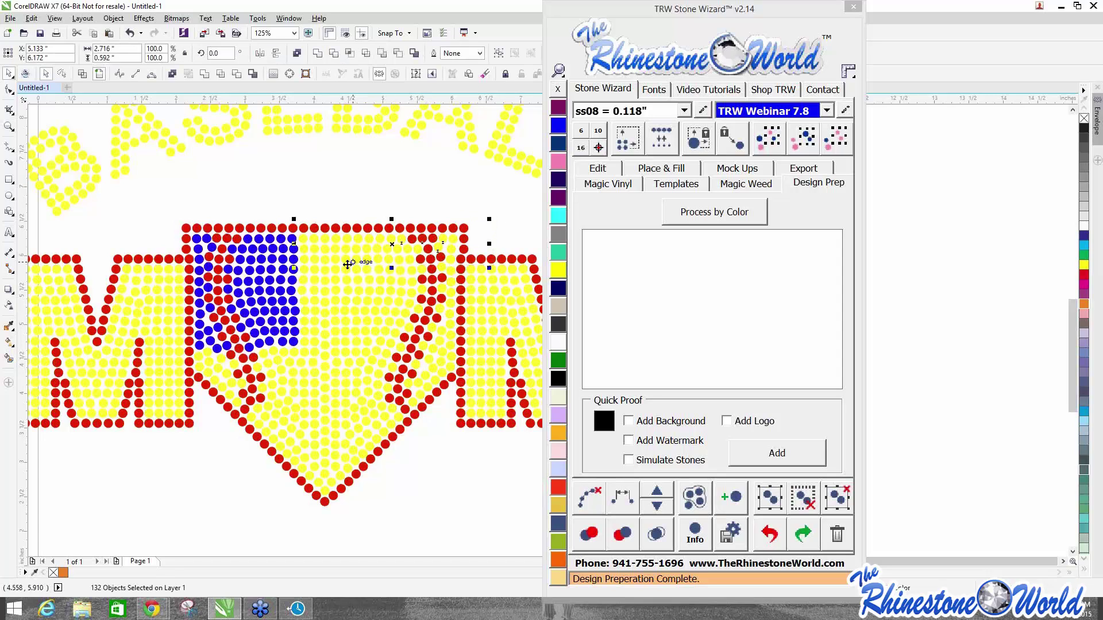
click(688, 215)
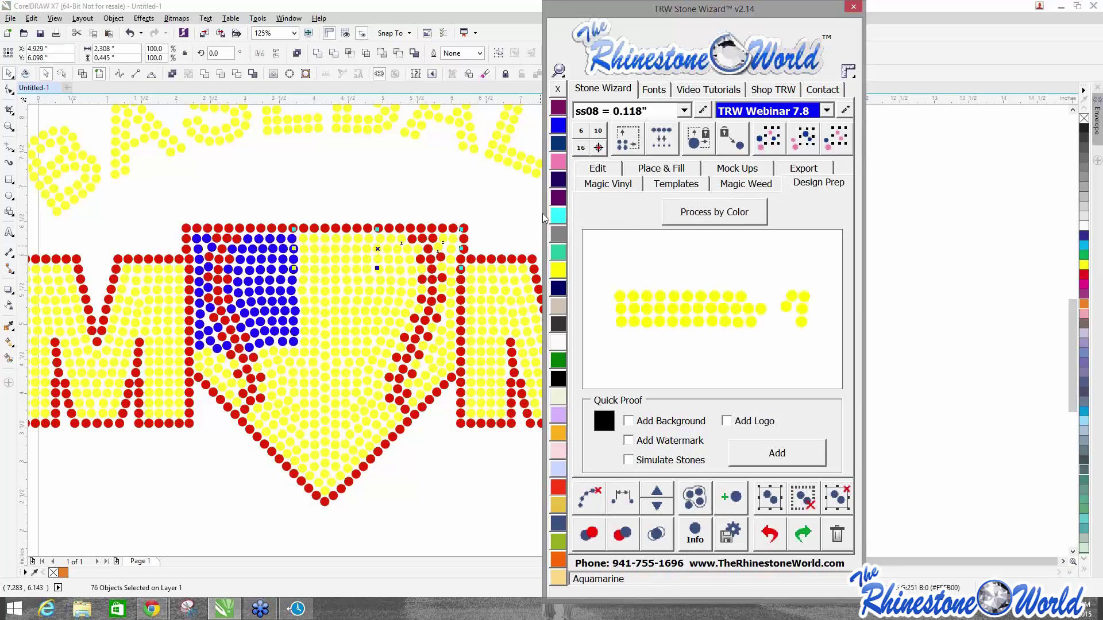
click(557, 216)
click(362, 195)
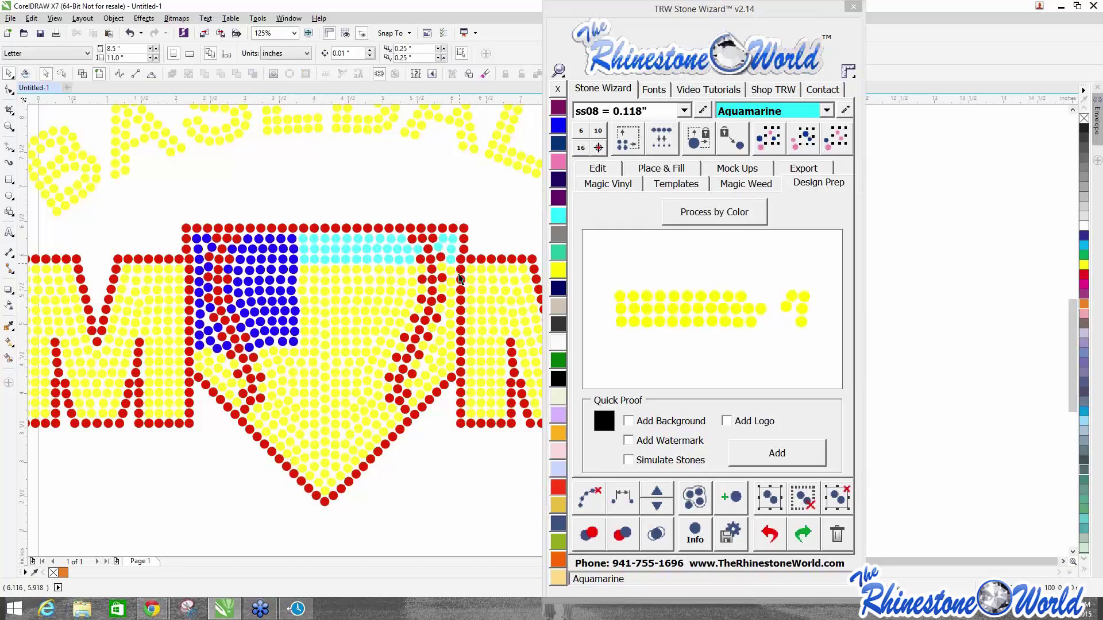
Delete the entire BASEBALL MOM design above the page.
scroll(338, 195, down, 1)
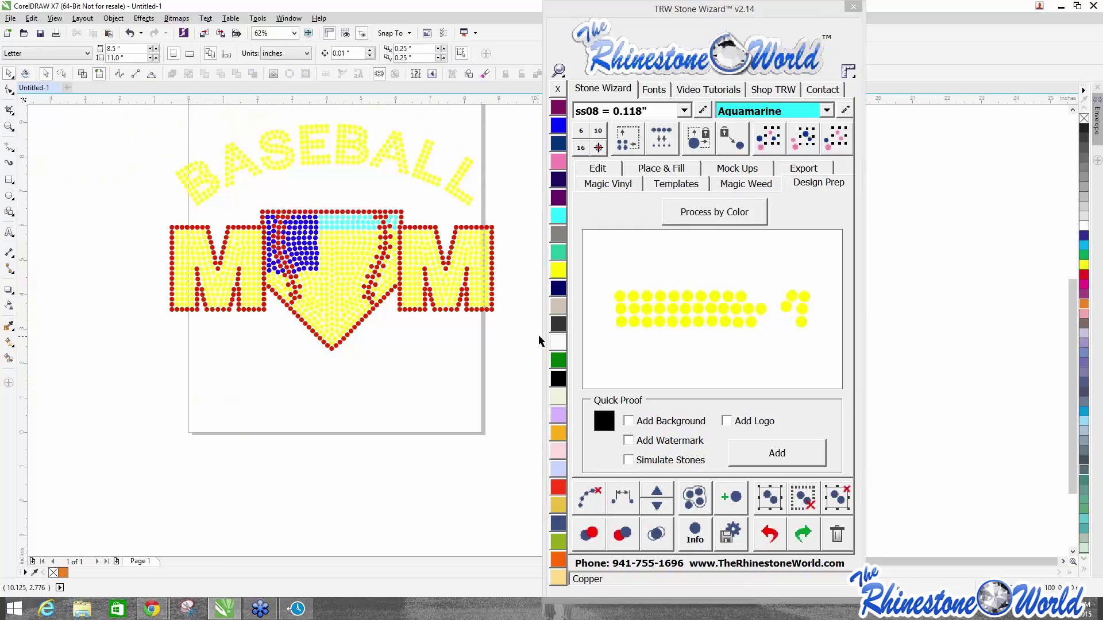
scroll(425, 349, down, 1)
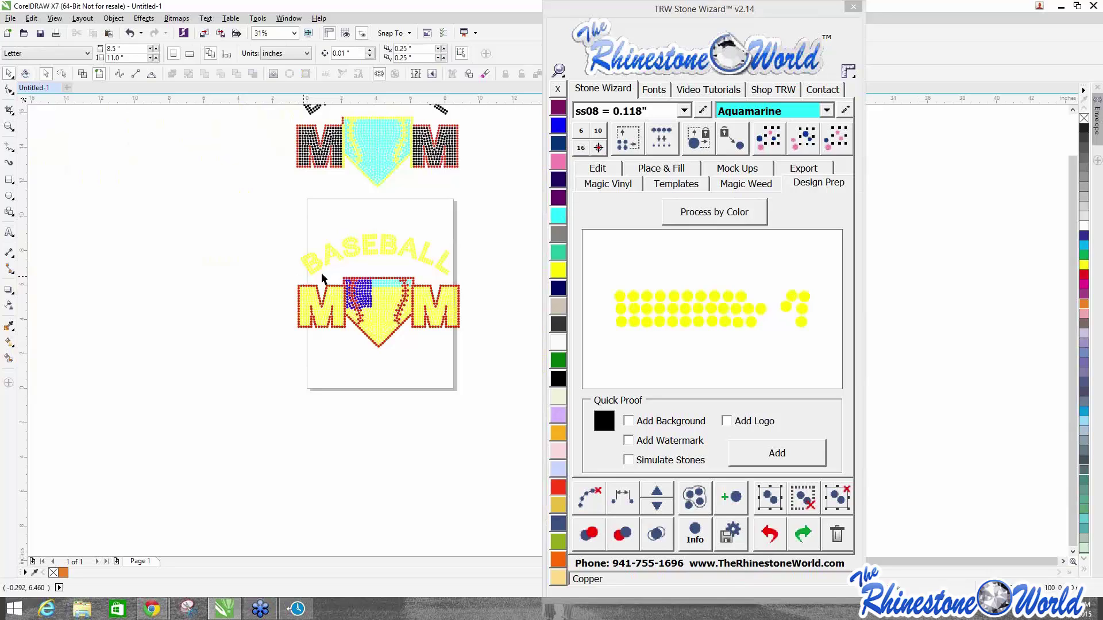
scroll(270, 231, down, 2)
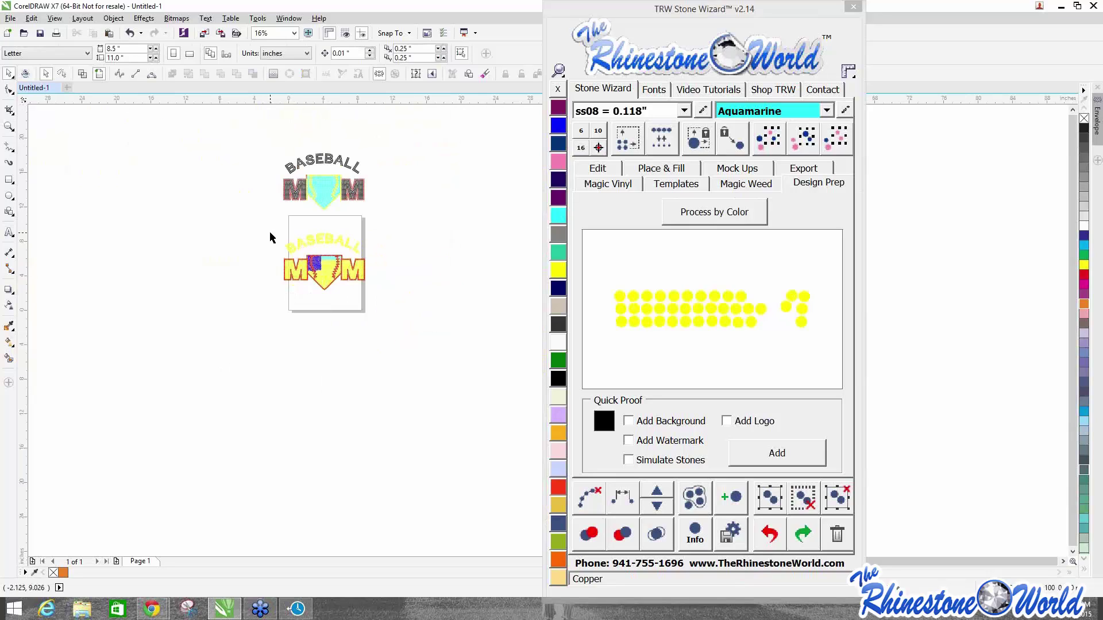
drag(264, 132, 442, 210)
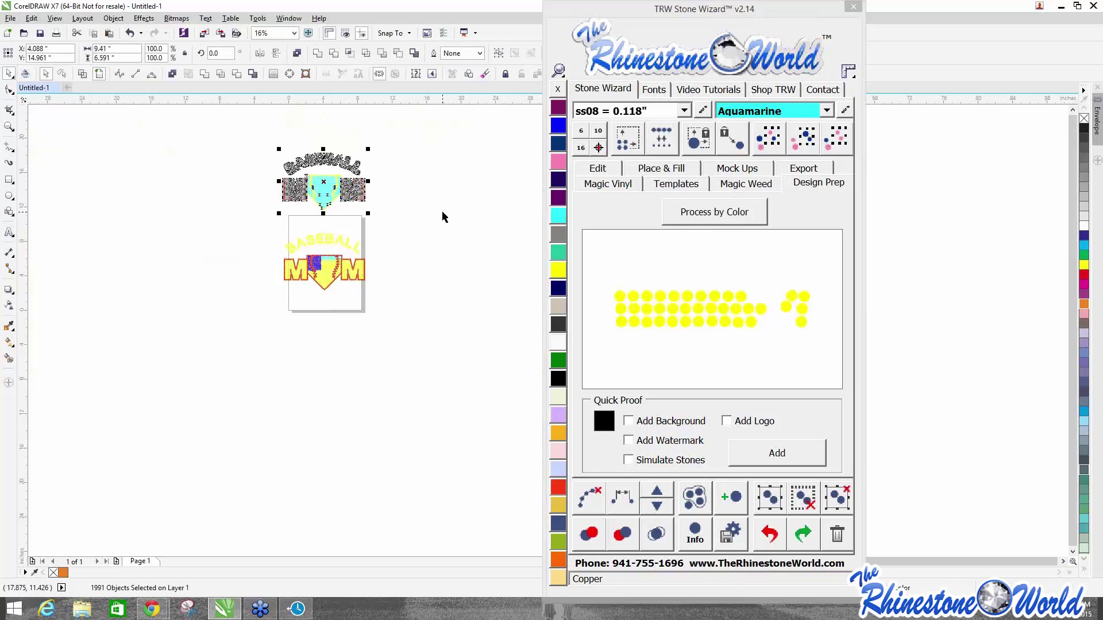
key(Delete)
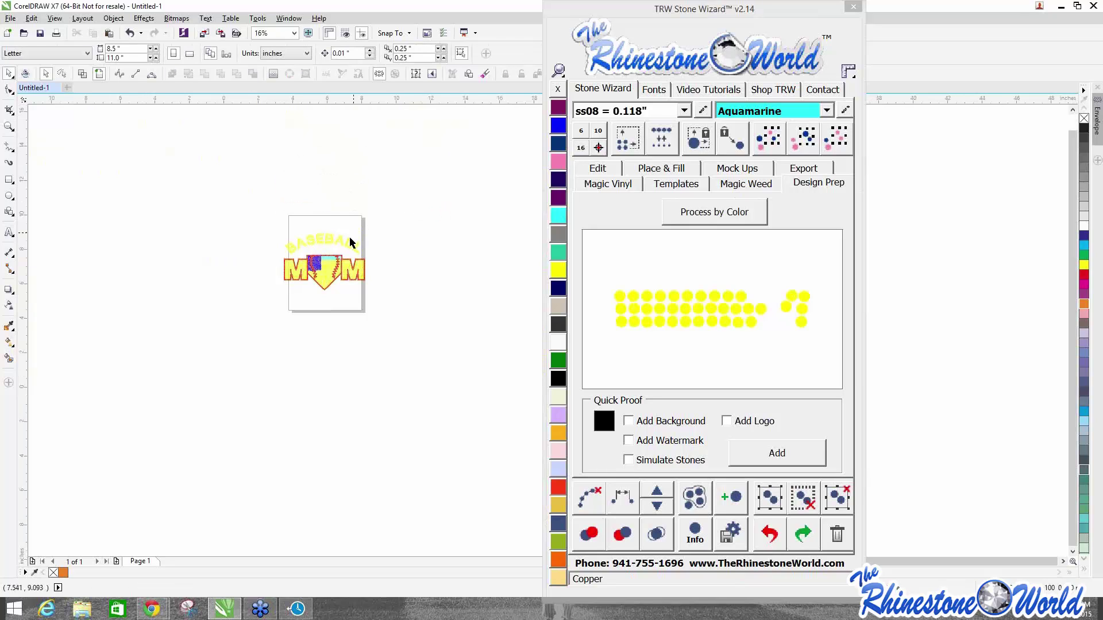
Select the whole remaining design and enable background, logo, simulated stones and watermark for its Quick Proof.
scroll(351, 237, up, 2)
key(ctrl+a)
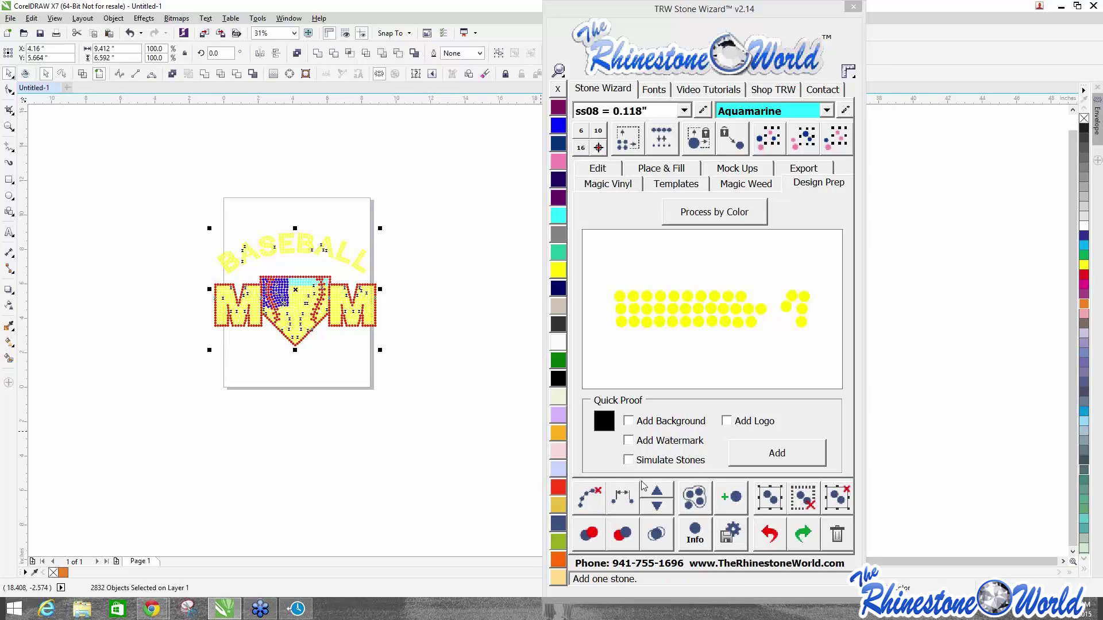
click(663, 424)
click(735, 425)
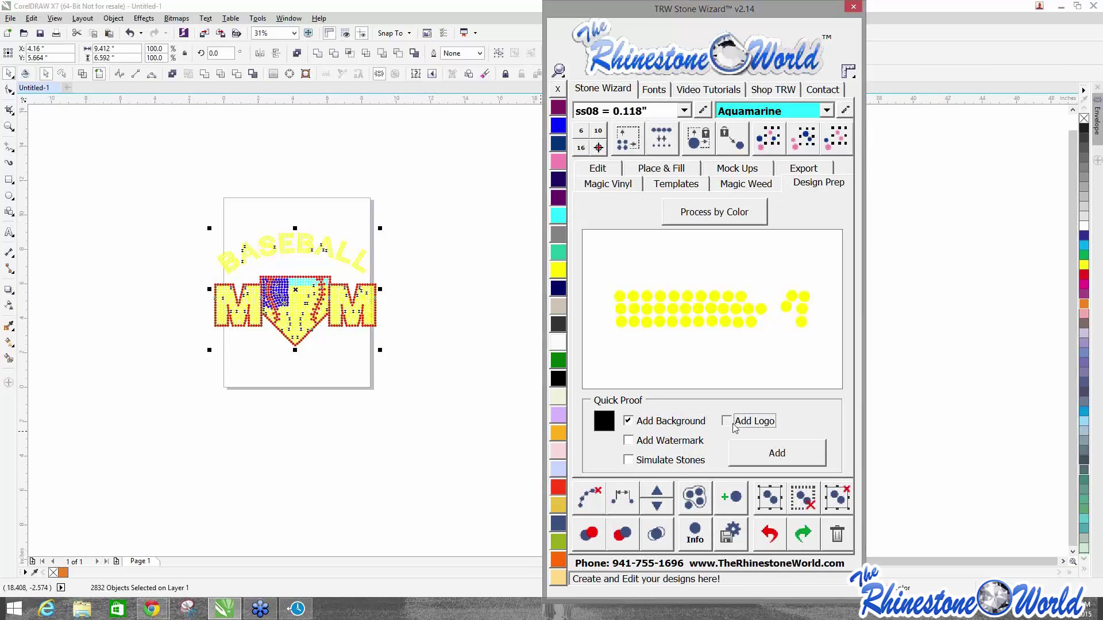
click(688, 461)
click(684, 444)
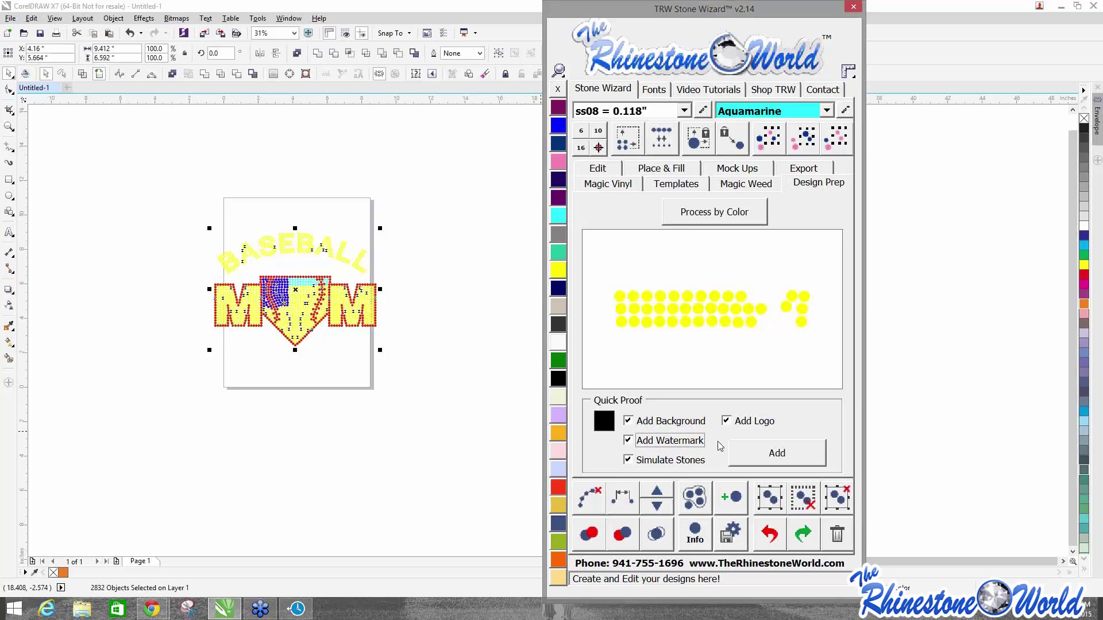
Generate the Quick Proof of the design and examine its simulated stones and watermark up close.
click(760, 458)
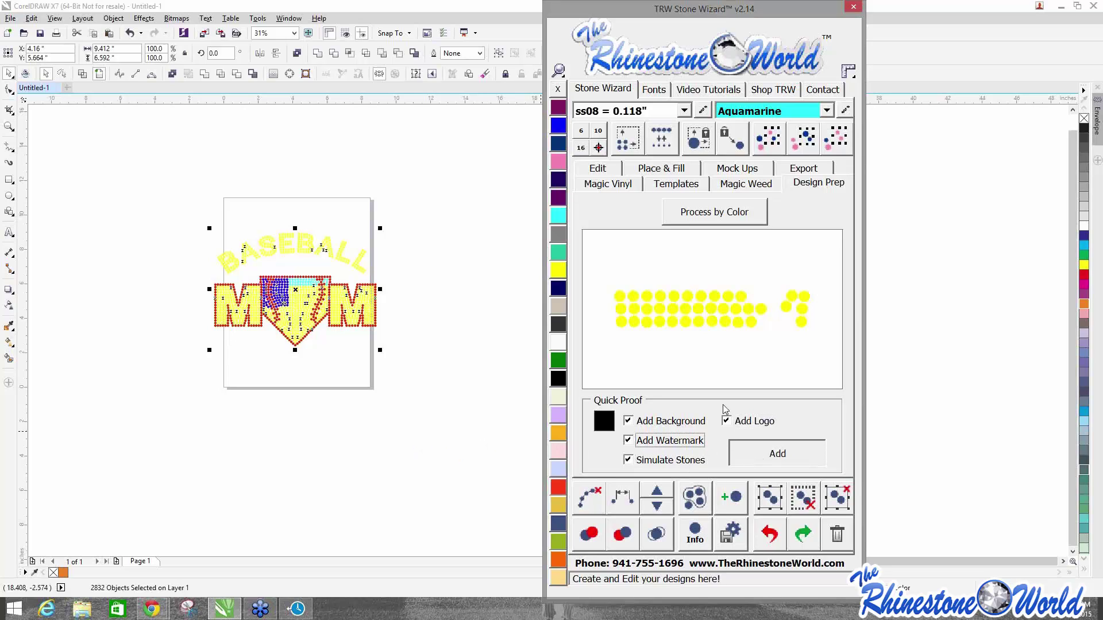
click(775, 452)
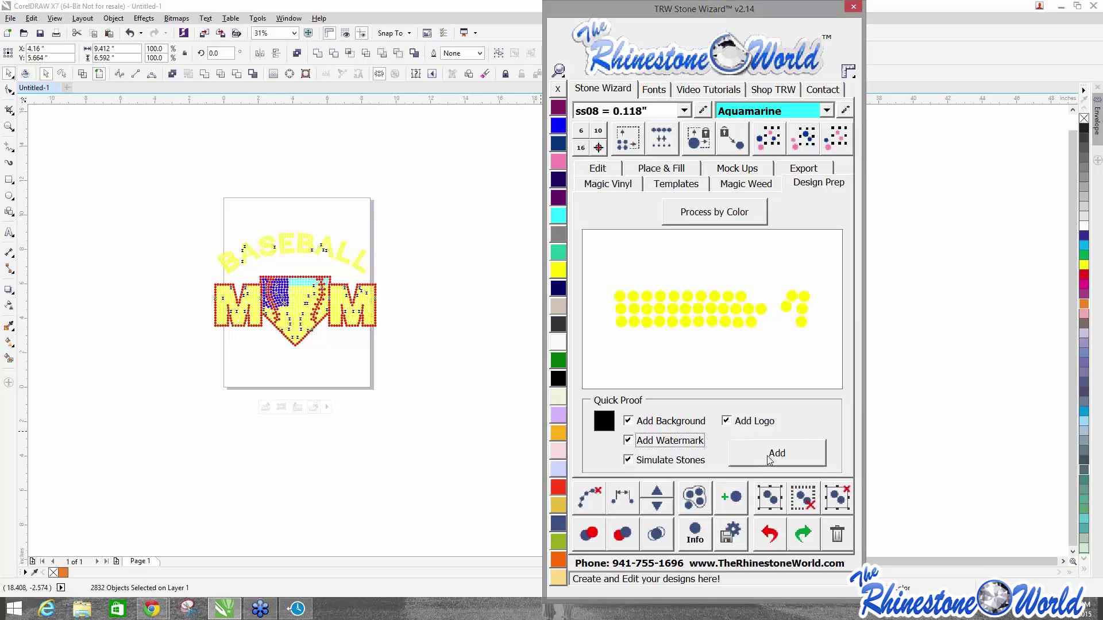
click(435, 457)
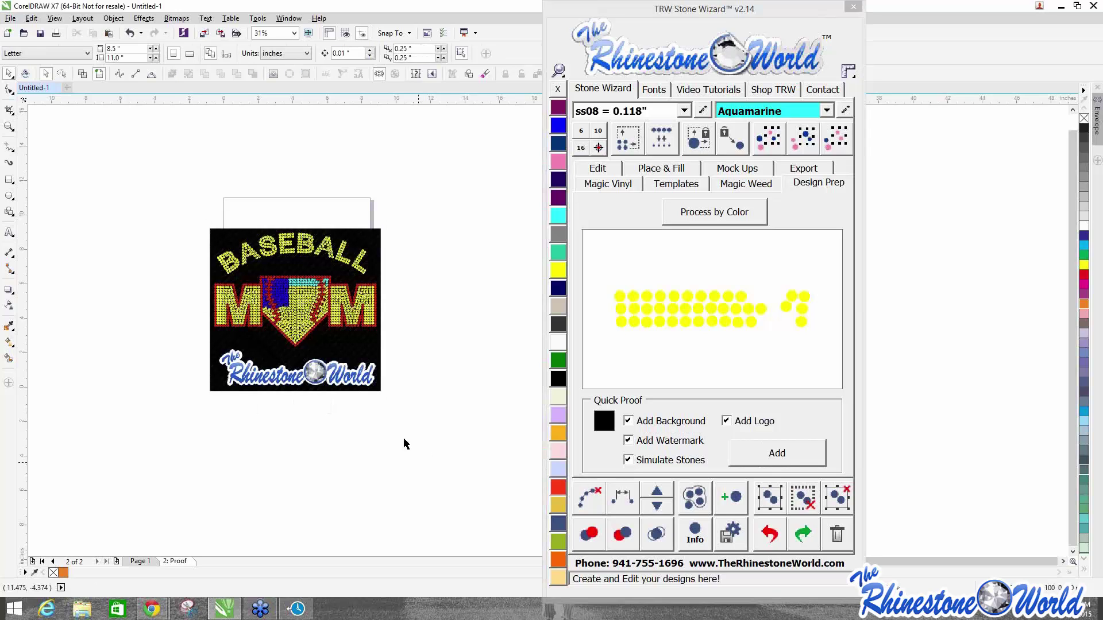
scroll(401, 281, up, 3)
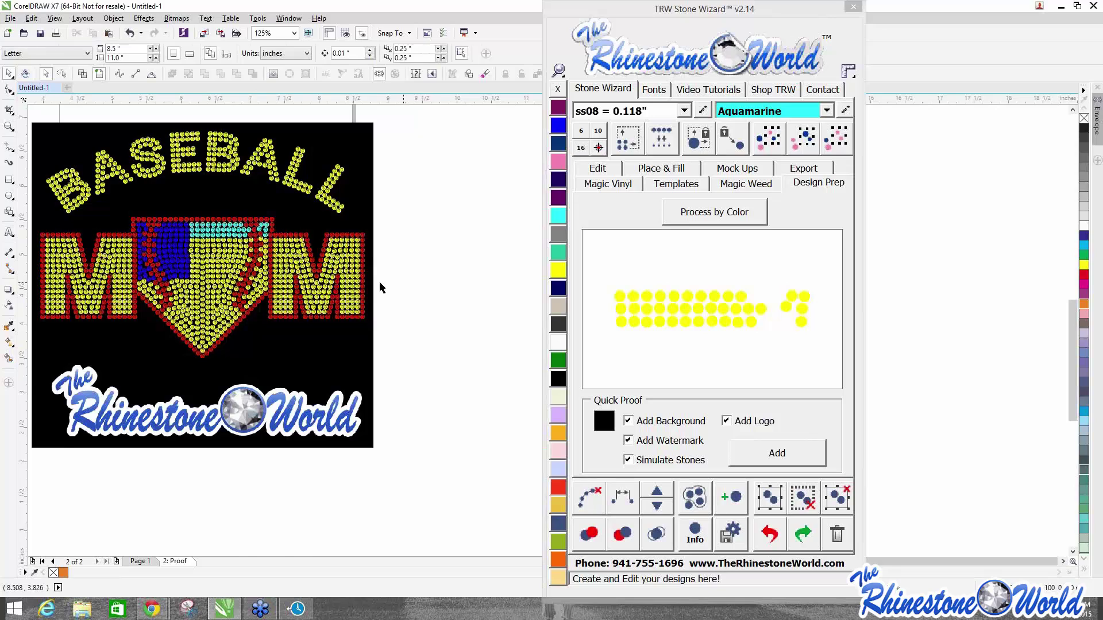
scroll(379, 281, up, 3)
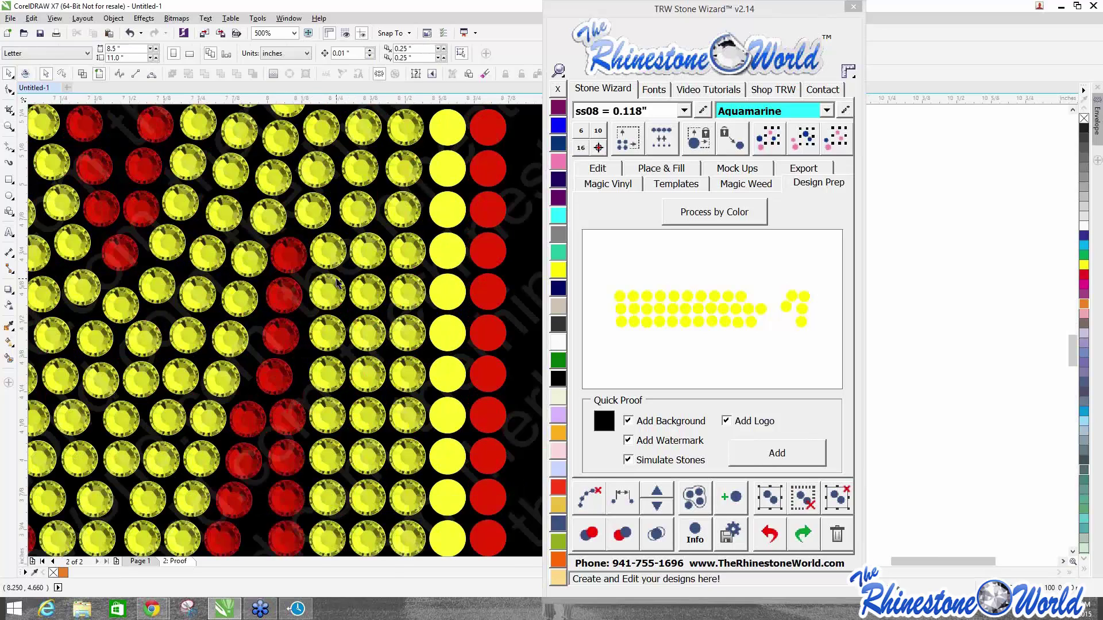
scroll(338, 283, down, 5)
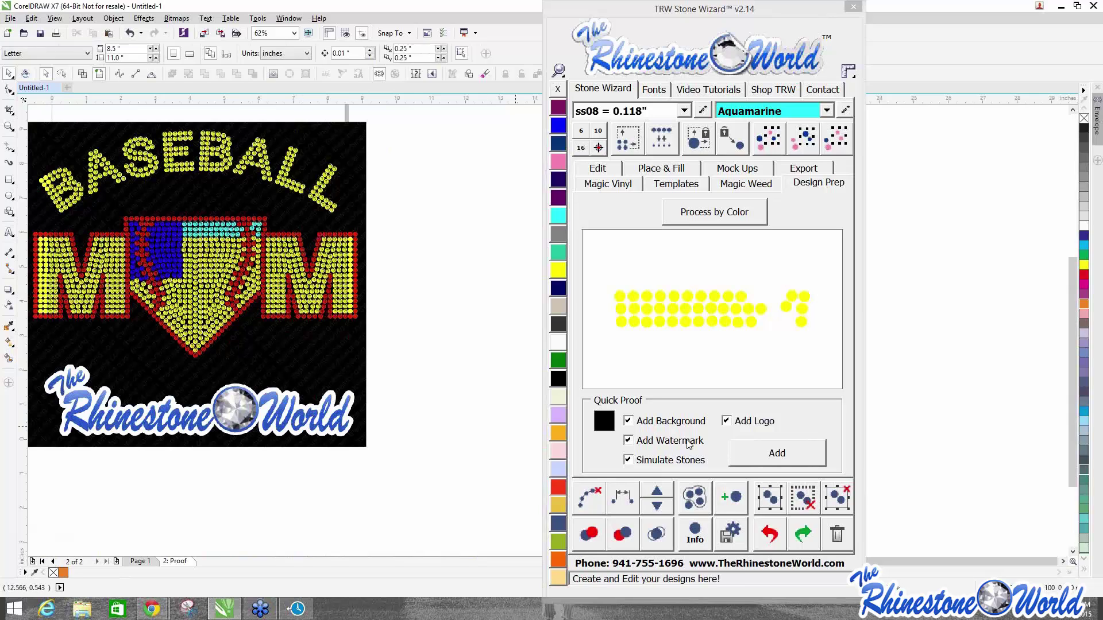
Set the watermark text in the Mock Ups options to Copyright.
click(727, 170)
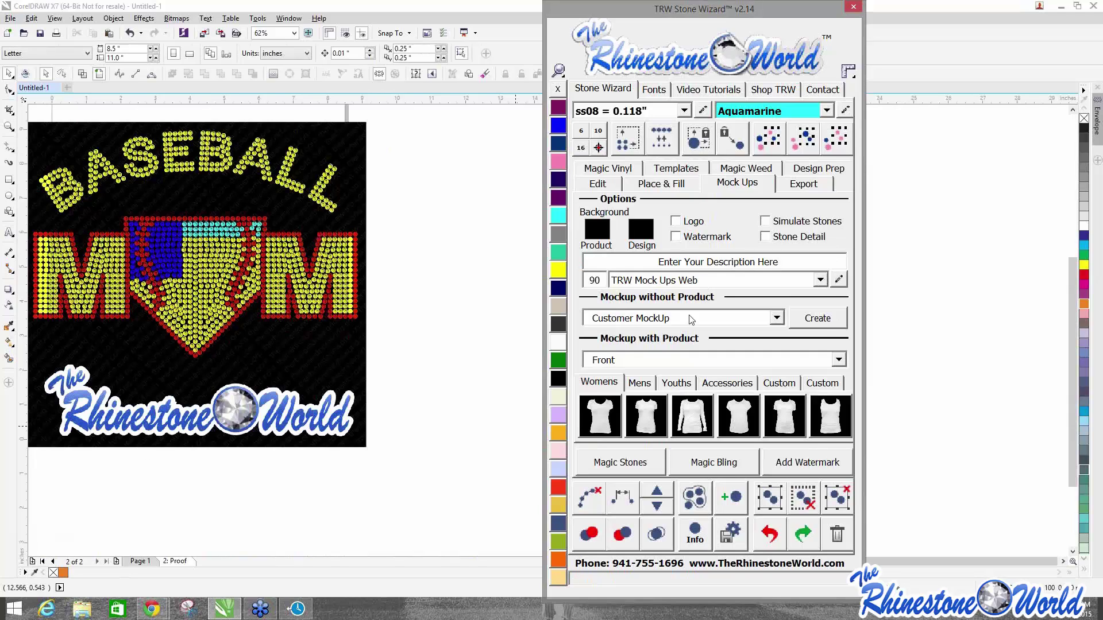
click(643, 280)
click(624, 319)
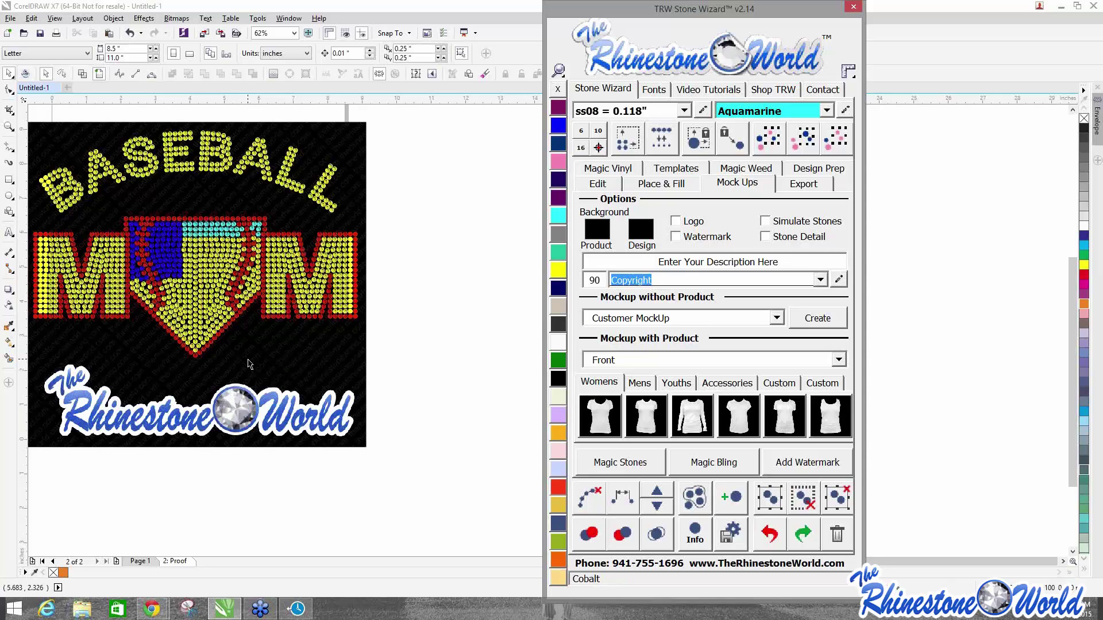
Delete the watermark, the black background rectangle and the Rhinestone World logo from the proof, leaving only the BASEBALL MOM stones.
click(279, 352)
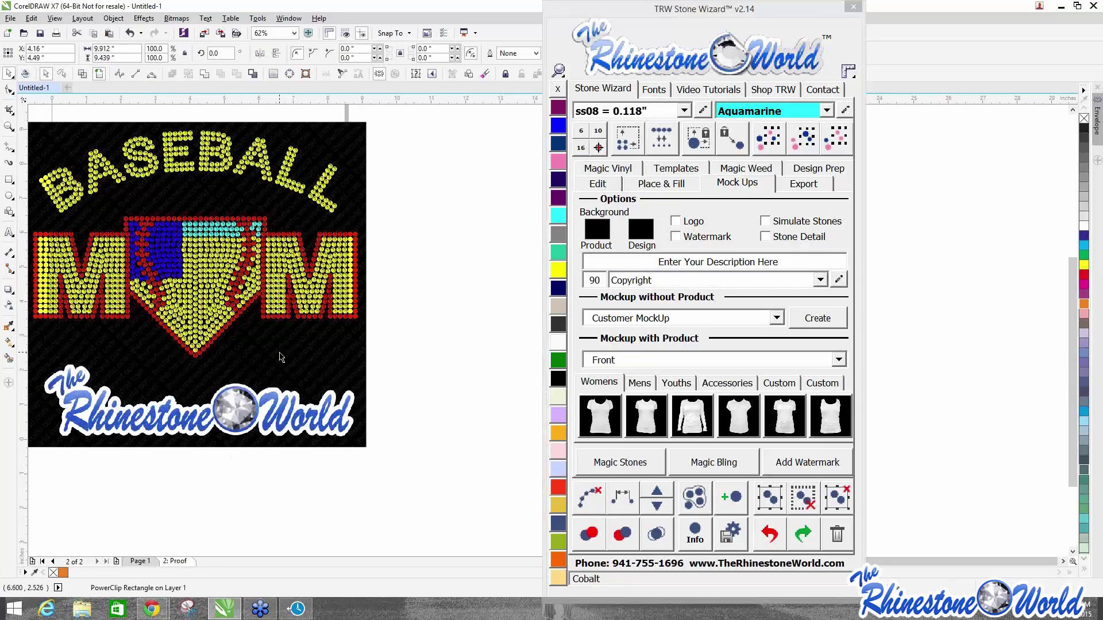
click(343, 331)
click(345, 342)
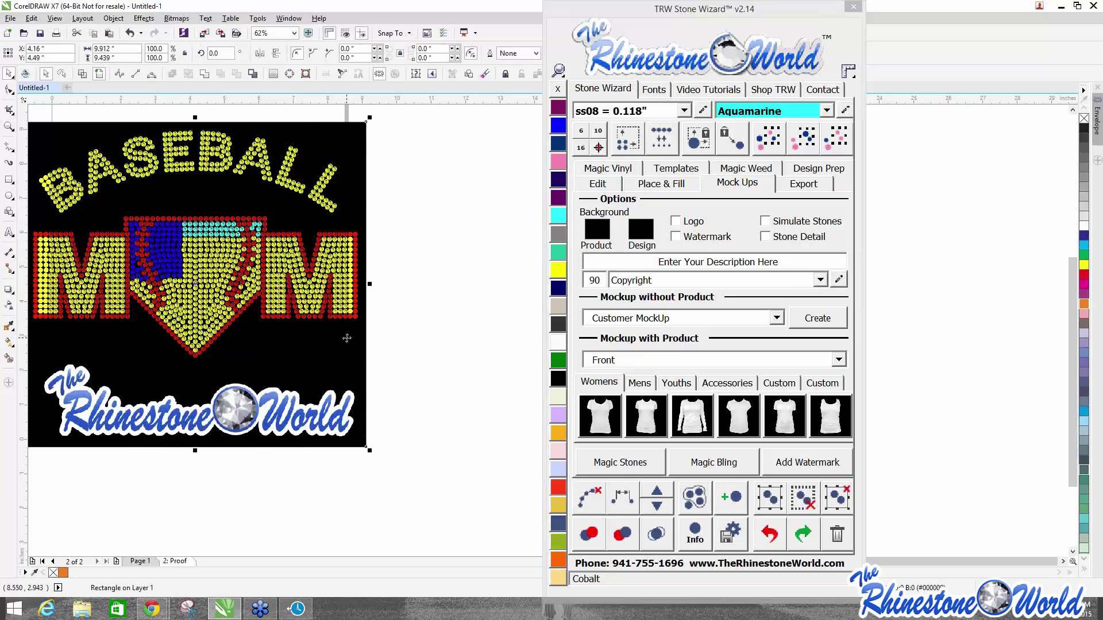
key(Delete)
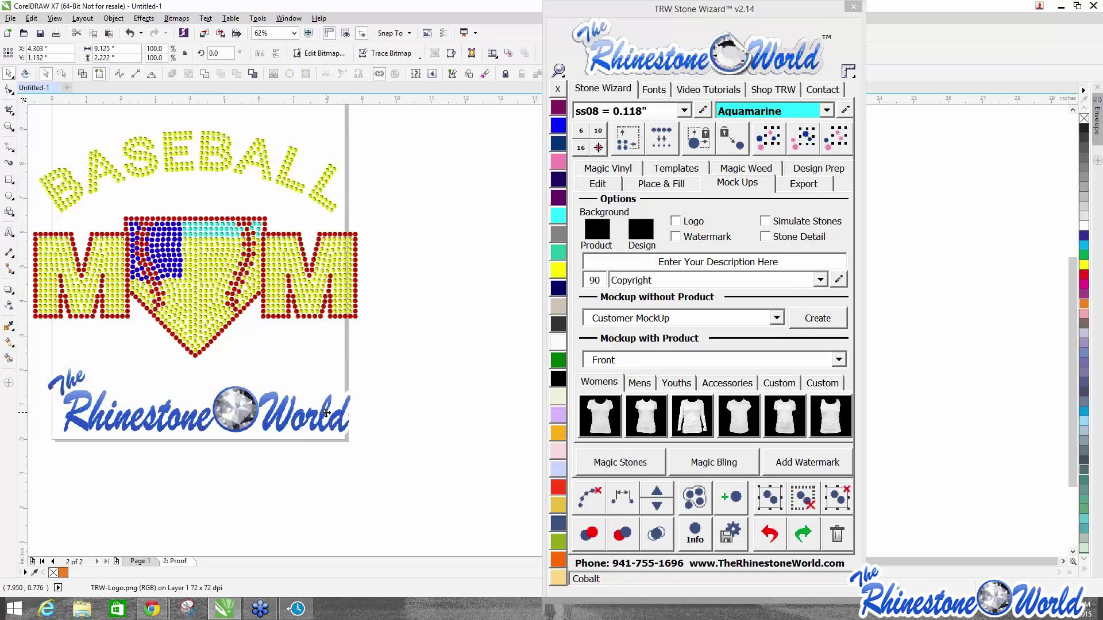
click(329, 423)
key(Delete)
scroll(338, 432, down, 2)
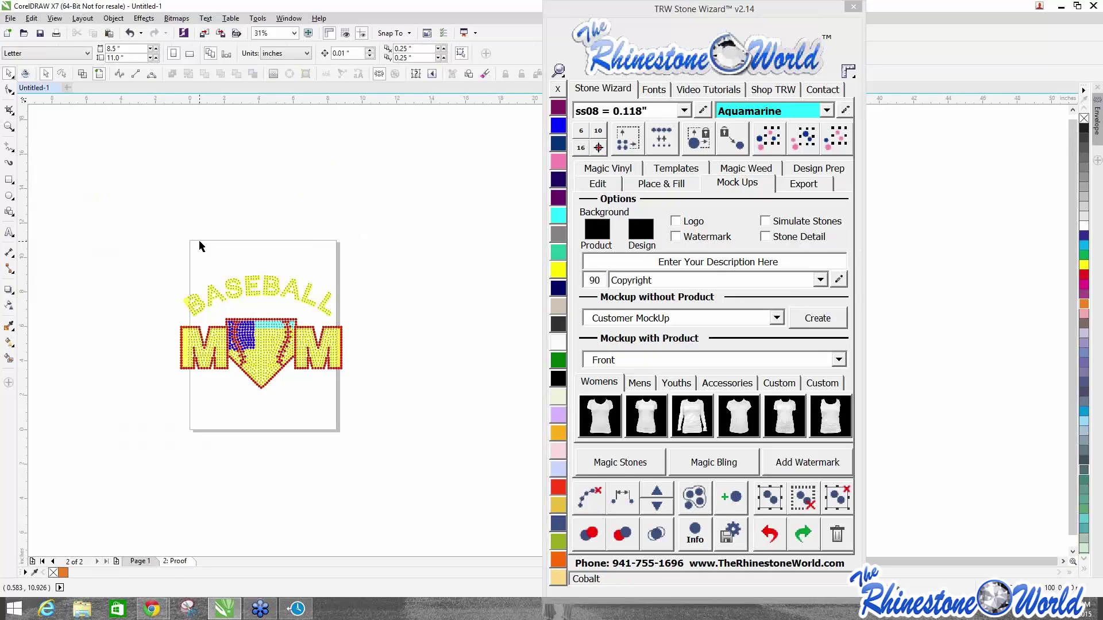
Select the whole BASEBALL MOM design and apply Magic Stones to it.
drag(155, 241, 401, 411)
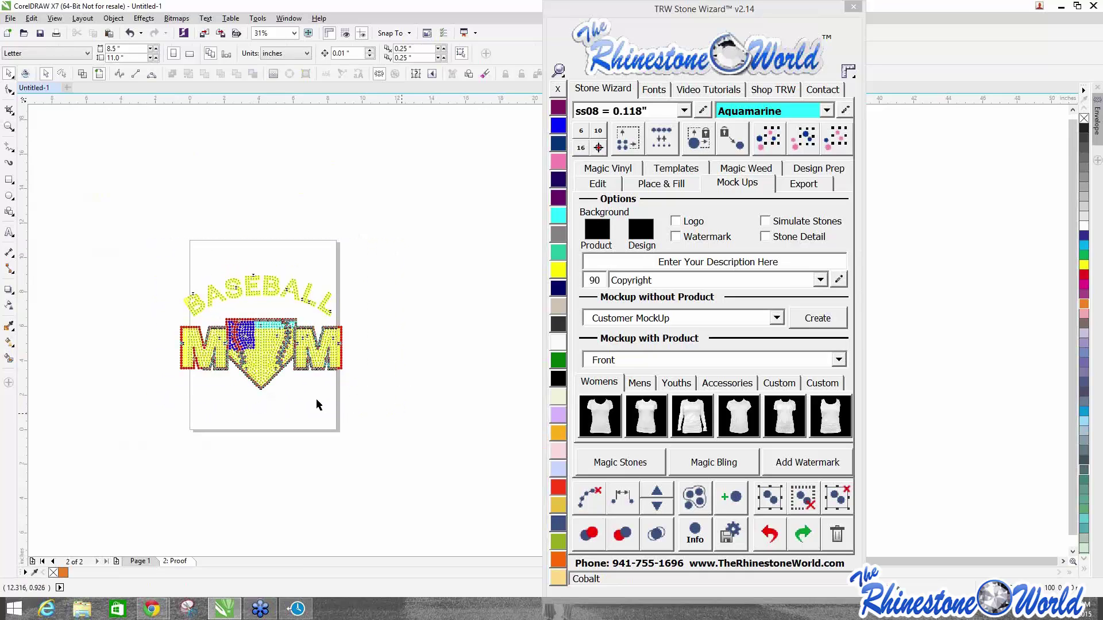
scroll(243, 313, up, 2)
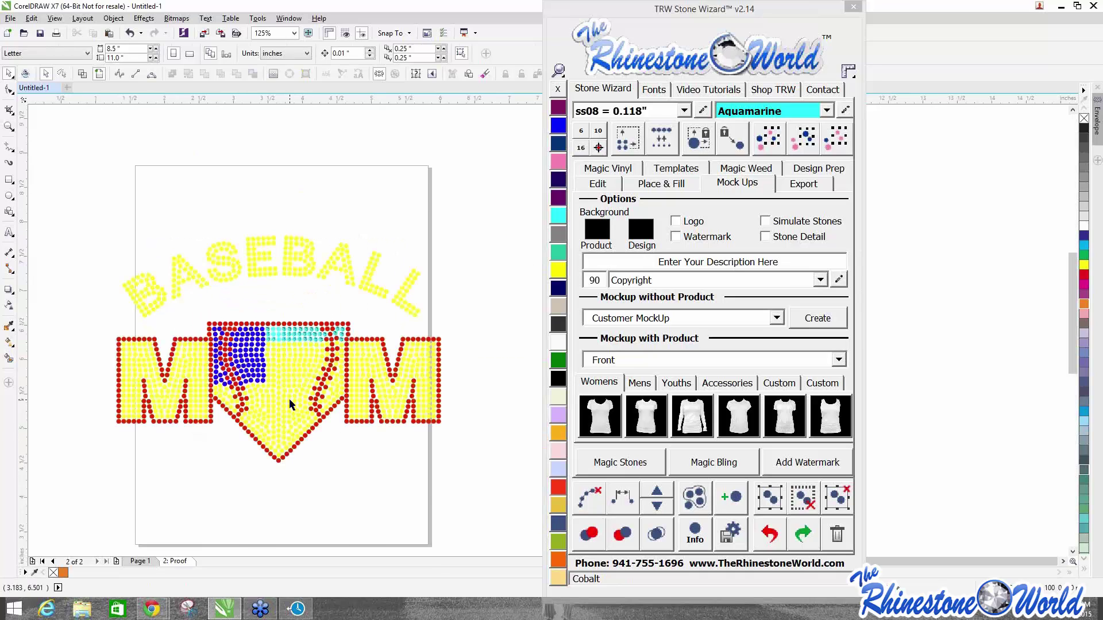
scroll(244, 310, up, 3)
scroll(313, 366, down, 5)
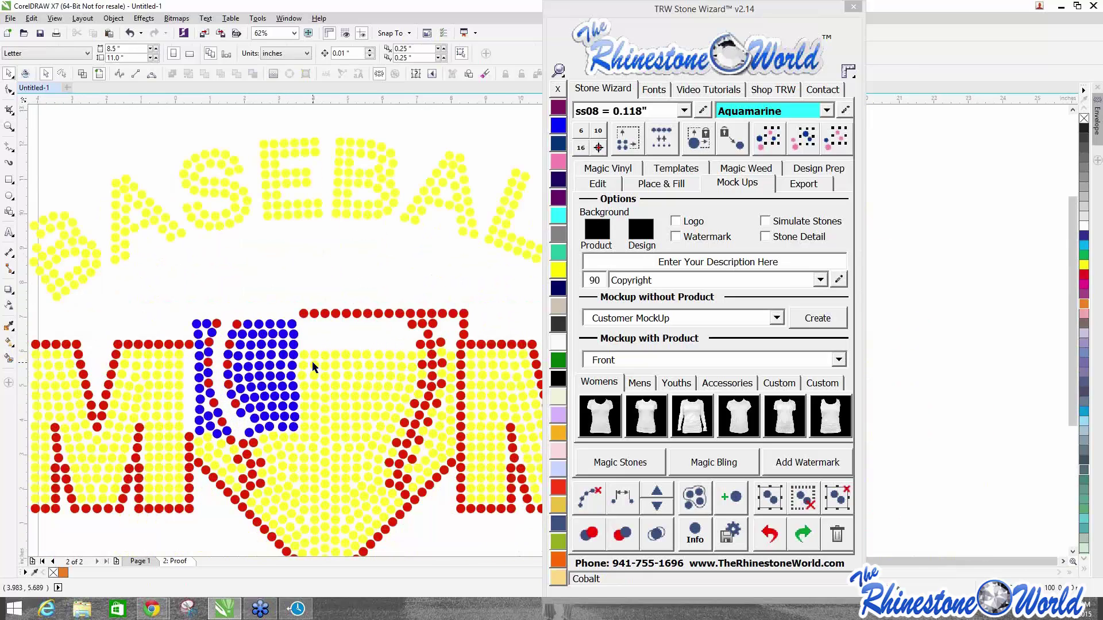
scroll(313, 366, down, 2)
drag(211, 279, 441, 408)
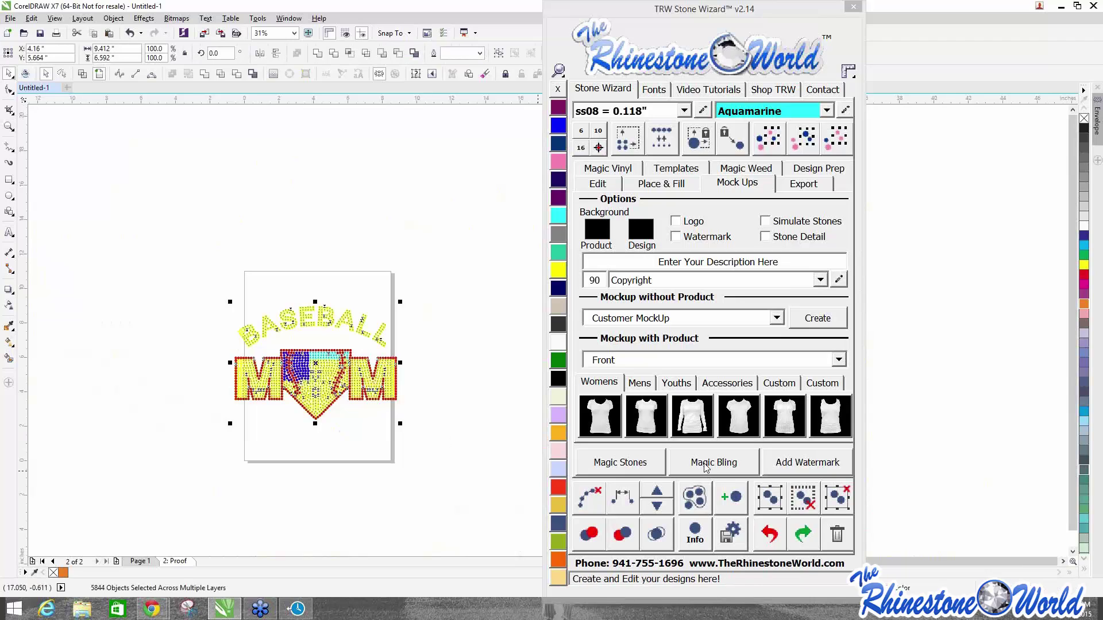
click(706, 467)
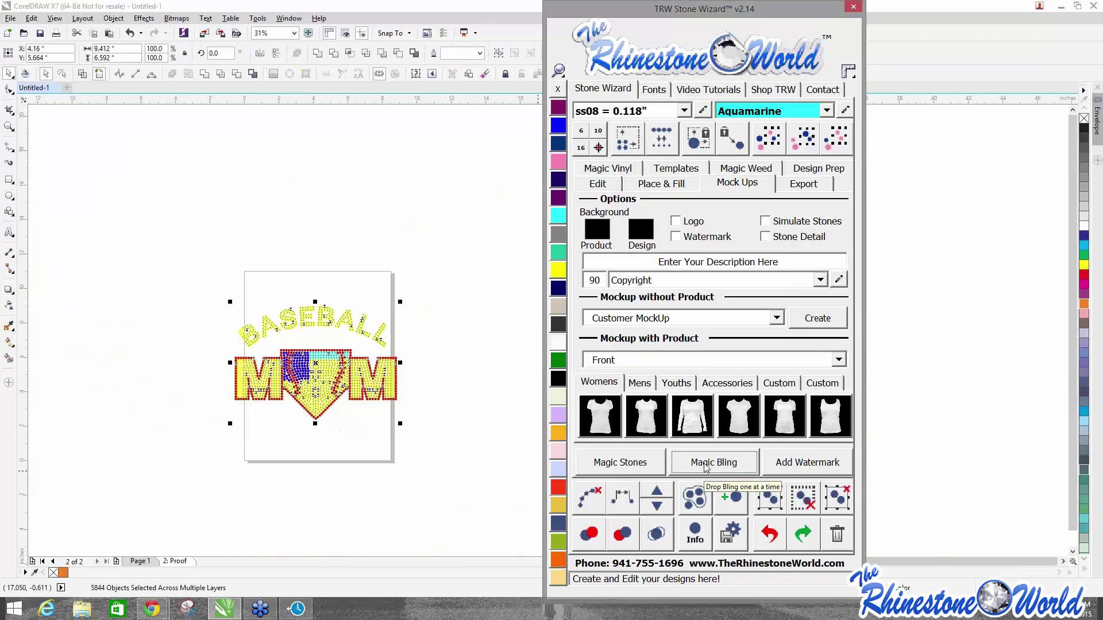
click(706, 468)
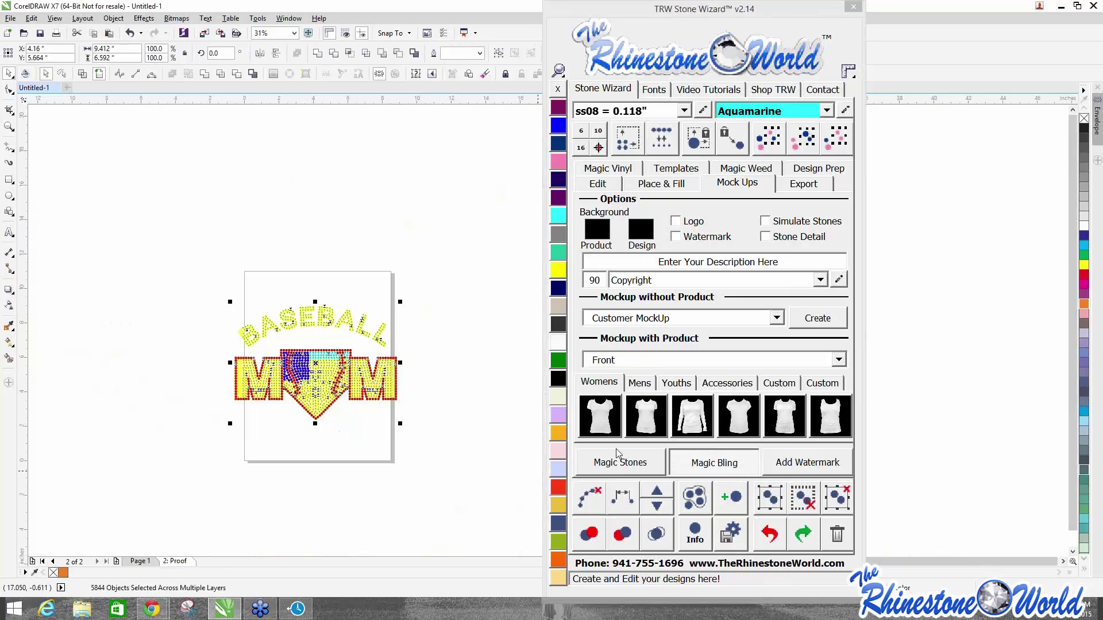
click(713, 470)
click(617, 464)
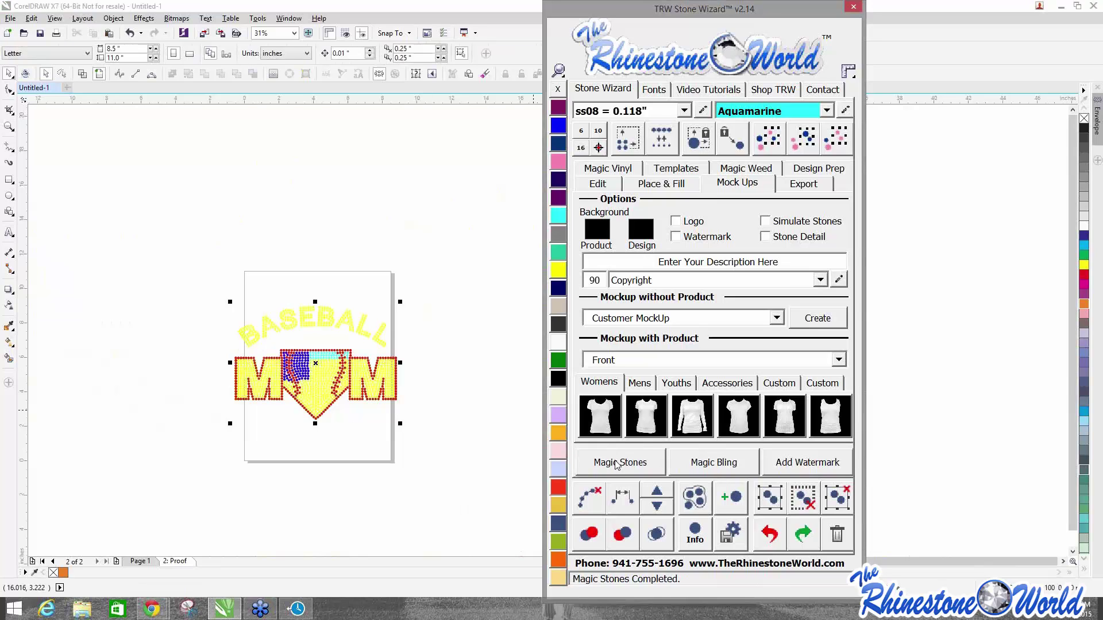
Examine the stones on the home plate up close and undo the Magic Stones operation.
click(298, 496)
scroll(327, 381, up, 4)
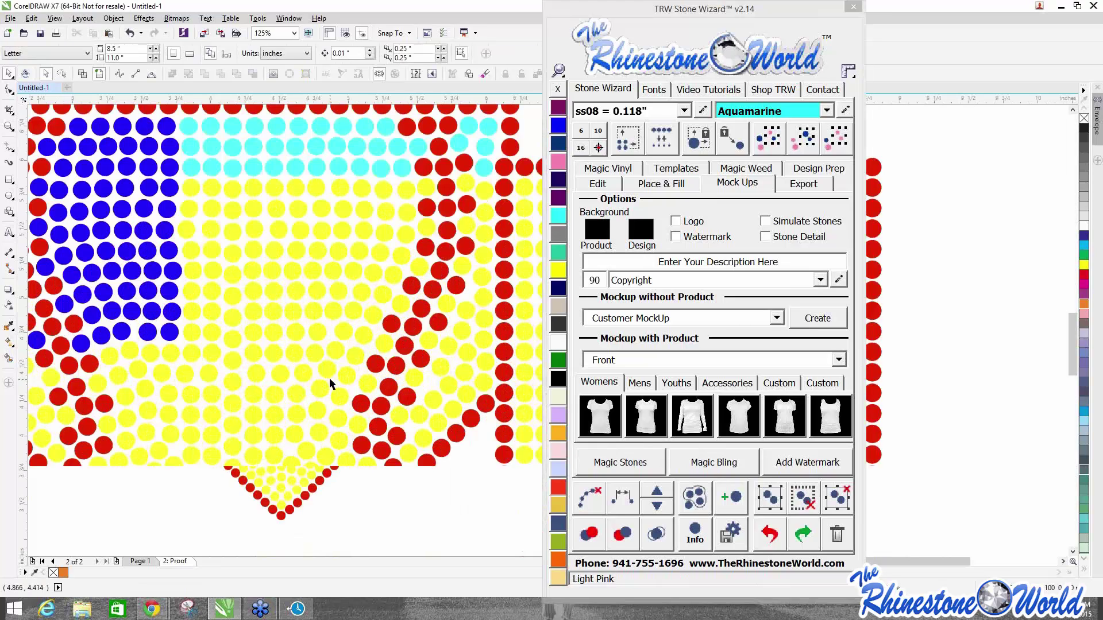
scroll(329, 377, up, 4)
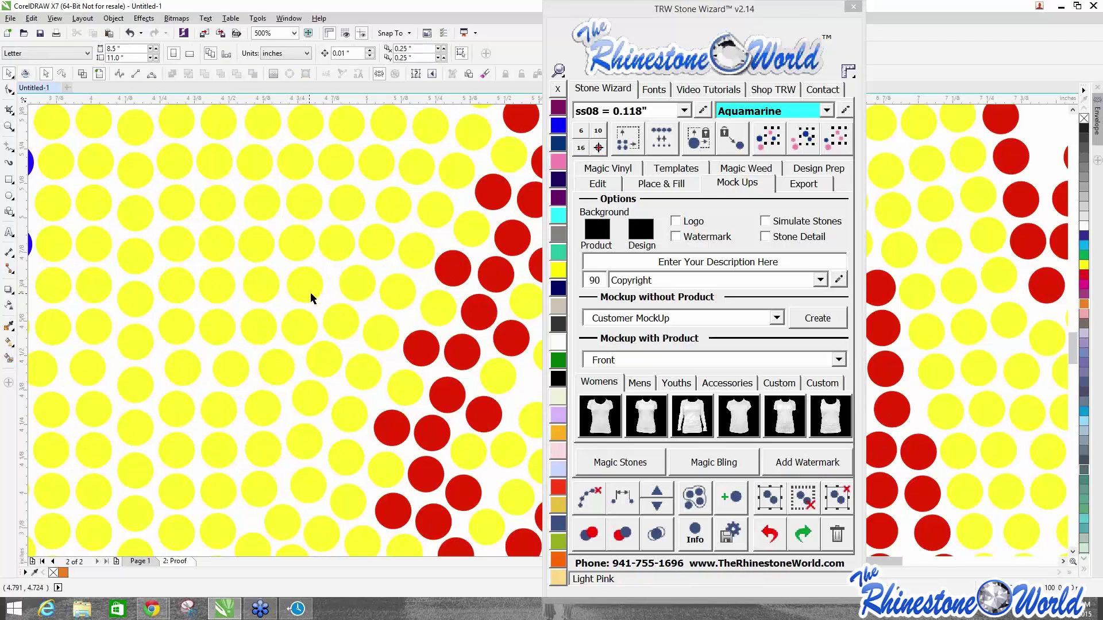
click(769, 534)
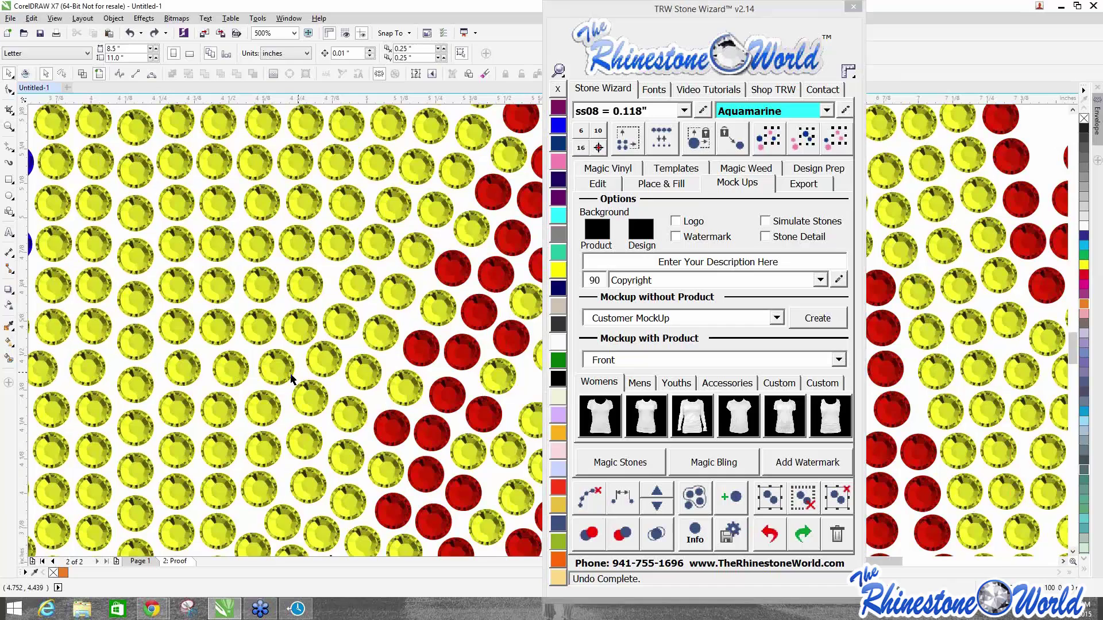
scroll(291, 379, down, 2)
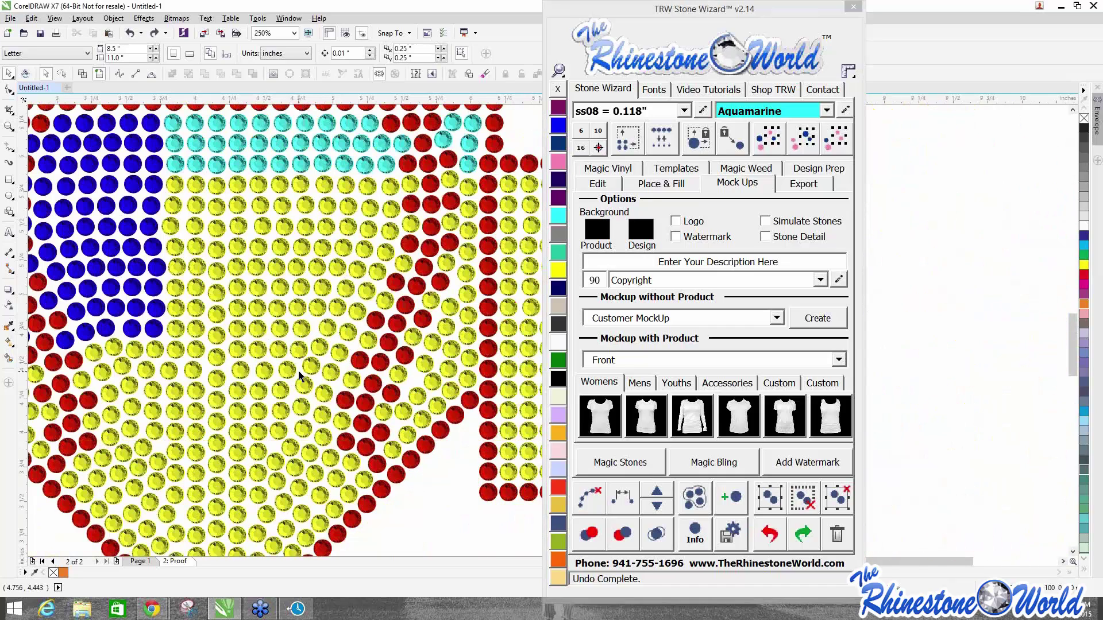
scroll(265, 291, down, 1)
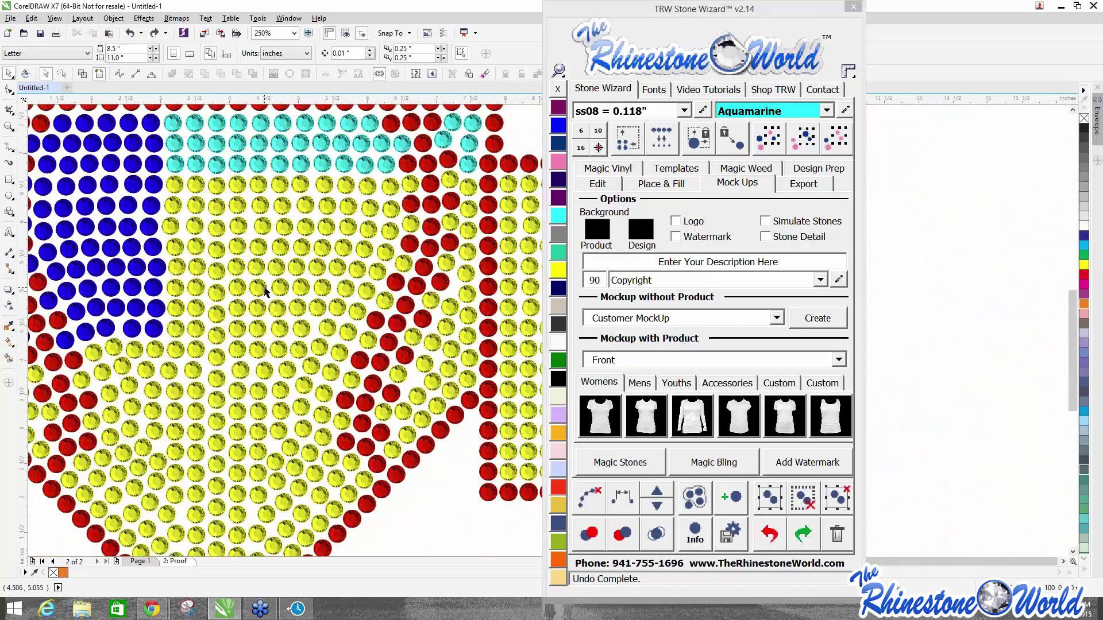
Select the design's stones again and reapply Magic Stones.
drag(239, 167, 441, 467)
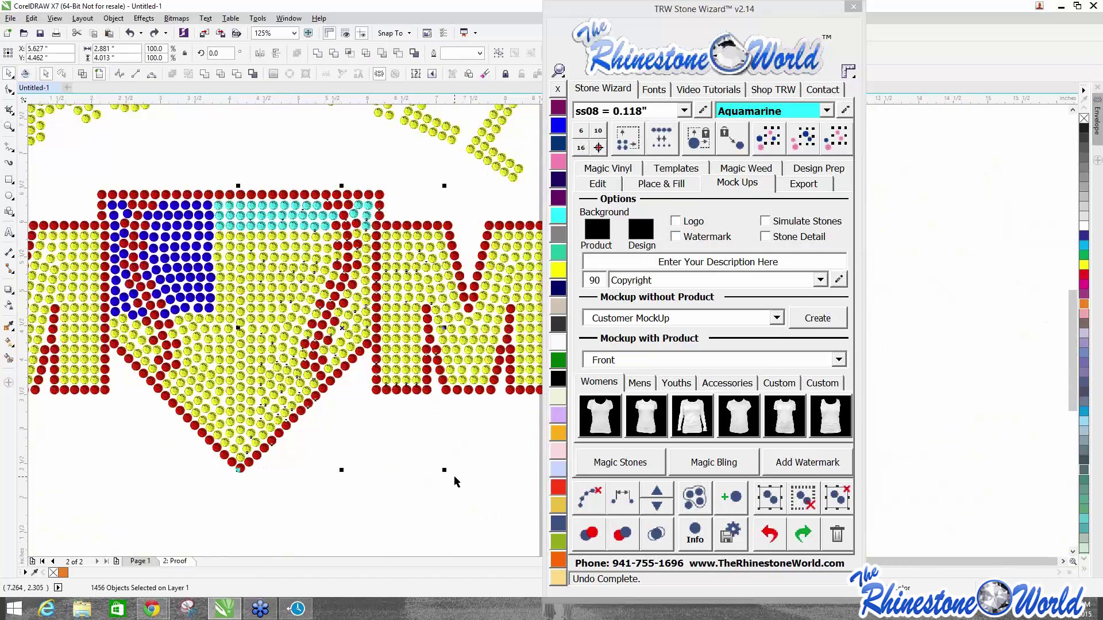
click(619, 463)
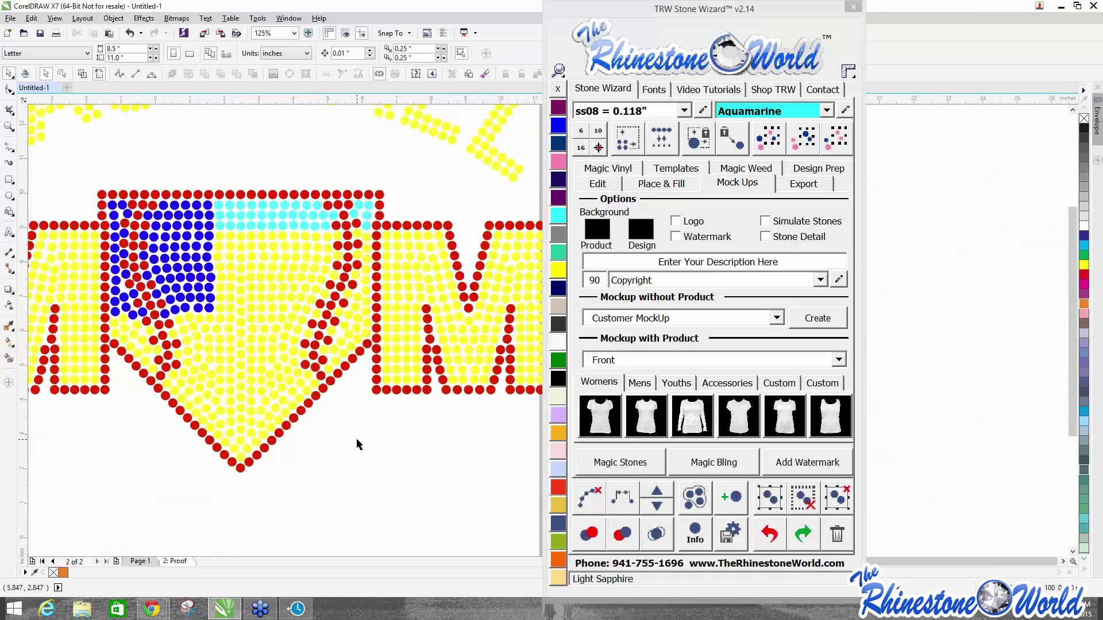
scroll(357, 445, down, 2)
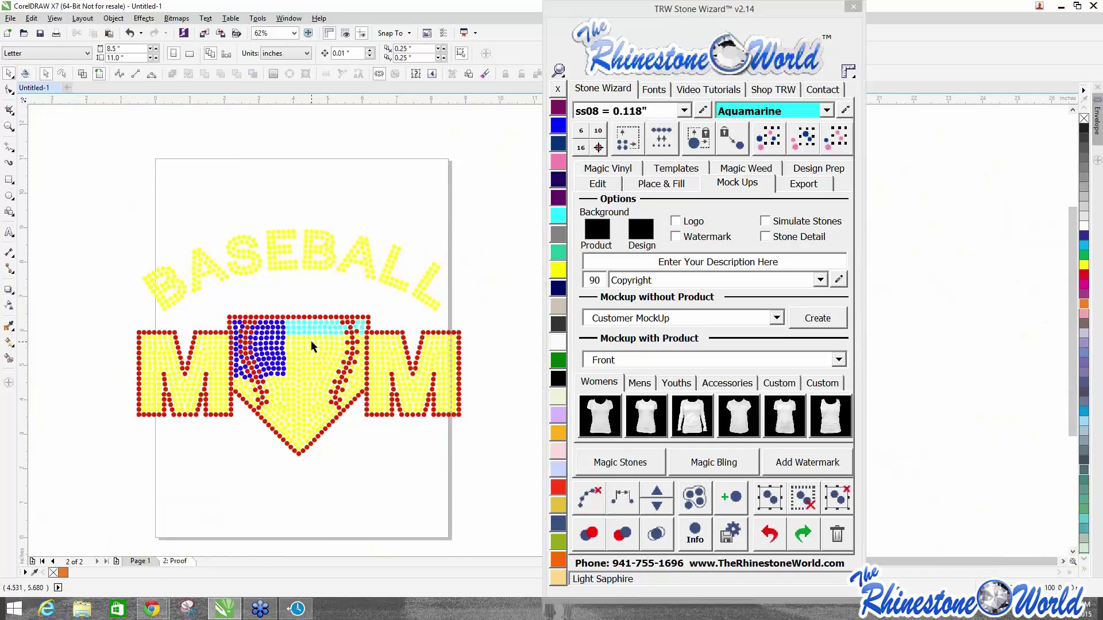
Delete the entire BASEBALL MOM design from the proof page.
drag(97, 204, 489, 487)
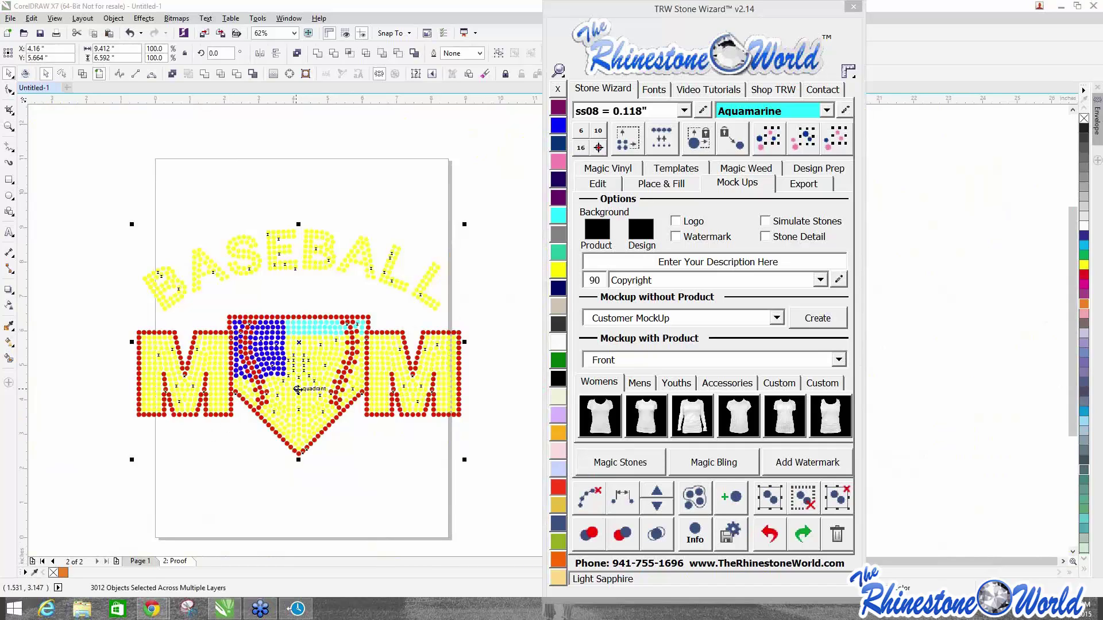
drag(88, 236, 519, 501)
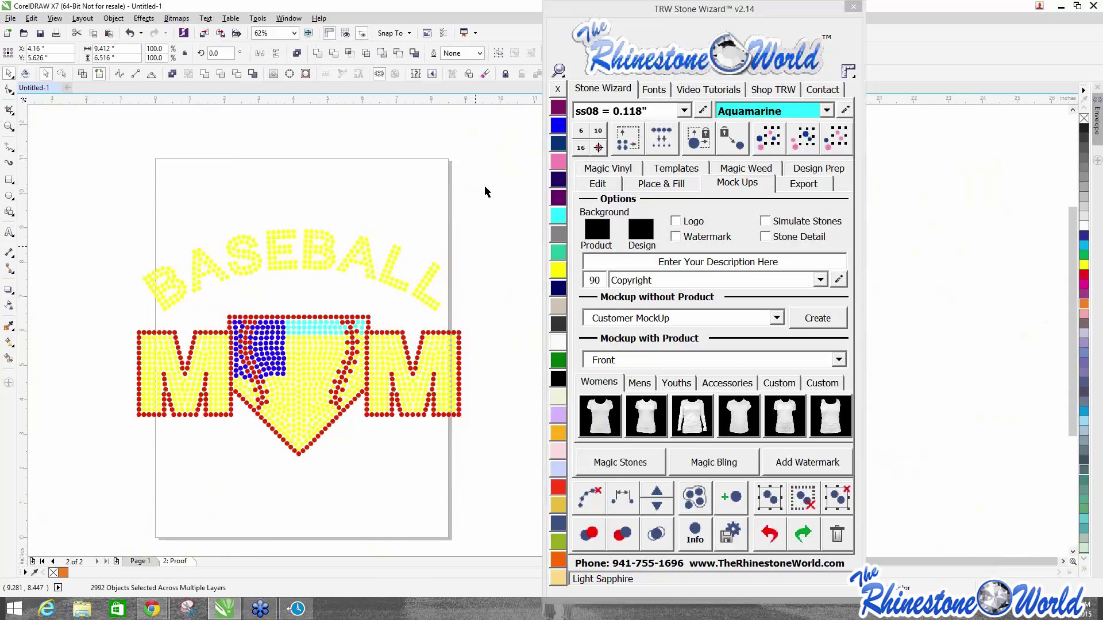
key(Delete)
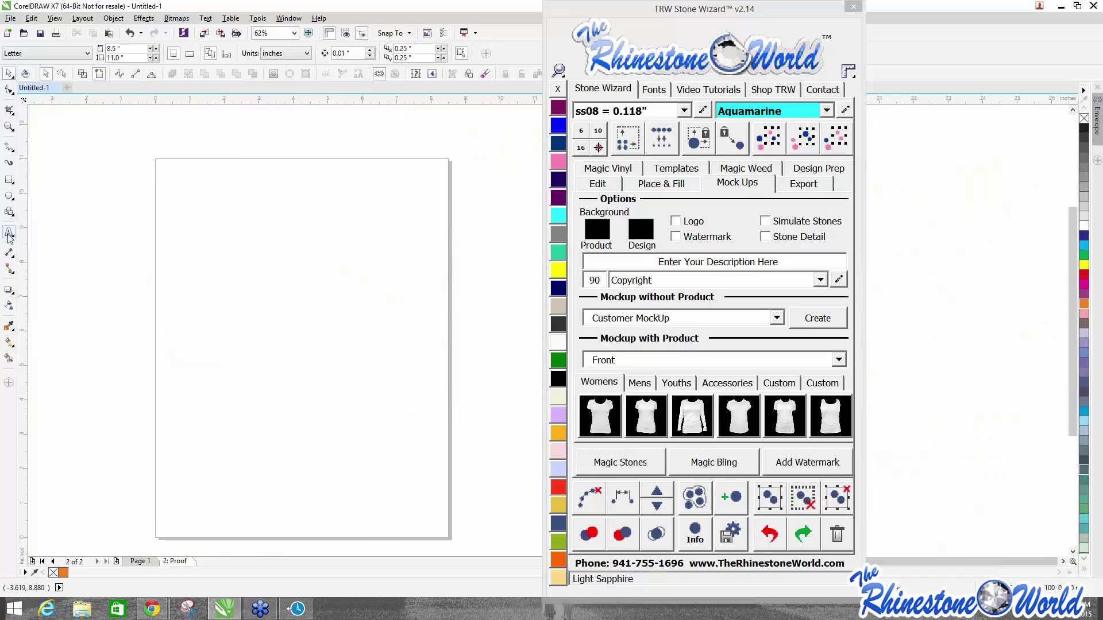
Draw a basic heart shape about 5.1 by 4.3 inches in the upper part of the page.
click(9, 211)
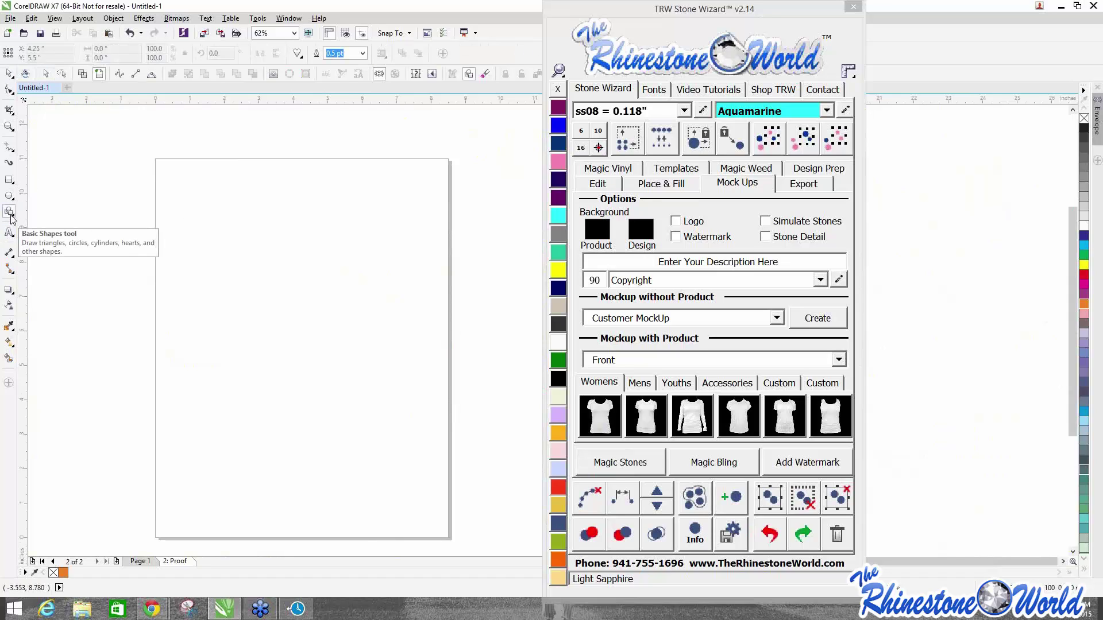
click(12, 217)
click(11, 234)
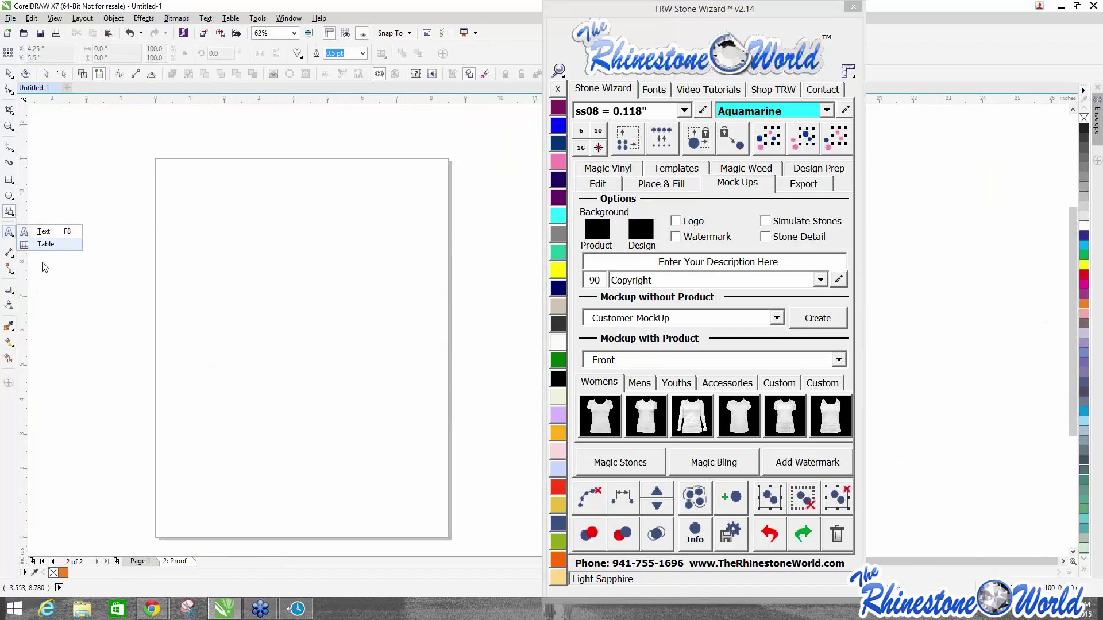
click(11, 213)
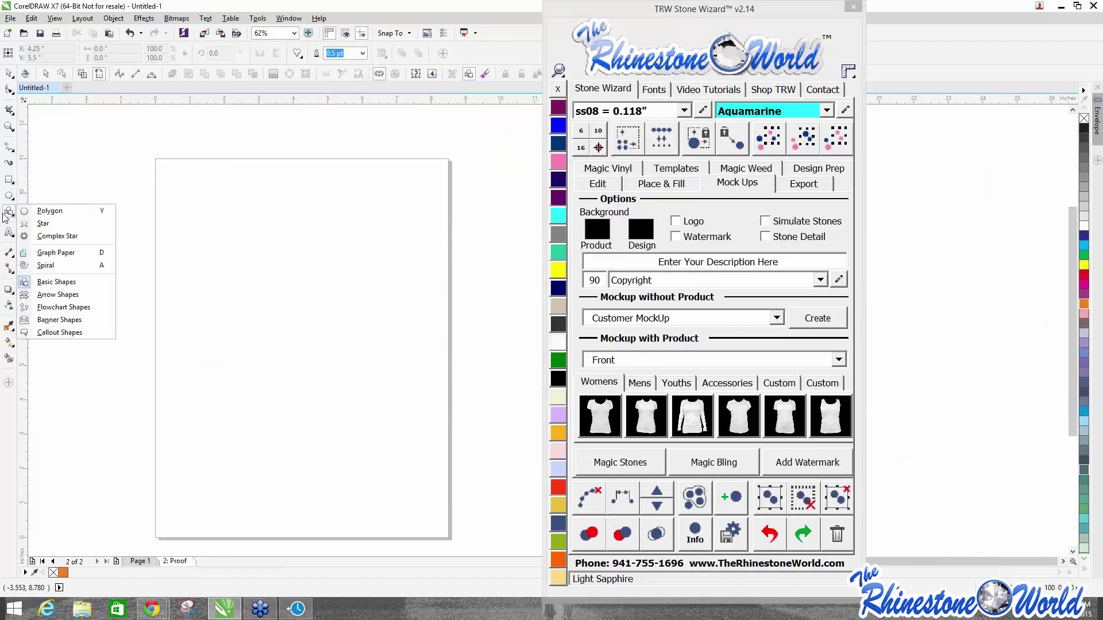
click(84, 283)
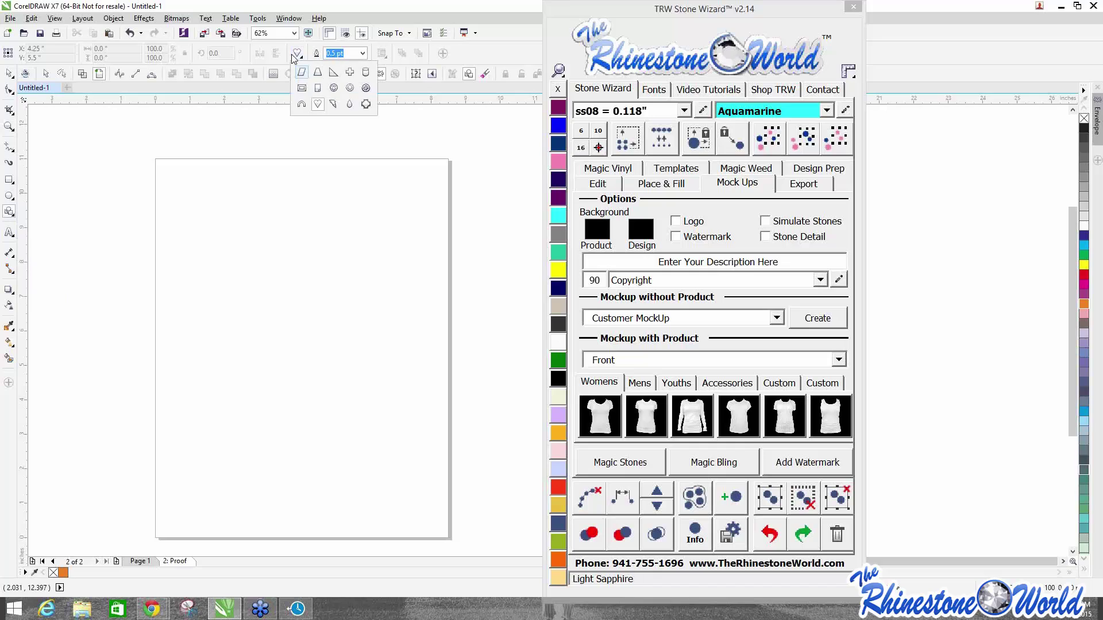
mouse_move(205, 191)
mouse_down()
mouse_move(323, 305)
mouse_move(342, 306)
mouse_move(386, 396)
mouse_up()
click(9, 74)
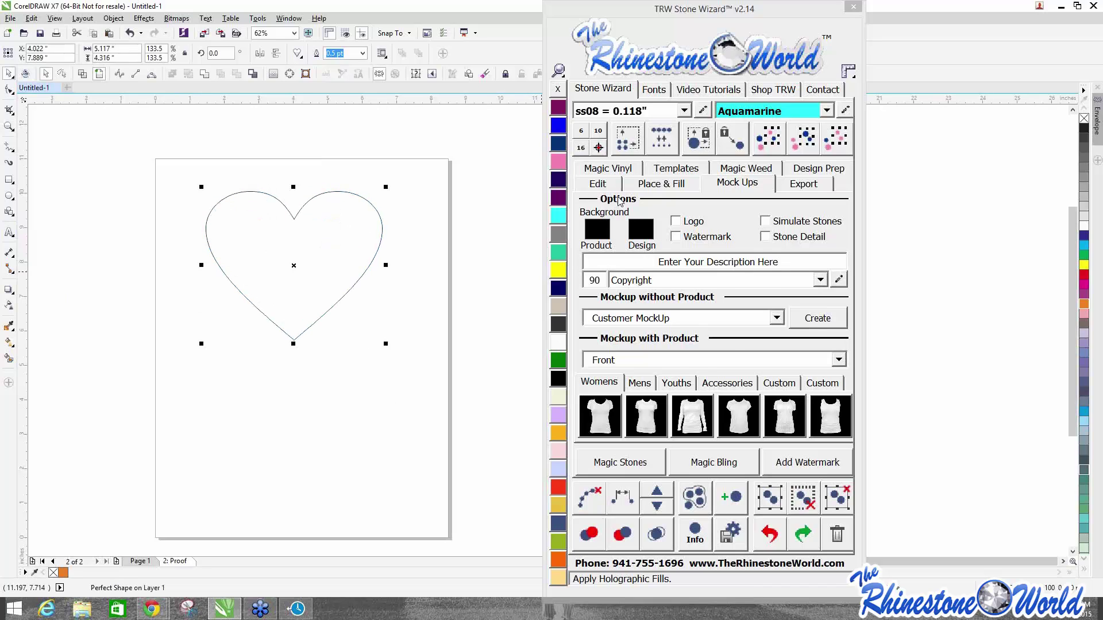
Create an Island Fill of 2 islands outside the heart with a contour spacing of 0.07.
click(663, 183)
text(2)
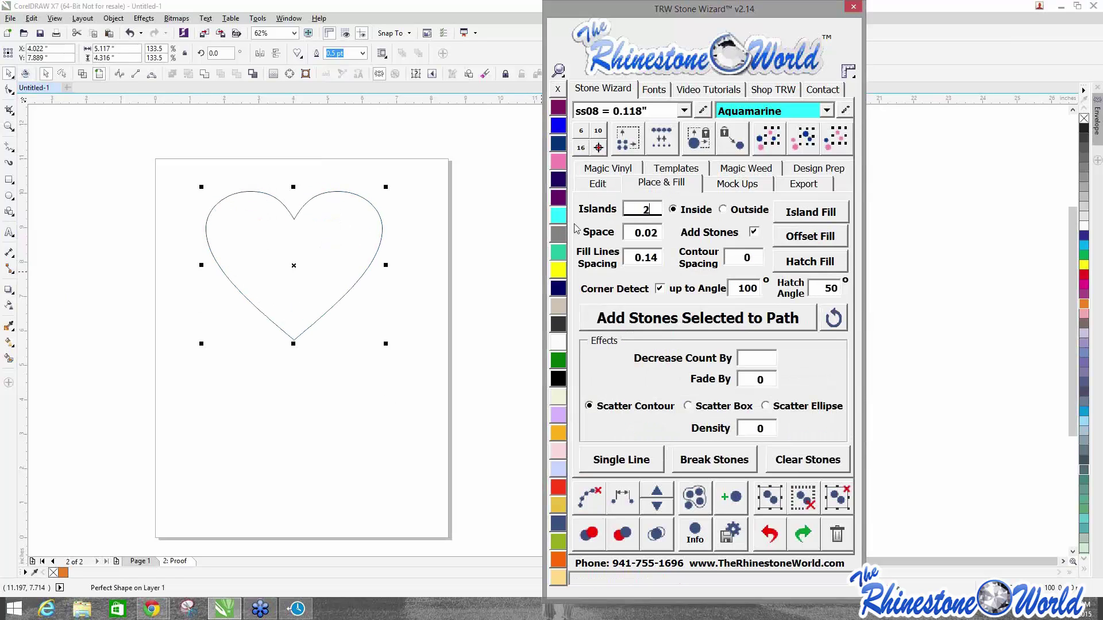
click(738, 210)
click(754, 263)
text(.07)
click(810, 212)
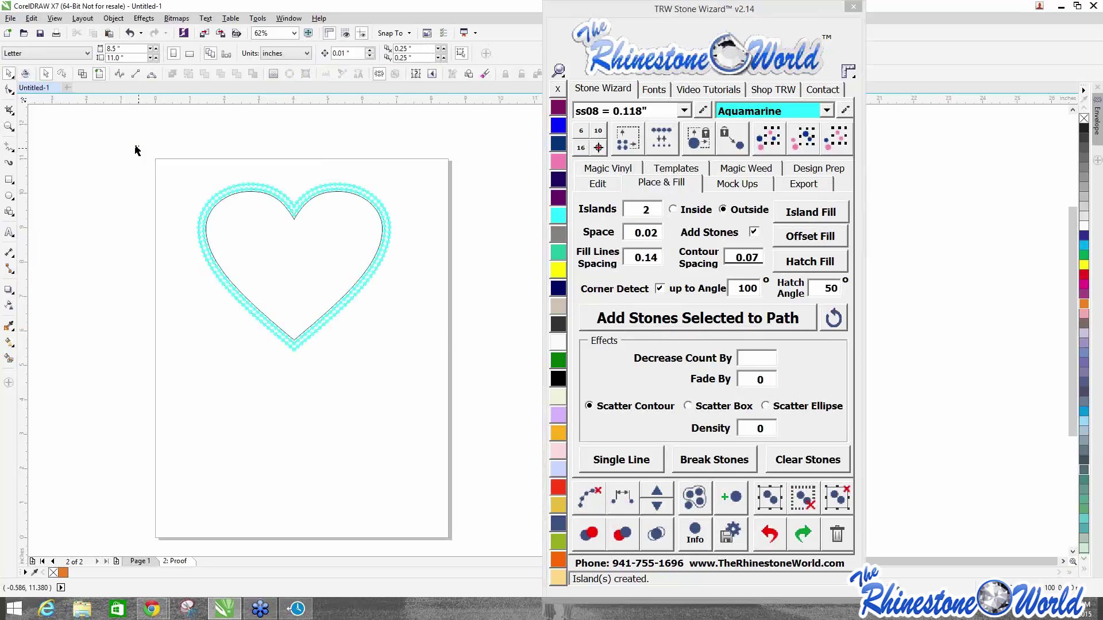
Clear the leftover paths around the heart and fill the heart shape with the blue TRW Webinar 7.8 color.
drag(135, 148, 444, 402)
click(348, 247)
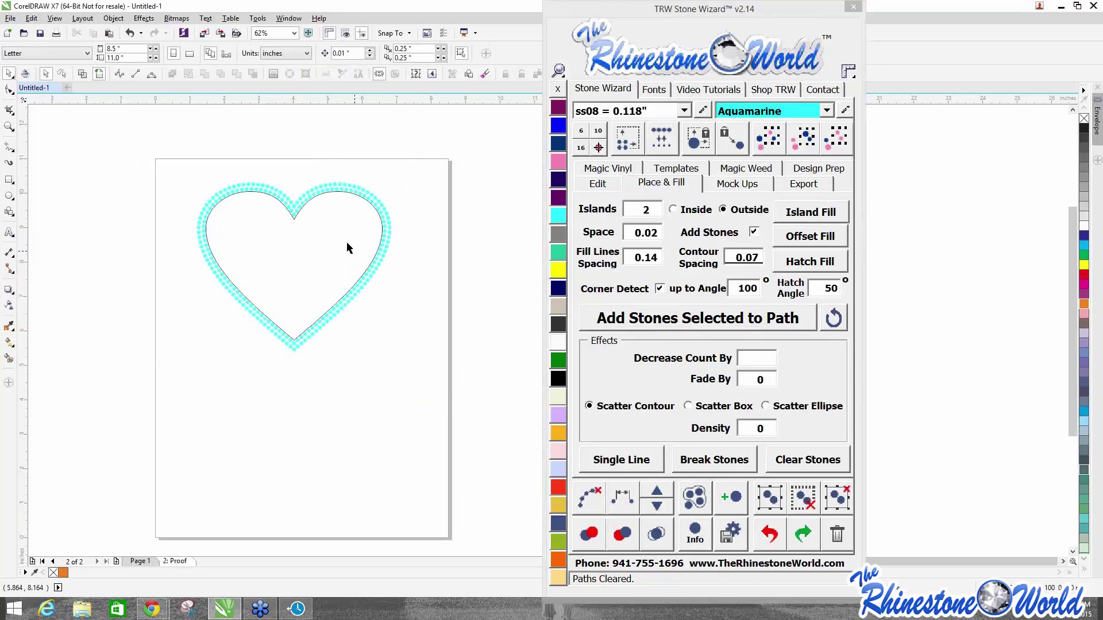
click(558, 125)
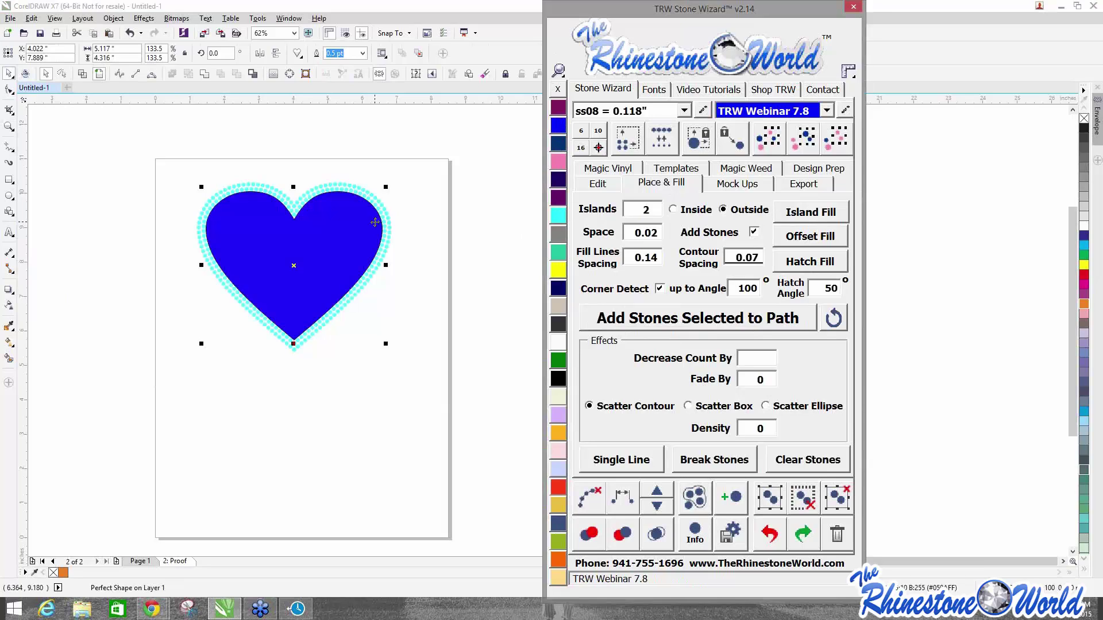
click(482, 147)
click(379, 219)
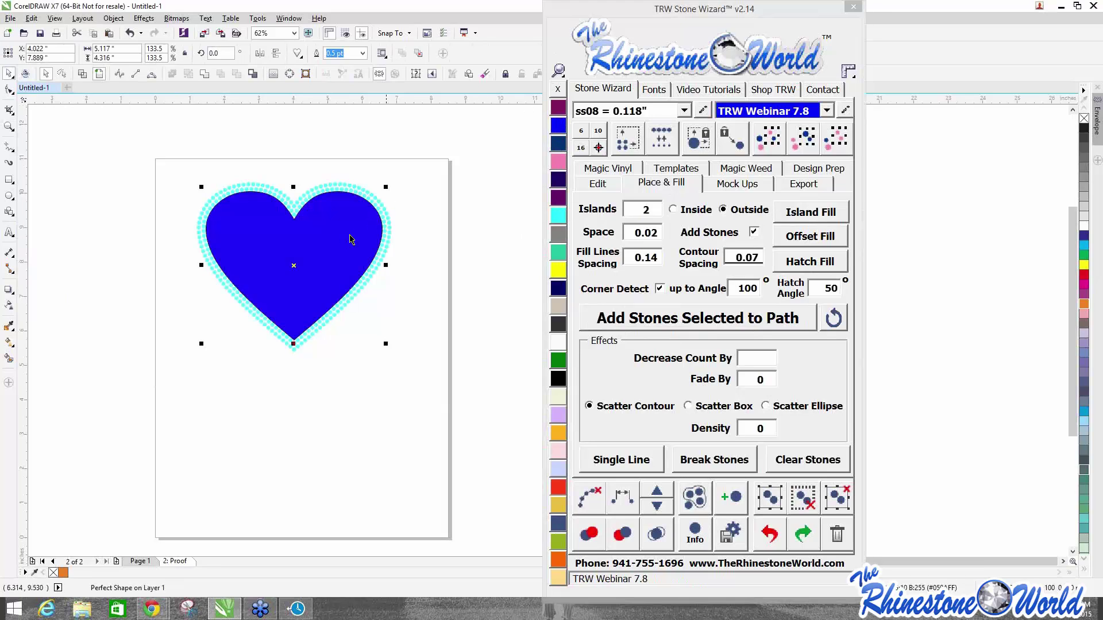
Delete the blue heart together with its aquamarine stone outline.
click(402, 211)
drag(141, 157, 468, 438)
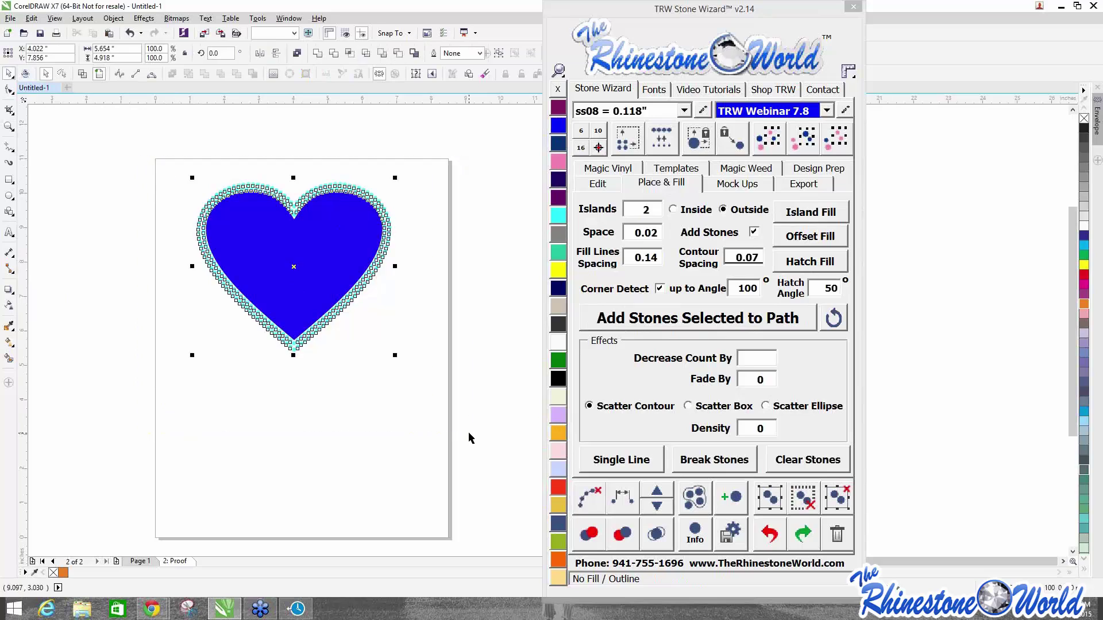
key(Delete)
Add the letter B as Arial text, enlarge it to about 4.7 by 6.2 inches and center it higher on the page.
click(10, 233)
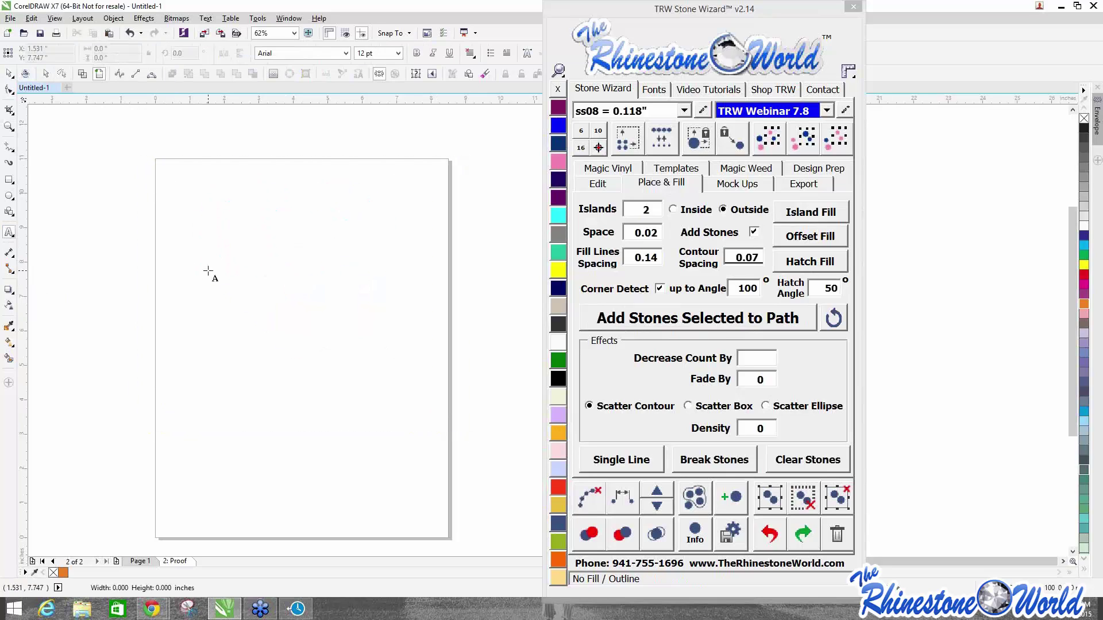
click(210, 266)
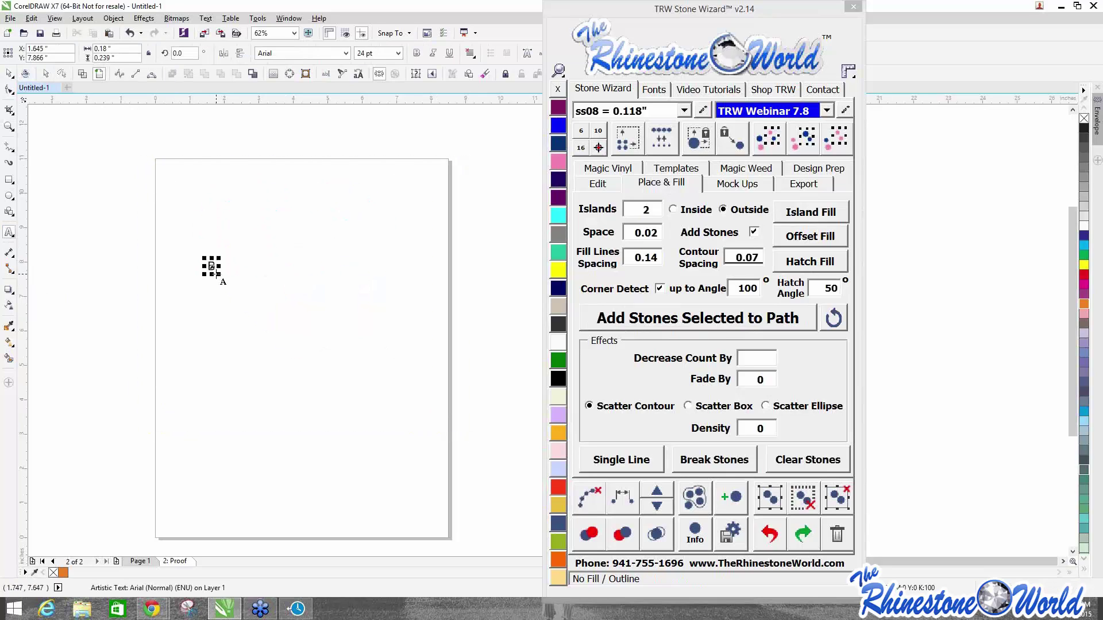
text(B)
drag(222, 275, 373, 478)
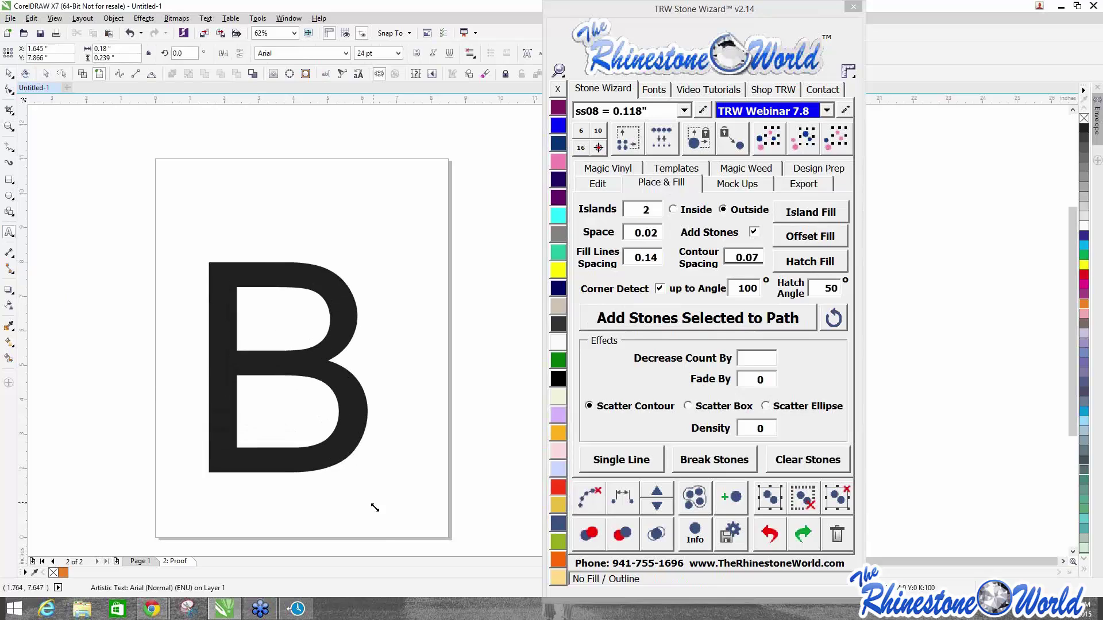
click(9, 73)
drag(223, 402, 267, 353)
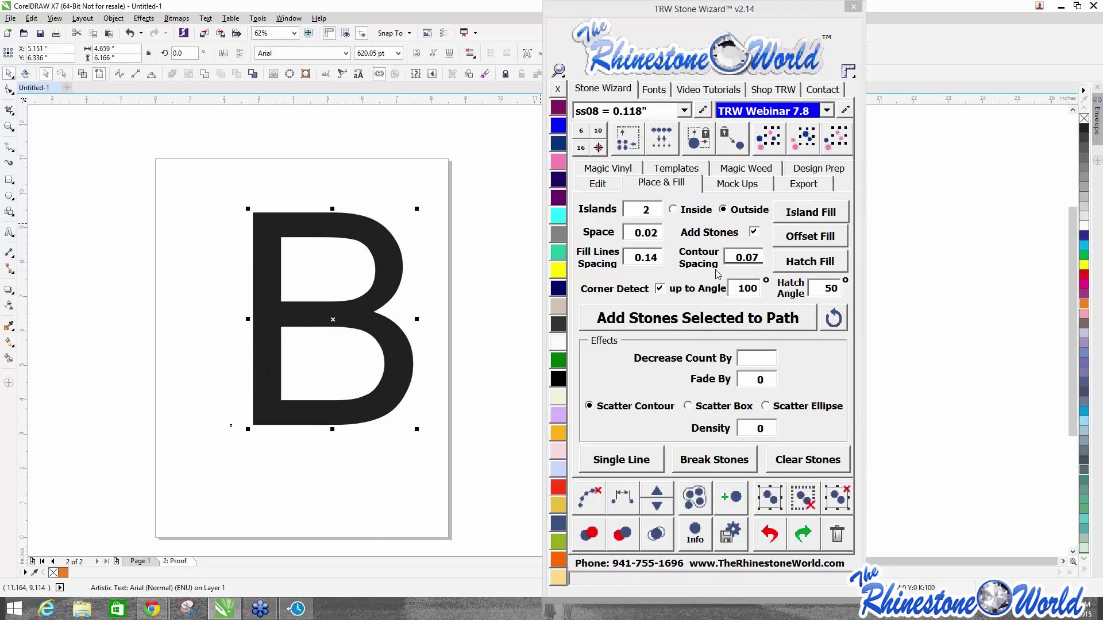
Create an Island Fill of 2 islands of stones outside the letter B and clear the leftover paths.
click(803, 215)
drag(468, 174, 201, 468)
click(808, 459)
click(372, 458)
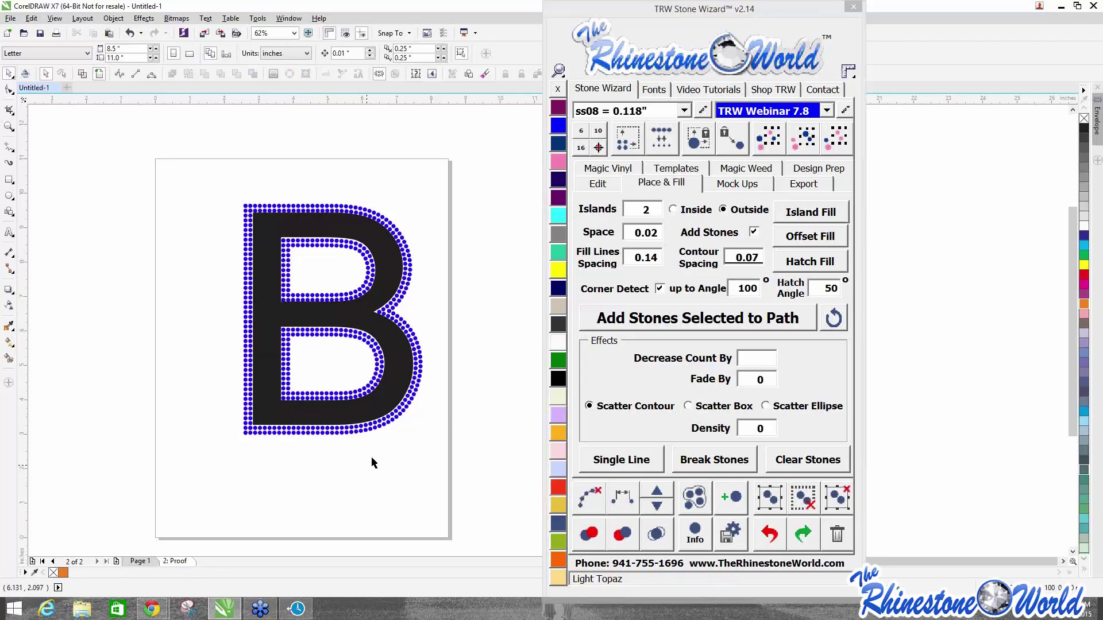
Move the letter B together with its blue stone outline toward the upper left of the page.
drag(229, 188, 444, 531)
drag(396, 381, 349, 343)
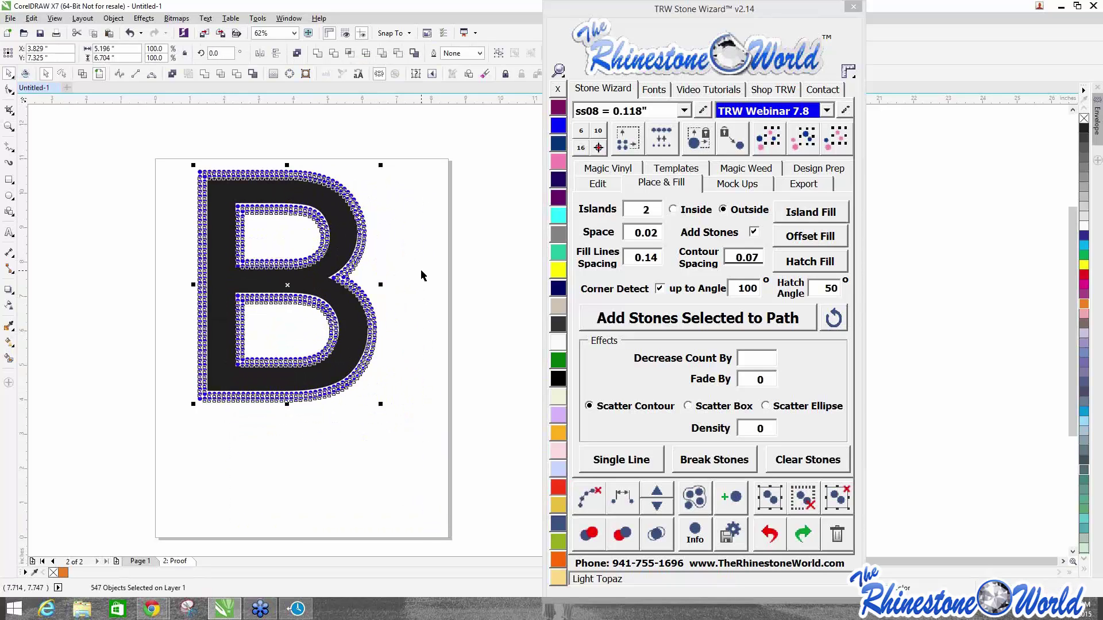
click(402, 229)
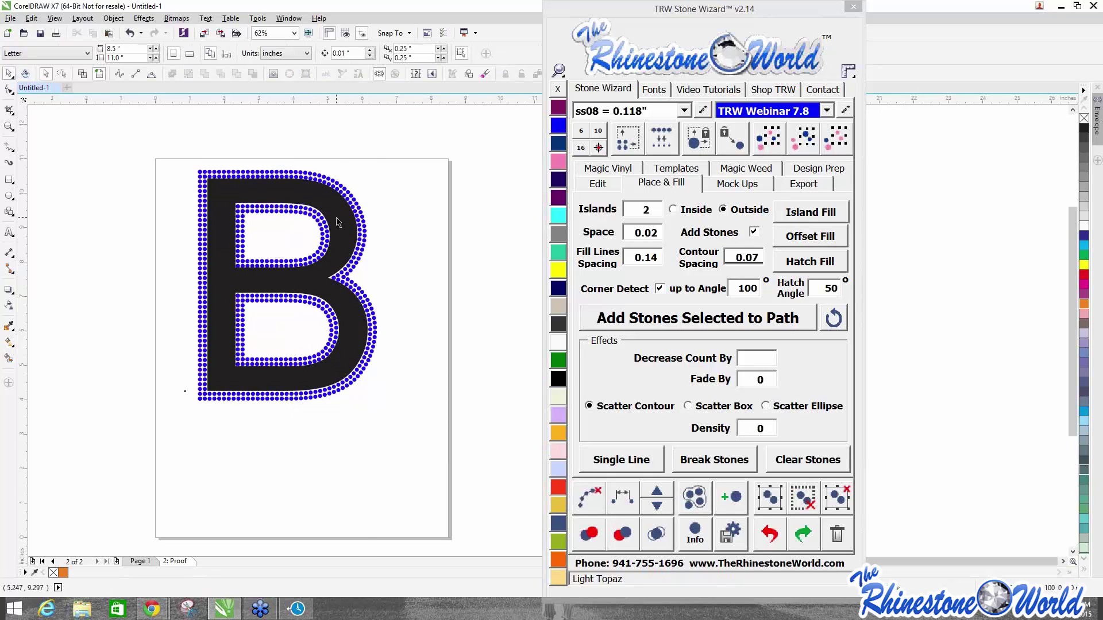
scroll(338, 223, up, 2)
scroll(389, 189, down, 2)
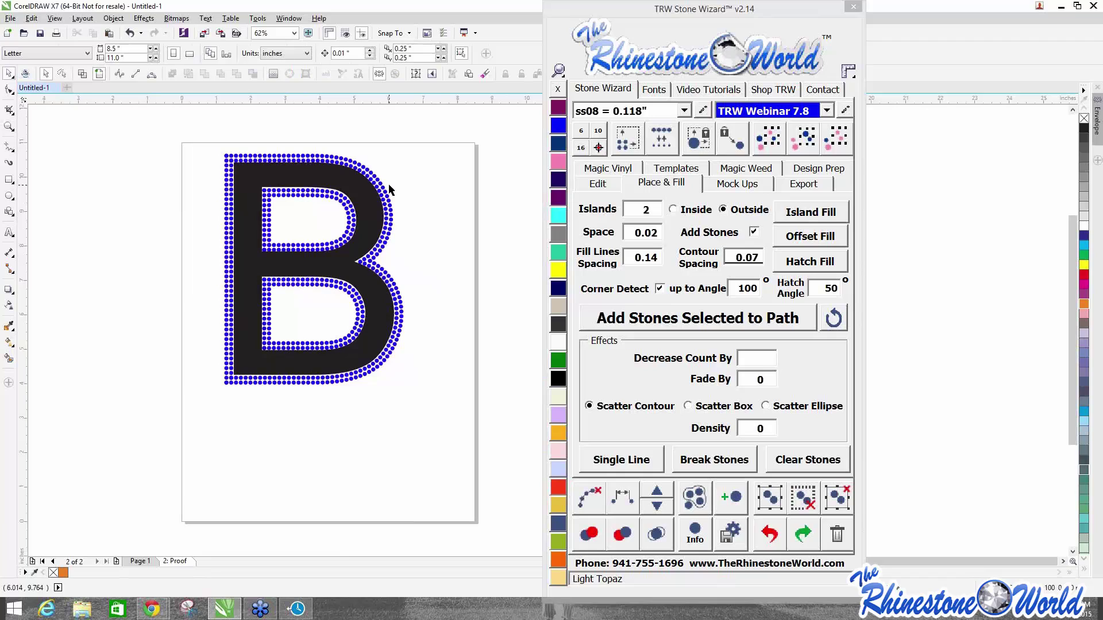
Create TRW Magic Templates from the letter B and its stone outline.
drag(204, 138, 438, 465)
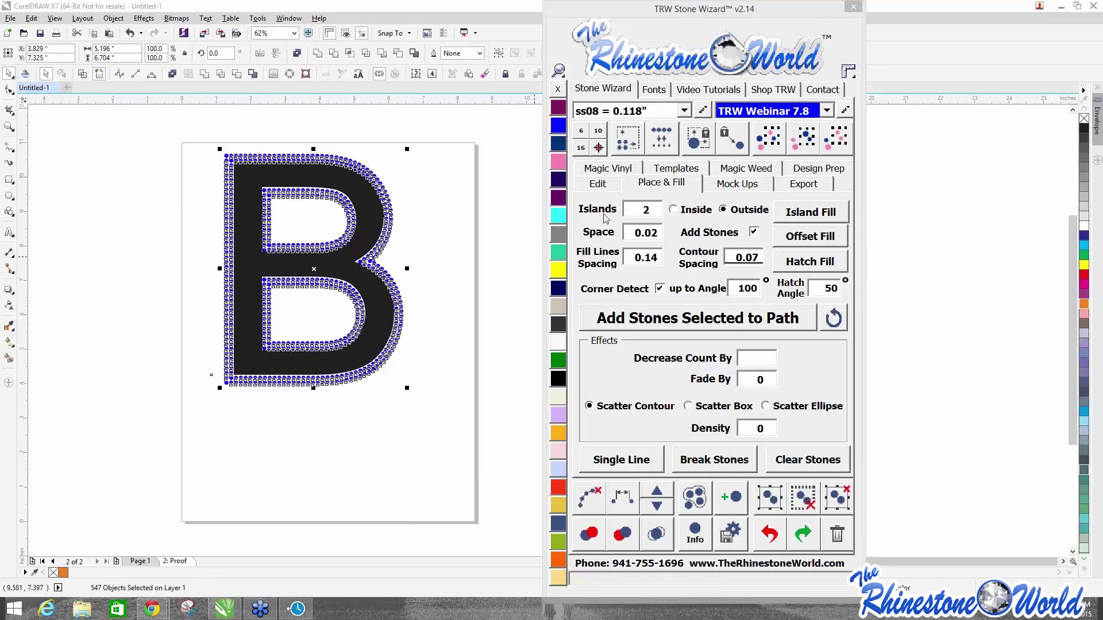
click(698, 170)
drag(764, 32, 950, 33)
click(501, 240)
drag(482, 148, 116, 477)
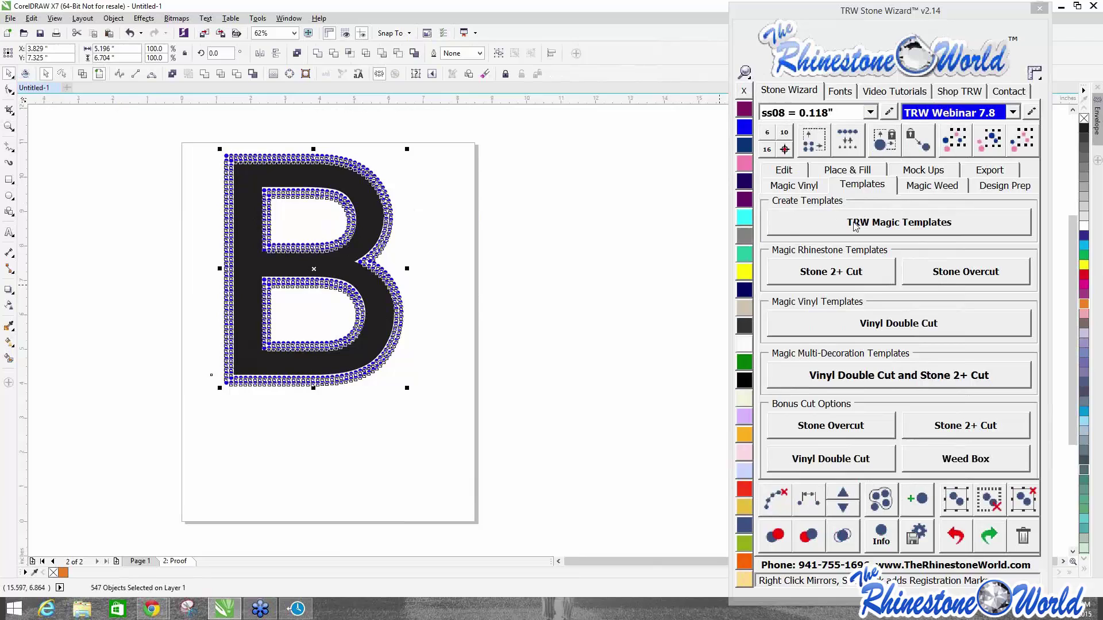
click(928, 232)
click(492, 440)
scroll(470, 428, down, 4)
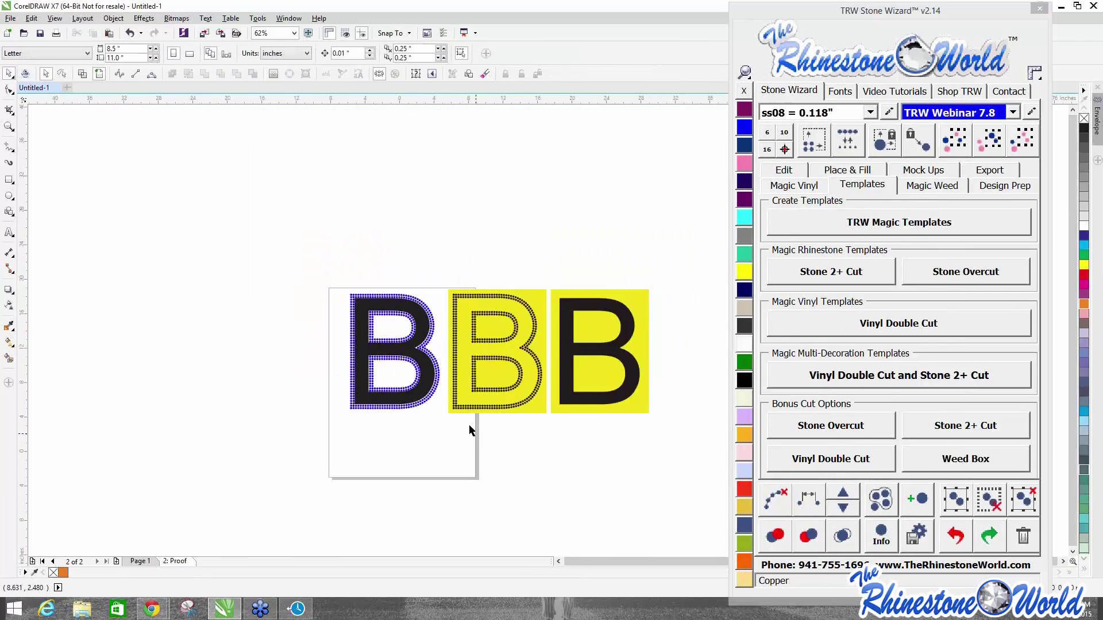
scroll(466, 423, up, 2)
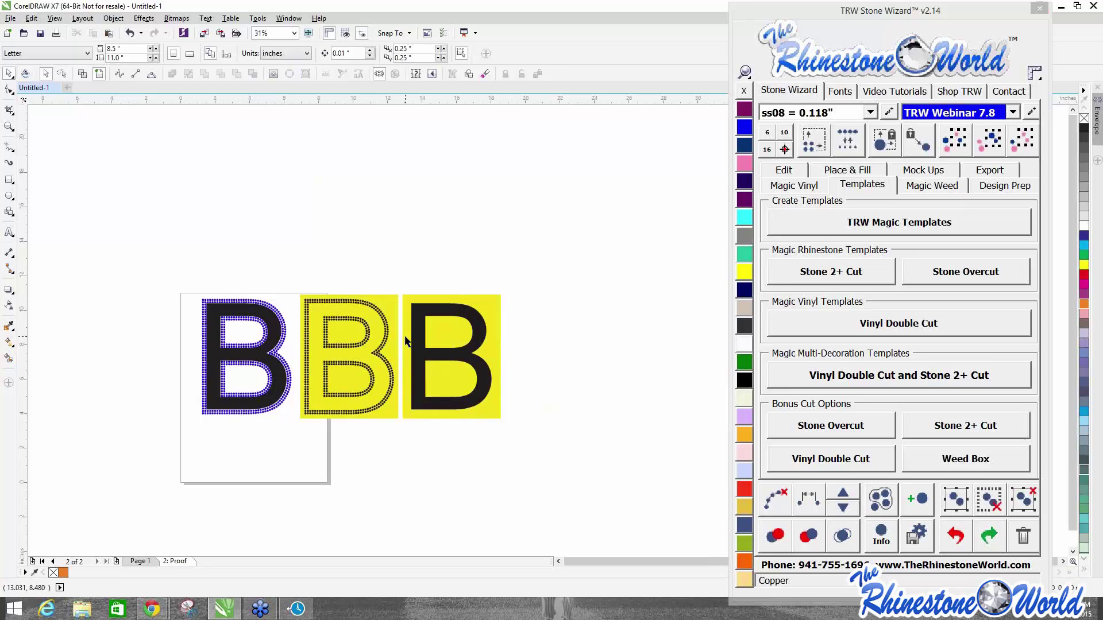
Delete the two yellow templates beside the original letter B.
drag(514, 271, 298, 464)
key(Delete)
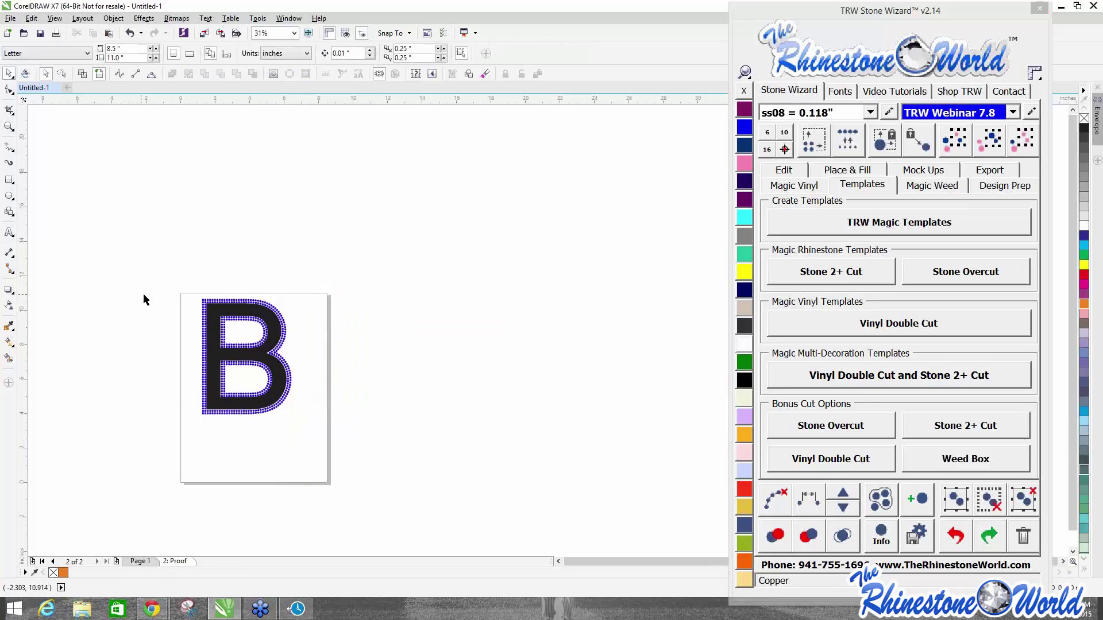
Create mirrored TRW Magic Templates from the letter B and its stone outline.
drag(182, 268, 311, 460)
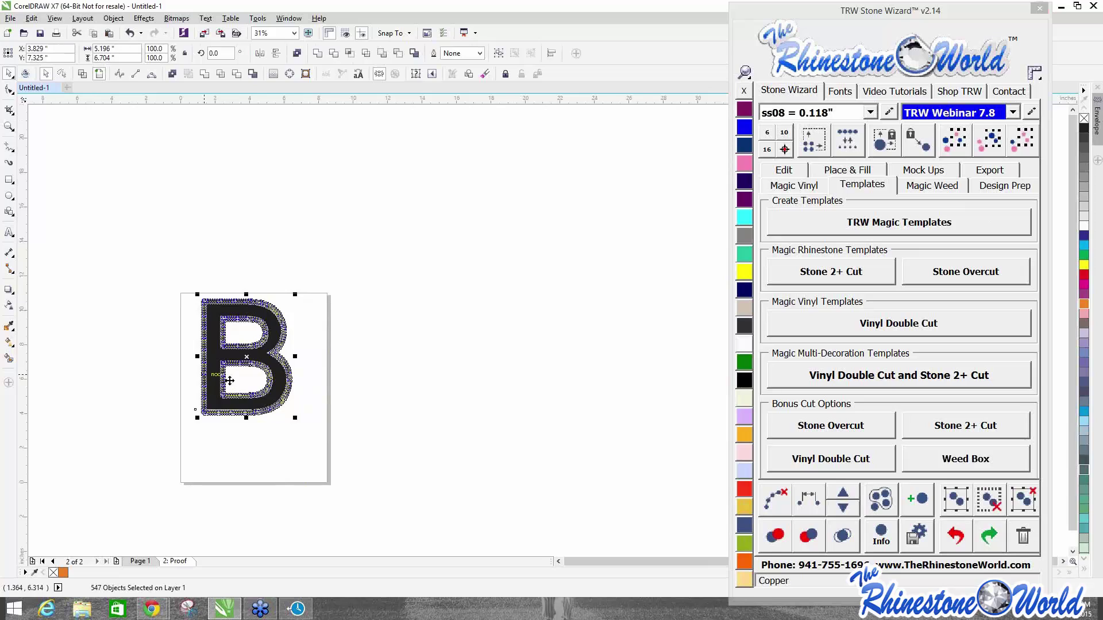
scroll(204, 374, up, 2)
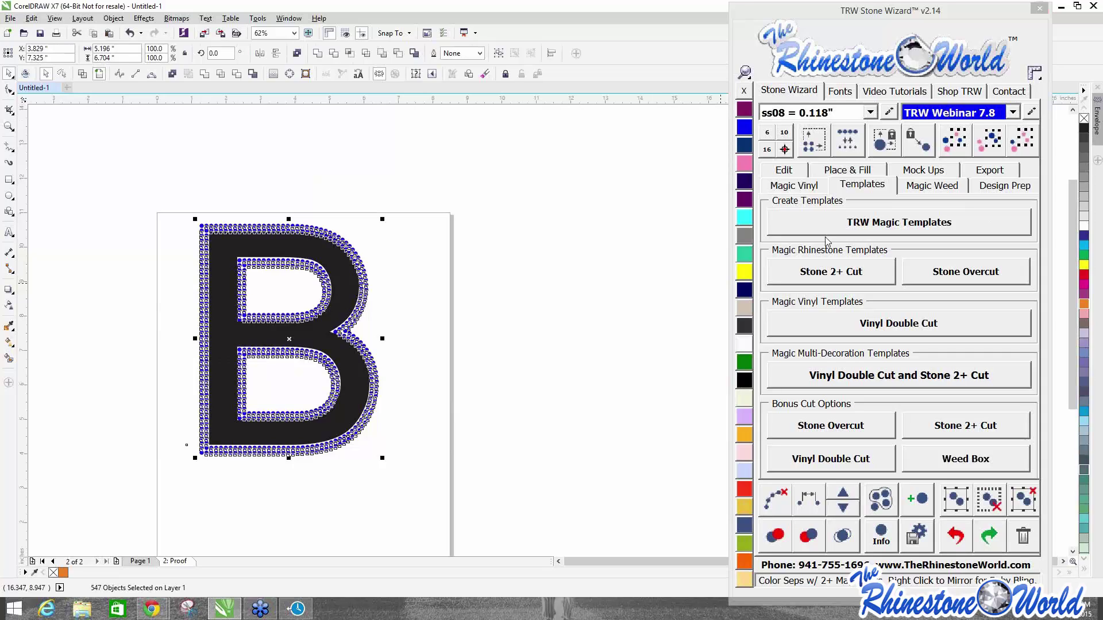
click(903, 230)
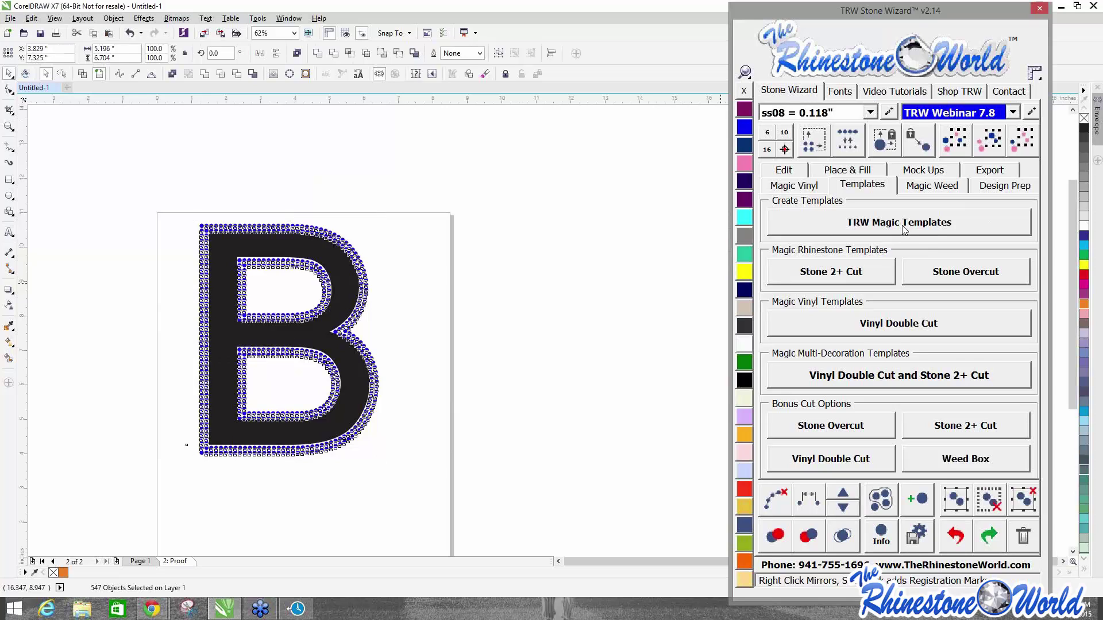
scroll(585, 191, up, 1)
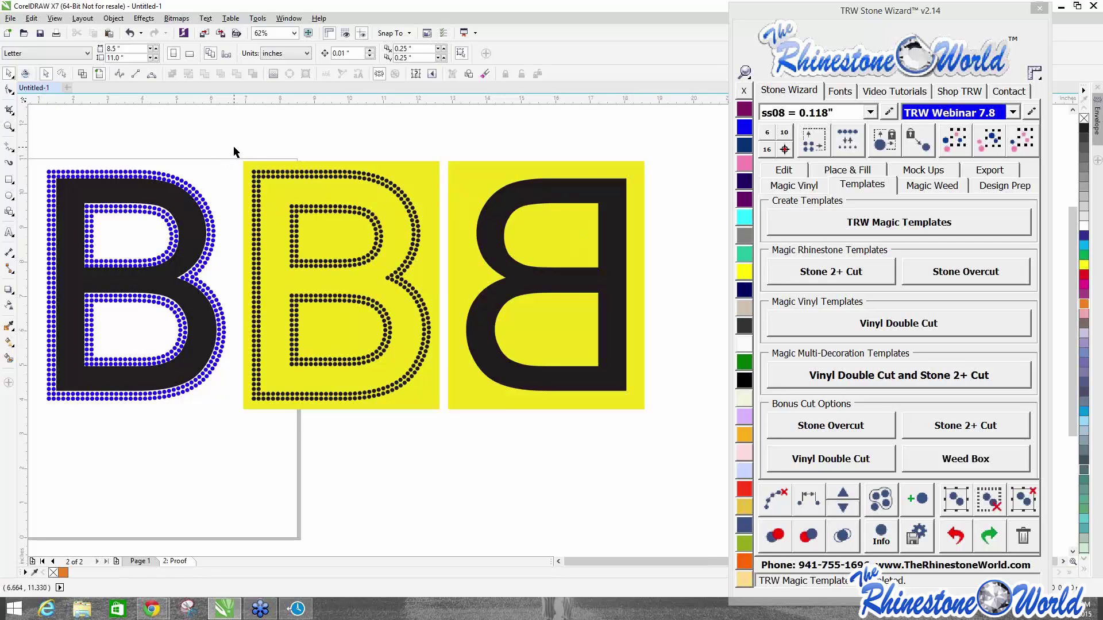
Undo the mirrored templates beside the stone-outlined letter B.
drag(233, 152, 694, 455)
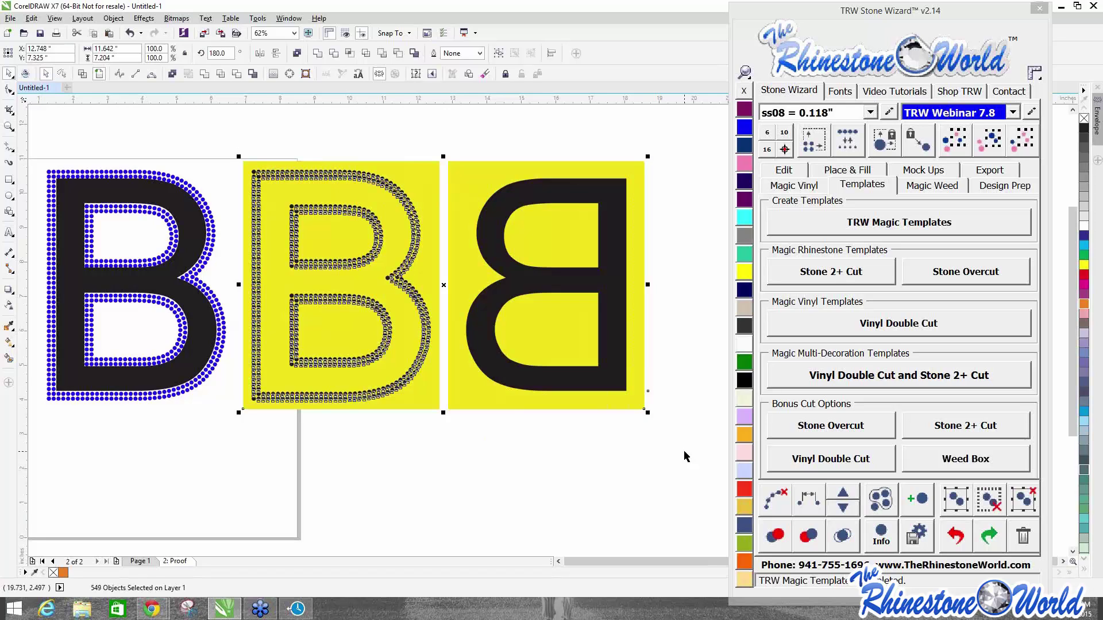
click(955, 536)
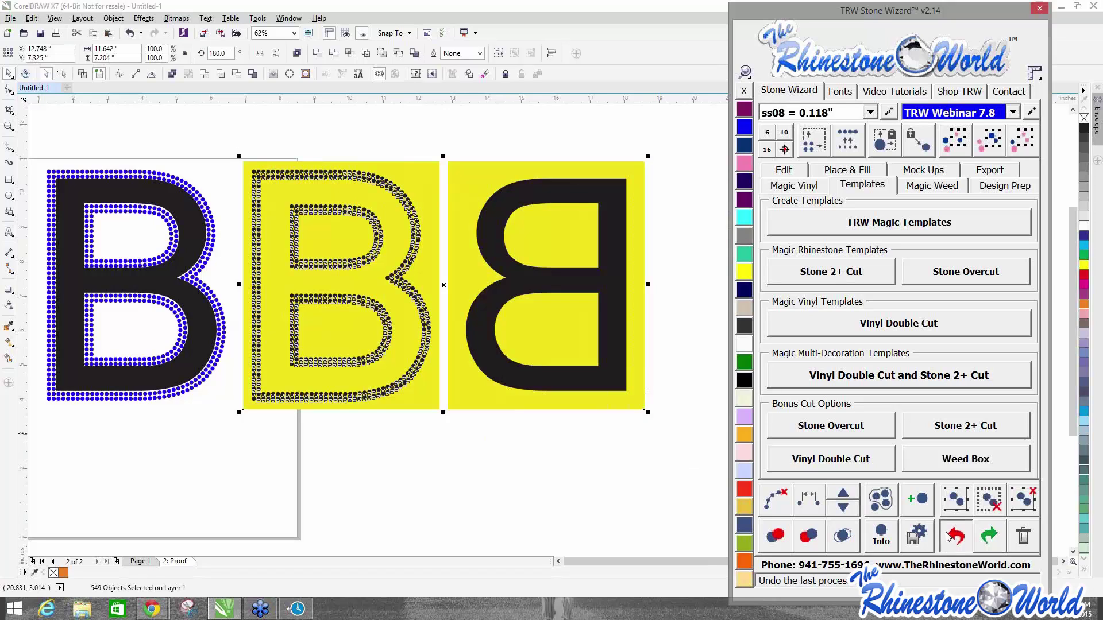
click(576, 496)
scroll(456, 288, down, 3)
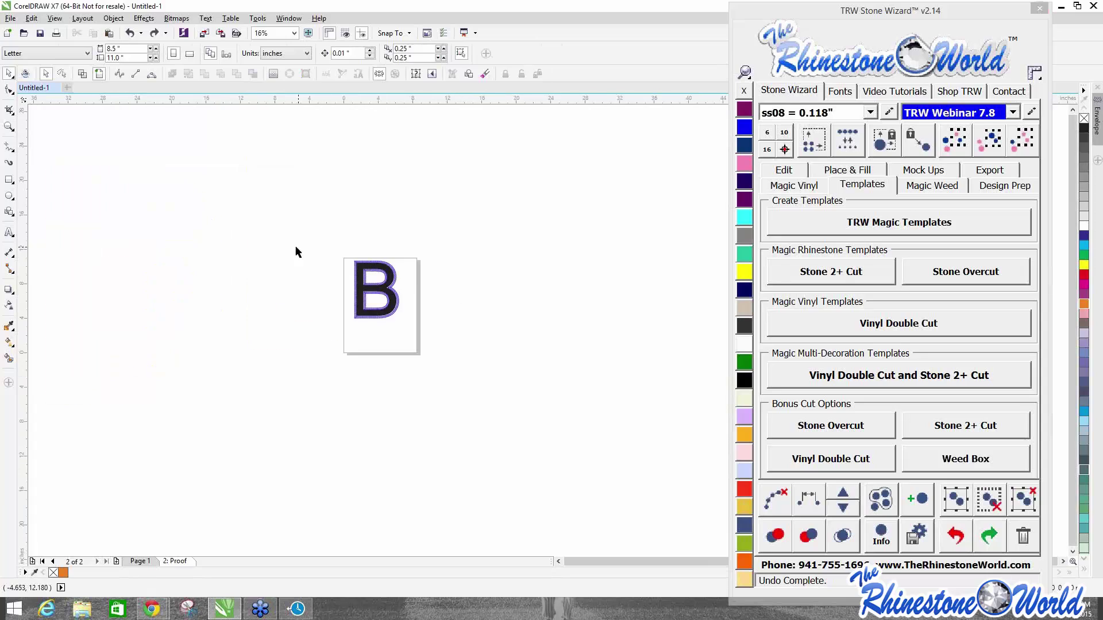
Separate the black letter B from its stones, delete the stone outline and move the letter back onto the page.
scroll(433, 281, up, 2)
drag(281, 299, 419, 310)
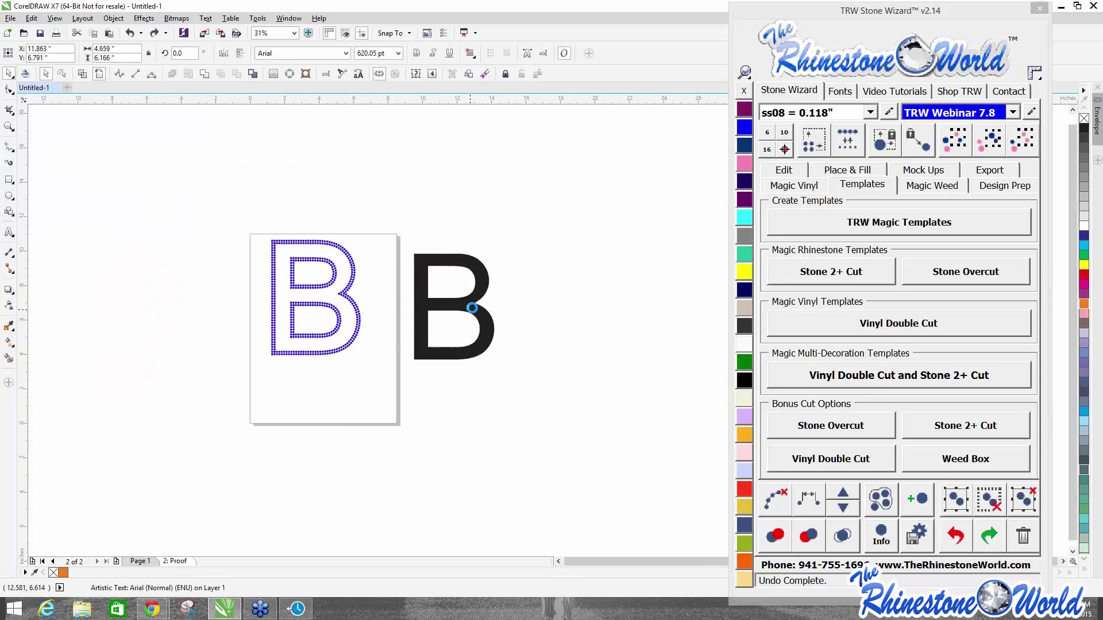
drag(236, 228, 377, 399)
key(Delete)
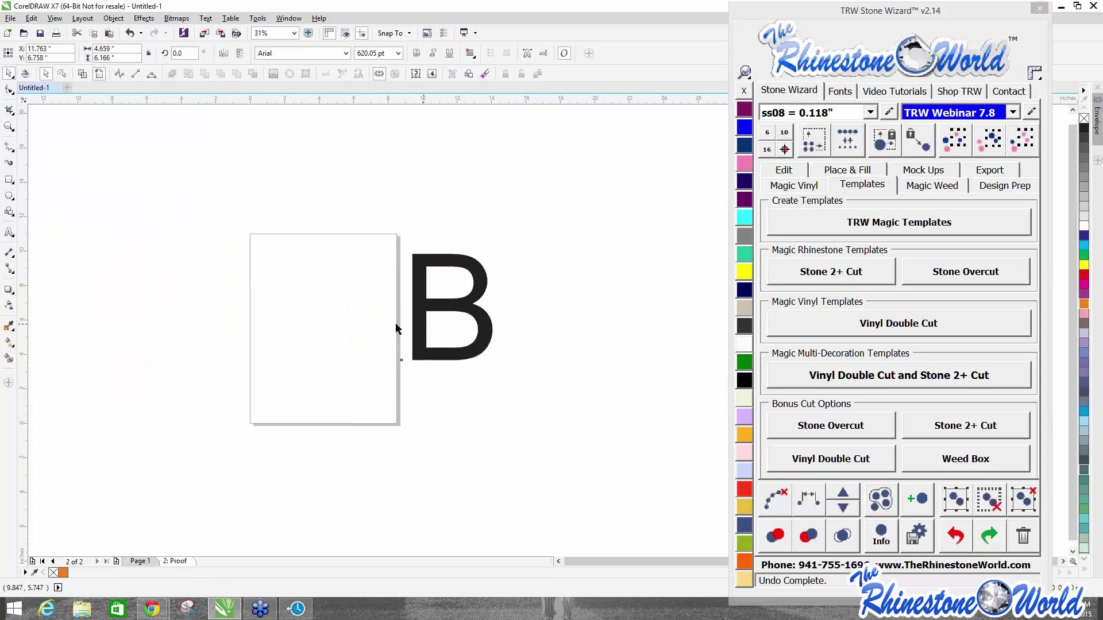
drag(433, 347, 305, 366)
Create an Island Fill of 1 island outside the letter B with contour spacing 0.4 and without adding stones.
click(847, 170)
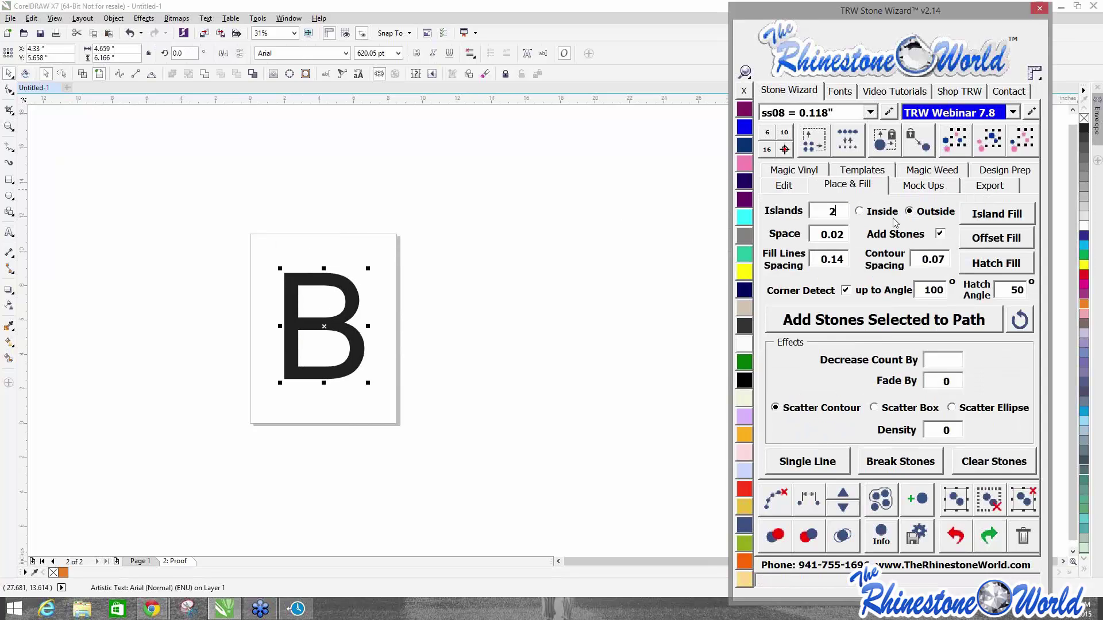
click(939, 234)
double_click(832, 211)
key(BackSpace)
click(487, 309)
click(360, 332)
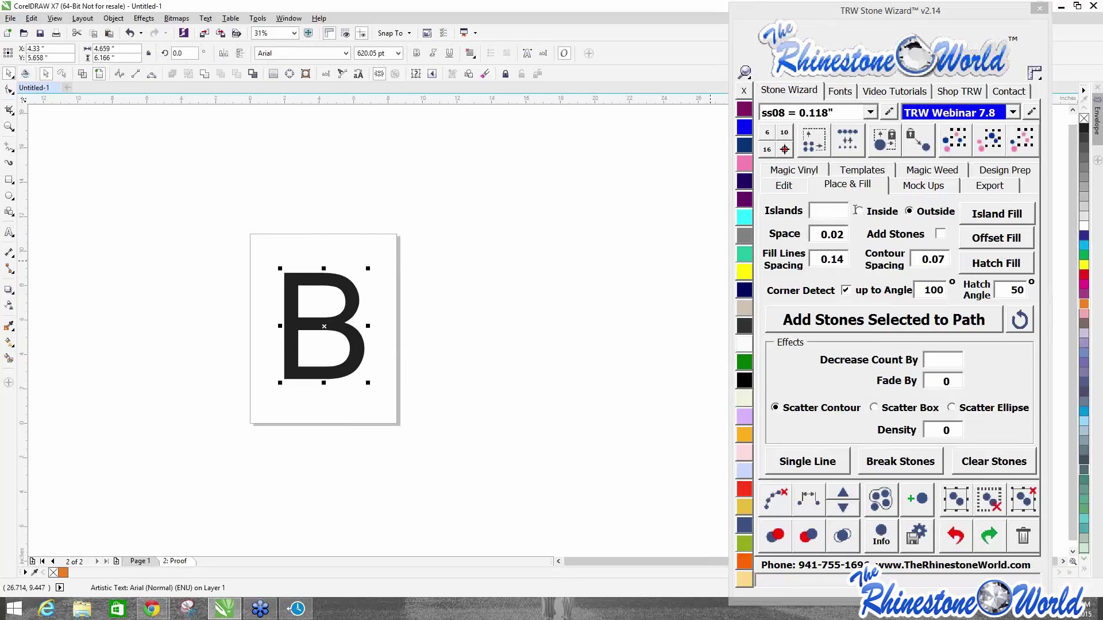
click(834, 211)
text(1)
click(946, 260)
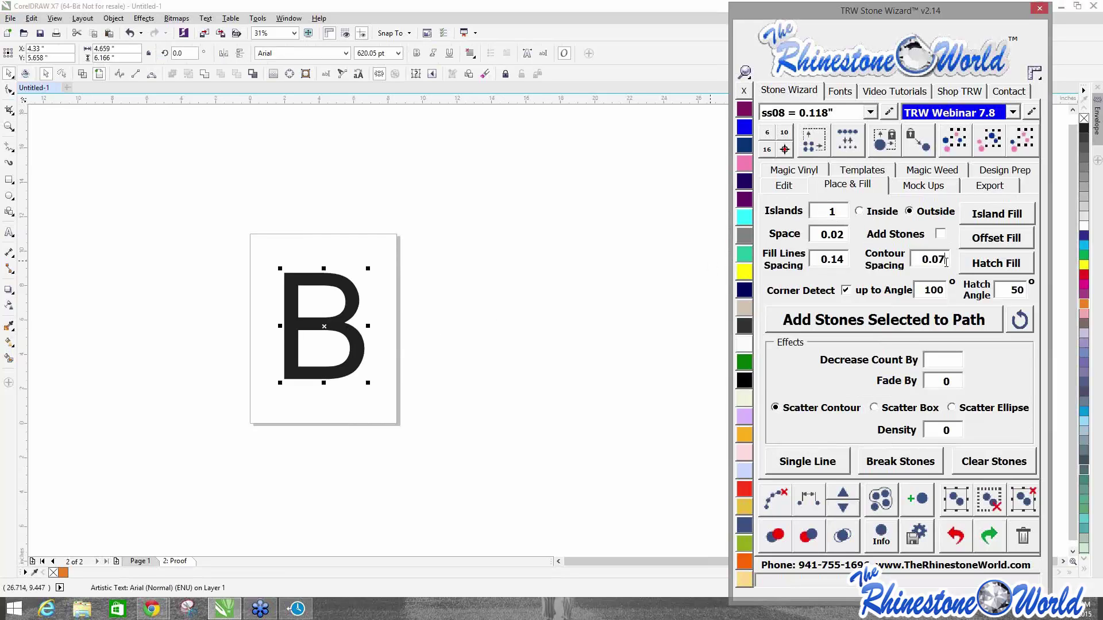
double_click(946, 260)
text(0.4)
click(992, 220)
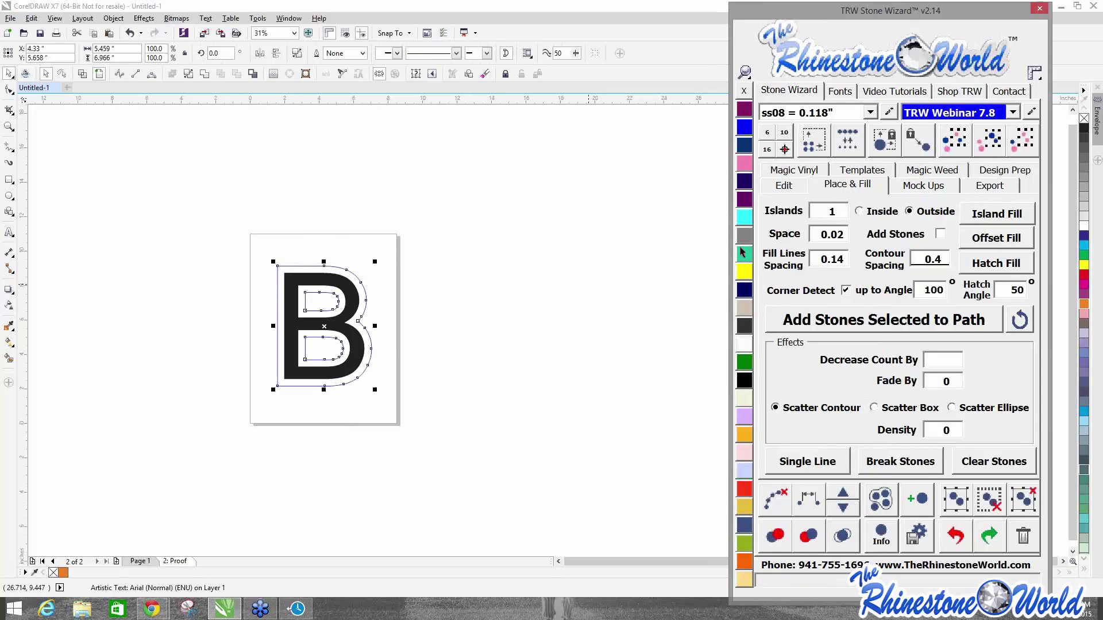
Fill the contour around the letter B with Citrine yellow and remove its outline.
click(745, 277)
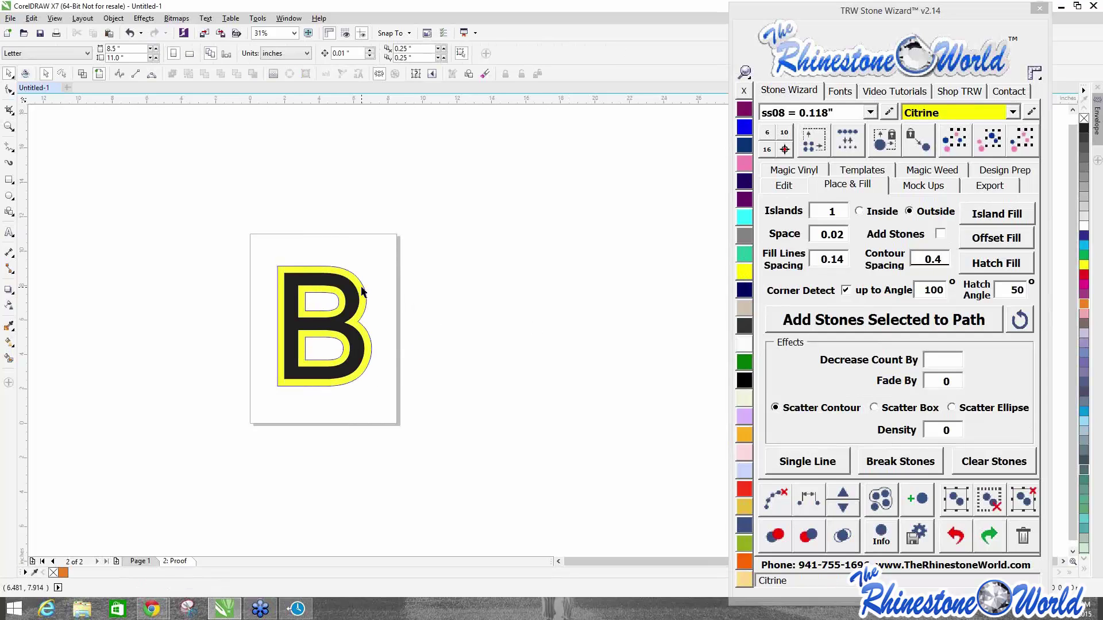
click(744, 91)
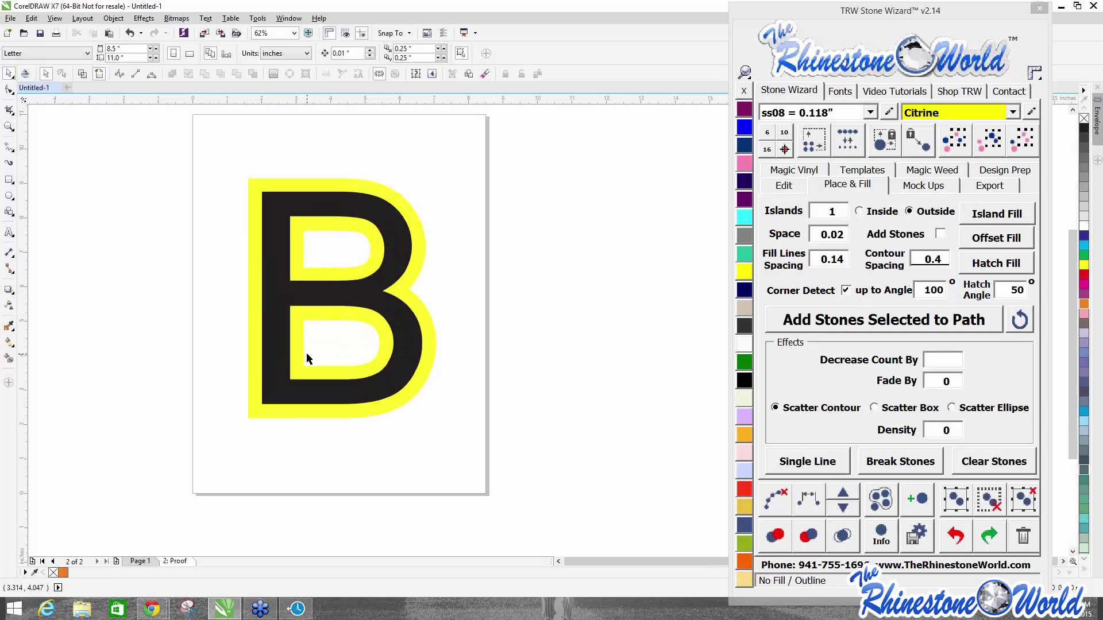
scroll(307, 357, up, 2)
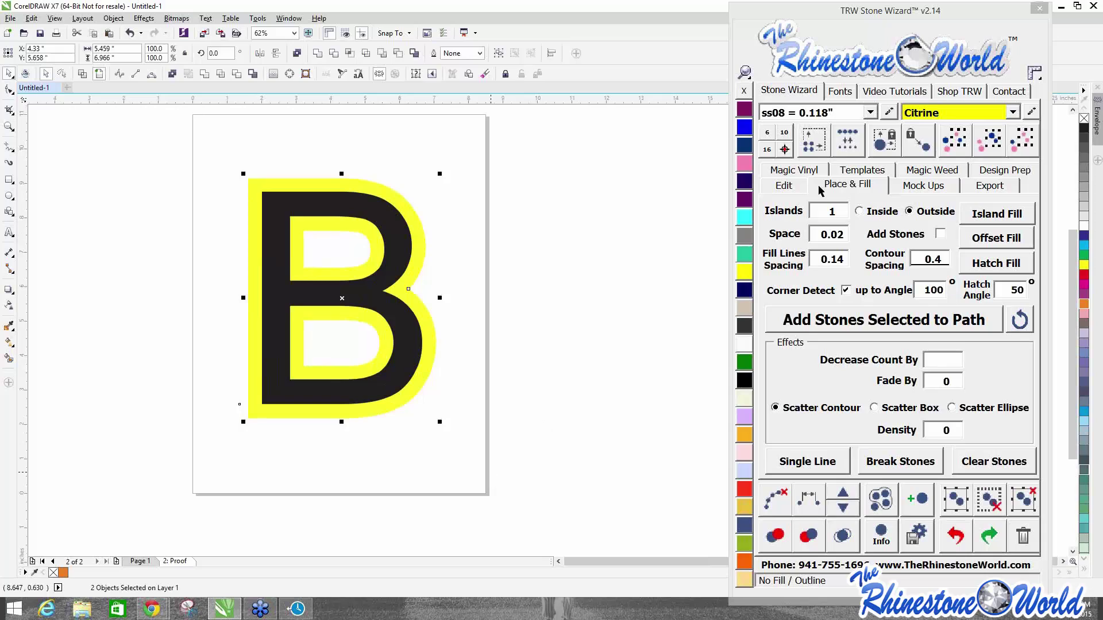
Generate TRW Magic Templates from the black letter B and its yellow contour, and undo them.
click(869, 177)
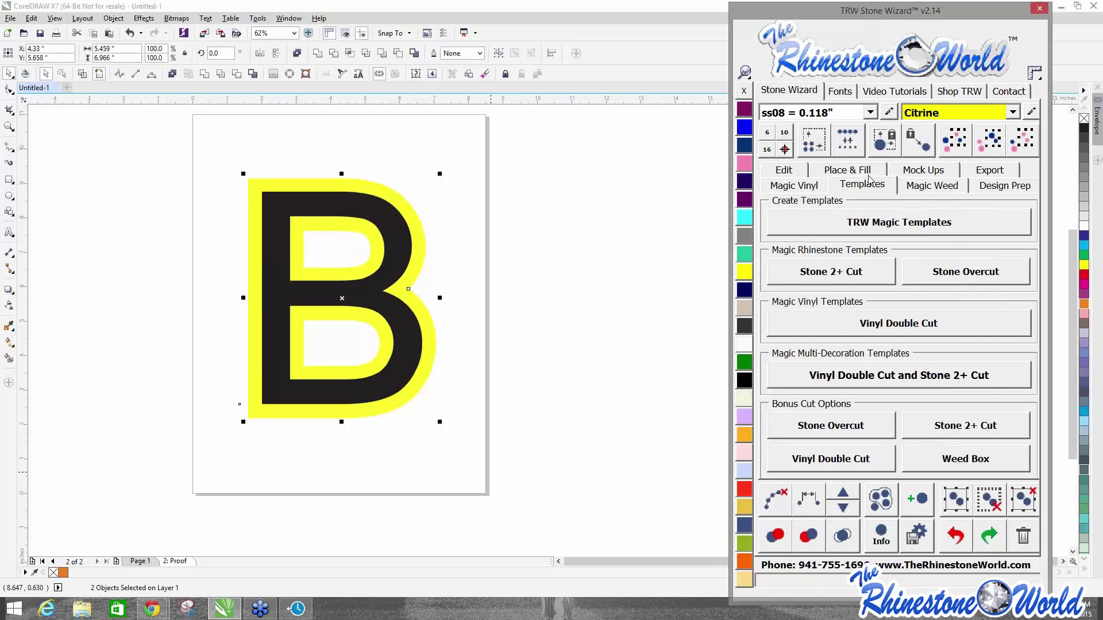
click(890, 224)
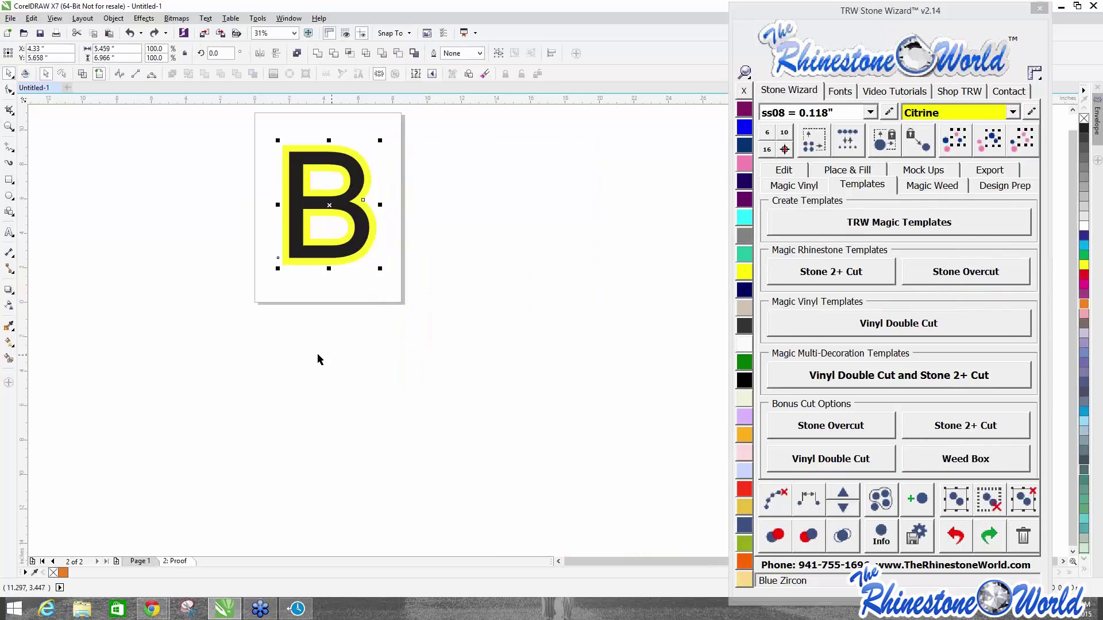
key(ctrl+z)
Create TRW Magic Templates with registration marks from the black letter B and its yellow contour.
drag(253, 256, 514, 502)
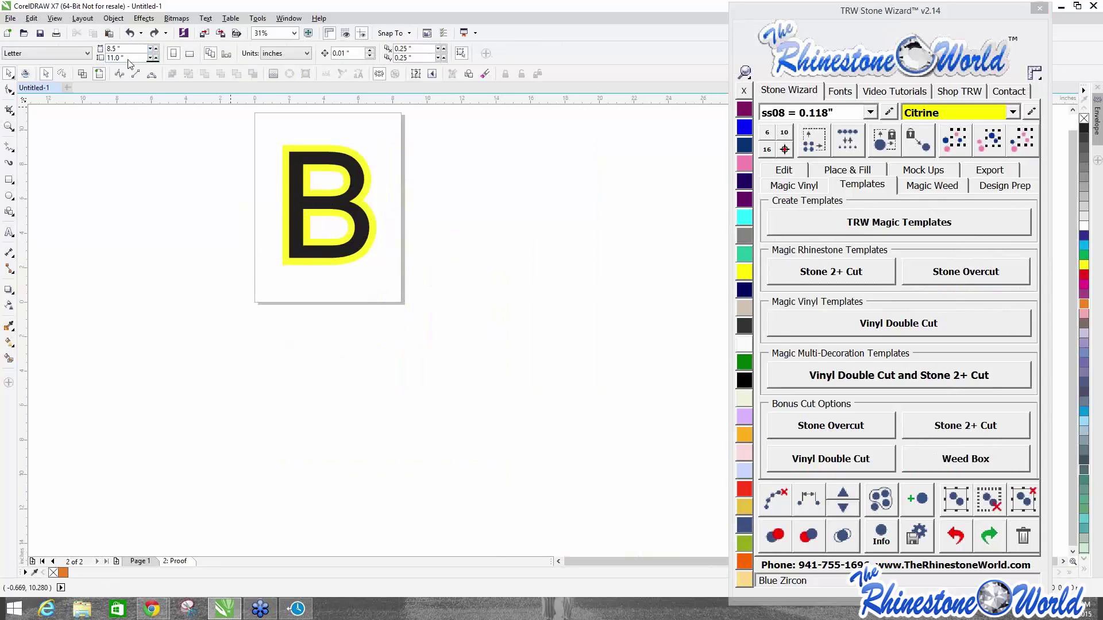
click(81, 76)
scroll(281, 151, up, 1)
drag(198, 127, 508, 459)
click(99, 73)
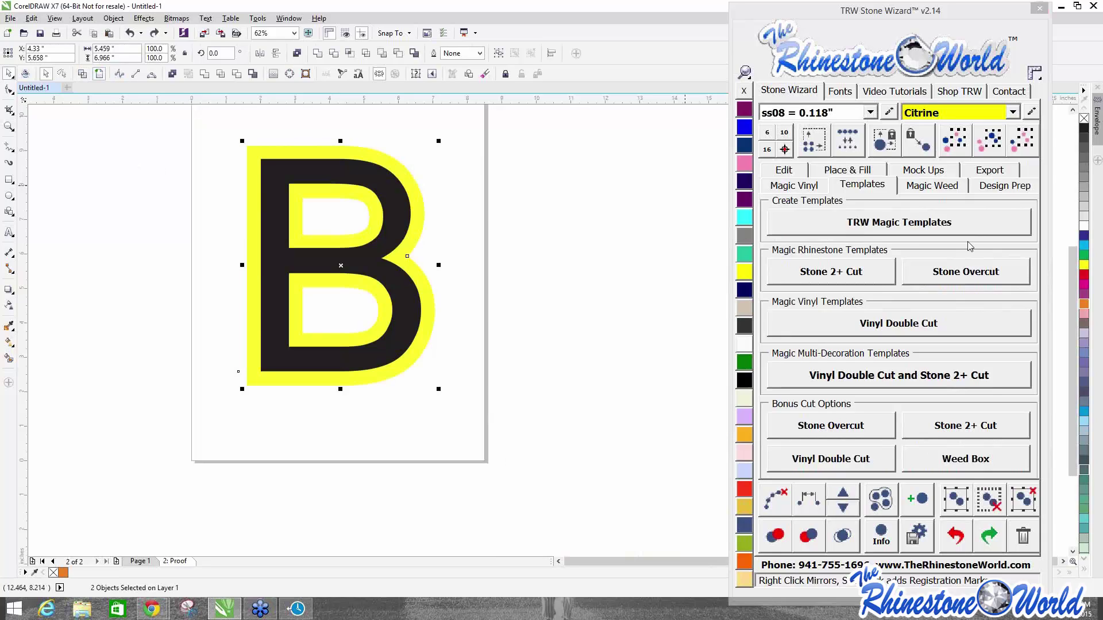
click(915, 230)
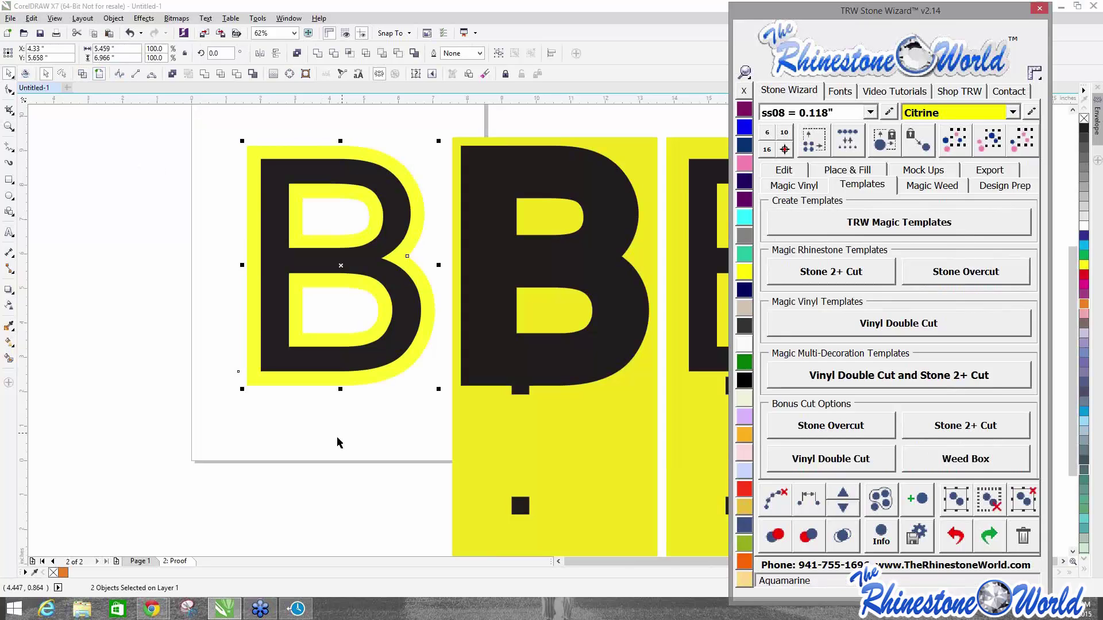
scroll(421, 443, down, 3)
scroll(428, 433, up, 3)
scroll(364, 261, down, 3)
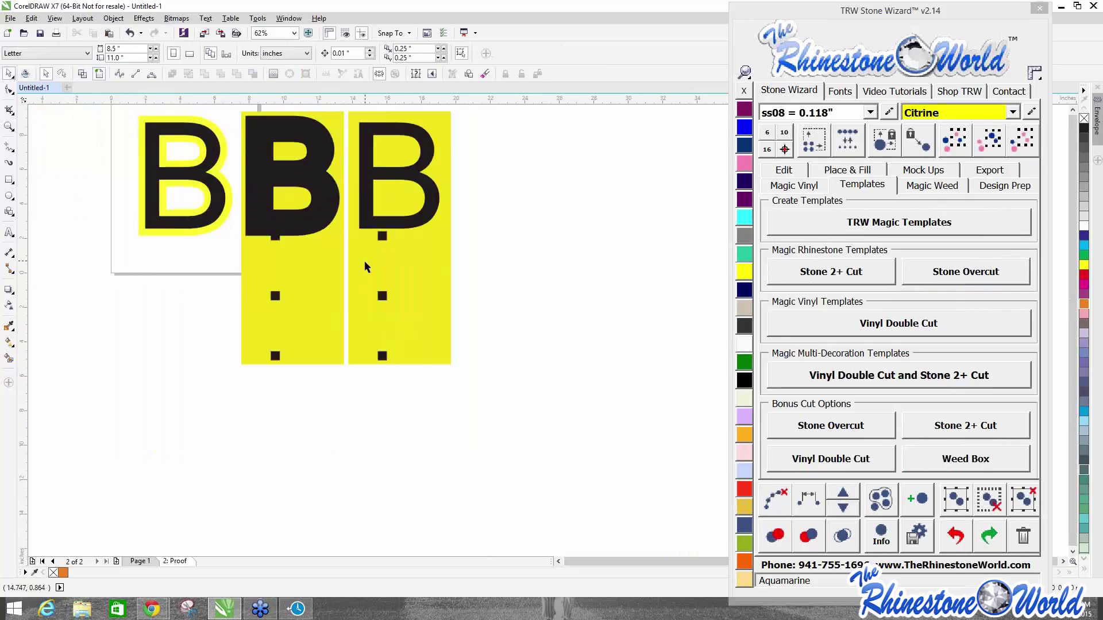
Examine the registration marks beneath the letters on the two B templates.
scroll(331, 242, down, 1)
scroll(330, 242, up, 1)
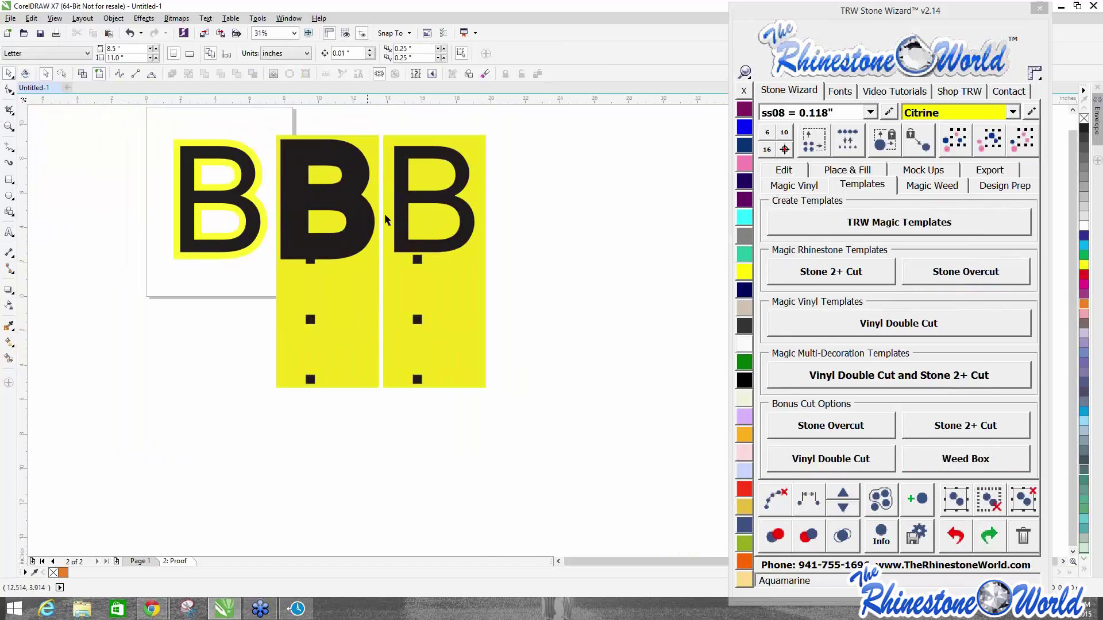
scroll(316, 263, down, 1)
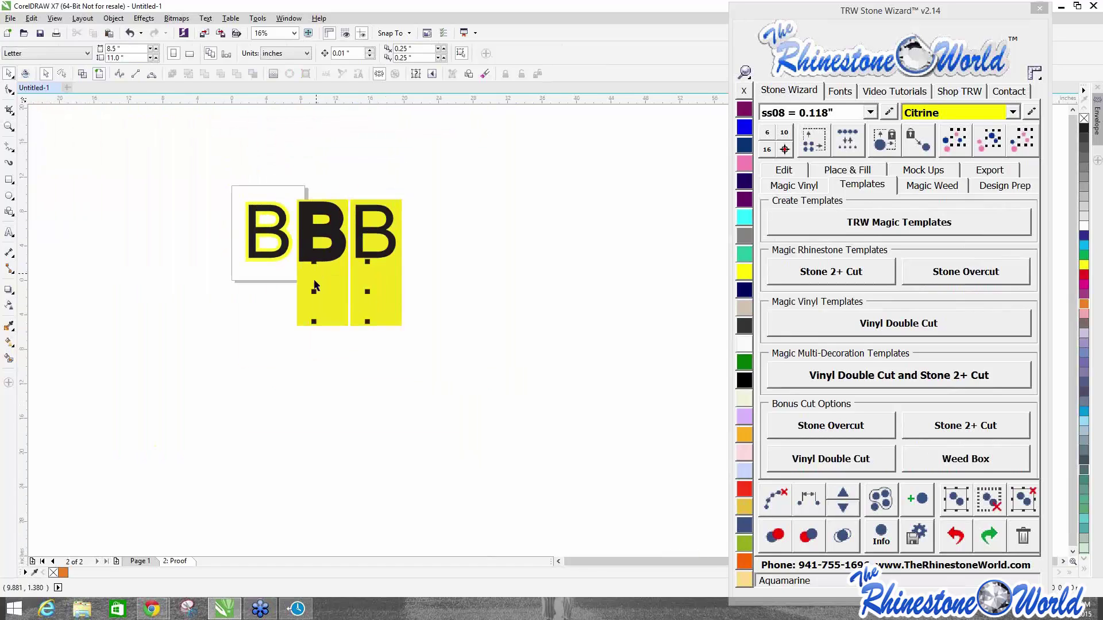
scroll(314, 287, up, 2)
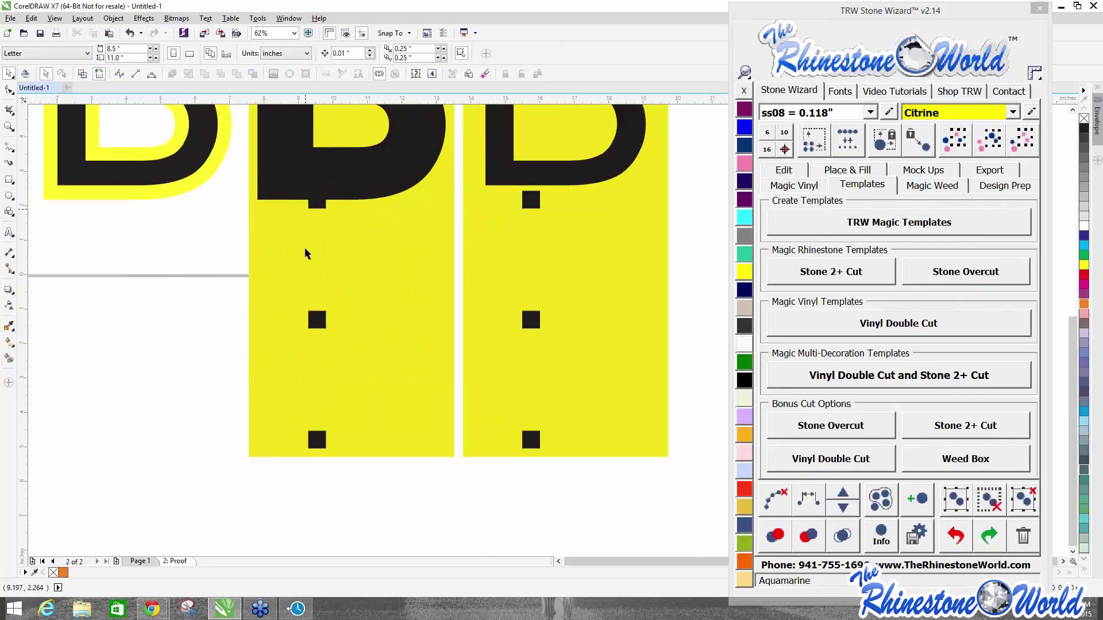
scroll(329, 373, down, 1)
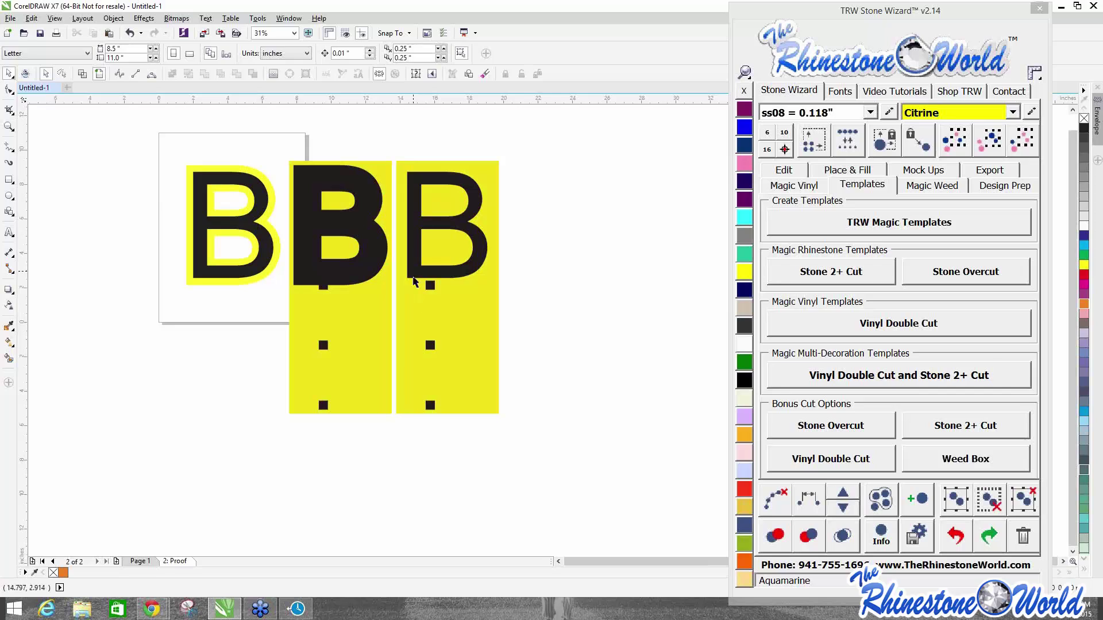
scroll(430, 290, up, 2)
scroll(430, 333, down, 1)
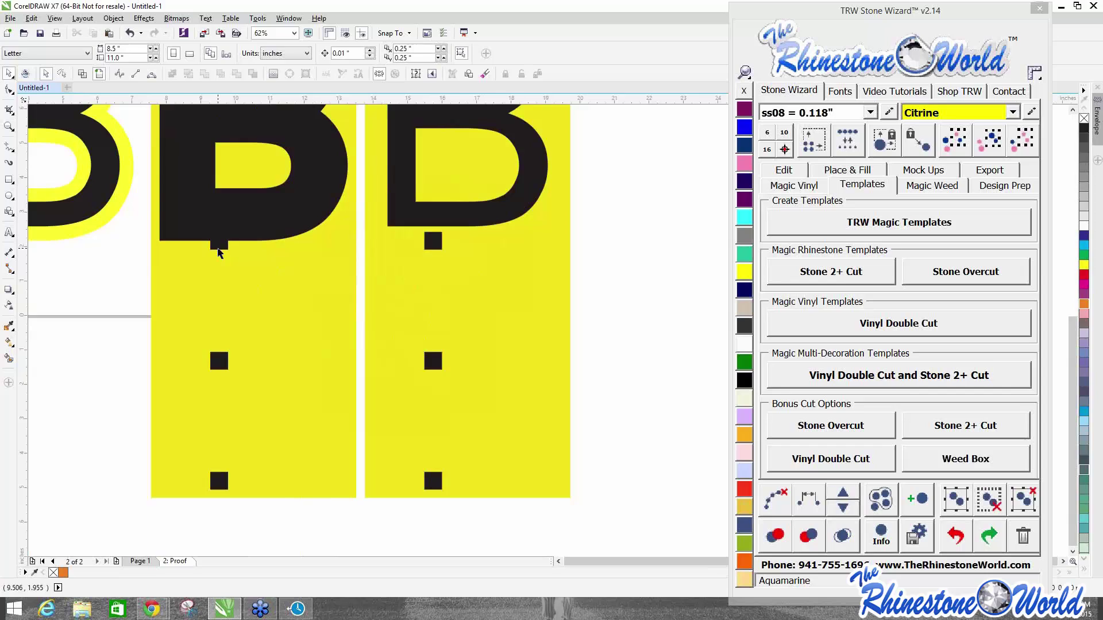
scroll(218, 253, down, 1)
scroll(402, 149, down, 1)
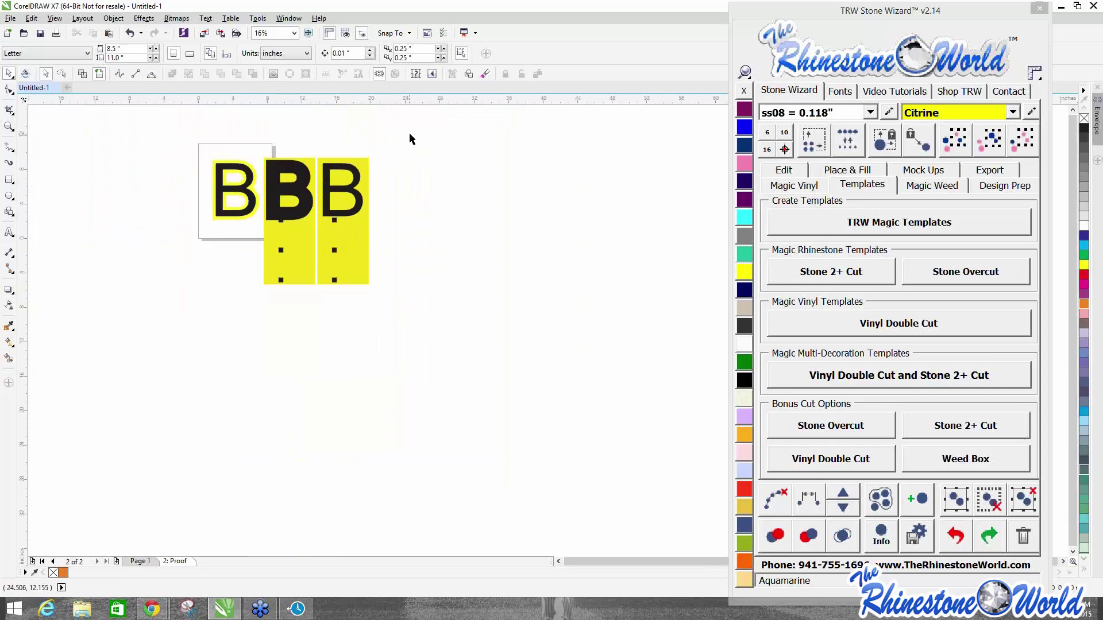
Delete the two registration-marked templates beside the letter B, and select the letter with its yellow contour.
drag(409, 134, 258, 302)
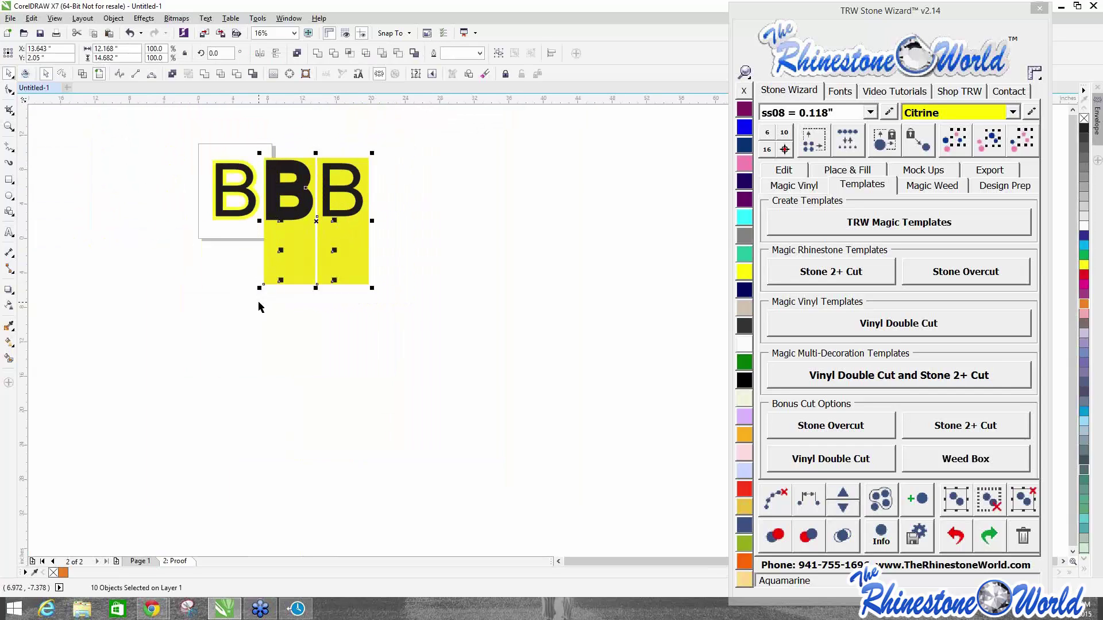
key(Delete)
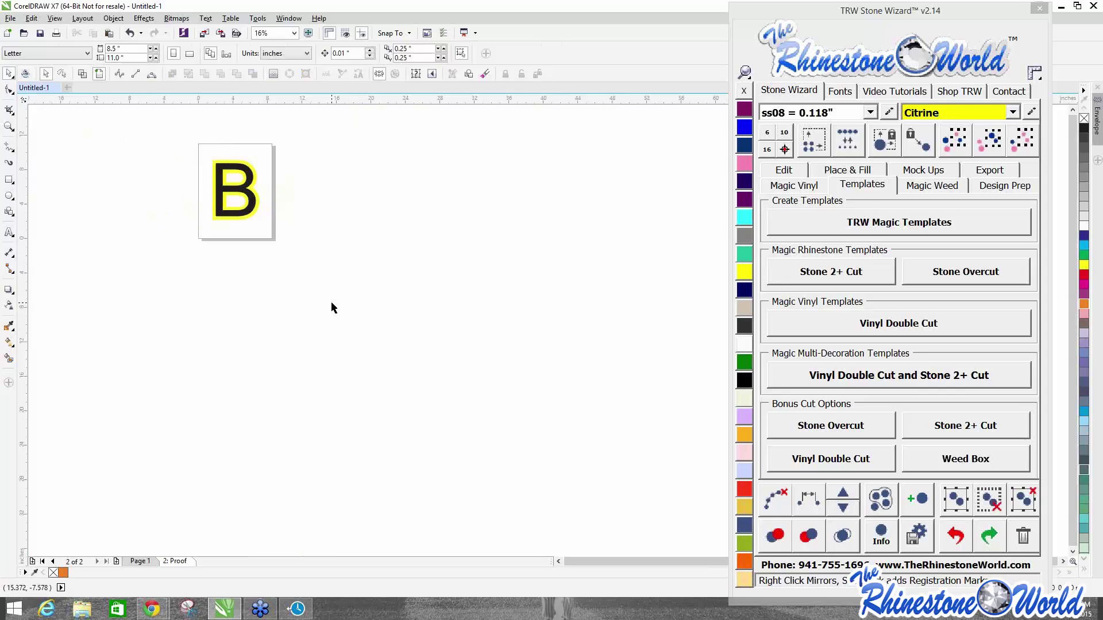
scroll(188, 137, up, 2)
drag(212, 174, 353, 322)
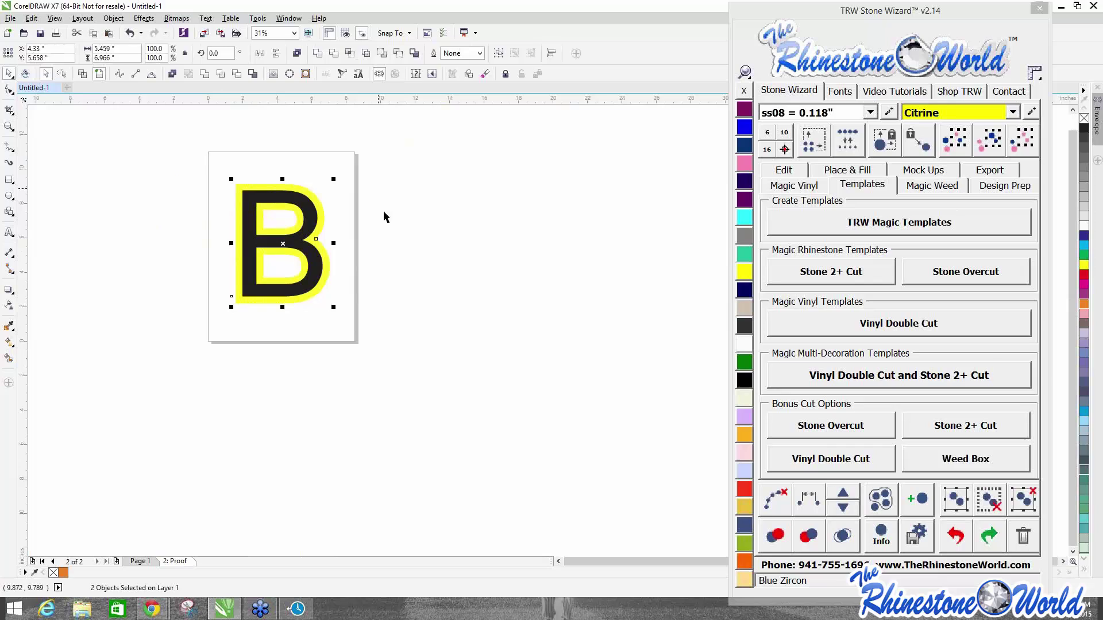
Undo the recent edits back to the black letter B outlined with blue stones on the page.
click(955, 536)
click(955, 536)
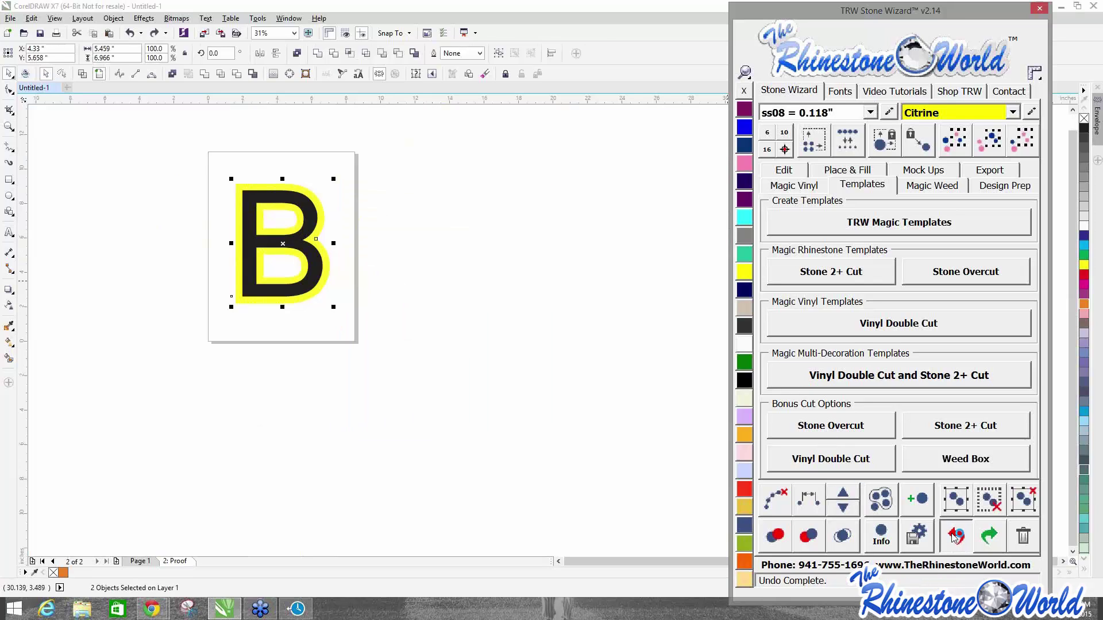
click(955, 536)
click(955, 536)
click(955, 536)
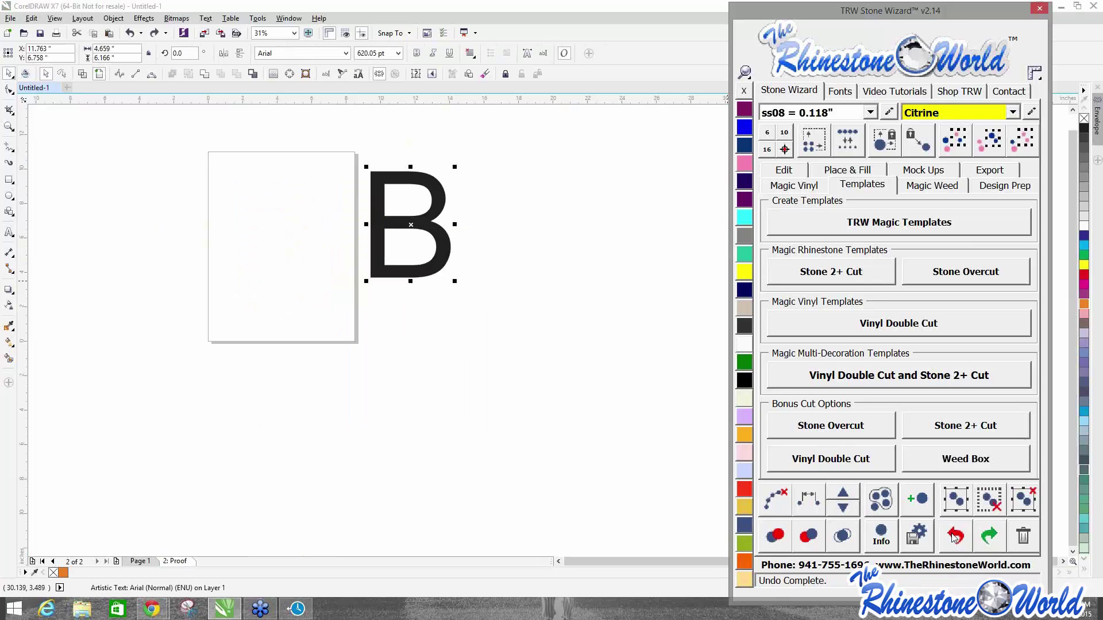
click(955, 536)
click(955, 536)
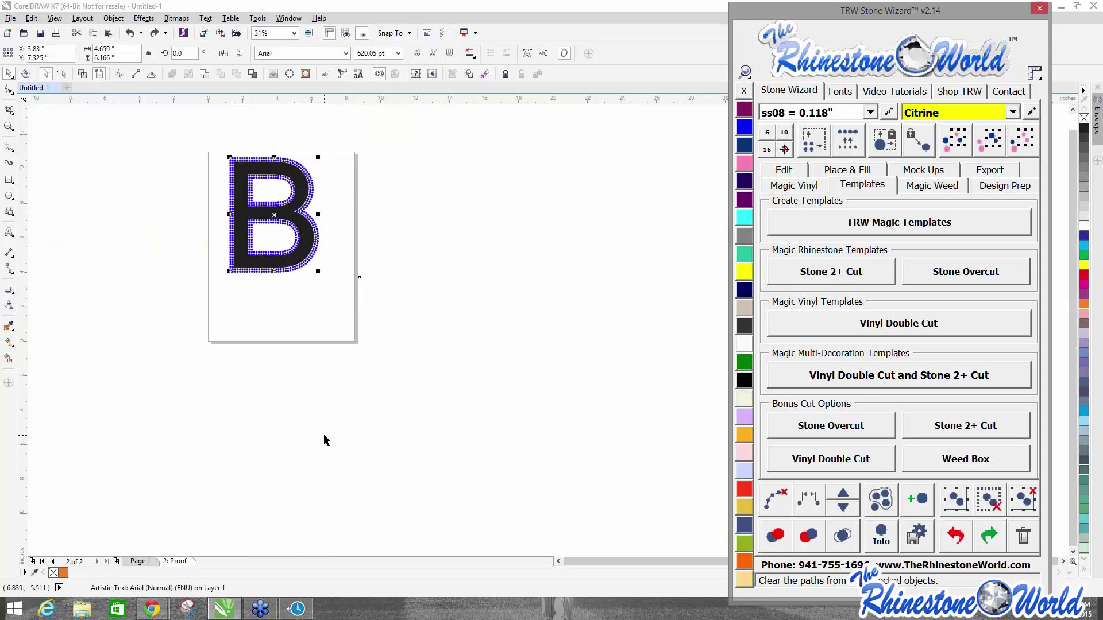
Create TRW Magic Templates from the blue-stone outline and black letter B, with the vinyl letter mirrored.
click(287, 280)
drag(205, 132, 406, 323)
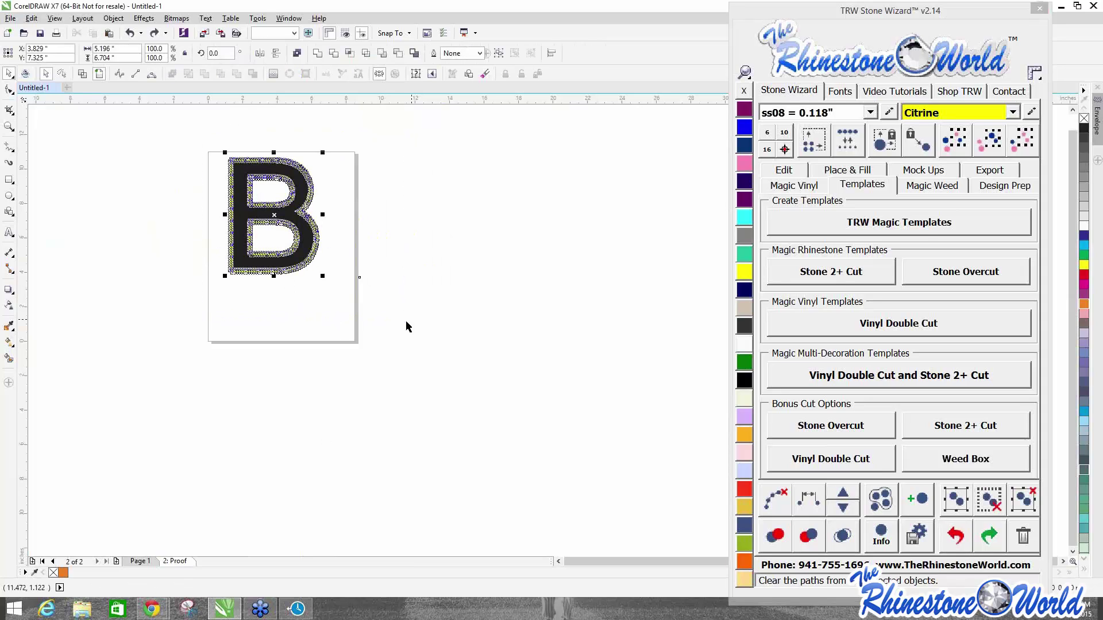
click(891, 226)
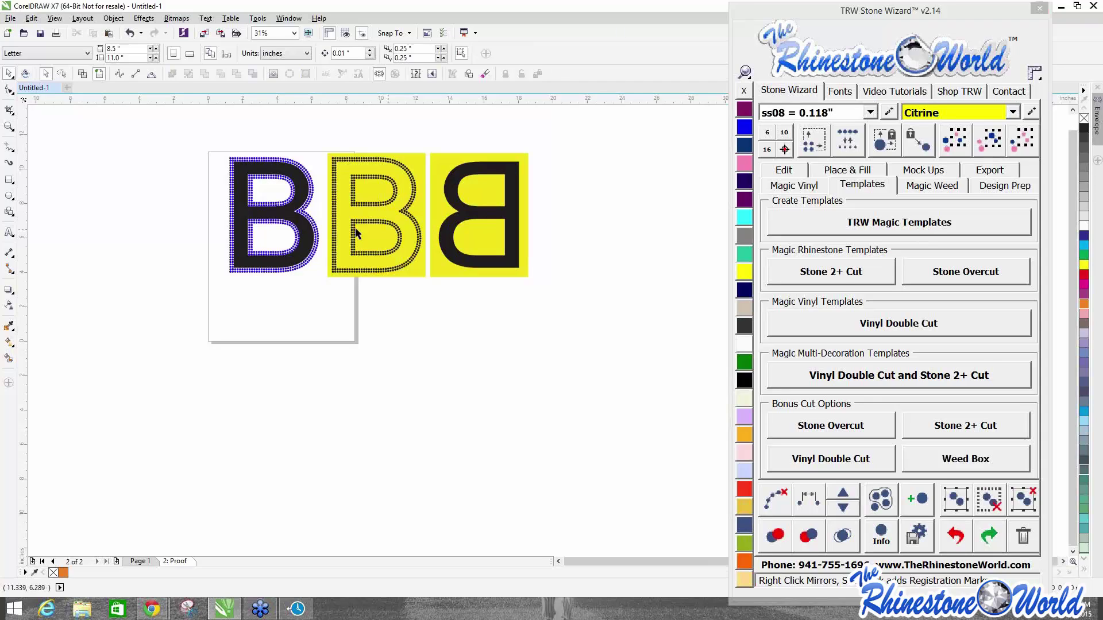
Move the black letter B below the blue-stone B and give it a Citrine outside Island Fill contour: 1 island, spacing 0.4, no stones.
click(306, 252)
drag(306, 253, 320, 399)
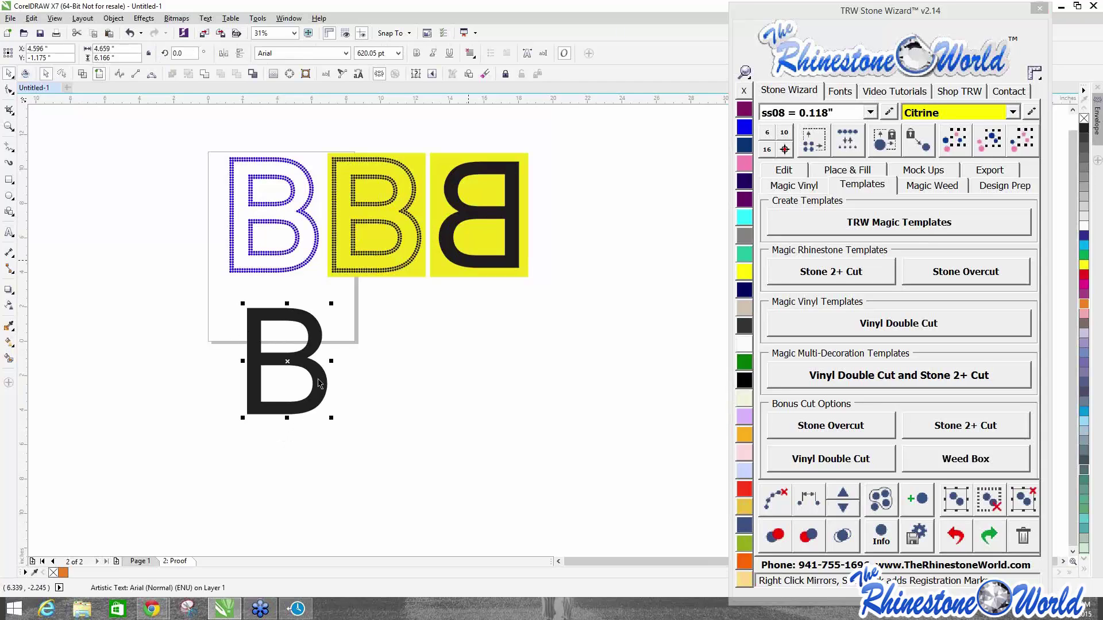
click(822, 170)
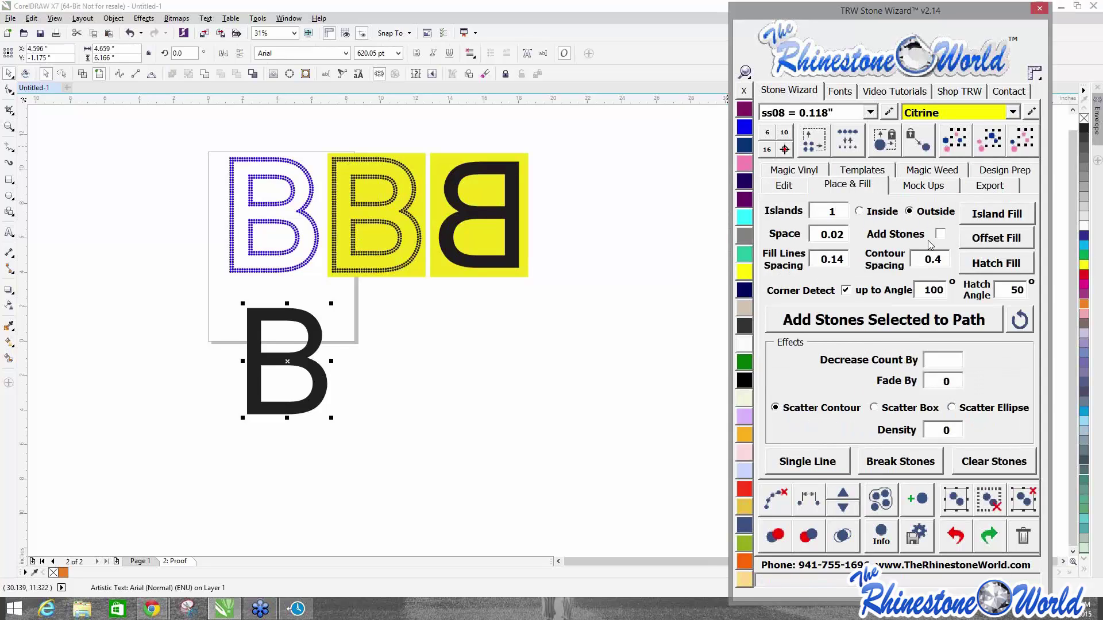
click(969, 218)
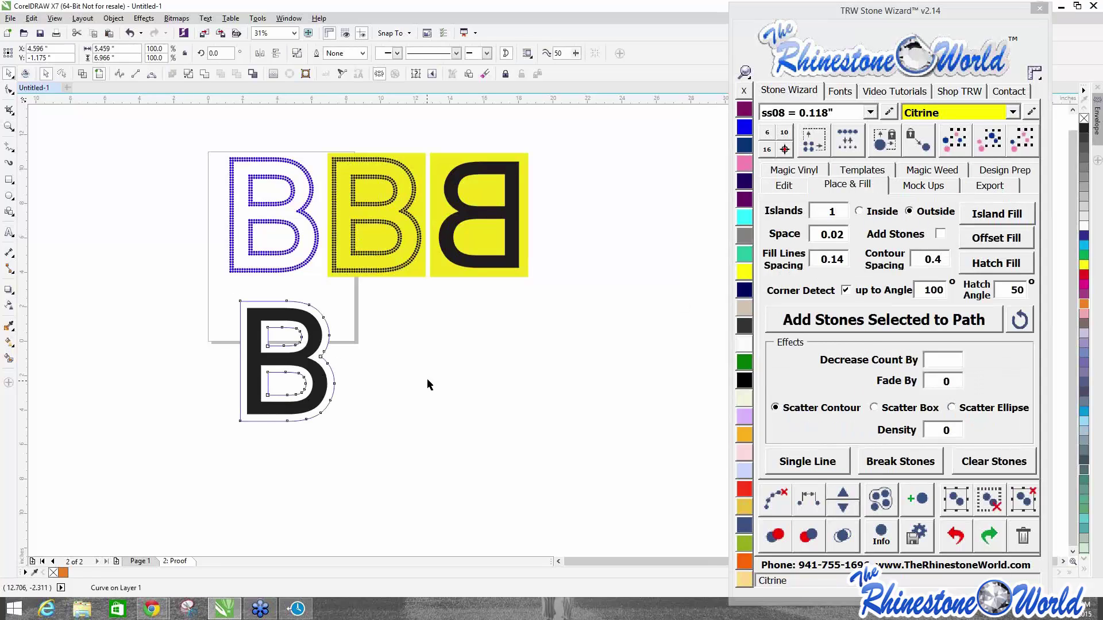
click(241, 371)
click(744, 269)
Create mirrored TRW Magic Templates from the lower letter B and its yellow contour, after undoing a first unmirrored set.
drag(203, 307, 383, 461)
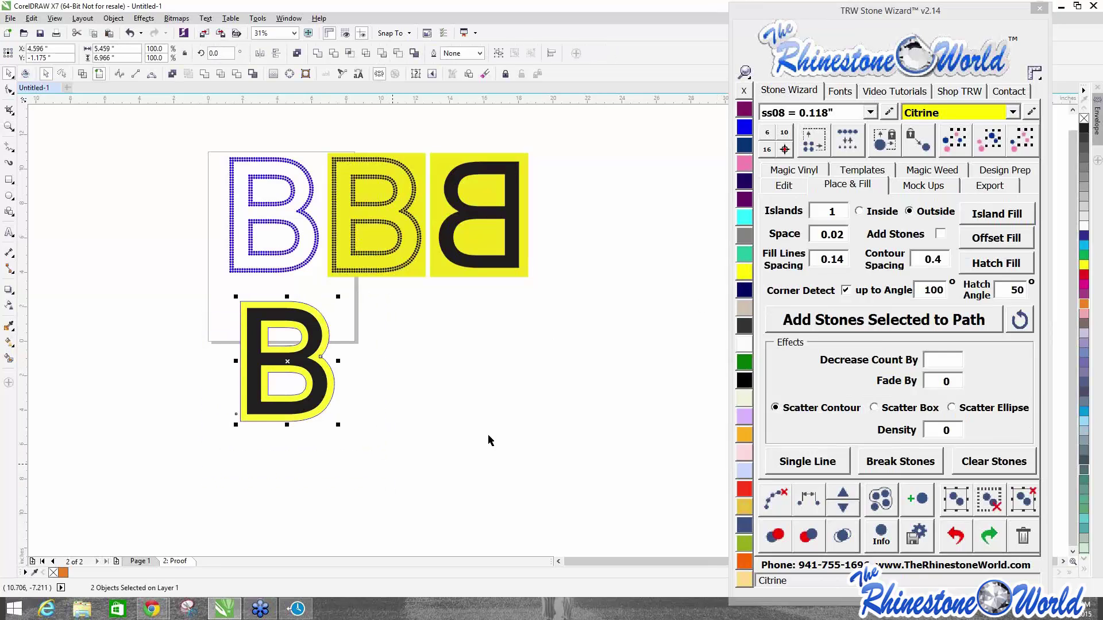
click(872, 173)
click(879, 227)
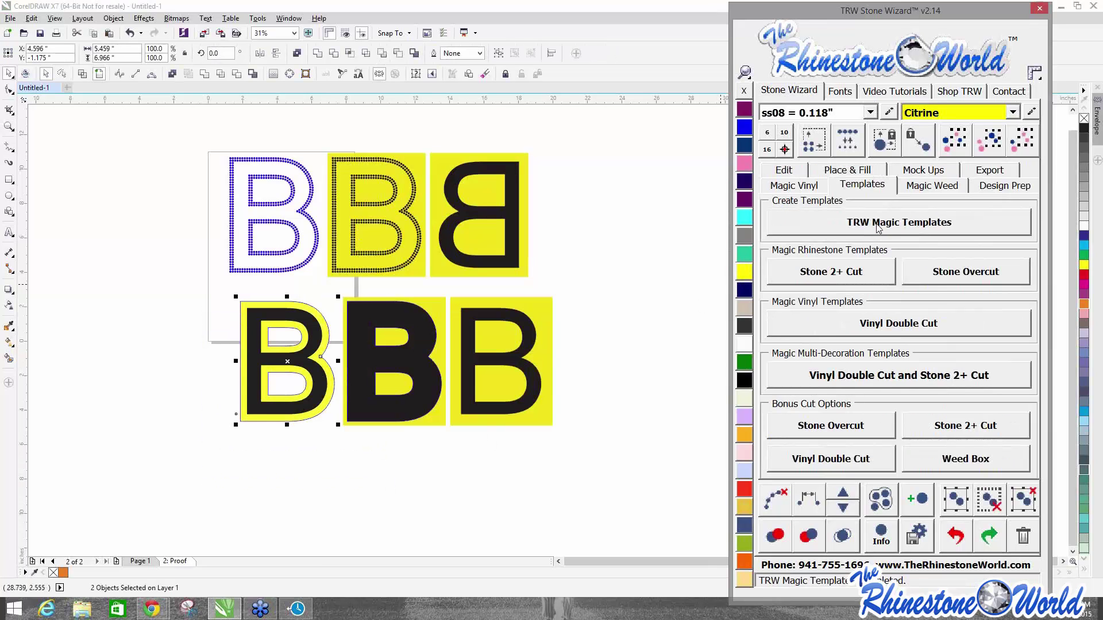
click(955, 536)
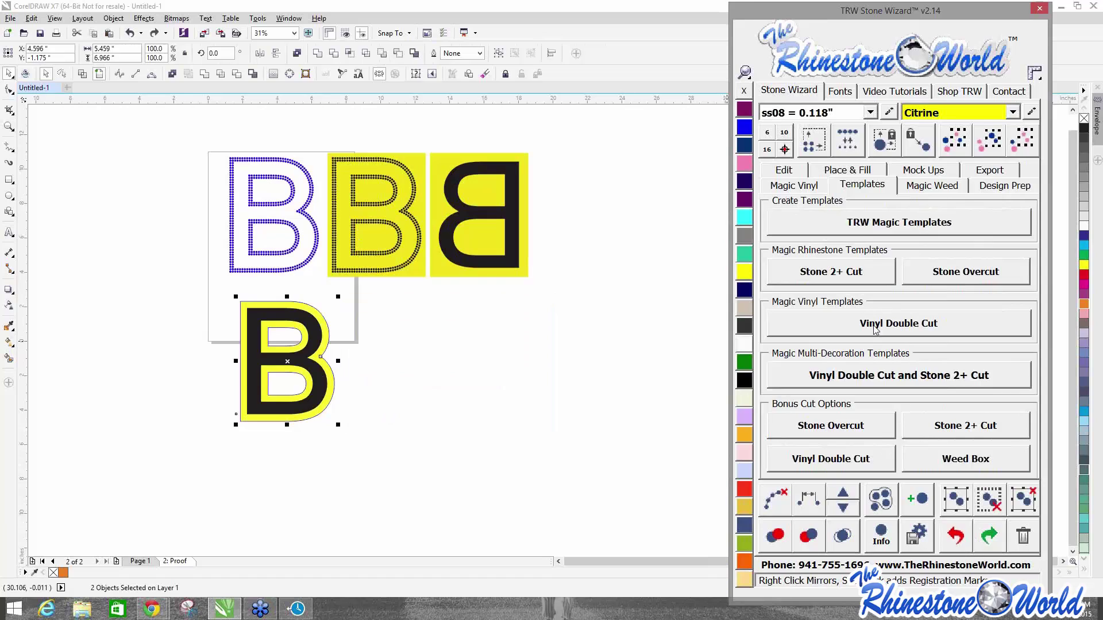
click(868, 230)
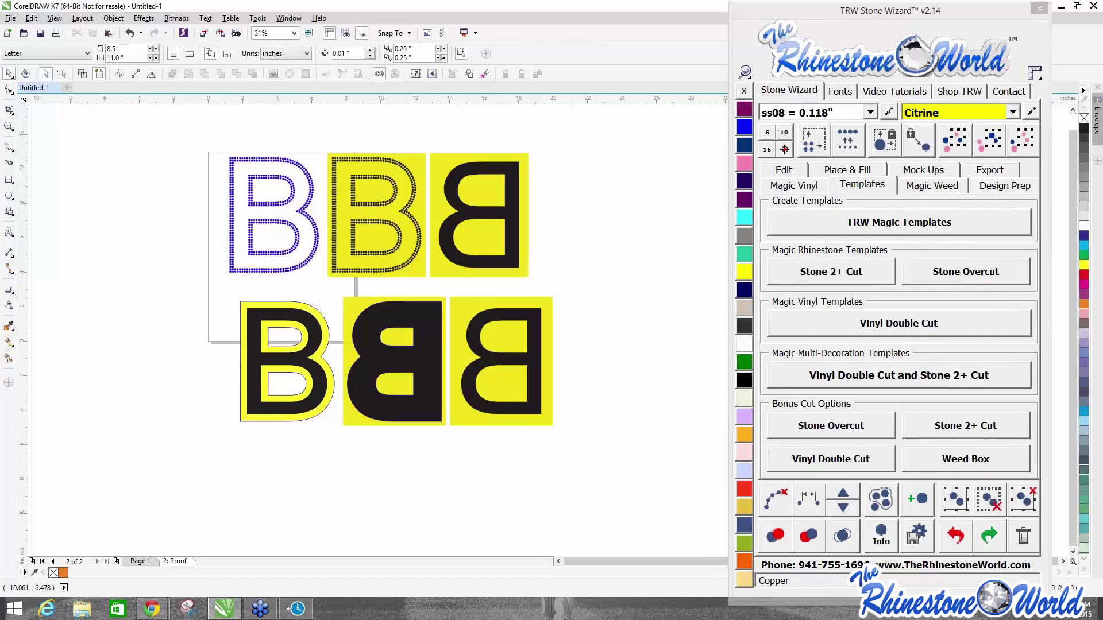
Switch to Chrome and open the Show Schedule and Passes page on The Rhinestone World website.
mouse_move(152, 607)
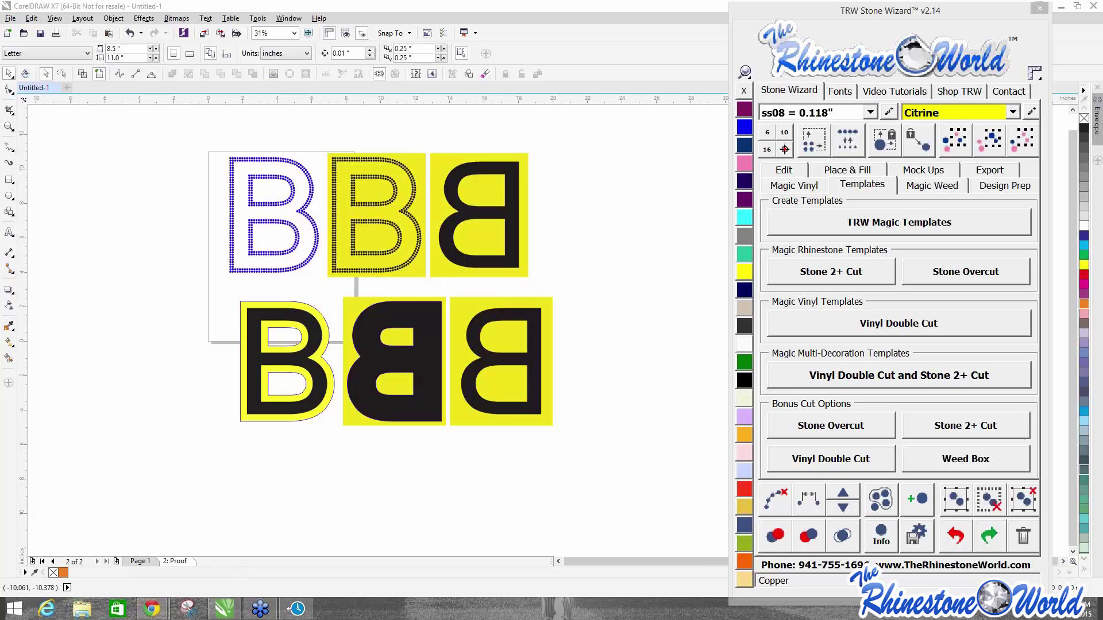
click(152, 607)
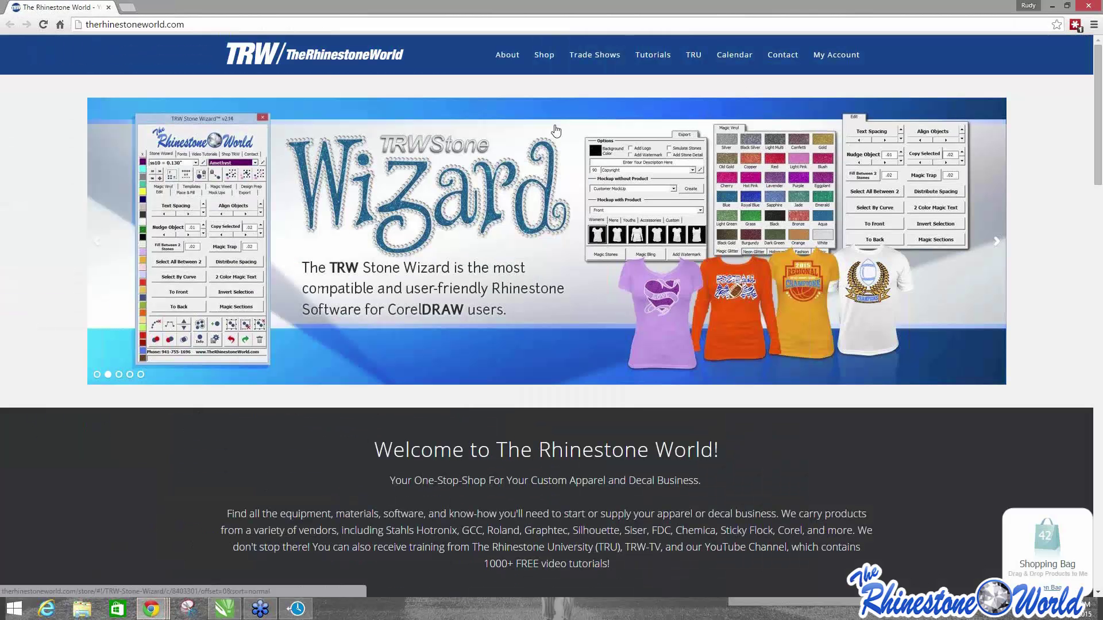
mouse_move(545, 59)
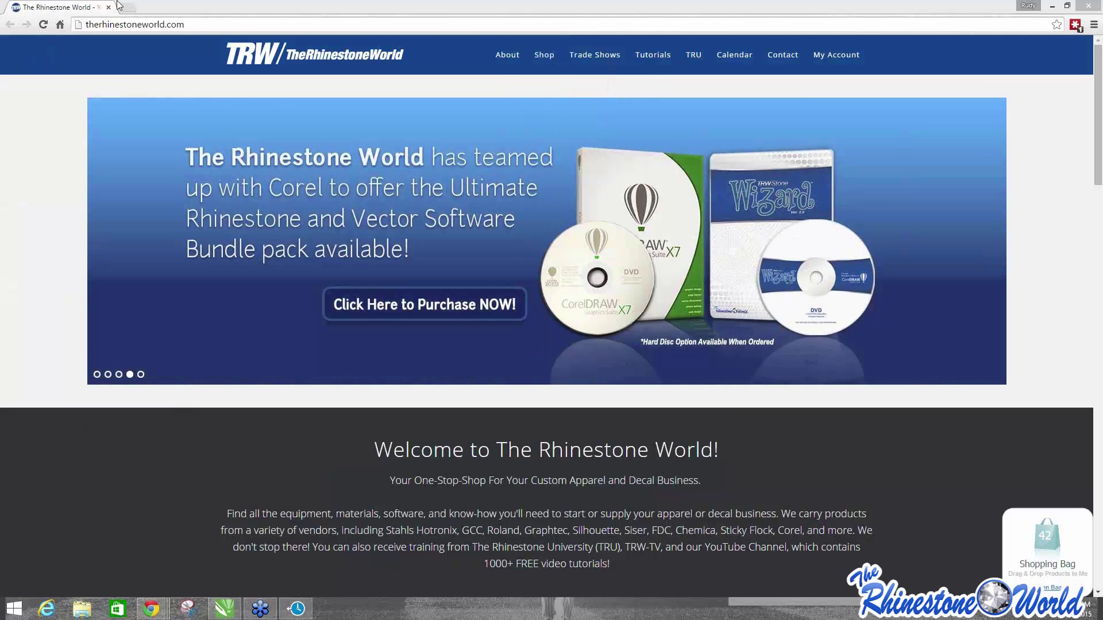
click(131, 26)
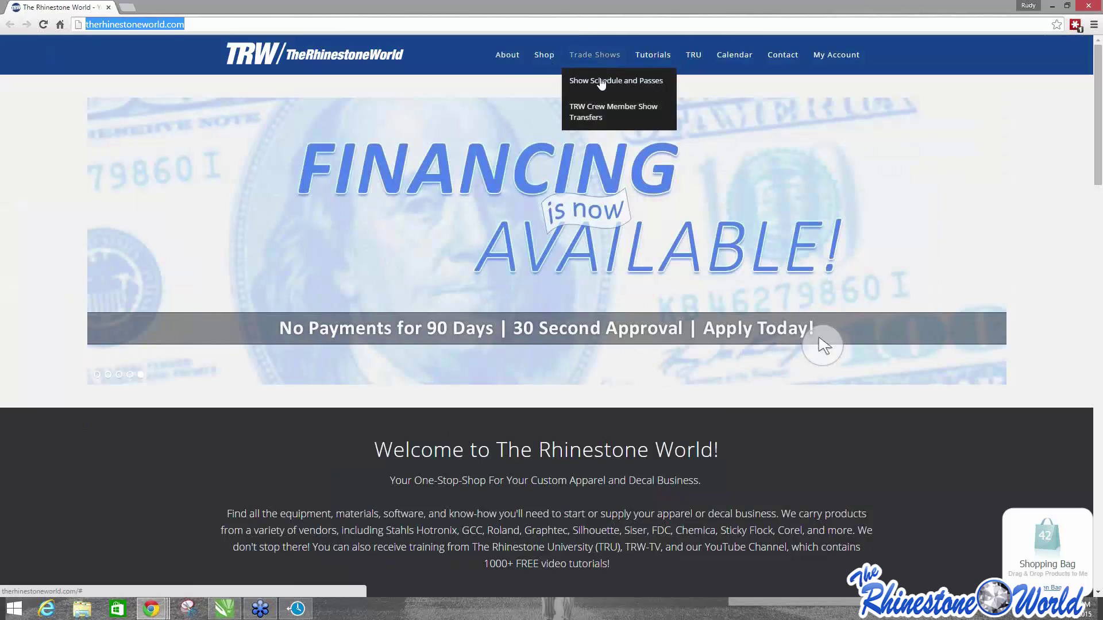
click(601, 81)
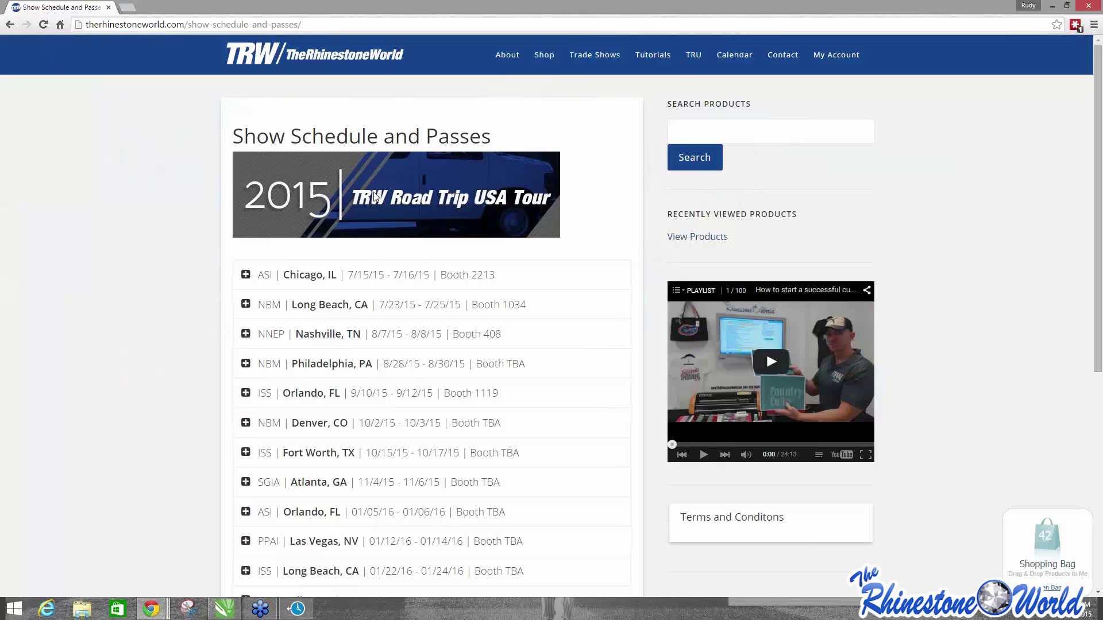
Expand the Long Beach, Chicago and Nashville show entries to review their seminar and registration details.
click(245, 304)
scroll(229, 321, down, 1)
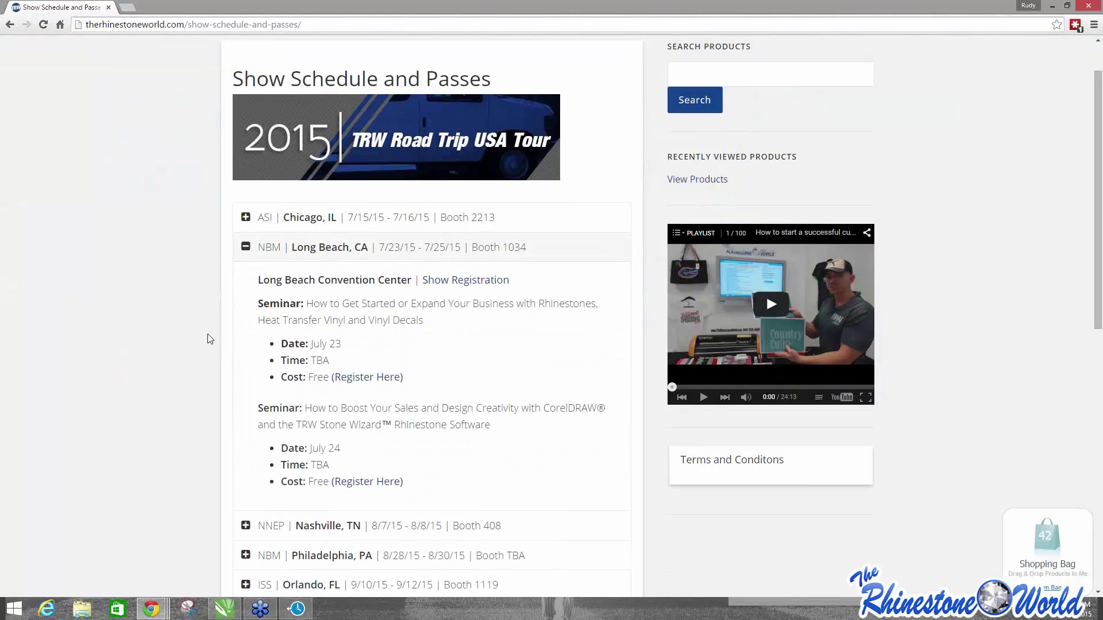
scroll(304, 358, down, 1)
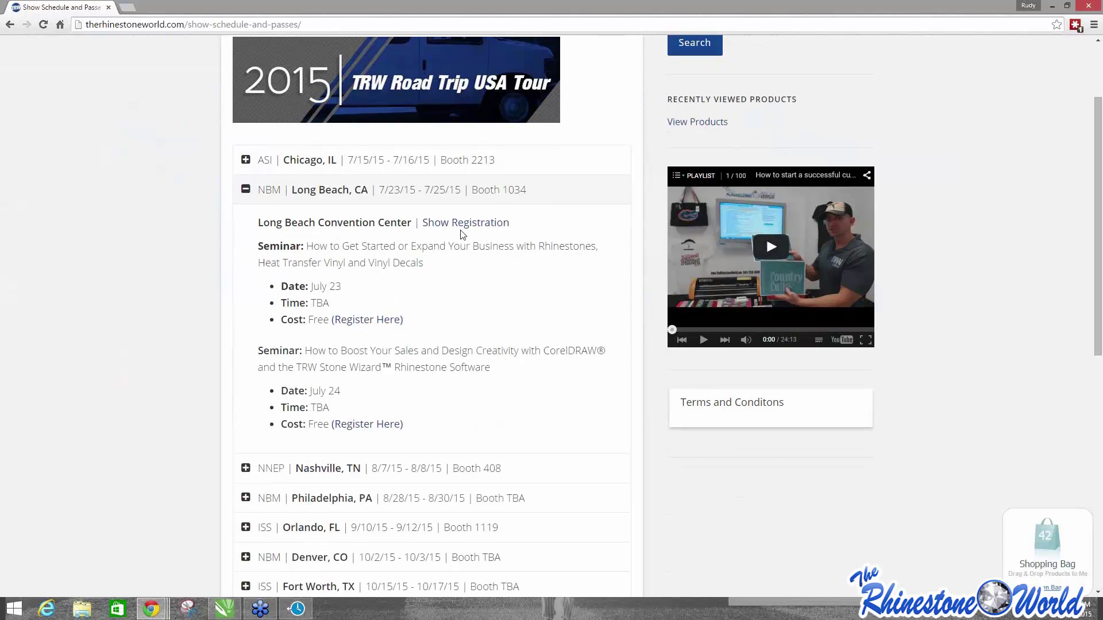
scroll(461, 234, up, 1)
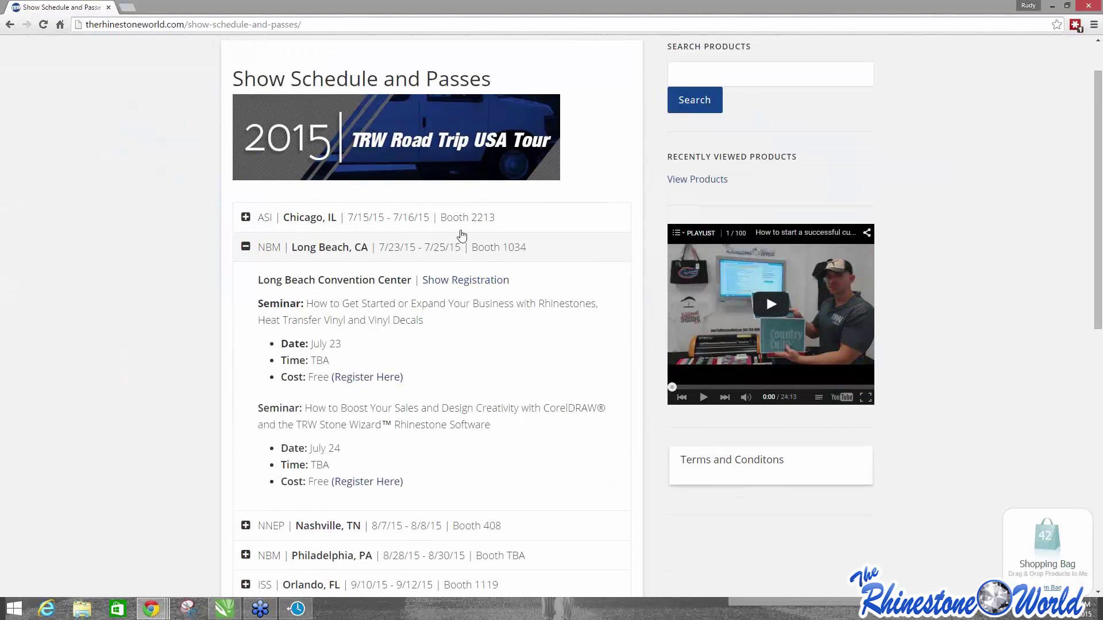
click(253, 223)
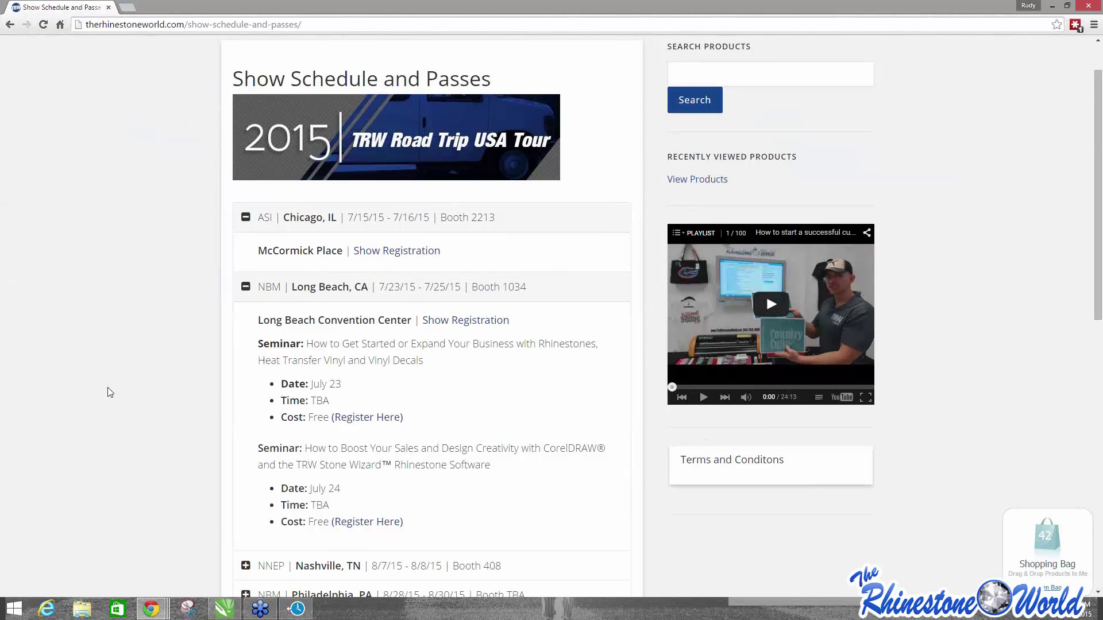
scroll(108, 387, down, 3)
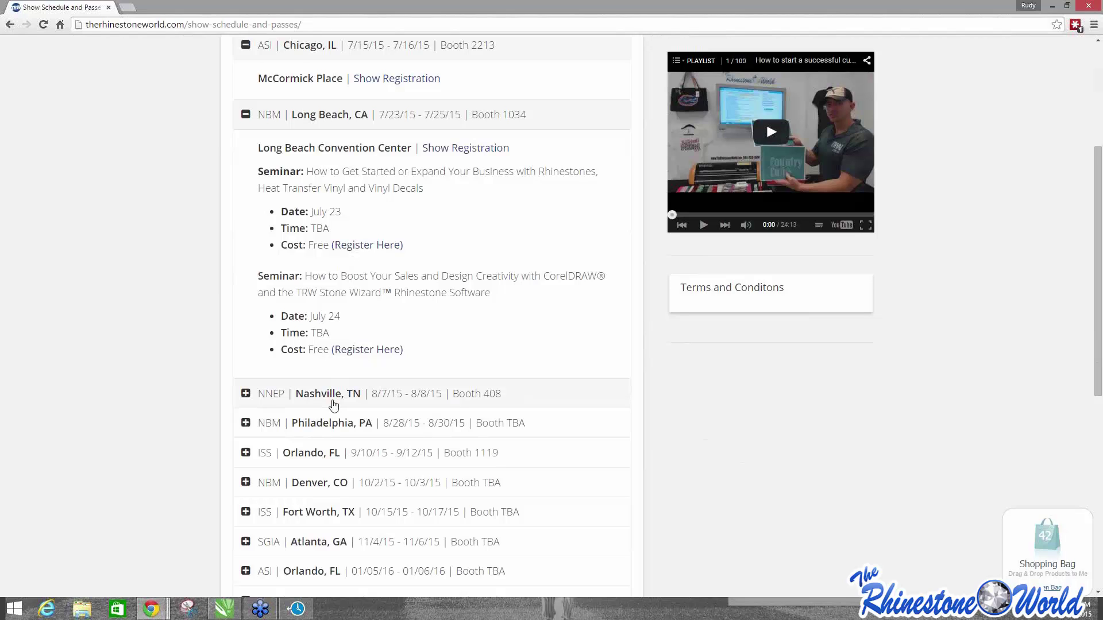
click(244, 395)
scroll(374, 522, down, 1)
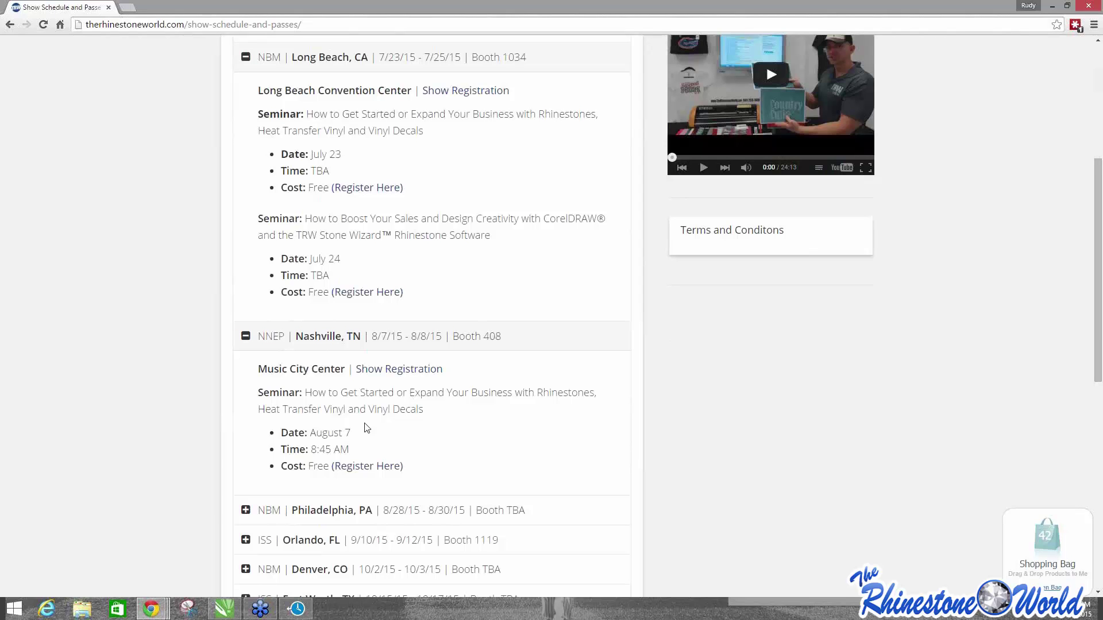
Open the website's events calendar and examine the scheduled shows and webinars.
scroll(428, 197, up, 5)
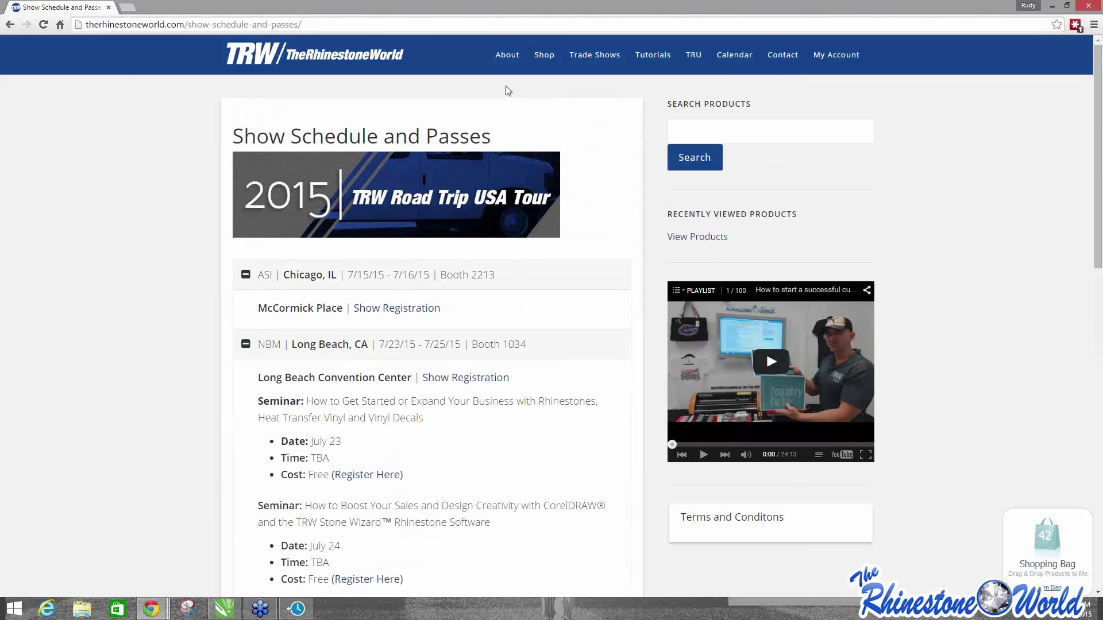
mouse_move(628, 55)
click(737, 56)
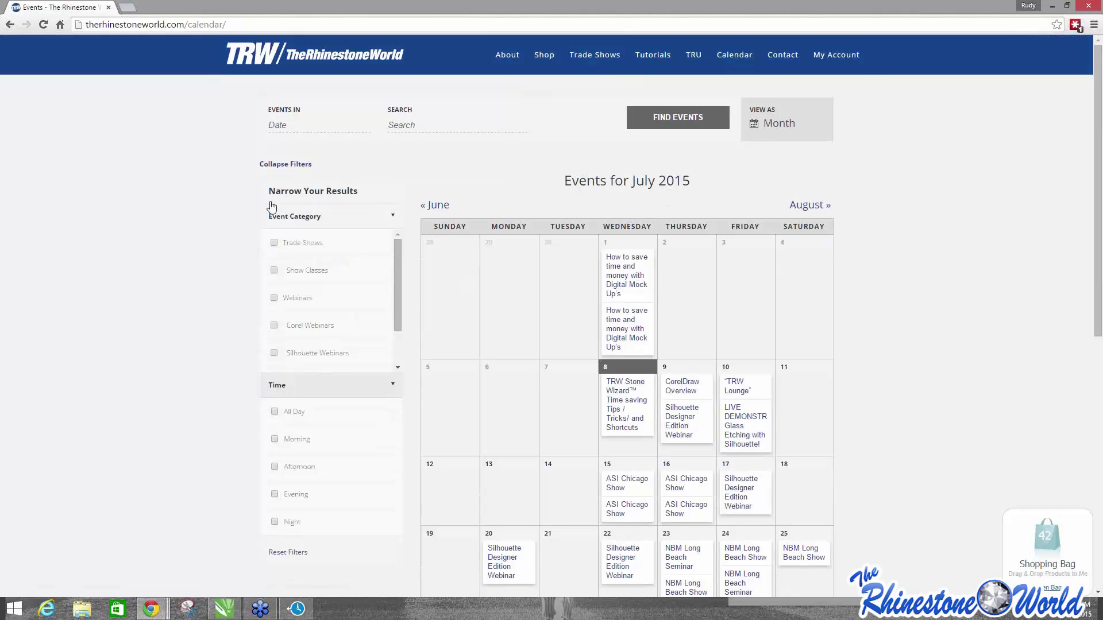
scroll(175, 184, down, 2)
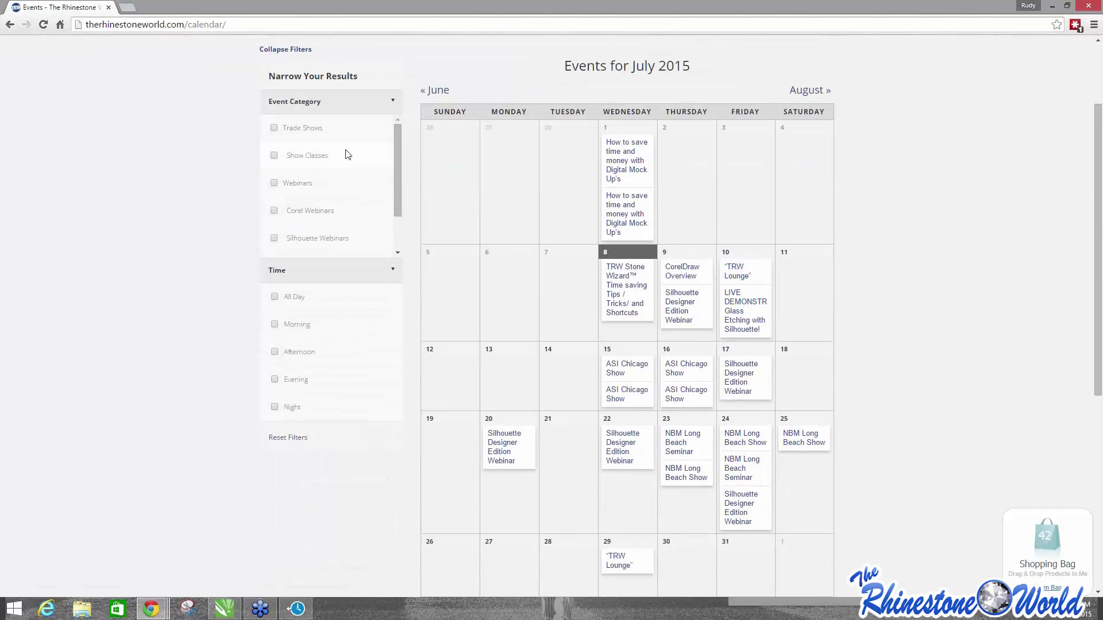
Preview the July 2015 calendar entries for the Digital Mock Up's, Silhouette Designer Edition and glass etching webinars.
scroll(349, 154, down, 3)
scroll(902, 266, up, 2)
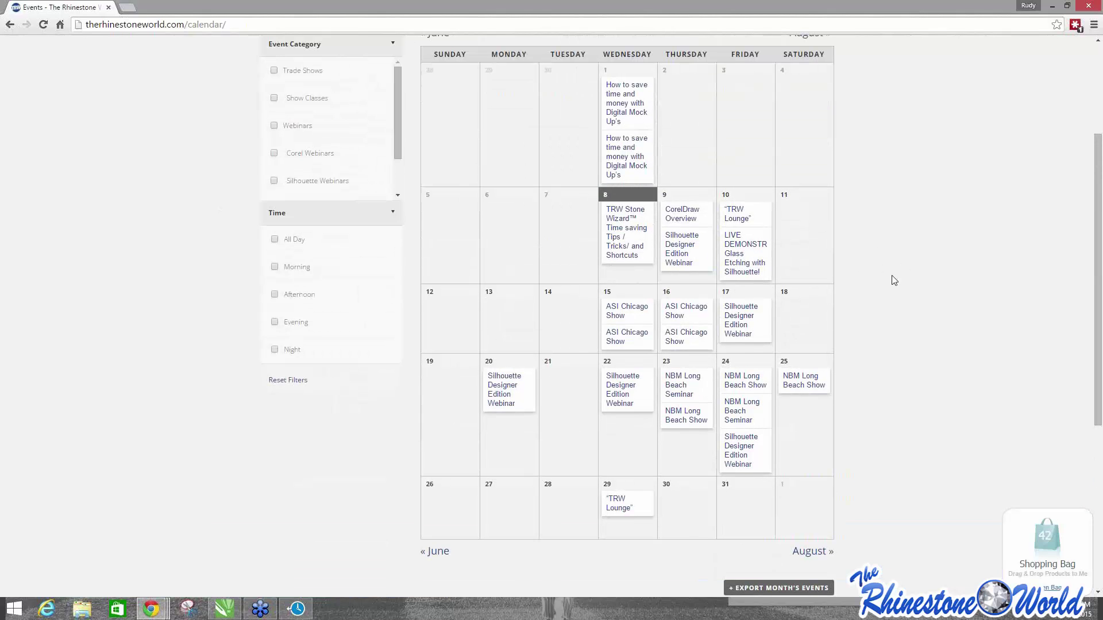
scroll(901, 300, up, 2)
mouse_move(621, 229)
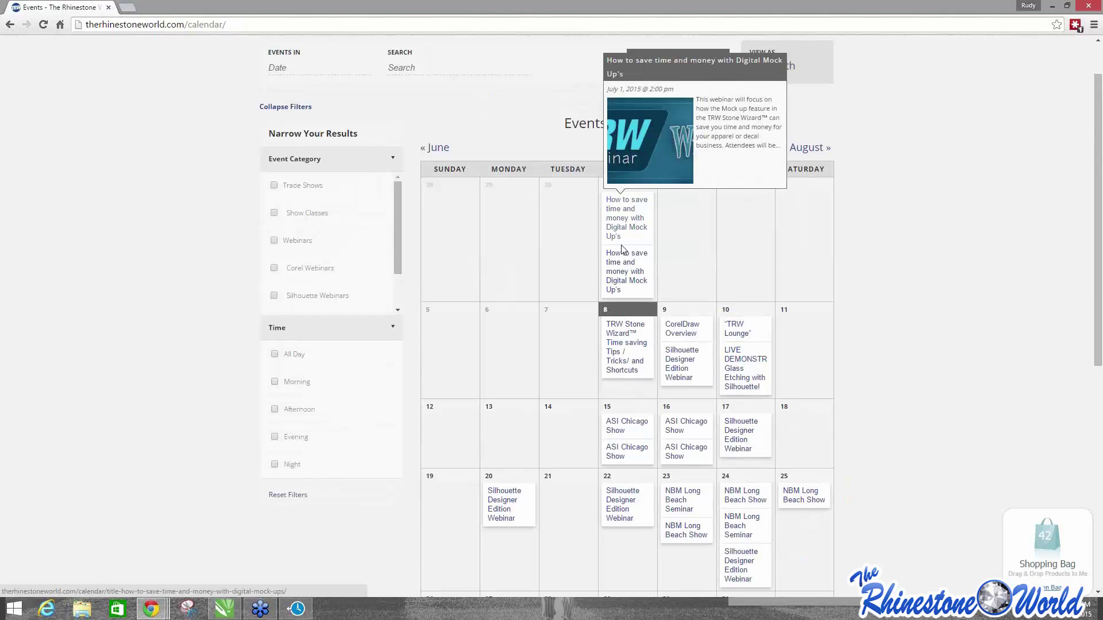
mouse_move(626, 287)
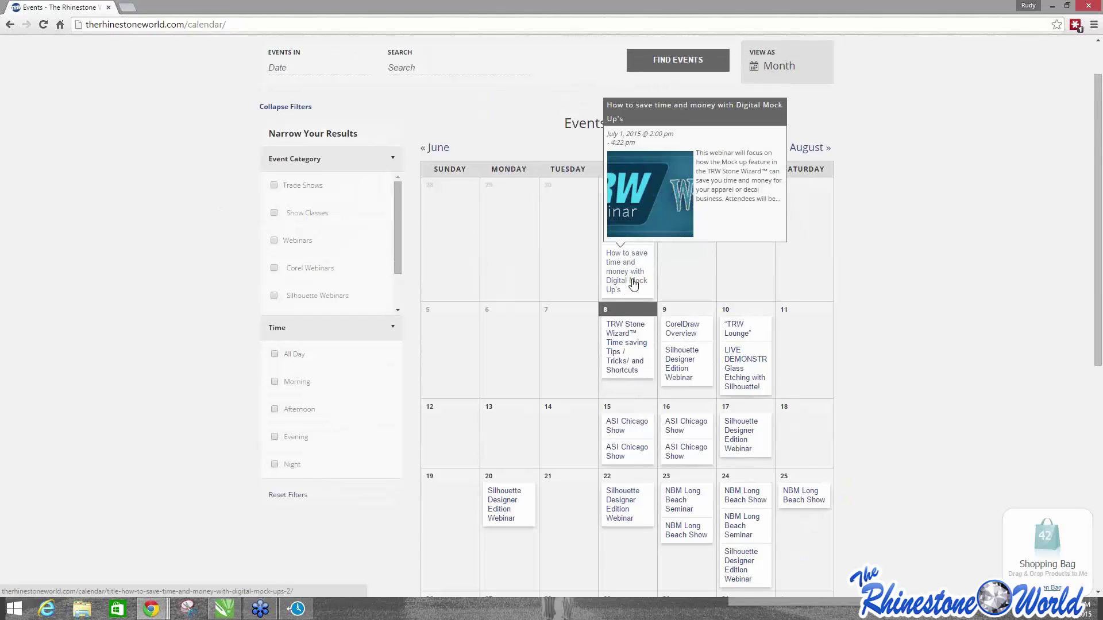
scroll(626, 290, down, 1)
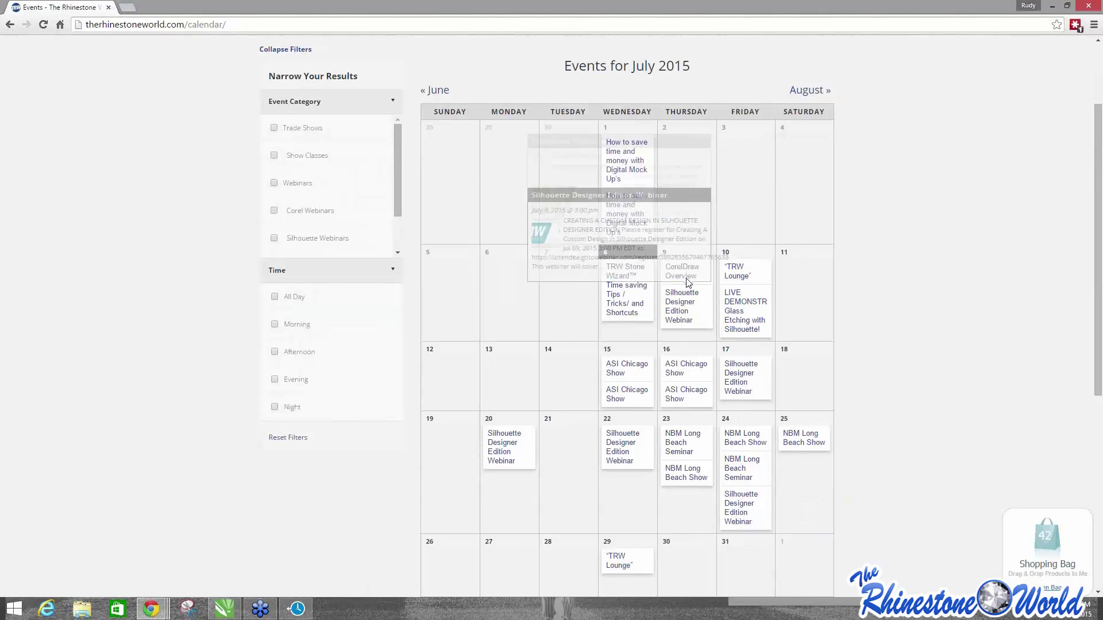
mouse_move(683, 279)
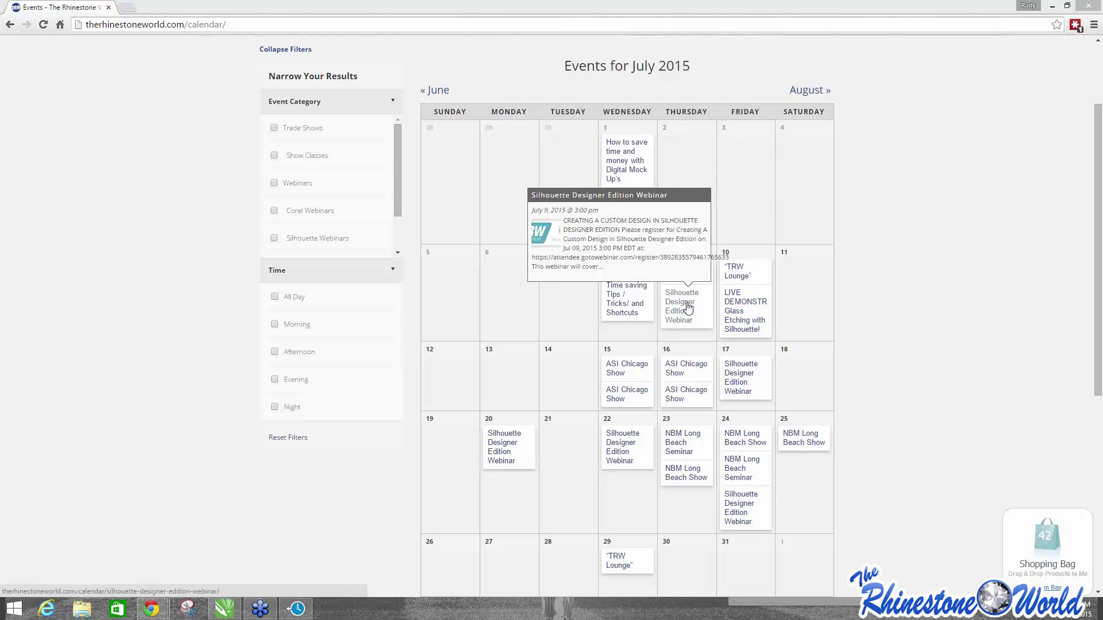
mouse_move(751, 320)
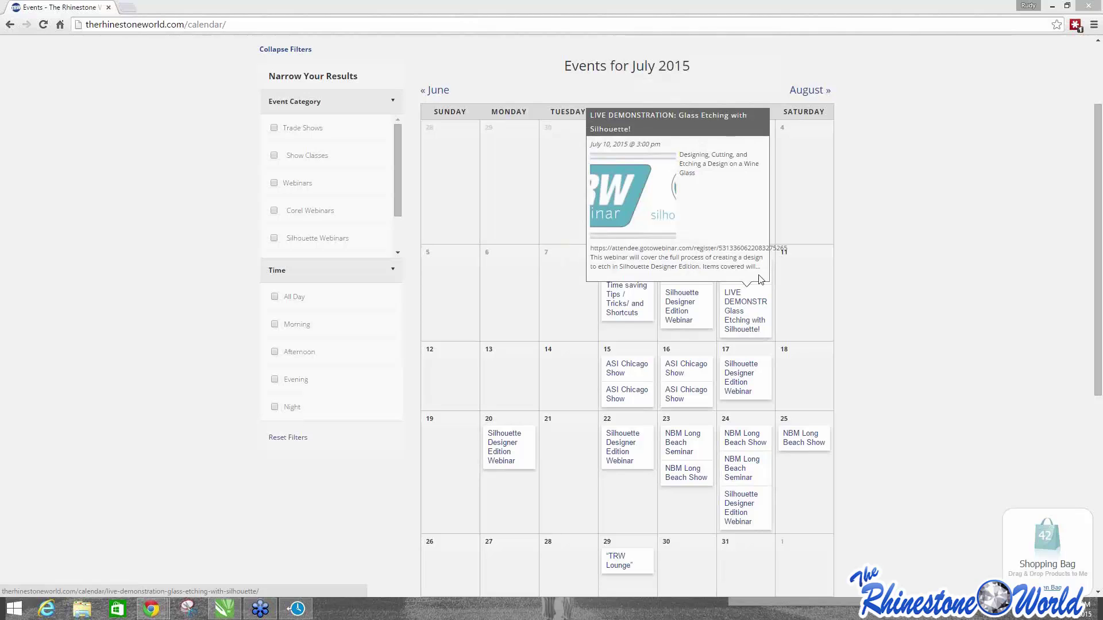
mouse_move(756, 267)
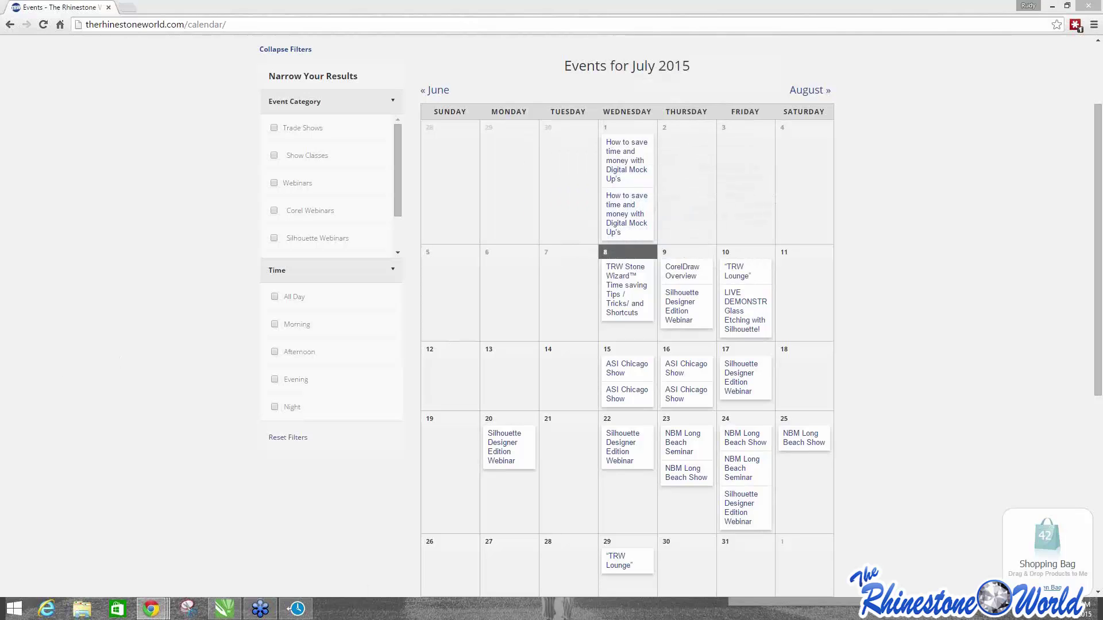
Open the GCC video playlist from the website's tutorials and look through its list of cutter tutorials.
click(167, 323)
scroll(167, 323, up, 2)
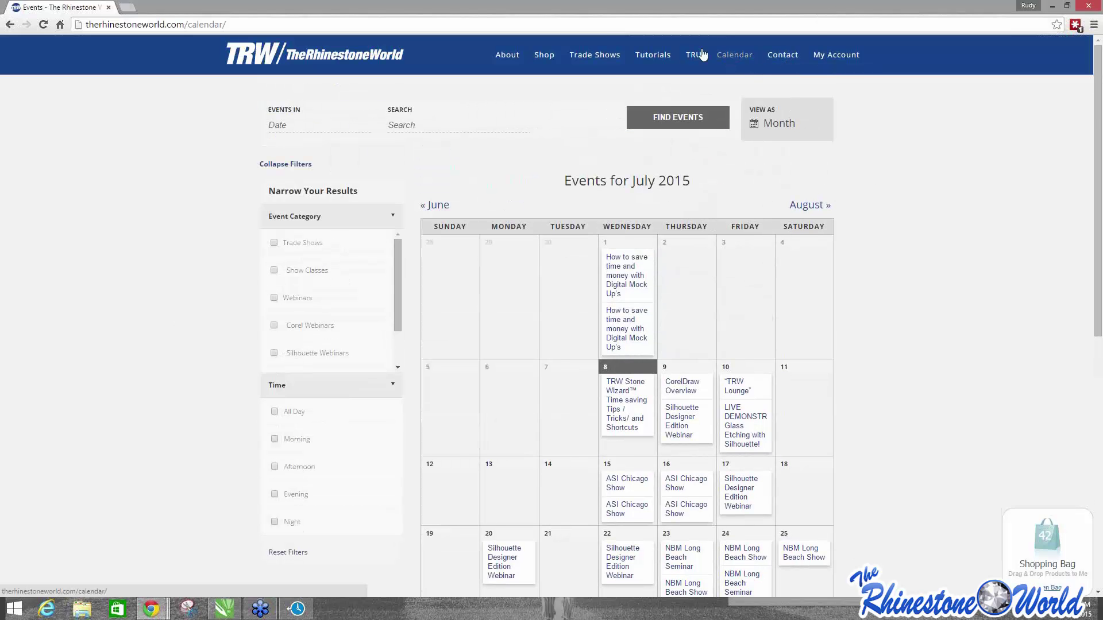
mouse_move(634, 315)
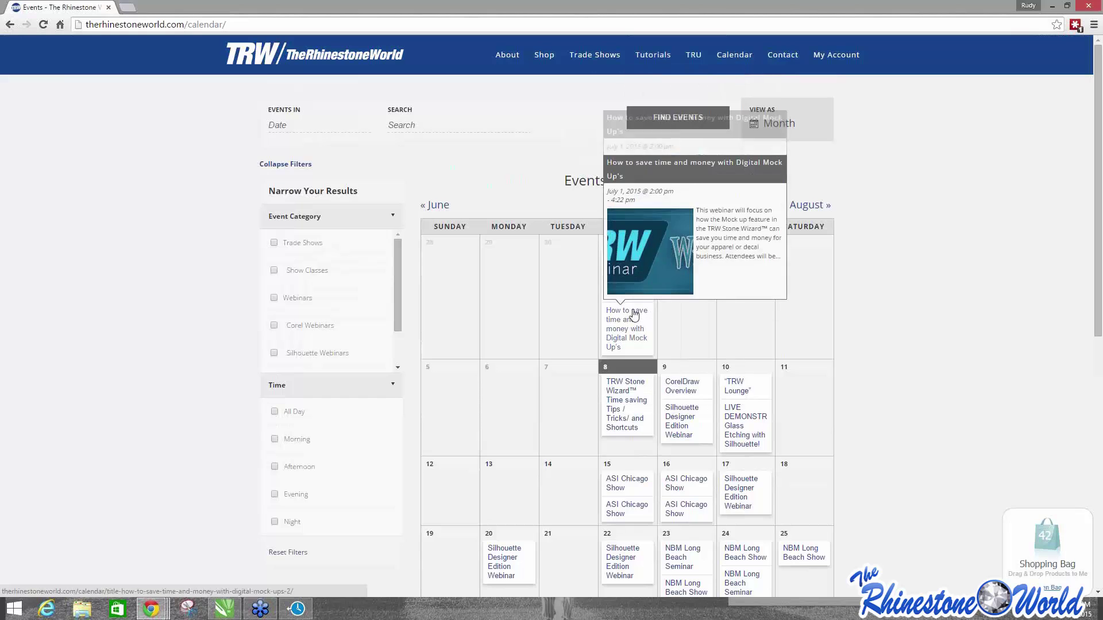
mouse_move(653, 55)
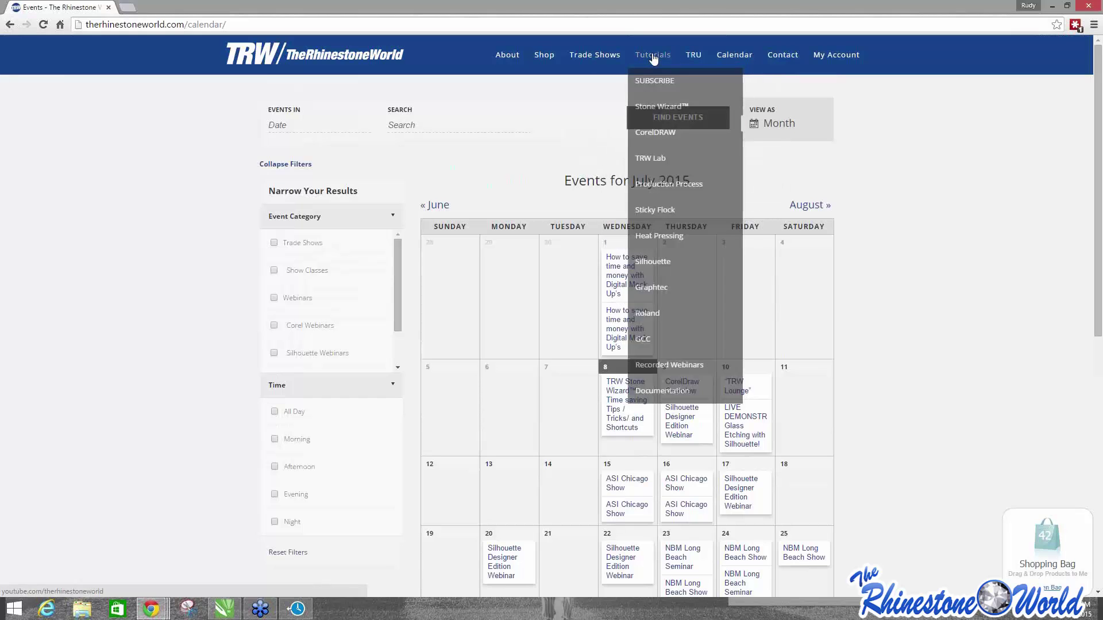
click(644, 342)
scroll(223, 234, down, 1)
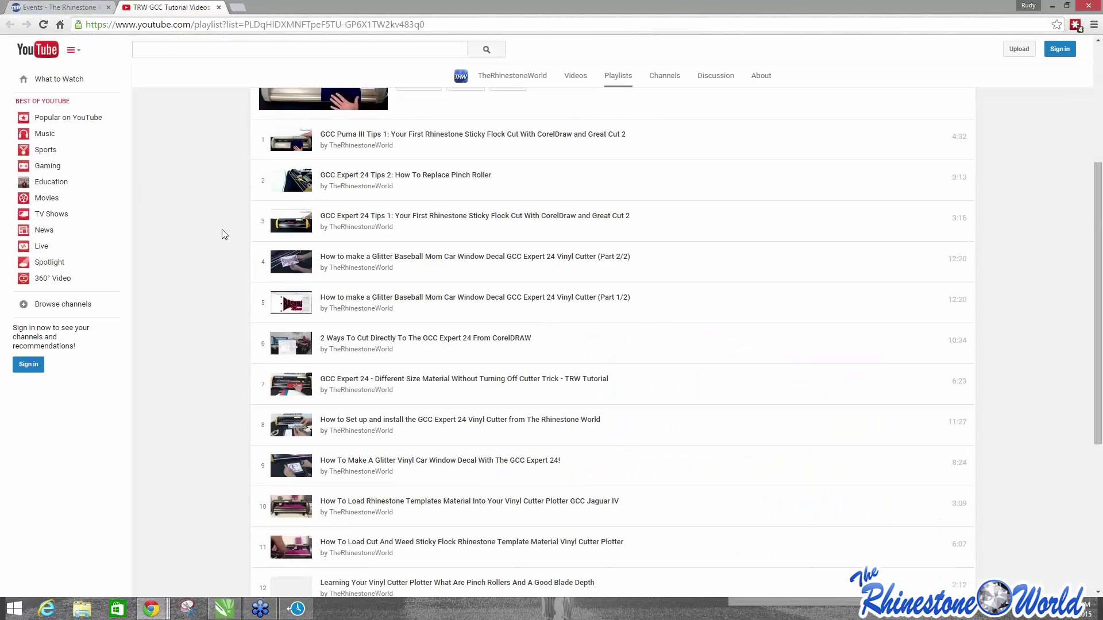
scroll(223, 233, down, 5)
scroll(216, 199, up, 4)
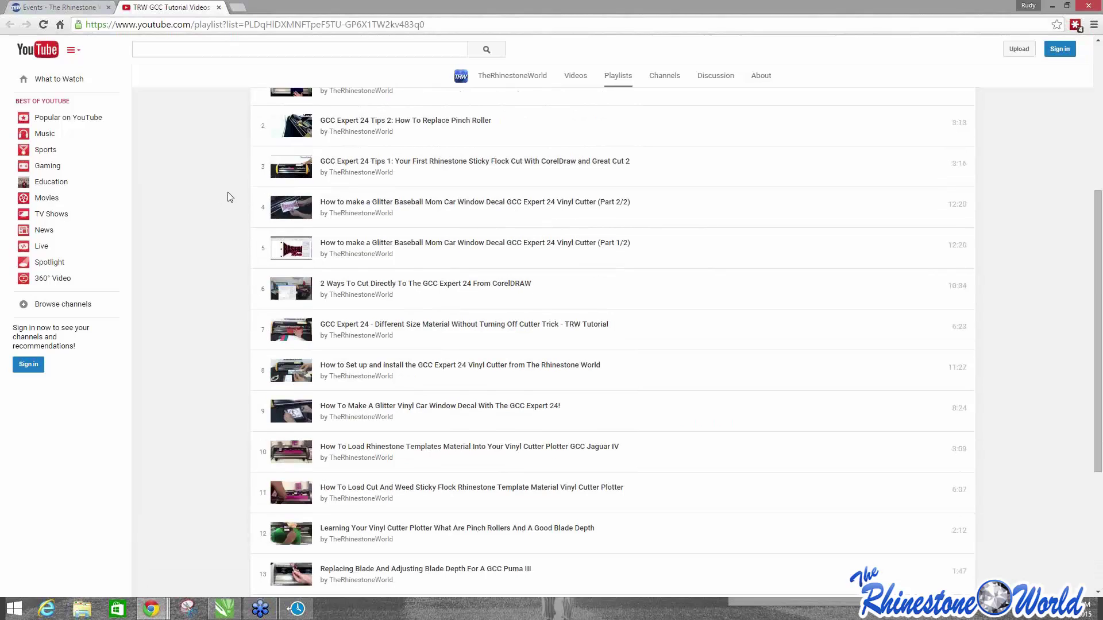
scroll(229, 197, up, 2)
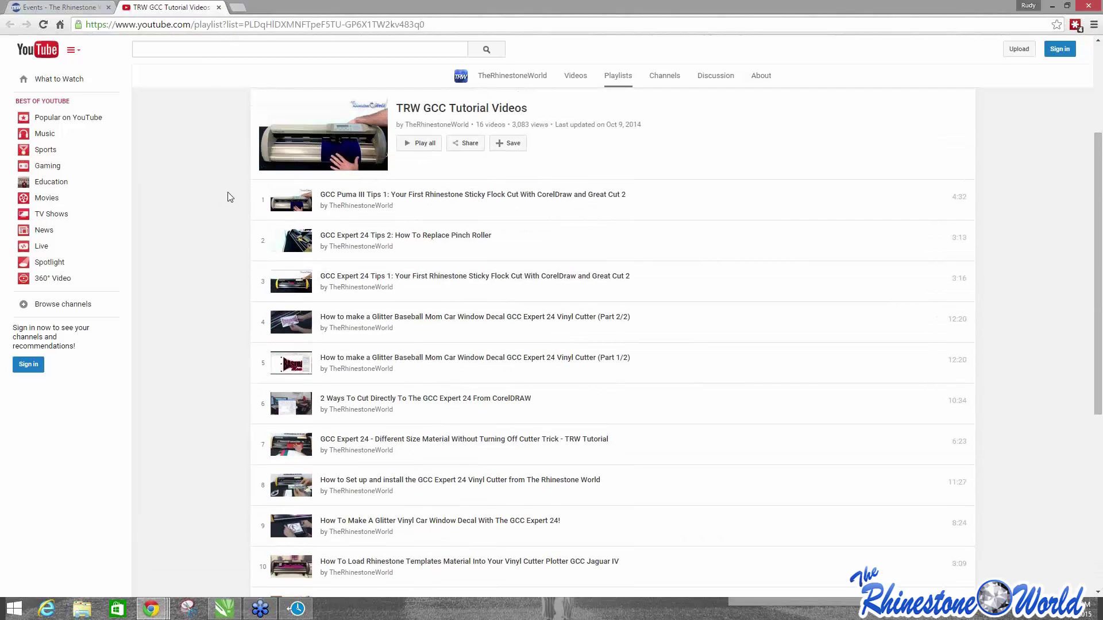